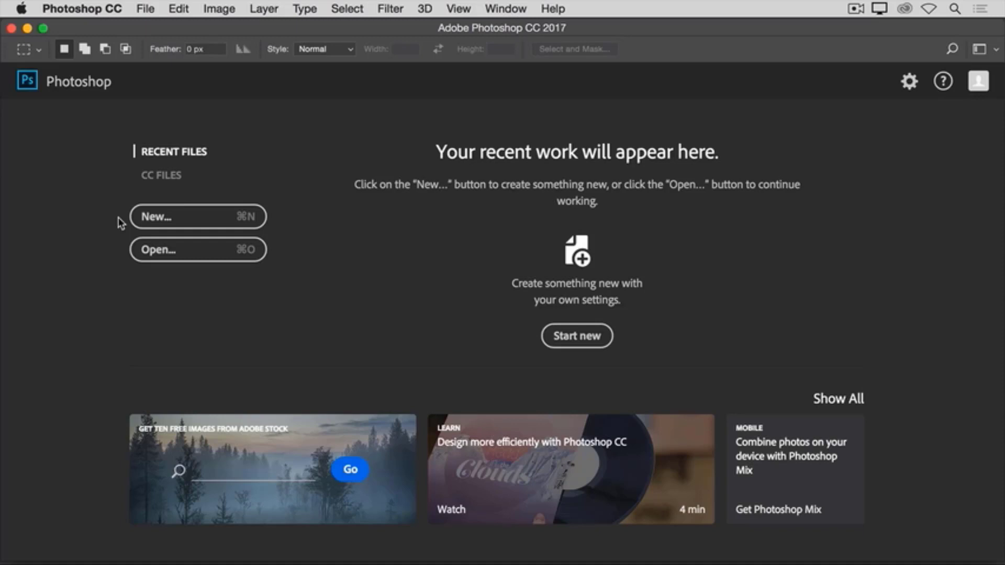
Step: Open Open_Images1.jpg and Open_Images2.jpg together and bring Open_Images1.jpg to the front
{"action": "left_click", "coordinate": [141, 14]}
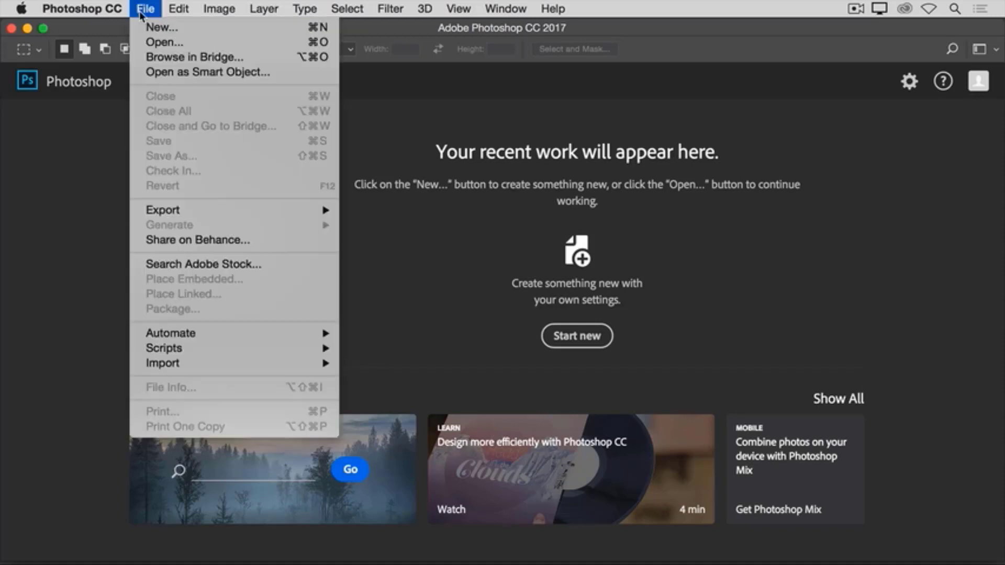
{"action": "left_click", "coordinate": [136, 44]}
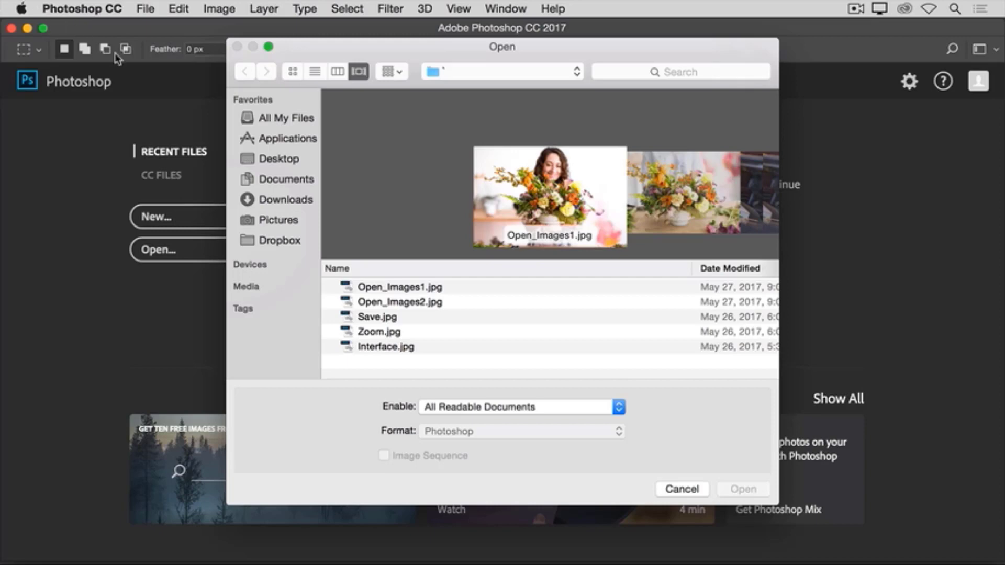
{"action": "left_click", "coordinate": [328, 289]}
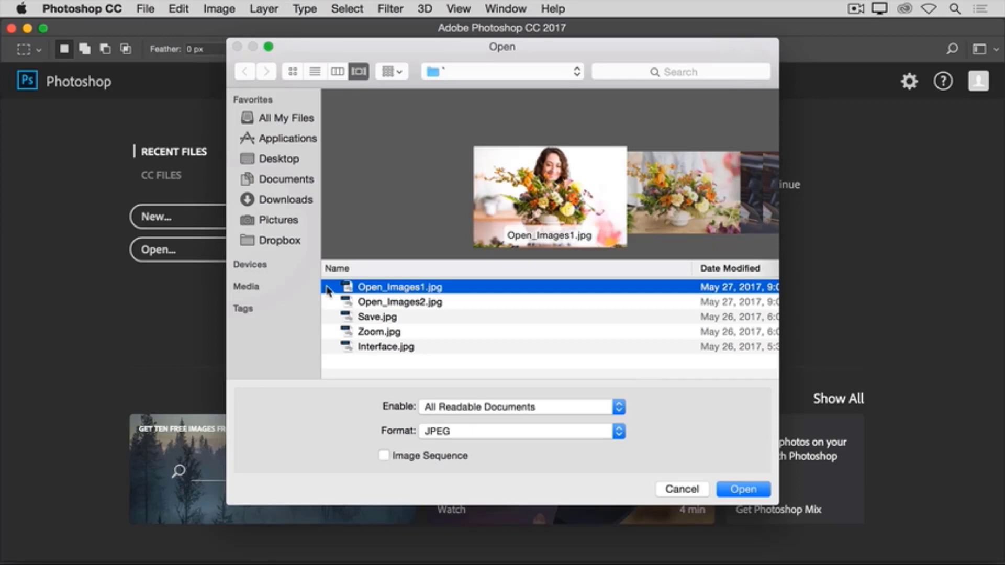
{"action": "left_click", "coordinate": [330, 302], "text": "shift"}
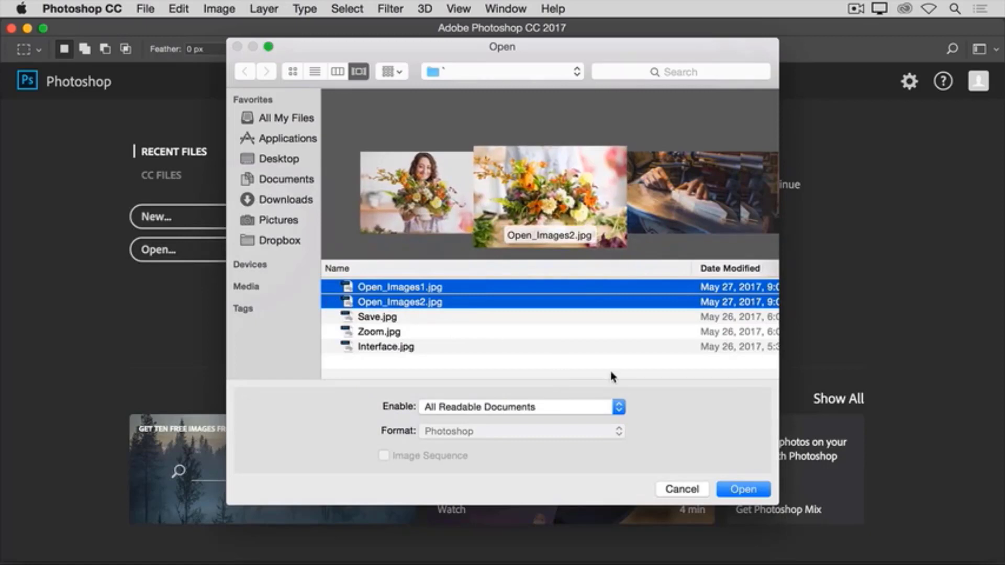
{"action": "left_click", "coordinate": [731, 491]}
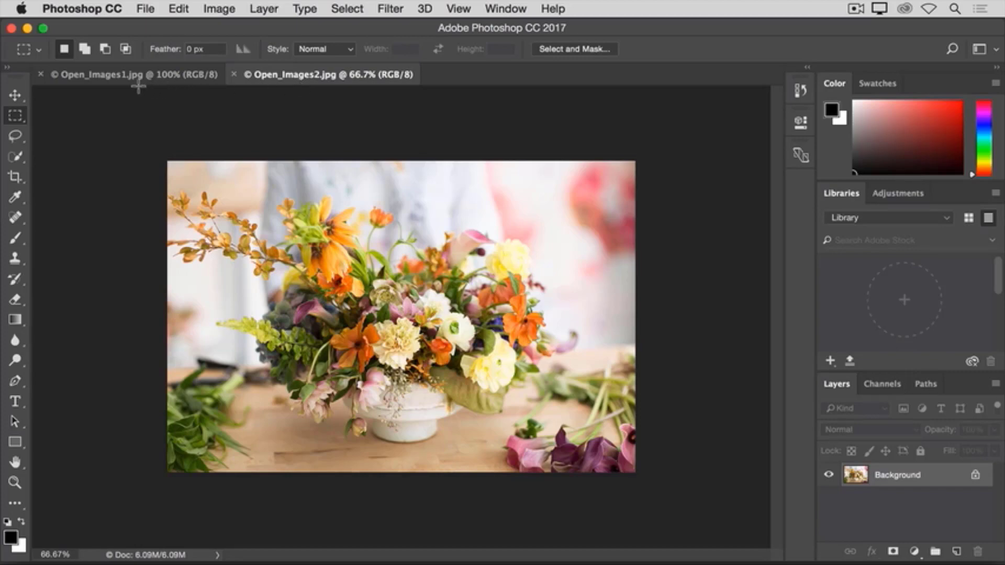
{"action": "left_click", "coordinate": [124, 76]}
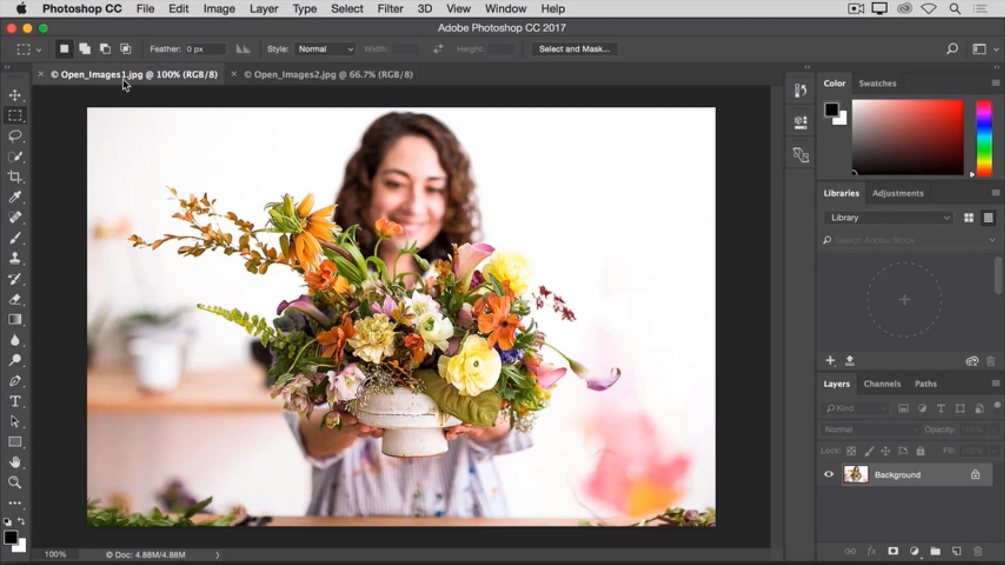
Step: Create a new document from the Landscape, 4 x 6 photo preset with its width set to 5 inches
{"action": "left_click", "coordinate": [141, 9]}
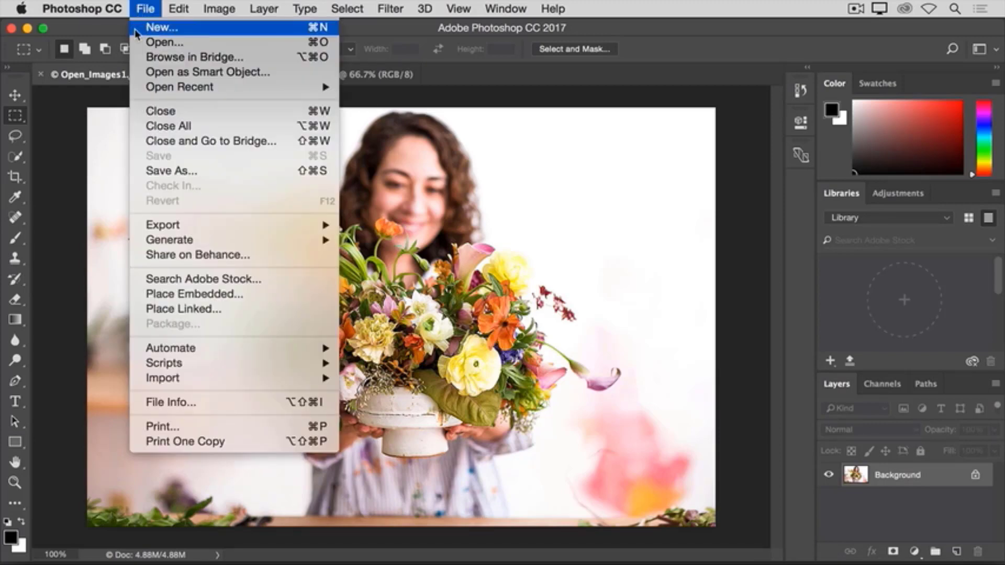
{"action": "left_click", "coordinate": [133, 29]}
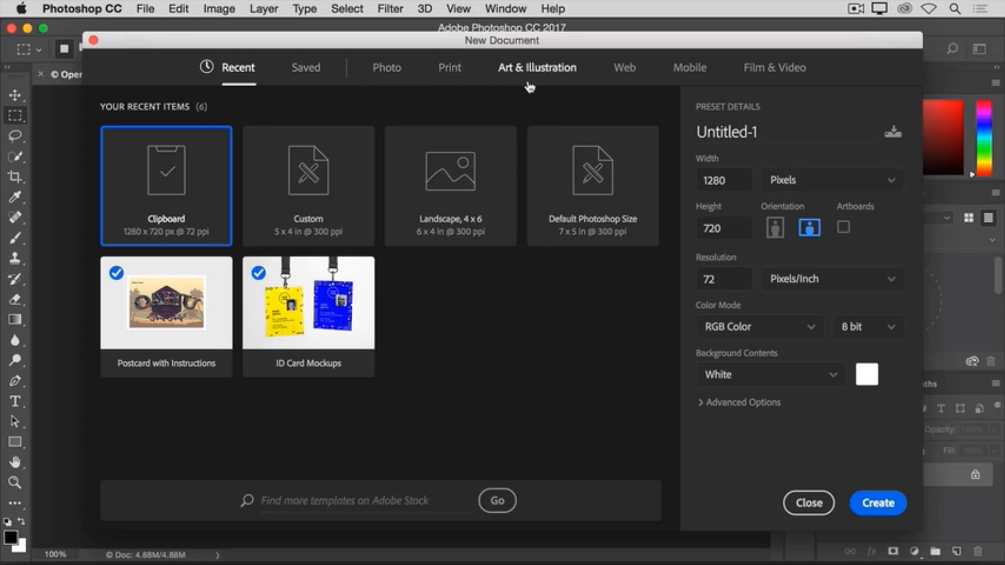
{"action": "left_click", "coordinate": [387, 82]}
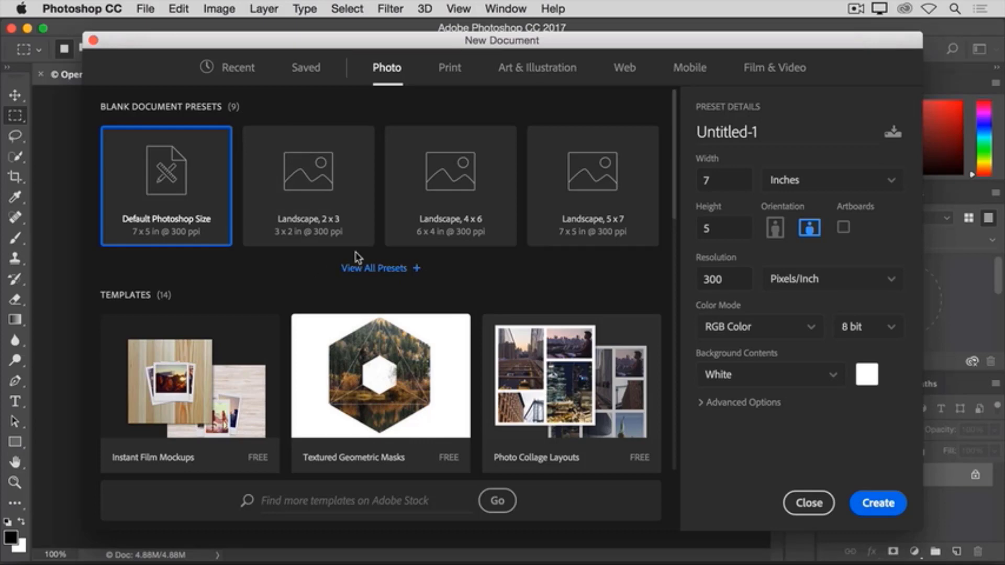
{"action": "left_click", "coordinate": [407, 204]}
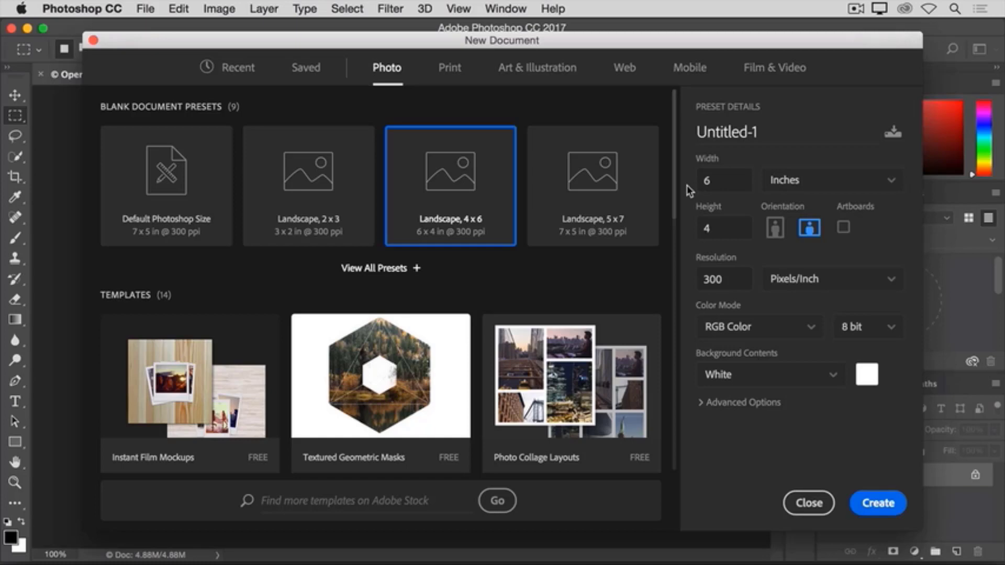
{"action": "left_click", "coordinate": [702, 180]}
{"action": "type", "text": "5"}
{"action": "left_click", "coordinate": [692, 183]}
{"action": "left_click", "coordinate": [865, 504]}
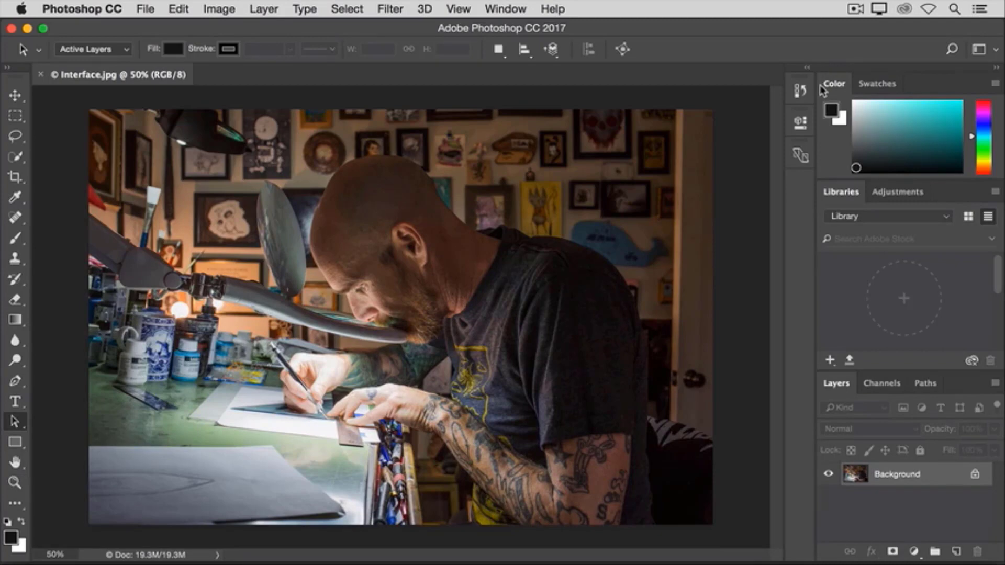
Step: Set the foreground color to a light blue swatch
{"action": "left_click", "coordinate": [861, 89]}
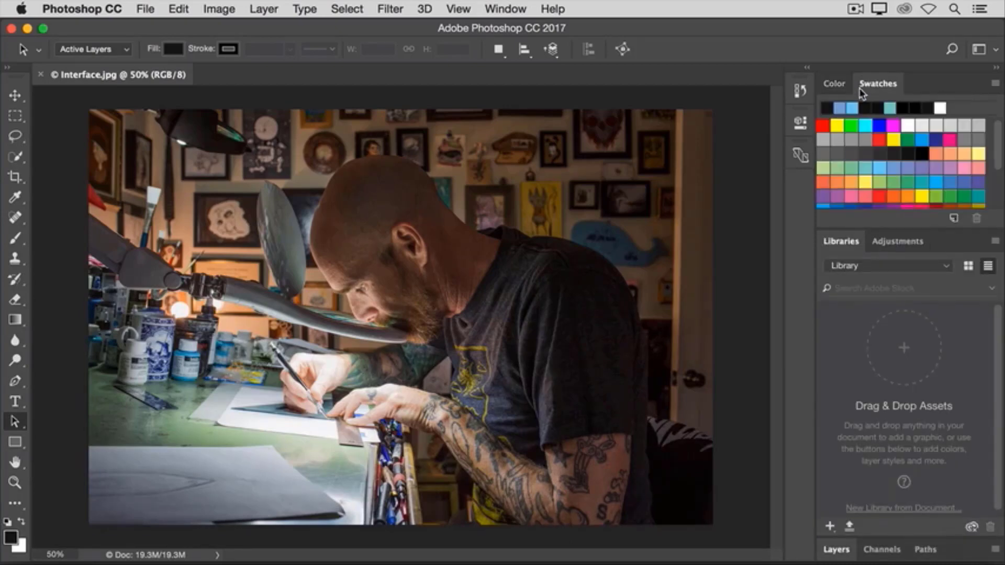
{"action": "left_click", "coordinate": [888, 168]}
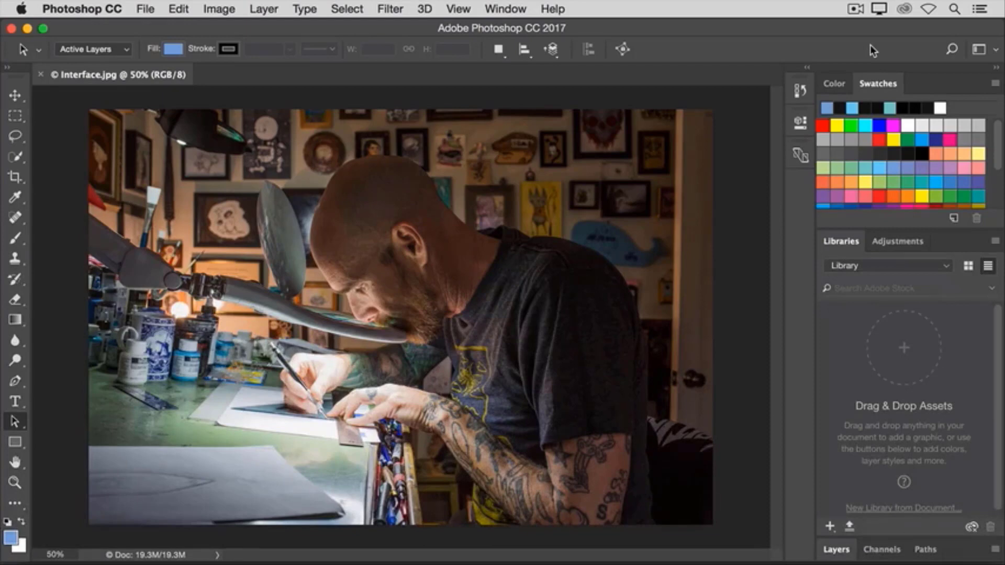
Step: Display the histogram of Interface.jpg and collapse it again
{"action": "left_click", "coordinate": [511, 11]}
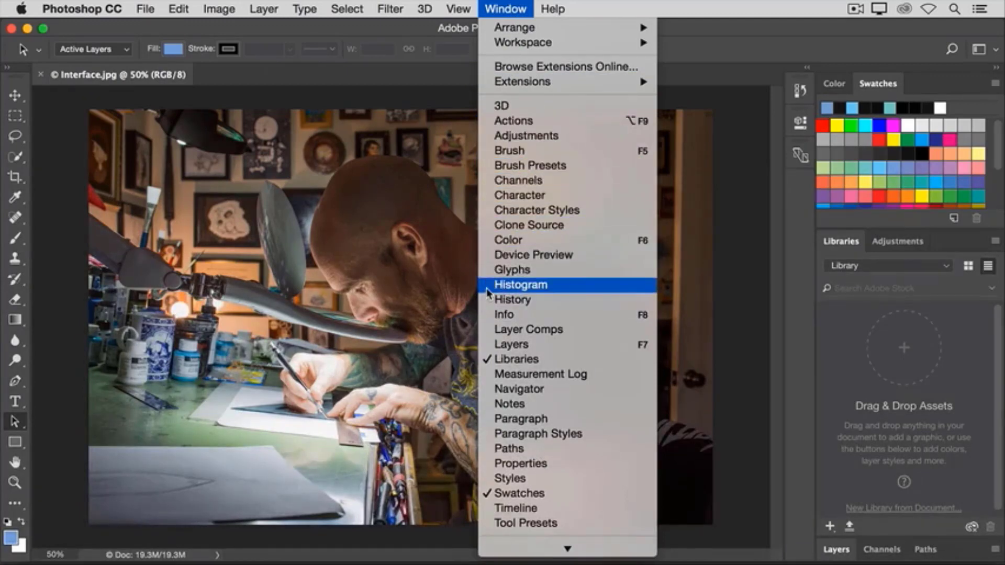
{"action": "left_click", "coordinate": [518, 285]}
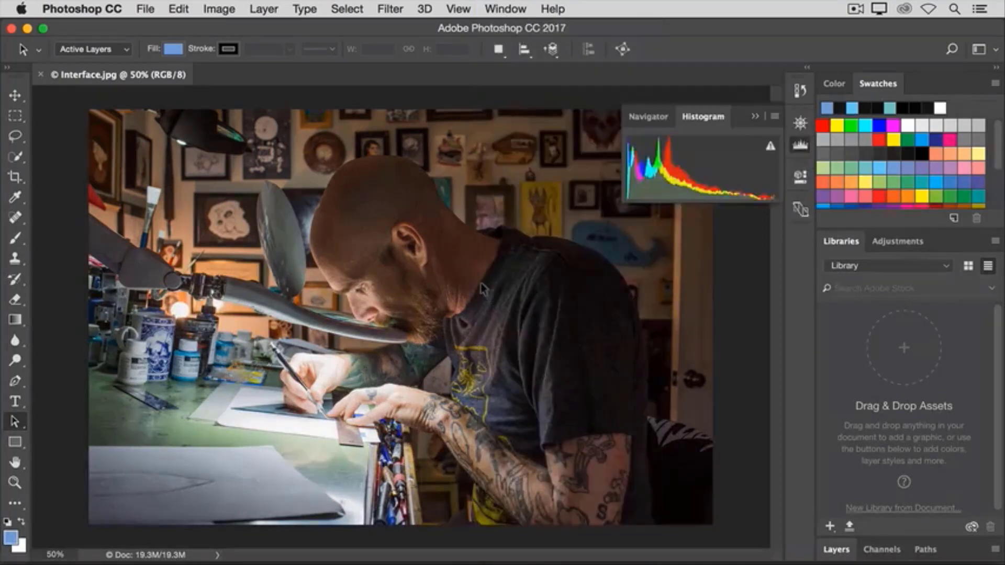
{"action": "left_click", "coordinate": [755, 119]}
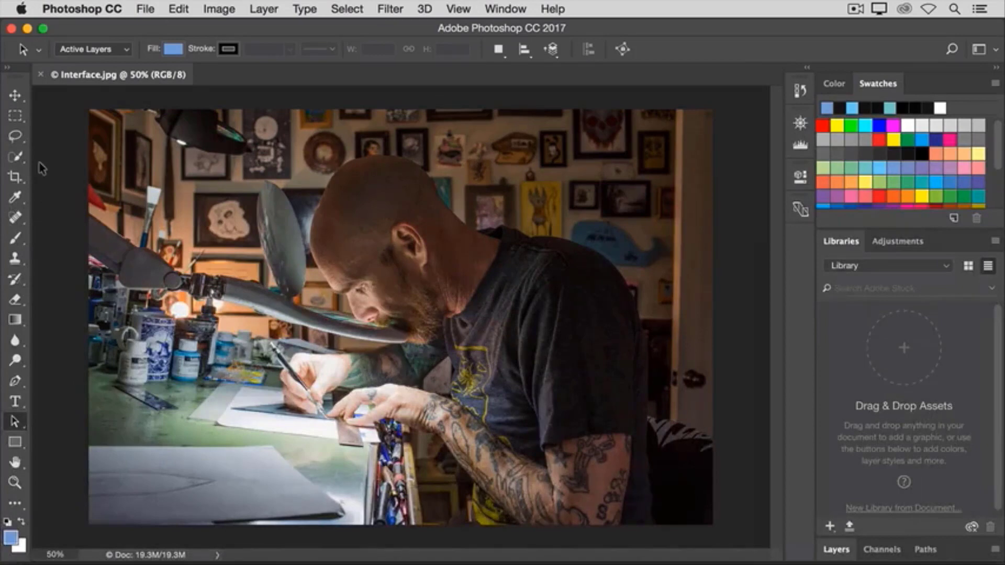
Step: Activate the Move tool, and switch from it to the Vertical Type Tool
{"action": "left_click", "coordinate": [15, 98]}
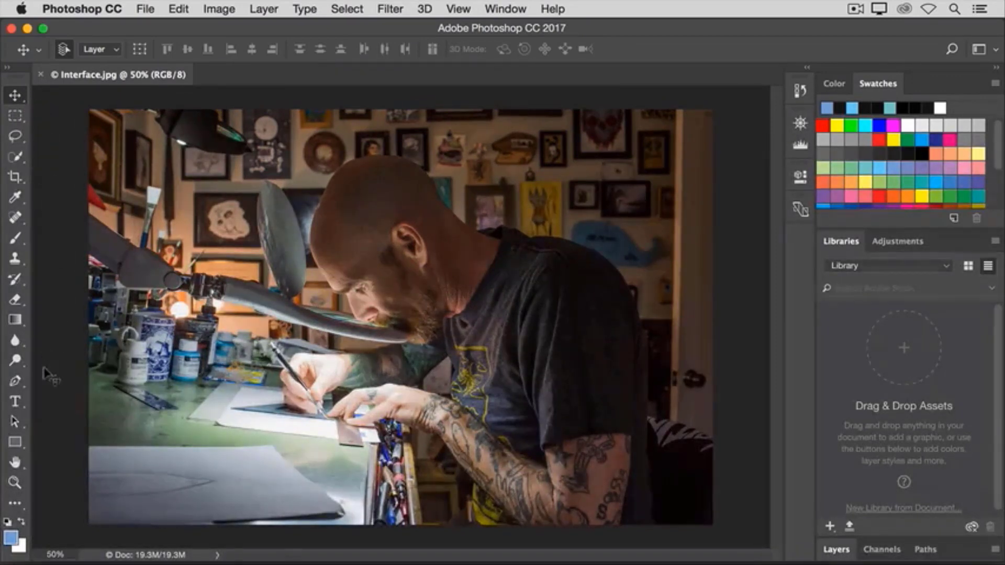
{"action": "left_click", "coordinate": [17, 409]}
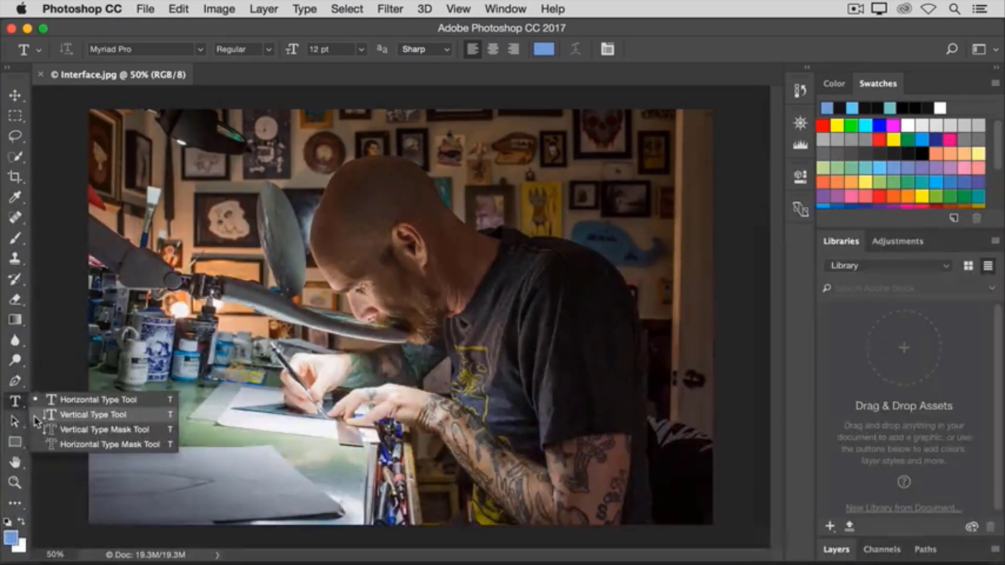
{"action": "left_click", "coordinate": [34, 416]}
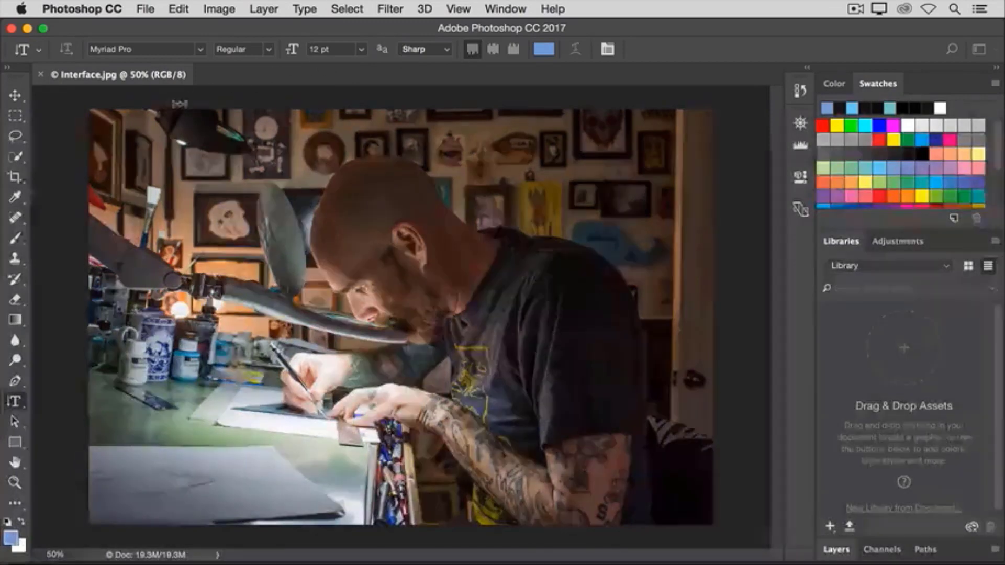
Step: Activate the Brush tool and set the brush size to 121 px
{"action": "left_click", "coordinate": [15, 238]}
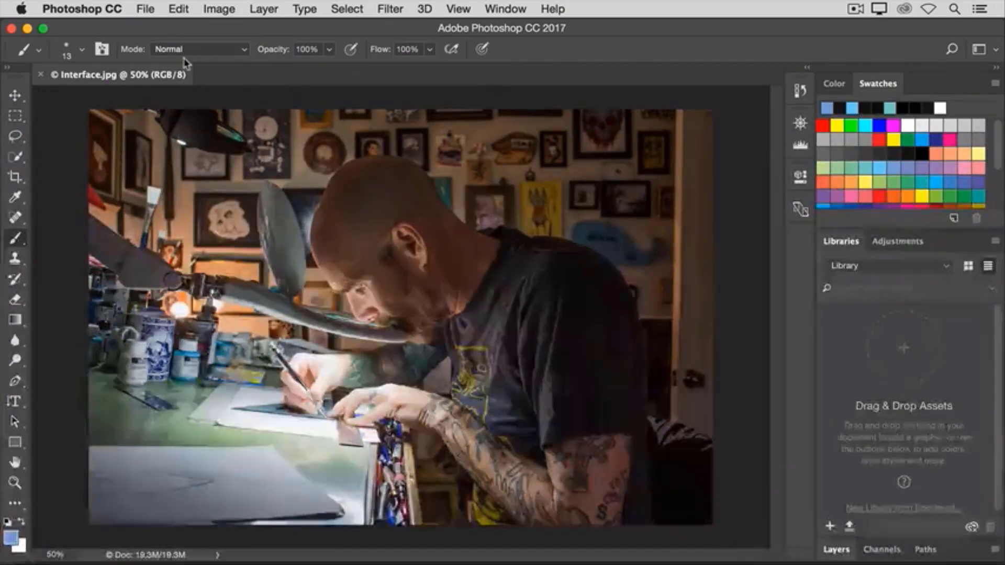
{"action": "left_click", "coordinate": [78, 56]}
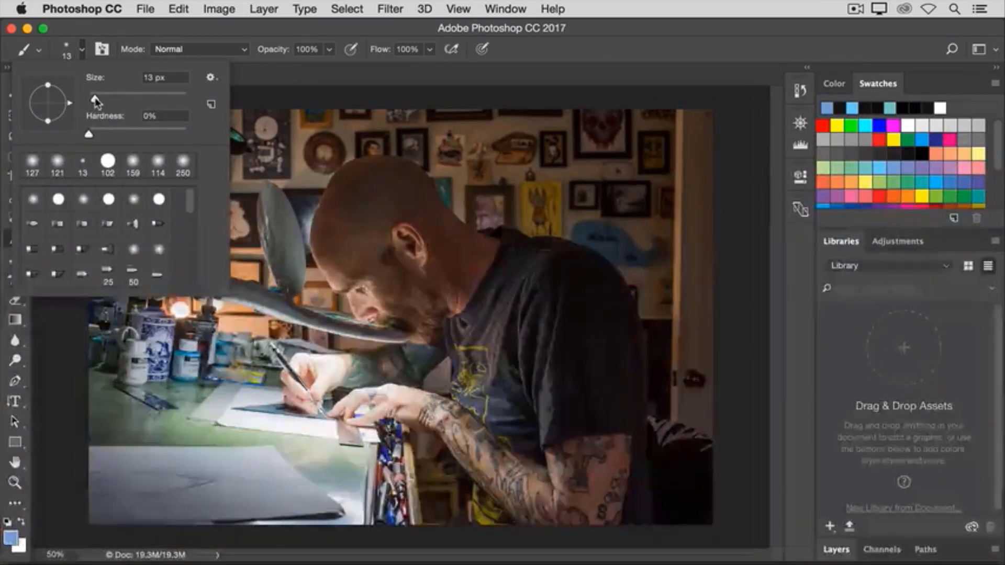
{"action": "mouse_move", "coordinate": [94, 99]}
{"action": "left_mouse_down"}
{"action": "mouse_move", "coordinate": [155, 99]}
{"action": "mouse_move", "coordinate": [143, 99]}
{"action": "left_mouse_up"}
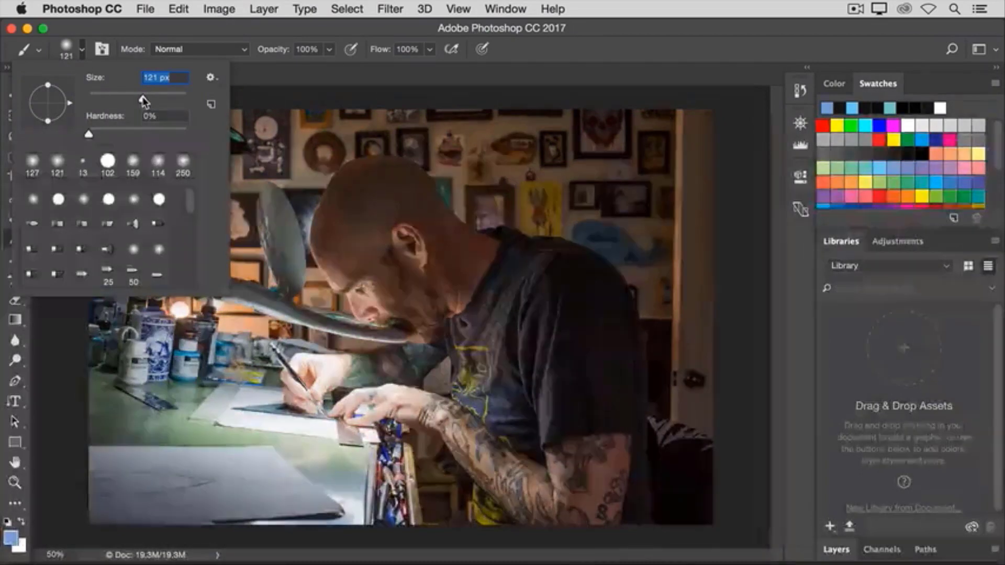
{"action": "left_click", "coordinate": [256, 72]}
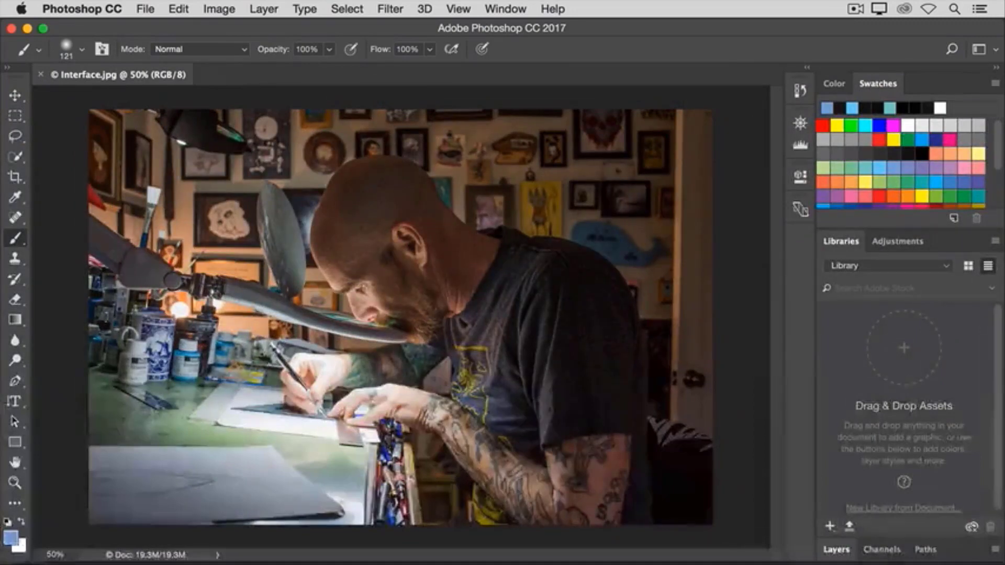
Step: Paint a light blue dab on the large sheet in the image's lower left and undo it
{"action": "mouse_move", "coordinate": [231, 459]}
{"action": "left_mouse_down"}
{"action": "mouse_move", "coordinate": [267, 476]}
{"action": "mouse_move", "coordinate": [261, 484]}
{"action": "mouse_move", "coordinate": [266, 474]}
{"action": "mouse_move", "coordinate": [247, 475]}
{"action": "mouse_move", "coordinate": [272, 480]}
{"action": "mouse_move", "coordinate": [237, 480]}
{"action": "left_mouse_up"}
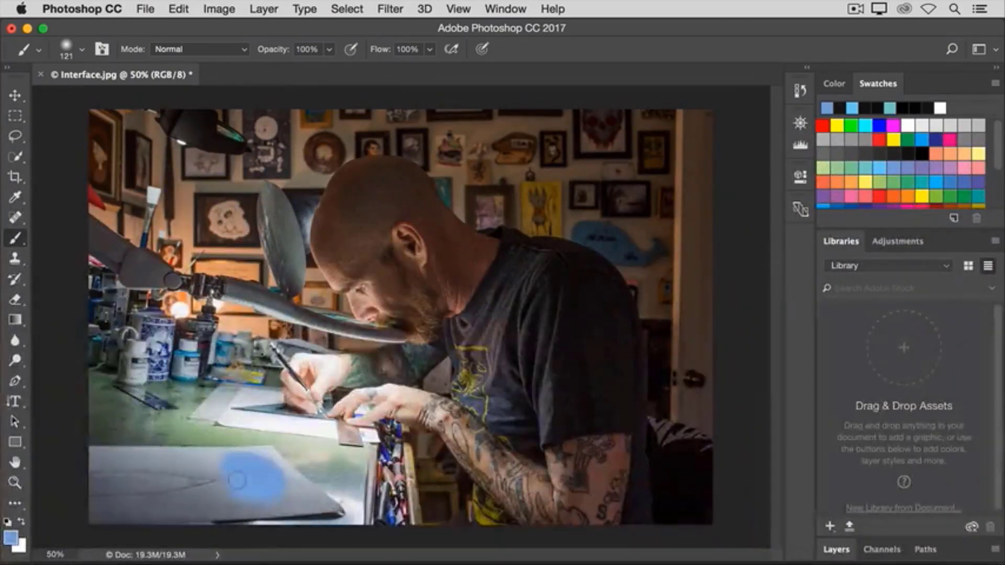
{"action": "key", "text": "super+z"}
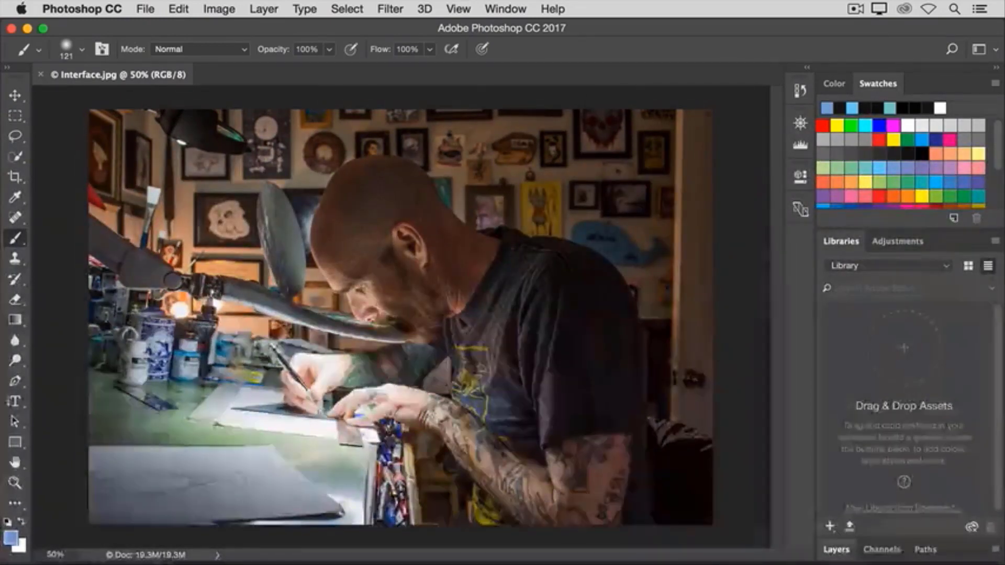
Step: Close the Interface.jpg document
{"action": "left_click", "coordinate": [147, 11]}
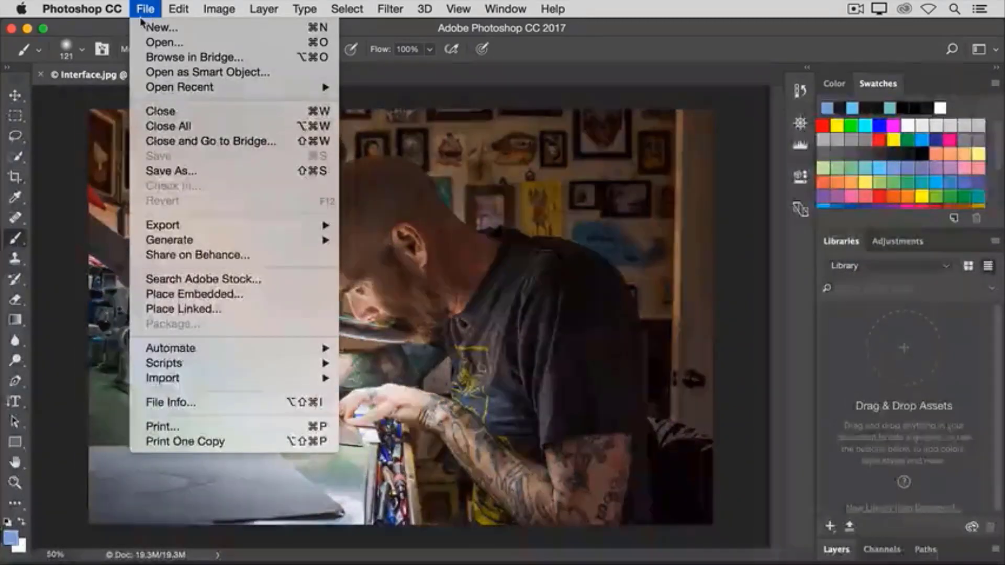
{"action": "left_click", "coordinate": [141, 111]}
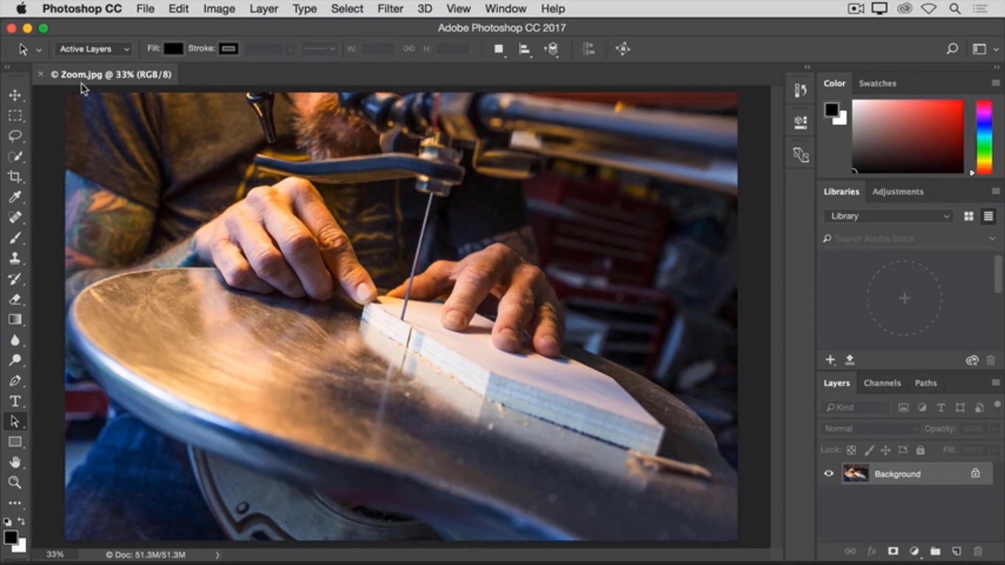
Step: Zoom in on the hands and saw blade in Zoom.jpg to 66.7% with the Zoom tool
{"action": "left_click", "coordinate": [15, 482]}
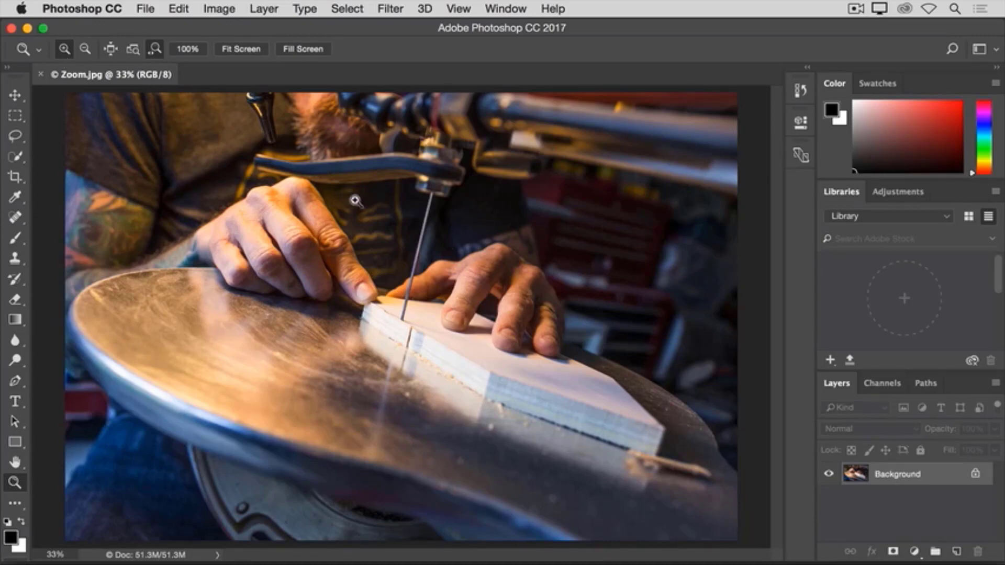
{"action": "left_click", "coordinate": [377, 241]}
{"action": "left_click", "coordinate": [377, 241]}
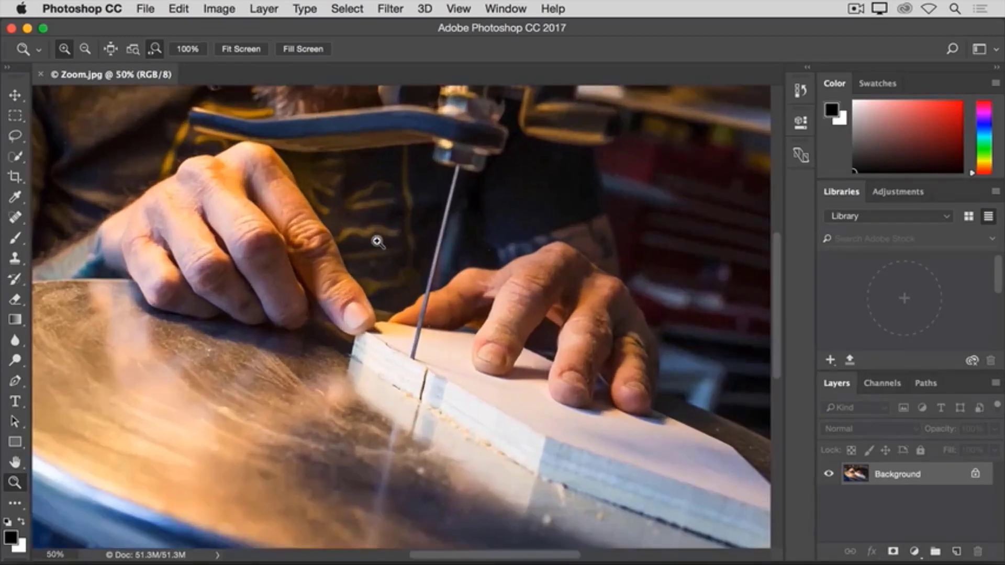
{"action": "left_click", "coordinate": [377, 242]}
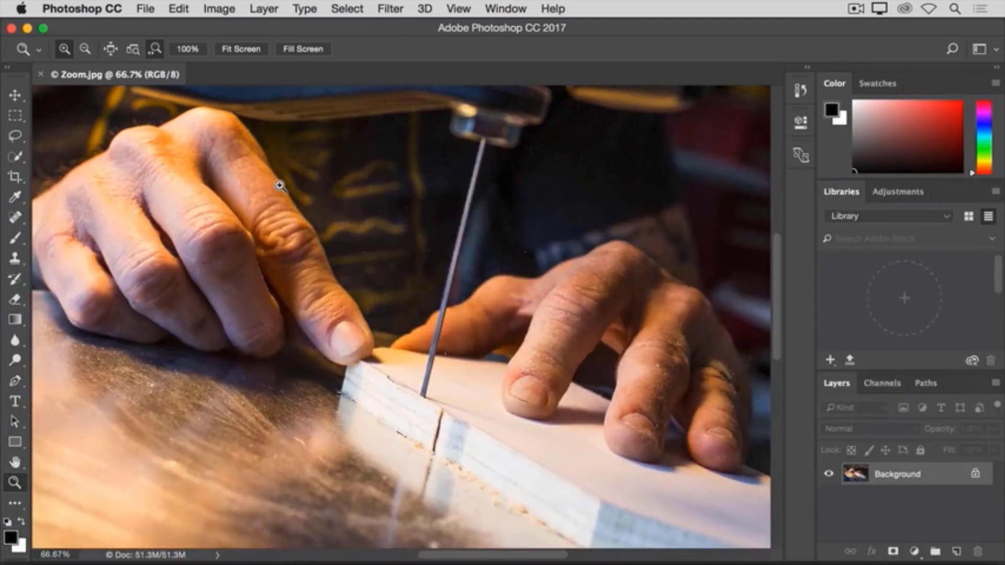
Step: Zoom out of the image to 33.3% with the Zoom tool's zoom-out mode
{"action": "left_click", "coordinate": [87, 56]}
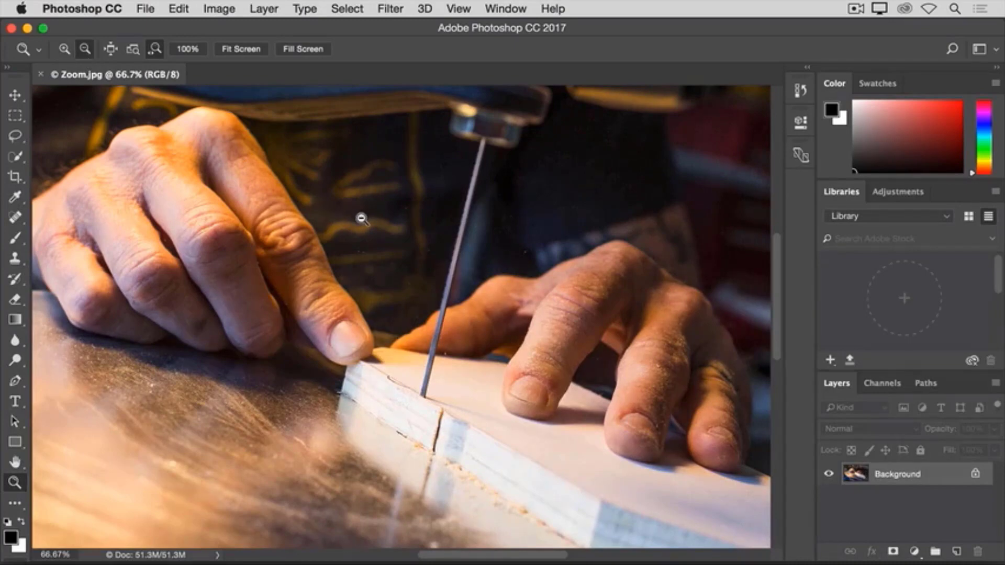
{"action": "left_click", "coordinate": [360, 218]}
{"action": "left_click", "coordinate": [360, 218]}
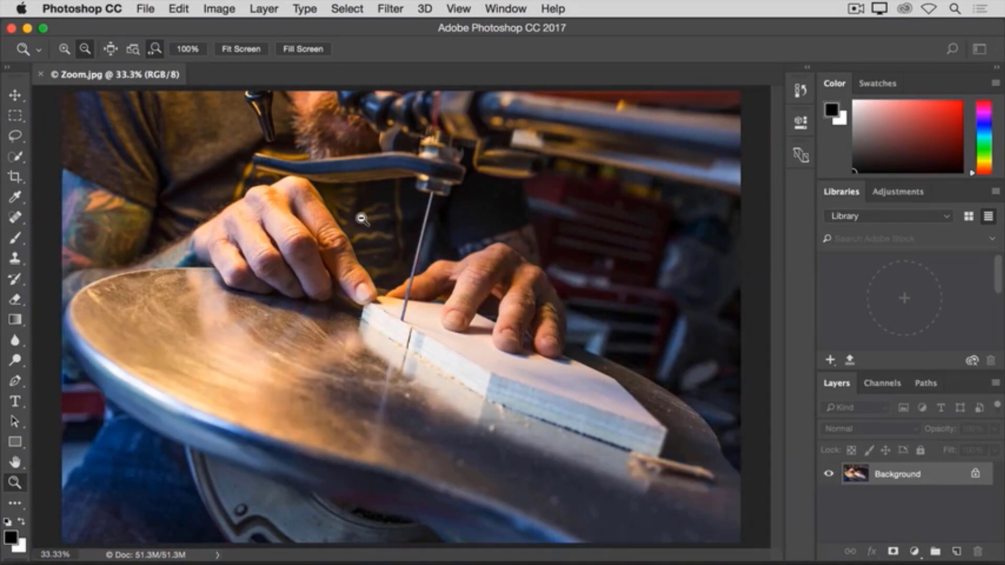
Step: Switch the Zoom tool back to zooming in and magnify the area around the saw blade to 100%
{"action": "left_click", "coordinate": [61, 55]}
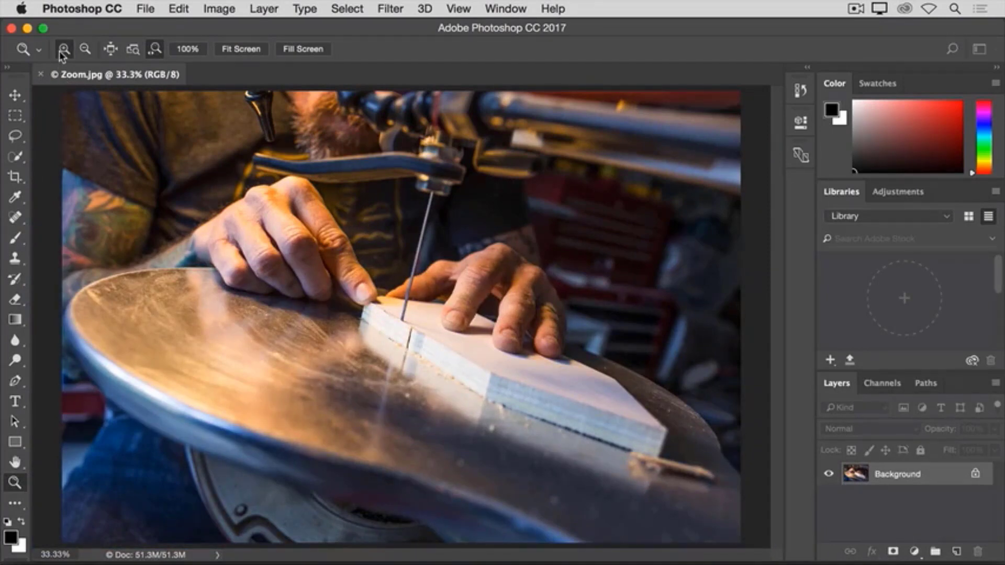
{"action": "left_click", "coordinate": [385, 248]}
{"action": "left_click", "coordinate": [384, 248]}
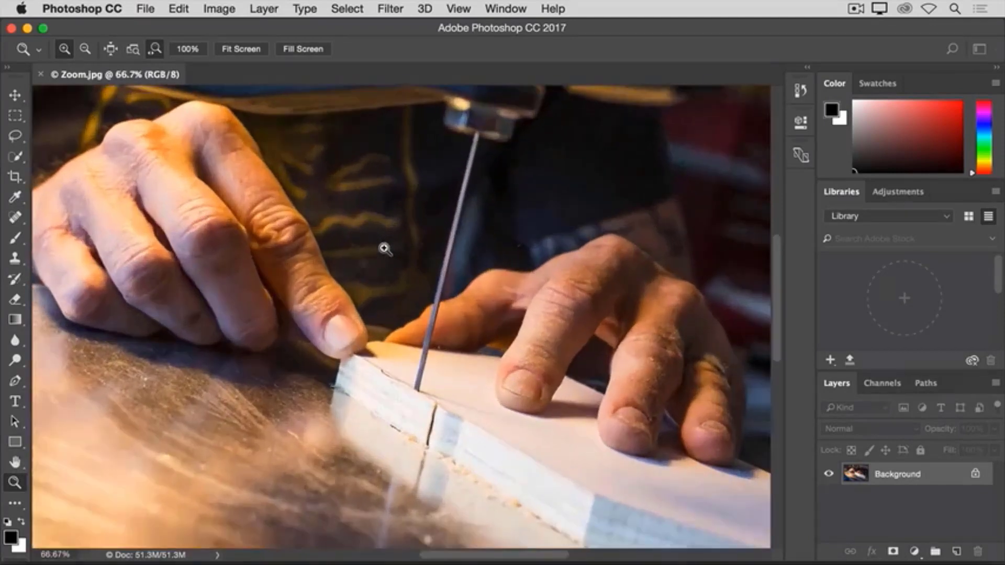
{"action": "left_click", "coordinate": [384, 249]}
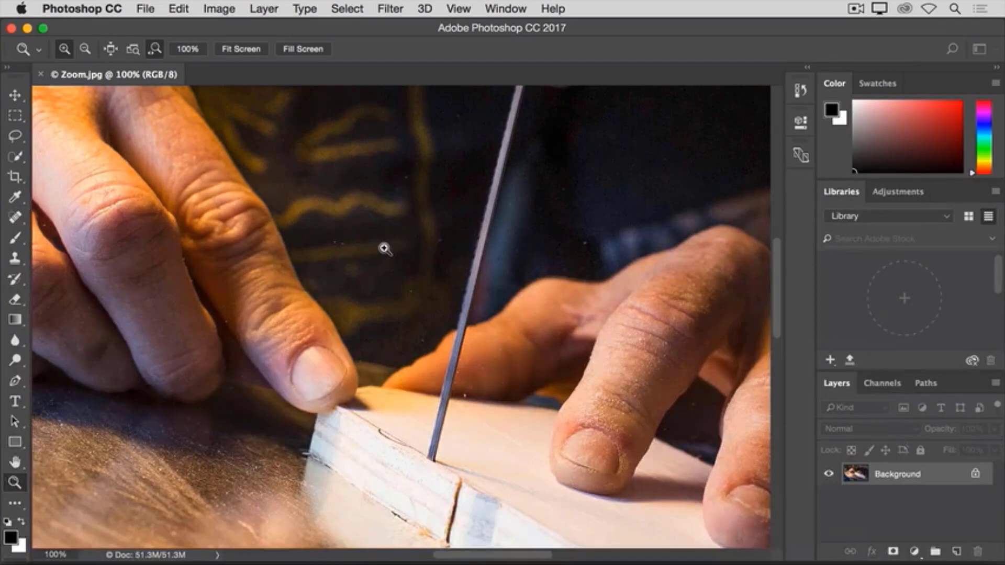
Step: Temporarily reverse the Zoom tool to zoom out and reduce the view of Zoom.jpg from the saw-blade area to 33.3%
{"action": "key", "text": "alt"}
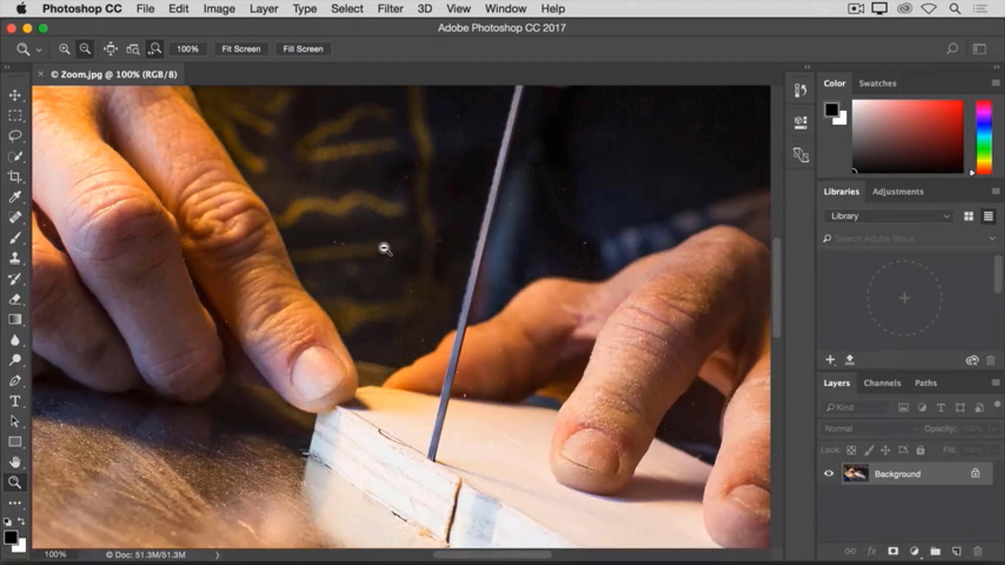
{"action": "left_click", "coordinate": [386, 249], "text": "alt"}
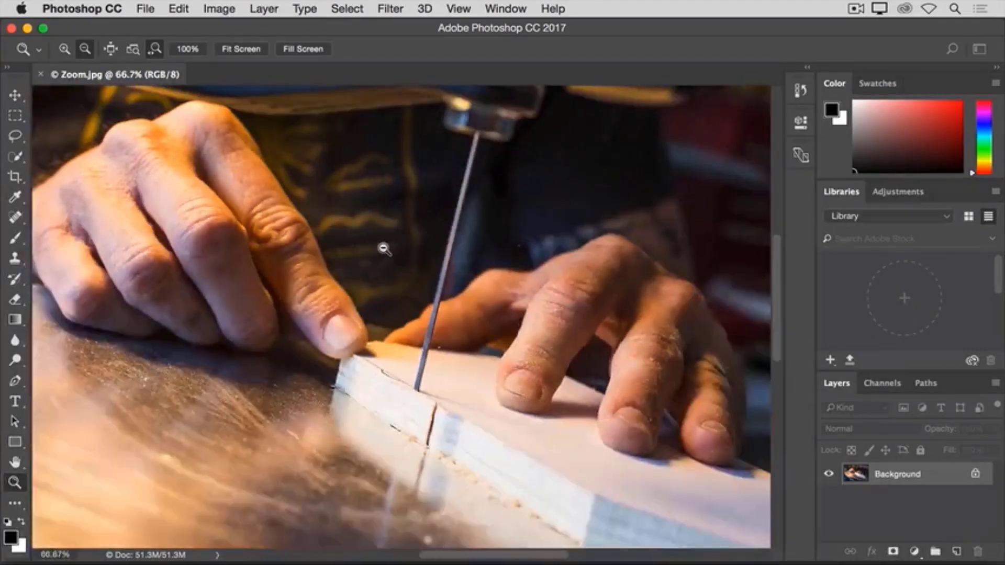
{"action": "left_click", "coordinate": [384, 249], "text": "alt"}
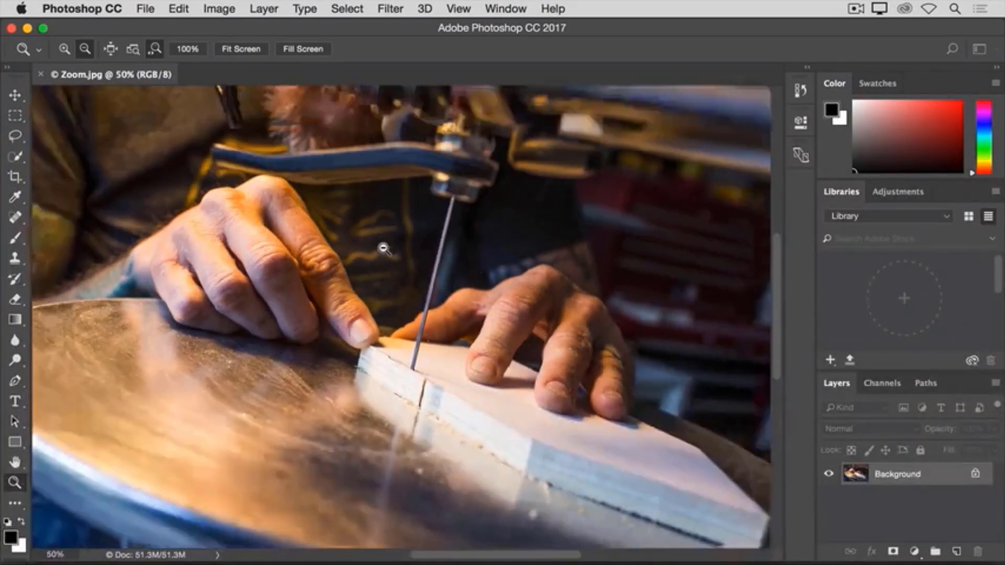
{"action": "left_click", "coordinate": [384, 249], "text": "alt"}
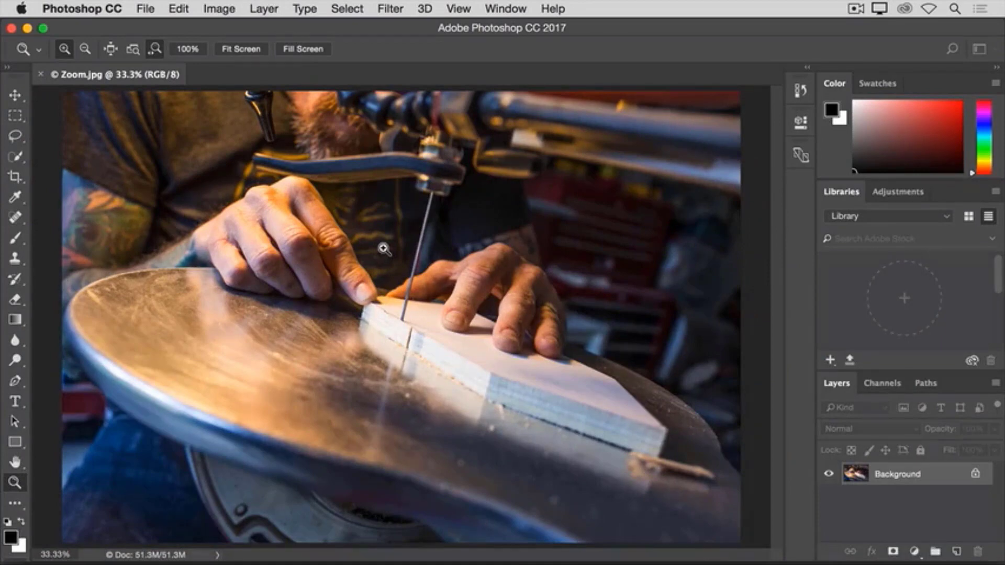
Step: Zoom in on the hands to 66.7% and fit the whole image back on screen
{"action": "left_click", "coordinate": [384, 249]}
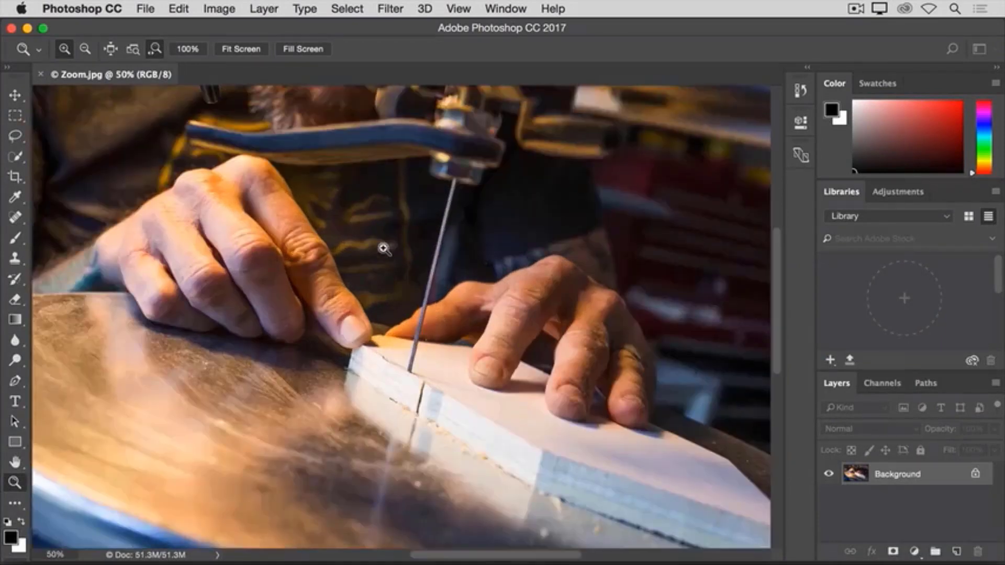
{"action": "left_click", "coordinate": [384, 249]}
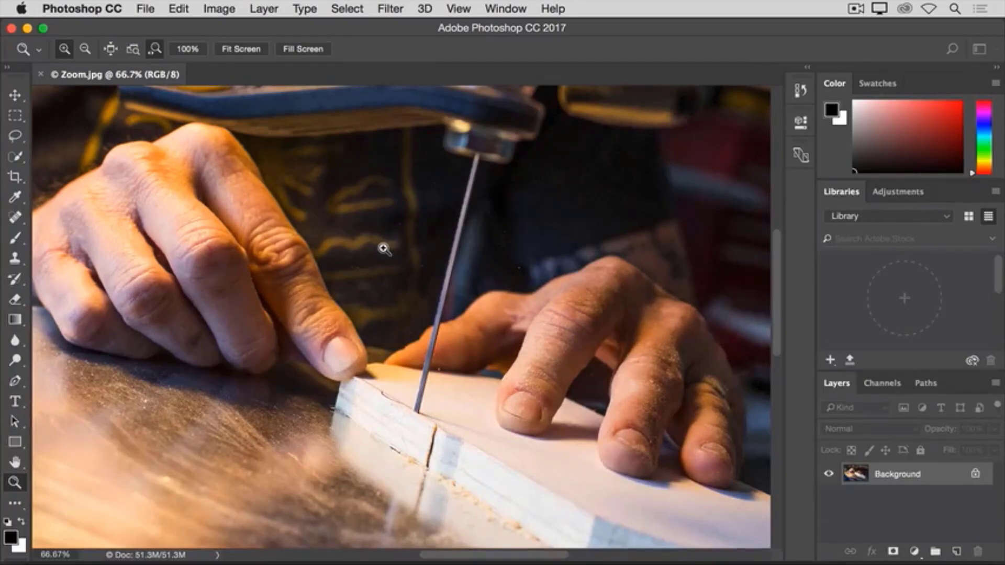
{"action": "left_click", "coordinate": [239, 52]}
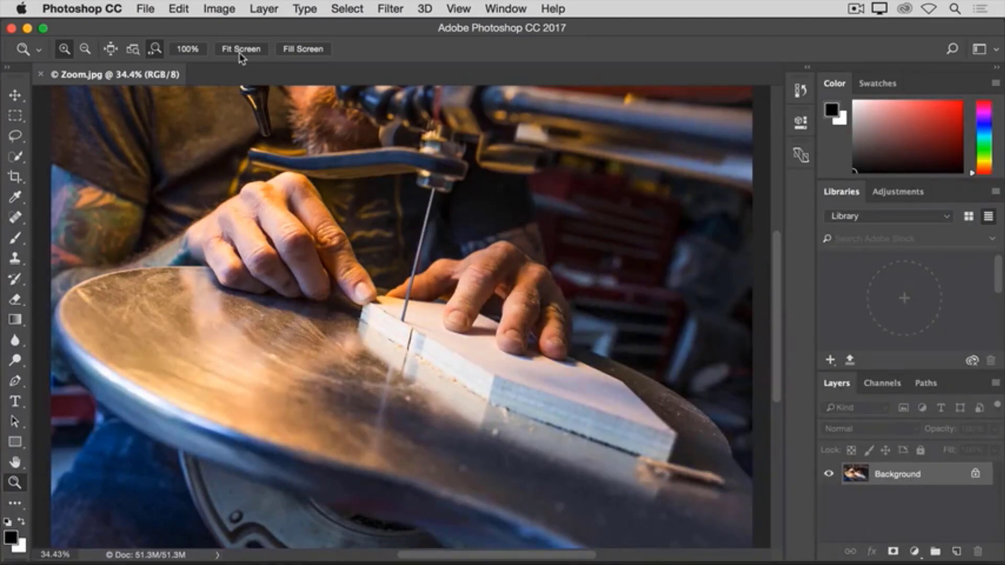
Step: View the image at 100%, pan with the Hand tool toward the hand beyond the saw blade, and return to the fit-on-screen view
{"action": "left_click", "coordinate": [195, 54]}
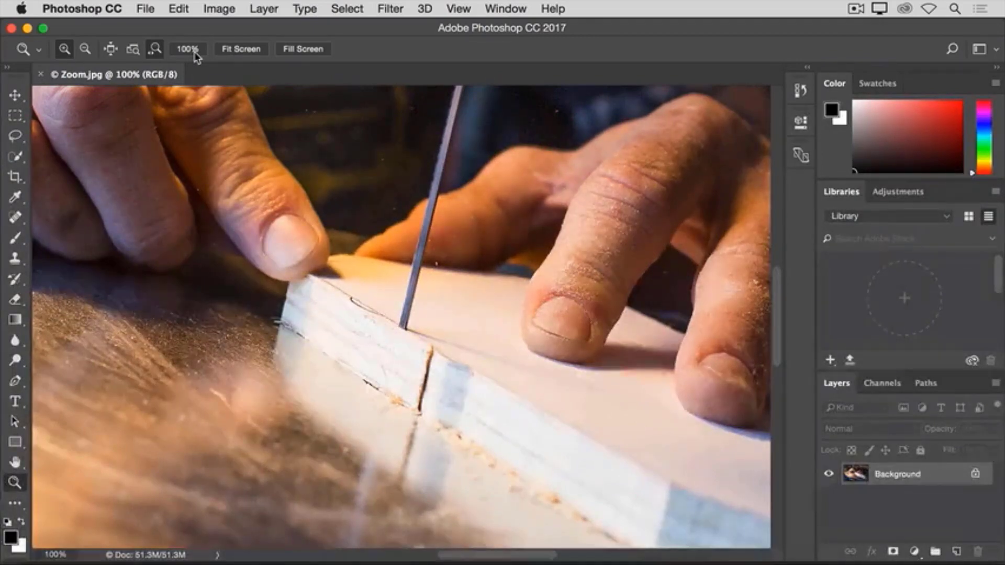
{"action": "left_click", "coordinate": [16, 463]}
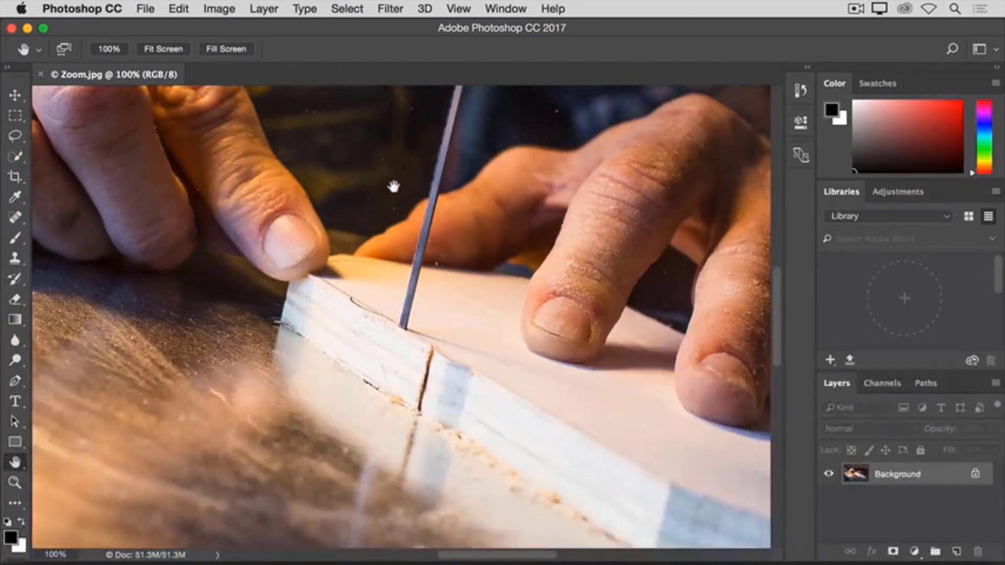
{"action": "left_click_drag", "start_coordinate": [401, 188], "coordinate": [131, 164]}
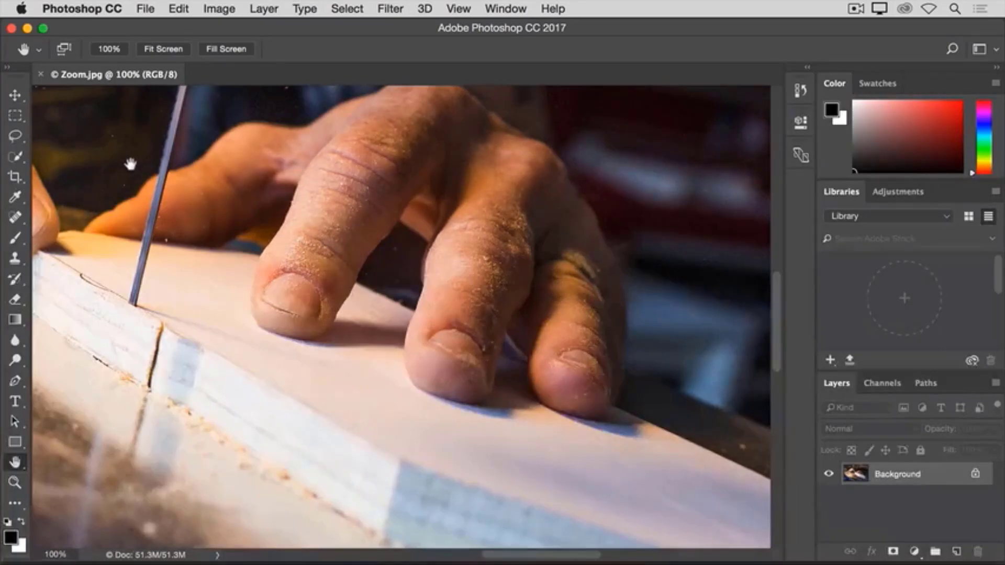
{"action": "left_click", "coordinate": [166, 52]}
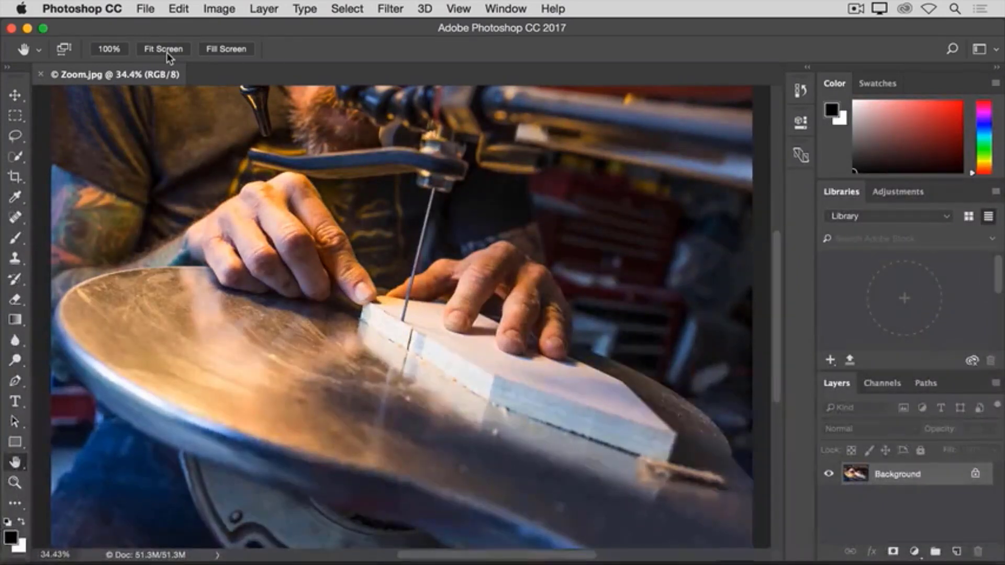
Step: Scrub with the Zoom tool to magnify the image to about 2730%, and fit it back on screen
{"action": "left_click", "coordinate": [16, 486]}
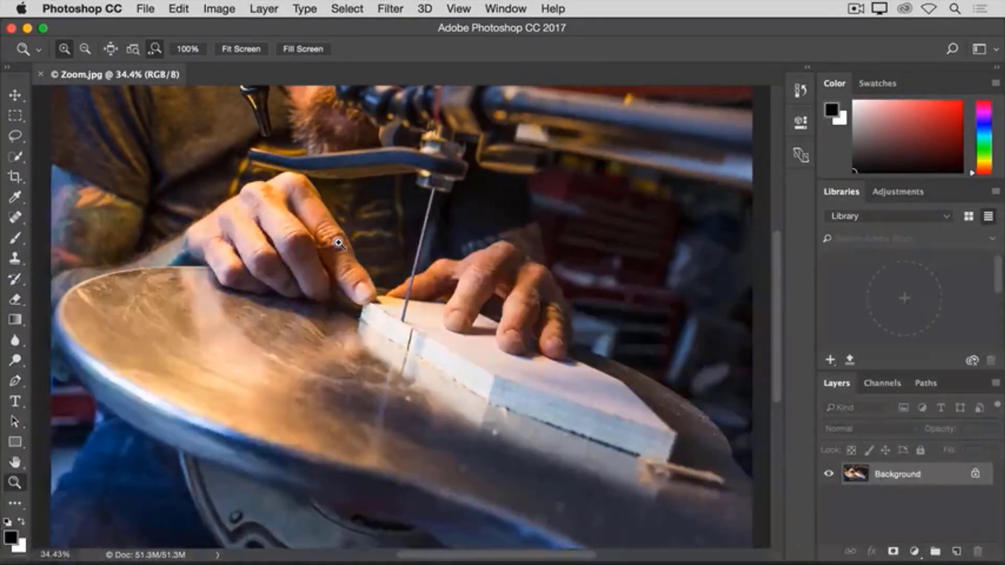
{"action": "left_click_drag", "start_coordinate": [139, 198], "coordinate": [239, 188]}
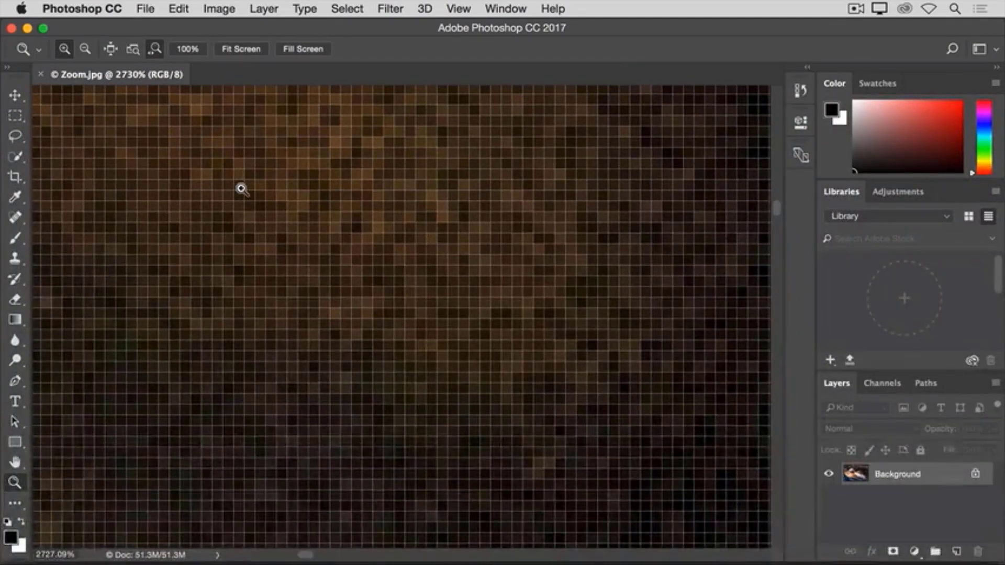
{"action": "left_click", "coordinate": [242, 49]}
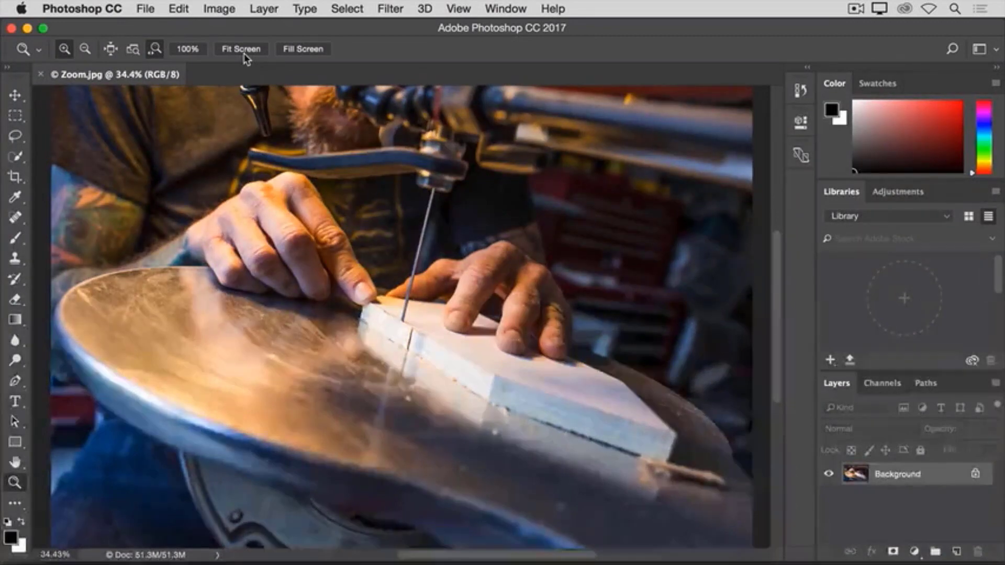
Step: Select the Brush tool and zoom in on the image to 100% while keeping that tool active
{"action": "left_click", "coordinate": [14, 238]}
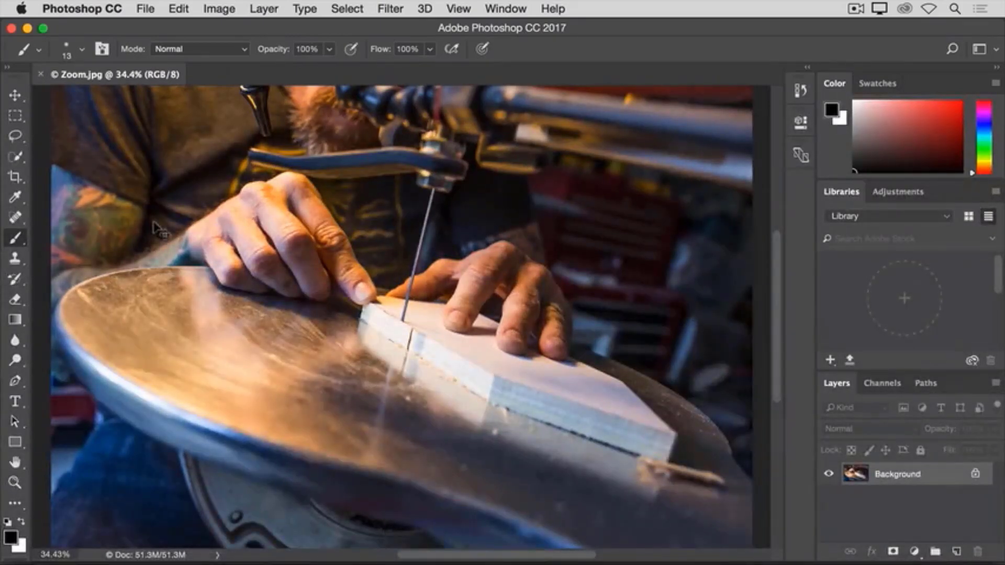
{"action": "key", "text": "super+equal"}
{"action": "key", "text": "super+equal"}
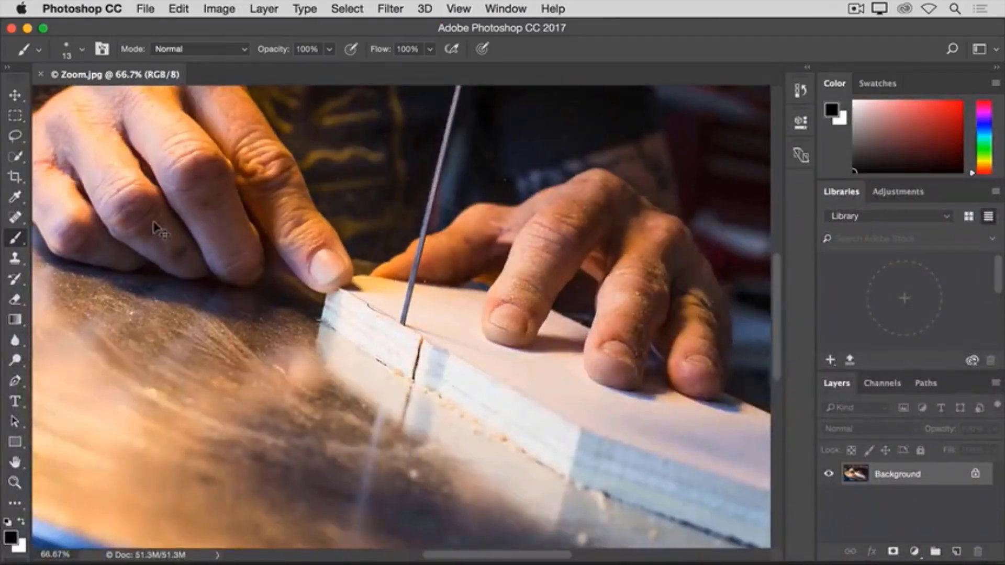
{"action": "key", "text": "super+equal"}
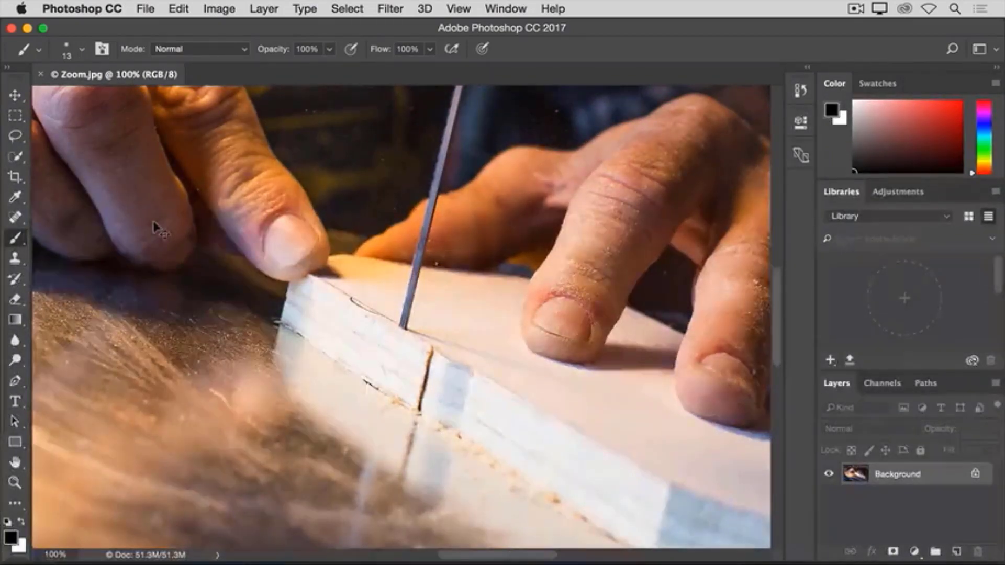
Step: Zoom back out to 33.3% with the Brush tool still active
{"action": "key", "text": "super+minus"}
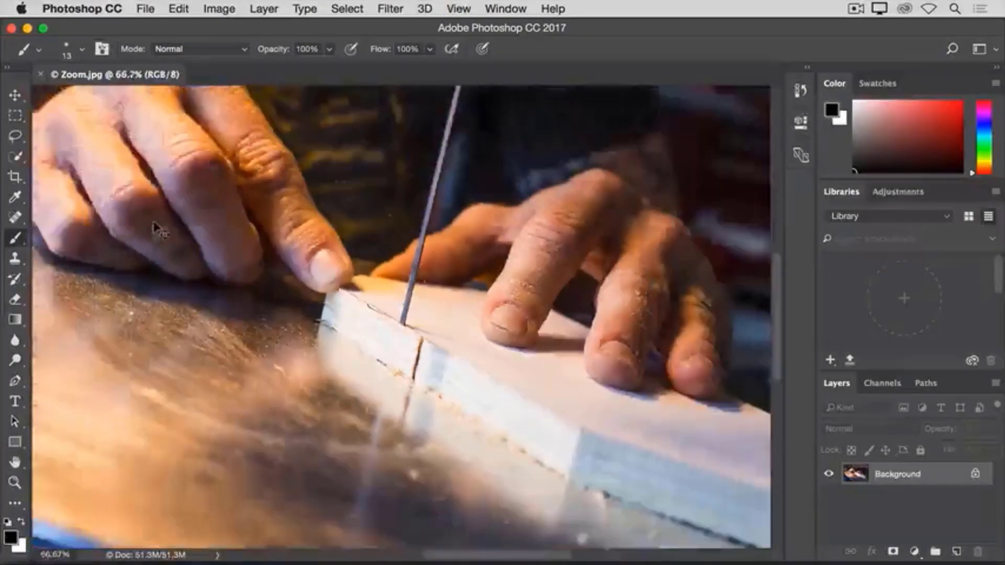
{"action": "key", "text": "super+minus"}
{"action": "key", "text": "super+minus"}
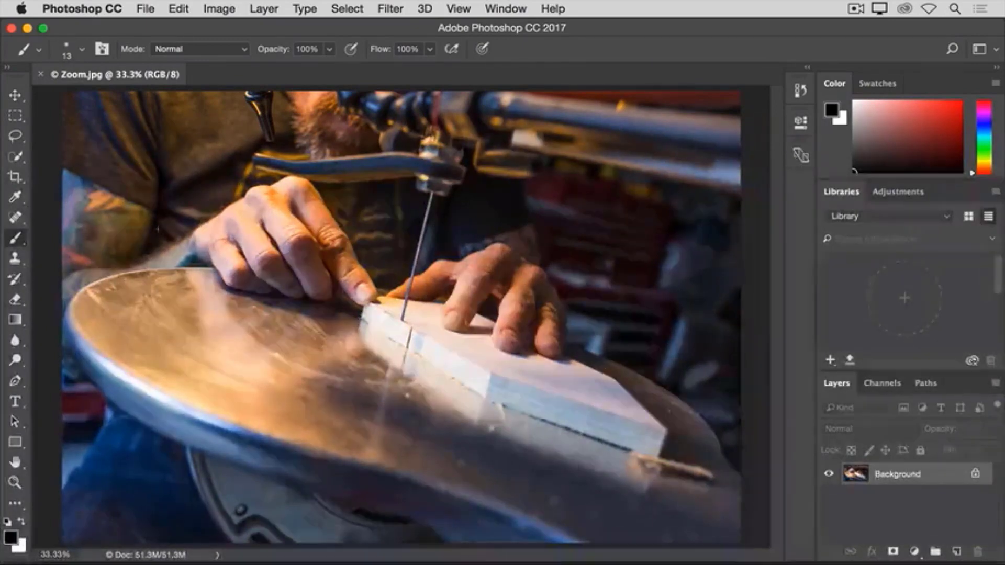
Step: Close the Zoom.jpg document
{"action": "left_click", "coordinate": [142, 9]}
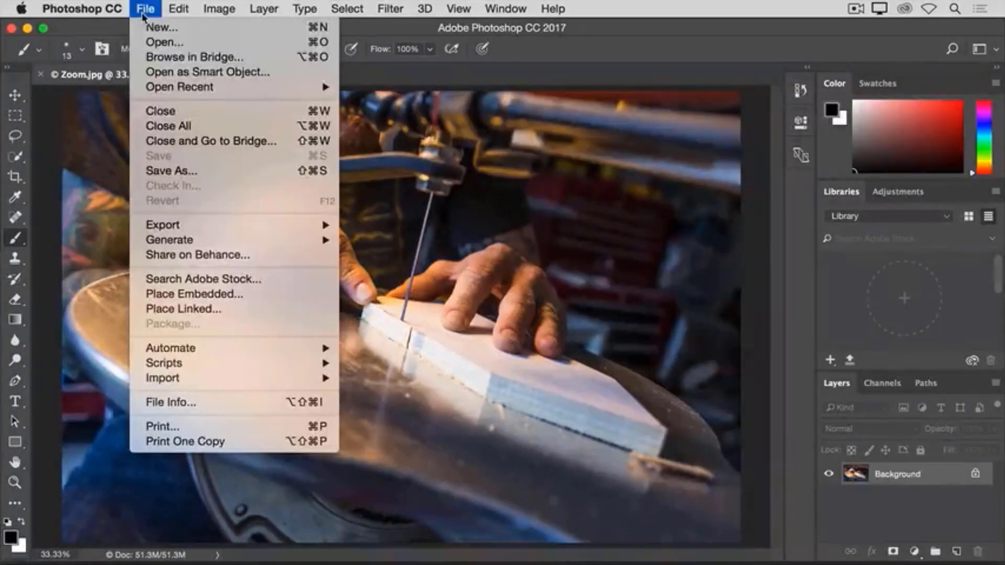
{"action": "left_click", "coordinate": [150, 112]}
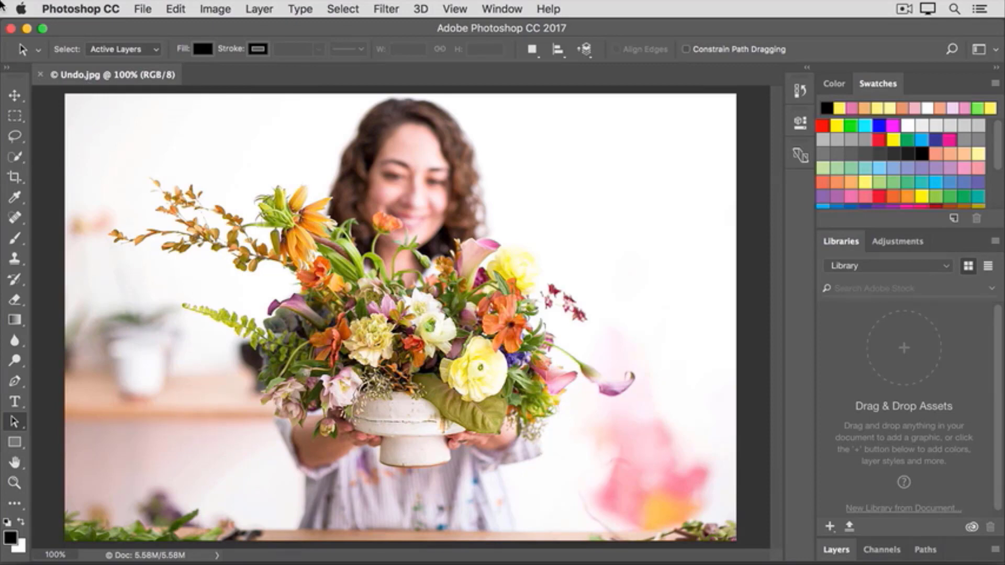
Step: Paint a horizontal light orange stroke on the white background beside the woman's head with a 70 px brush, and check the brush settings
{"action": "left_click", "coordinate": [19, 243]}
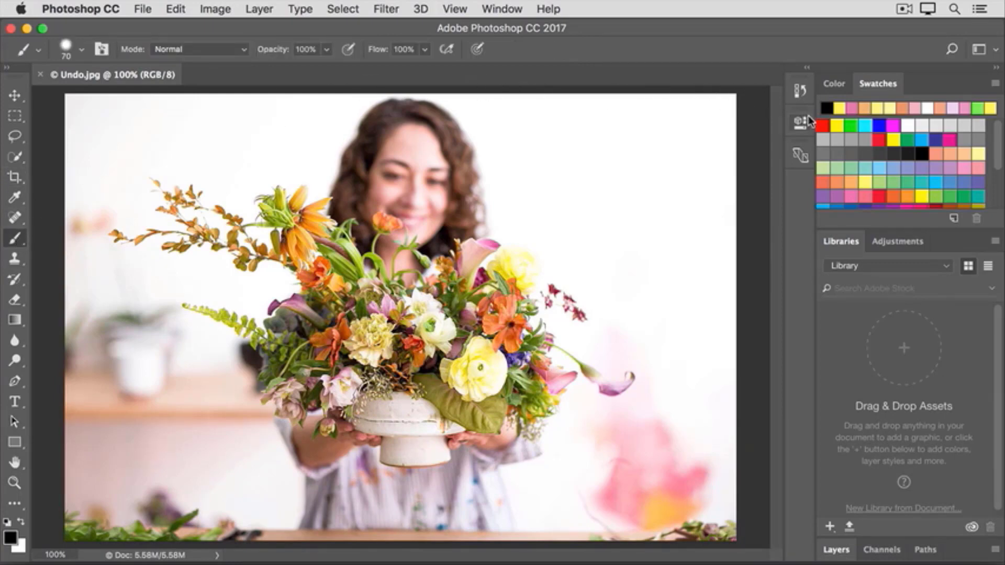
{"action": "left_click", "coordinate": [851, 182]}
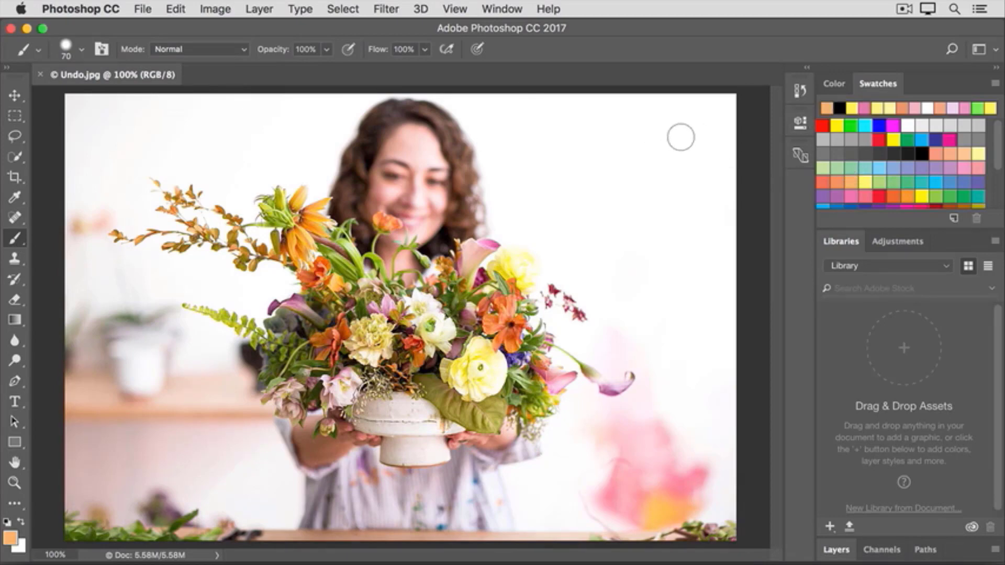
{"action": "left_click_drag", "start_coordinate": [680, 137], "coordinate": [566, 138]}
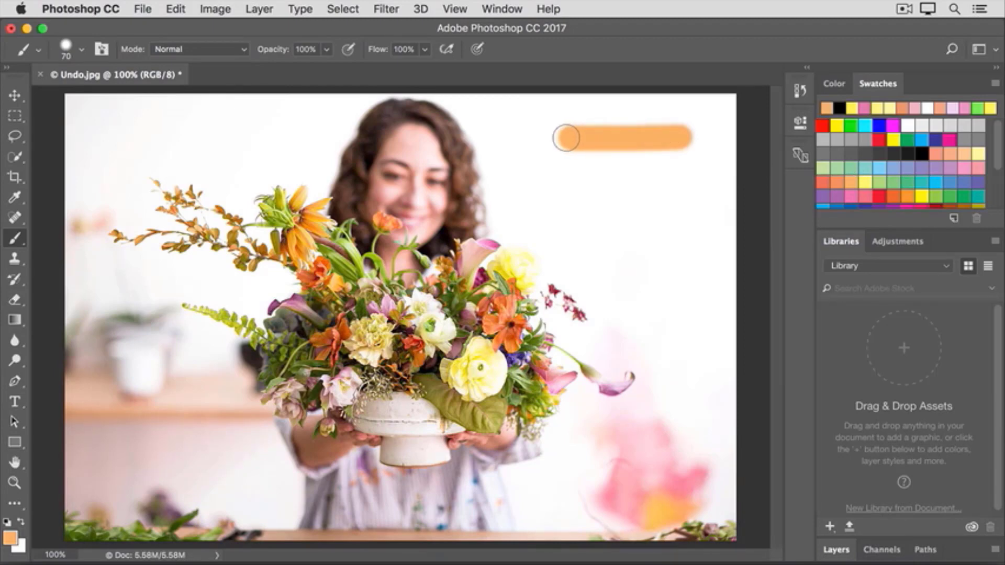
{"action": "left_click", "coordinate": [82, 50]}
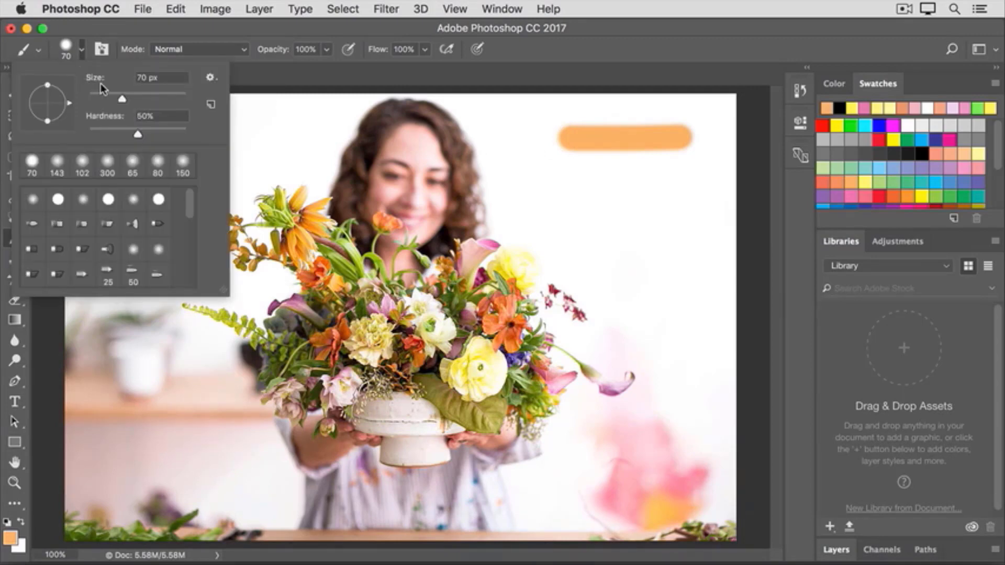
{"action": "left_click", "coordinate": [268, 74]}
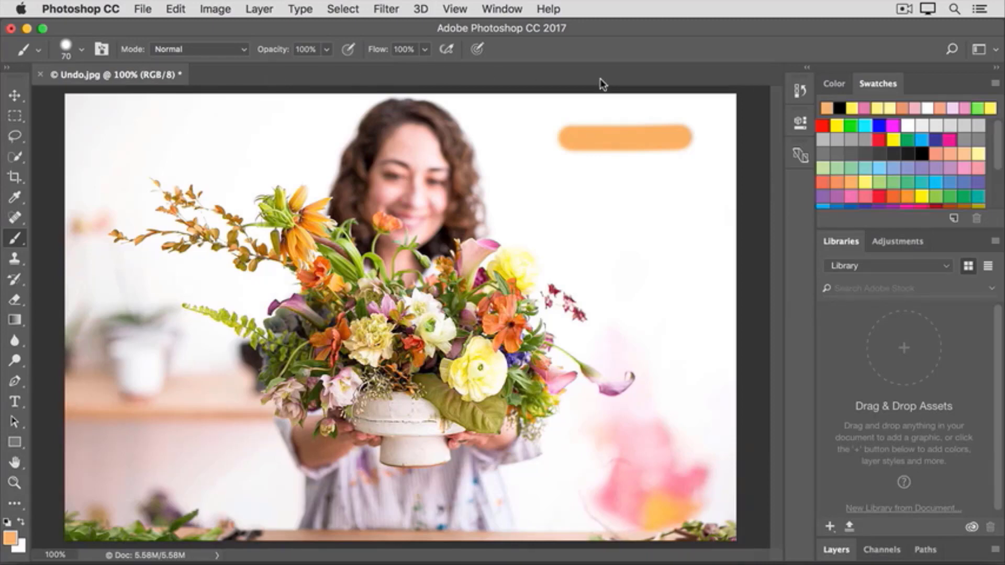
Step: Paint a horizontal yellow stroke below the orange one and a pink stroke below the yellow one
{"action": "left_click", "coordinate": [894, 138]}
{"action": "left_click_drag", "start_coordinate": [679, 180], "coordinate": [562, 182]}
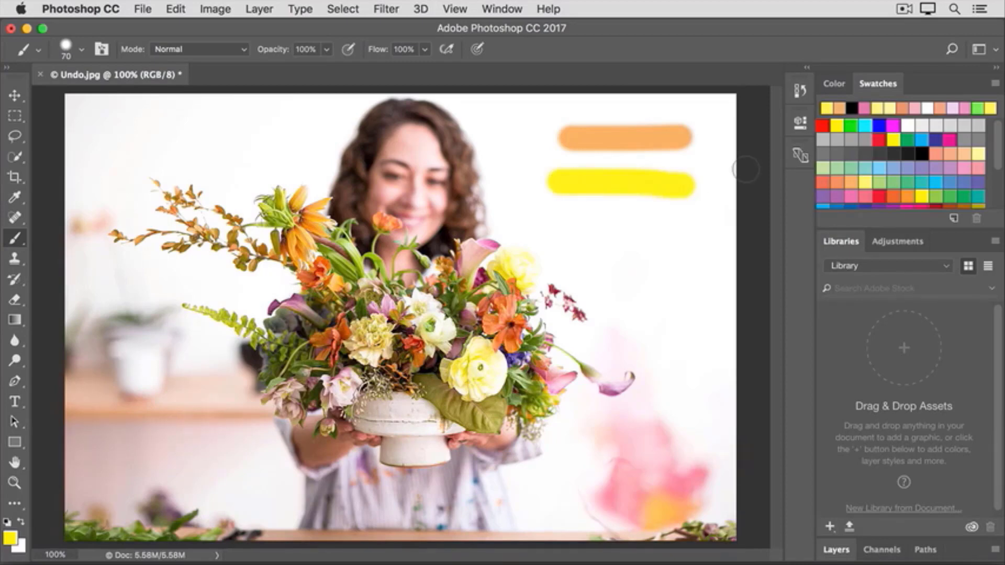
{"action": "left_click", "coordinate": [864, 196]}
{"action": "left_click_drag", "start_coordinate": [695, 231], "coordinate": [556, 230]}
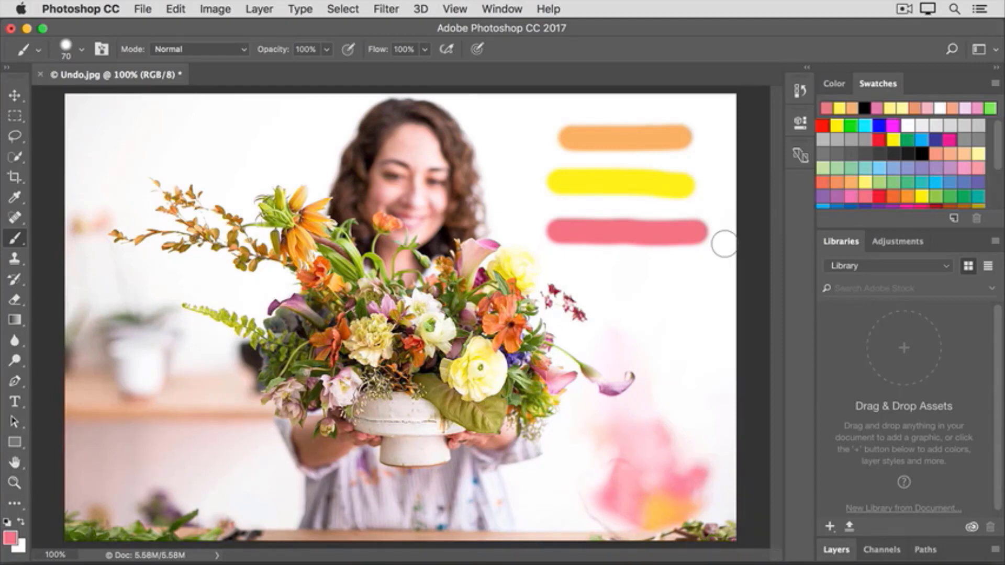
Step: Undo and redo the pink brush stroke twice
{"action": "key", "text": "super+z"}
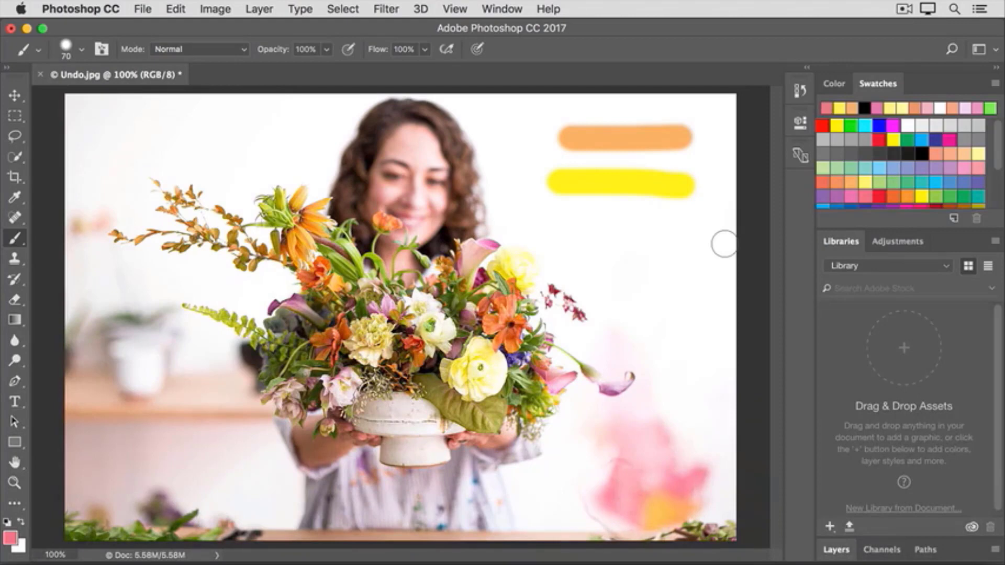
{"action": "key", "text": "super+z"}
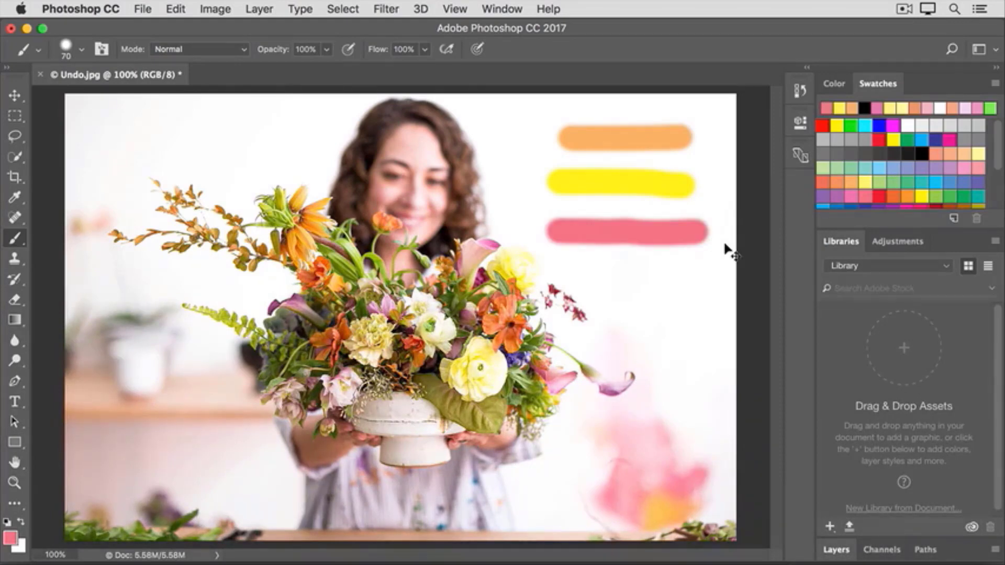
{"action": "key", "text": "super+z"}
{"action": "key", "text": "super+z"}
Step: Undo the pink brush stroke and redo it
{"action": "left_click", "coordinate": [177, 10]}
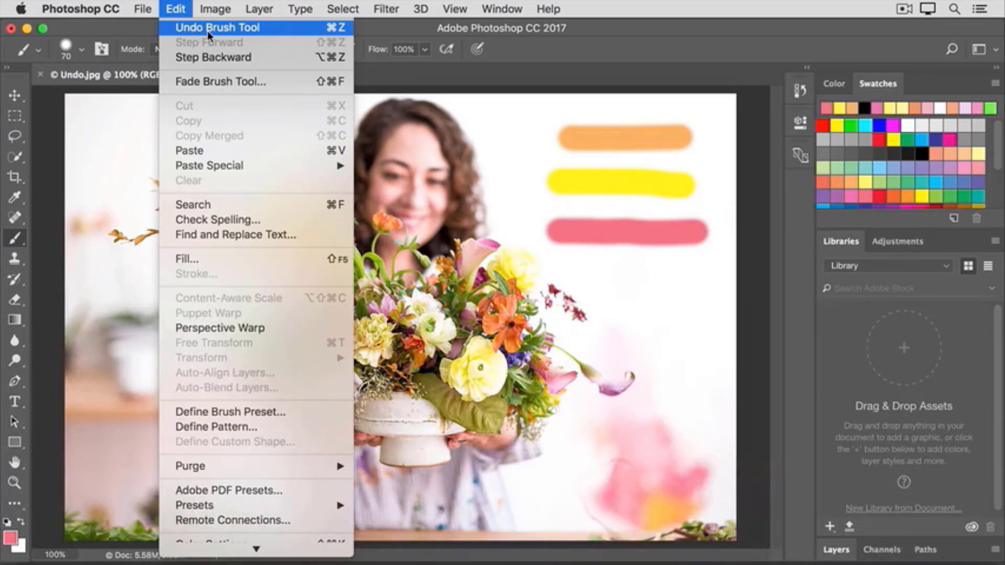
{"action": "left_click", "coordinate": [255, 29]}
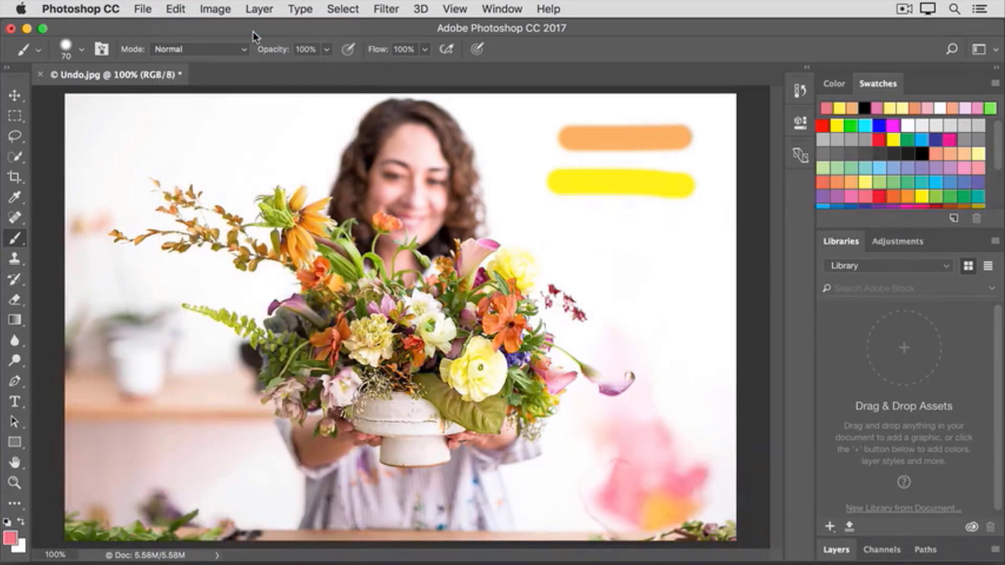
{"action": "left_click", "coordinate": [176, 10]}
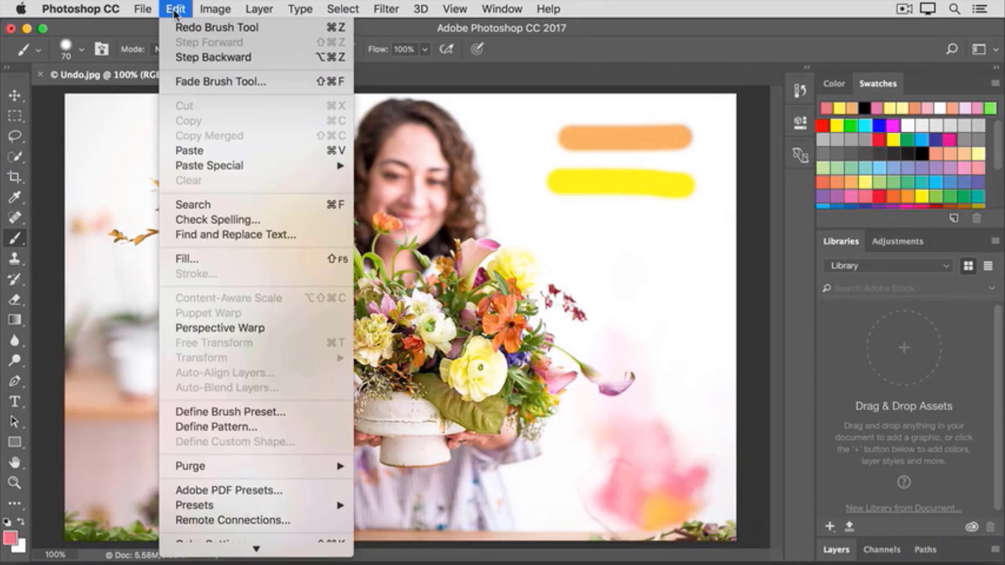
{"action": "left_click", "coordinate": [249, 30]}
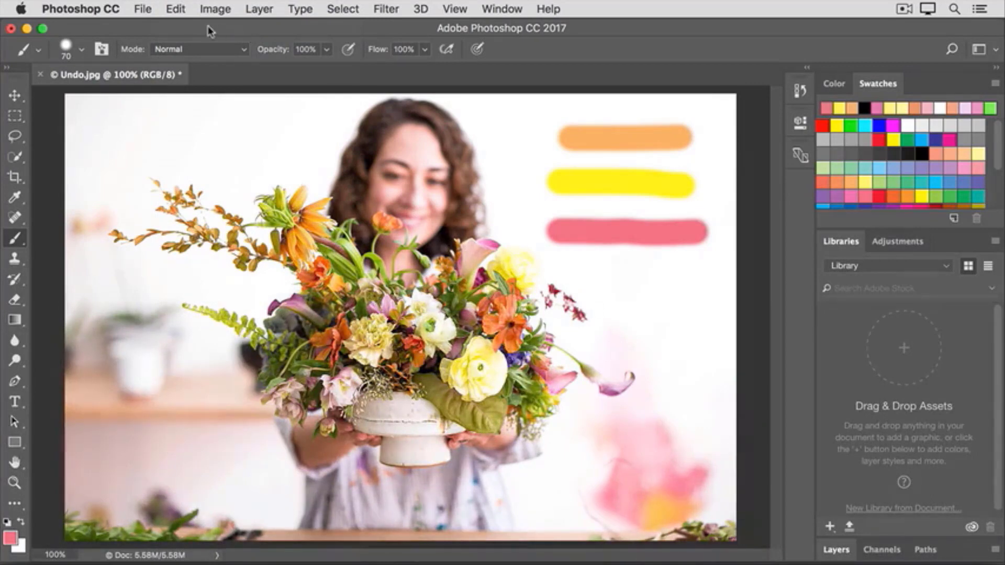
Step: Step backward three times to remove the pink, yellow and orange brush strokes
{"action": "left_click", "coordinate": [173, 11]}
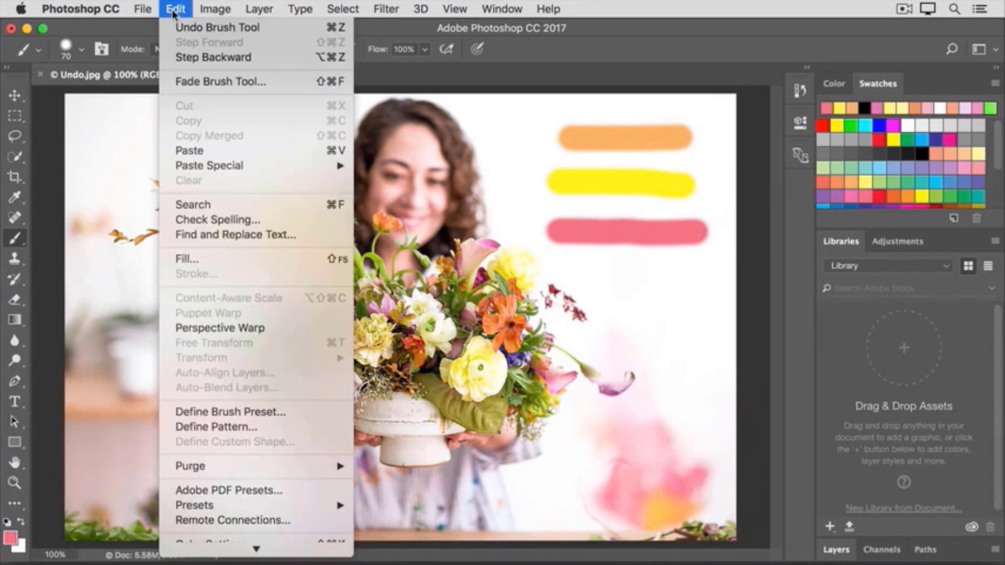
{"action": "left_click", "coordinate": [259, 62]}
{"action": "left_click", "coordinate": [176, 9]}
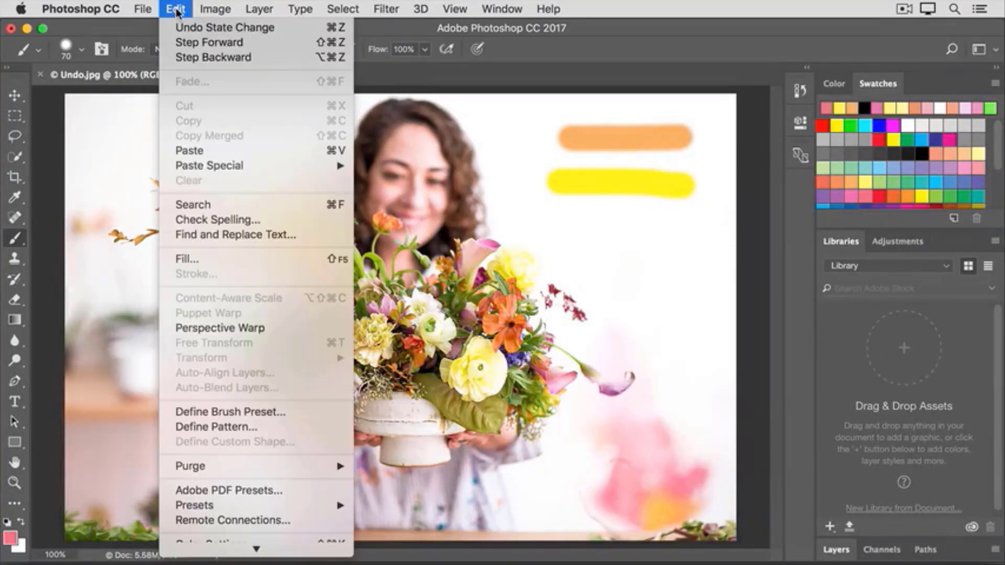
{"action": "left_click", "coordinate": [262, 58]}
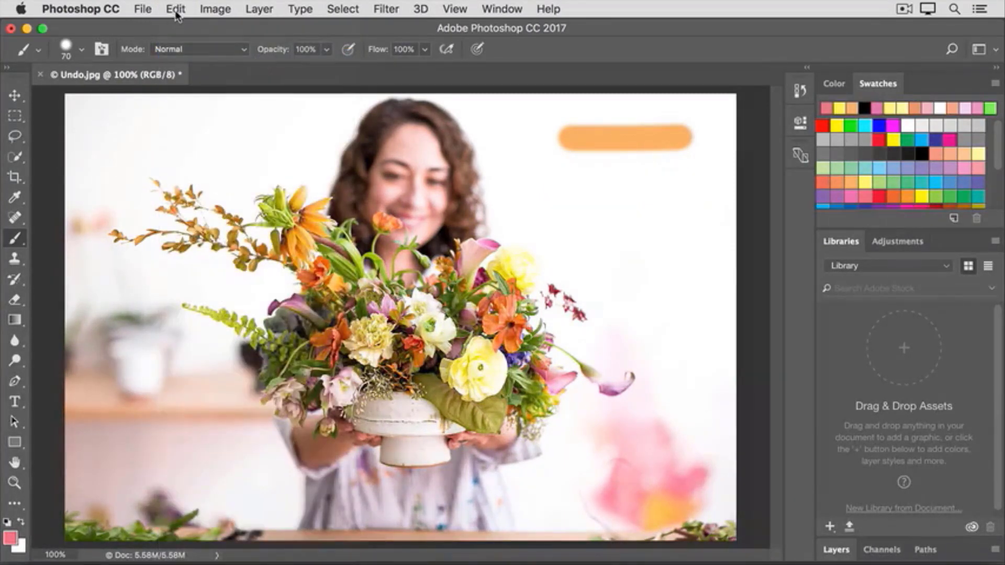
{"action": "left_click", "coordinate": [176, 10]}
{"action": "left_click", "coordinate": [264, 59]}
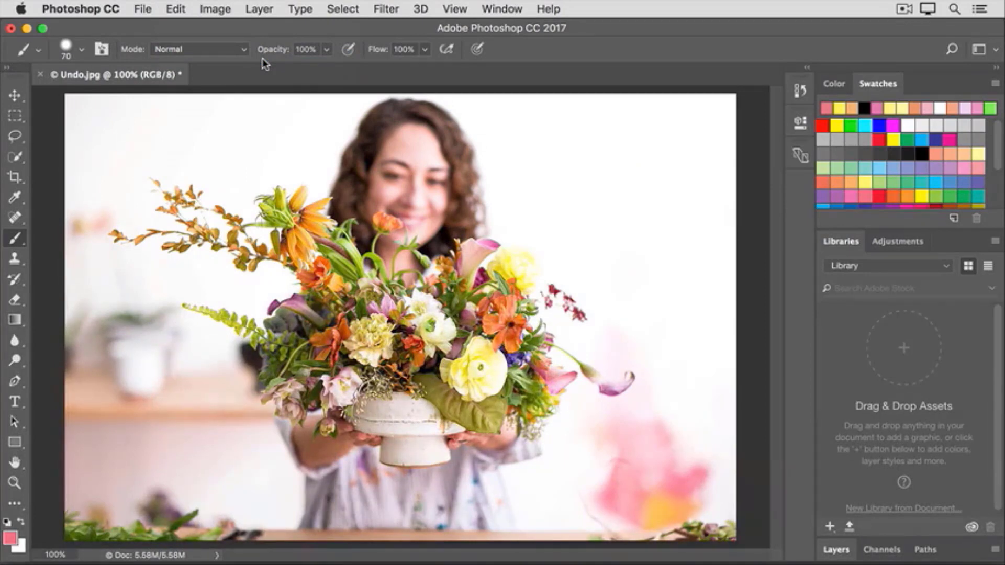
Step: Step forward three times to restore the orange, yellow and pink brush strokes
{"action": "left_click", "coordinate": [176, 9]}
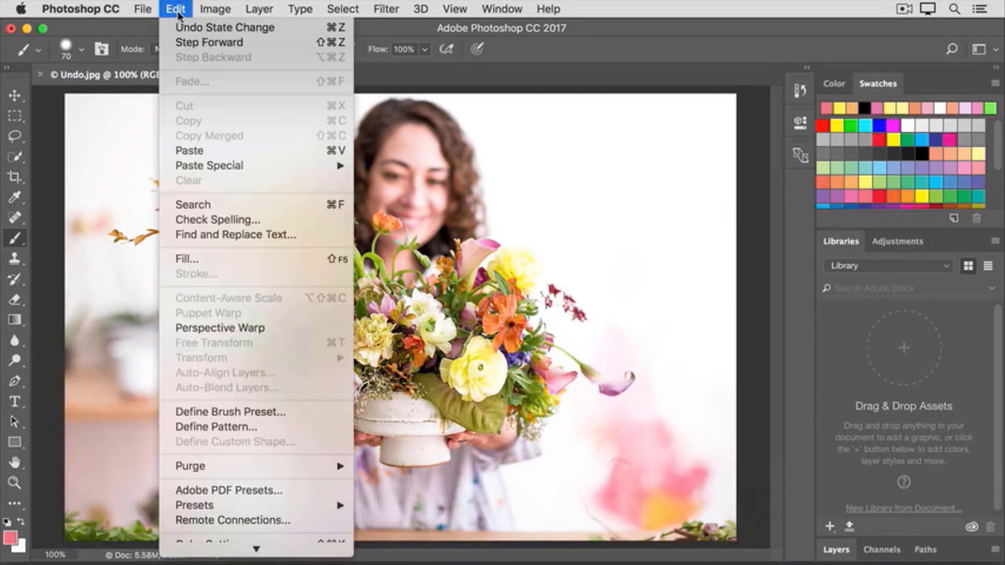
{"action": "left_click", "coordinate": [193, 42]}
{"action": "left_click", "coordinate": [174, 10]}
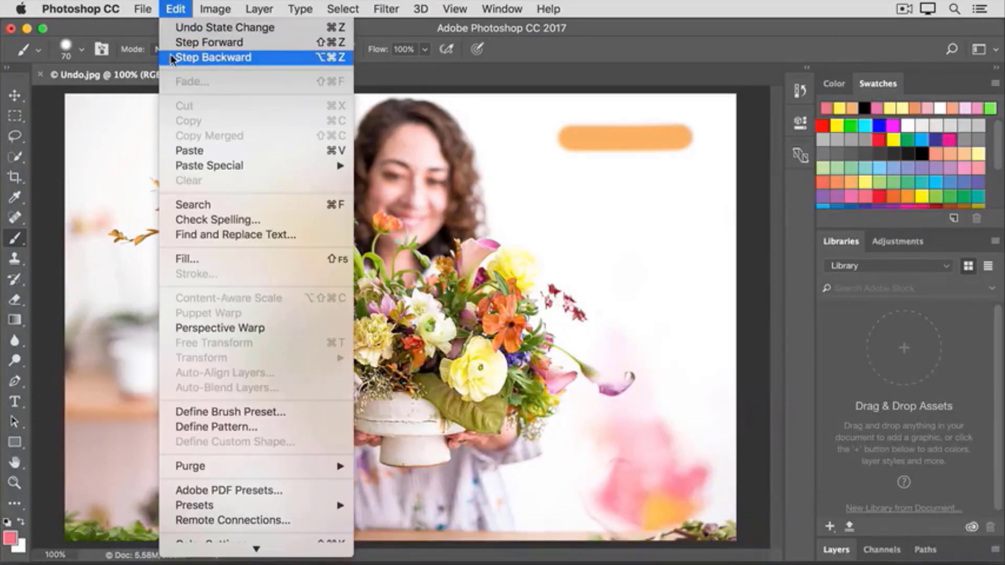
{"action": "left_click", "coordinate": [176, 43]}
{"action": "left_click", "coordinate": [172, 11]}
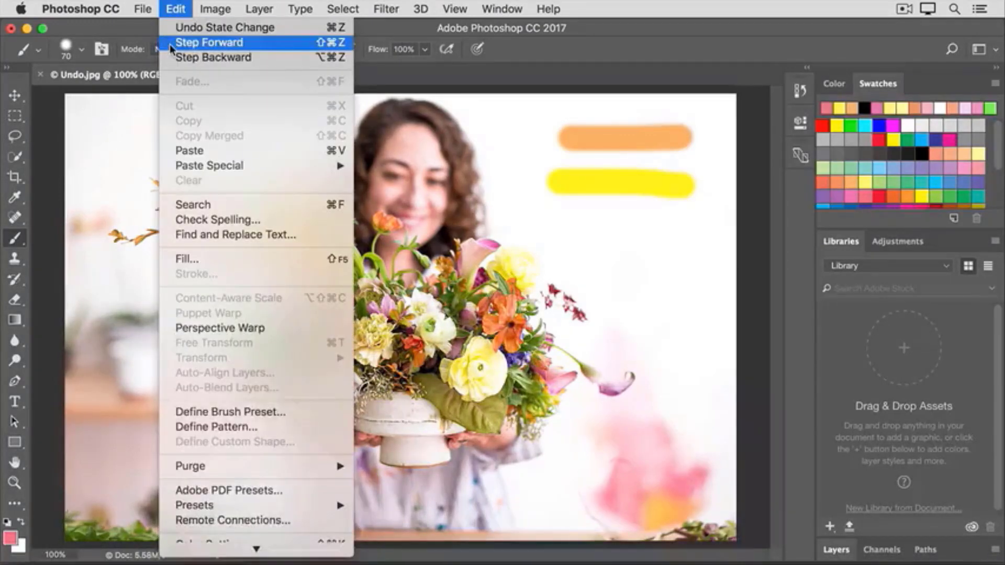
{"action": "left_click", "coordinate": [169, 43]}
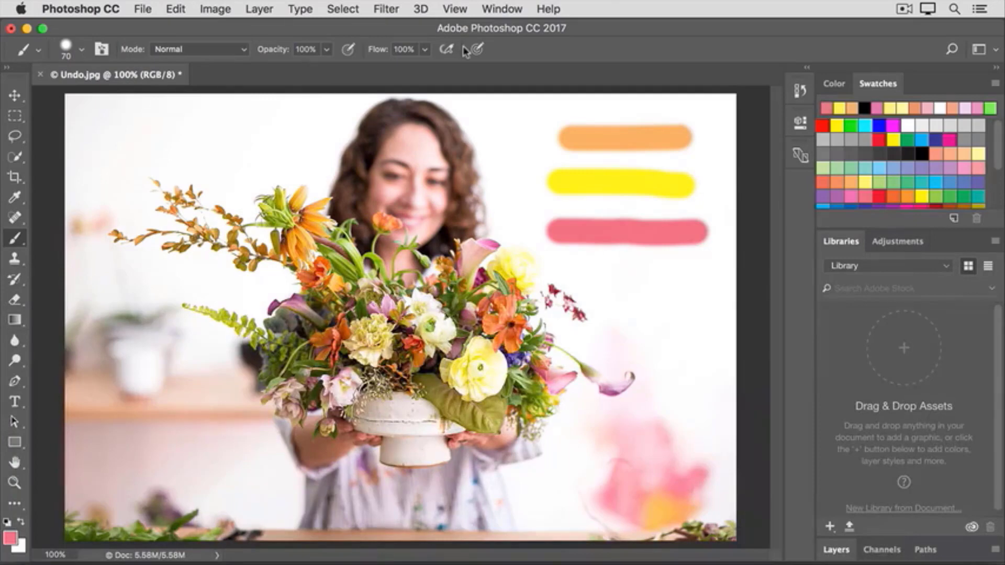
Step: Show the History list at a taller size and paint a vertical blue stroke between the woman's head and the horizontal strokes
{"action": "left_click", "coordinate": [799, 94]}
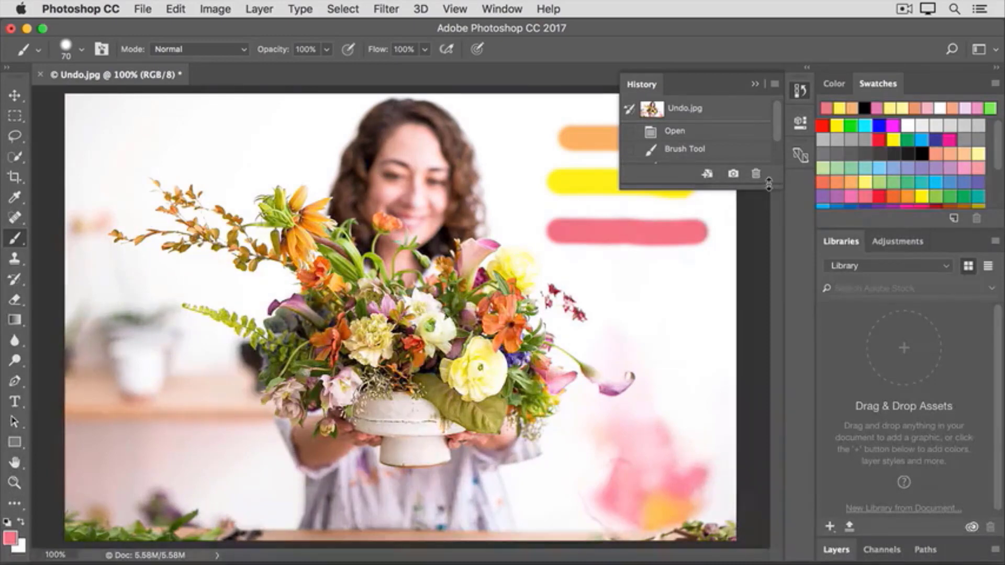
{"action": "left_click_drag", "start_coordinate": [768, 184], "coordinate": [776, 431]}
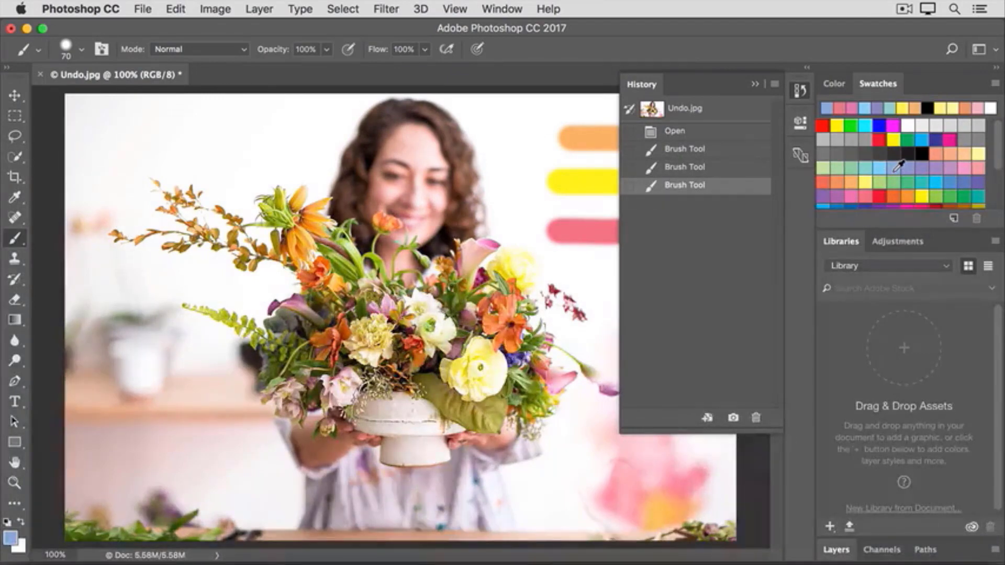
{"action": "left_click_drag", "start_coordinate": [503, 124], "coordinate": [514, 199]}
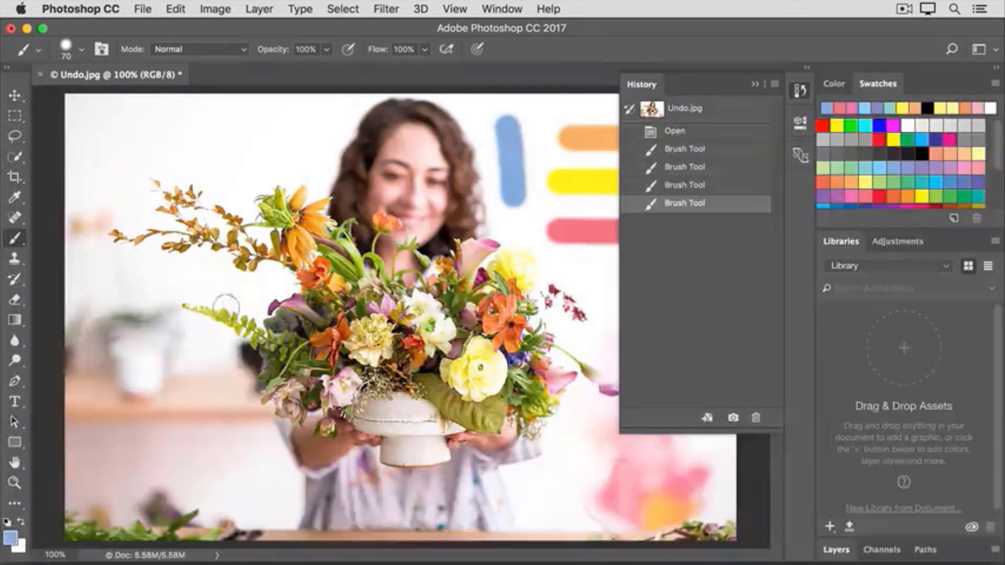
Step: Set the Dodge tool's brush size to 83 px and lighten the large green leaf above the vase
{"action": "left_click", "coordinate": [16, 361]}
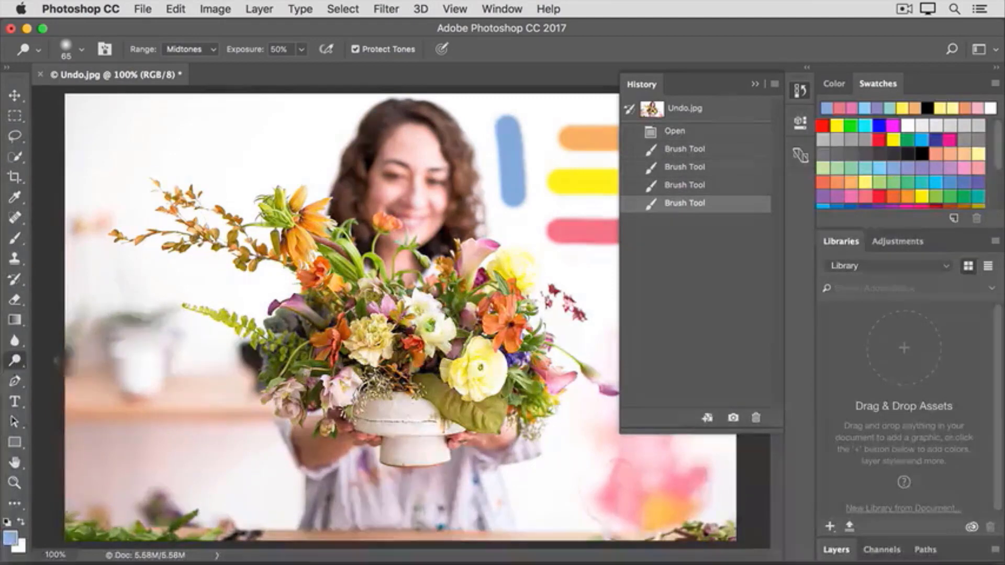
{"action": "left_click", "coordinate": [81, 51]}
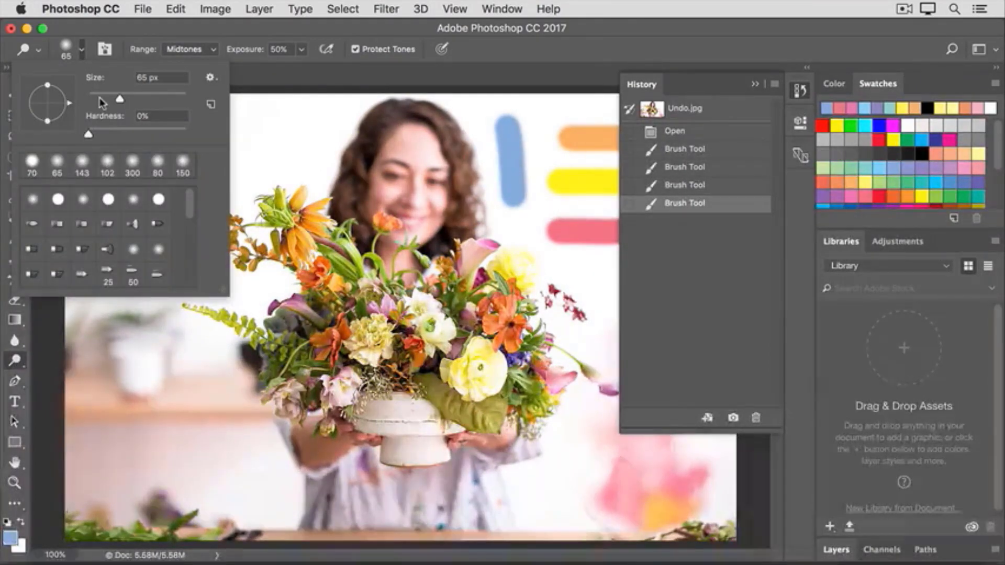
{"action": "left_click_drag", "start_coordinate": [120, 101], "coordinate": [128, 100]}
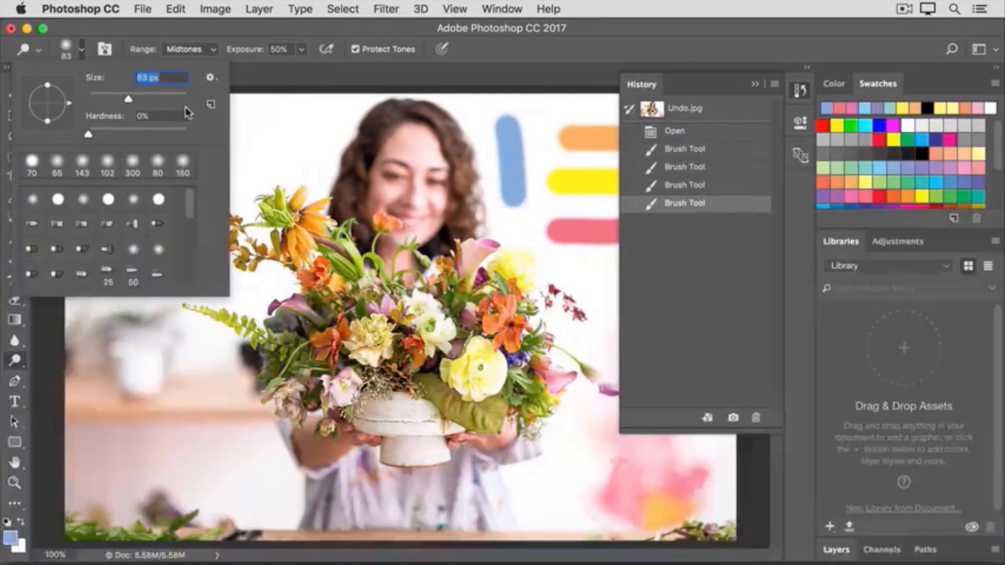
{"action": "left_click", "coordinate": [273, 77]}
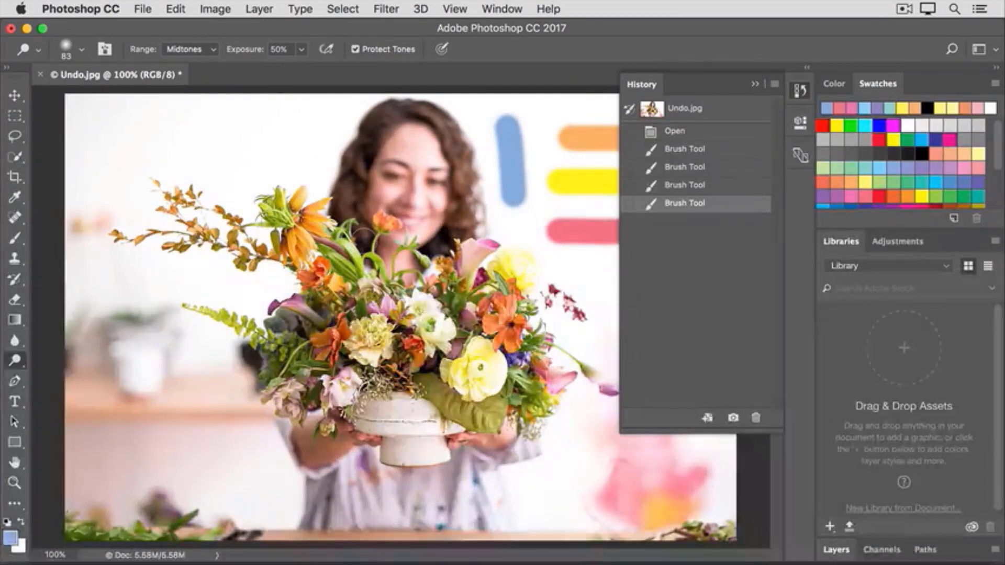
{"action": "mouse_move", "coordinate": [426, 382]}
{"action": "left_mouse_down"}
{"action": "mouse_move", "coordinate": [477, 422]}
{"action": "mouse_move", "coordinate": [493, 408]}
{"action": "mouse_move", "coordinate": [440, 400]}
{"action": "mouse_move", "coordinate": [433, 386]}
{"action": "left_mouse_up"}
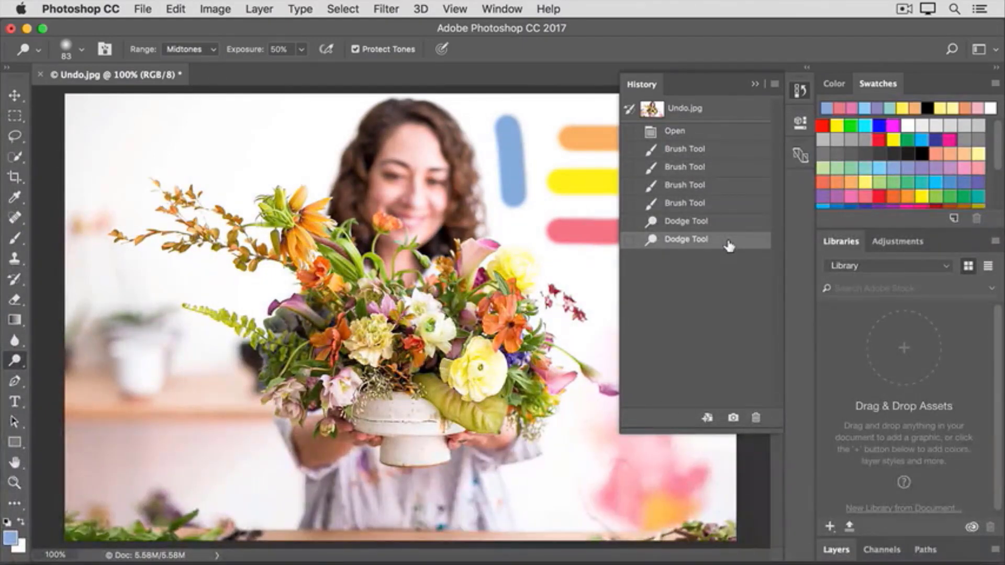
Step: Go back through the history states from the last dodge edit to the first brush stroke
{"action": "left_click", "coordinate": [729, 223]}
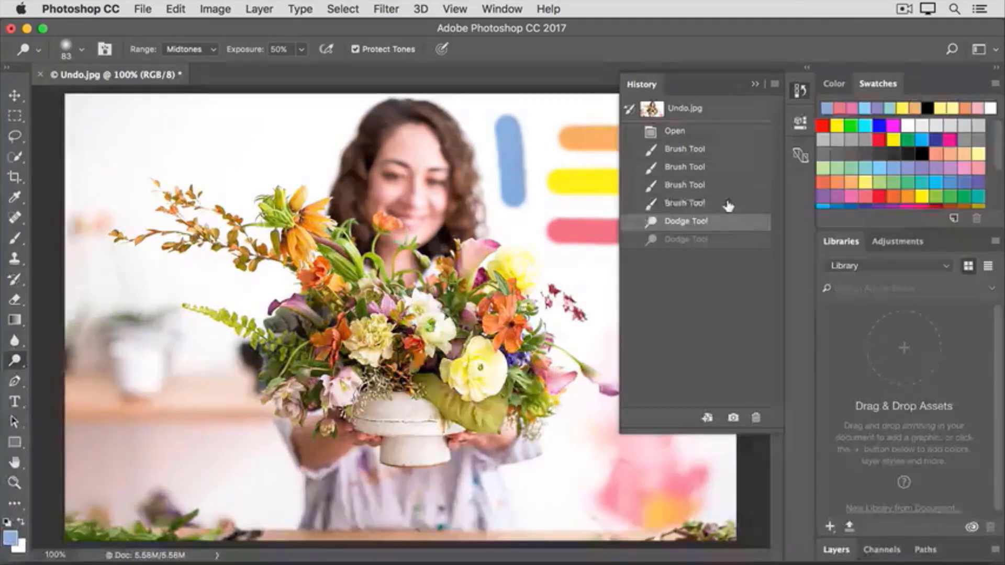
{"action": "left_click", "coordinate": [727, 204]}
{"action": "left_click", "coordinate": [725, 189]}
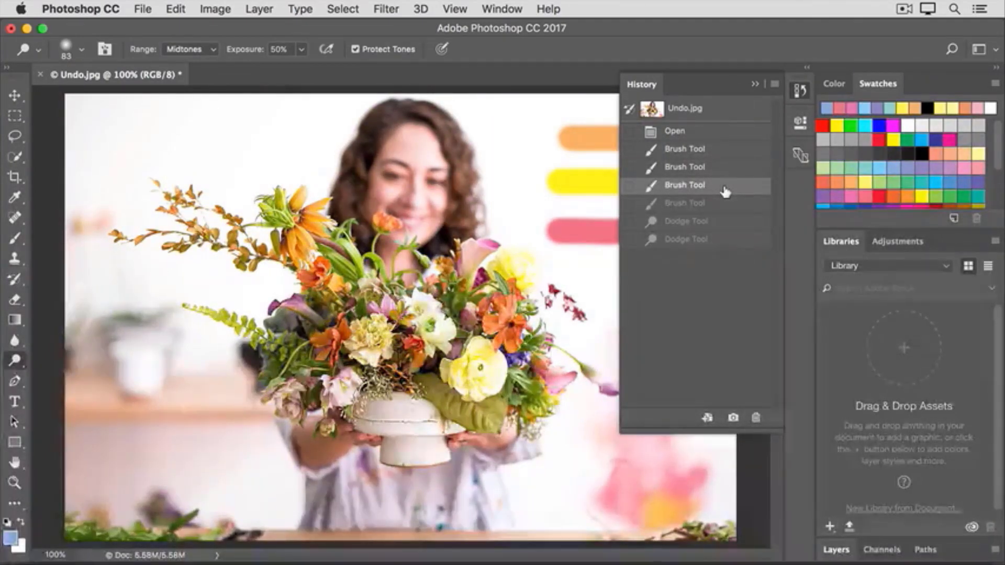
{"action": "left_click", "coordinate": [727, 152]}
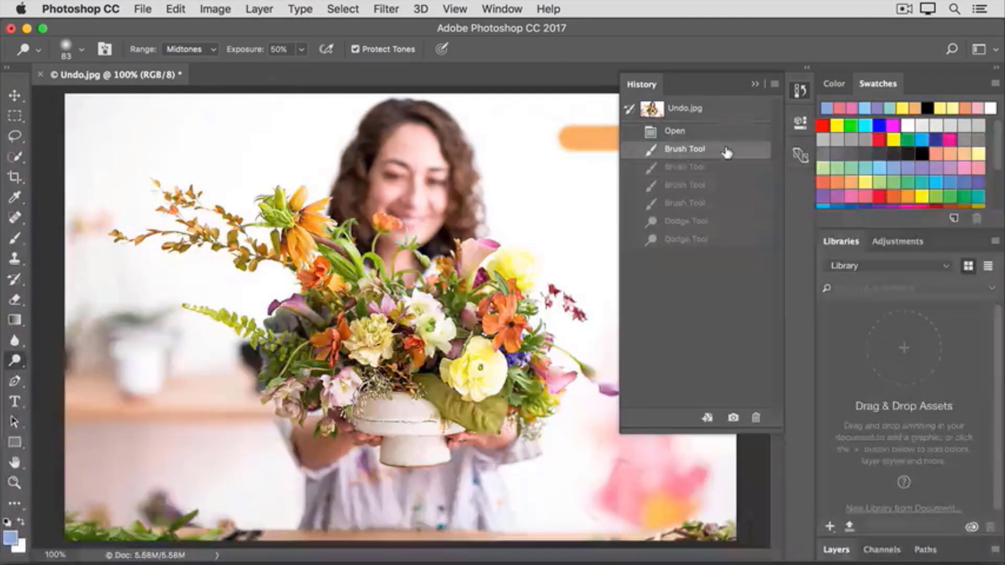
Step: Go forward through the history states from the second brush stroke to the last dodge edit
{"action": "left_click", "coordinate": [729, 167]}
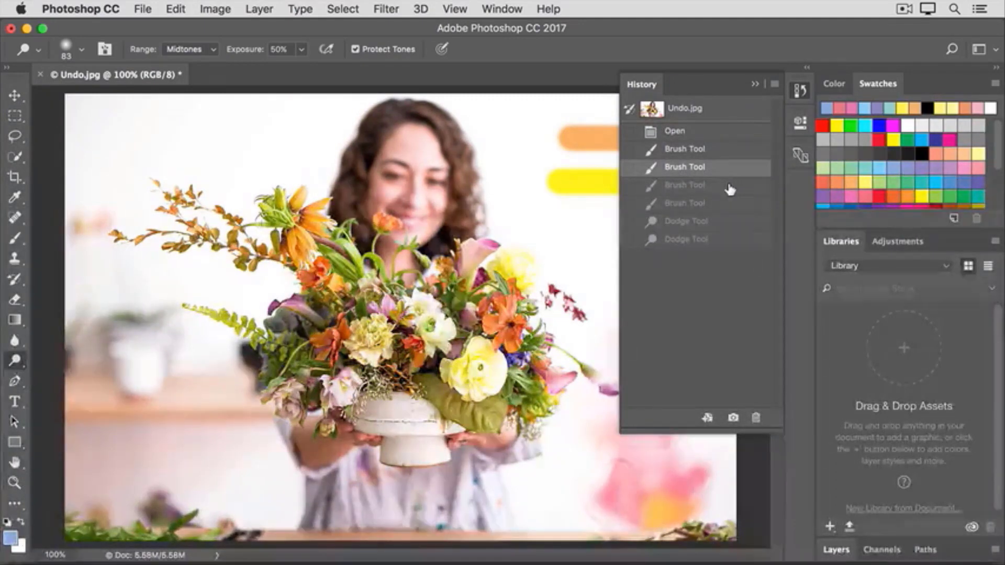
{"action": "left_click", "coordinate": [730, 186]}
{"action": "left_click", "coordinate": [730, 204]}
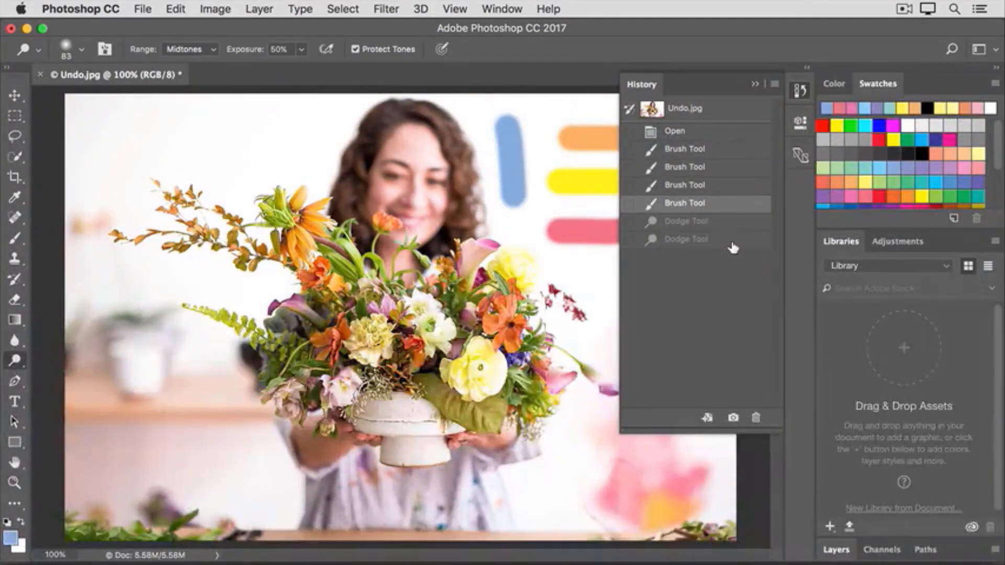
{"action": "left_click", "coordinate": [733, 245]}
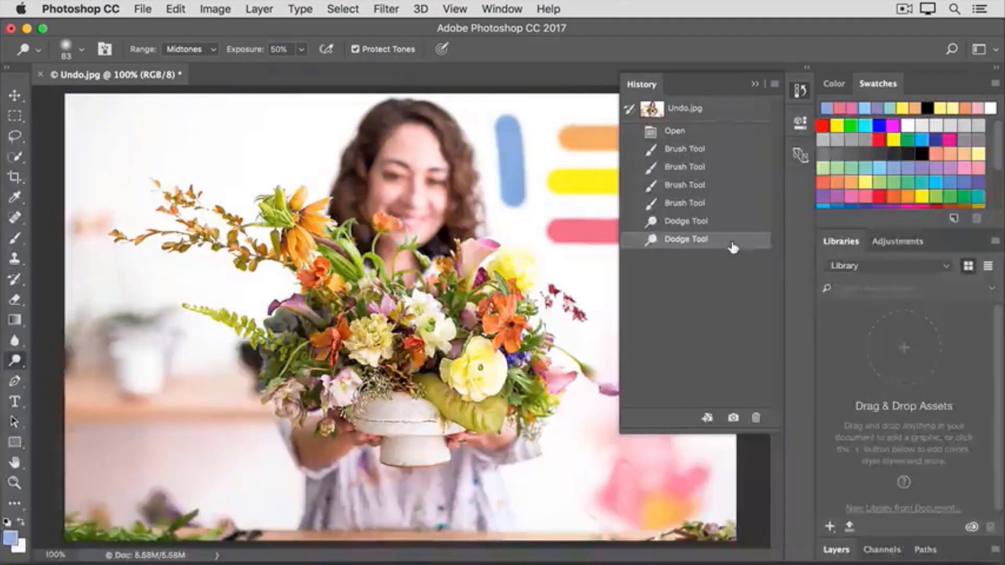
Step: Return to the yellow stroke's history state, dodge an area on the bouquet's left side, and collapse the History list
{"action": "left_click", "coordinate": [722, 173]}
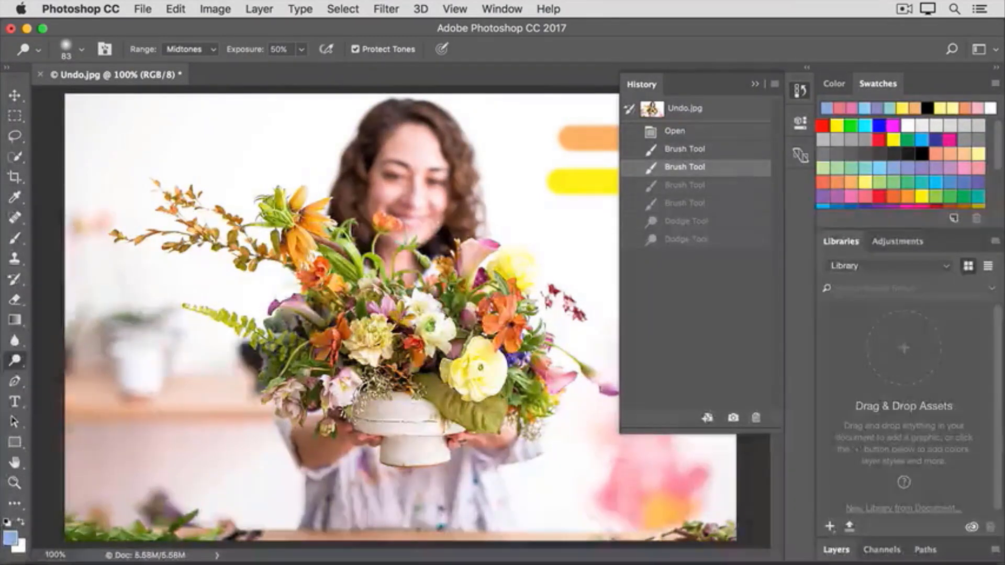
{"action": "left_click_drag", "start_coordinate": [313, 323], "coordinate": [306, 326]}
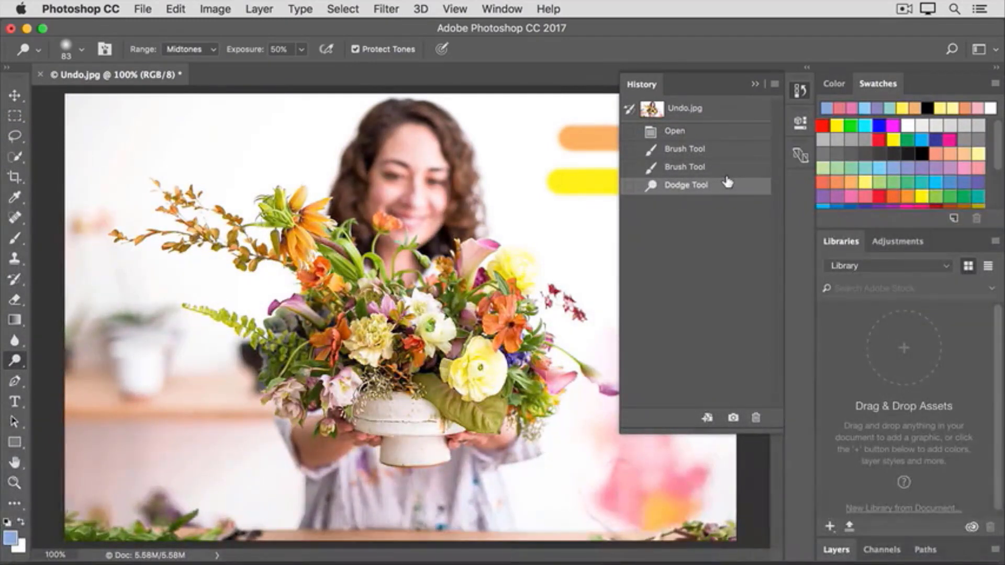
{"action": "left_click", "coordinate": [796, 95]}
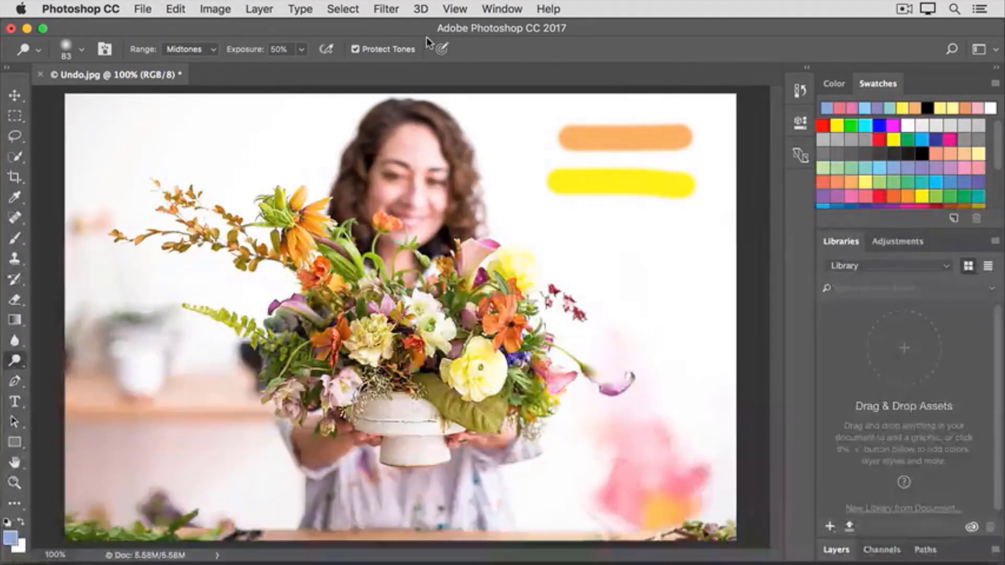
{"action": "left_click", "coordinate": [173, 10]}
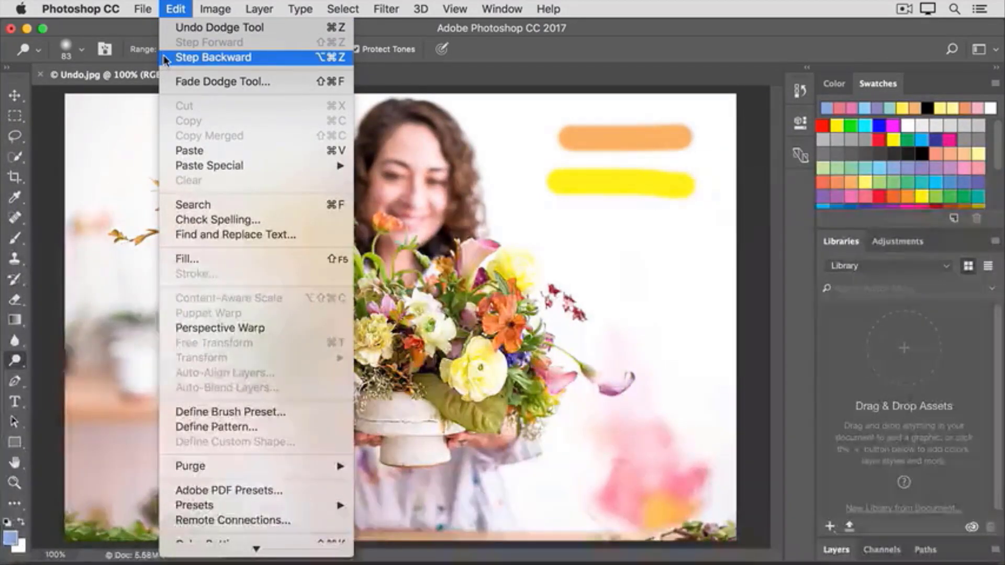
{"action": "left_click", "coordinate": [134, 31]}
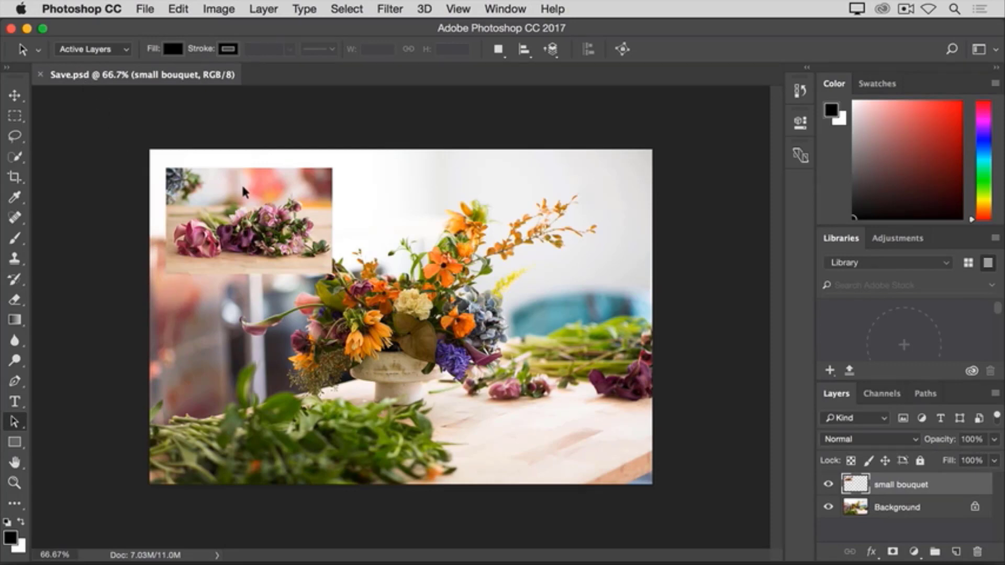
Step: Move the small bouquet layer over the vase arrangement near the image's centre and save Save.psd
{"action": "left_click", "coordinate": [15, 97]}
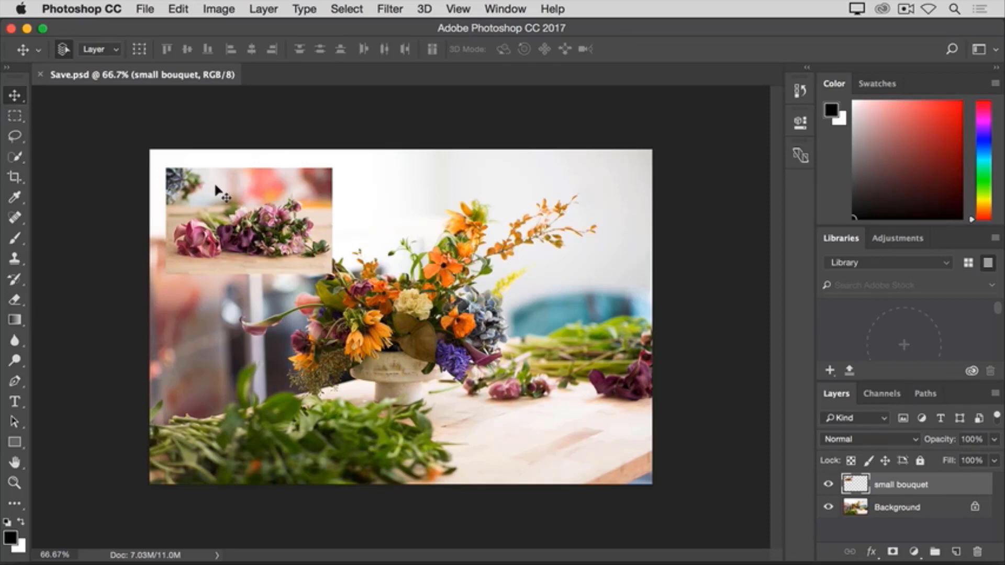
{"action": "left_click_drag", "start_coordinate": [216, 187], "coordinate": [373, 298]}
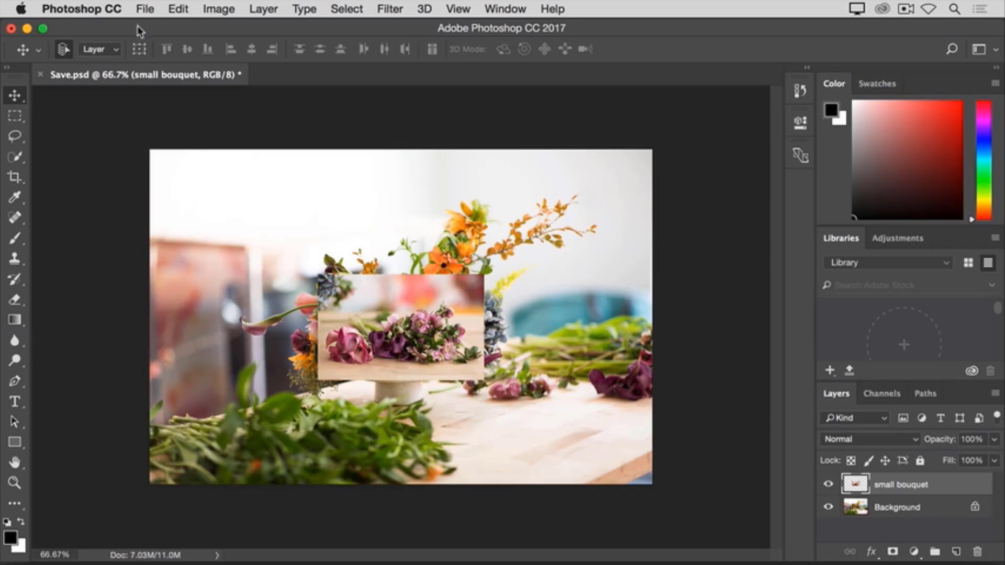
{"action": "left_click", "coordinate": [145, 10]}
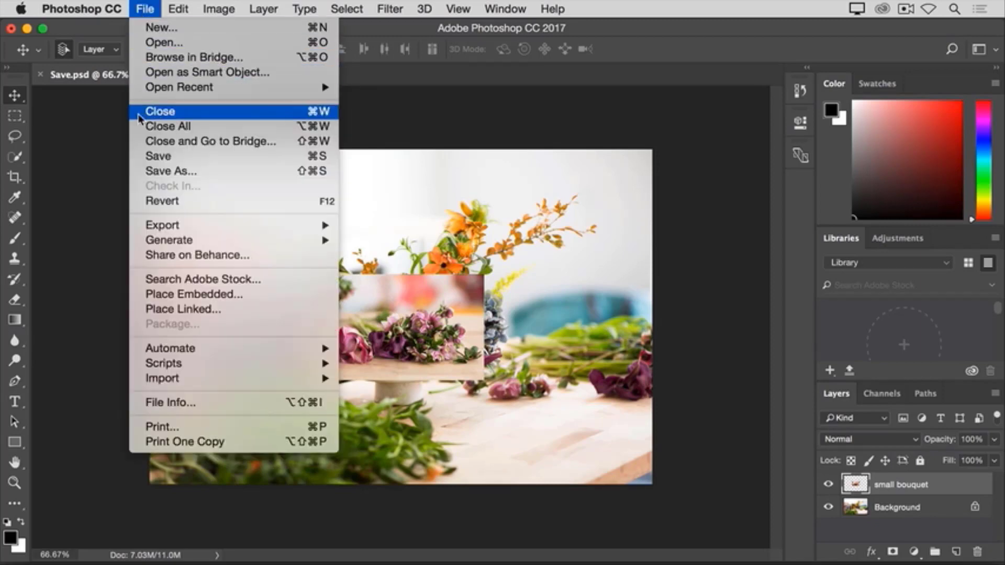
{"action": "left_click", "coordinate": [142, 158]}
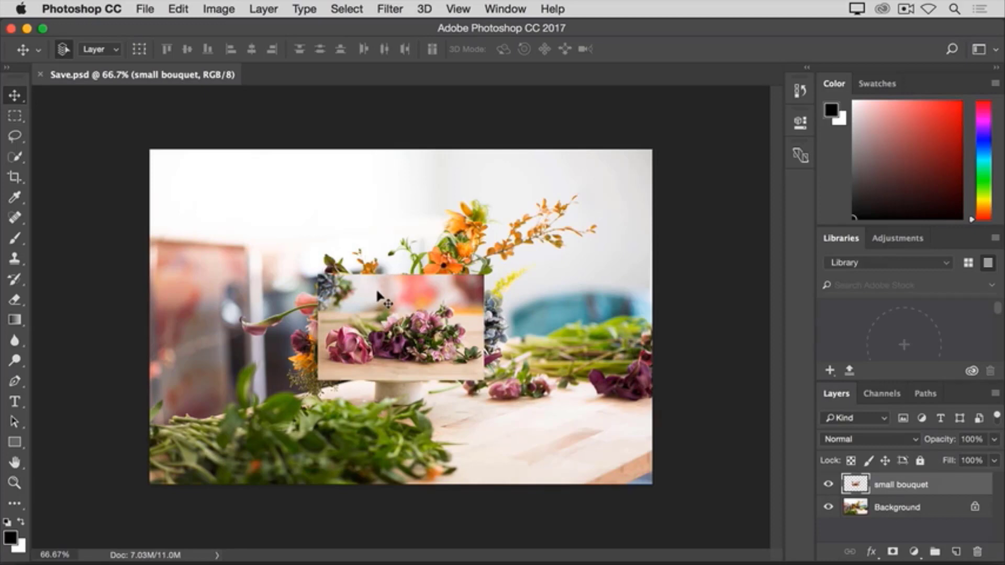
Step: Move the small bouquet layer to the image's lower-left corner and name a new saved version Save-v2.psd
{"action": "left_click_drag", "start_coordinate": [377, 291], "coordinate": [220, 385]}
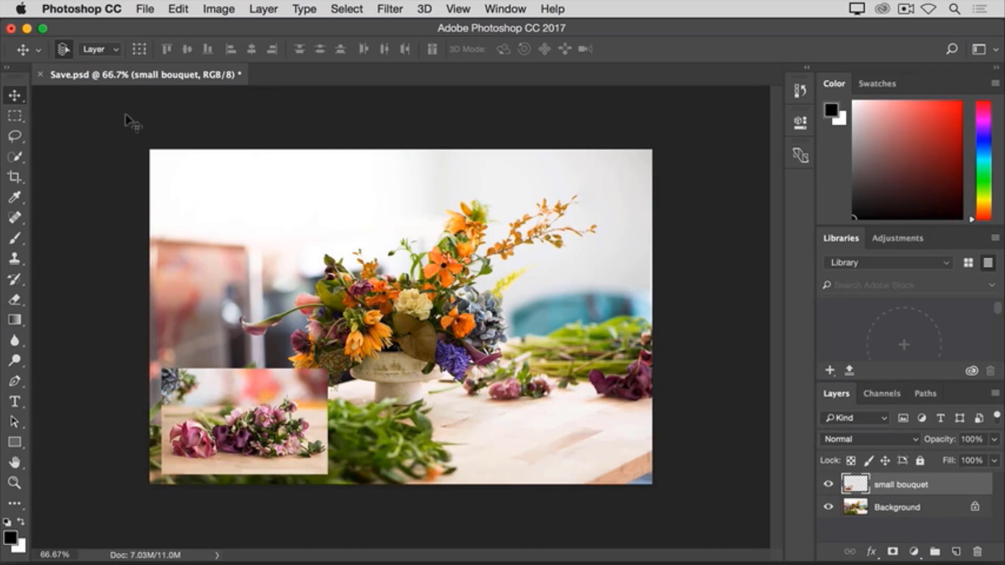
{"action": "left_click", "coordinate": [141, 9]}
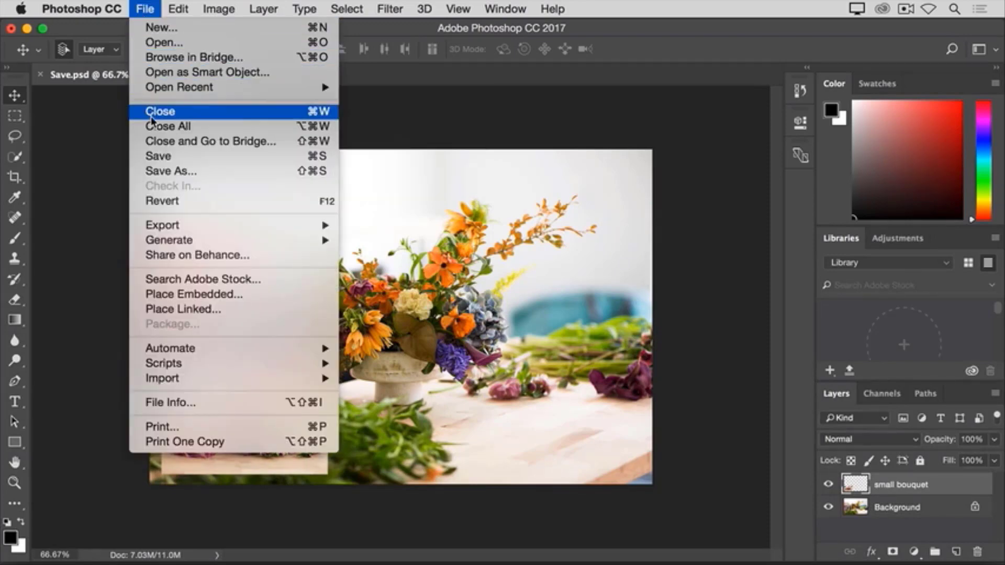
{"action": "left_click", "coordinate": [142, 175]}
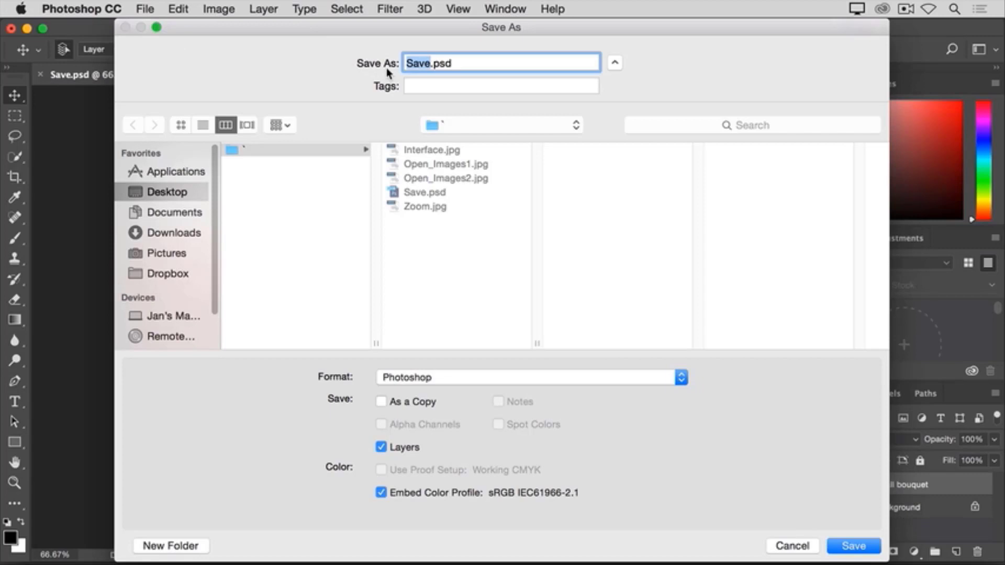
{"action": "left_click", "coordinate": [429, 64]}
{"action": "type", "text": "-v2"}
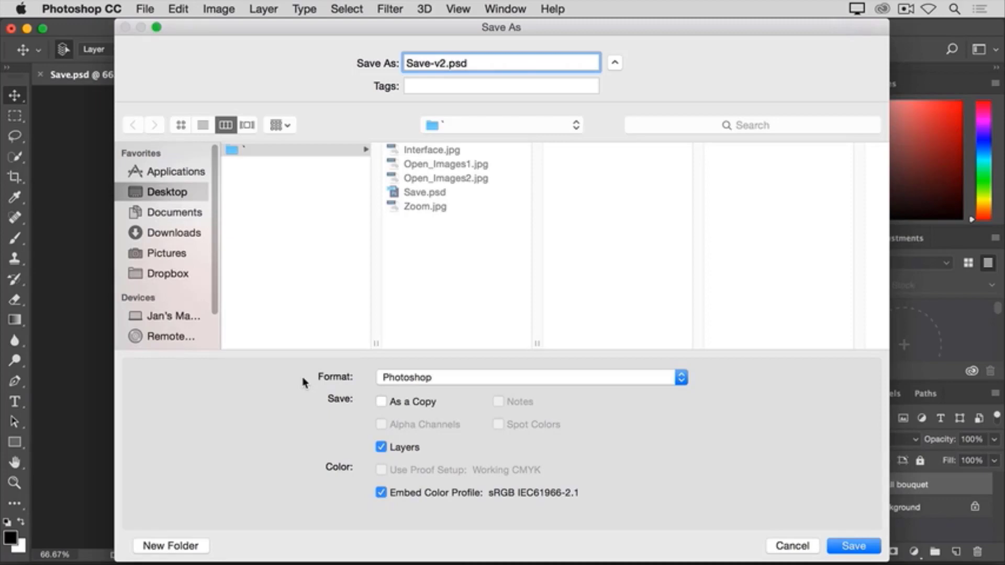
Step: Choose the JPEG format for Save-v2 and save it with Maximum quality 12 and Baseline ("Standard")
{"action": "left_click", "coordinate": [503, 378]}
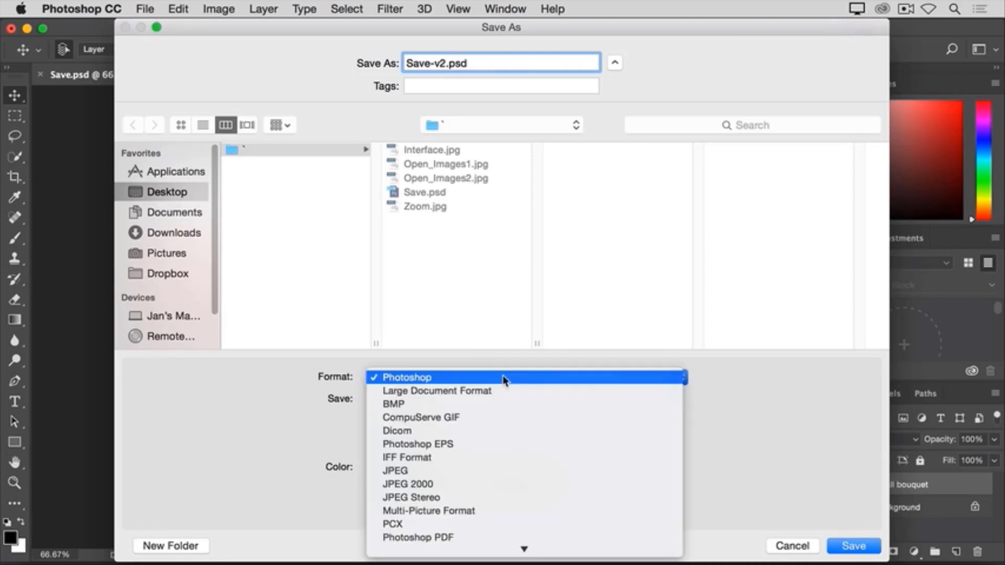
{"action": "left_click", "coordinate": [268, 396]}
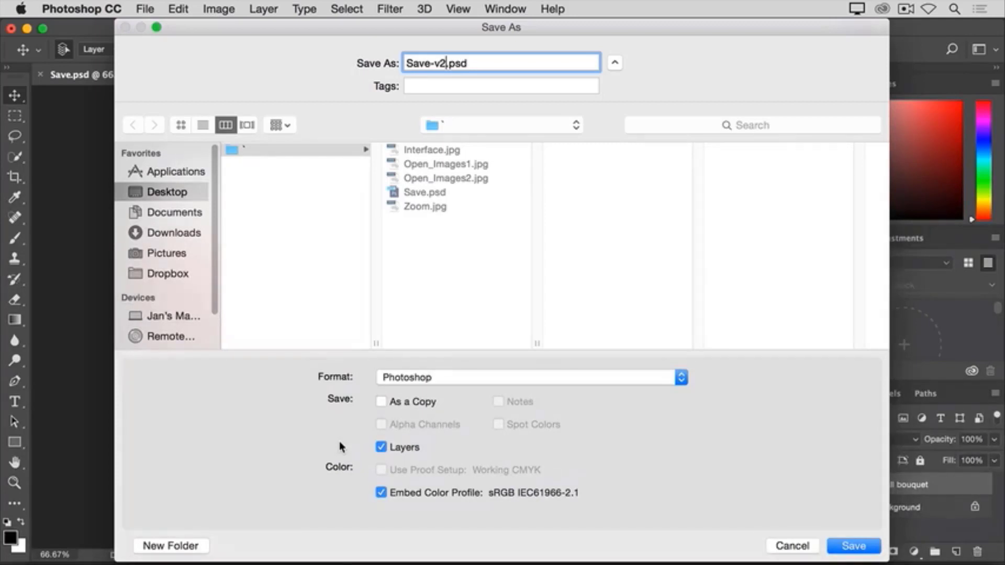
{"action": "left_click", "coordinate": [680, 379]}
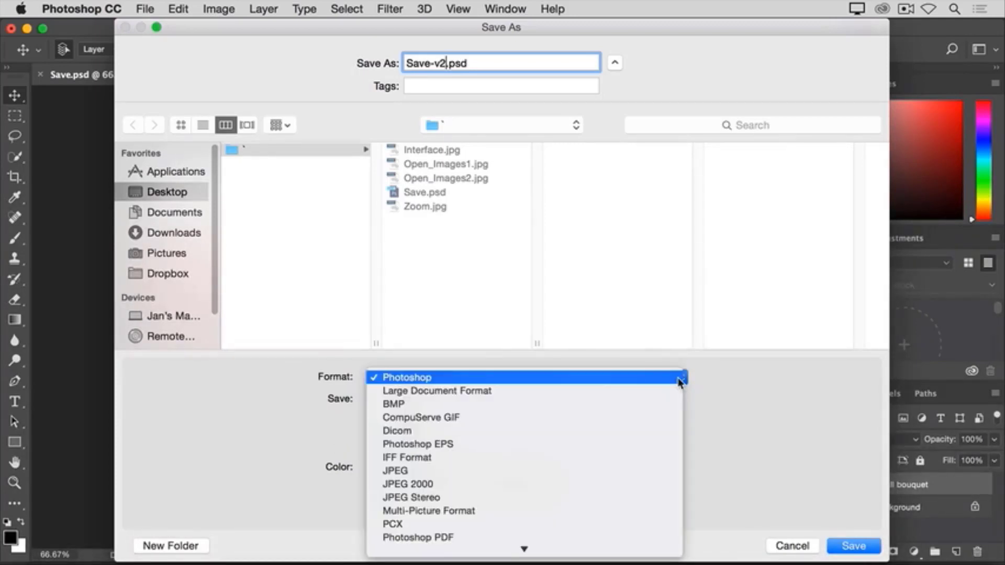
{"action": "left_click", "coordinate": [653, 479]}
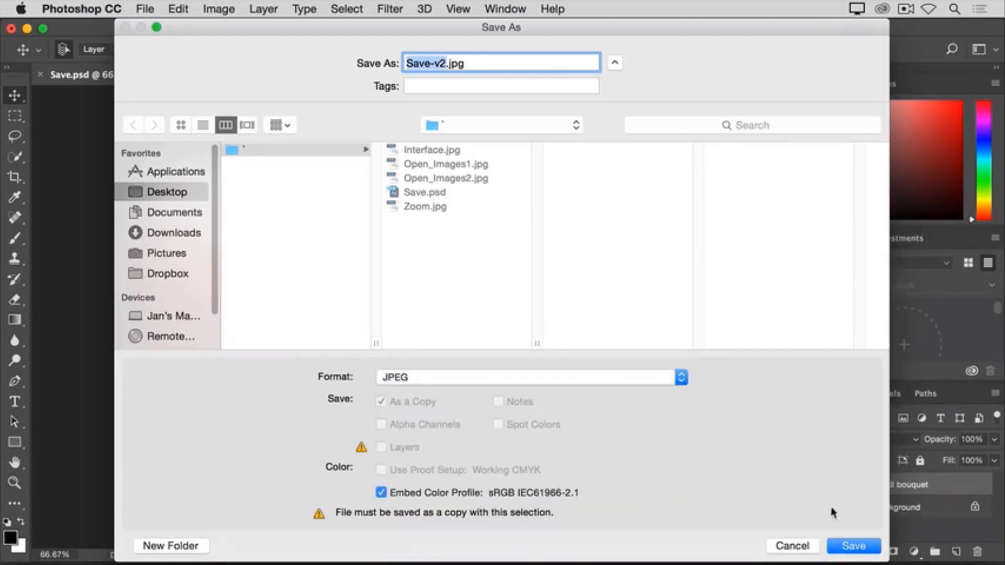
{"action": "left_click", "coordinate": [837, 548]}
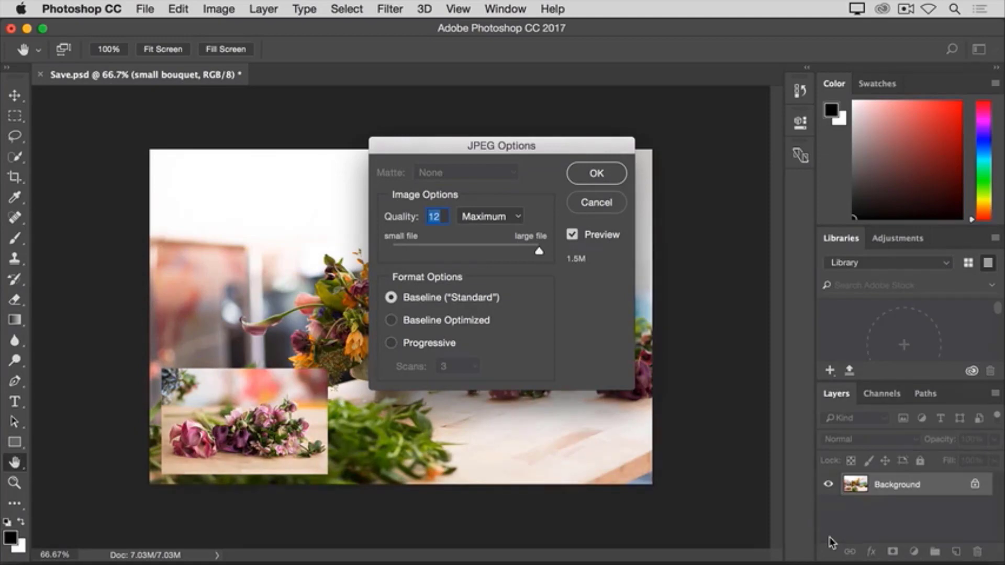
{"action": "left_click", "coordinate": [595, 174]}
{"action": "key", "text": "v"}
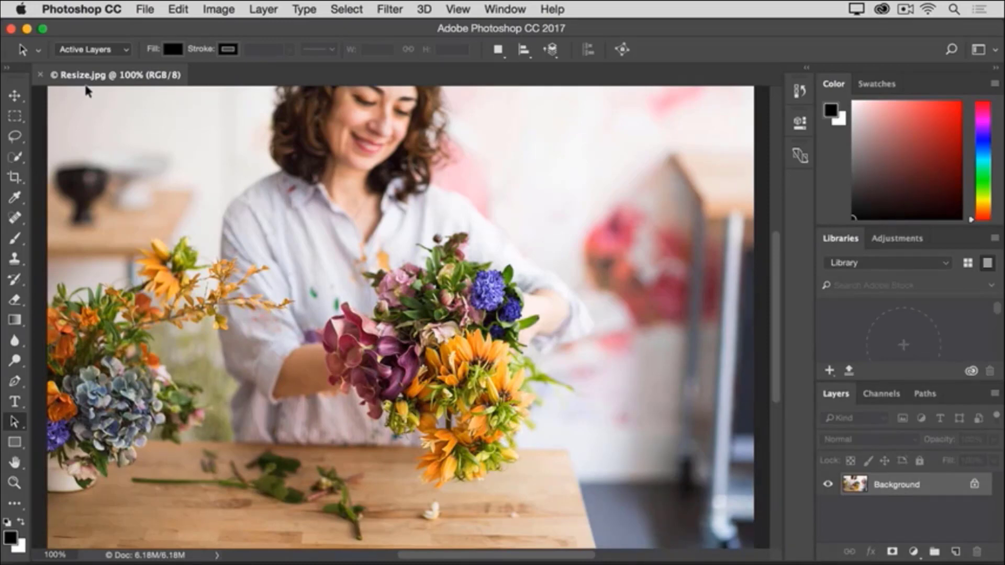
Step: Open the Image Size settings for Resize.jpg, enlarge the preview, and toggle the width-height link off and back on
{"action": "left_click", "coordinate": [166, 557]}
{"action": "left_click", "coordinate": [209, 8]}
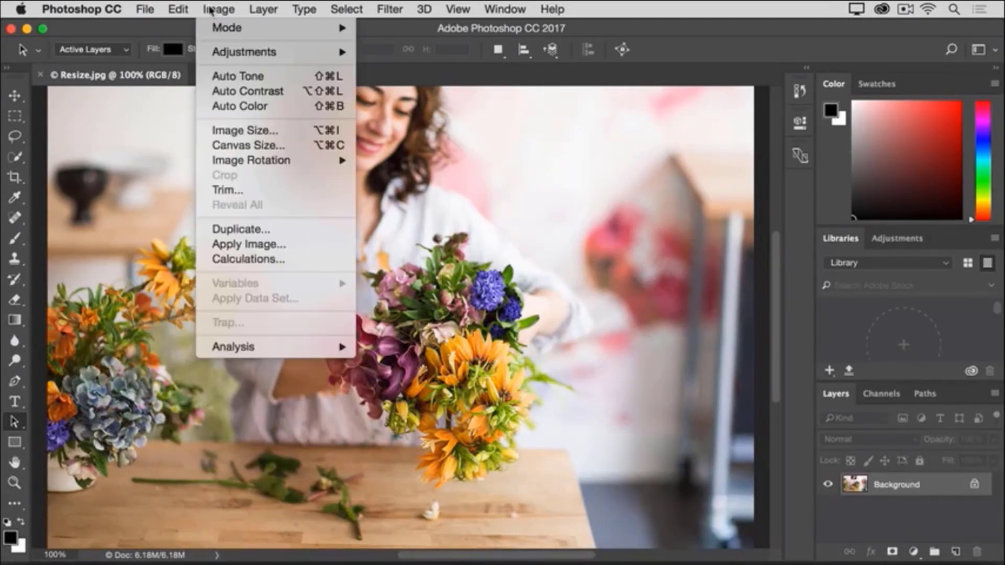
{"action": "left_click", "coordinate": [211, 132]}
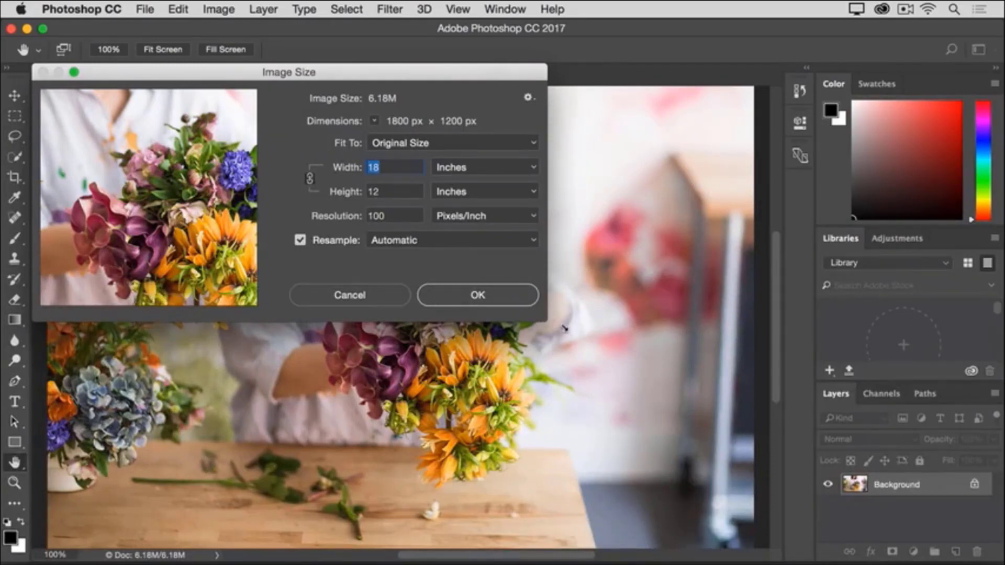
{"action": "left_click_drag", "start_coordinate": [546, 319], "coordinate": [785, 553]}
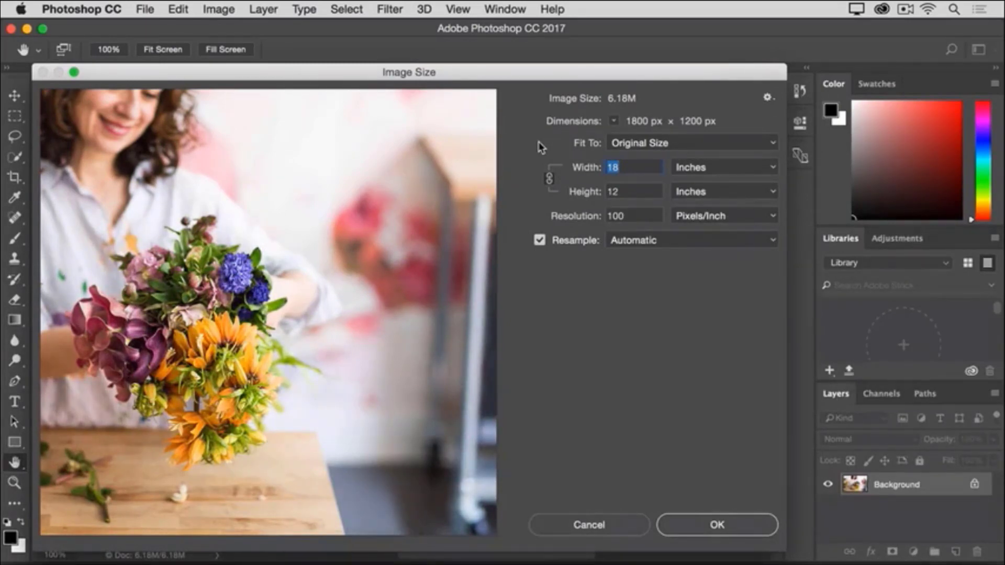
{"action": "left_click", "coordinate": [549, 179]}
{"action": "left_click", "coordinate": [549, 178]}
Step: Resize the image to a width of 900 pixels with linked proportions and check the document's dimensions
{"action": "left_click", "coordinate": [726, 166]}
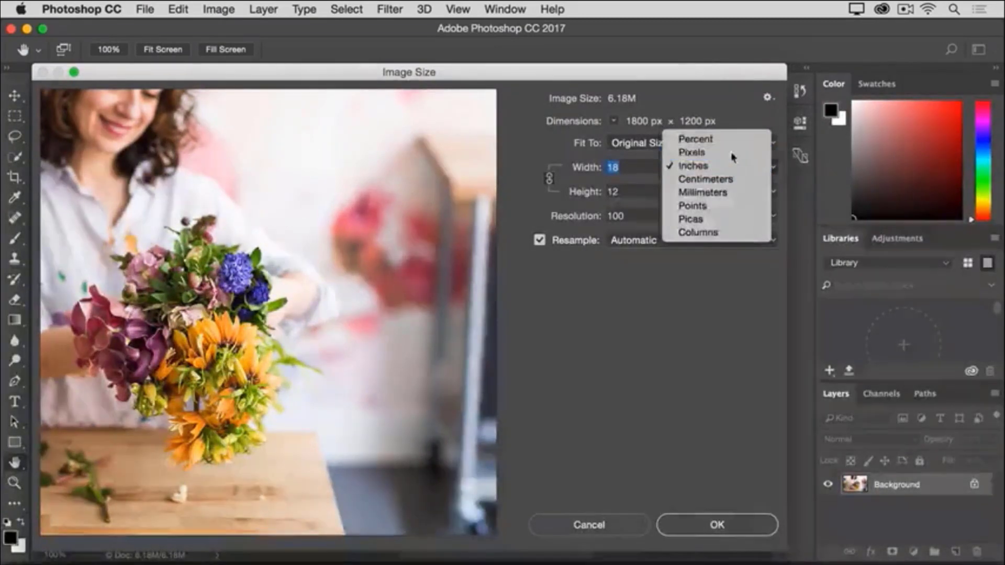
{"action": "left_click", "coordinate": [732, 152]}
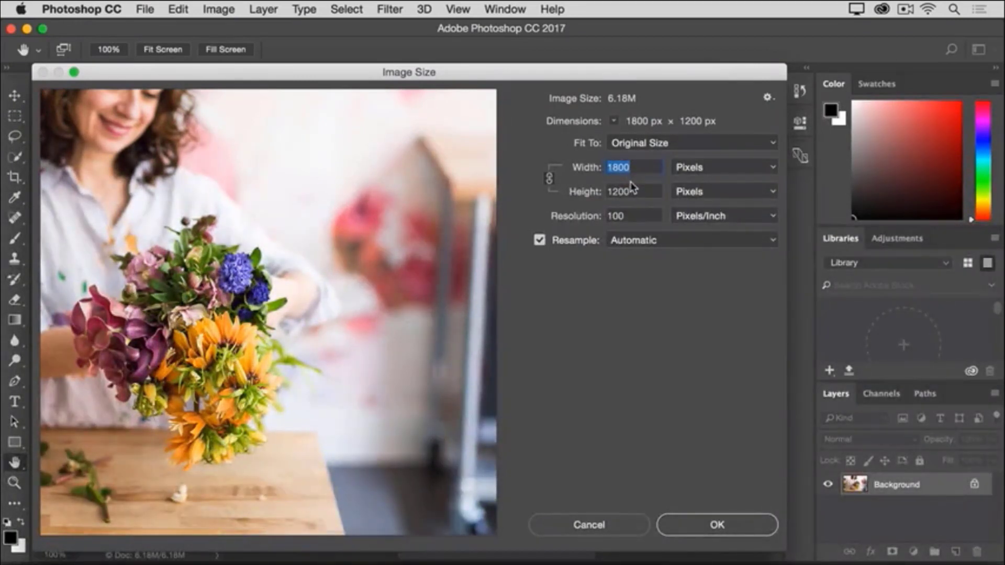
{"action": "type", "text": "900"}
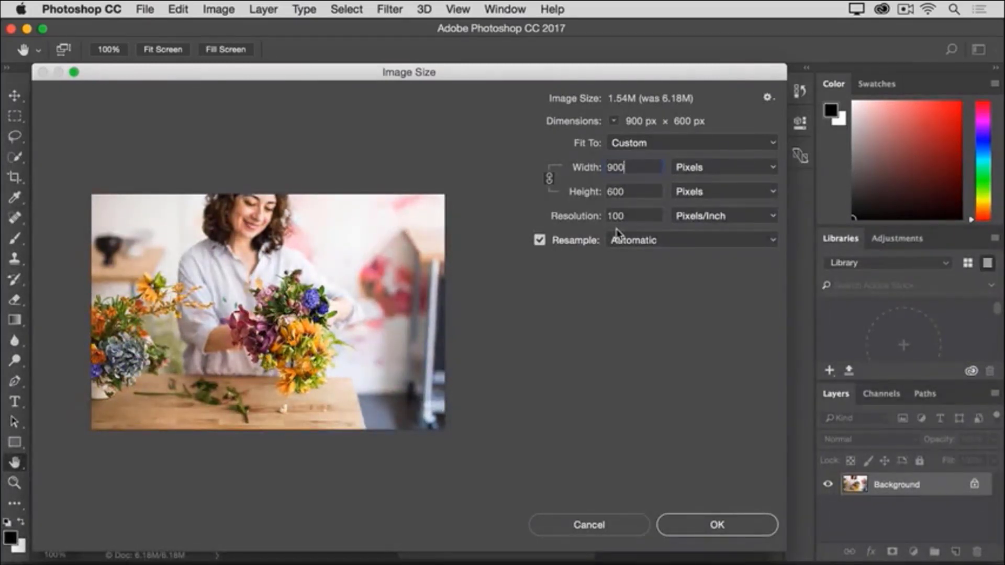
{"action": "left_click", "coordinate": [685, 528]}
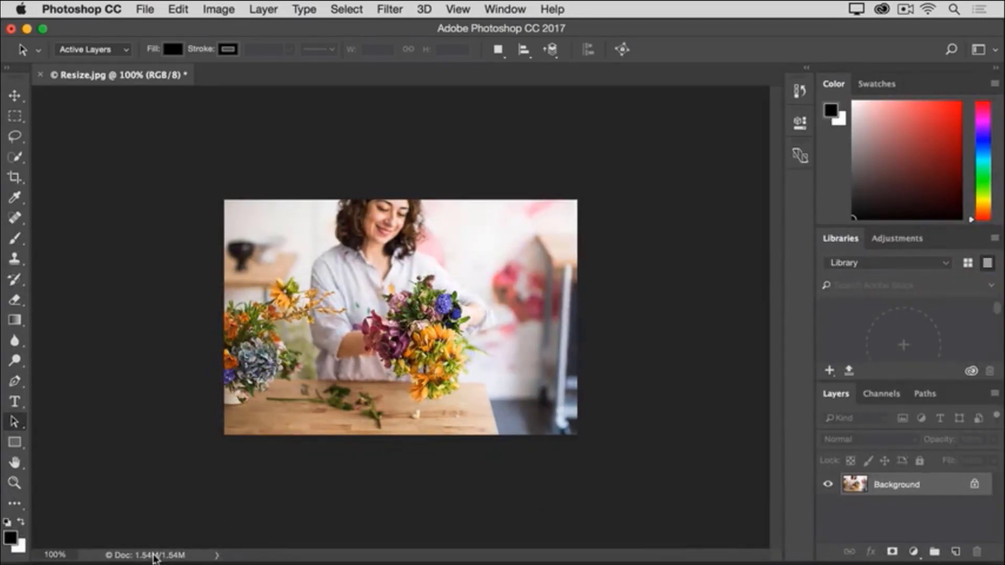
{"action": "left_click", "coordinate": [155, 556]}
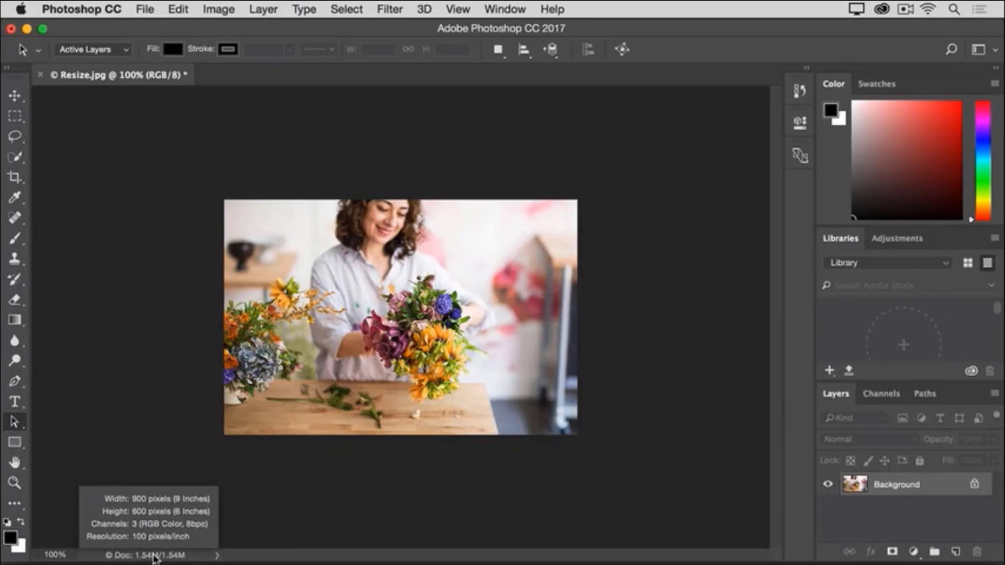
{"action": "left_click_drag", "start_coordinate": [154, 558], "coordinate": [283, 509]}
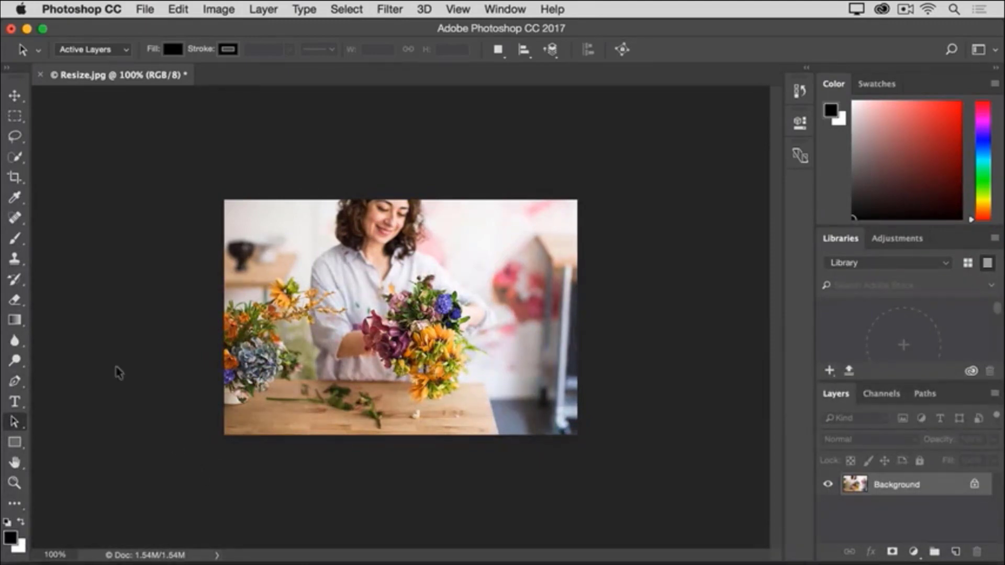
Step: Save the resized image under the new name Resize-web.jpg with Maximum JPEG quality 12
{"action": "left_click", "coordinate": [144, 10]}
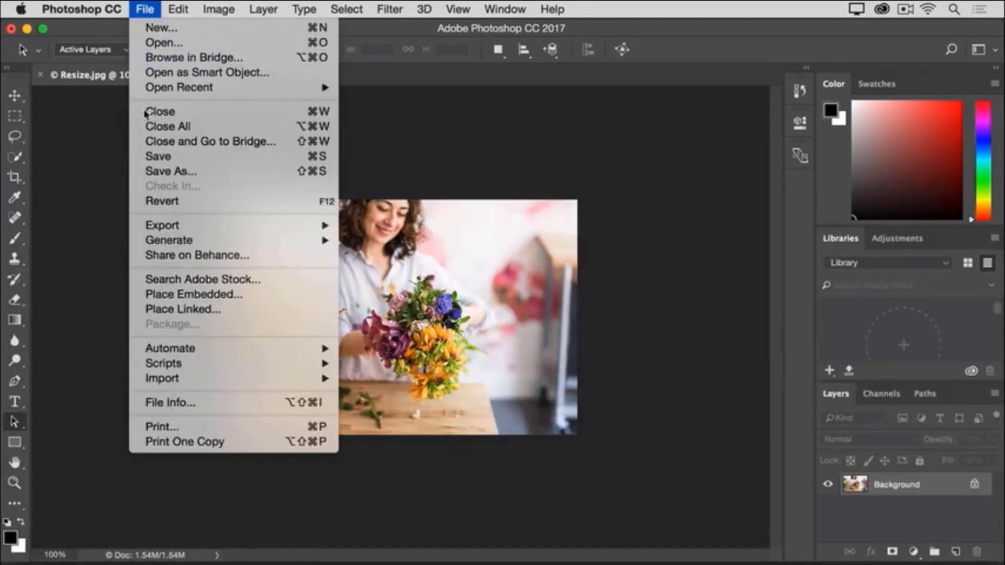
{"action": "left_click", "coordinate": [140, 173]}
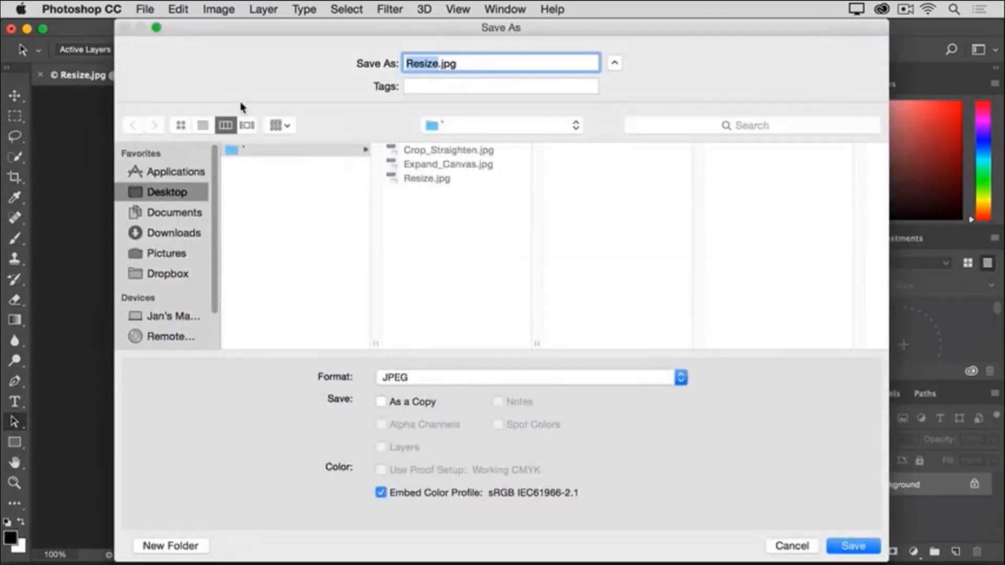
{"action": "key", "text": "Right"}
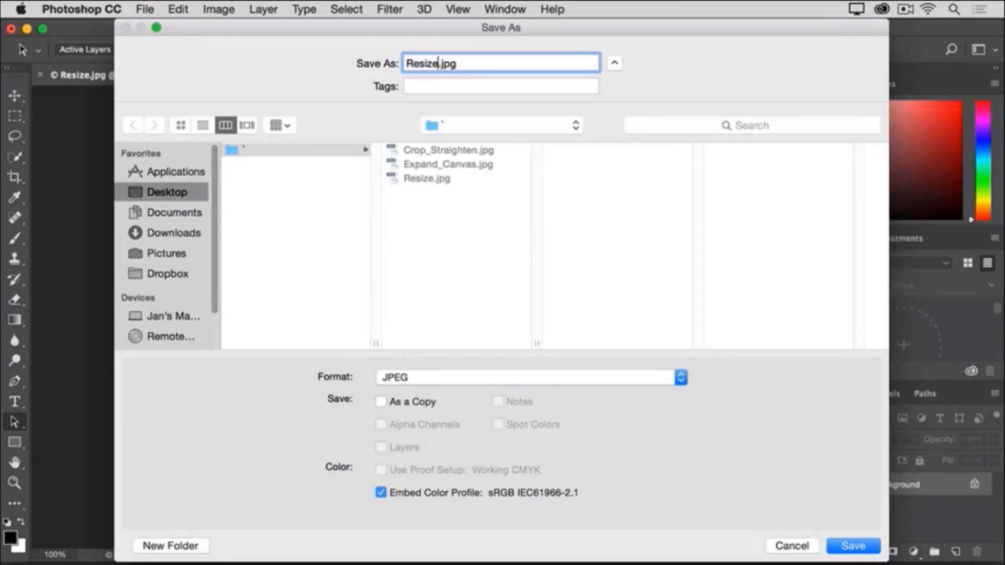
{"action": "type", "text": "-web"}
{"action": "left_click", "coordinate": [853, 547]}
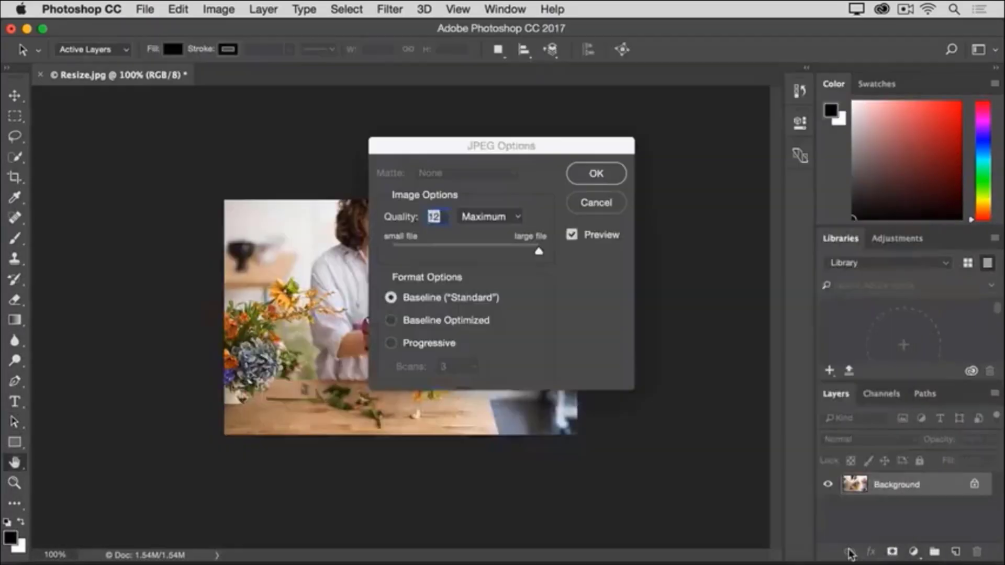
{"action": "left_click", "coordinate": [596, 174]}
{"action": "key", "text": "a"}
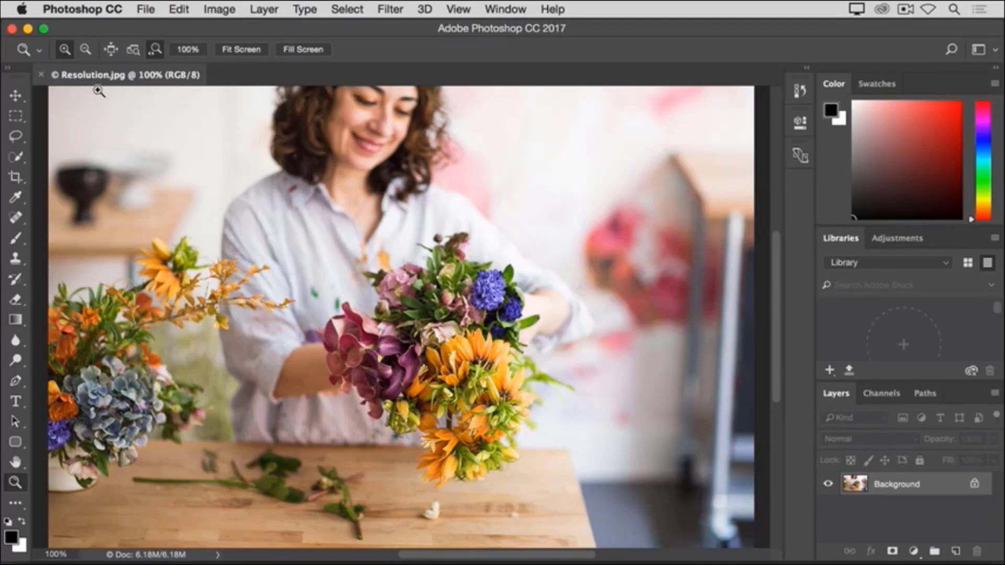
Step: Set the resolution of Resolution.jpg to 300 pixels/inch with Resample off and apply the new image size
{"action": "left_click", "coordinate": [209, 14]}
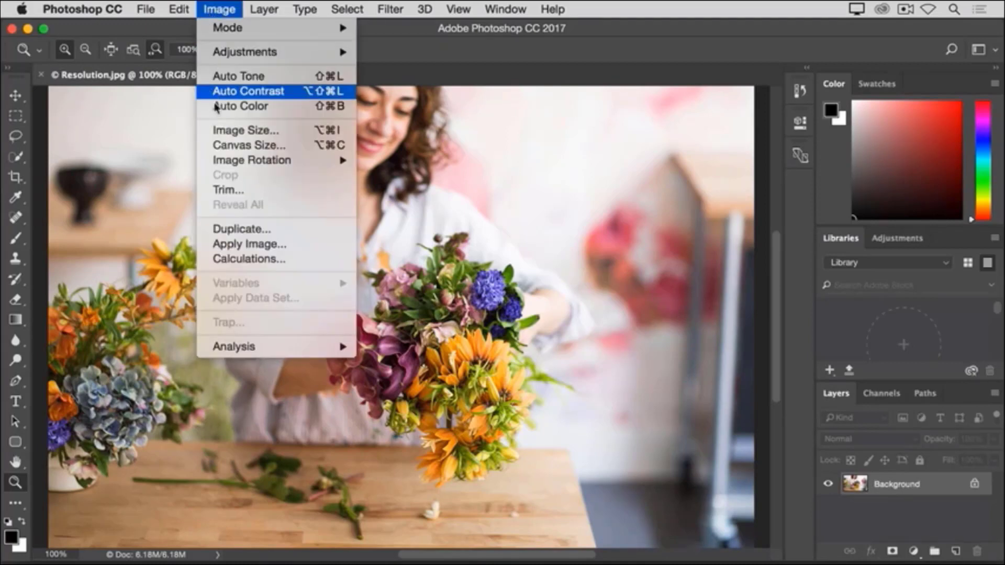
{"action": "left_click", "coordinate": [208, 131]}
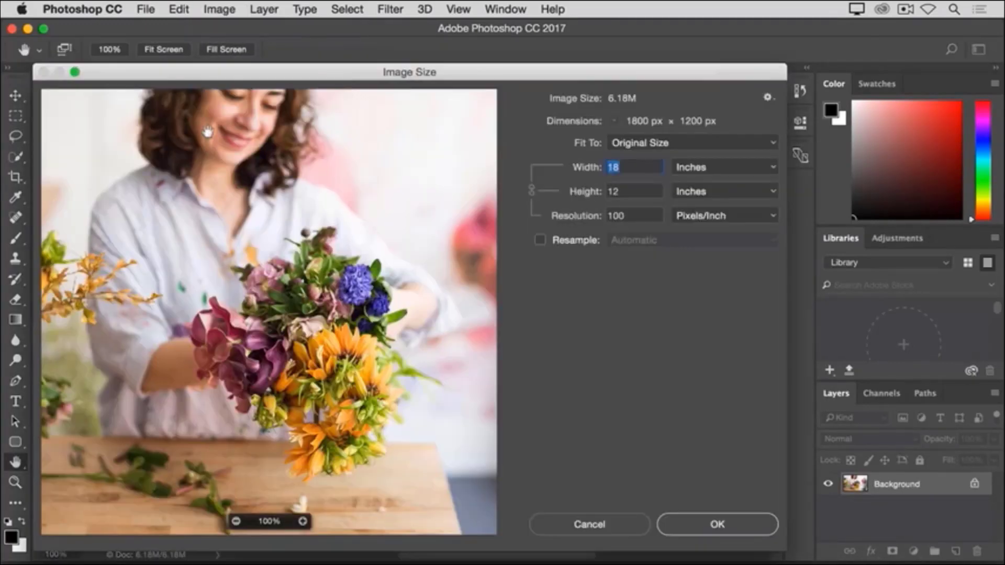
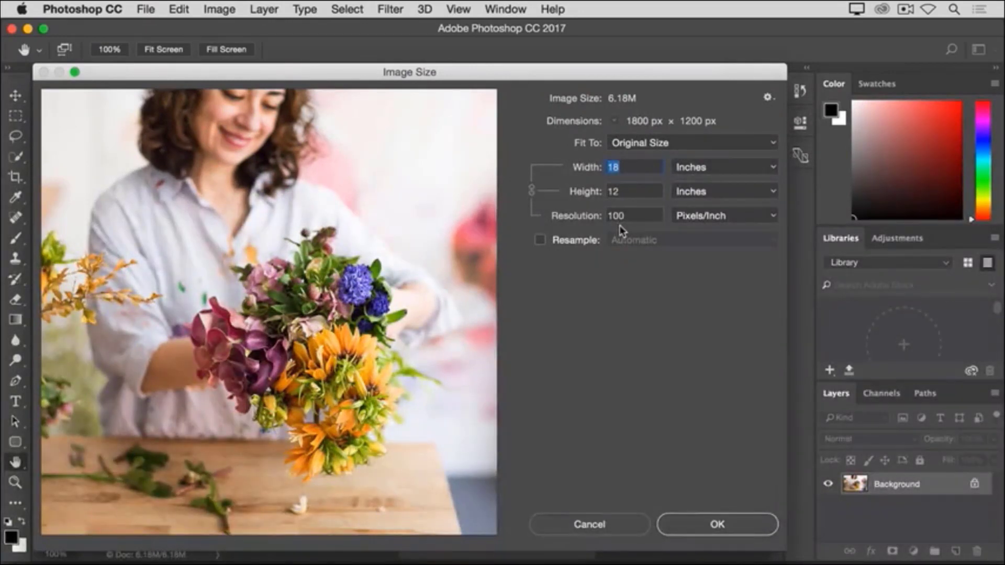
{"action": "left_click", "coordinate": [630, 215]}
{"action": "left_click_drag", "start_coordinate": [630, 215], "coordinate": [511, 215]}
{"action": "type", "text": "300"}
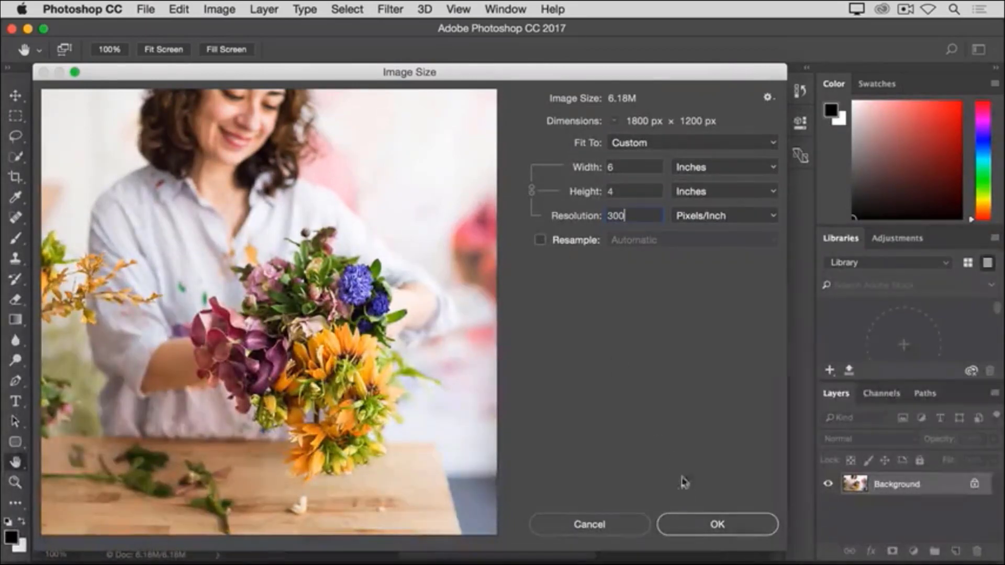
{"action": "left_click", "coordinate": [692, 524]}
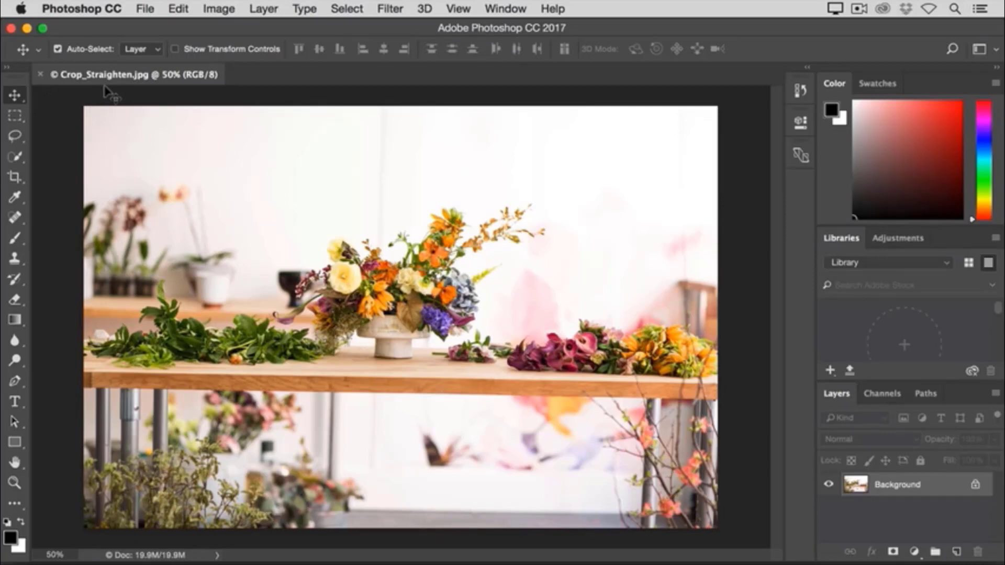
Step: Crop Crop_Straighten.jpg around the vase arrangement with Delete Cropped Pixels turned off
{"action": "left_click", "coordinate": [15, 180]}
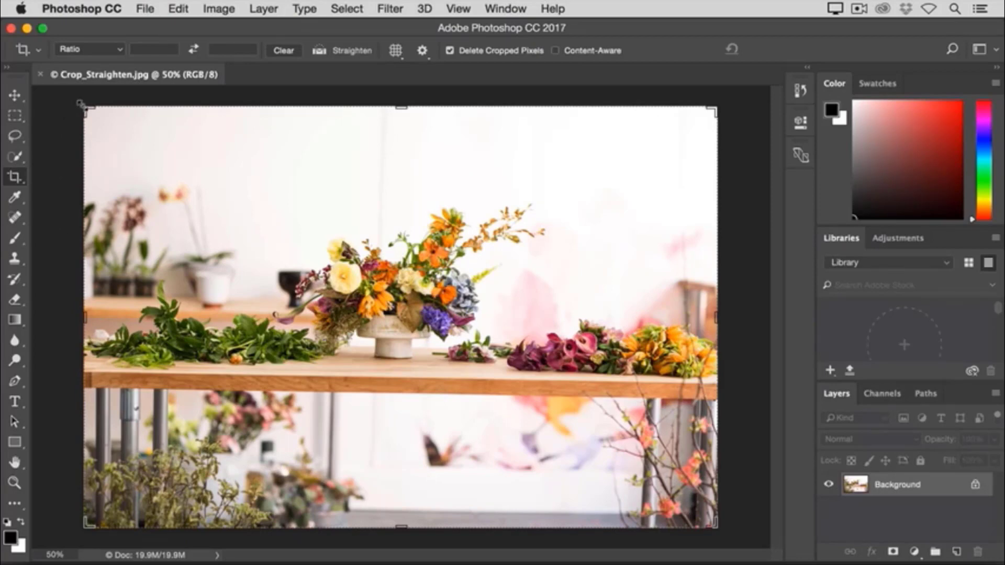
{"action": "left_click_drag", "start_coordinate": [80, 103], "coordinate": [165, 133]}
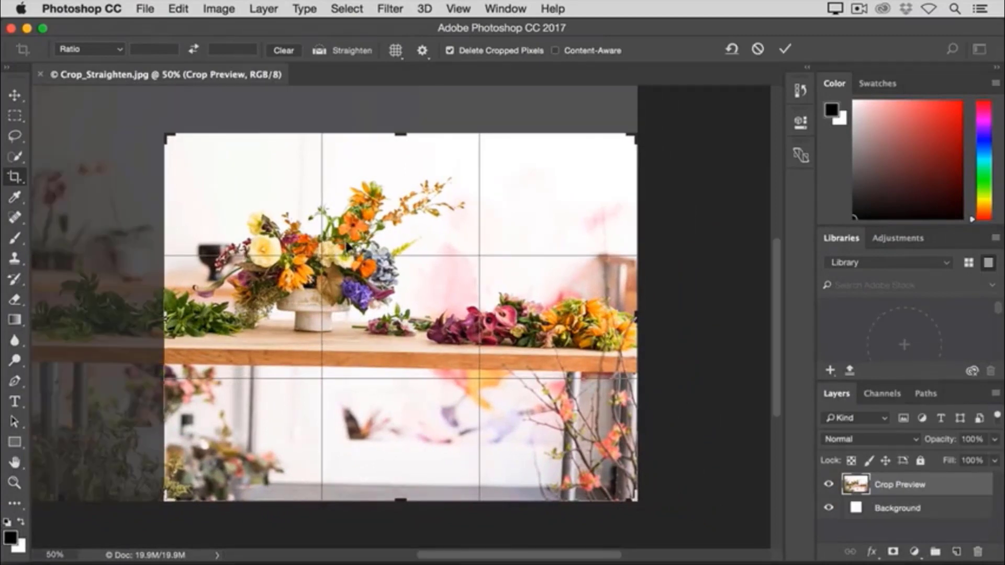
{"action": "left_click_drag", "start_coordinate": [634, 498], "coordinate": [571, 444]}
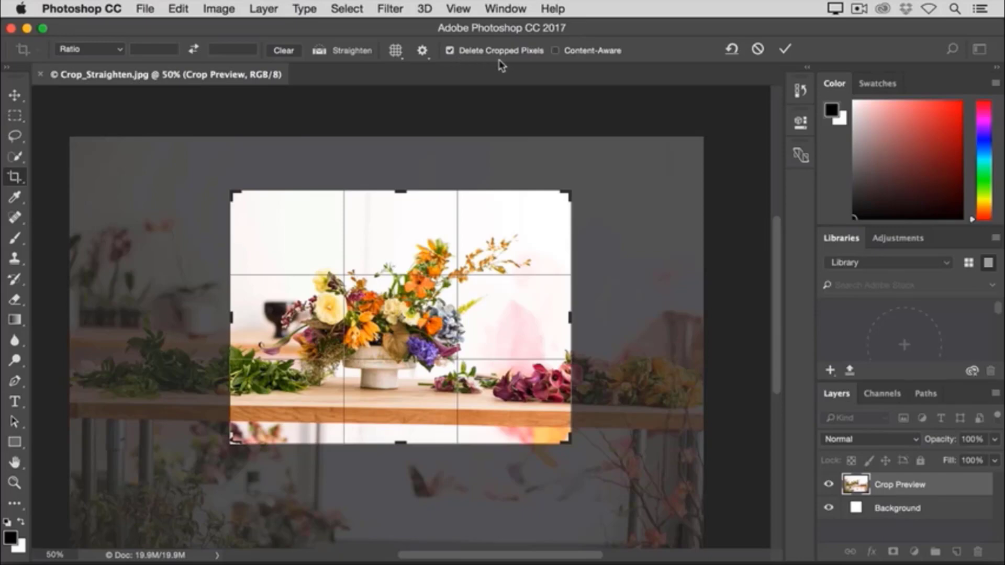
{"action": "left_click", "coordinate": [450, 50]}
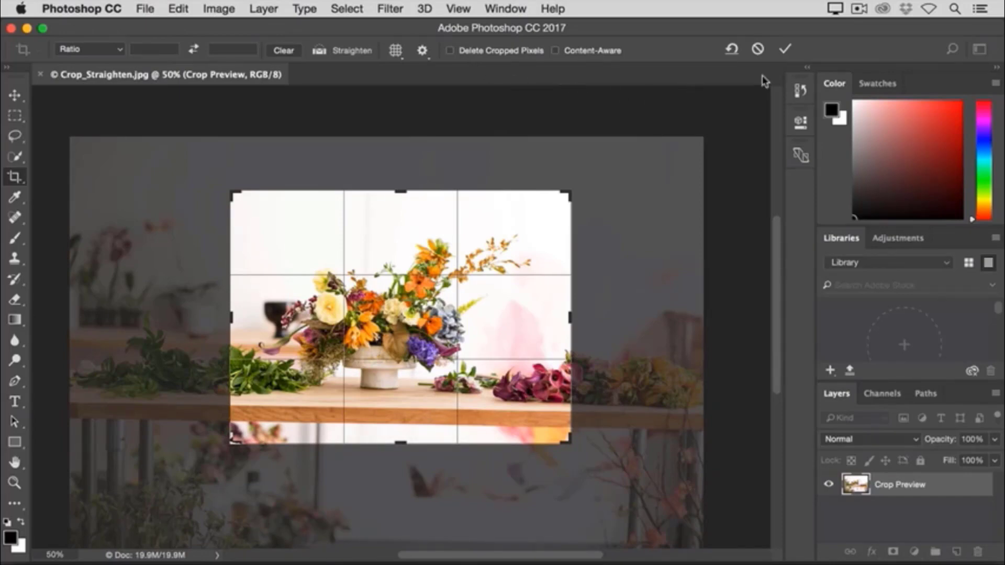
{"action": "left_click", "coordinate": [786, 52]}
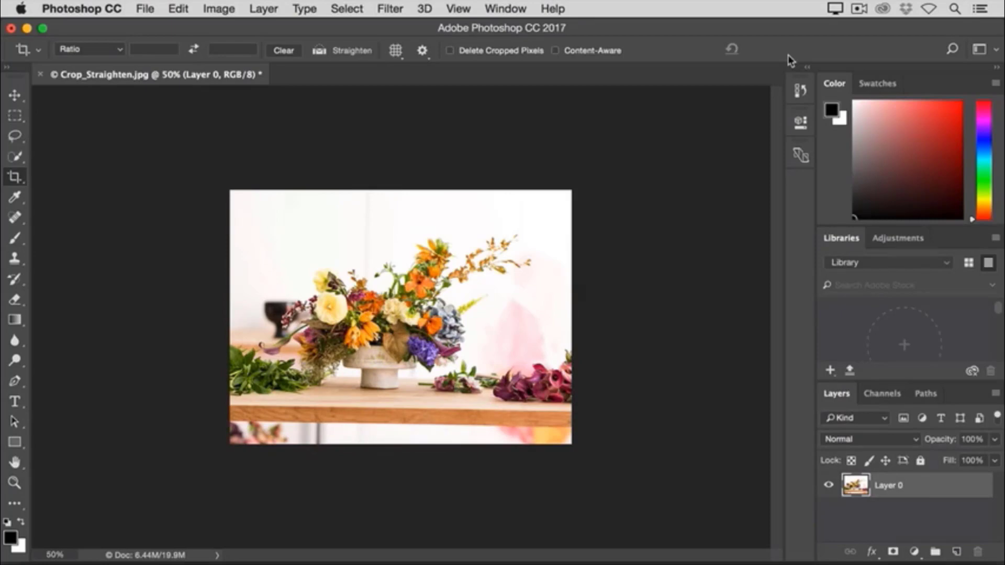
Step: Adjust the crop of Crop_Straighten.jpg so it frames the vase arrangement more tightly, and apply it
{"action": "left_click", "coordinate": [474, 228]}
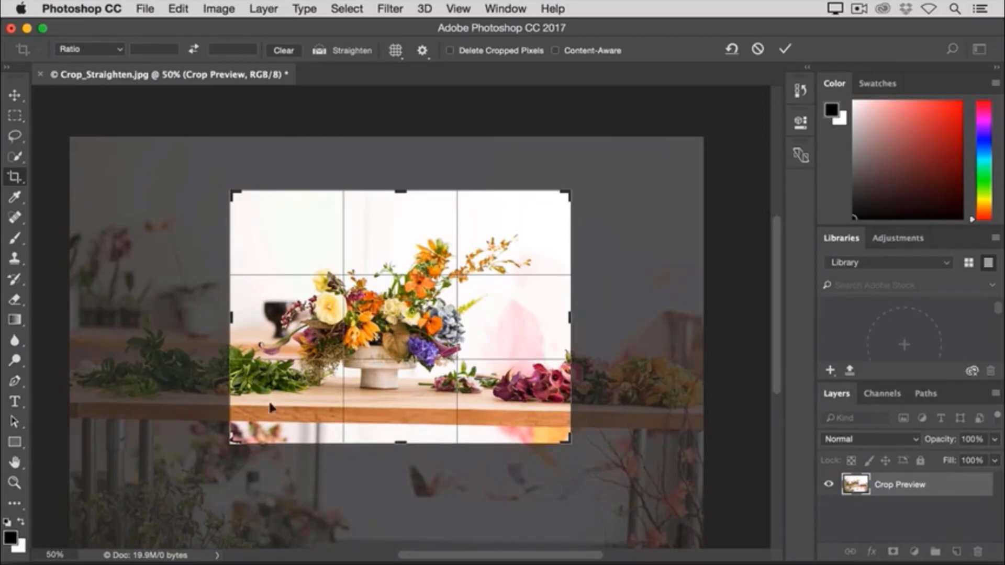
{"action": "left_click_drag", "start_coordinate": [226, 440], "coordinate": [212, 444]}
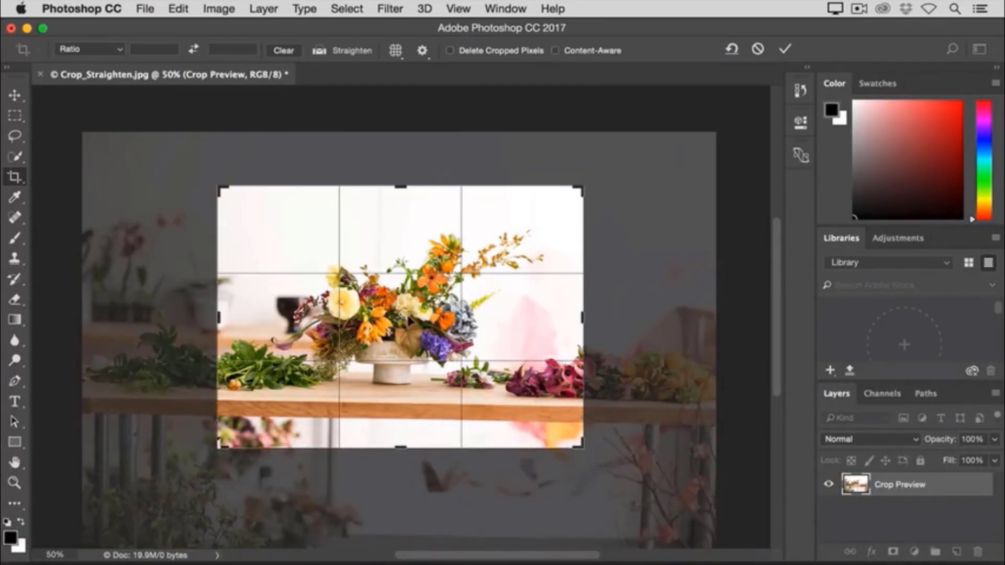
{"action": "left_click_drag", "start_coordinate": [412, 316], "coordinate": [469, 262]}
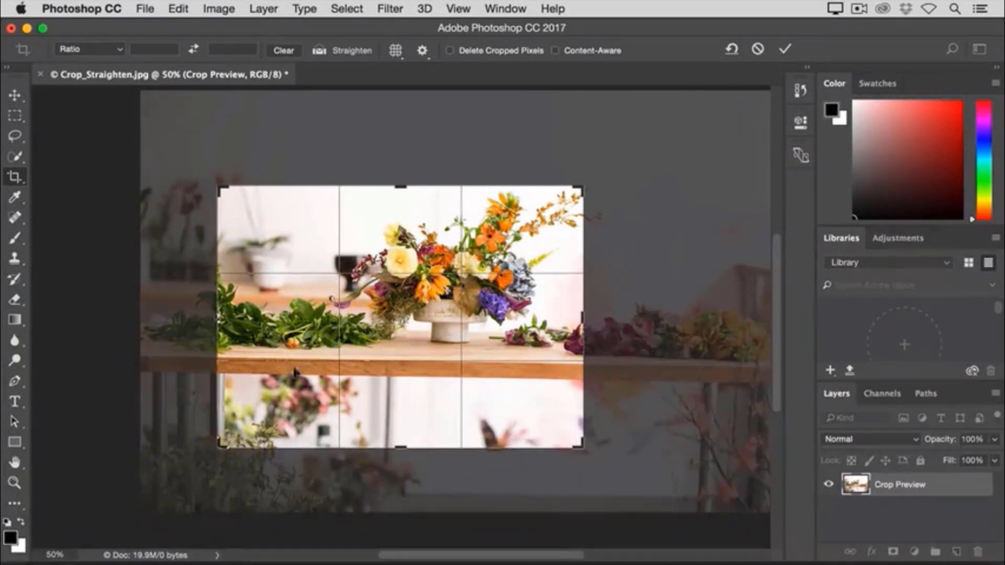
{"action": "left_click_drag", "start_coordinate": [212, 442], "coordinate": [264, 412]}
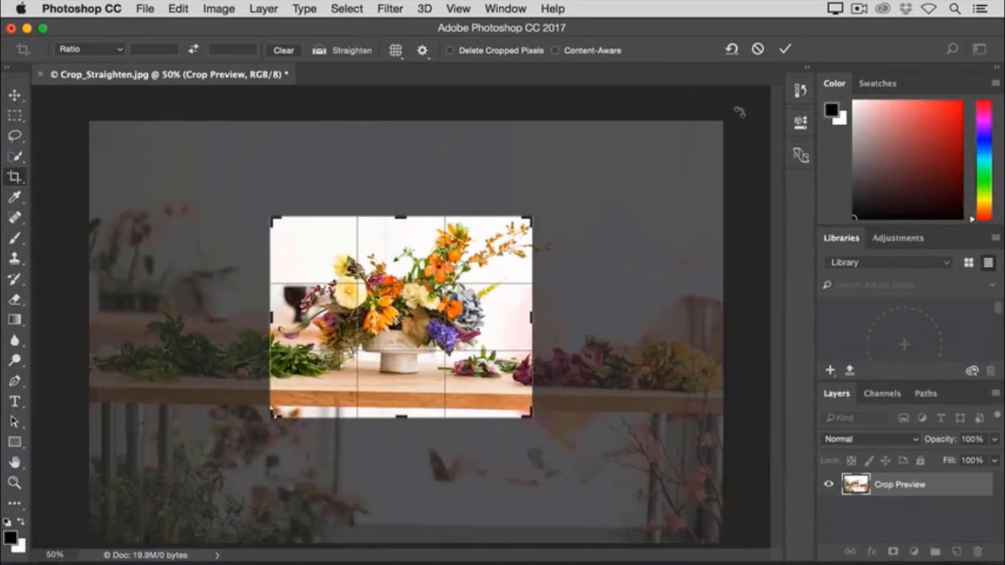
{"action": "left_click", "coordinate": [785, 49]}
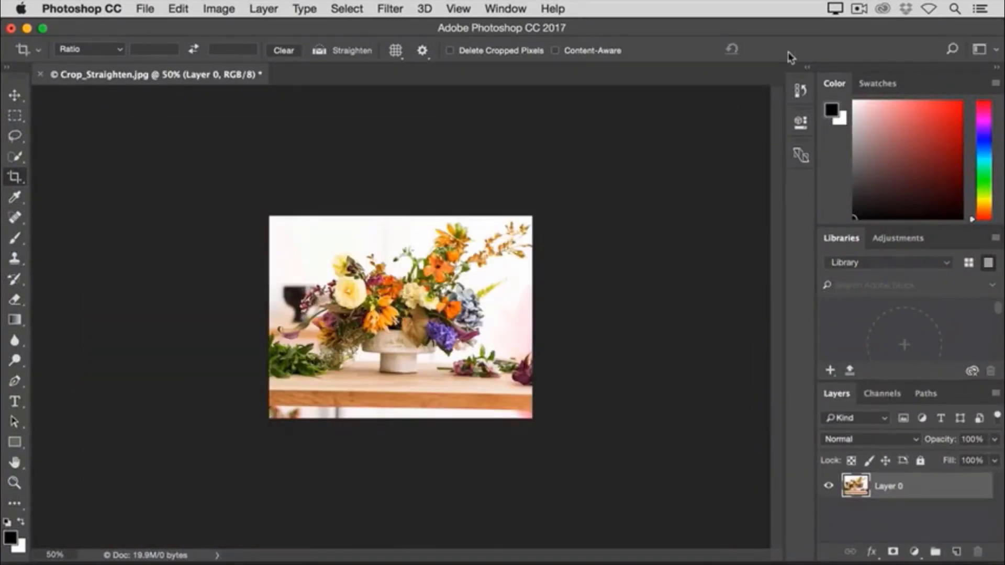
Step: Reopen the crop and try rotating the photo by about -1.2° behind the crop border
{"action": "left_click", "coordinate": [478, 278]}
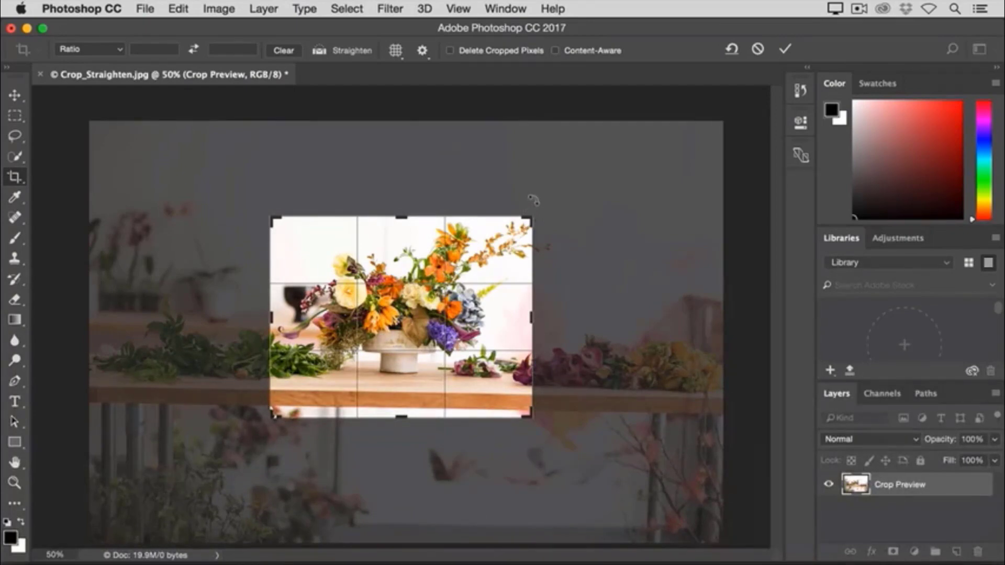
{"action": "left_click_drag", "start_coordinate": [532, 199], "coordinate": [530, 197]}
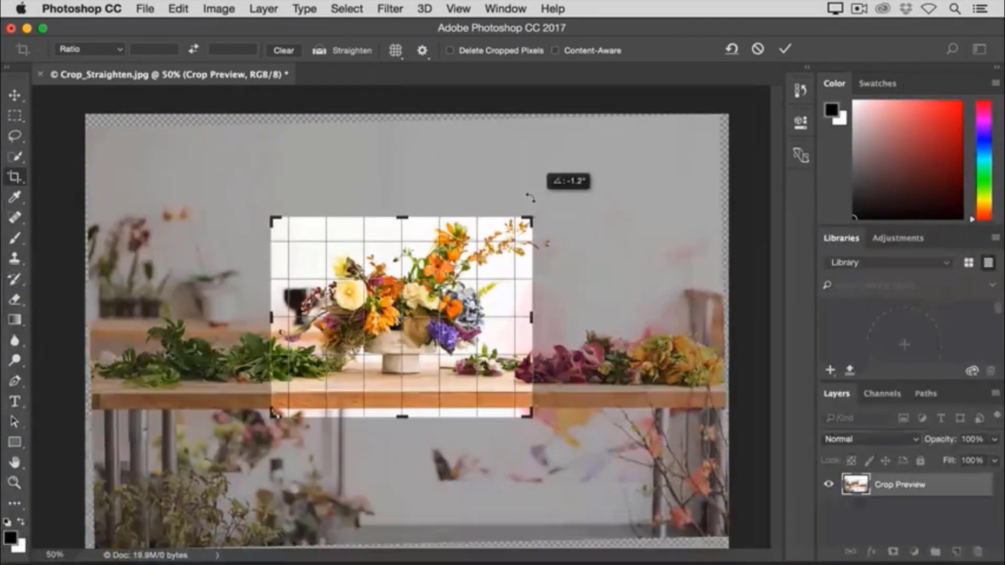
{"action": "left_click_drag", "start_coordinate": [530, 197], "coordinate": [531, 198]}
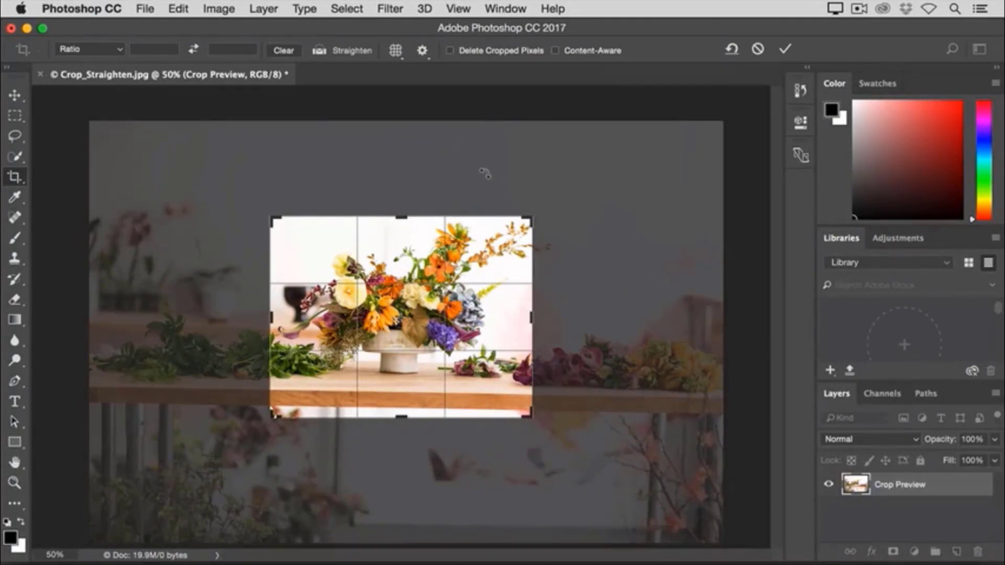
Step: Straighten the photo along the tabletop, trim the lower crop edge to the table's front edge, and apply the crop
{"action": "left_click", "coordinate": [323, 54]}
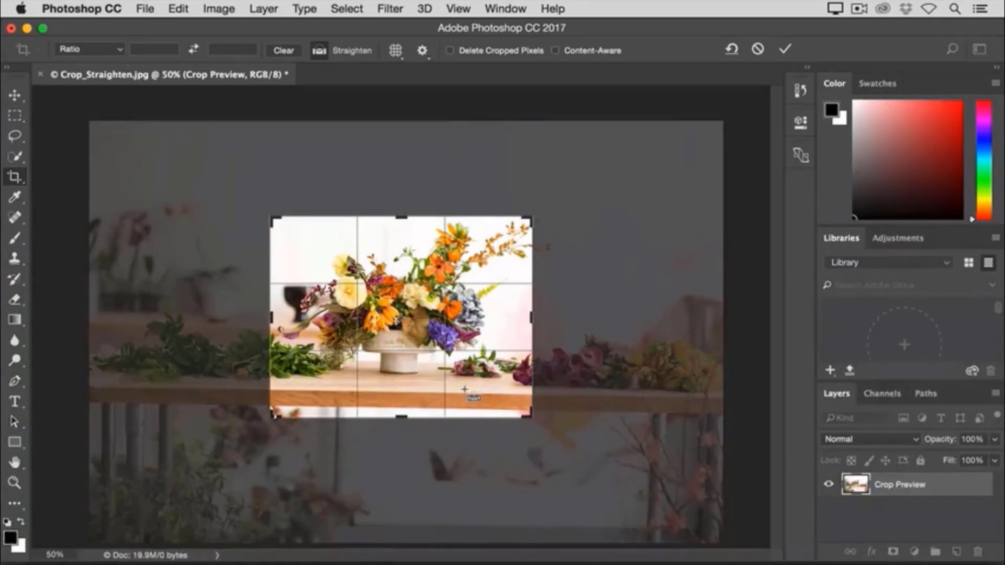
{"action": "left_click_drag", "start_coordinate": [464, 388], "coordinate": [343, 387]}
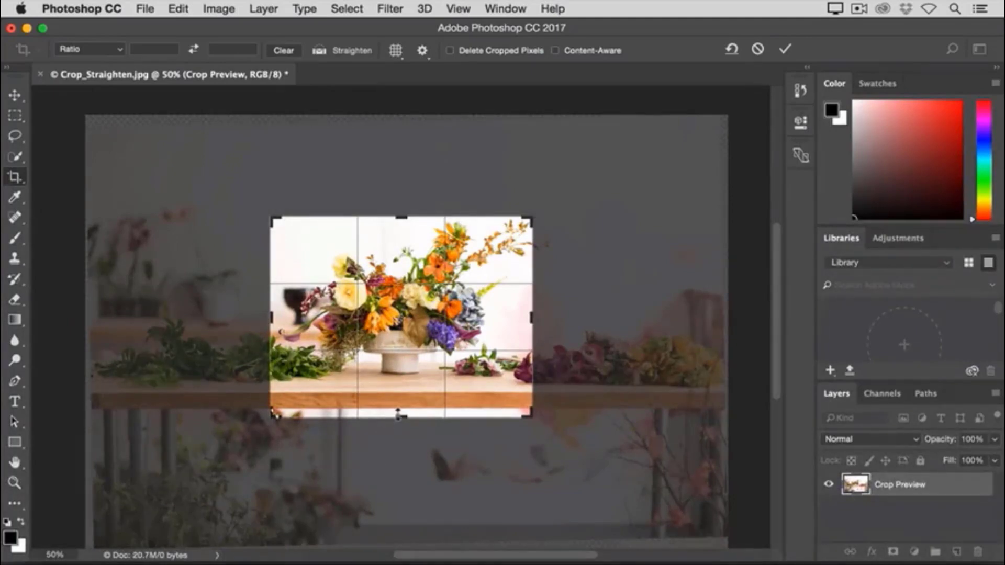
{"action": "left_click_drag", "start_coordinate": [400, 416], "coordinate": [400, 404]}
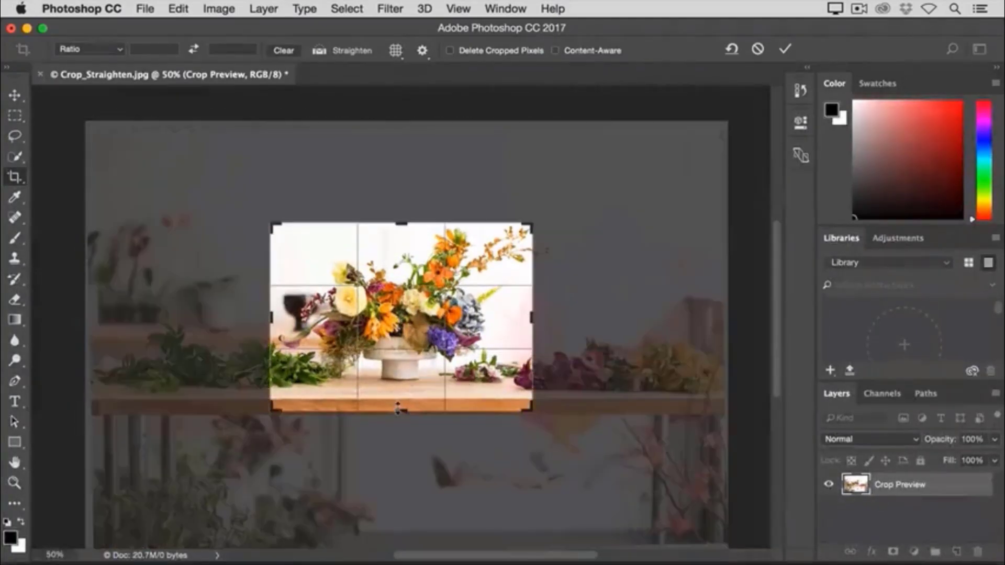
{"action": "left_click_drag", "start_coordinate": [405, 343], "coordinate": [402, 345]}
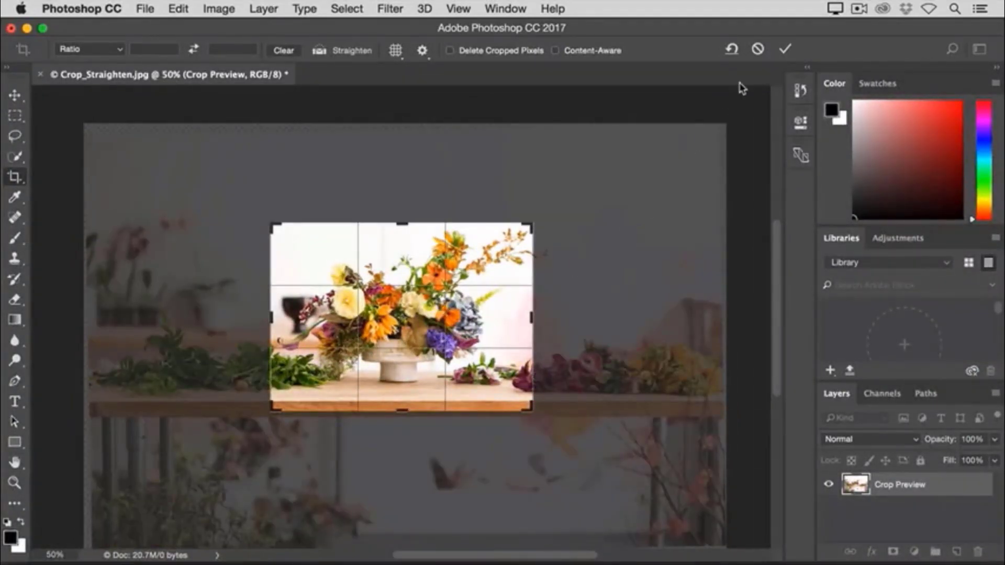
{"action": "left_click", "coordinate": [784, 53]}
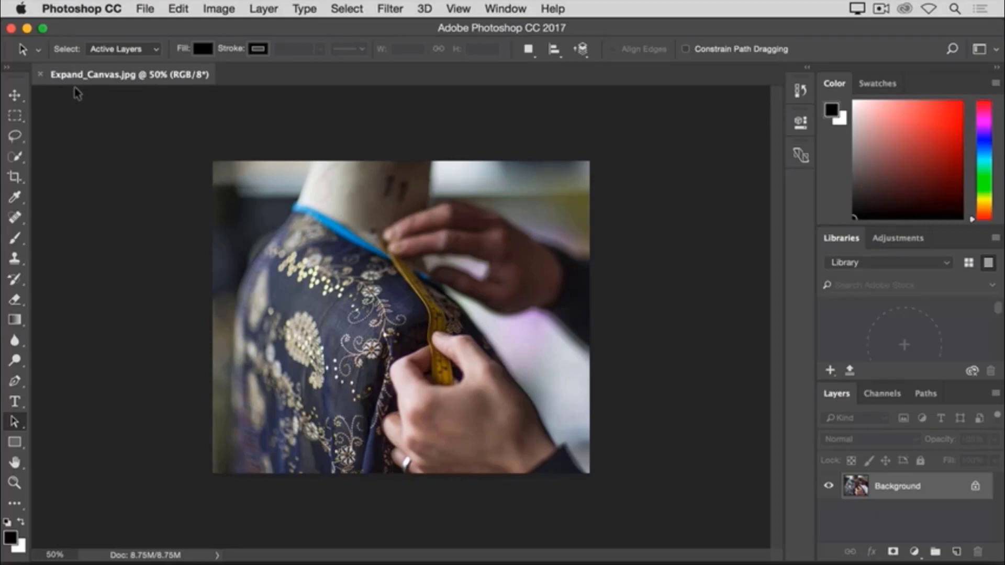
Step: Try widening the canvas of Expand_Canvas.jpg by 400 pixels with Relative on and a centered anchor, and undo it
{"action": "left_click", "coordinate": [207, 15]}
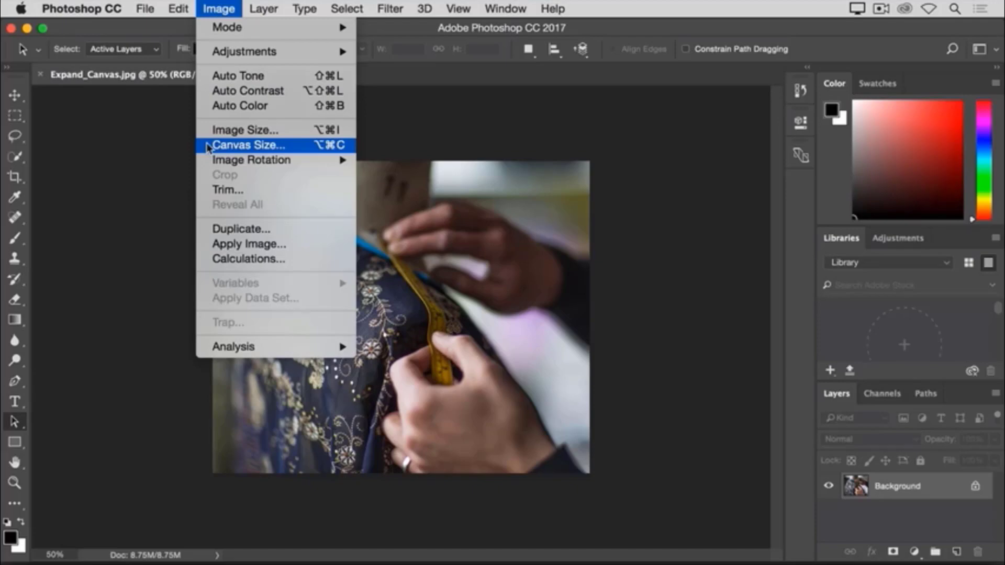
{"action": "left_click", "coordinate": [208, 145]}
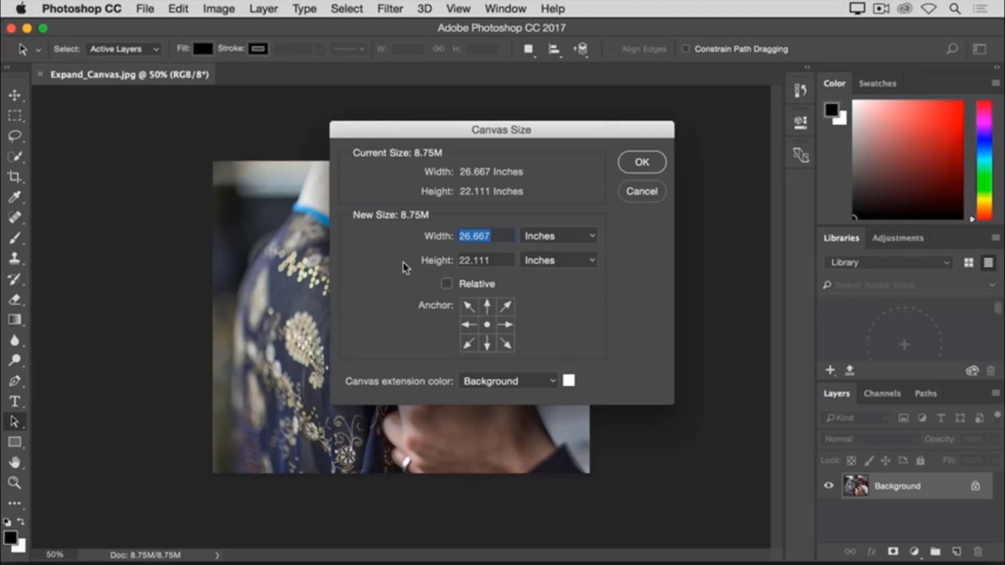
{"action": "left_click", "coordinate": [583, 243]}
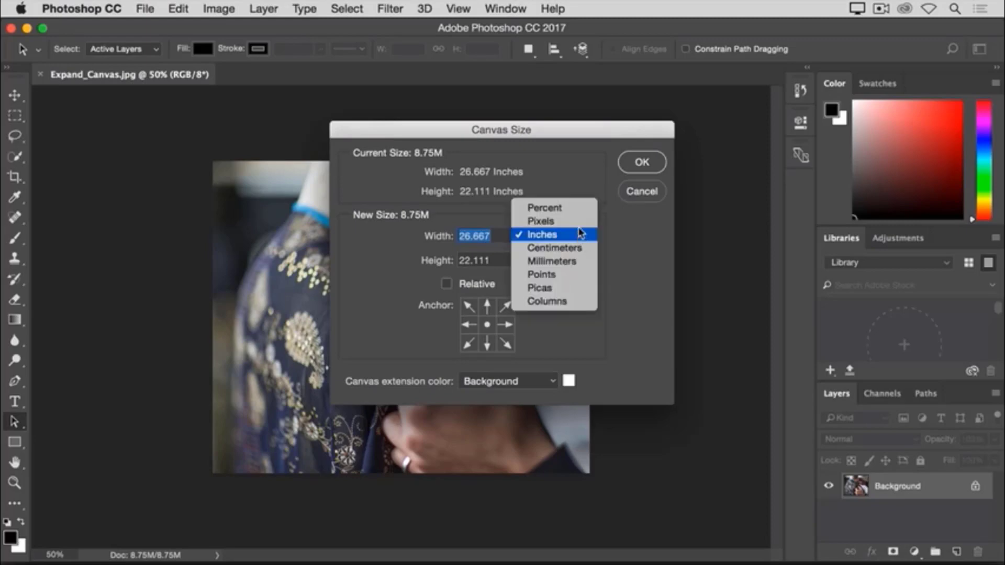
{"action": "left_click", "coordinate": [576, 222]}
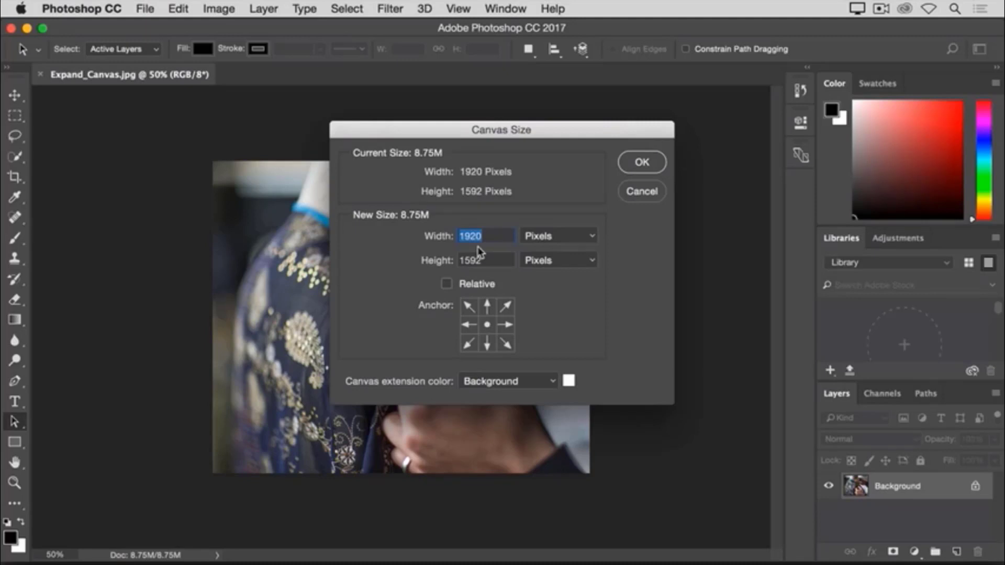
{"action": "left_click", "coordinate": [446, 285]}
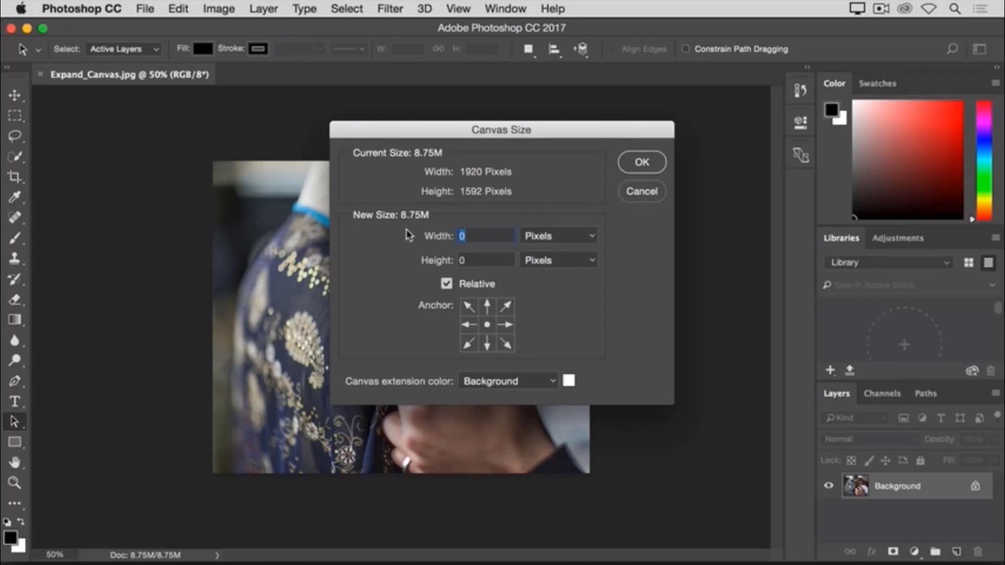
{"action": "type", "text": "400"}
{"action": "left_click", "coordinate": [644, 163]}
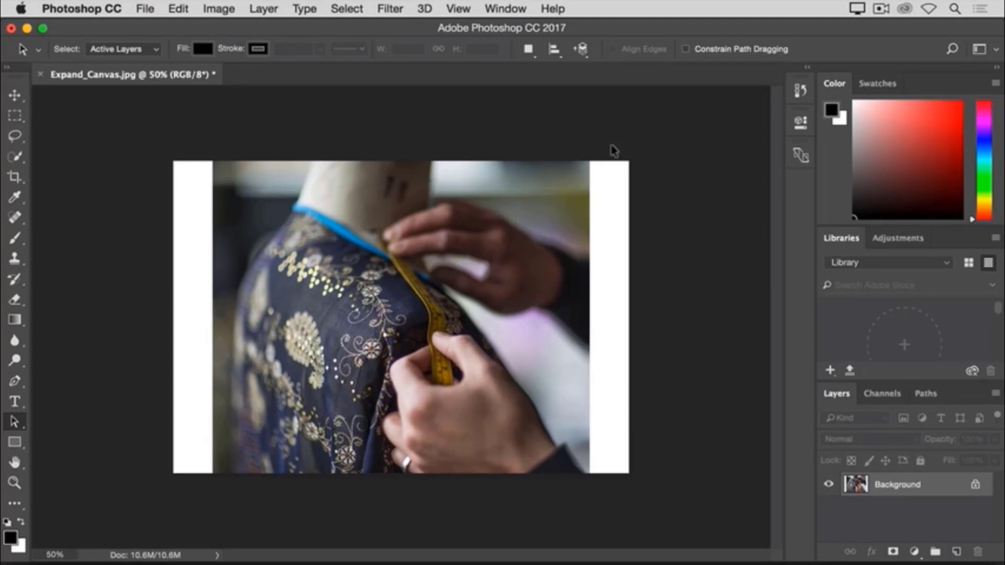
{"action": "key", "text": "super+z"}
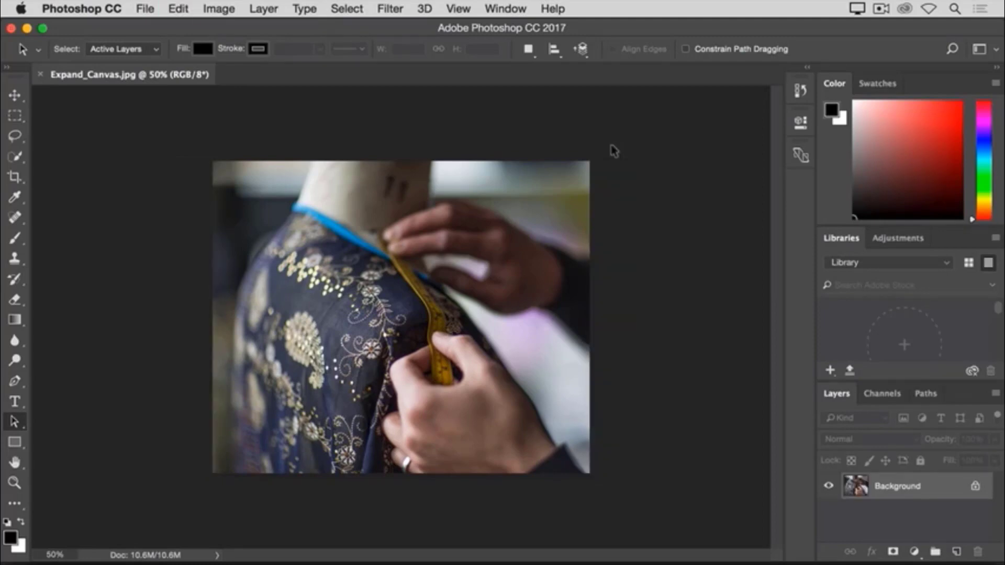
Step: Extend the canvas by 800 pixels on the right side only, using a relative width and the middle-left anchor
{"action": "left_click", "coordinate": [216, 12]}
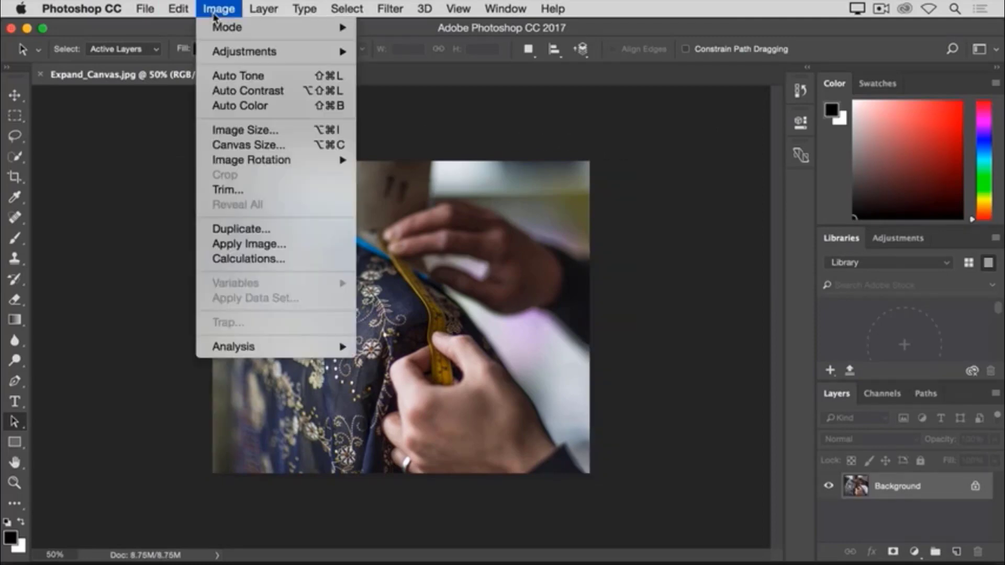
{"action": "left_click", "coordinate": [219, 145]}
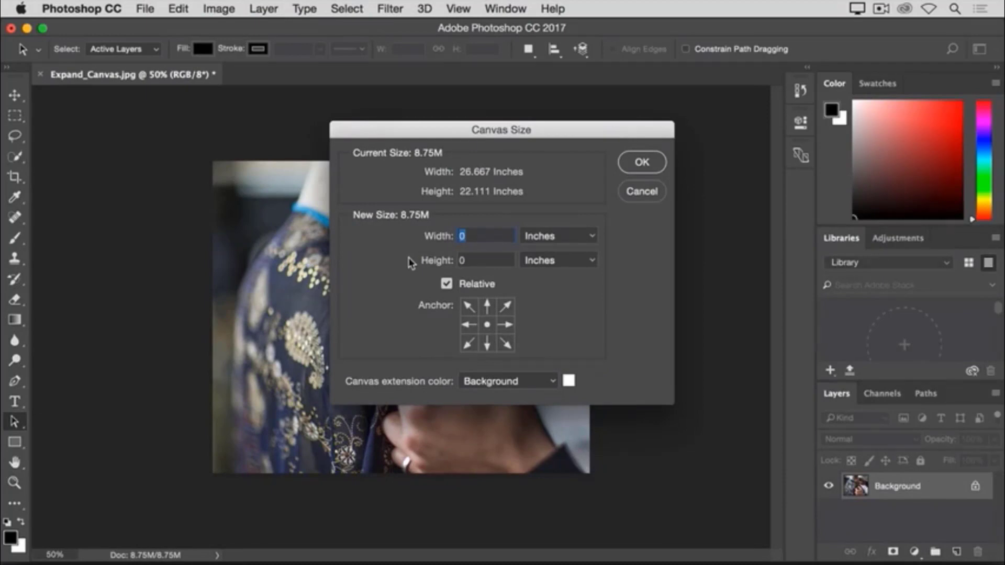
{"action": "left_click", "coordinate": [593, 237]}
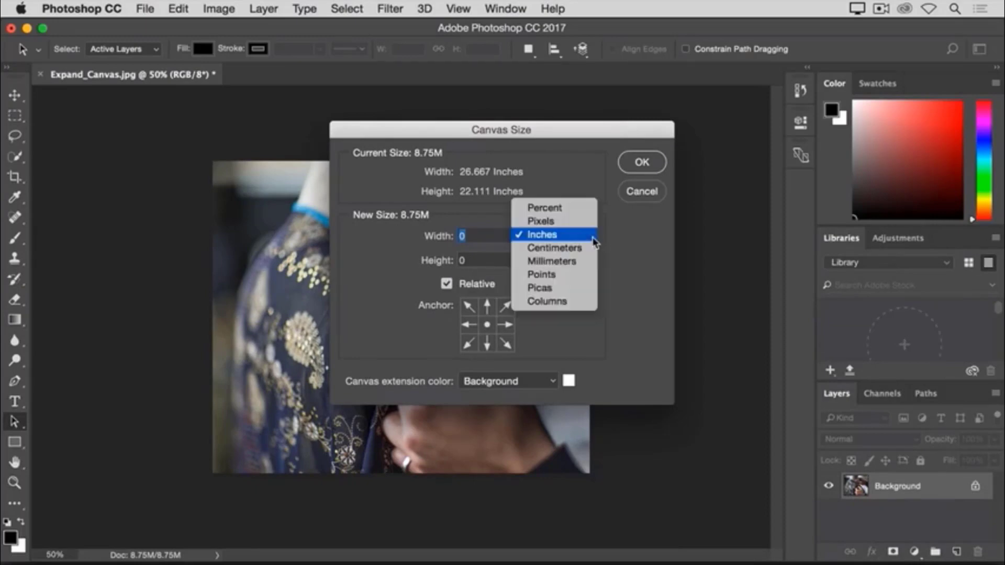
{"action": "left_click", "coordinate": [589, 221]}
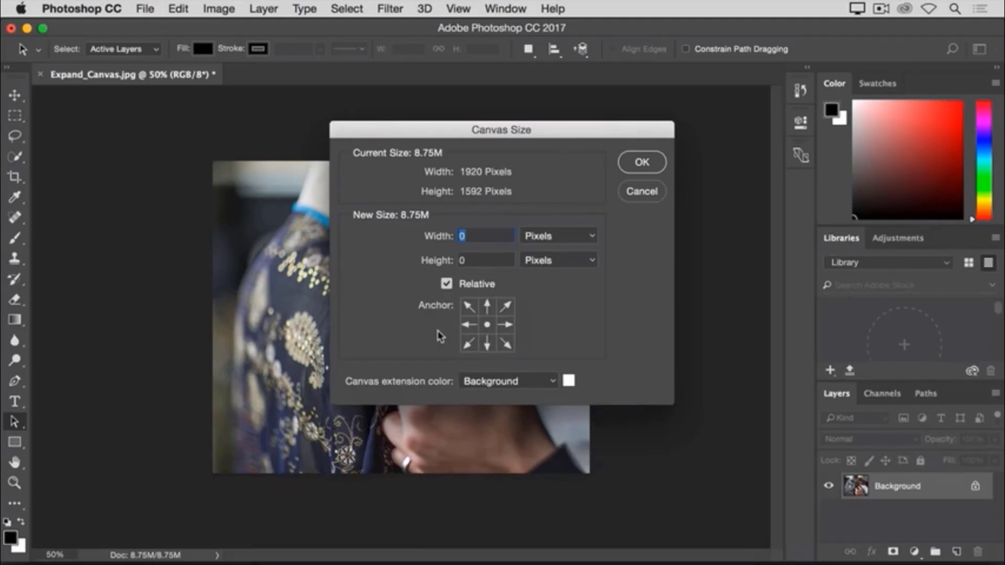
{"action": "left_click", "coordinate": [469, 329]}
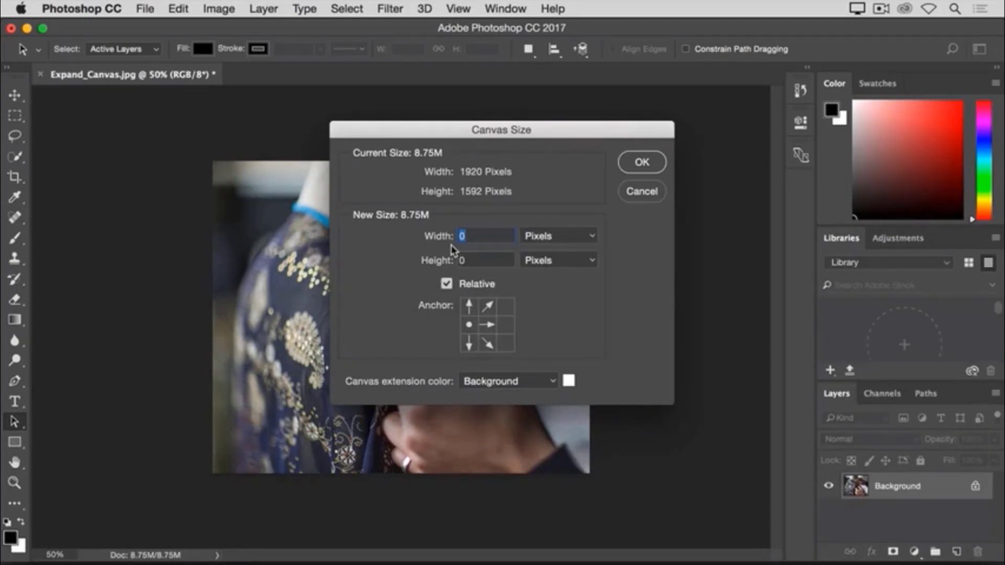
{"action": "type", "text": "800"}
{"action": "left_click", "coordinate": [628, 163]}
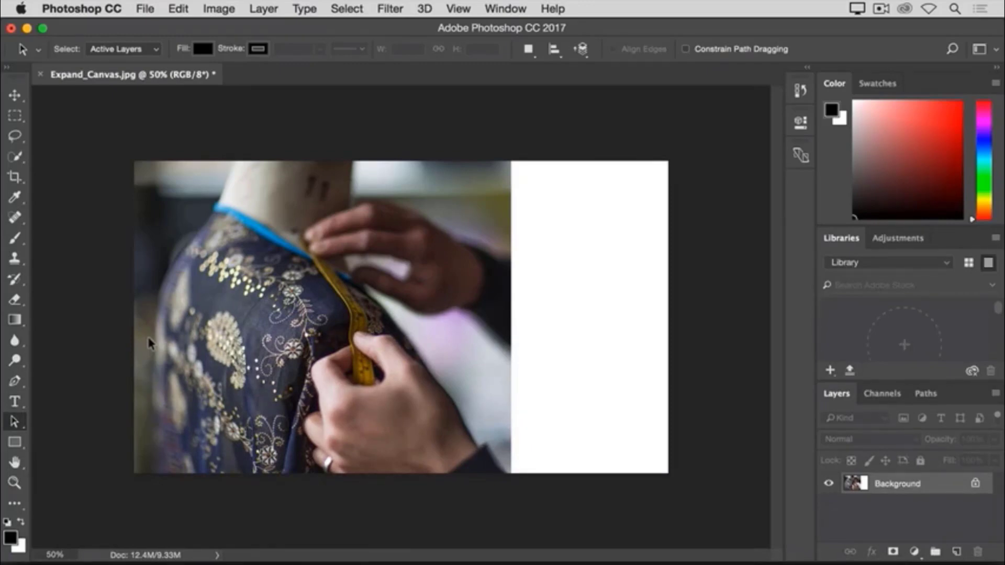
{"action": "left_click", "coordinate": [229, 9]}
{"action": "left_click", "coordinate": [249, 146]}
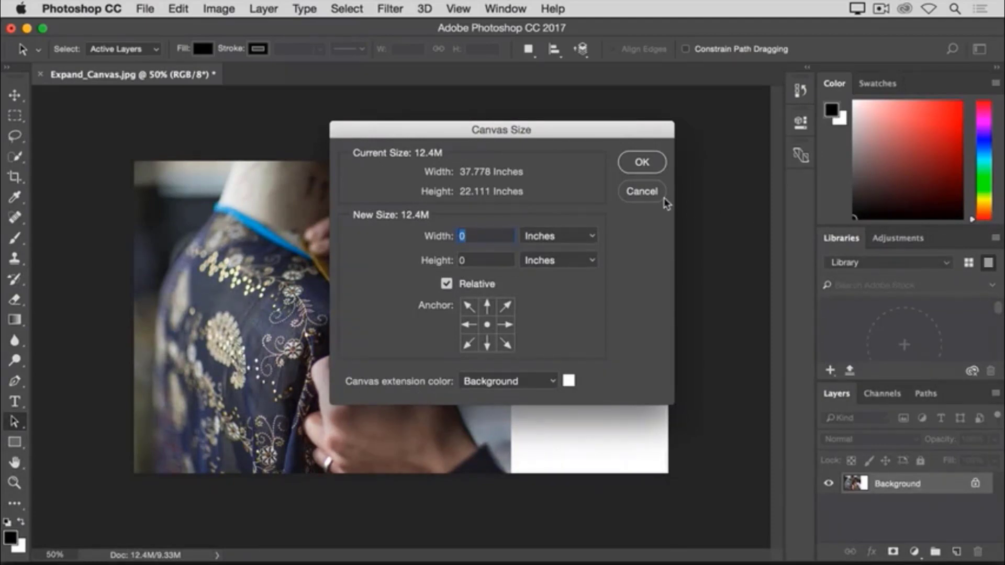
{"action": "left_click", "coordinate": [638, 196]}
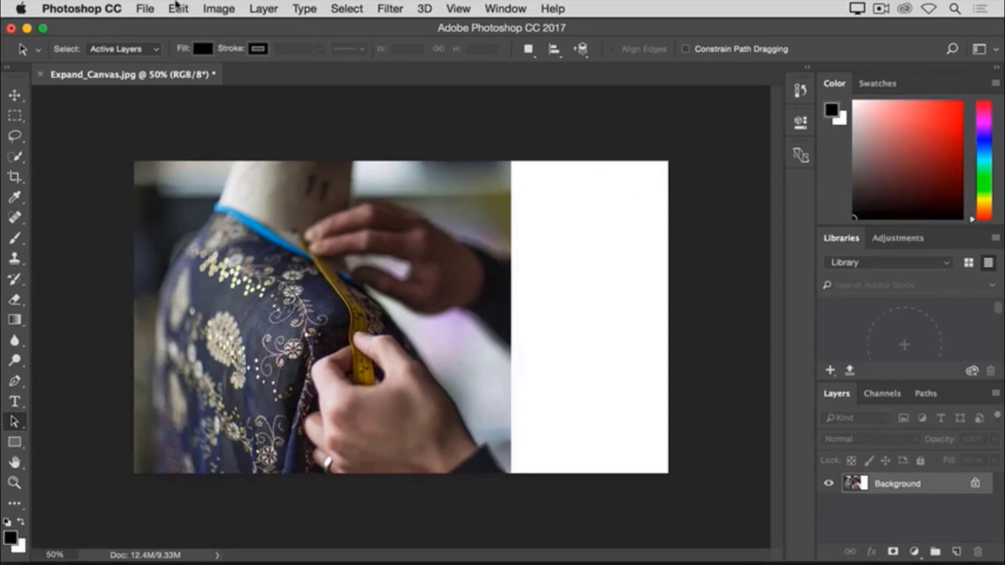
{"action": "left_click", "coordinate": [152, 8]}
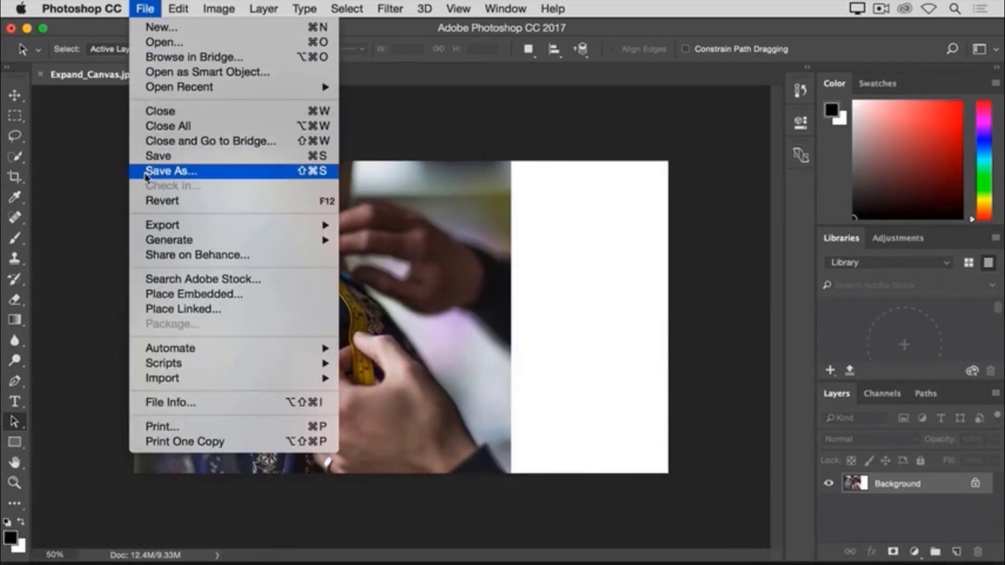
{"action": "left_click", "coordinate": [97, 163]}
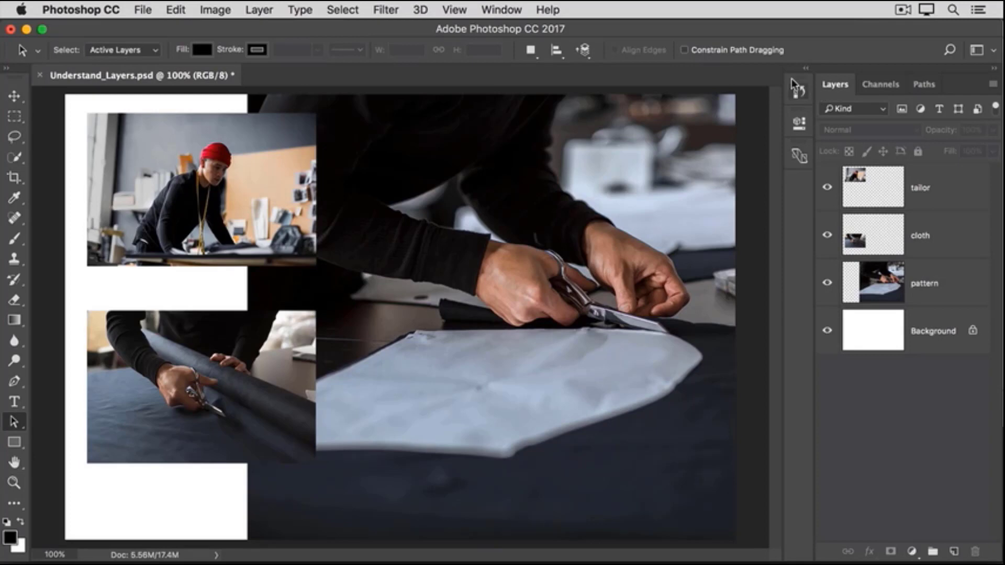
{"action": "left_click", "coordinate": [503, 10]}
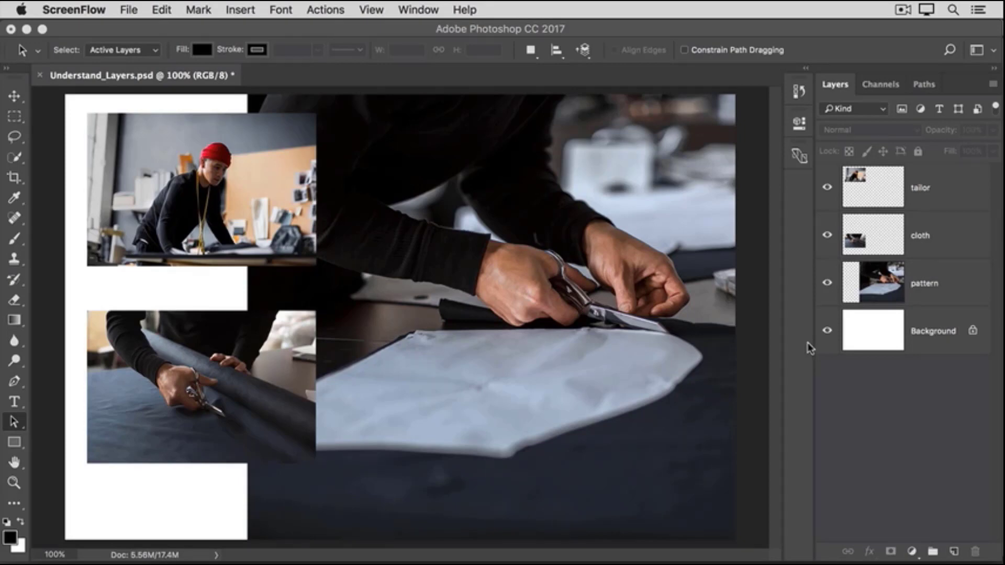
Step: Examine the layers by hiding and reshowing tailor, cloth and pattern, and by isolating tailor before restoring all layers
{"action": "left_click", "coordinate": [827, 188]}
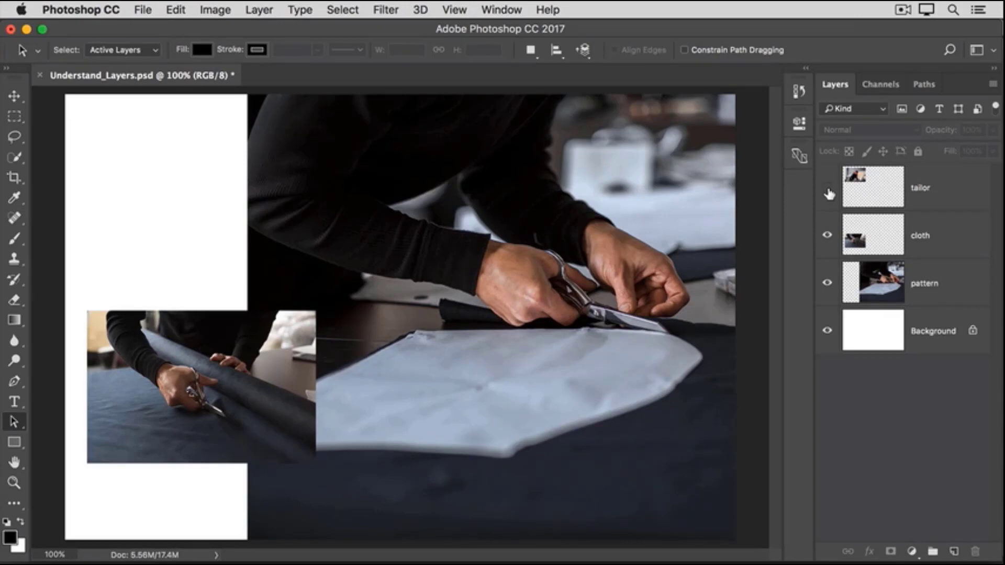
{"action": "left_click", "coordinate": [827, 236]}
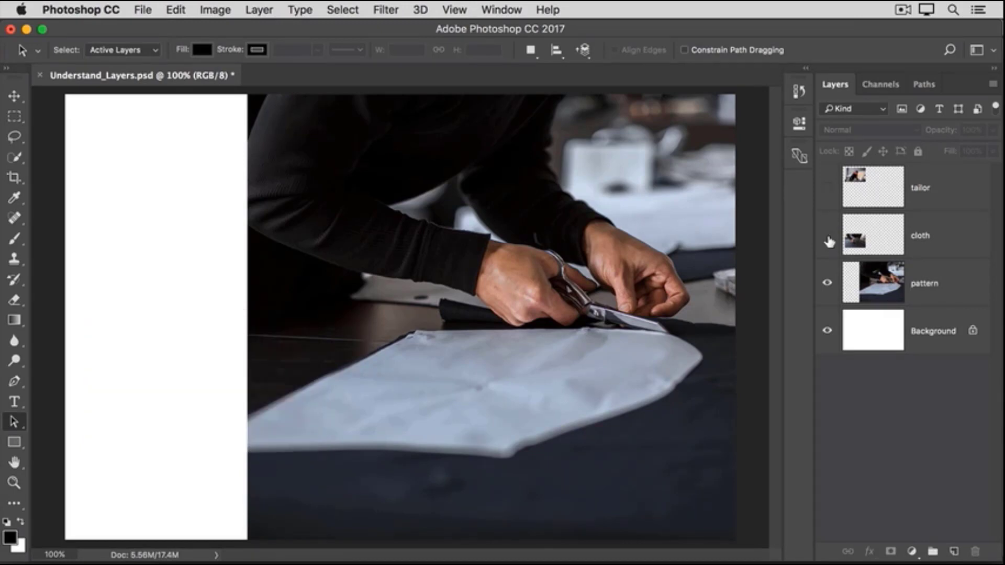
{"action": "left_click", "coordinate": [827, 285]}
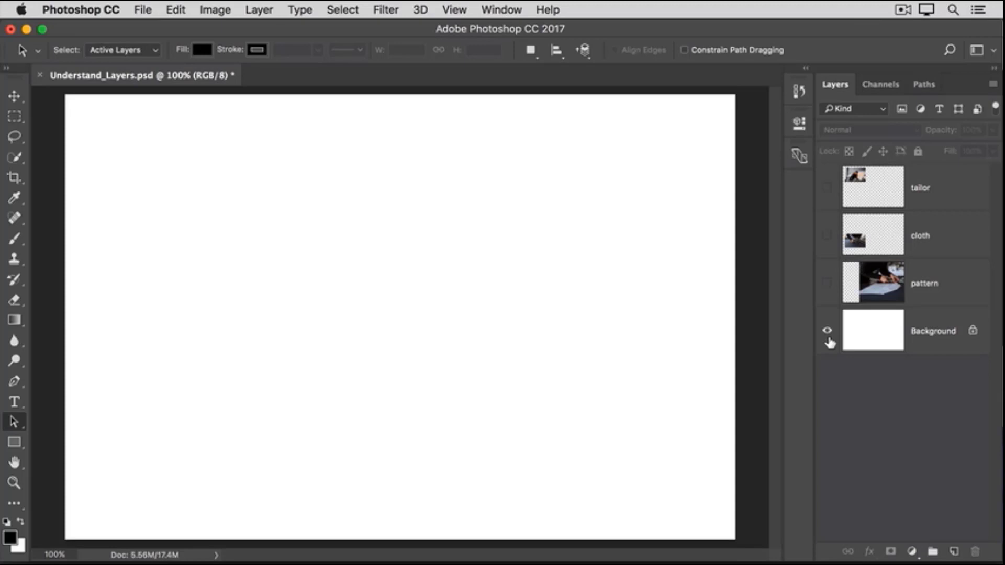
{"action": "left_click", "coordinate": [826, 286]}
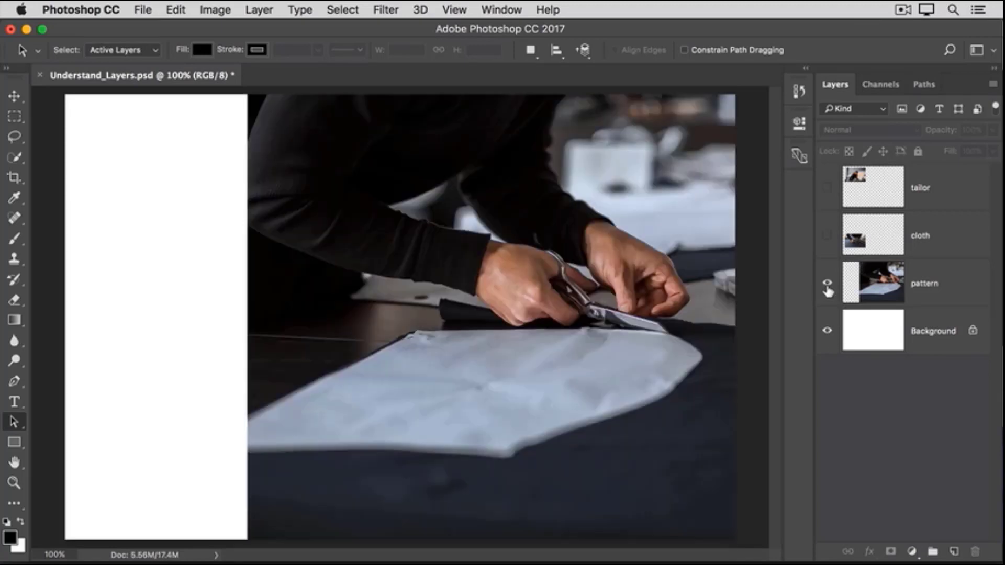
{"action": "left_click", "coordinate": [827, 236]}
{"action": "left_click", "coordinate": [826, 188]}
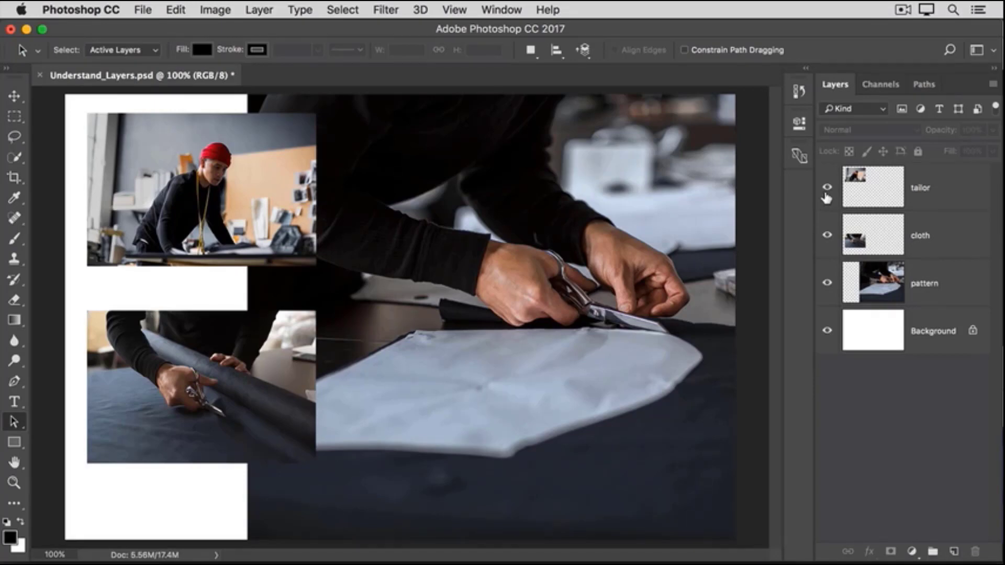
{"action": "left_click", "coordinate": [827, 189], "text": "alt"}
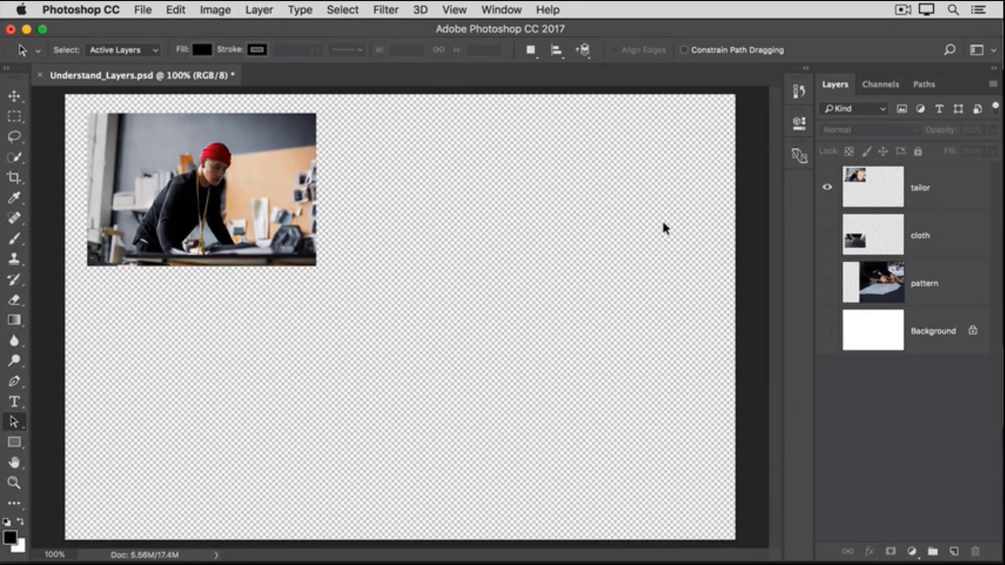
{"action": "left_click", "coordinate": [828, 188], "text": "alt"}
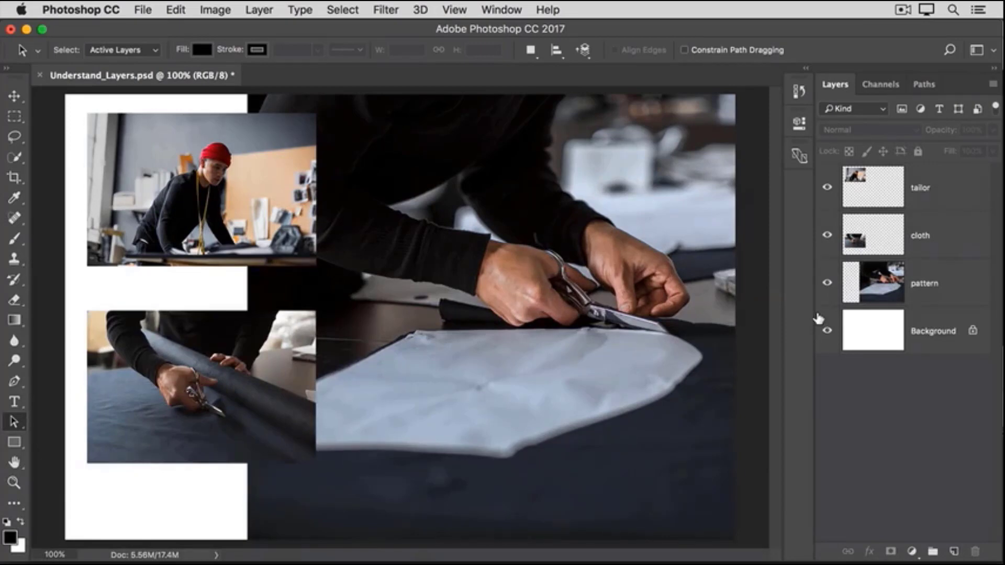
Step: Move the cloth layer's photo slightly down the canvas with the Move tool
{"action": "left_click", "coordinate": [947, 242]}
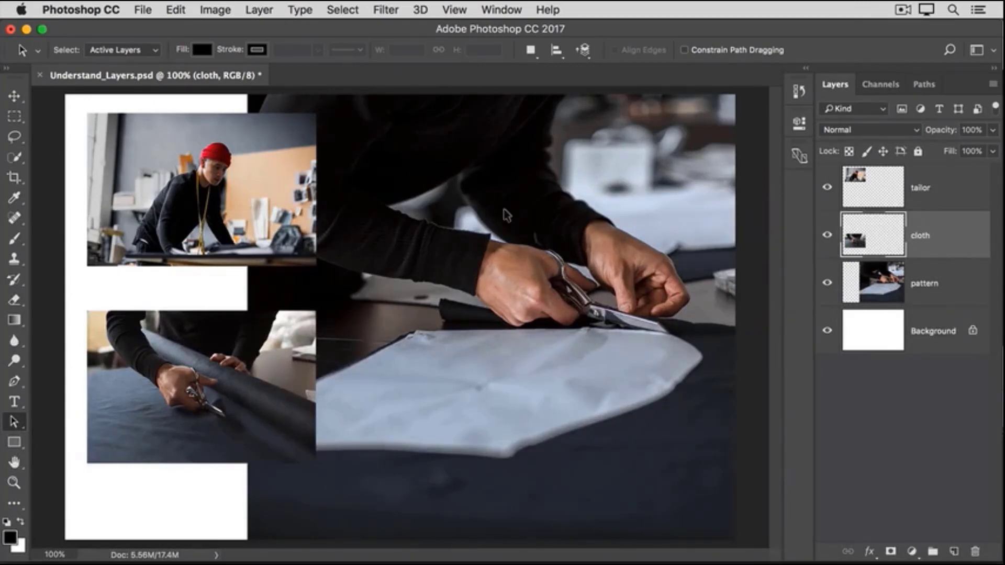
{"action": "left_click", "coordinate": [14, 95]}
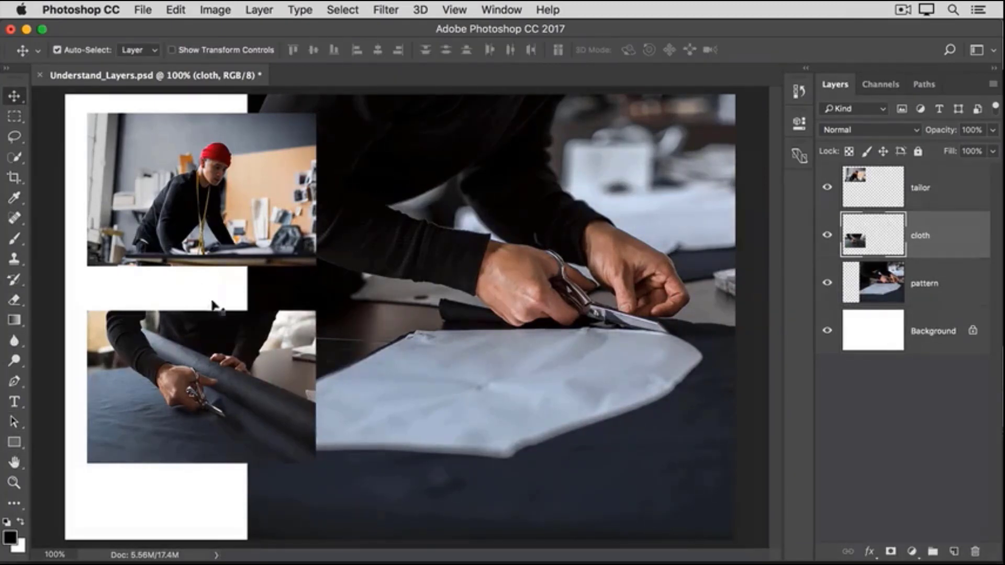
{"action": "left_click_drag", "start_coordinate": [244, 365], "coordinate": [244, 382]}
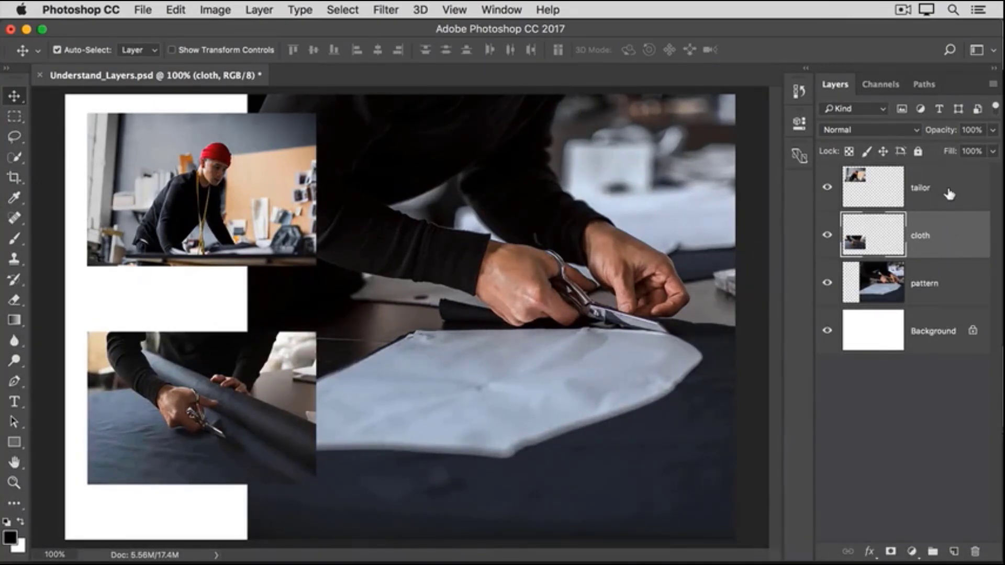
Step: Add the tailor layer to the cloth selection and move both photos slightly down together
{"action": "key", "text": "super"}
{"action": "left_click", "coordinate": [949, 194], "text": "super"}
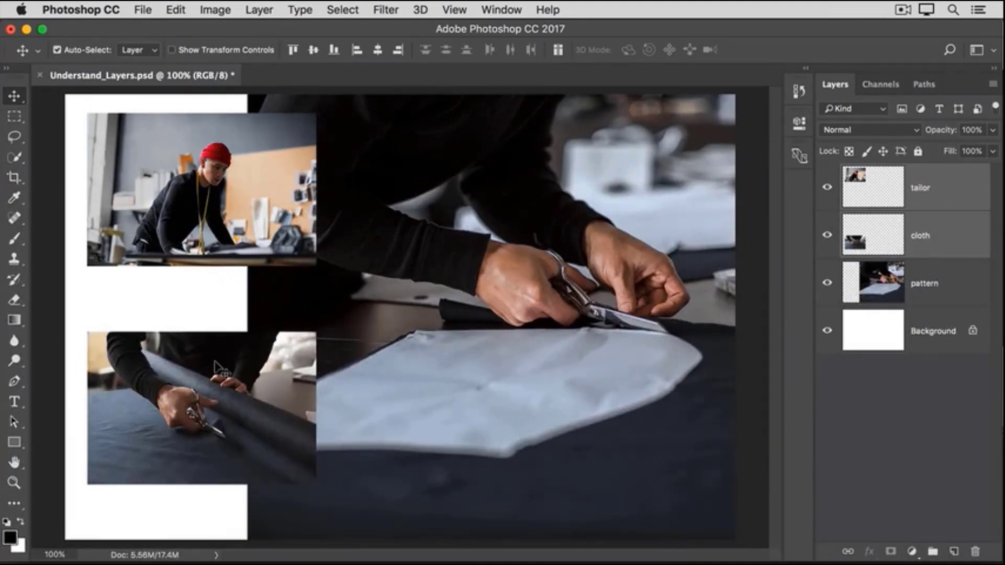
{"action": "left_click_drag", "start_coordinate": [214, 361], "coordinate": [215, 373]}
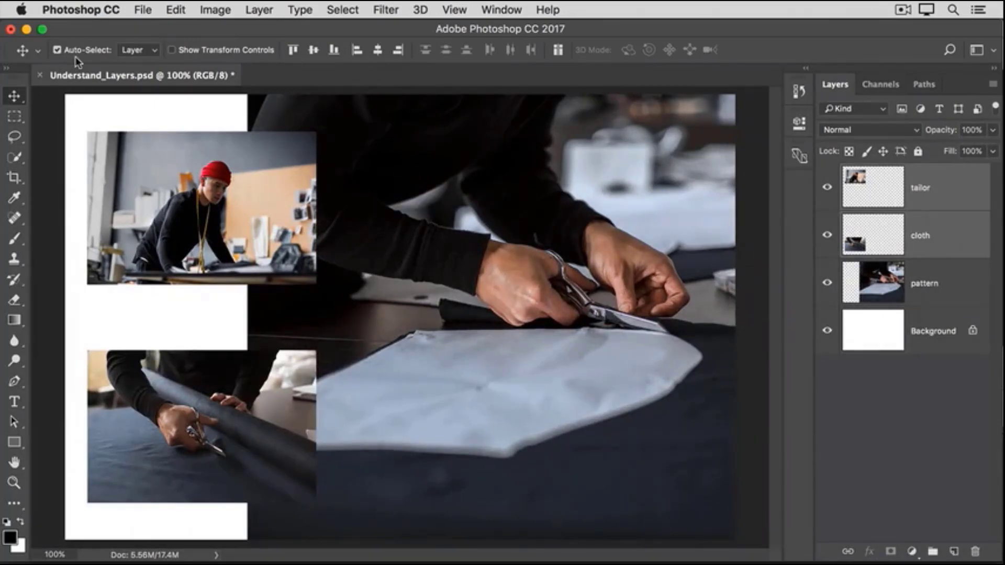
Step: Select the pattern layer through its photo on the canvas and turn off Auto-Select for the Move tool
{"action": "left_click", "coordinate": [539, 205]}
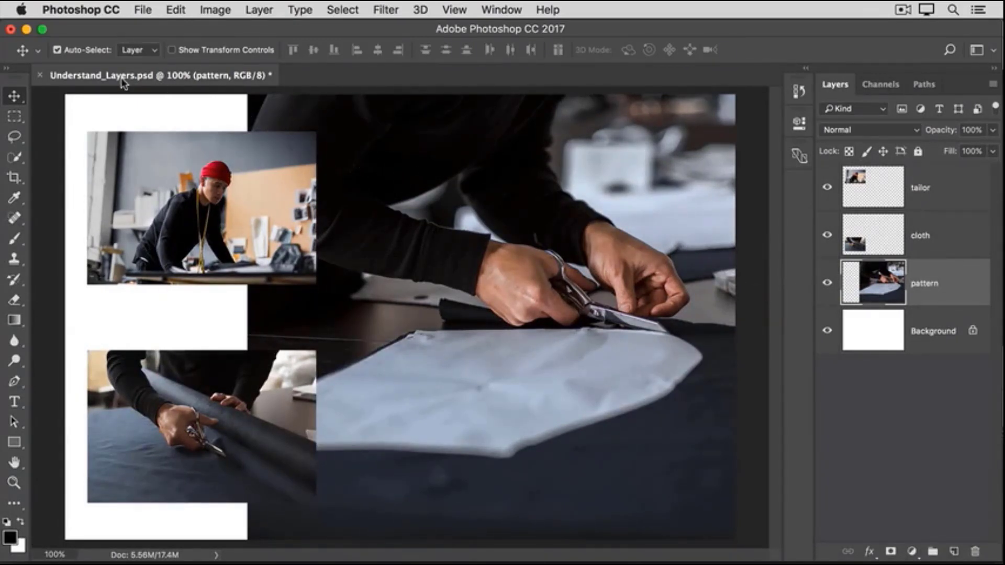
{"action": "left_click", "coordinate": [57, 50]}
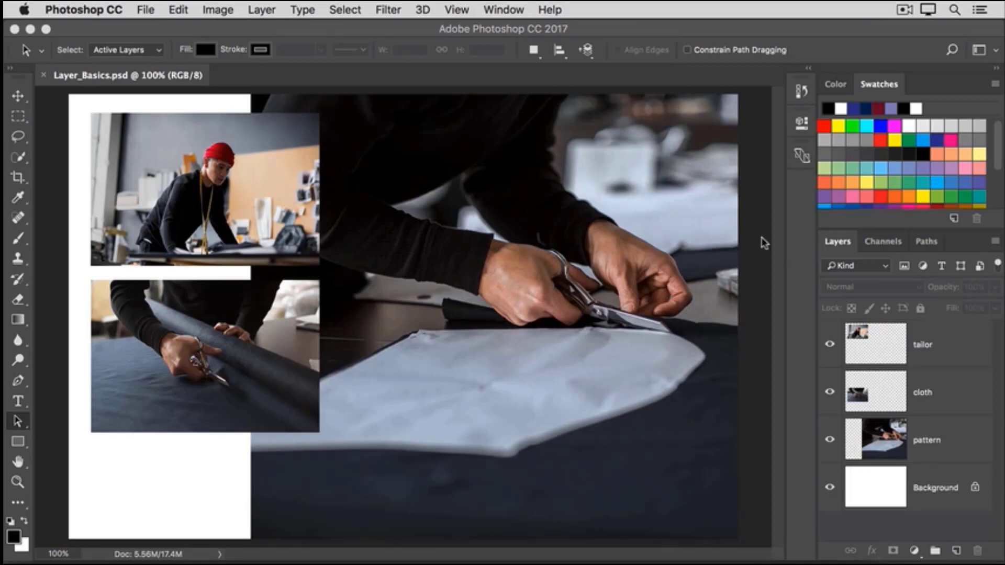
Step: Move the tailor layer of Layer_Basics.psd below the pattern layer, directly above Background
{"action": "left_click", "coordinate": [955, 350]}
{"action": "left_click", "coordinate": [956, 355]}
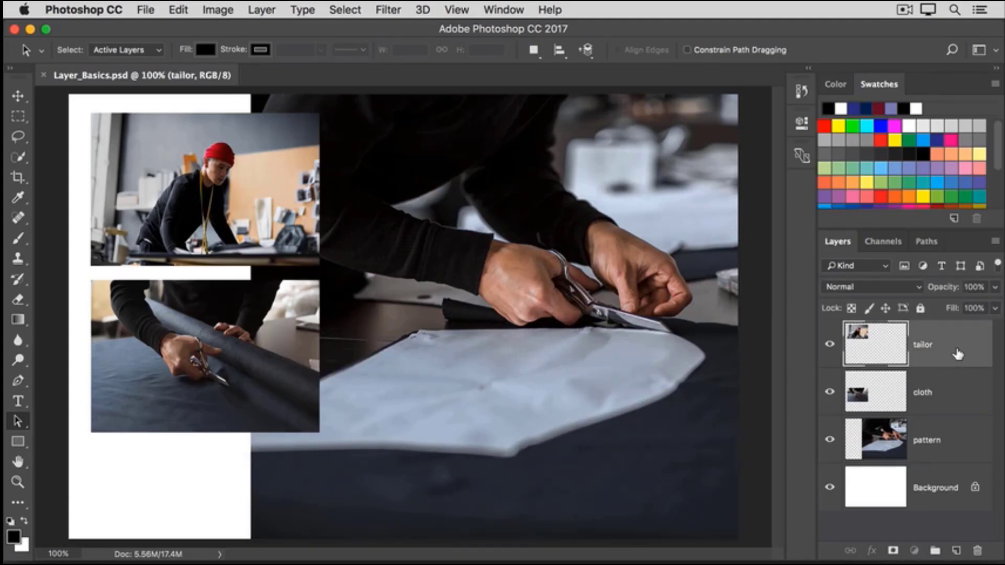
{"action": "left_click_drag", "start_coordinate": [957, 354], "coordinate": [958, 456]}
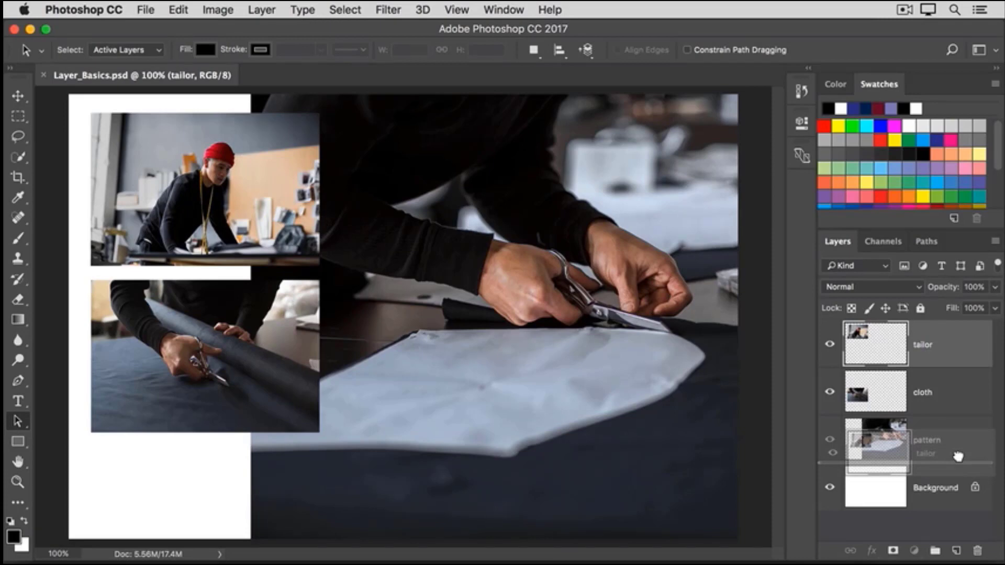
{"action": "left_click_drag", "start_coordinate": [957, 456], "coordinate": [958, 457]}
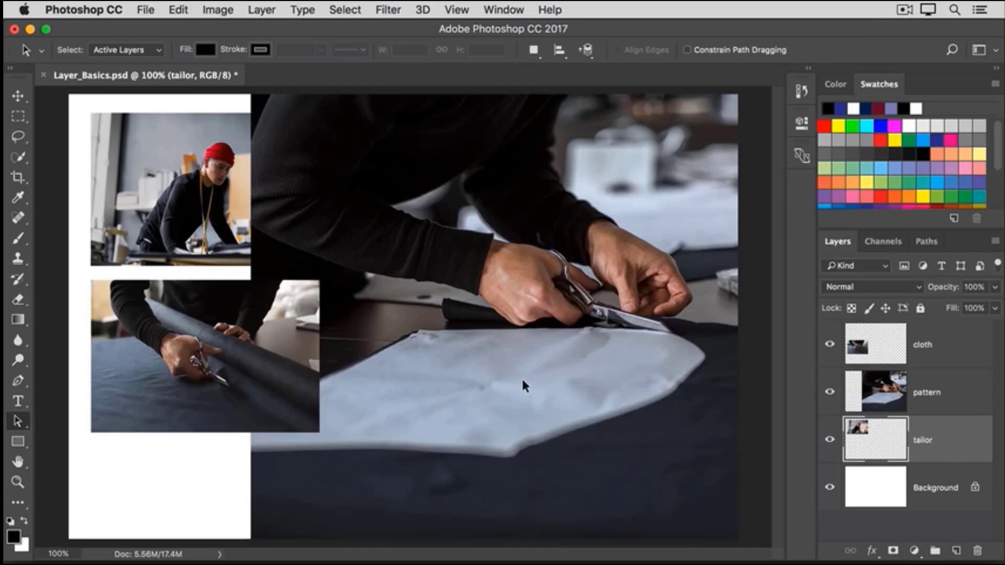
Step: Create a new layer directly above the pattern layer and name it paint
{"action": "left_click", "coordinate": [967, 398]}
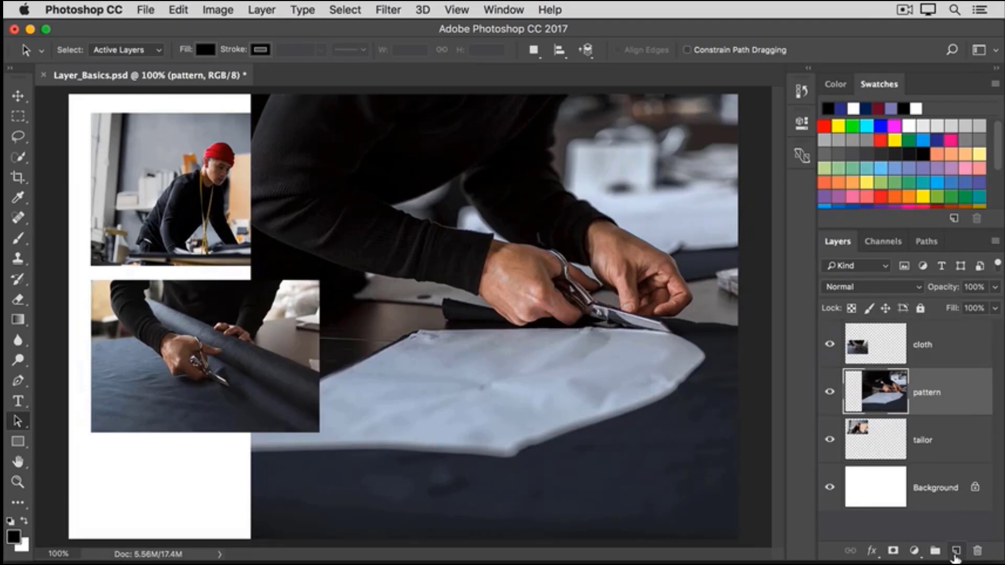
{"action": "left_click", "coordinate": [955, 554]}
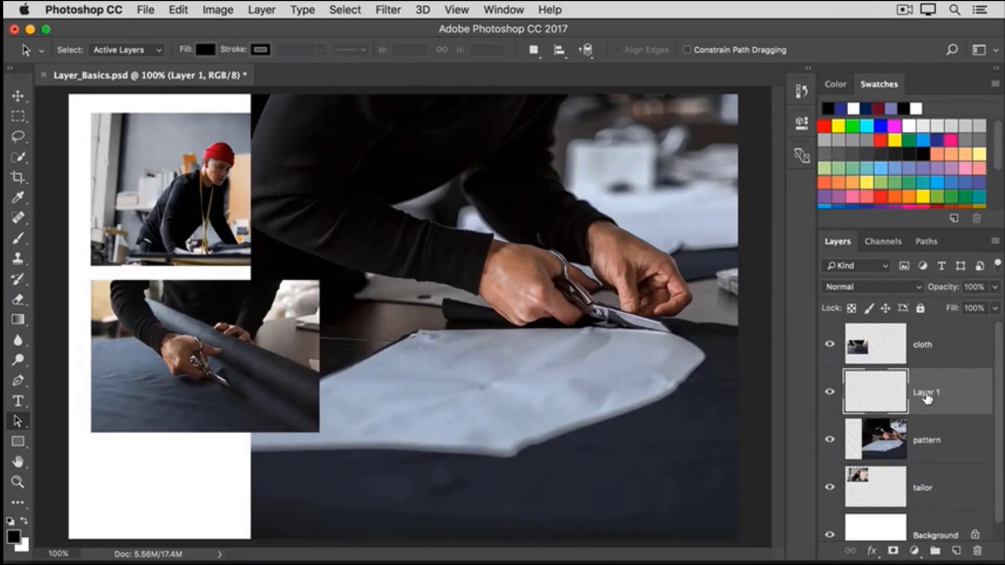
{"action": "double_click", "coordinate": [925, 394]}
{"action": "type", "text": "paint"}
{"action": "key", "text": "Return"}
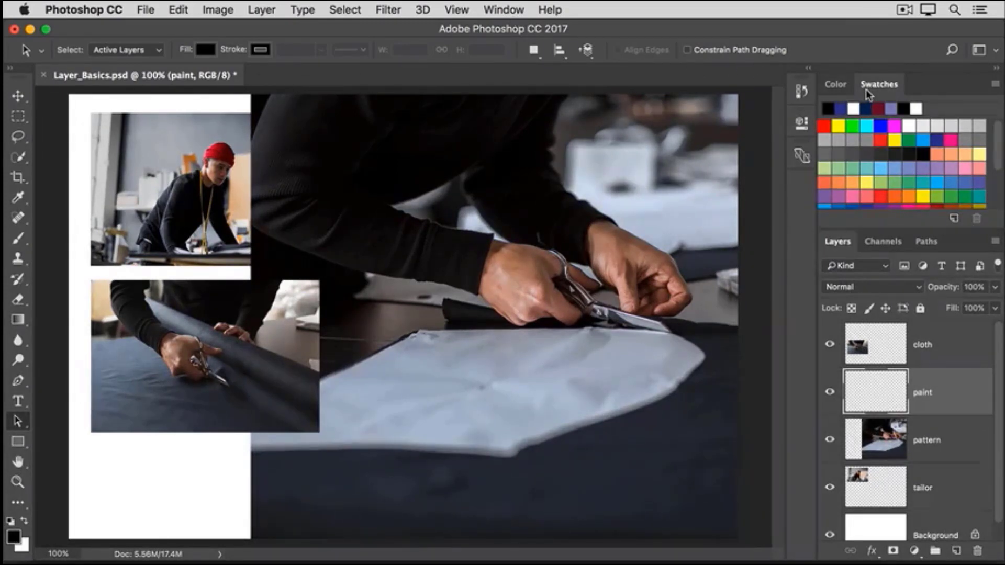
Step: Paint a dark blue area over the white pattern piece on the paint layer with a 114 px brush
{"action": "left_click", "coordinate": [842, 109]}
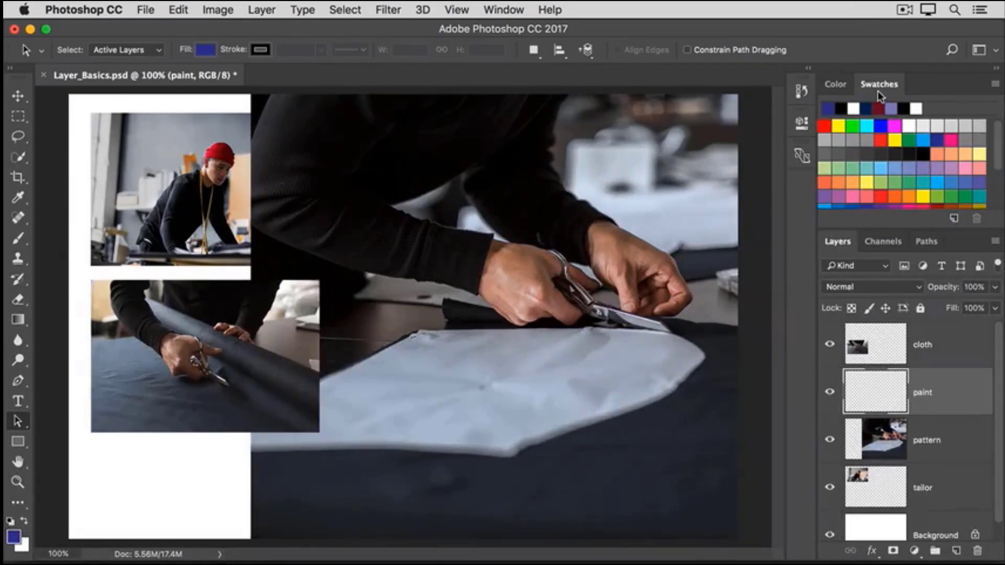
{"action": "left_click", "coordinate": [17, 243]}
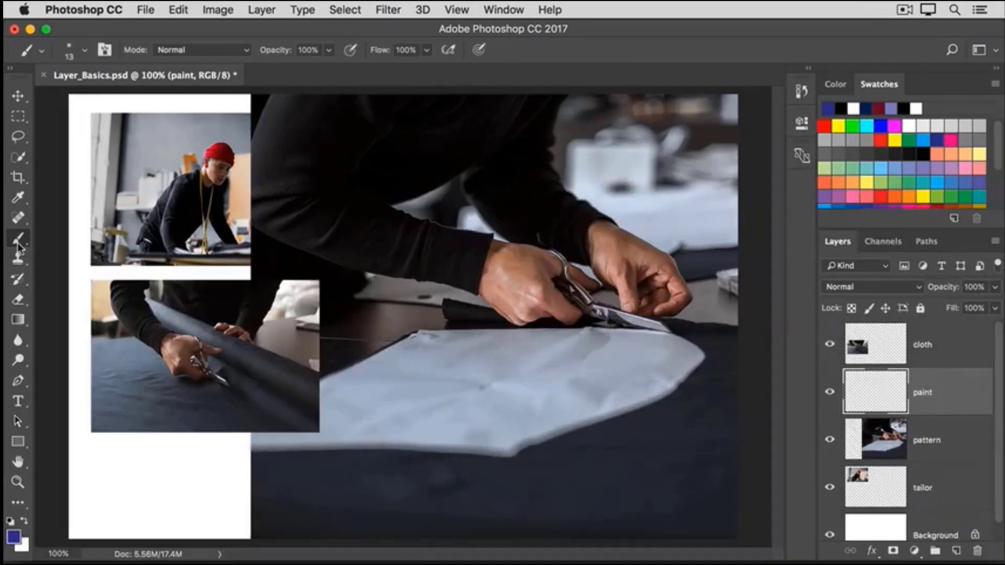
{"action": "left_click", "coordinate": [85, 51]}
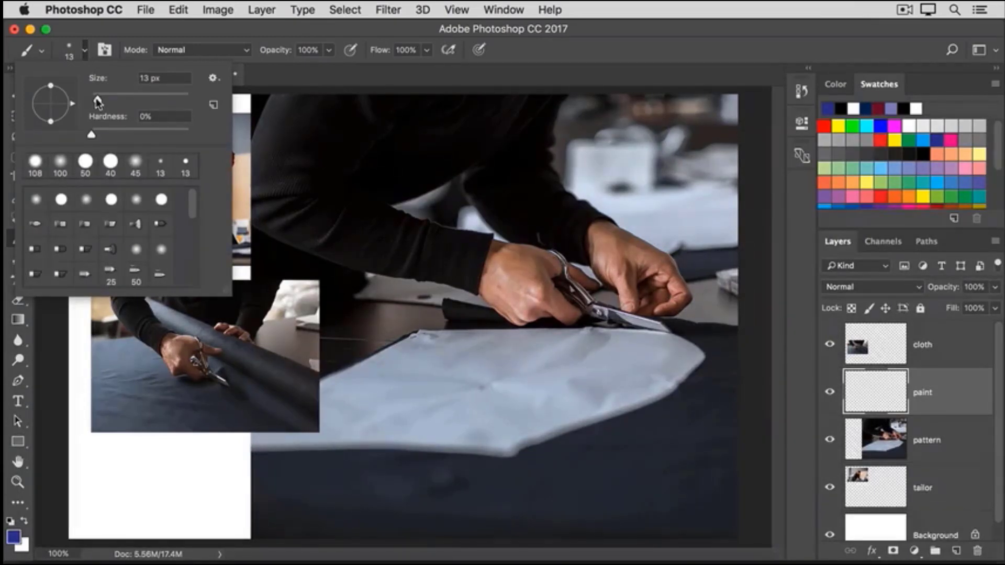
{"action": "left_click_drag", "start_coordinate": [98, 102], "coordinate": [145, 104]}
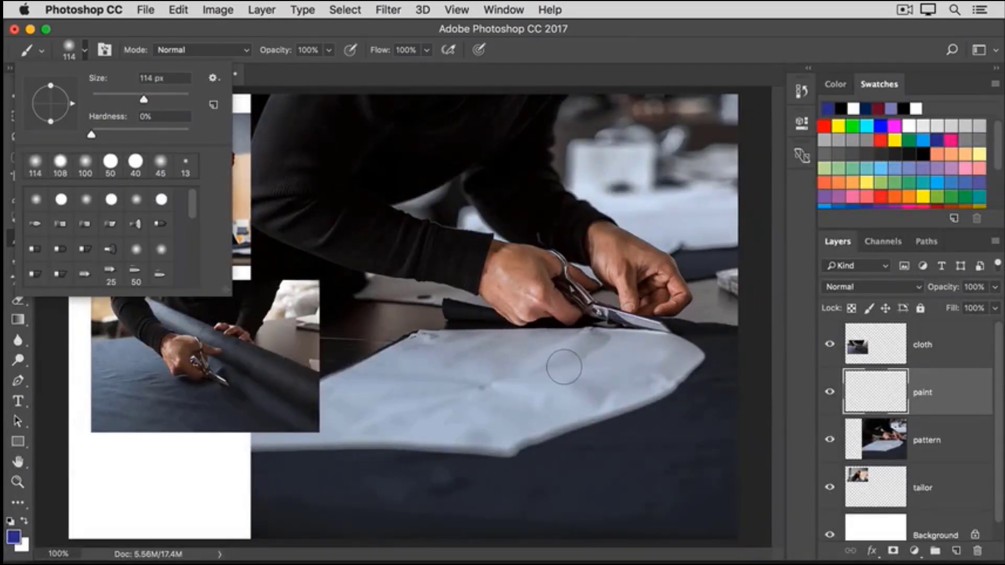
{"action": "mouse_move", "coordinate": [579, 359]}
{"action": "left_mouse_down"}
{"action": "mouse_move", "coordinate": [469, 364]}
{"action": "mouse_move", "coordinate": [601, 375]}
{"action": "mouse_move", "coordinate": [484, 392]}
{"action": "mouse_move", "coordinate": [424, 387]}
{"action": "mouse_move", "coordinate": [466, 399]}
{"action": "mouse_move", "coordinate": [395, 402]}
{"action": "mouse_move", "coordinate": [439, 370]}
{"action": "mouse_move", "coordinate": [510, 405]}
{"action": "mouse_move", "coordinate": [450, 405]}
{"action": "mouse_move", "coordinate": [532, 400]}
{"action": "left_mouse_up"}
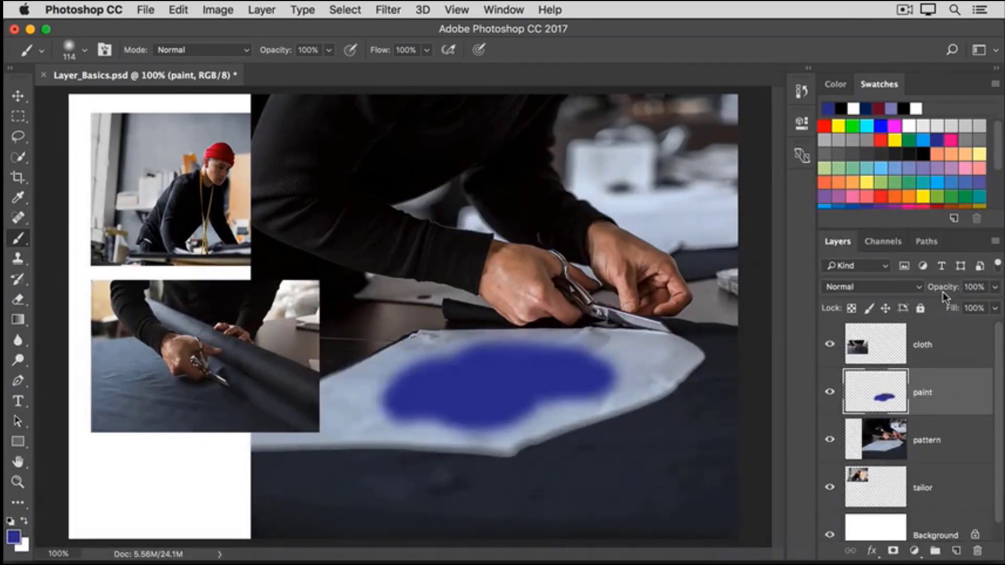
Step: Lower the paint layer's opacity to 58%
{"action": "left_click", "coordinate": [995, 289]}
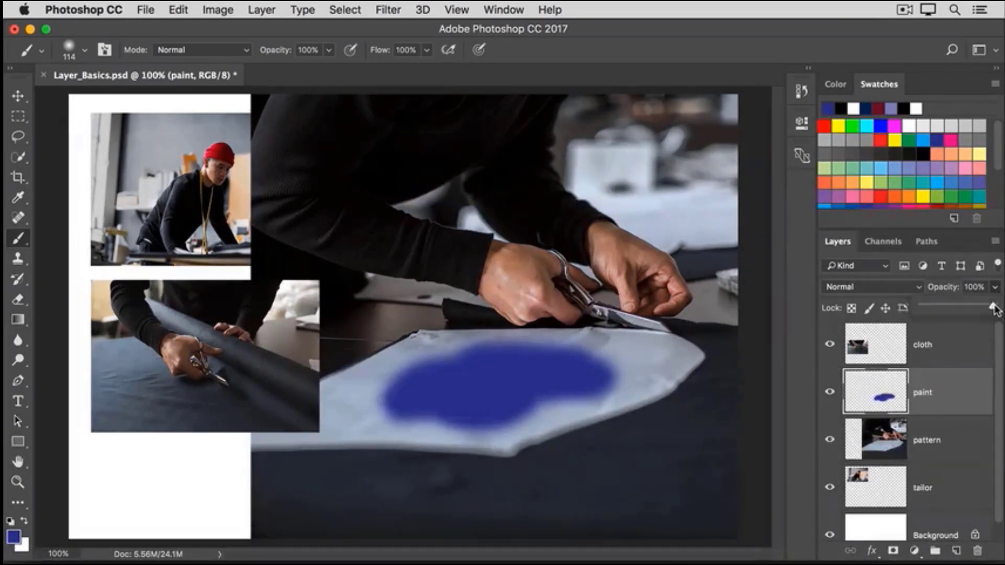
{"action": "left_click_drag", "start_coordinate": [994, 309], "coordinate": [963, 310]}
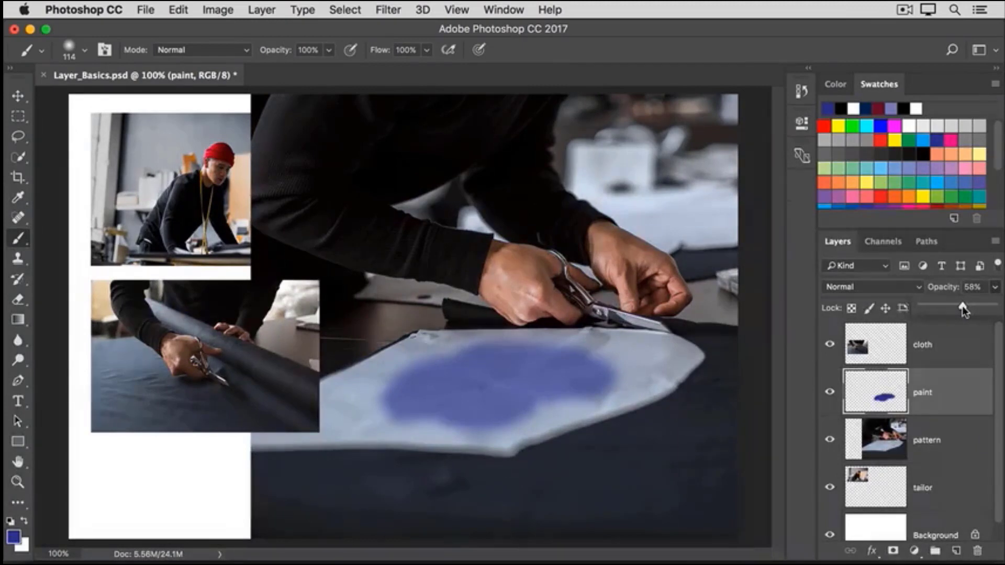
{"action": "left_click", "coordinate": [805, 308]}
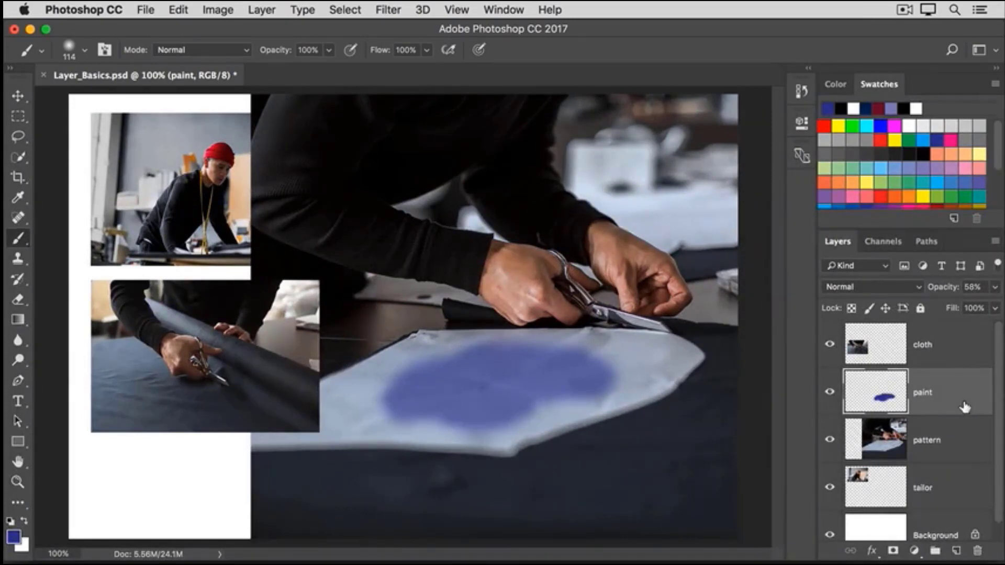
Step: Delete the paint layer and view the available layer commands, including Duplicate Layer, without choosing one
{"action": "key", "text": "Delete"}
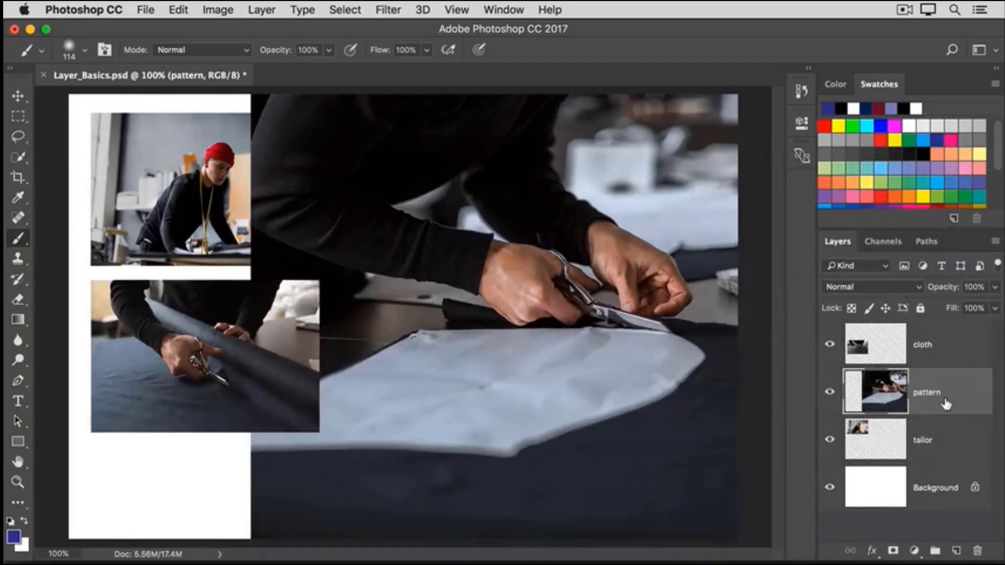
{"action": "left_click", "coordinate": [994, 243]}
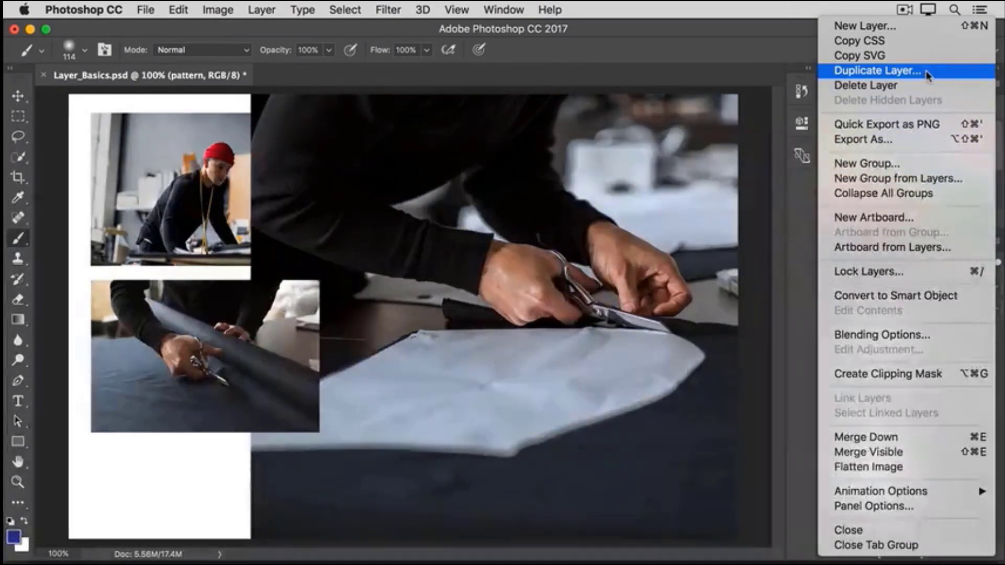
{"action": "left_click", "coordinate": [771, 56]}
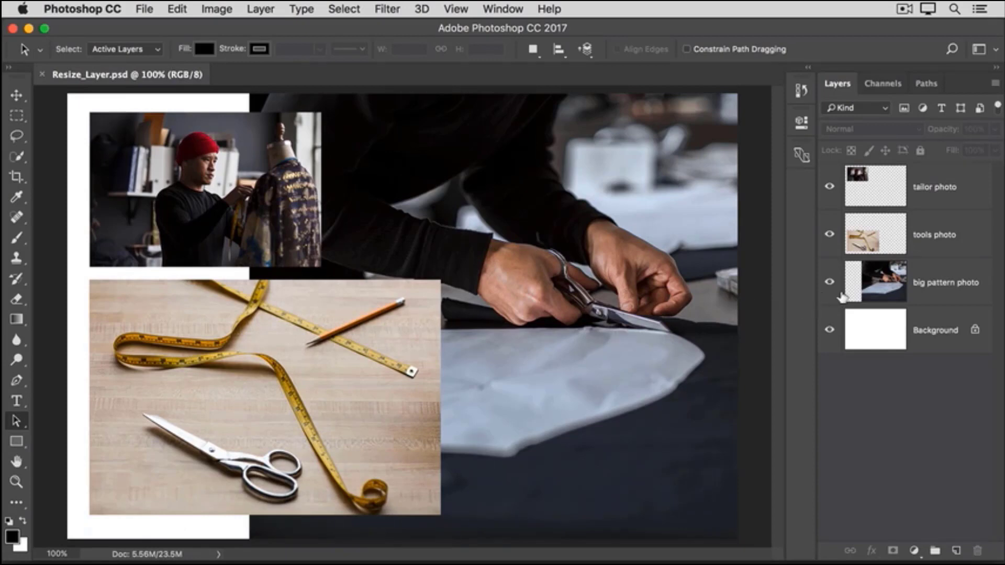
Step: Scale the tools photo layer proportionally to about 65.5% from its lower-right corner, matching the tailor photo's width
{"action": "left_click", "coordinate": [960, 245]}
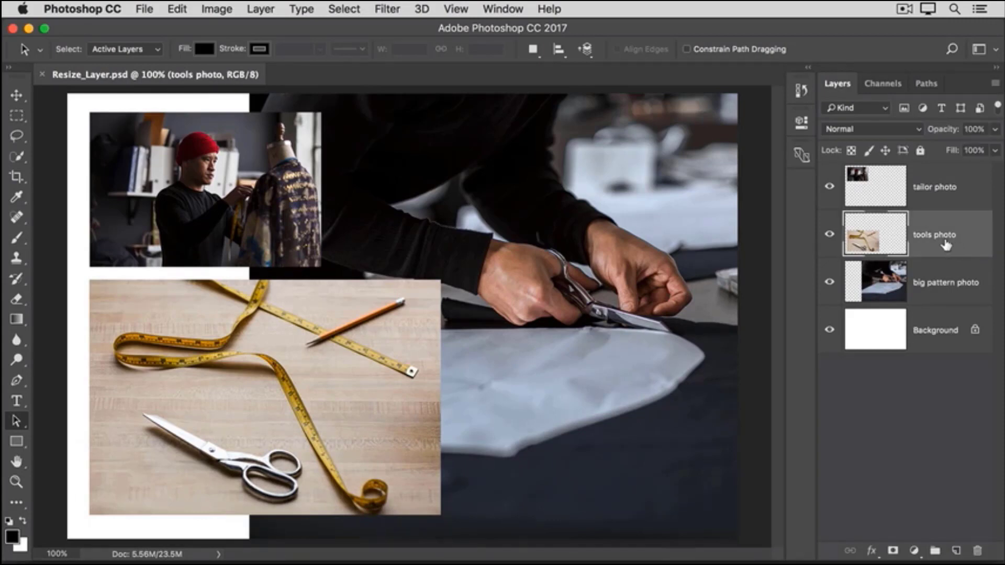
{"action": "left_click", "coordinate": [178, 10]}
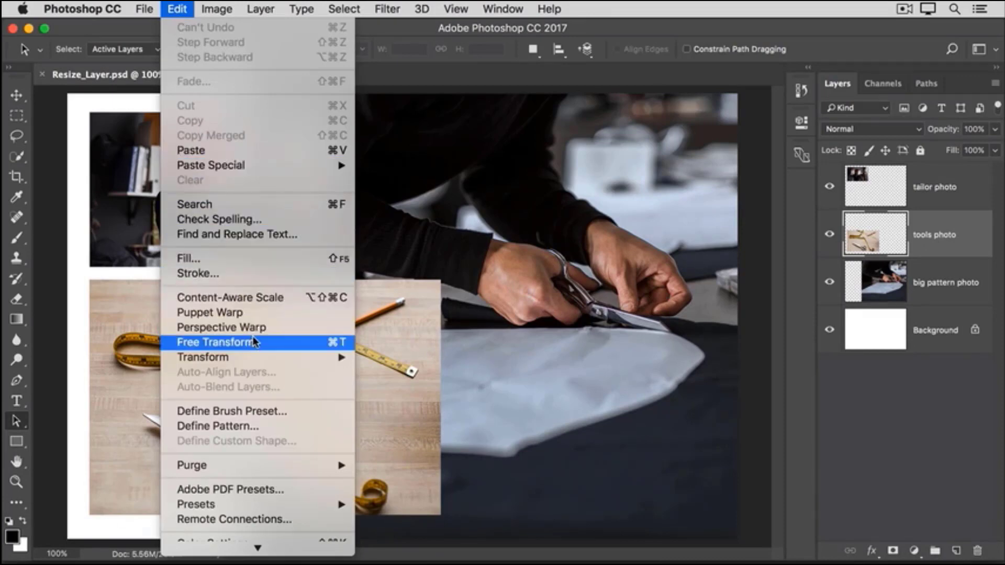
{"action": "left_click", "coordinate": [264, 342]}
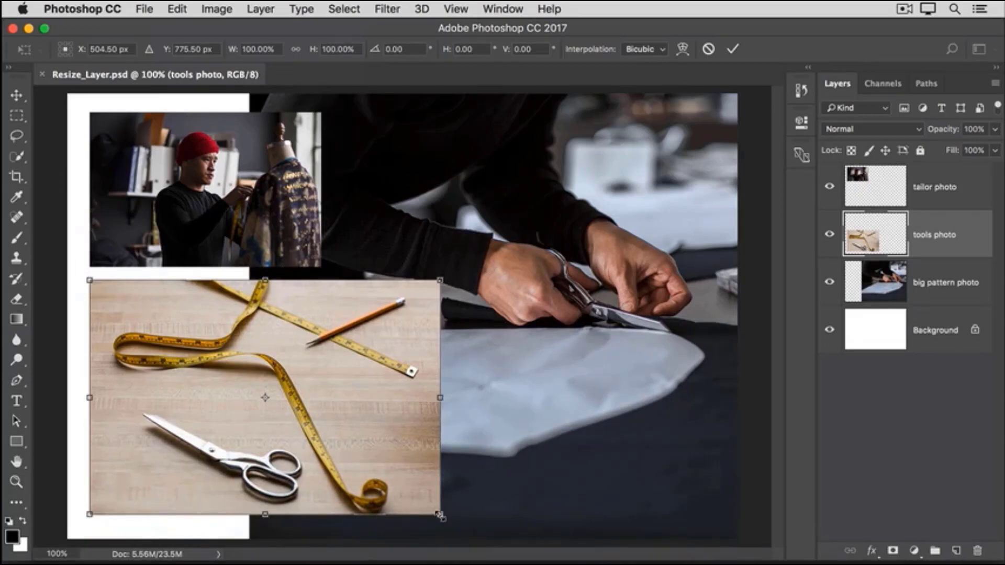
{"action": "left_click_drag", "start_coordinate": [439, 515], "coordinate": [323, 426]}
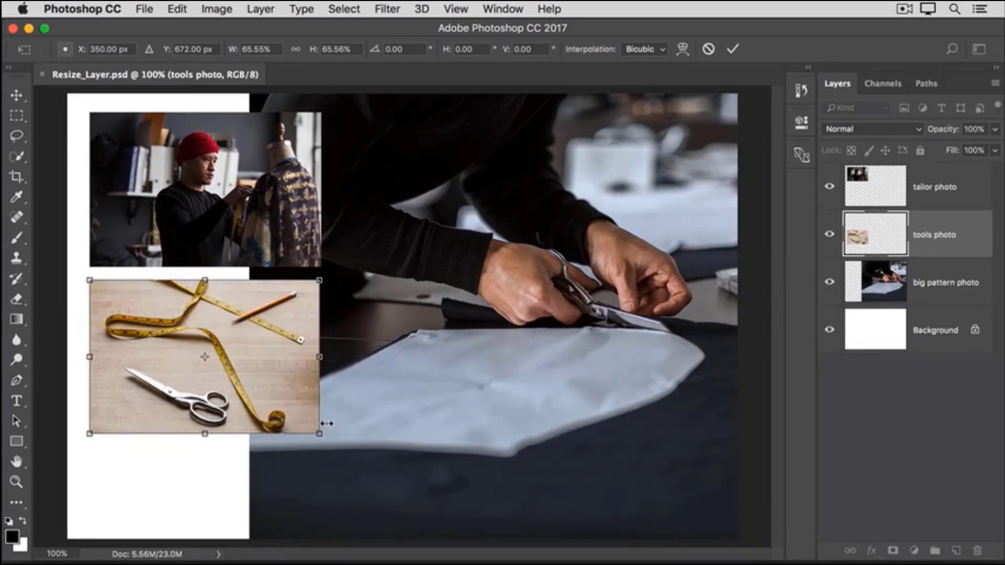
{"action": "left_click", "coordinate": [732, 50]}
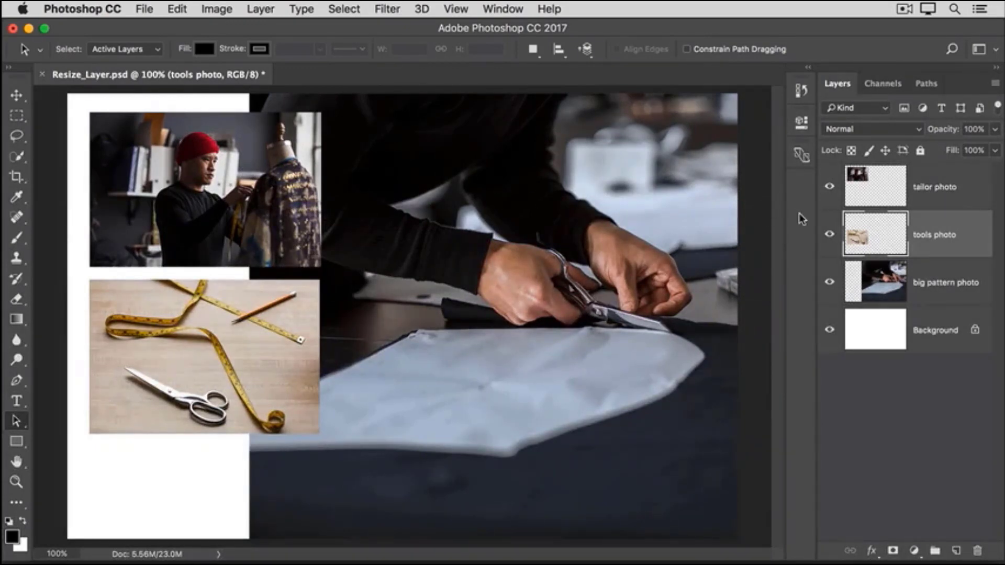
Step: Scale the tailor photo and tools photo layers together to about 63.5% so they fit within the white strip
{"action": "left_click", "coordinate": [975, 203], "text": "shift"}
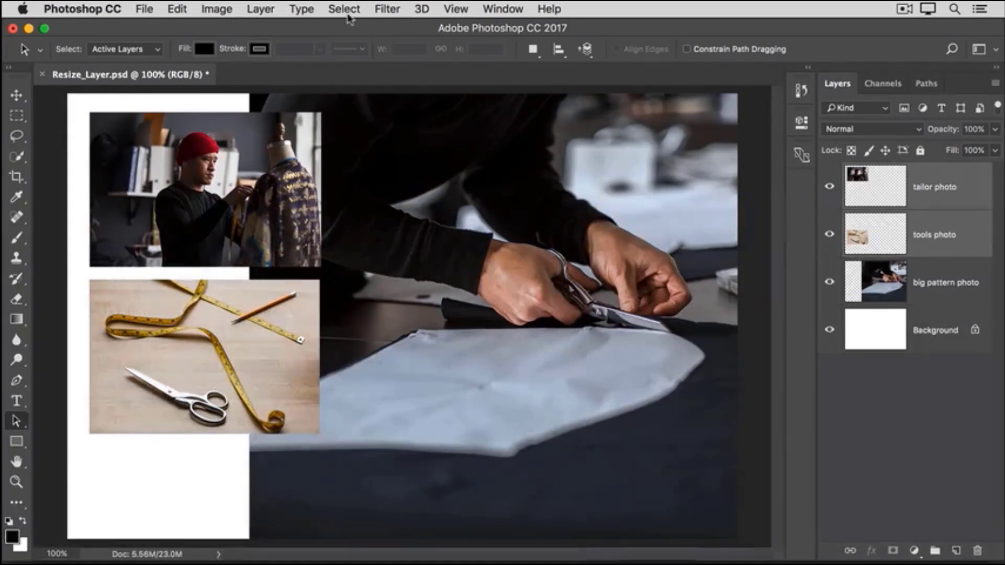
{"action": "left_click", "coordinate": [177, 9]}
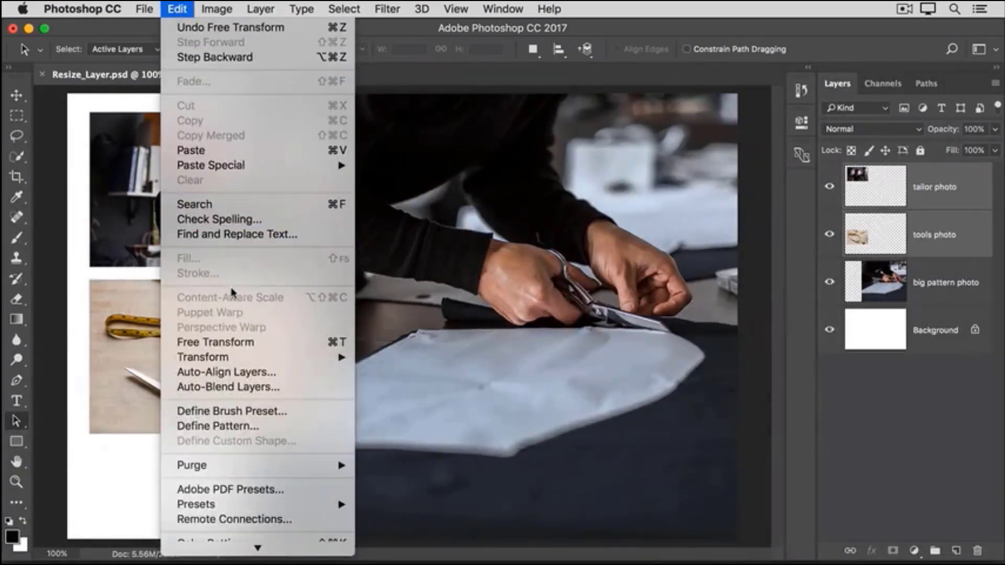
{"action": "left_click", "coordinate": [259, 345]}
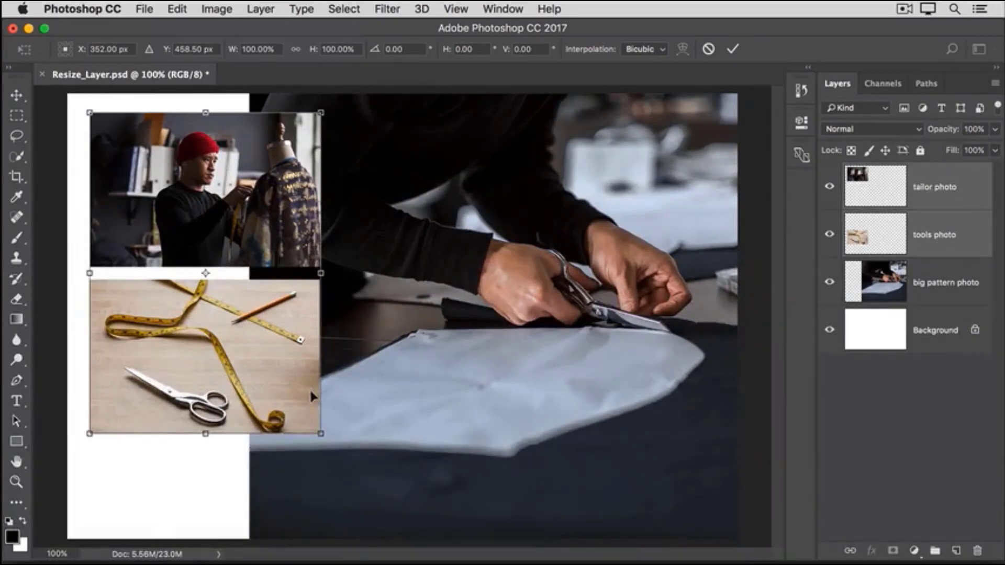
{"action": "left_click_drag", "start_coordinate": [321, 437], "coordinate": [234, 317]}
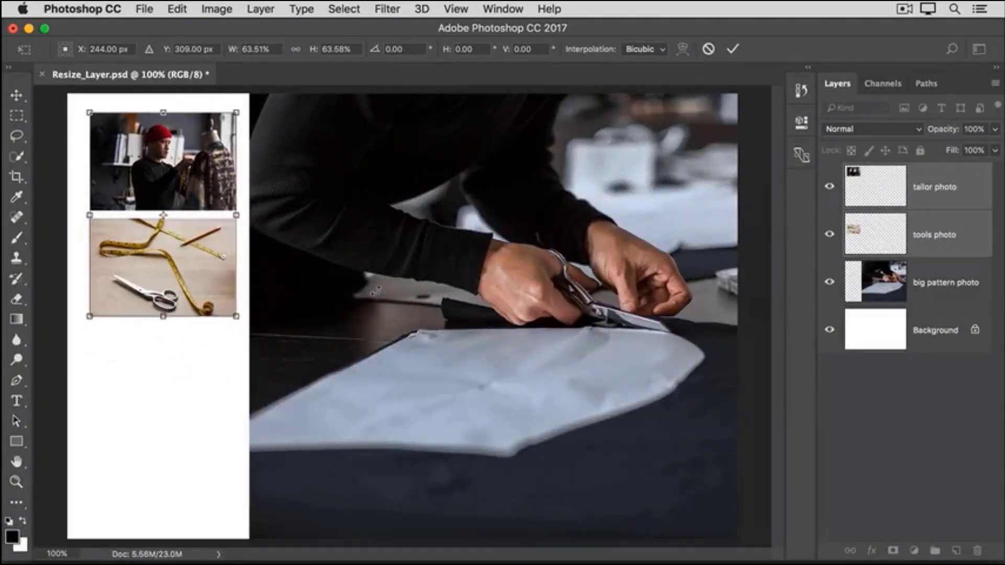
{"action": "left_click", "coordinate": [732, 49]}
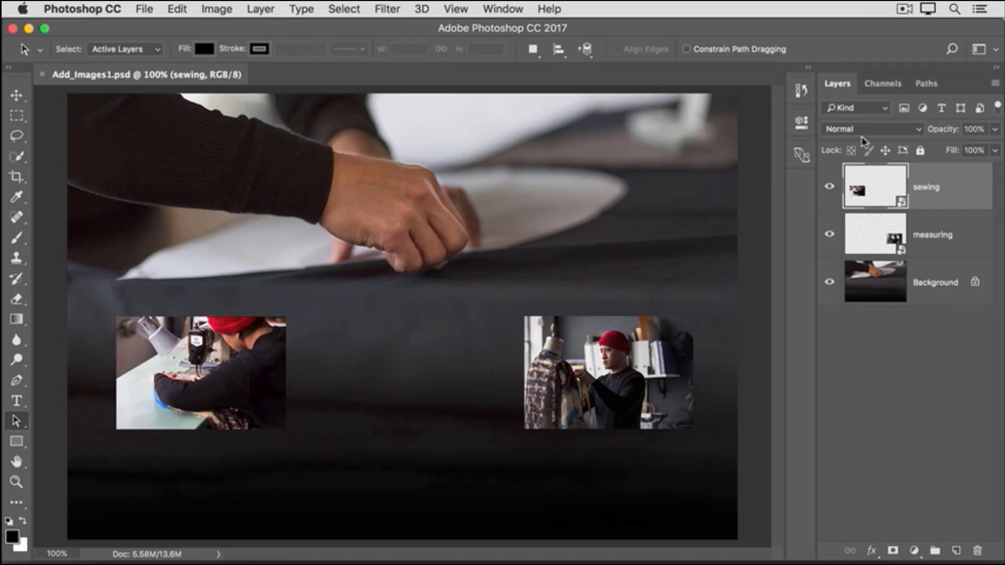
Step: Place Add_Images2.jpg as an embedded image directly above the Background layer
{"action": "left_click", "coordinate": [944, 269]}
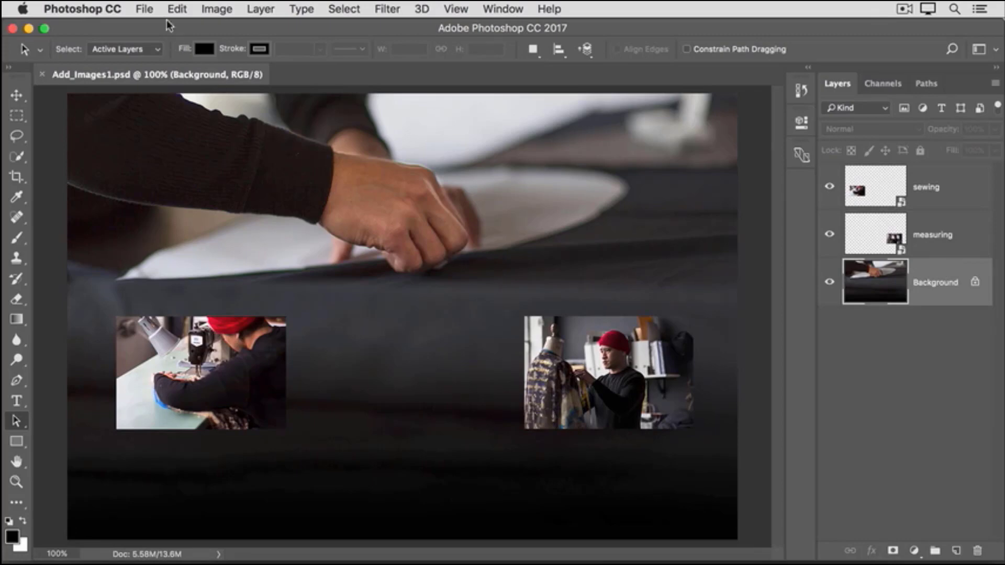
{"action": "left_click", "coordinate": [145, 11]}
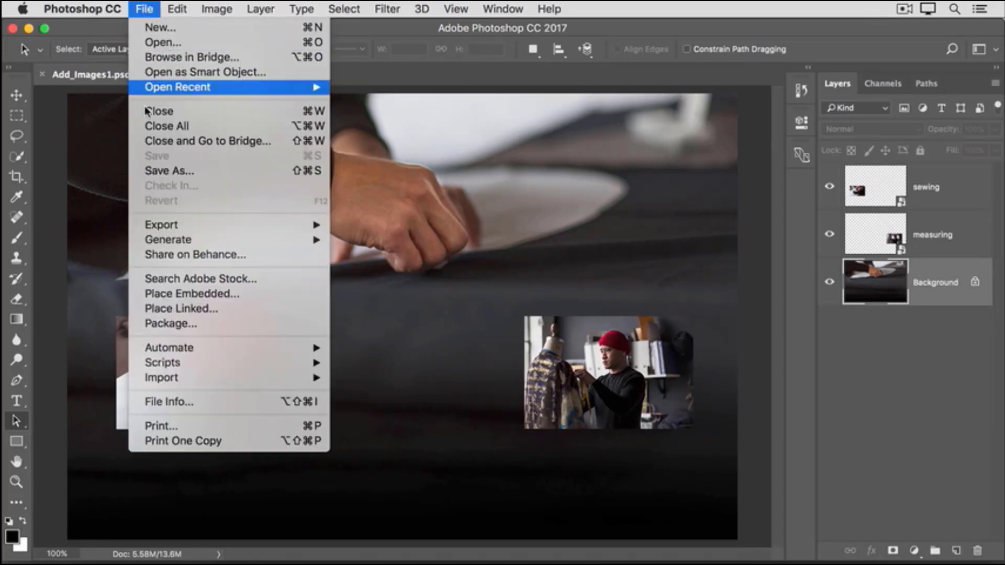
{"action": "left_click", "coordinate": [250, 295]}
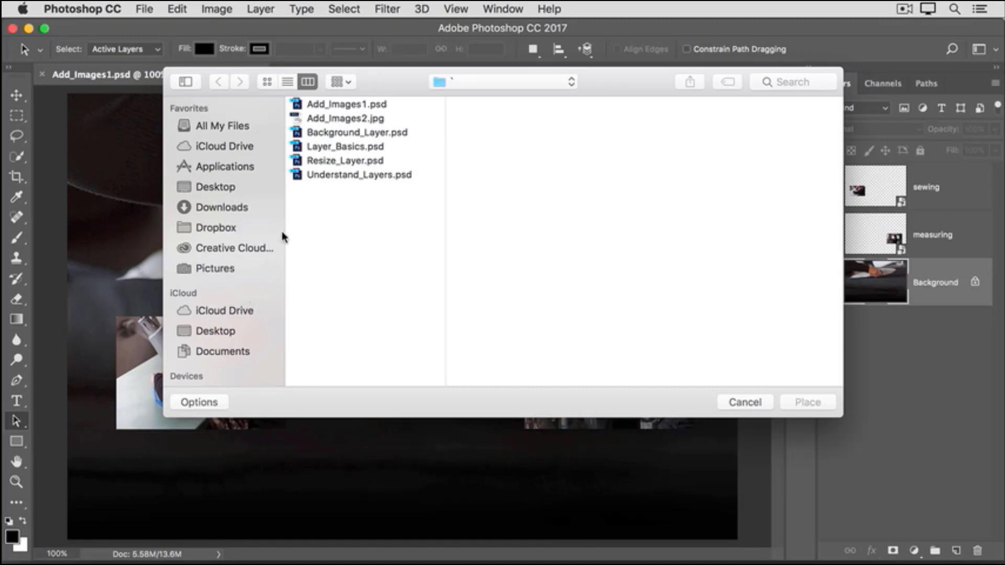
{"action": "left_click", "coordinate": [366, 121]}
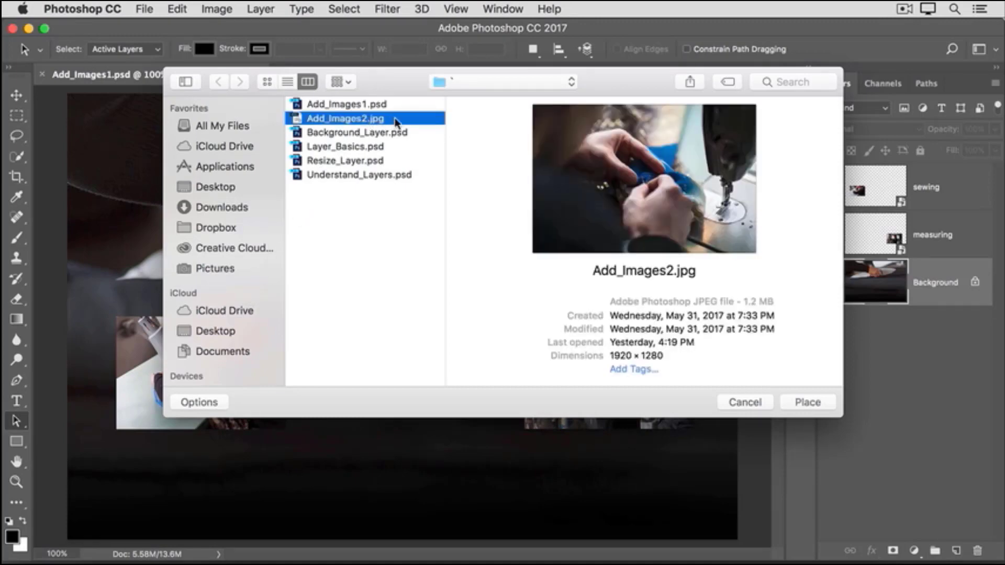
{"action": "left_click", "coordinate": [795, 403]}
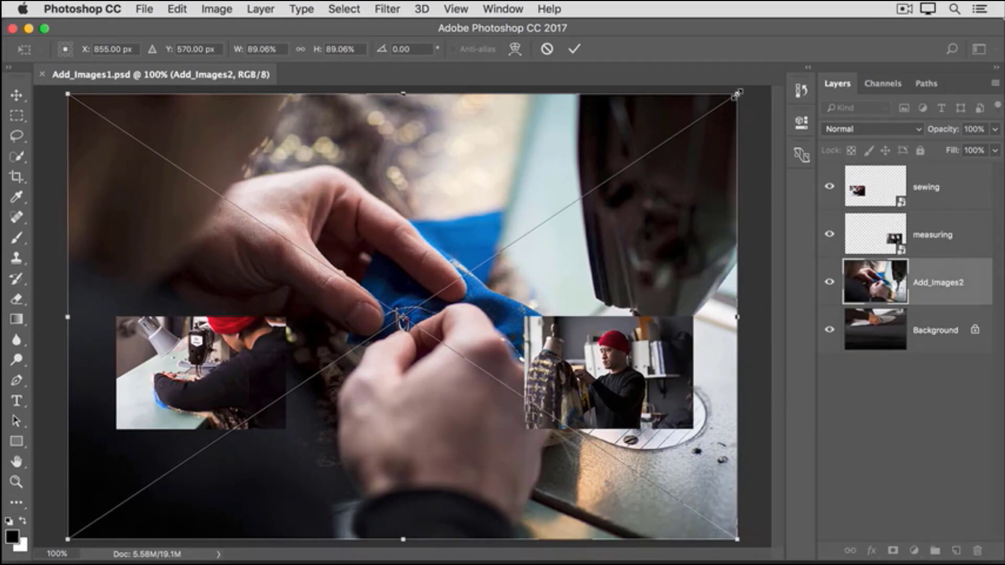
Step: Scale the placed Add_Images2 image to about 22.6% and center it between the sewing and measuring photos, aligned with their top edges
{"action": "left_click_drag", "start_coordinate": [737, 94], "coordinate": [349, 490]}
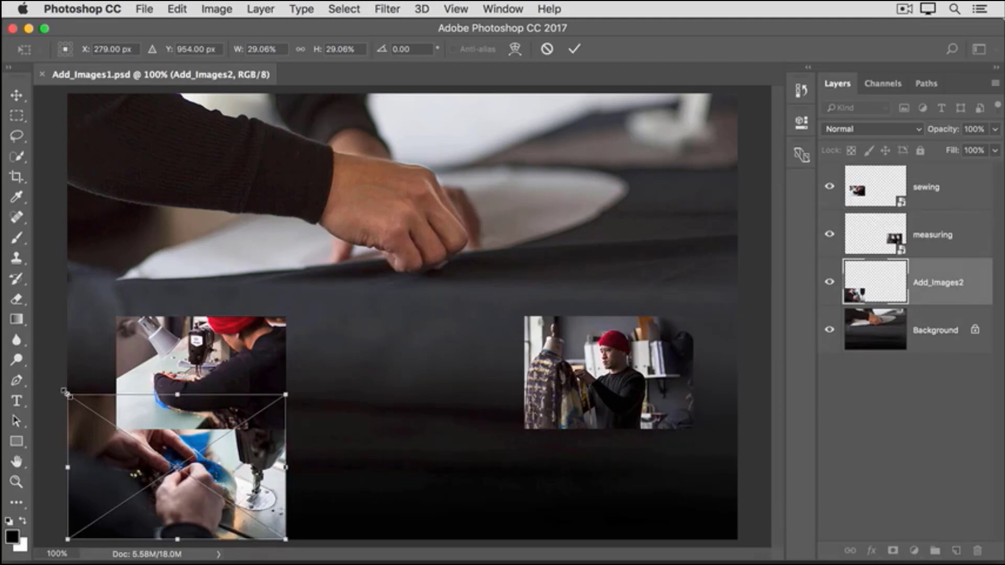
{"action": "left_click_drag", "start_coordinate": [65, 393], "coordinate": [117, 420]}
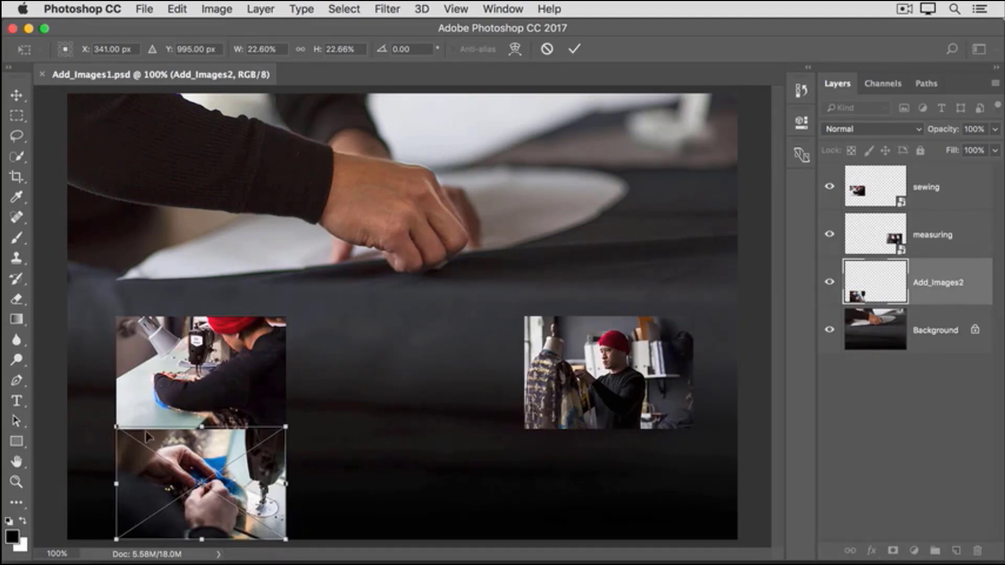
{"action": "left_click_drag", "start_coordinate": [210, 450], "coordinate": [392, 351]}
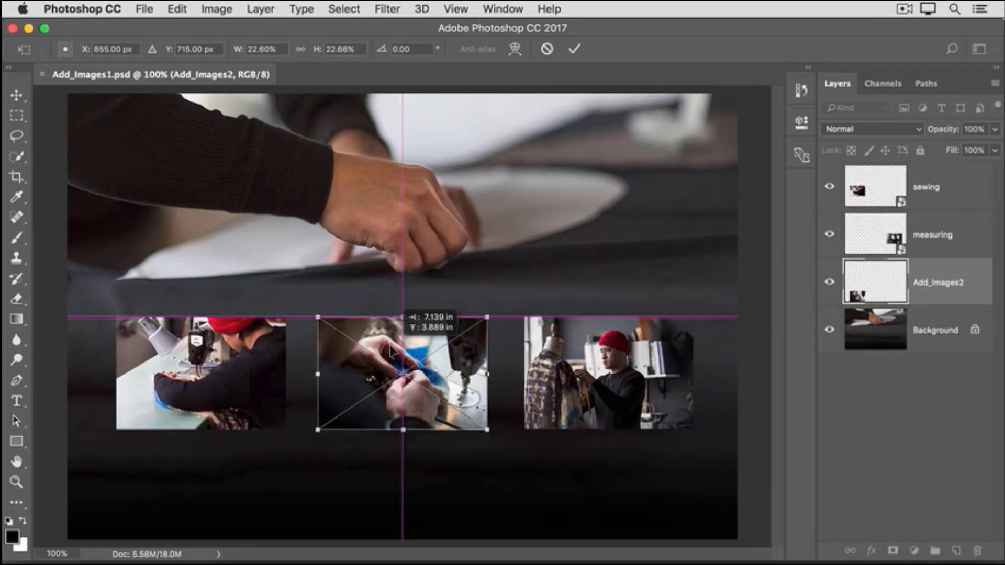
{"action": "left_click_drag", "start_coordinate": [392, 352], "coordinate": [392, 351]}
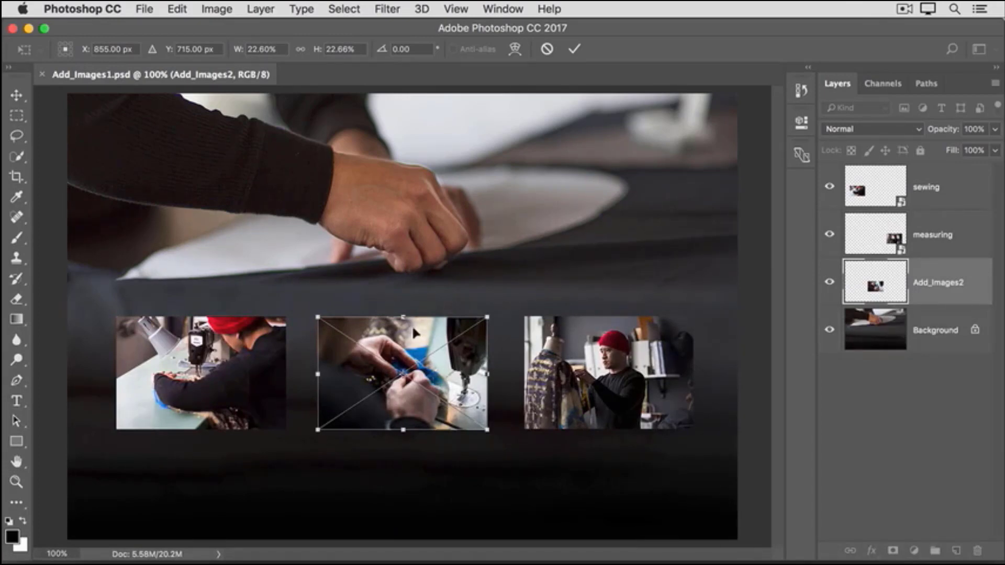
{"action": "left_click", "coordinate": [574, 48]}
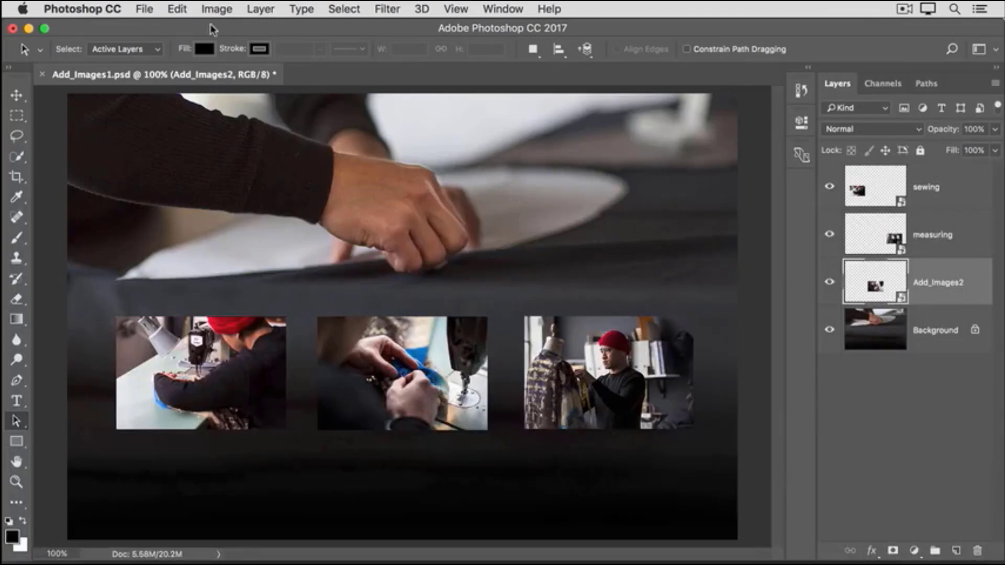
Step: Free-transform the Add_Images2 smart object again and apply the transform at its current size
{"action": "left_click", "coordinate": [178, 9]}
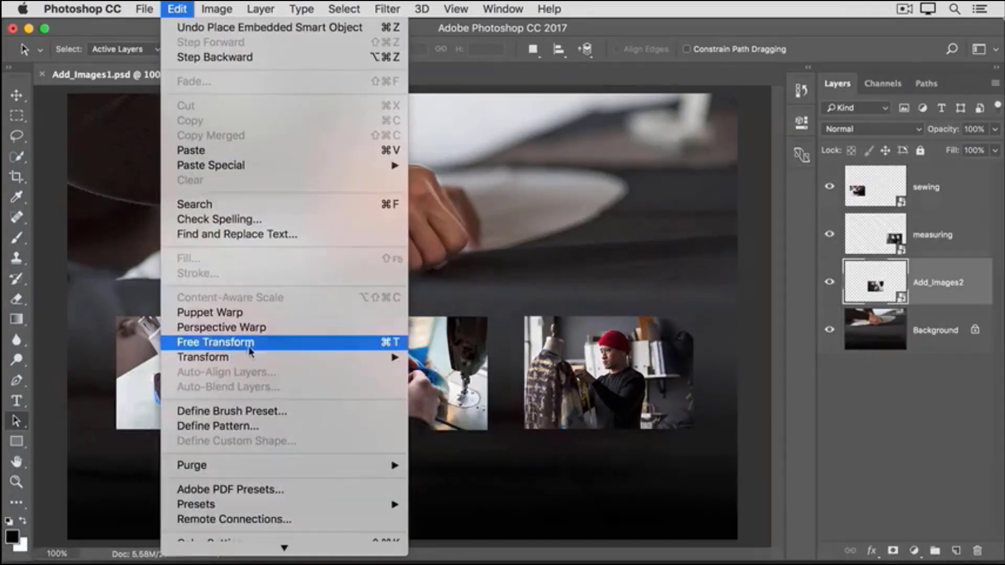
{"action": "left_click", "coordinate": [262, 343]}
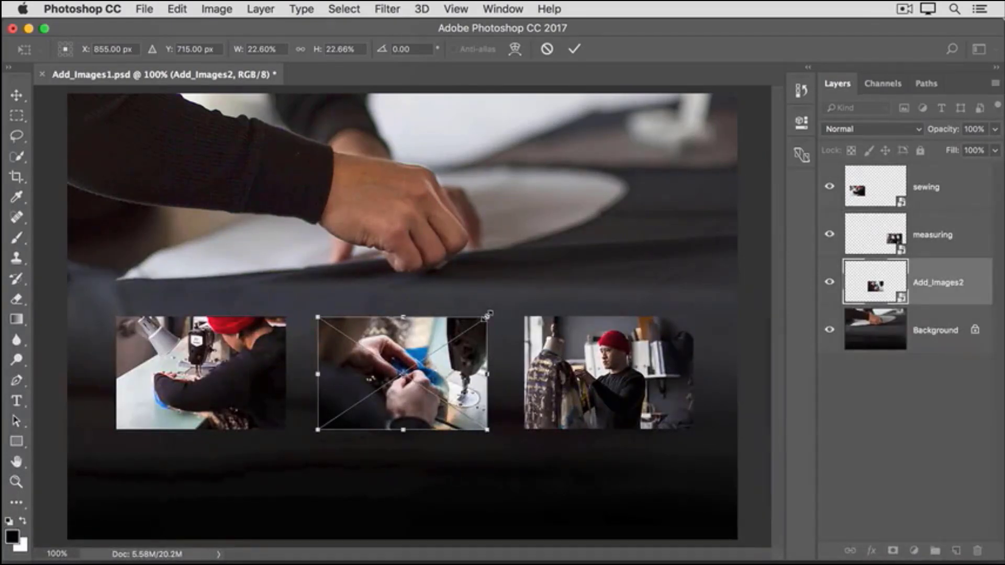
{"action": "mouse_move", "coordinate": [487, 315]}
{"action": "left_mouse_down"}
{"action": "mouse_move", "coordinate": [502, 302]}
{"action": "mouse_move", "coordinate": [491, 317]}
{"action": "left_mouse_up"}
{"action": "left_click", "coordinate": [574, 48]}
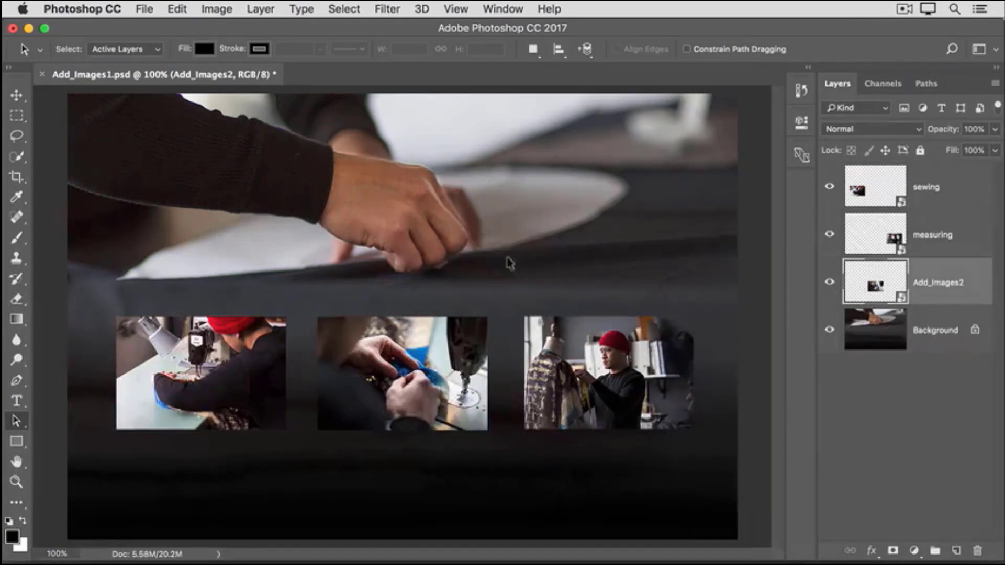
Step: Try to paint on the Add_Images2 smart object with the Brush tool and agree to rasterize it
{"action": "left_click", "coordinate": [17, 237]}
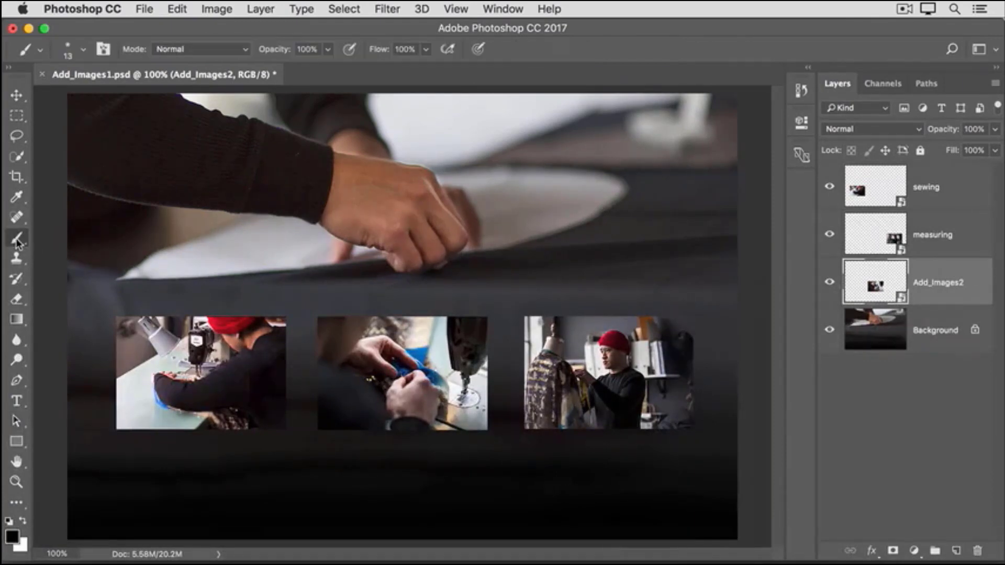
{"action": "left_click", "coordinate": [347, 332]}
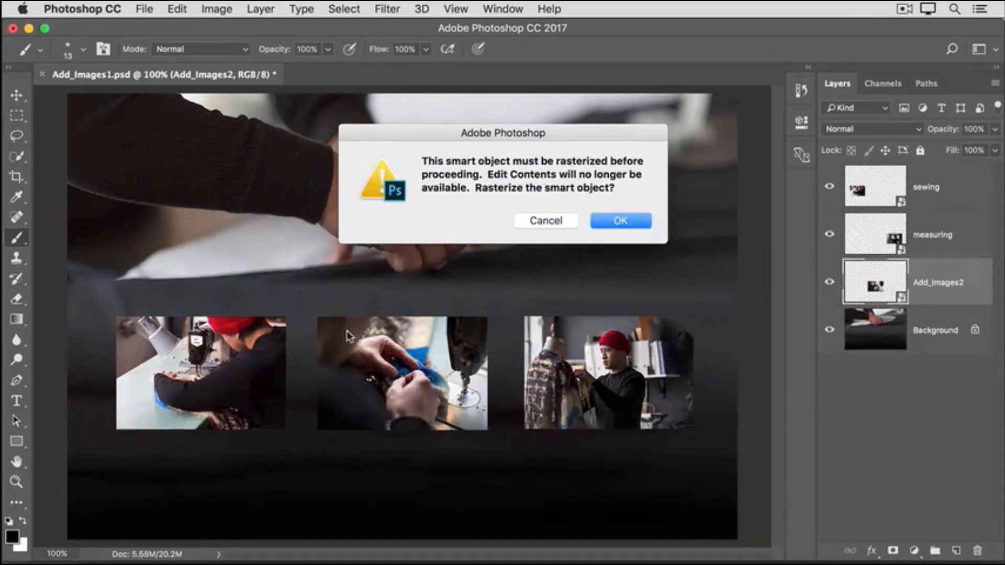
{"action": "left_click", "coordinate": [595, 222]}
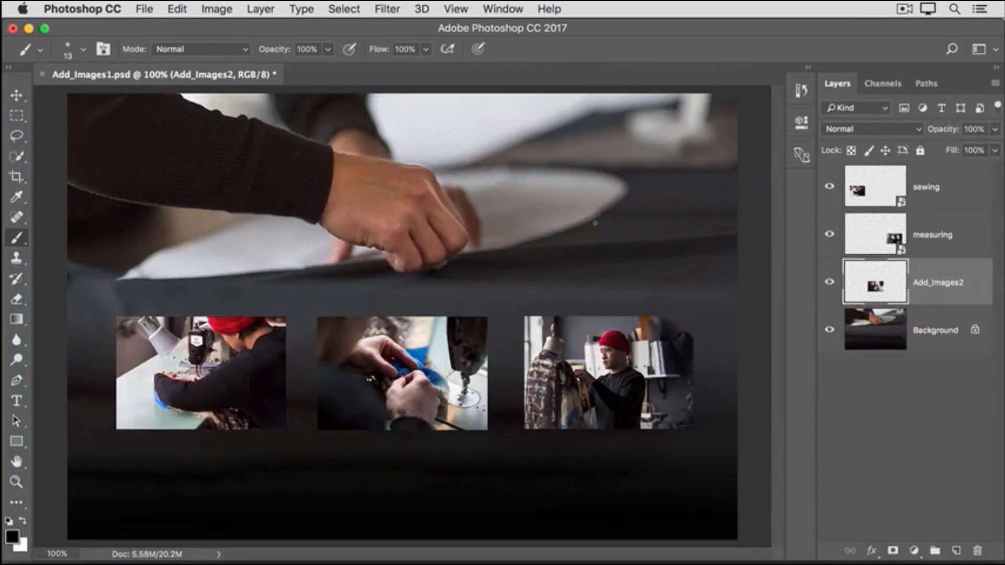
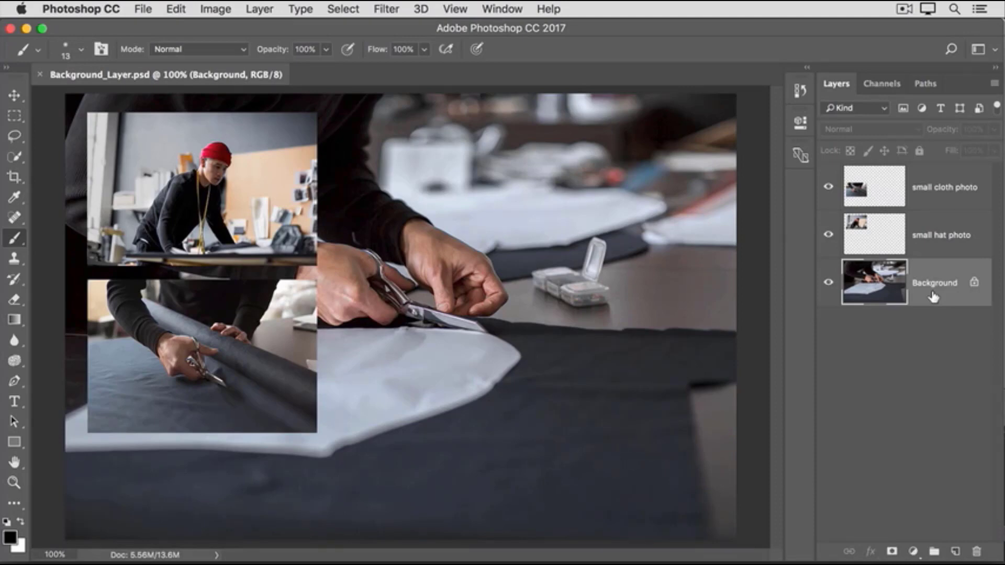
Step: Try to move the Background layer above small cloth photo, and the small hat photo layer below the Background
{"action": "left_click_drag", "start_coordinate": [937, 294], "coordinate": [934, 200]}
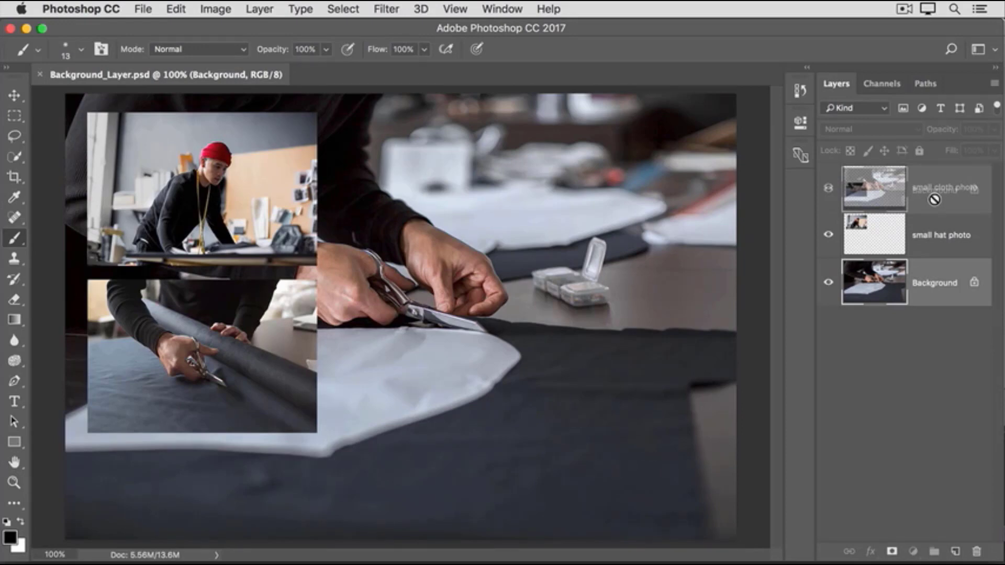
{"action": "left_click_drag", "start_coordinate": [934, 199], "coordinate": [935, 205]}
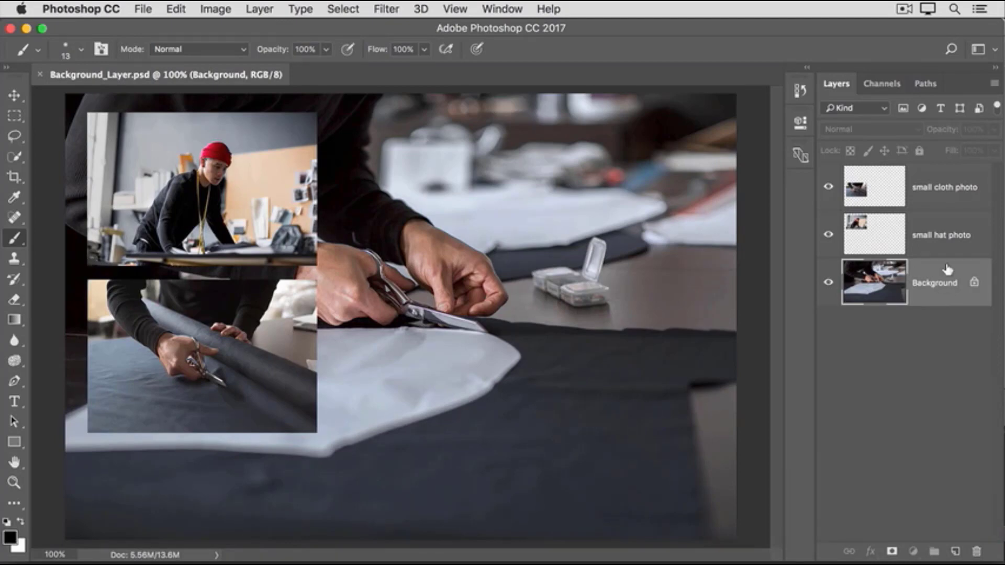
{"action": "left_click", "coordinate": [929, 219]}
{"action": "left_click_drag", "start_coordinate": [930, 219], "coordinate": [932, 314]}
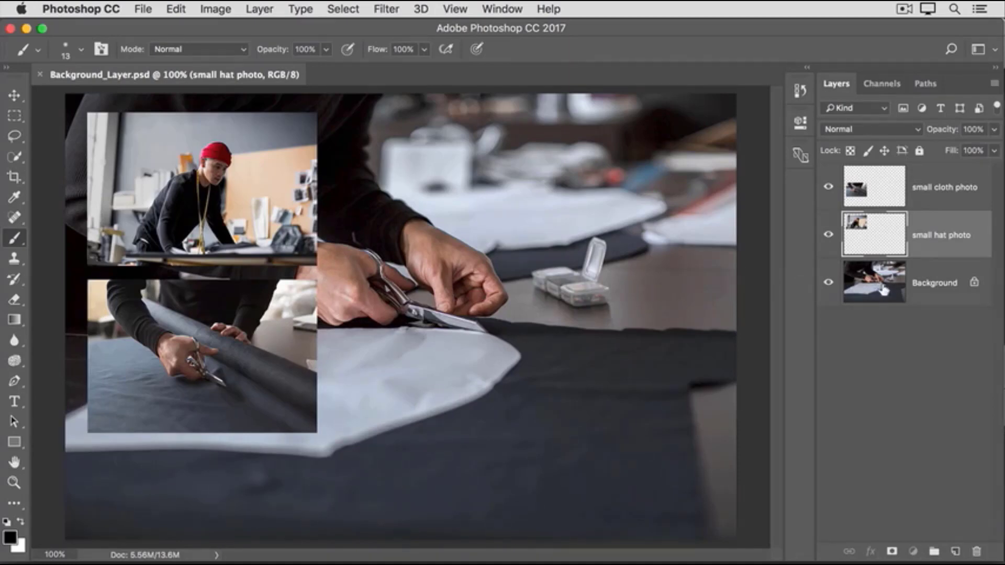
Step: Try to shift the Background photo with the Move tool, and unlock the Background layer
{"action": "left_click", "coordinate": [936, 295]}
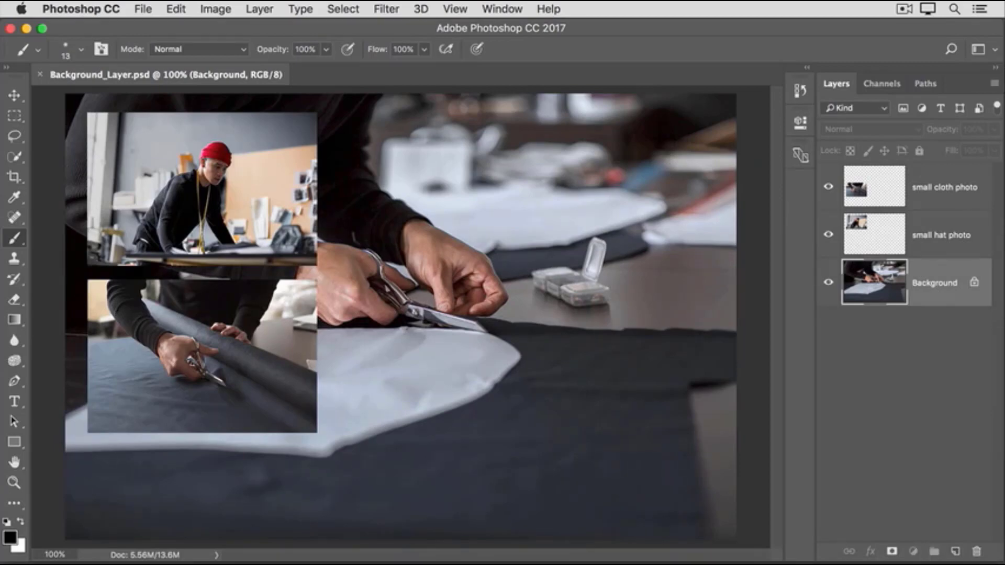
{"action": "left_click", "coordinate": [14, 95]}
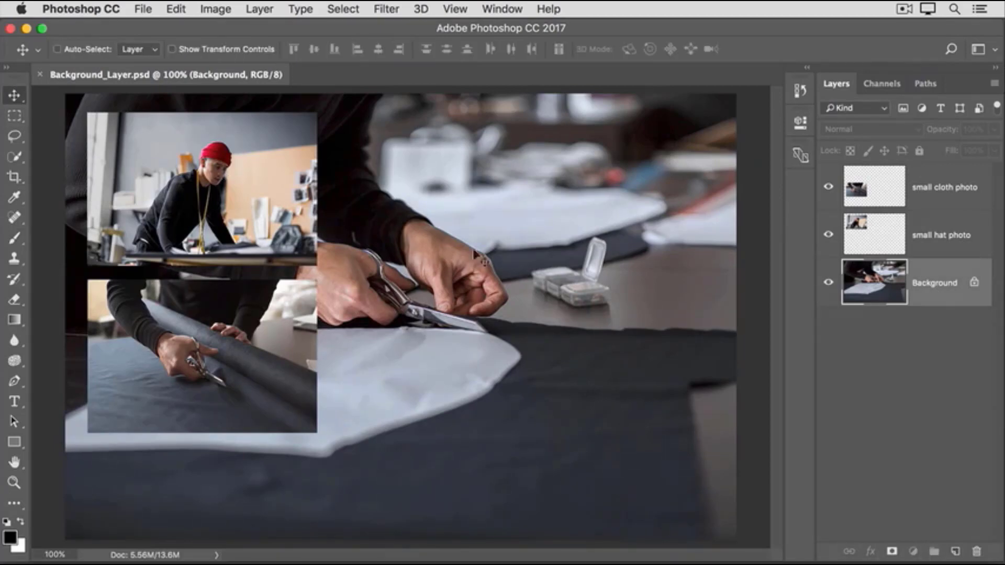
{"action": "left_click_drag", "start_coordinate": [634, 300], "coordinate": [528, 299]}
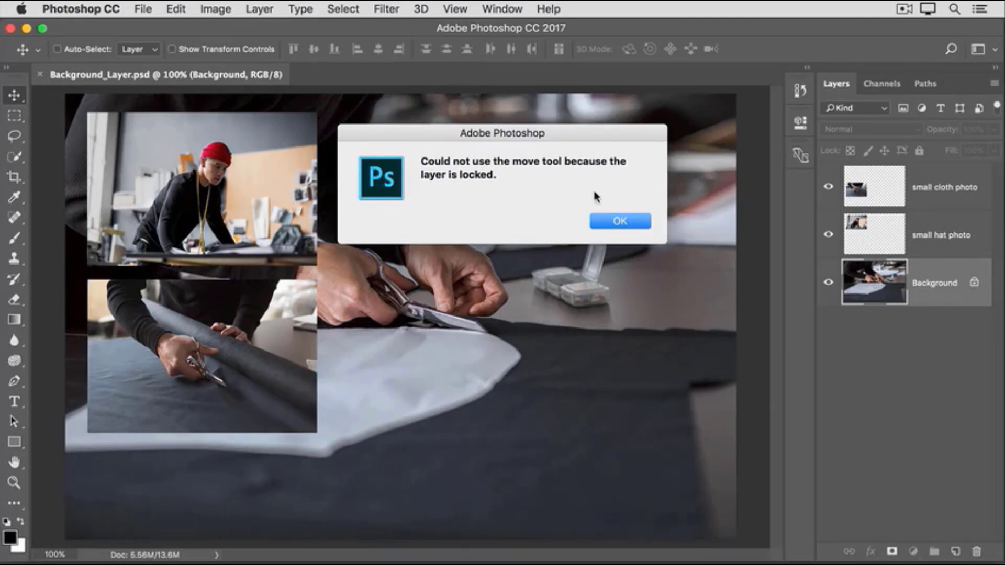
{"action": "left_click", "coordinate": [639, 225]}
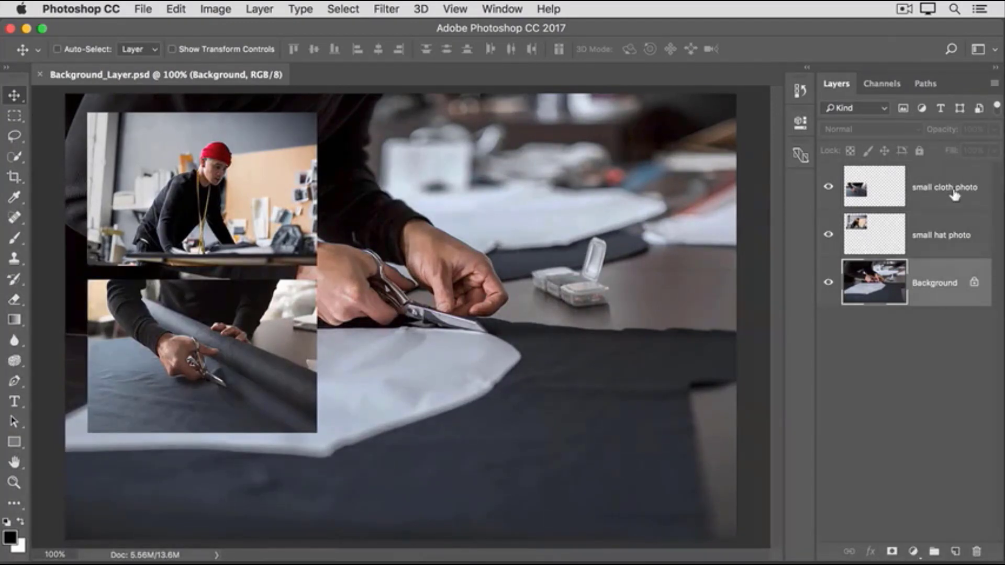
{"action": "left_click", "coordinate": [974, 283]}
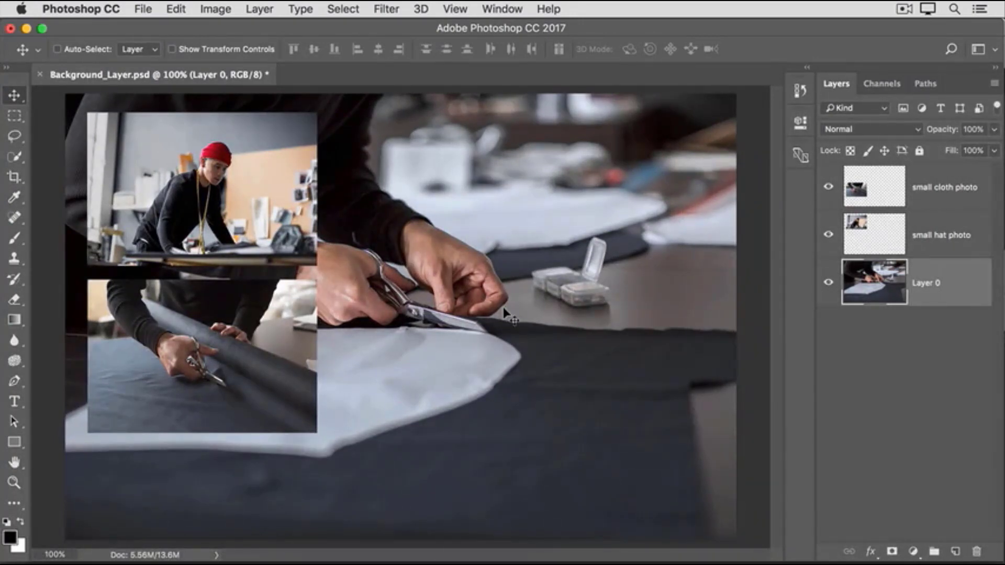
Step: Shift the Layer 0 photo toward the right side of the canvas with the Move tool
{"action": "left_click_drag", "start_coordinate": [506, 313], "coordinate": [693, 313]}
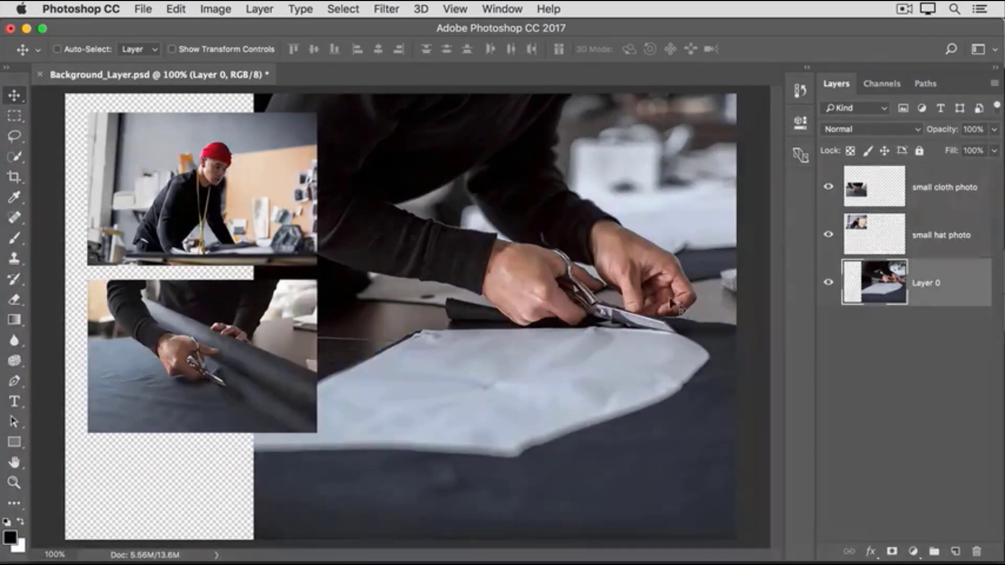
{"action": "left_click", "coordinate": [257, 12]}
{"action": "mouse_move", "coordinate": [264, 27]}
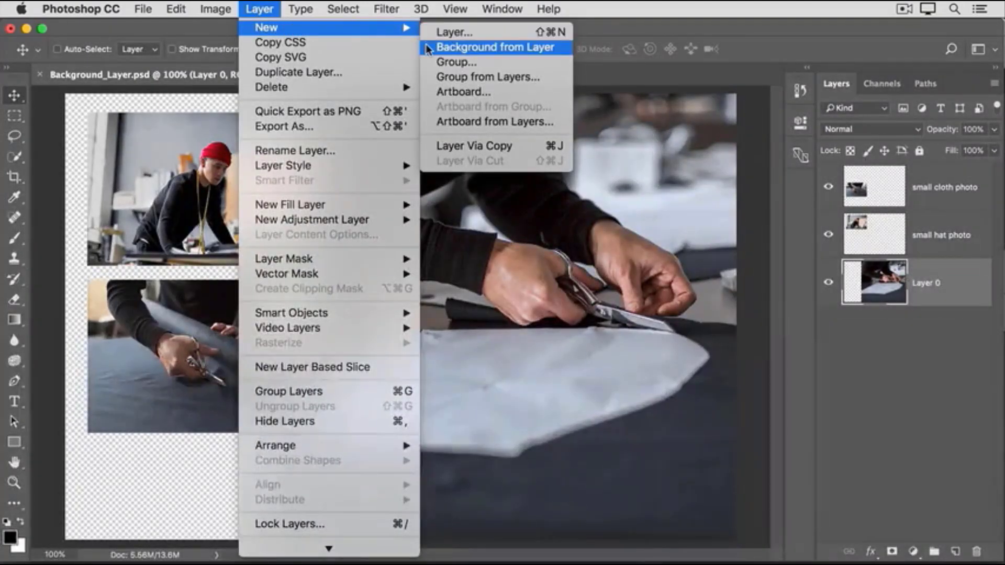
{"action": "left_click", "coordinate": [631, 32]}
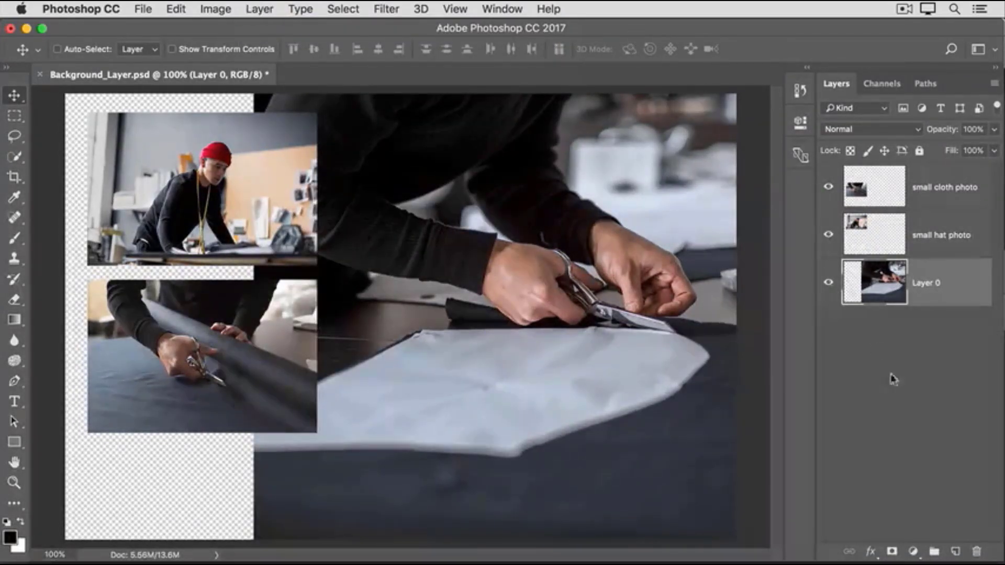
Step: Add a new layer beneath Layer 0 and fill it with white
{"action": "left_click", "coordinate": [955, 551]}
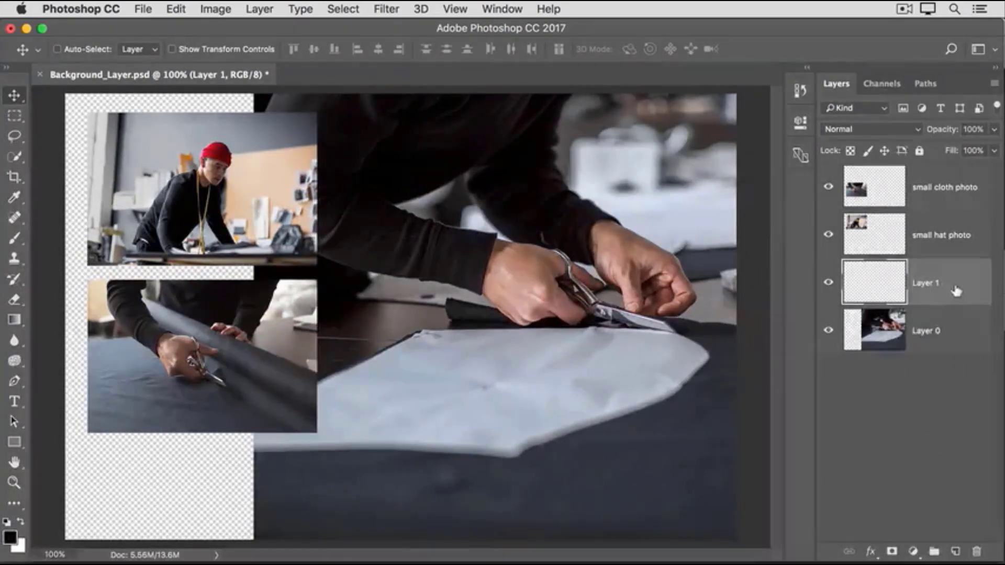
{"action": "left_click_drag", "start_coordinate": [953, 288], "coordinate": [959, 355]}
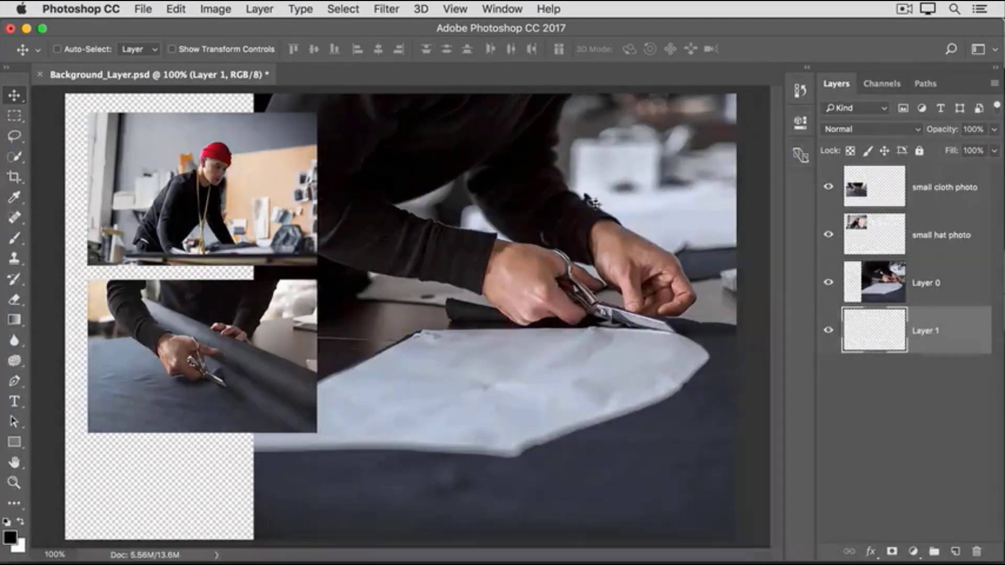
{"action": "left_click", "coordinate": [173, 9]}
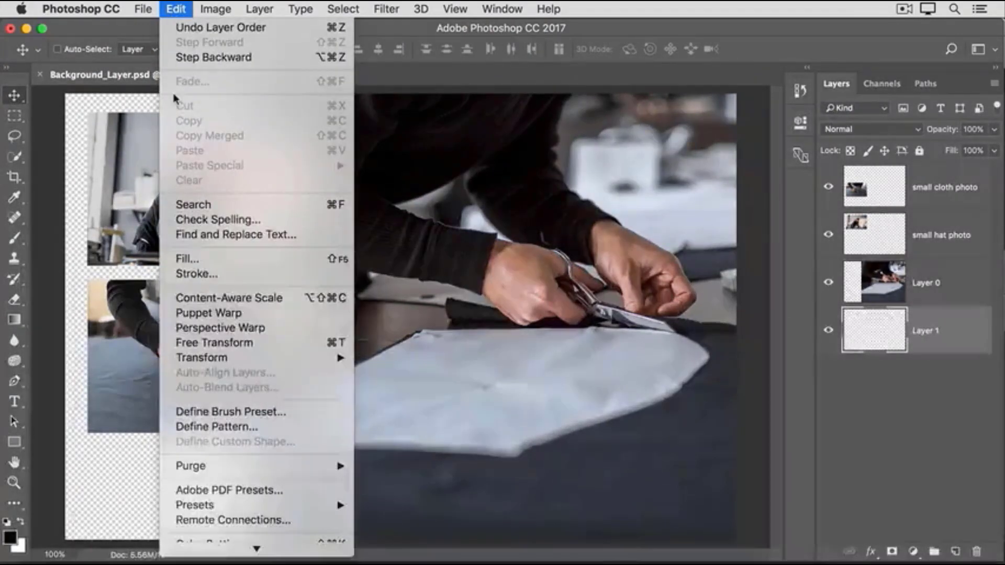
{"action": "left_click", "coordinate": [191, 256]}
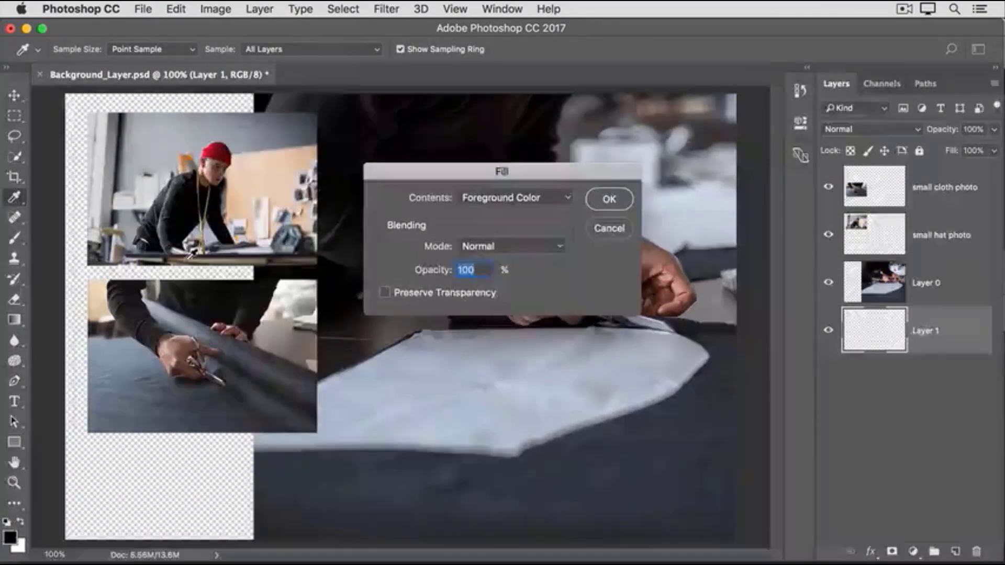
{"action": "left_click", "coordinate": [568, 200]}
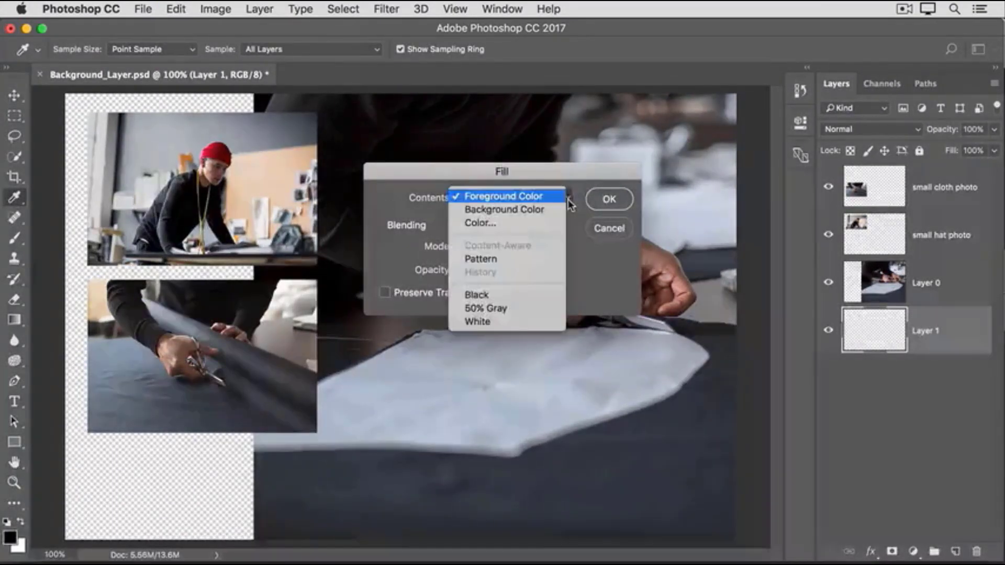
{"action": "left_click", "coordinate": [559, 321]}
{"action": "left_click", "coordinate": [609, 199]}
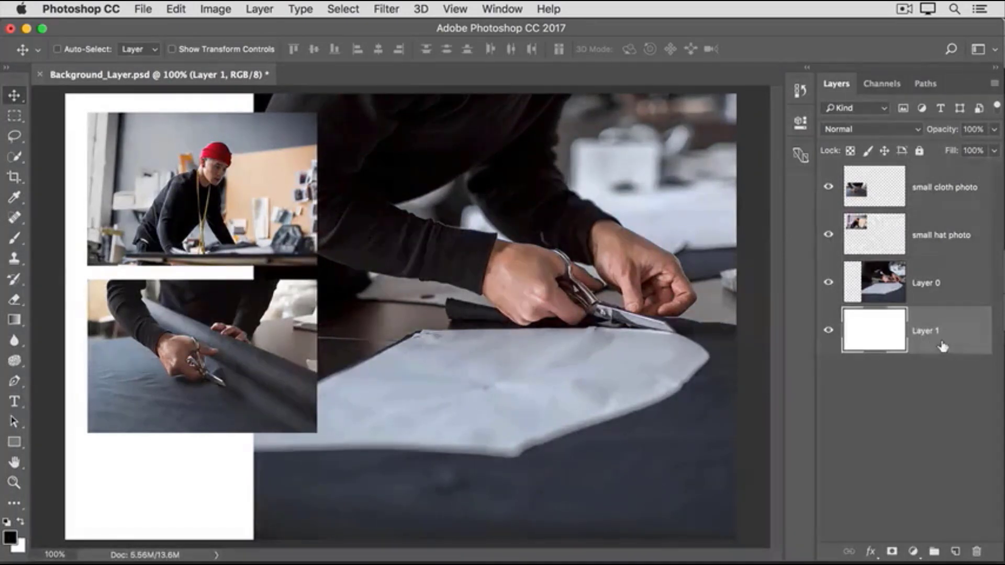
Step: Convert the white Layer 1 into the document's Background layer
{"action": "left_click", "coordinate": [260, 12]}
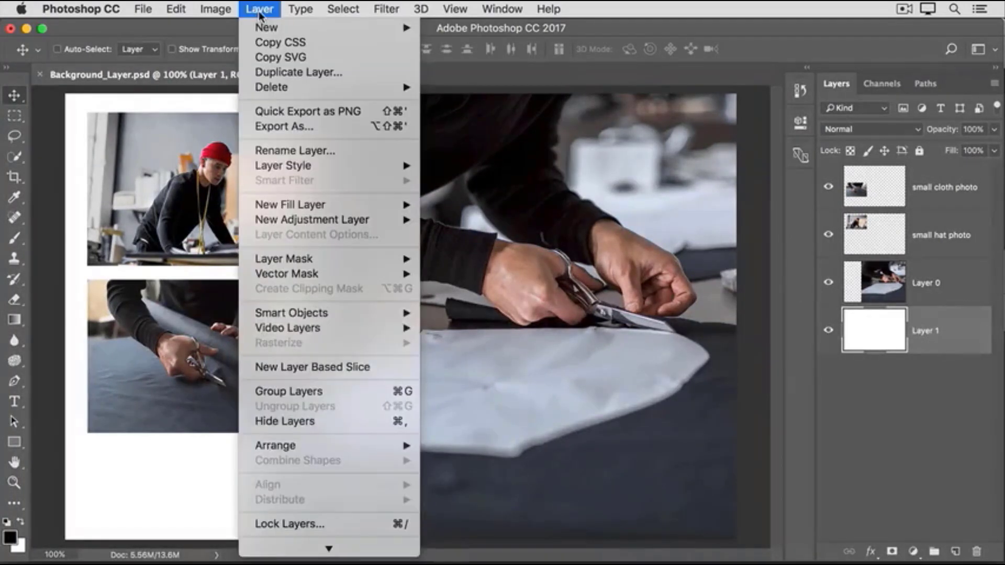
{"action": "mouse_move", "coordinate": [359, 29]}
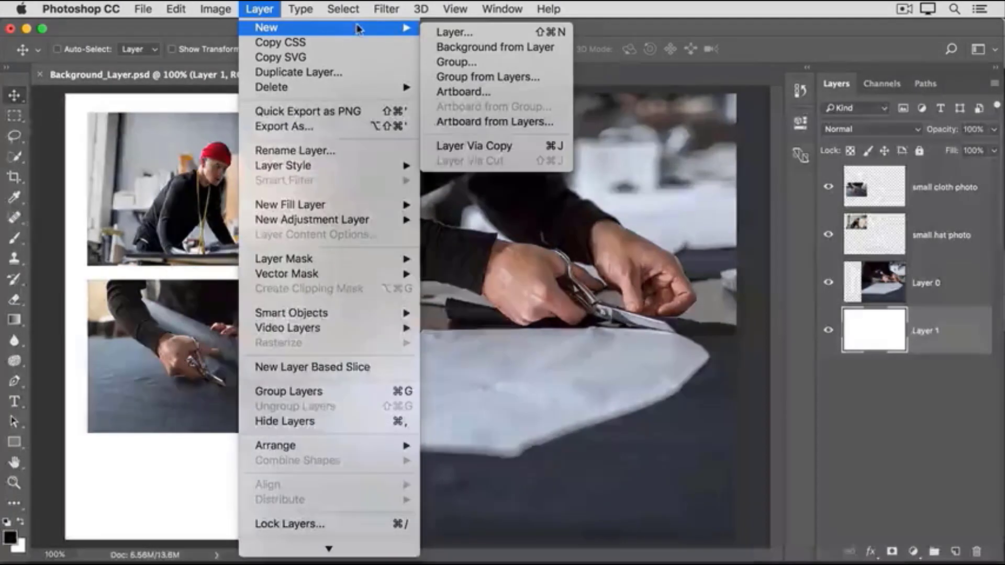
{"action": "left_click", "coordinate": [429, 47]}
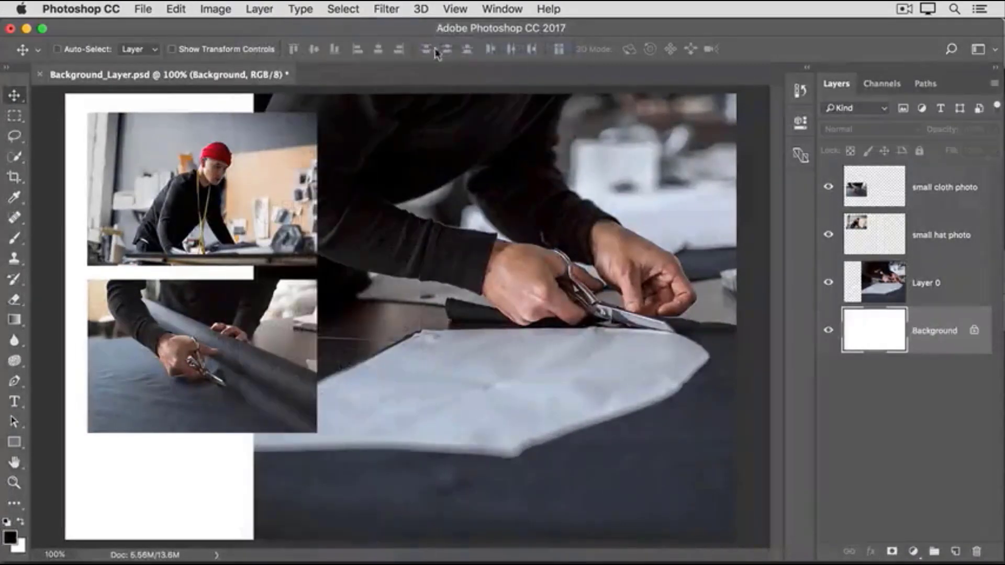
Step: Try to shift the white Background with the Move tool, and try to reorder it above Layer 0
{"action": "left_click_drag", "start_coordinate": [702, 335], "coordinate": [609, 272]}
{"action": "left_click", "coordinate": [618, 220]}
{"action": "left_click_drag", "start_coordinate": [964, 330], "coordinate": [952, 261]}
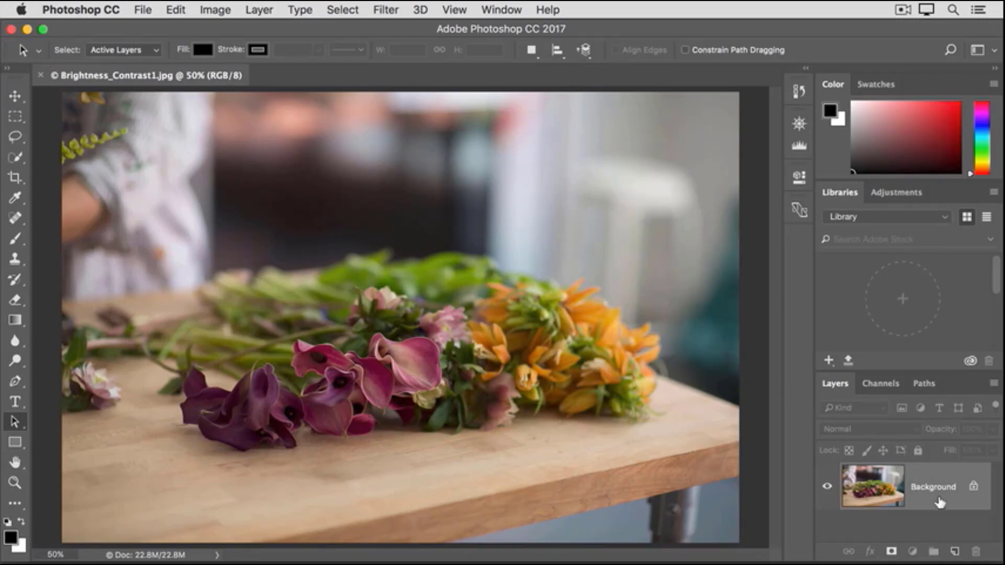
Step: Start a Brightness/Contrast adjustment on the Brightness_Contrast1.jpg flower photo and set Brightness to 50
{"action": "left_click", "coordinate": [214, 11]}
{"action": "mouse_move", "coordinate": [281, 58]}
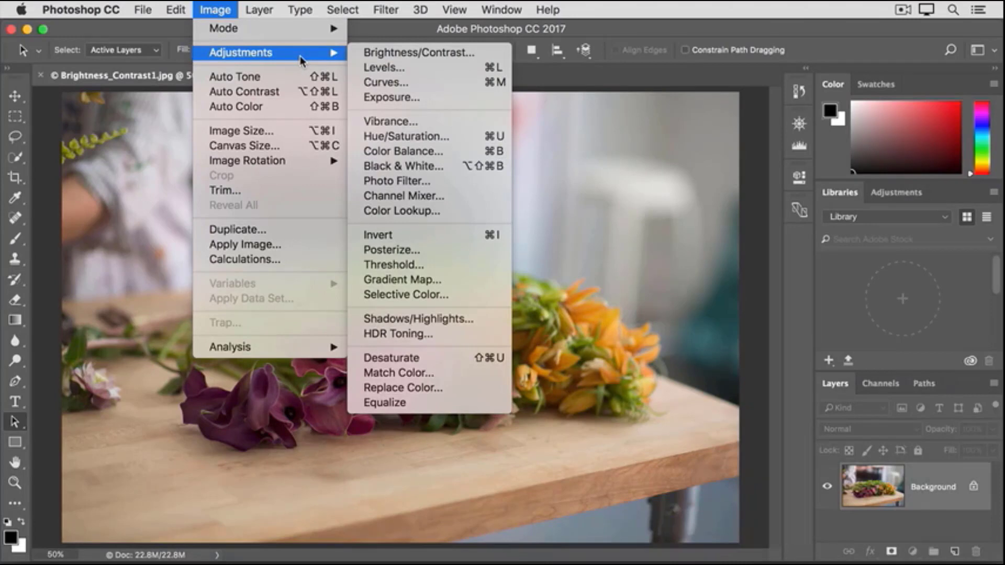
{"action": "left_click", "coordinate": [359, 55]}
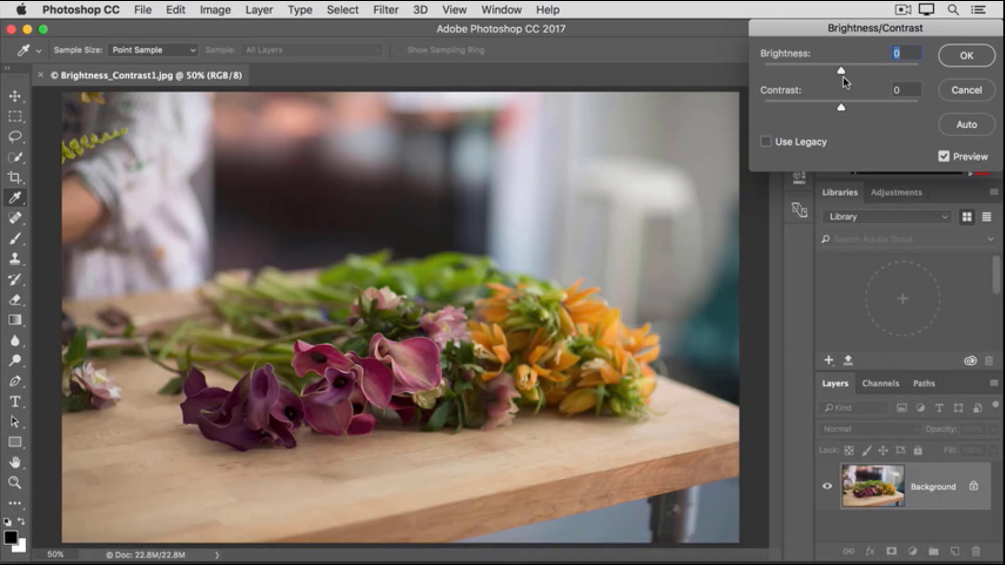
{"action": "left_click_drag", "start_coordinate": [841, 71], "coordinate": [866, 75]}
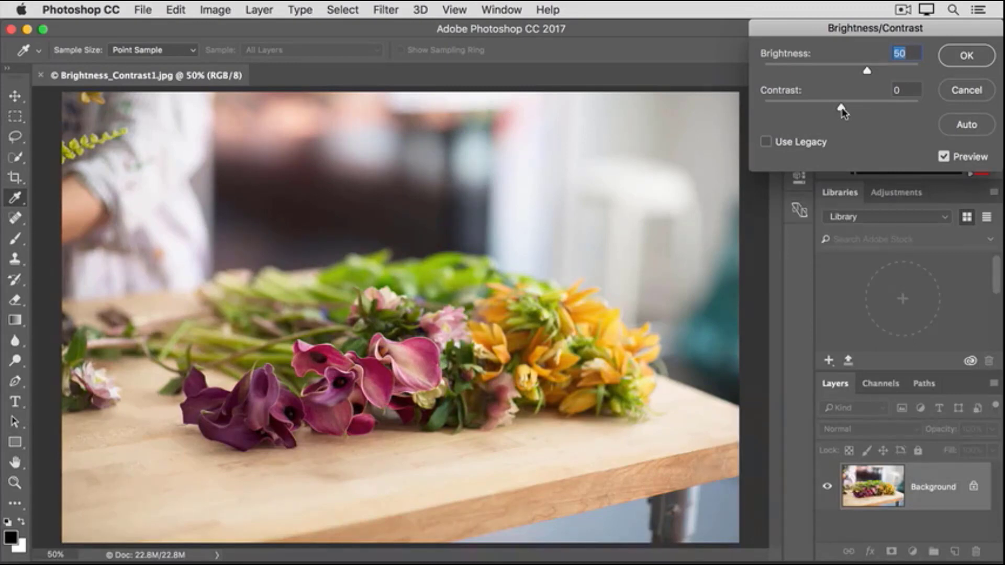
Step: Try the Contrast extremes of 100 and -50 on the flower photo, and reset Contrast to 0
{"action": "left_click_drag", "start_coordinate": [841, 107], "coordinate": [916, 109]}
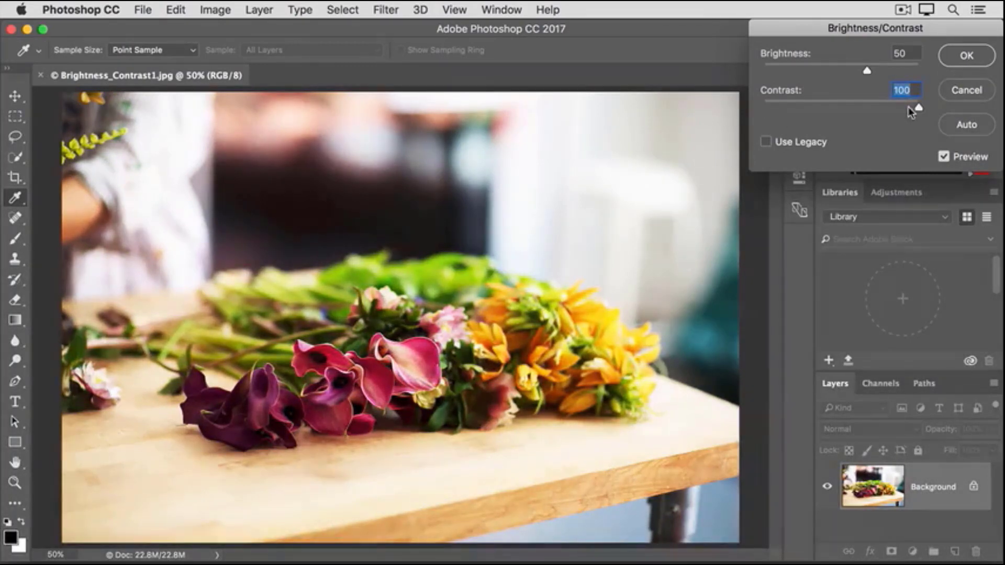
{"action": "left_click_drag", "start_coordinate": [917, 107], "coordinate": [764, 106]}
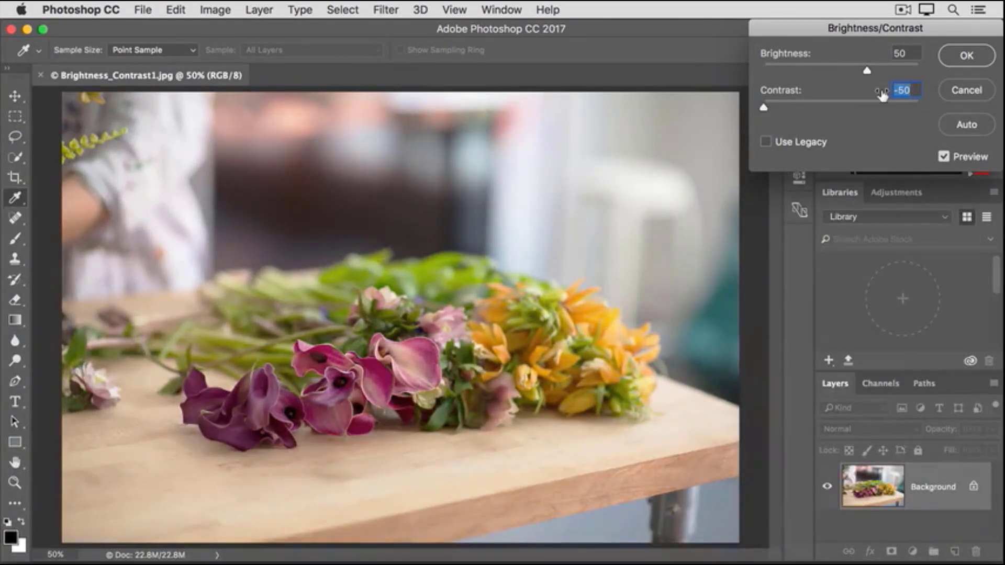
{"action": "type", "text": "0"}
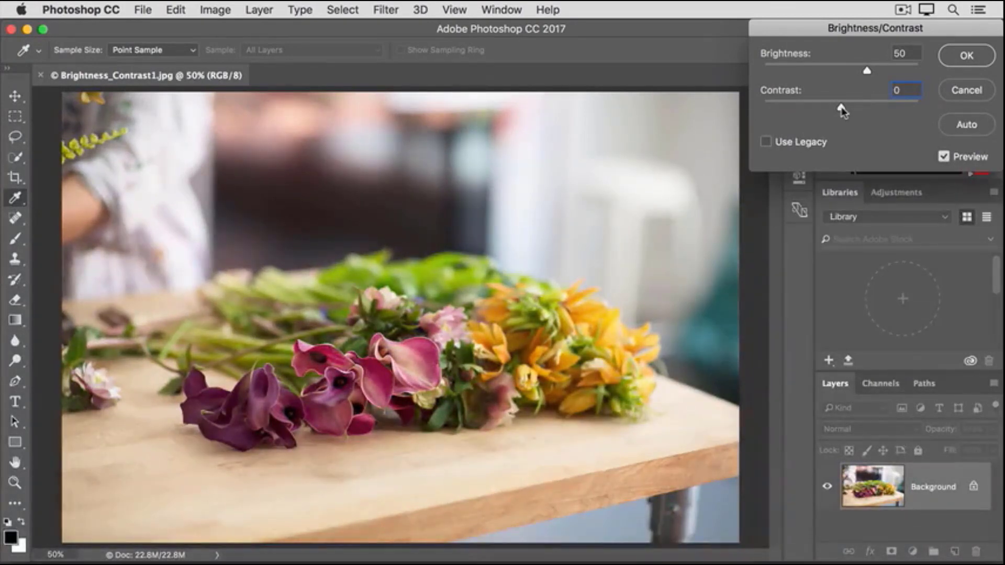
Step: Set Contrast to 16, compare the flower photo with and without the preview, and apply the adjustment
{"action": "left_click_drag", "start_coordinate": [841, 107], "coordinate": [853, 106]}
{"action": "left_click", "coordinate": [944, 157]}
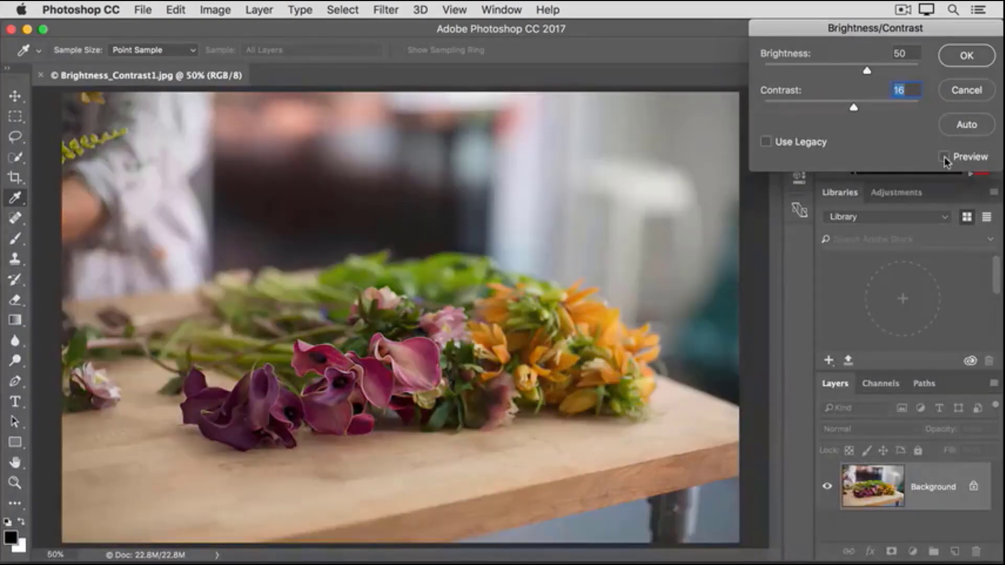
{"action": "left_click", "coordinate": [944, 157]}
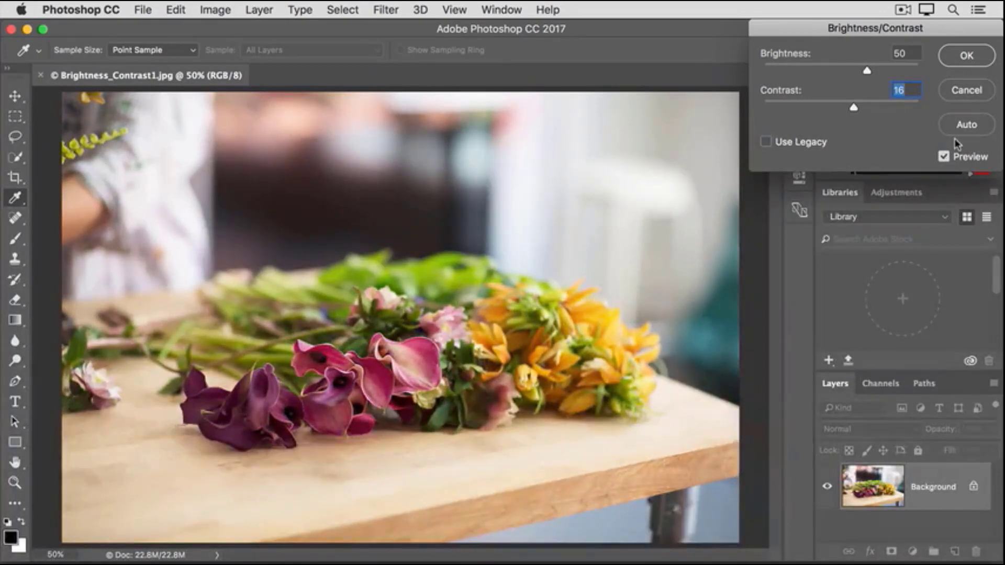
{"action": "left_click", "coordinate": [966, 55]}
{"action": "key", "text": "a"}
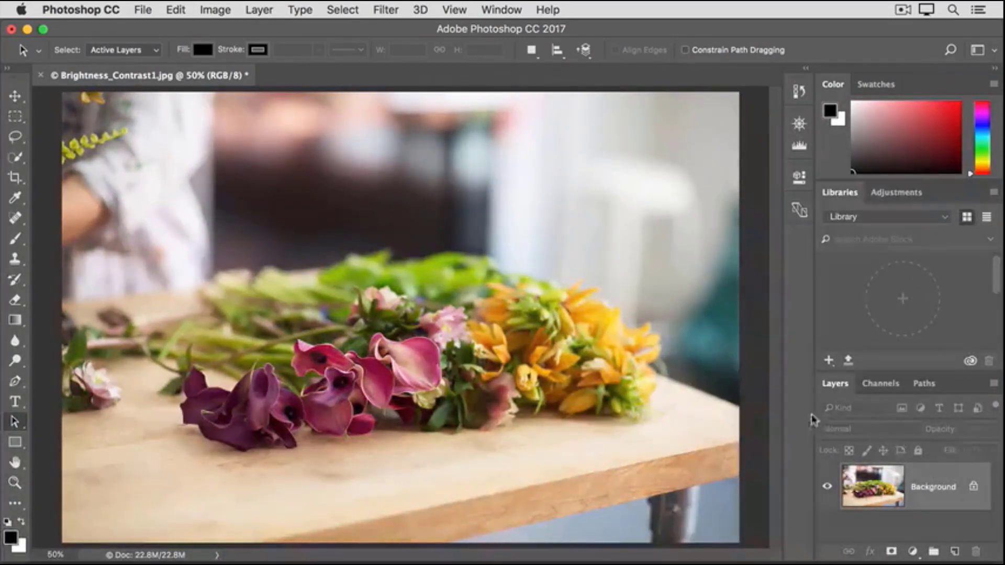
Step: Save the adjusted flower photo under the new name Brightness_Contrast1-edited.jpg as a JPEG with Maximum quality 12
{"action": "left_click", "coordinate": [152, 15]}
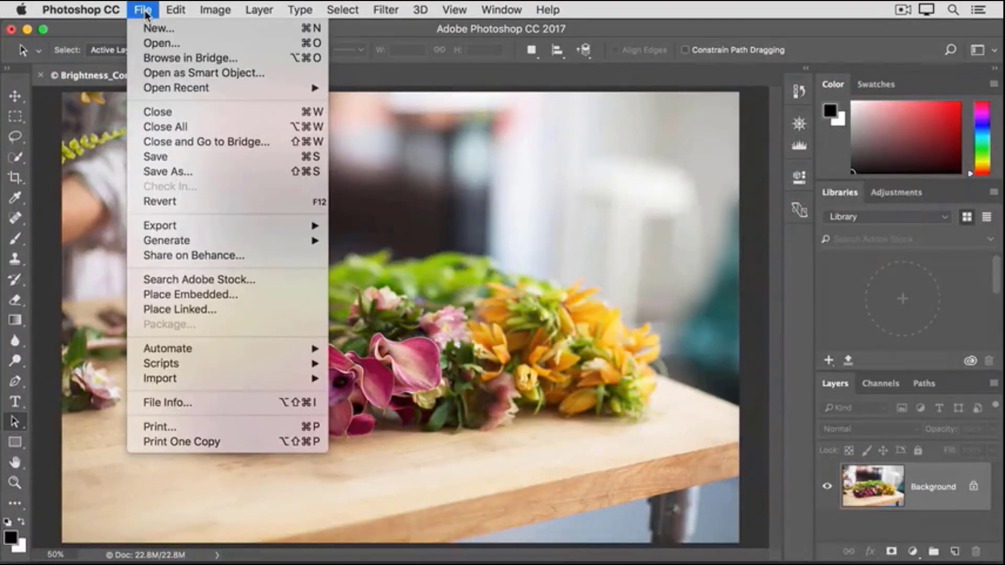
{"action": "left_click", "coordinate": [198, 173]}
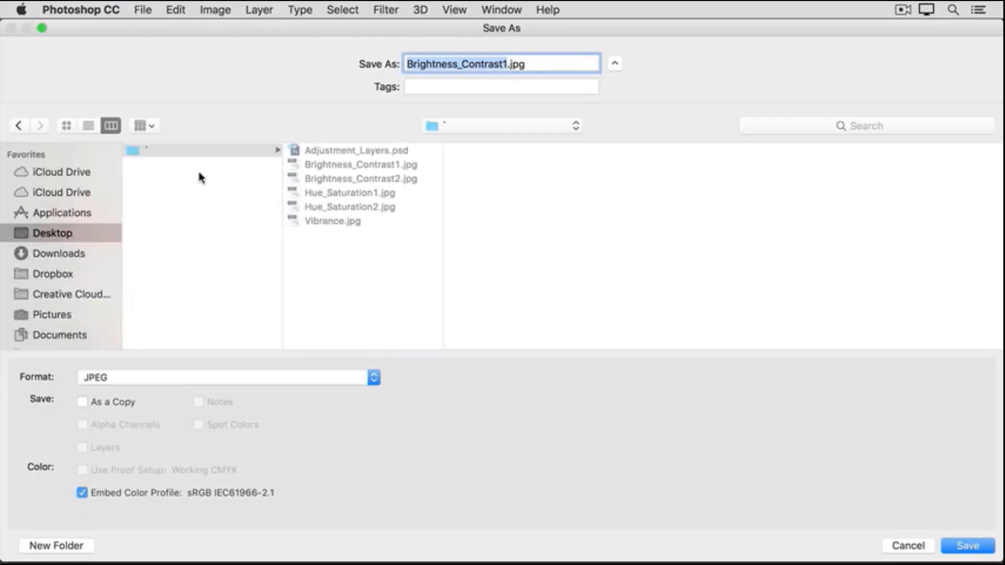
{"action": "left_click", "coordinate": [507, 63]}
{"action": "type", "text": "-edited"}
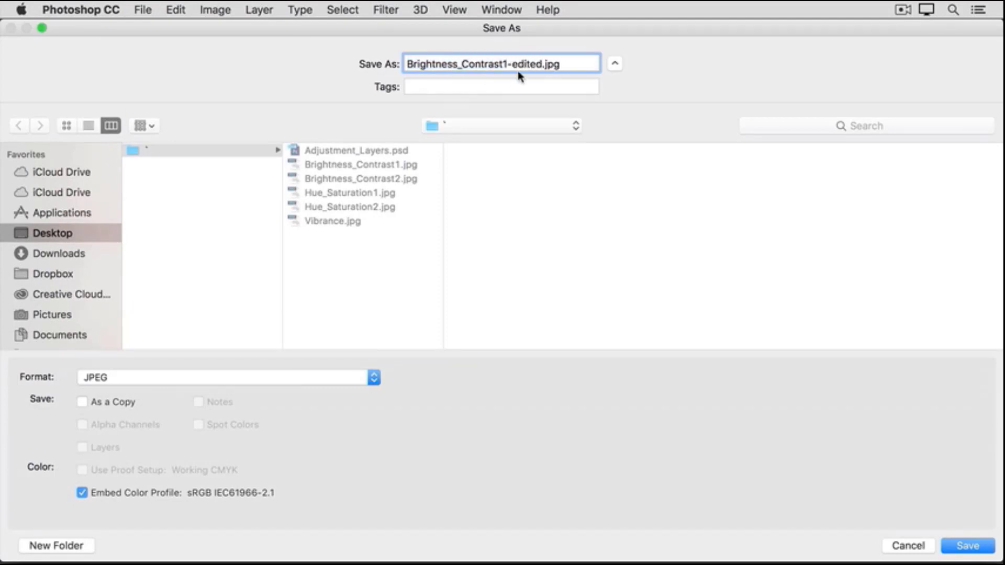
{"action": "left_click", "coordinate": [956, 547]}
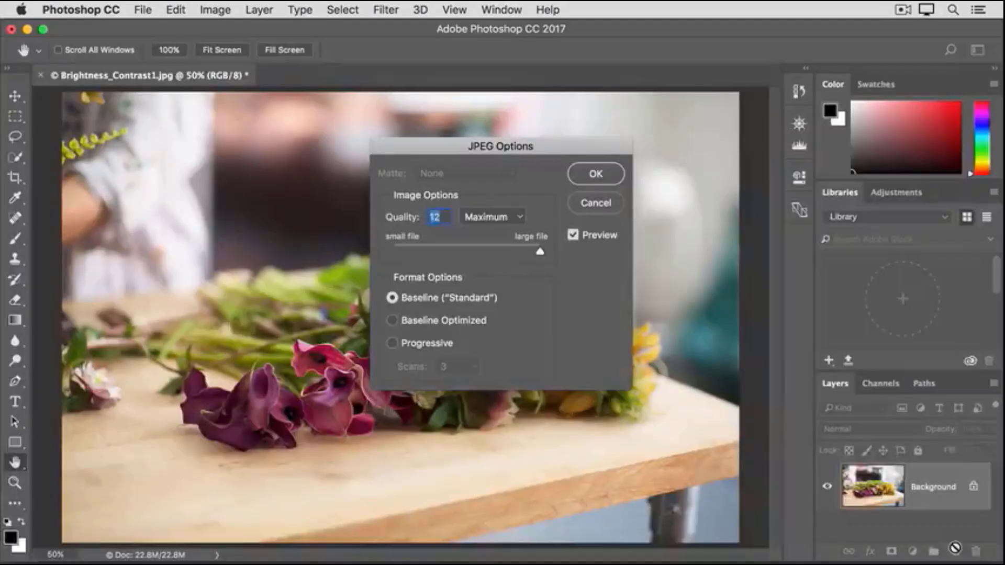
{"action": "left_click", "coordinate": [594, 176]}
{"action": "key", "text": "a"}
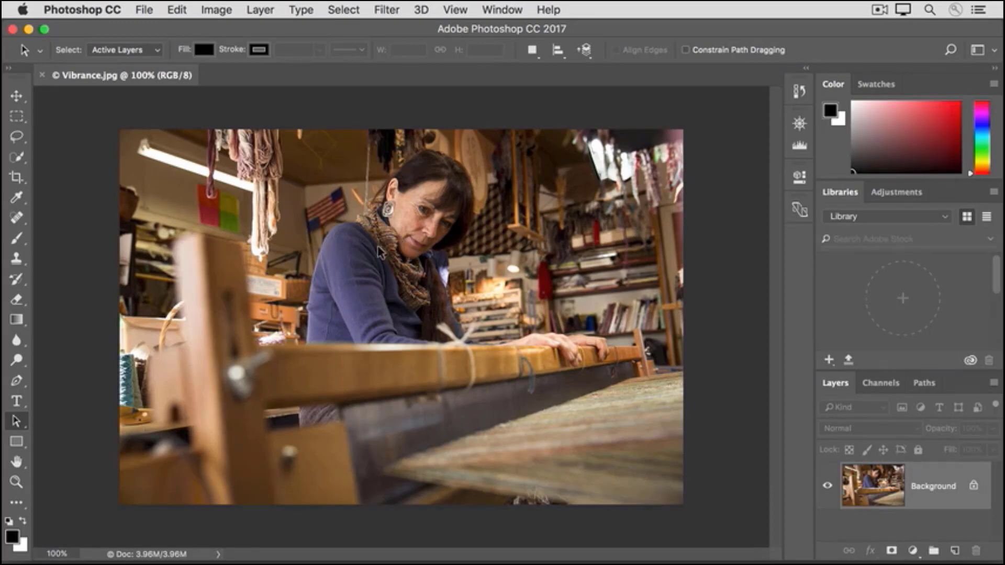
Step: Start a Vibrance adjustment on Vibrance.jpg, try Saturation at +62, and reset Saturation to 0
{"action": "left_click", "coordinate": [219, 13]}
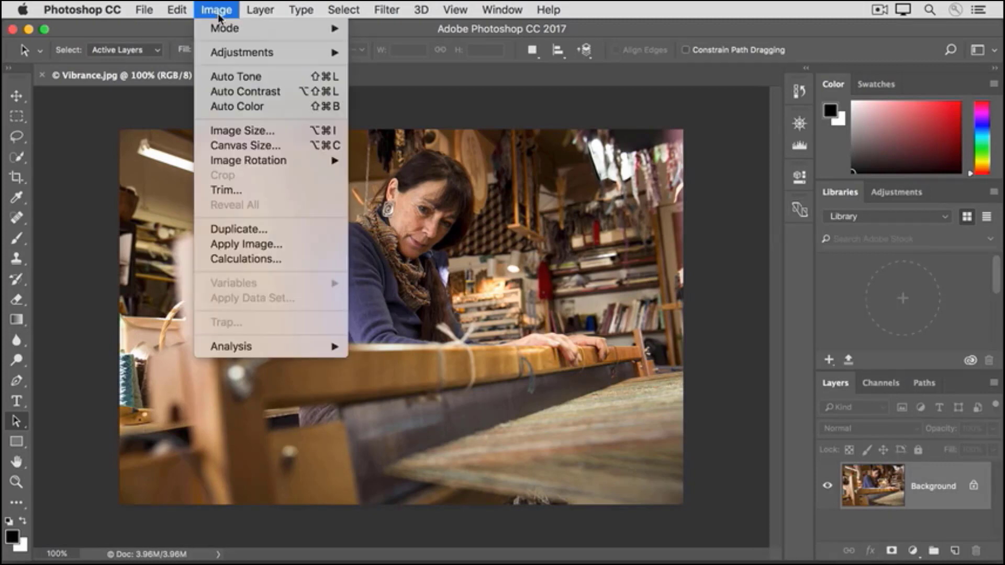
{"action": "mouse_move", "coordinate": [205, 54]}
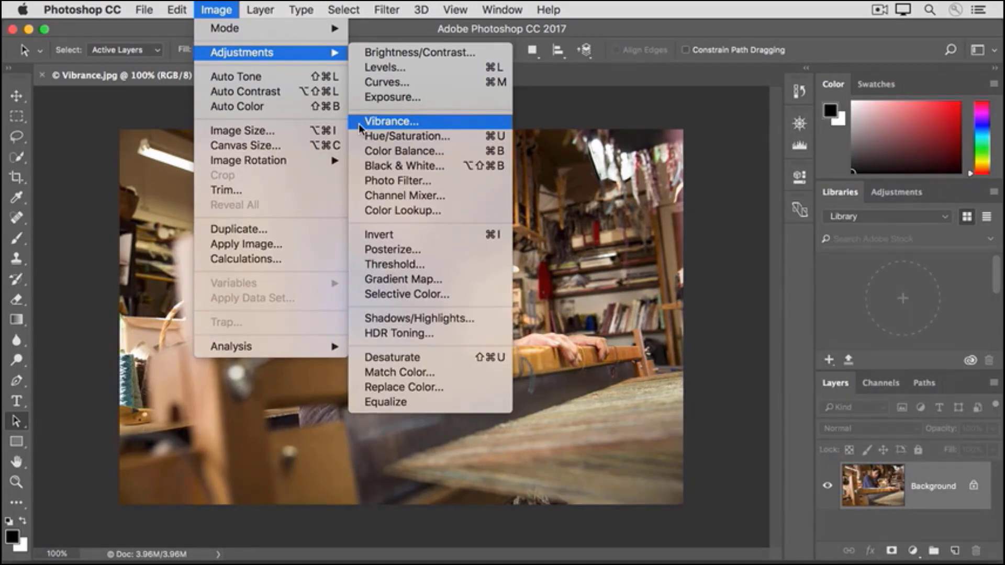
{"action": "left_click", "coordinate": [360, 124]}
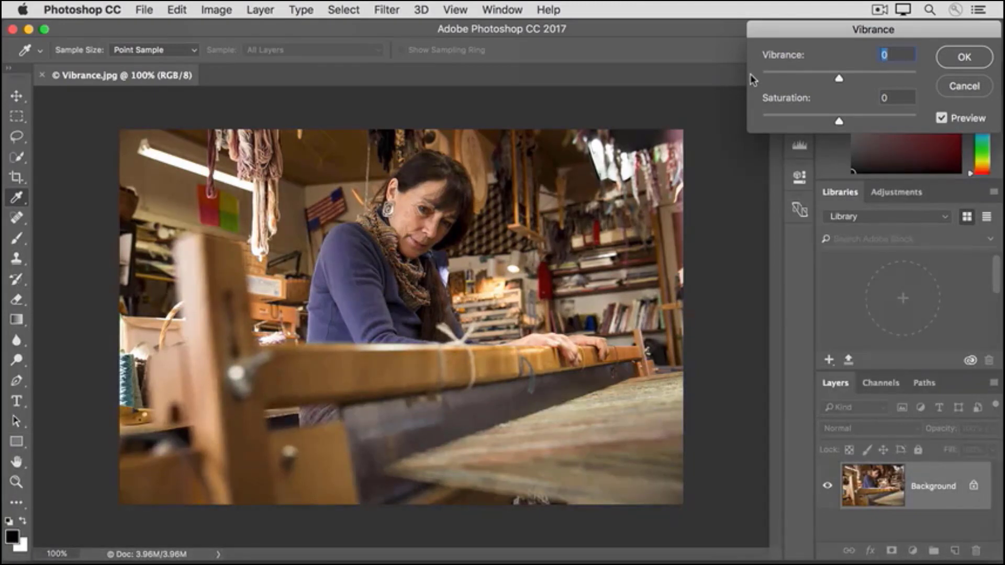
{"action": "left_click_drag", "start_coordinate": [838, 121], "coordinate": [887, 125]}
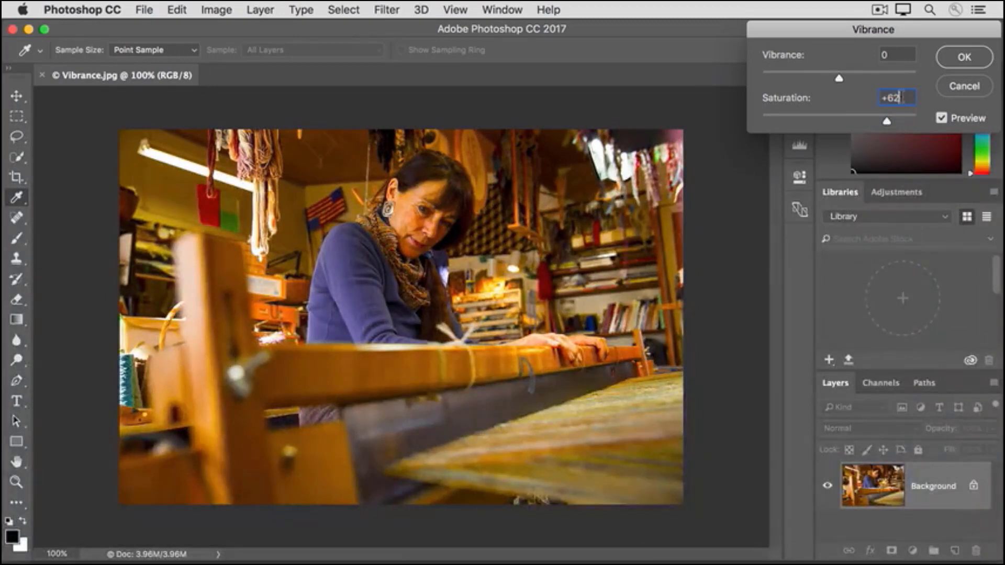
{"action": "type", "text": "0"}
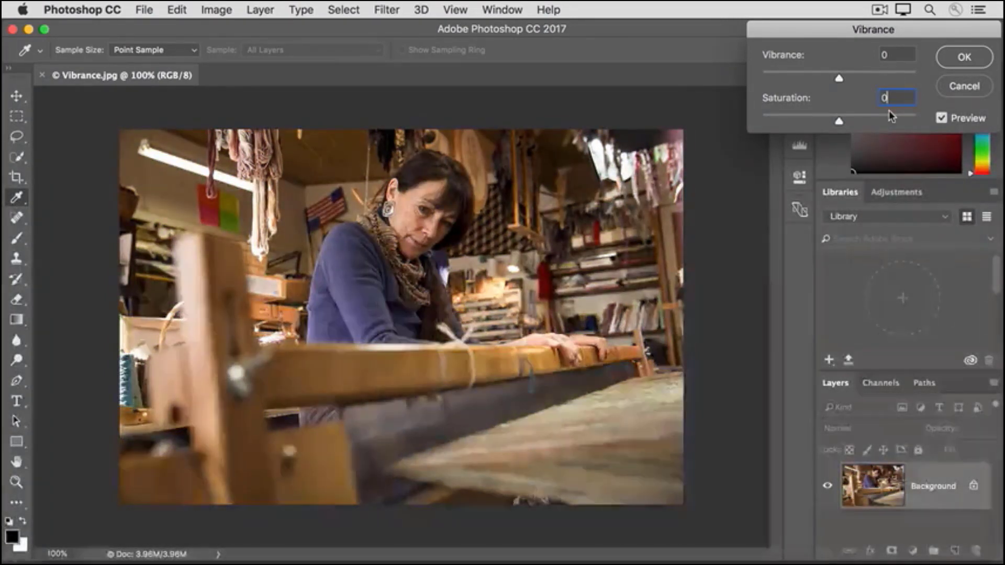
Step: Set Vibrance to +60 and compare the photo with and without the preview
{"action": "left_click_drag", "start_coordinate": [838, 78], "coordinate": [886, 79]}
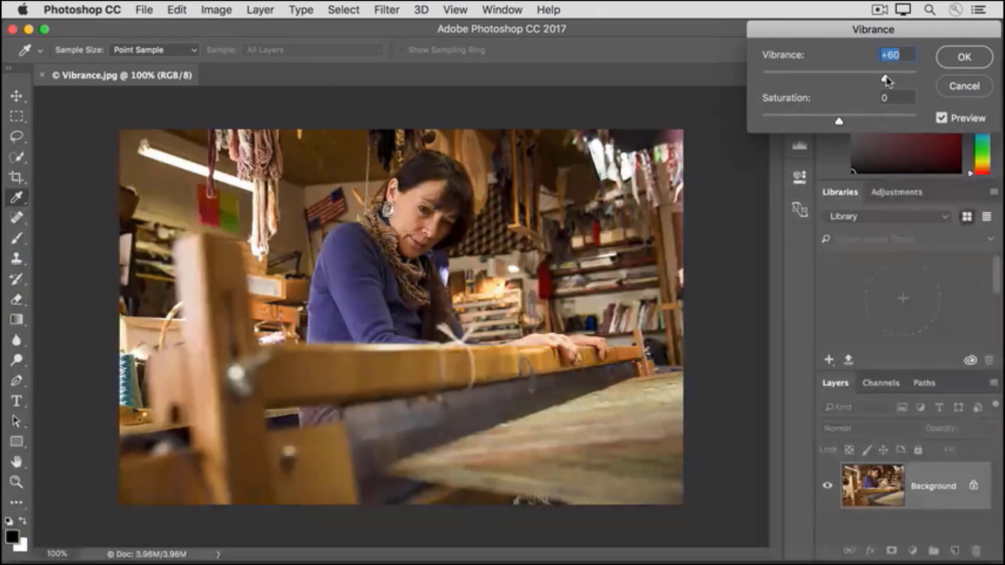
{"action": "left_click", "coordinate": [940, 119]}
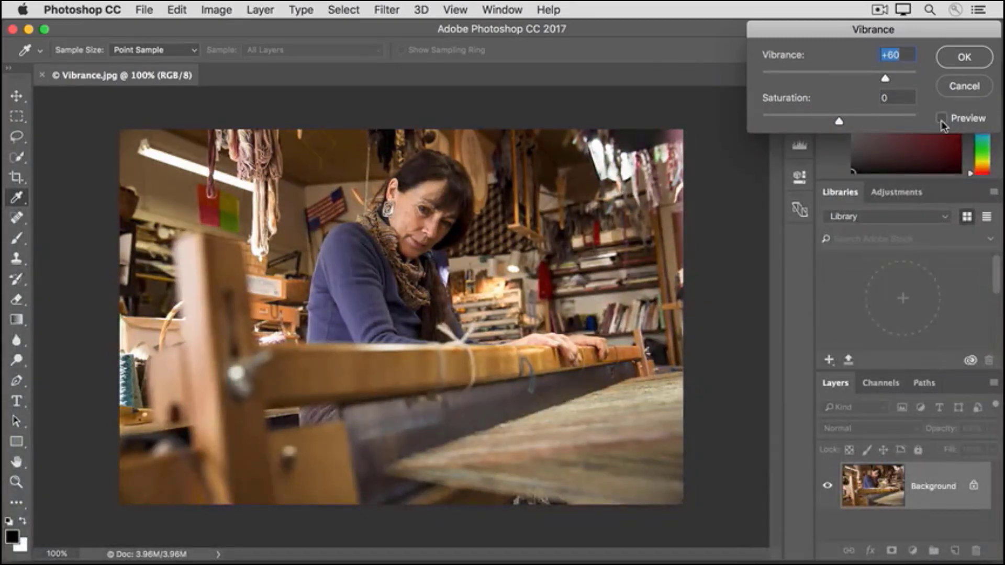
{"action": "left_click", "coordinate": [941, 120]}
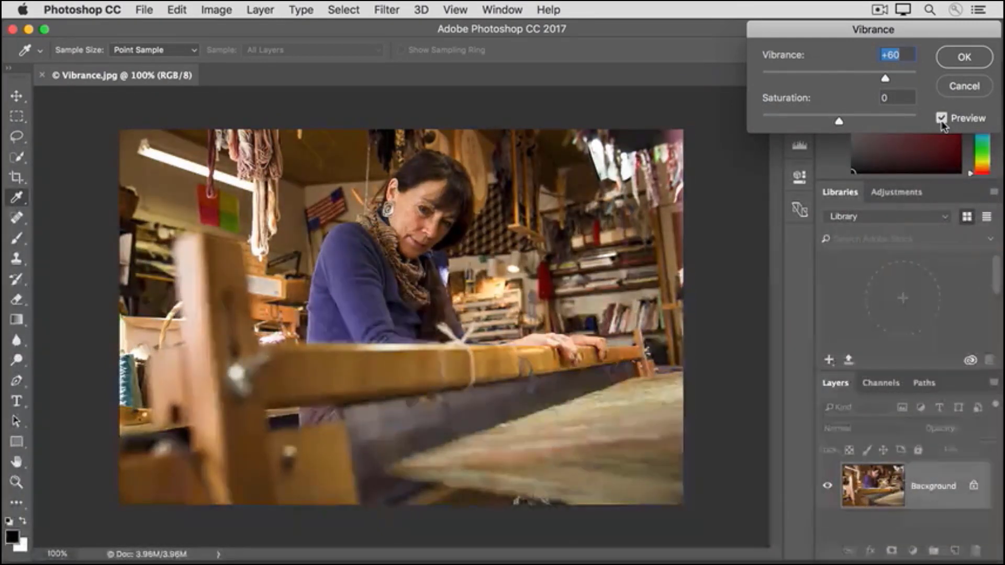
Step: Apply the Vibrance adjustment to the weaver photo and start saving it under a new name
{"action": "left_click", "coordinate": [947, 59]}
{"action": "key", "text": "a"}
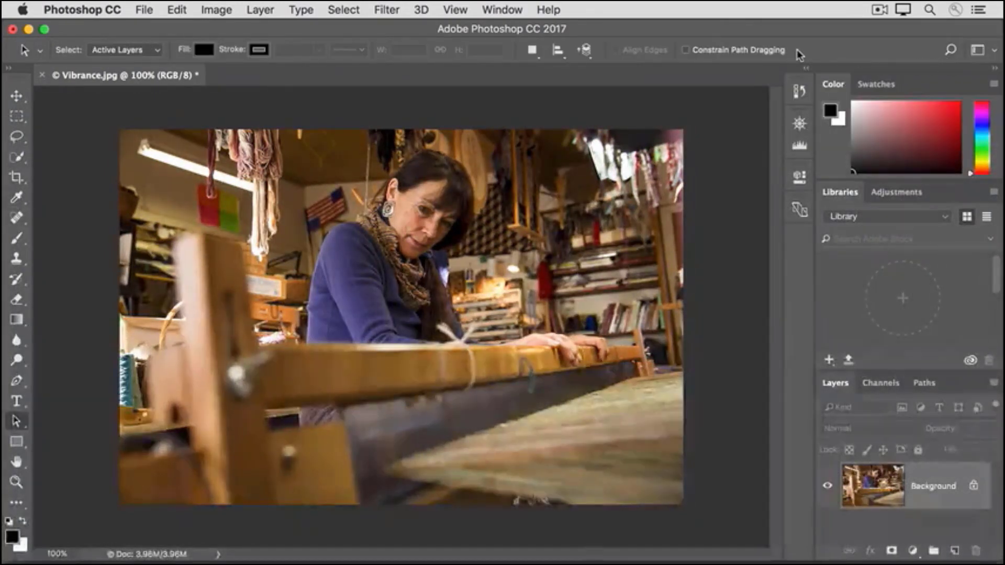
{"action": "left_click", "coordinate": [145, 13]}
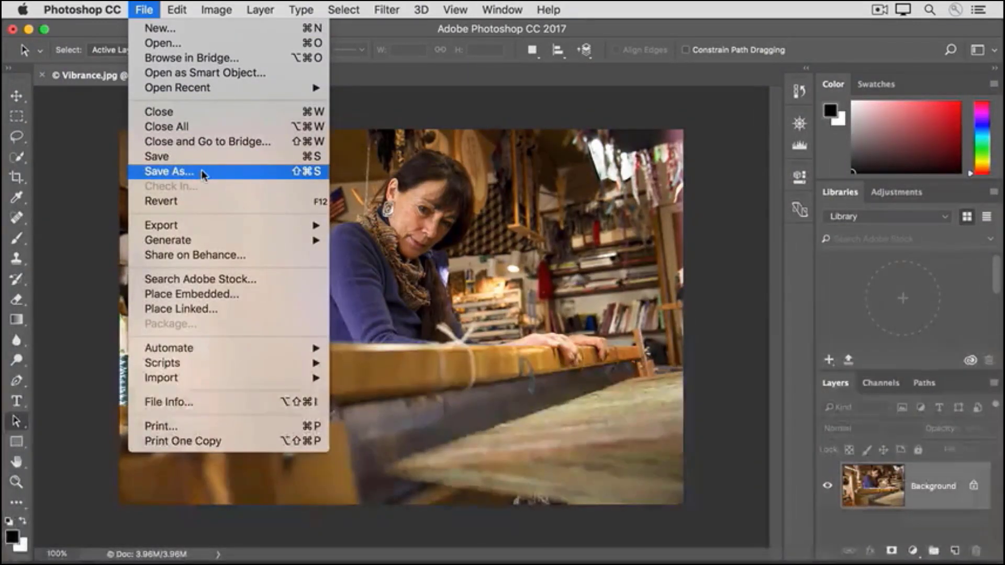
{"action": "left_click", "coordinate": [76, 177]}
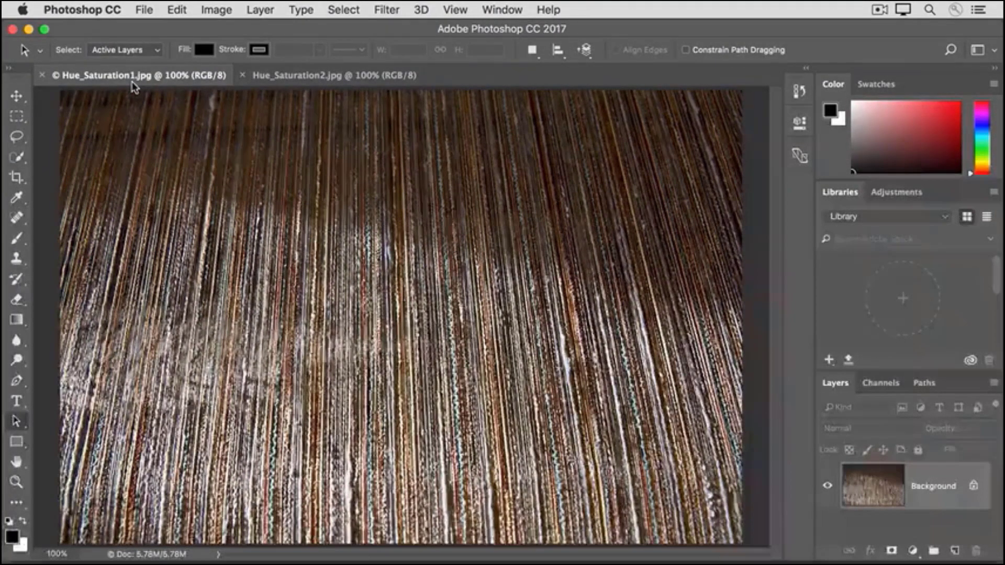
Step: Start a Hue/Saturation adjustment on Hue_Saturation1.jpg, try Hue at -155, and reset Hue to 0
{"action": "left_click", "coordinate": [211, 11]}
{"action": "mouse_move", "coordinate": [210, 53]}
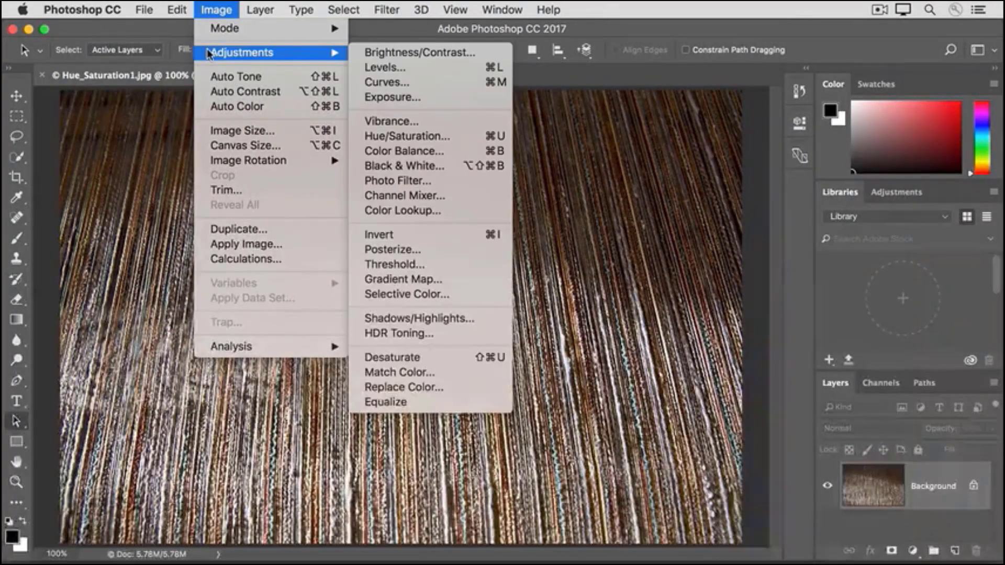
{"action": "left_click", "coordinate": [359, 135]}
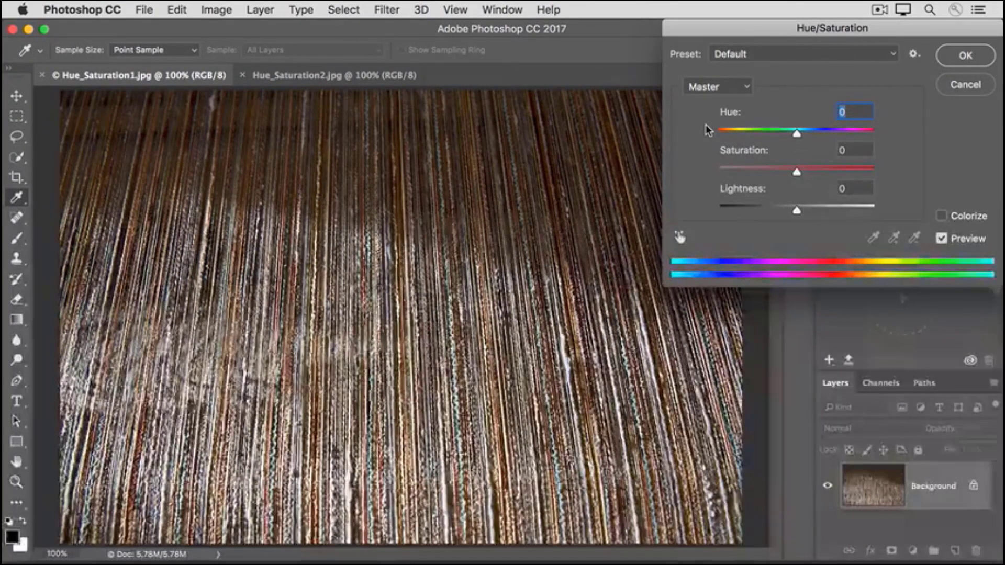
{"action": "left_click_drag", "start_coordinate": [797, 134], "coordinate": [726, 135]}
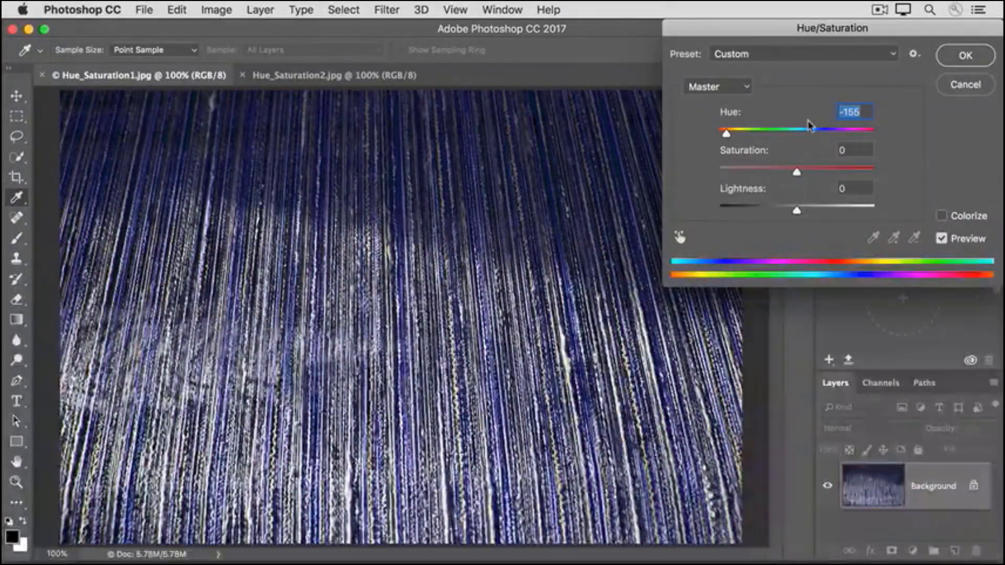
{"action": "type", "text": "0"}
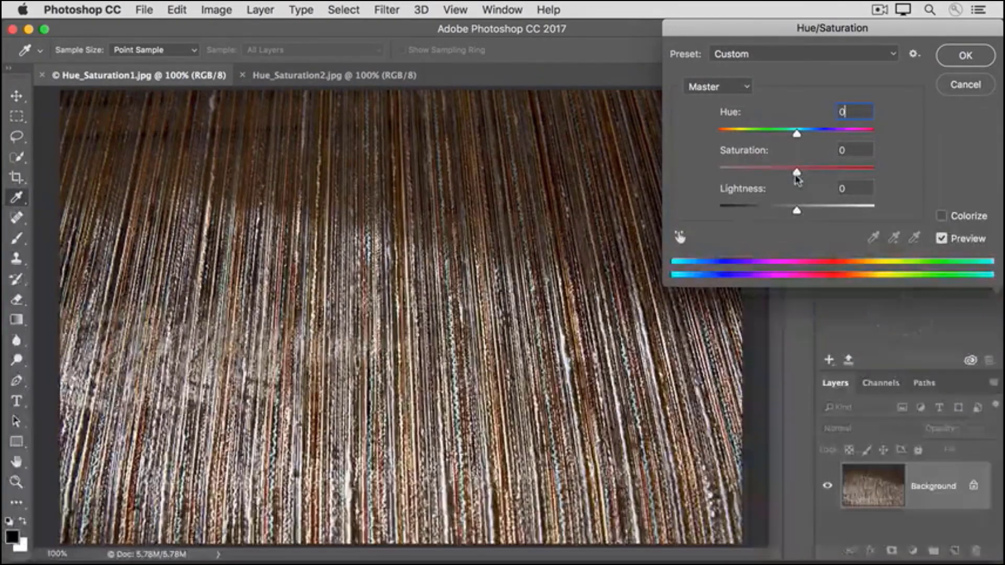
Step: Try Saturation at -48 and Lightness at +40, resetting each to 0, and cancel the Hue/Saturation adjustment
{"action": "left_click_drag", "start_coordinate": [796, 171], "coordinate": [759, 172]}
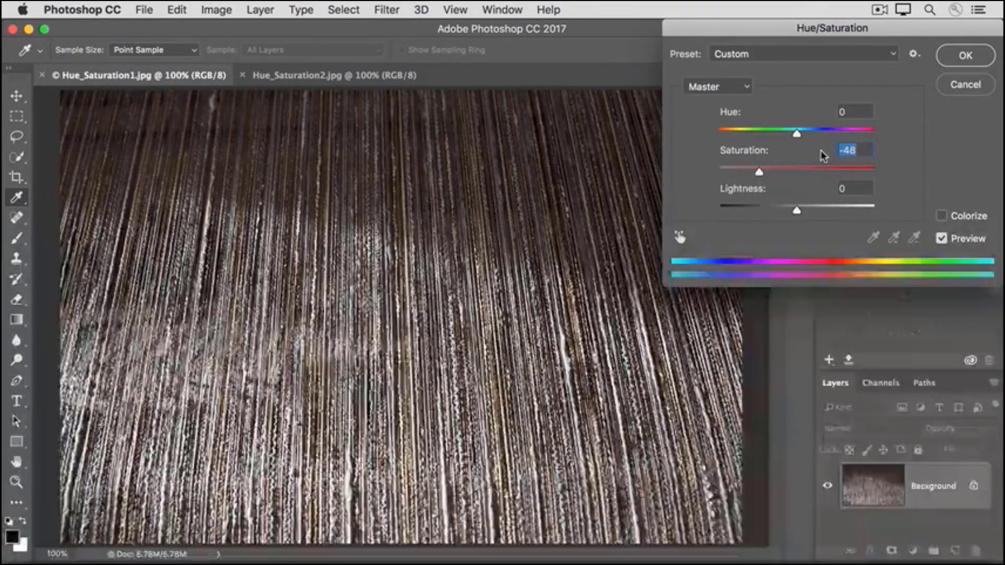
{"action": "type", "text": "0"}
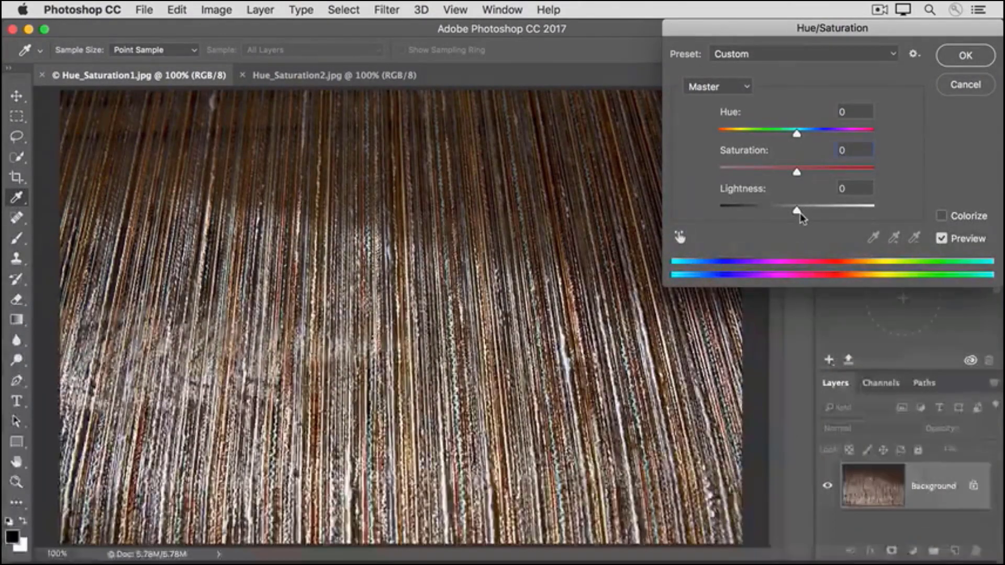
{"action": "left_click_drag", "start_coordinate": [797, 211], "coordinate": [828, 210]}
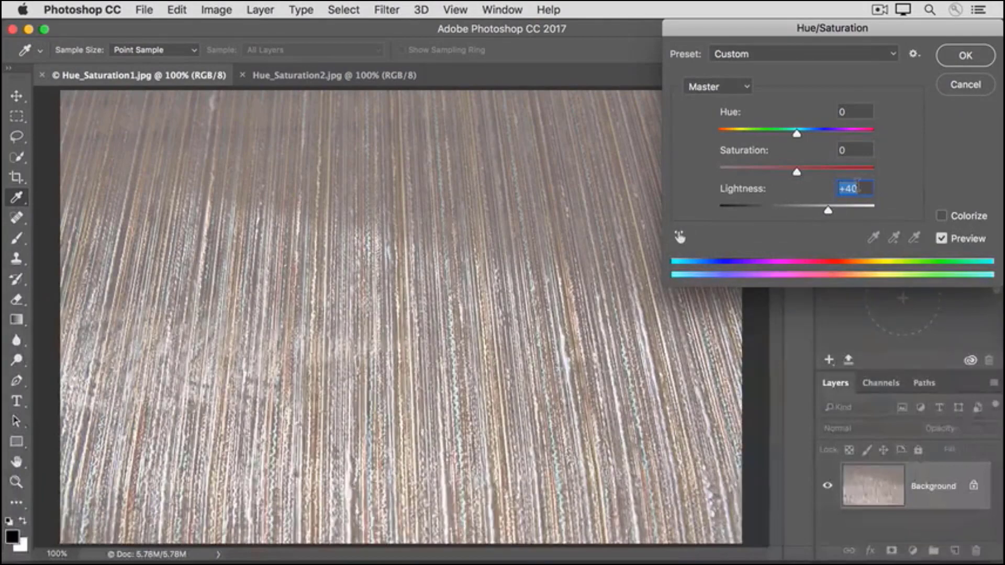
{"action": "type", "text": "0"}
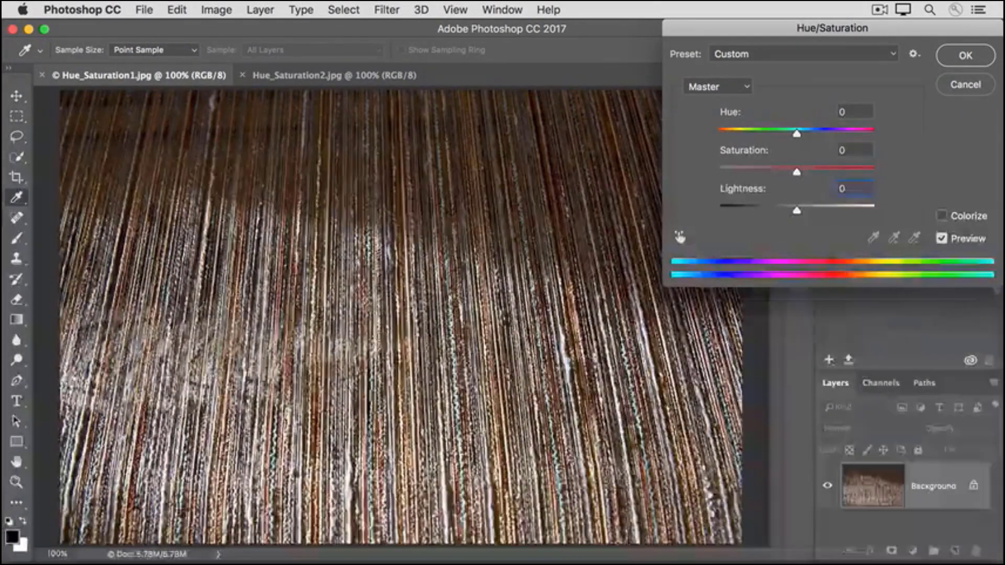
{"action": "key", "text": "Tab"}
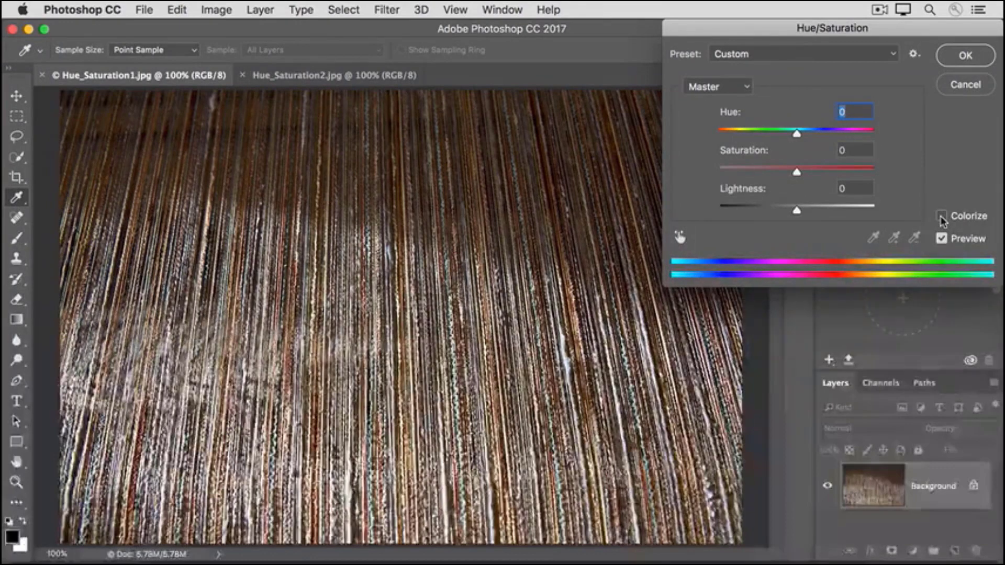
{"action": "left_click", "coordinate": [951, 92]}
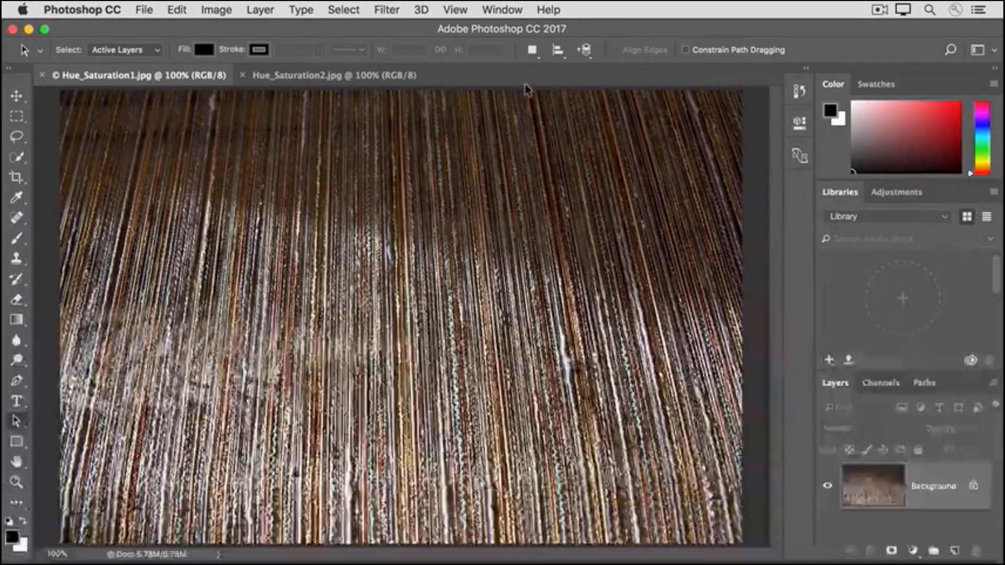
Step: Start a Hue/Saturation adjustment on Hue_Saturation2.jpg, limit it to Yellows, and reduce their Saturation to -30
{"action": "left_click", "coordinate": [309, 84]}
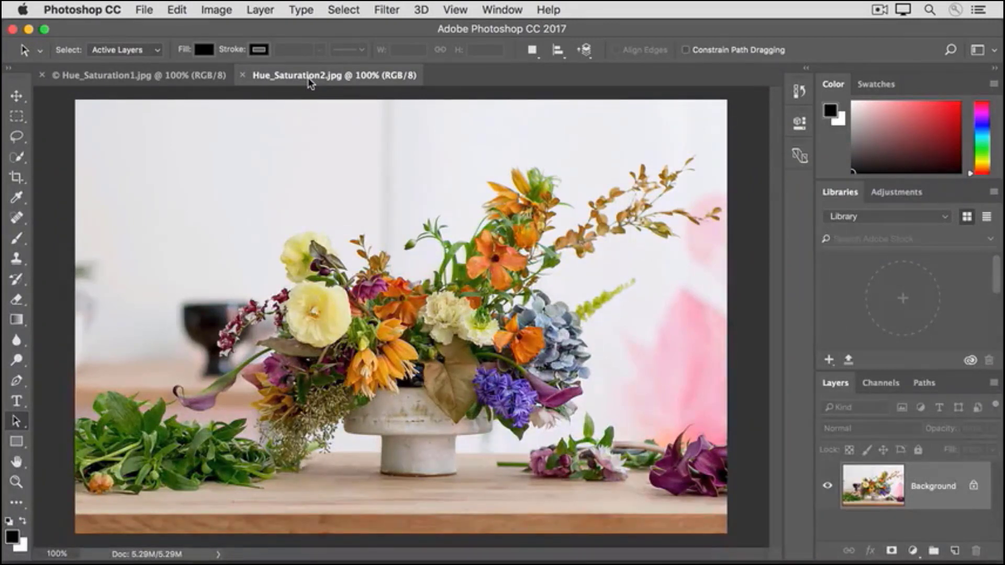
{"action": "left_click", "coordinate": [206, 12]}
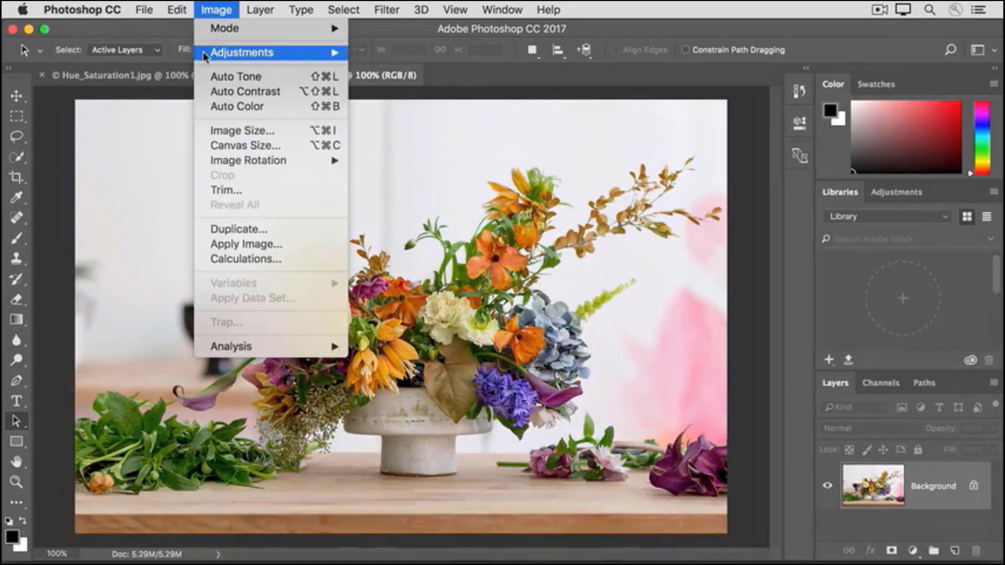
{"action": "mouse_move", "coordinate": [213, 56]}
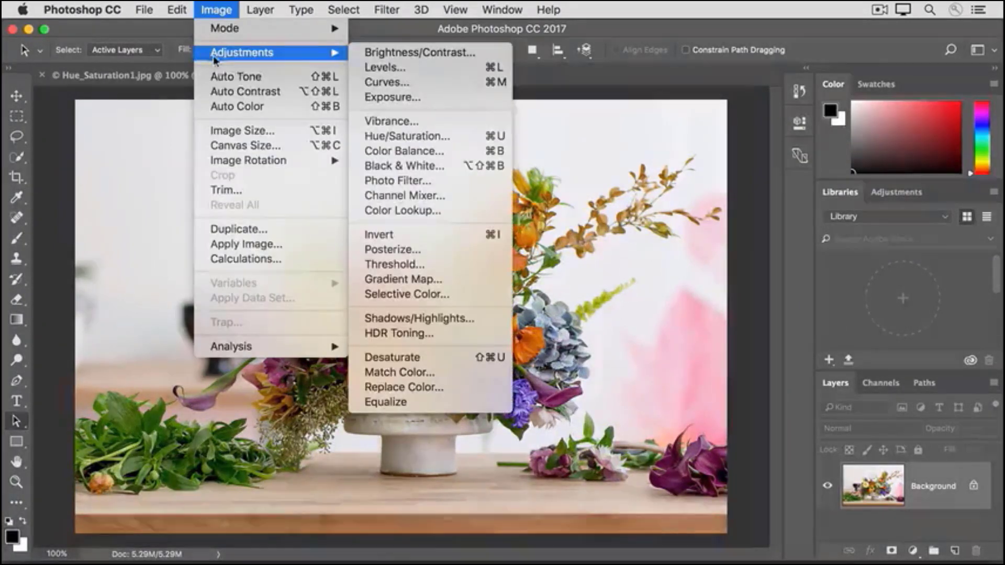
{"action": "left_click", "coordinate": [356, 137]}
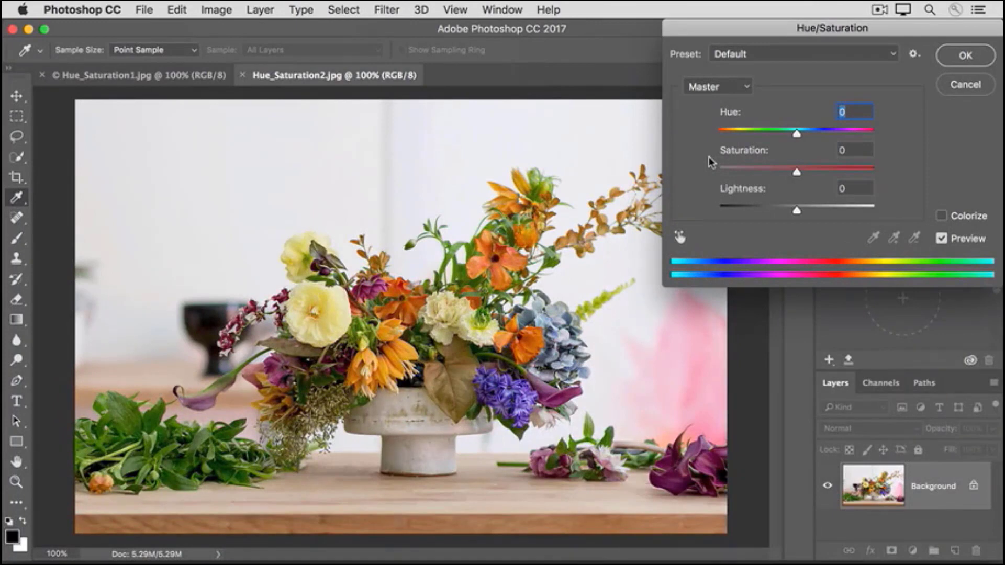
{"action": "left_click", "coordinate": [748, 89]}
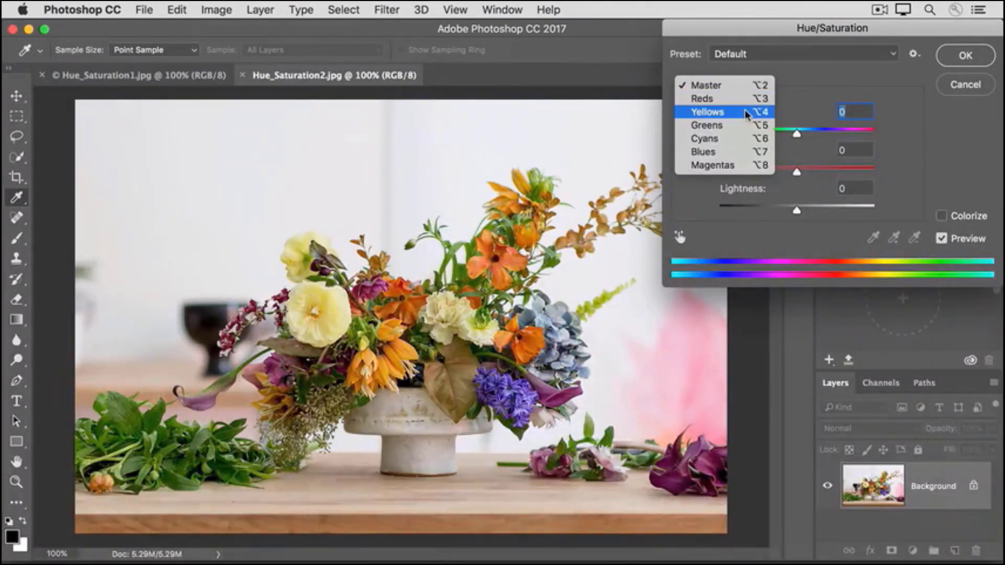
{"action": "left_click", "coordinate": [745, 111]}
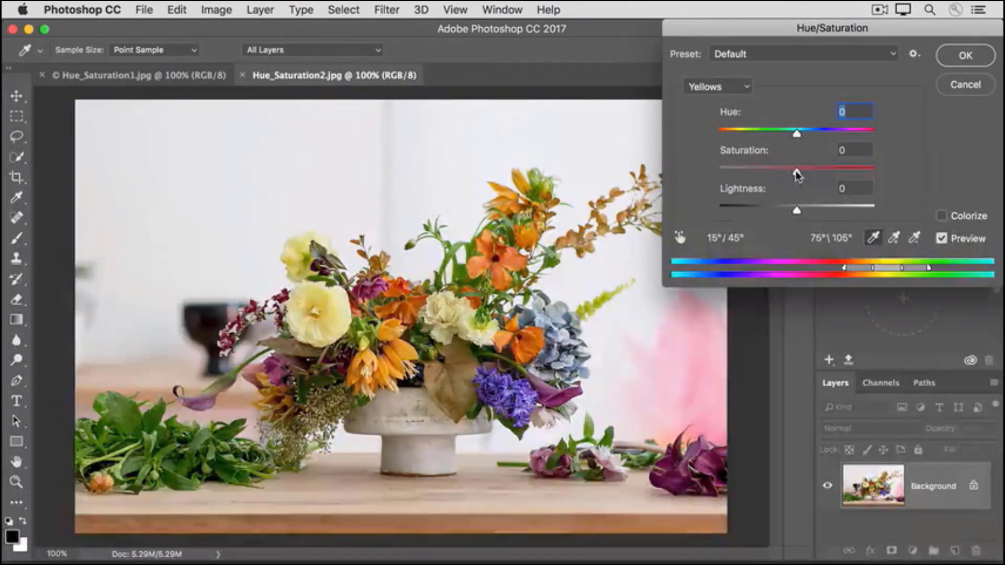
{"action": "left_click_drag", "start_coordinate": [796, 169], "coordinate": [729, 169]}
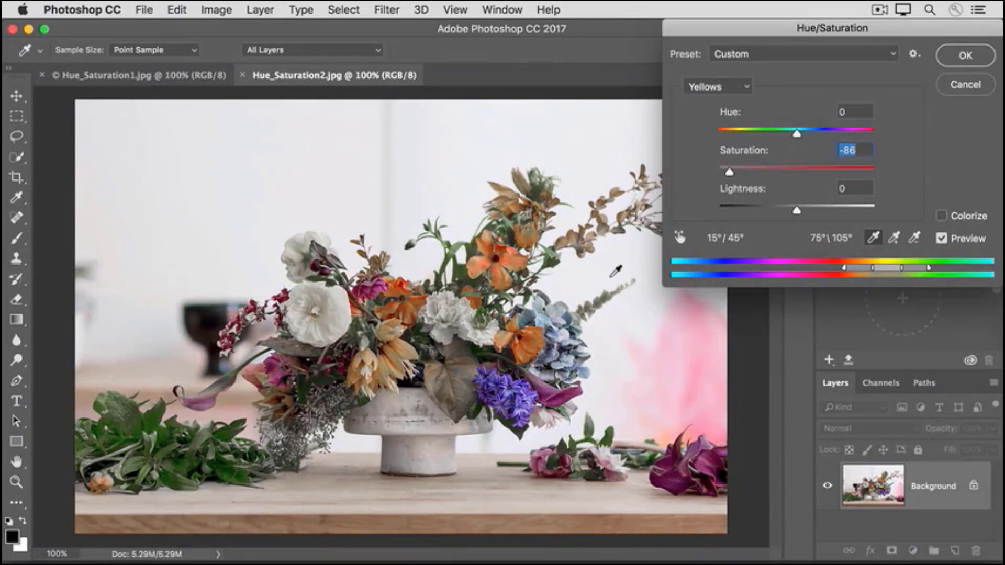
{"action": "left_click_drag", "start_coordinate": [729, 171], "coordinate": [774, 176]}
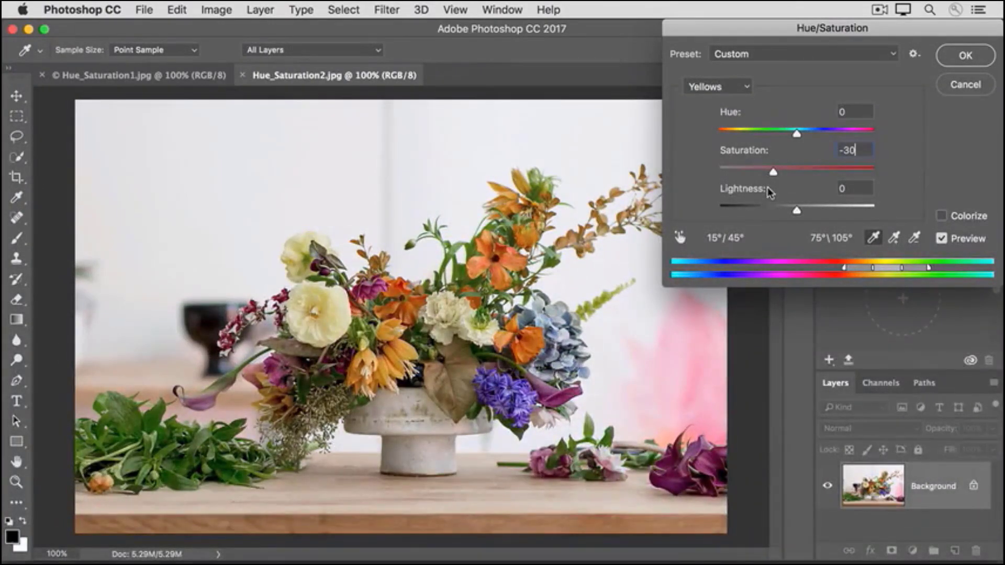
{"action": "left_click", "coordinate": [747, 89]}
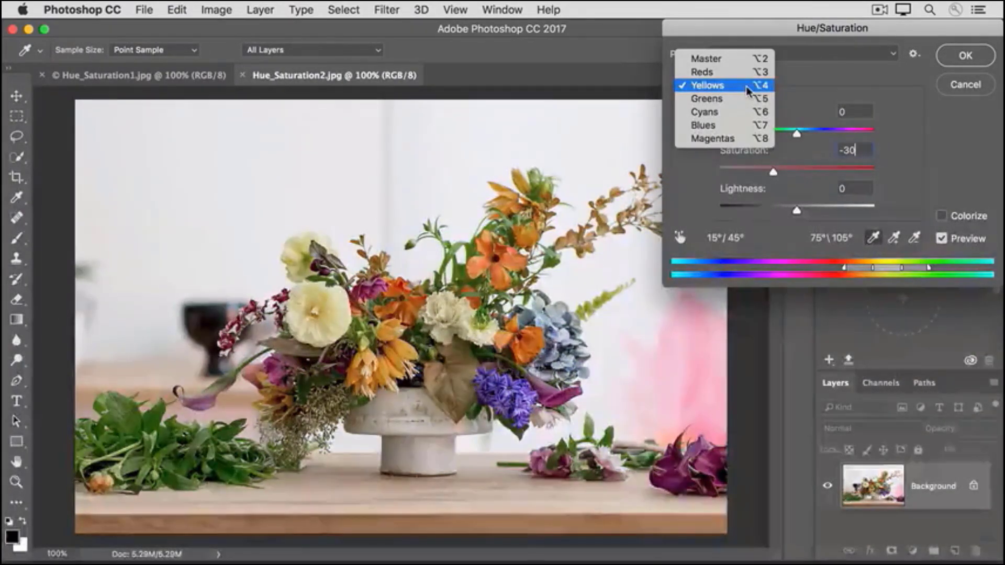
{"action": "left_click", "coordinate": [782, 86]}
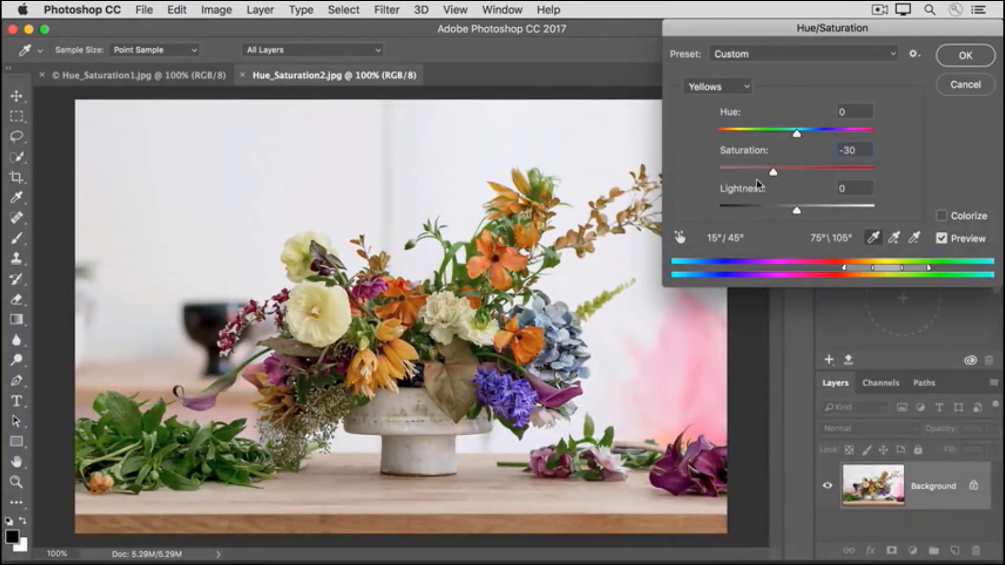
Step: Reduce the Reds Saturation to -29 with the on-image adjustment tool on an orange flower, and apply the adjustment
{"action": "left_click", "coordinate": [680, 239]}
{"action": "left_click", "coordinate": [679, 238]}
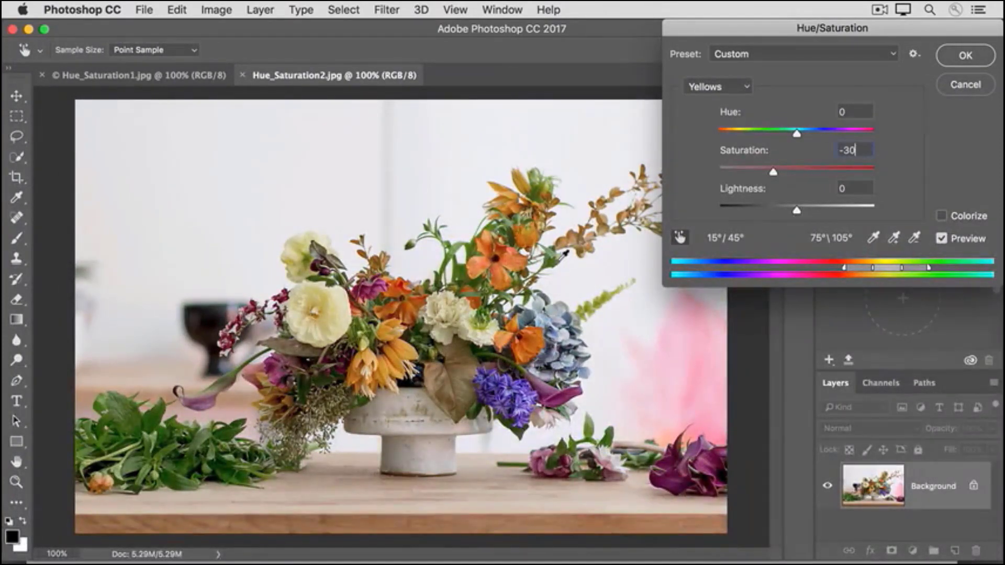
{"action": "left_click", "coordinate": [508, 262]}
{"action": "left_click_drag", "start_coordinate": [508, 262], "coordinate": [622, 265]}
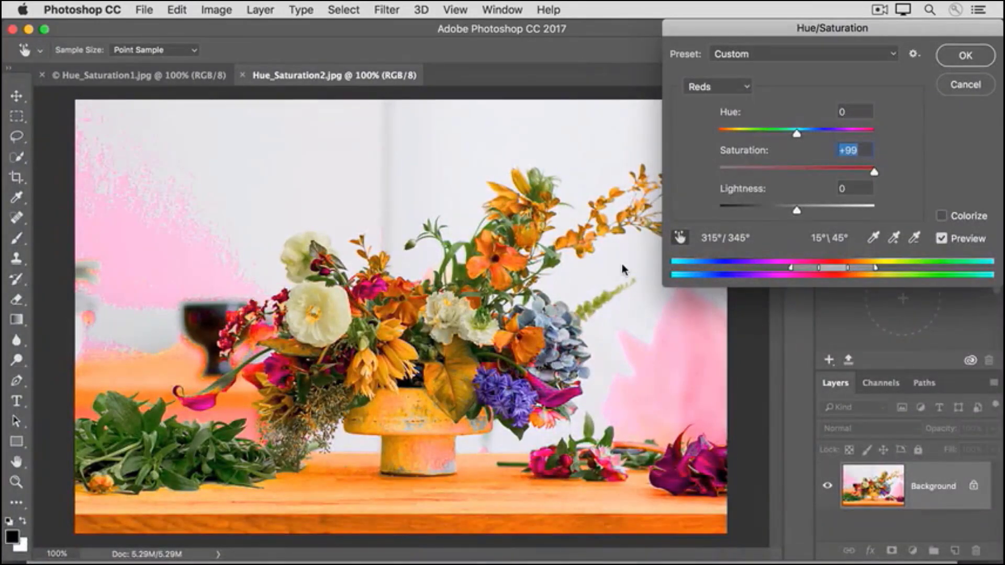
{"action": "left_click_drag", "start_coordinate": [622, 266], "coordinate": [522, 265]}
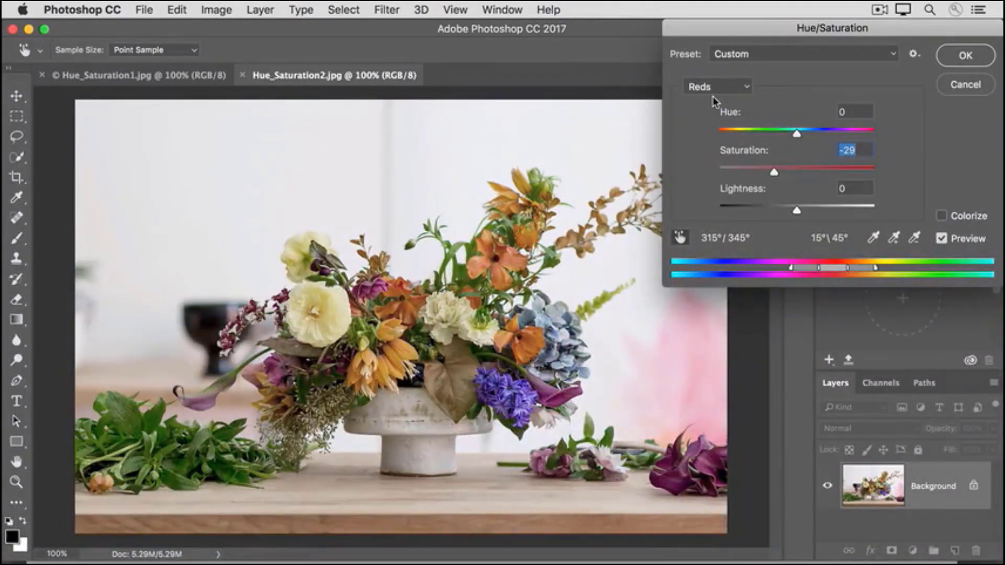
{"action": "left_click", "coordinate": [685, 232]}
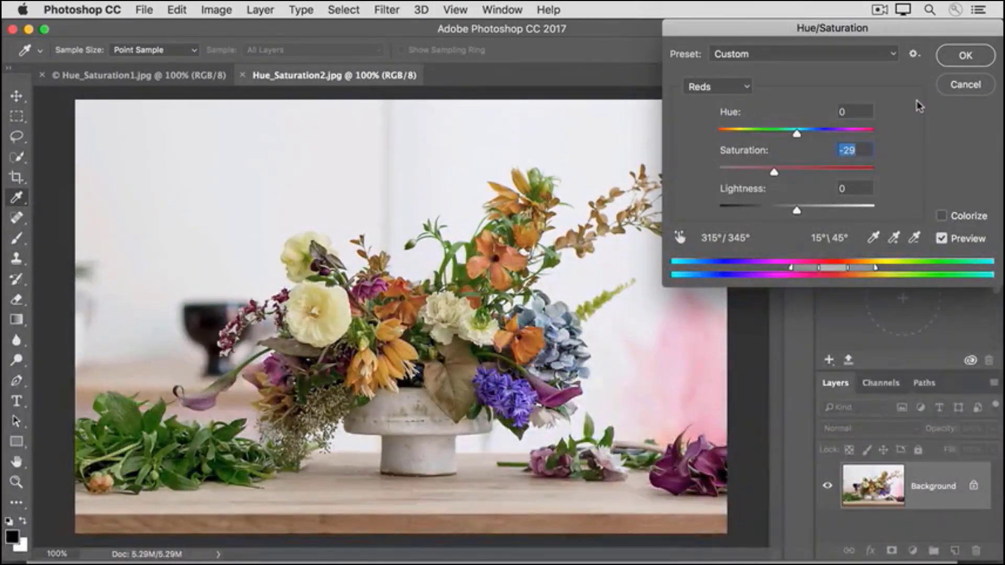
{"action": "left_click", "coordinate": [959, 55]}
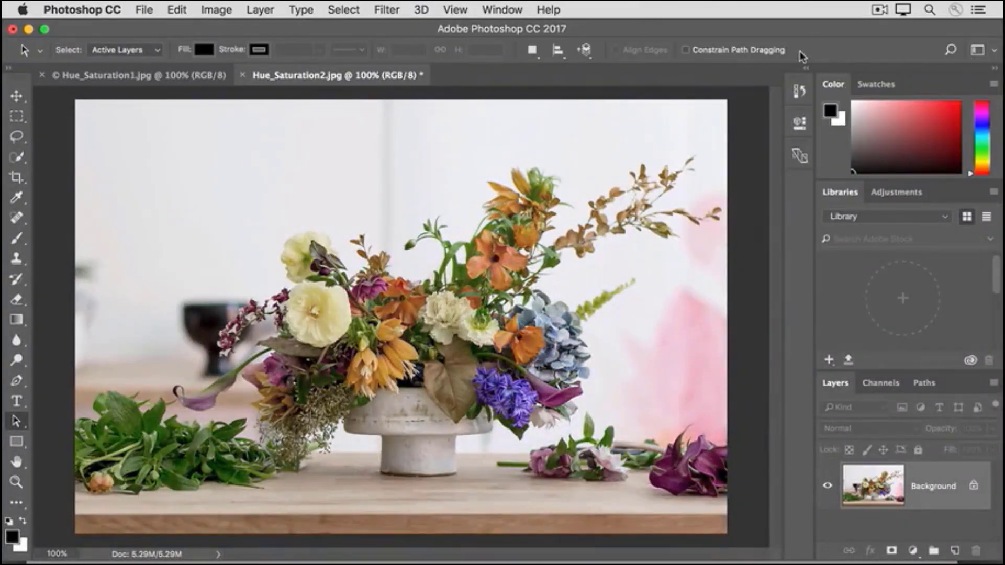
{"action": "left_click", "coordinate": [145, 11]}
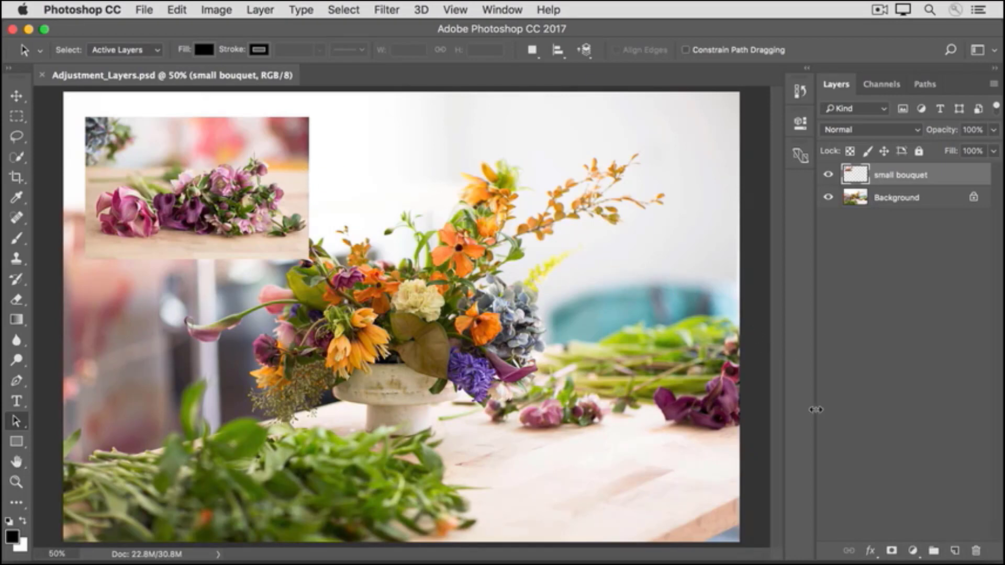
Step: Add a Black & White adjustment layer above the small bouquet layer with Yellows 105 and Greens -15, and reopen its properties
{"action": "left_click", "coordinate": [912, 551]}
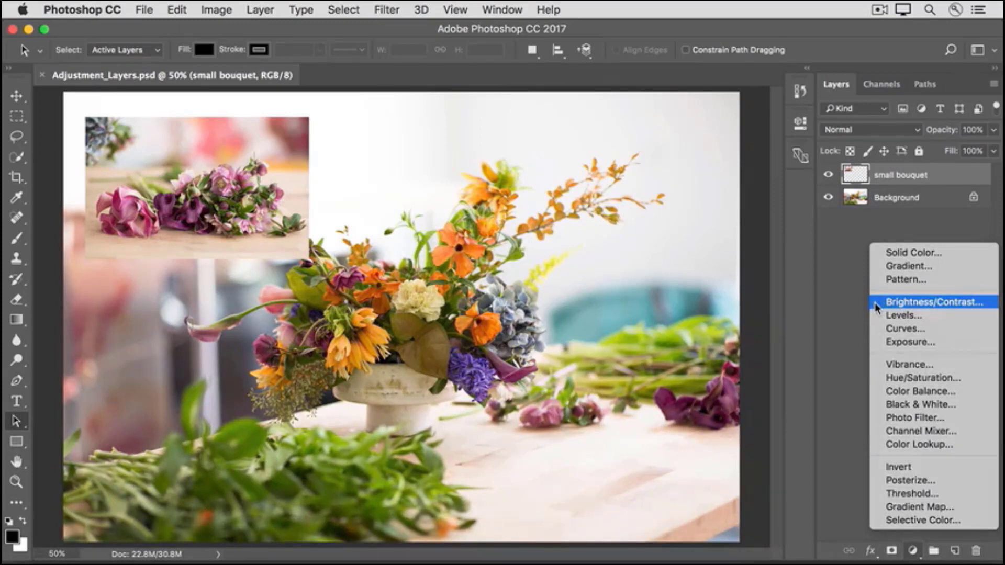
{"action": "left_click", "coordinate": [879, 406]}
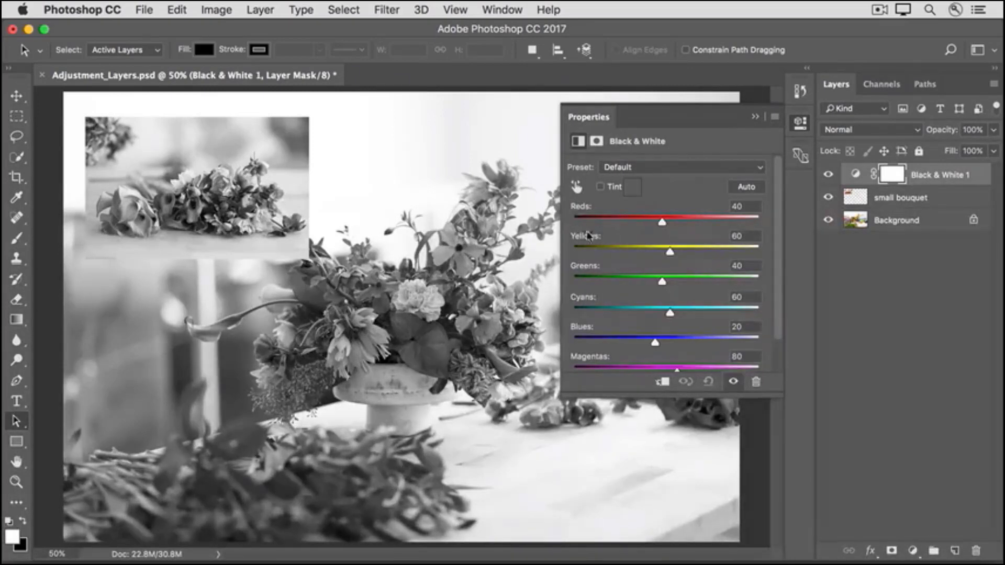
{"action": "left_click_drag", "start_coordinate": [671, 252], "coordinate": [686, 255]}
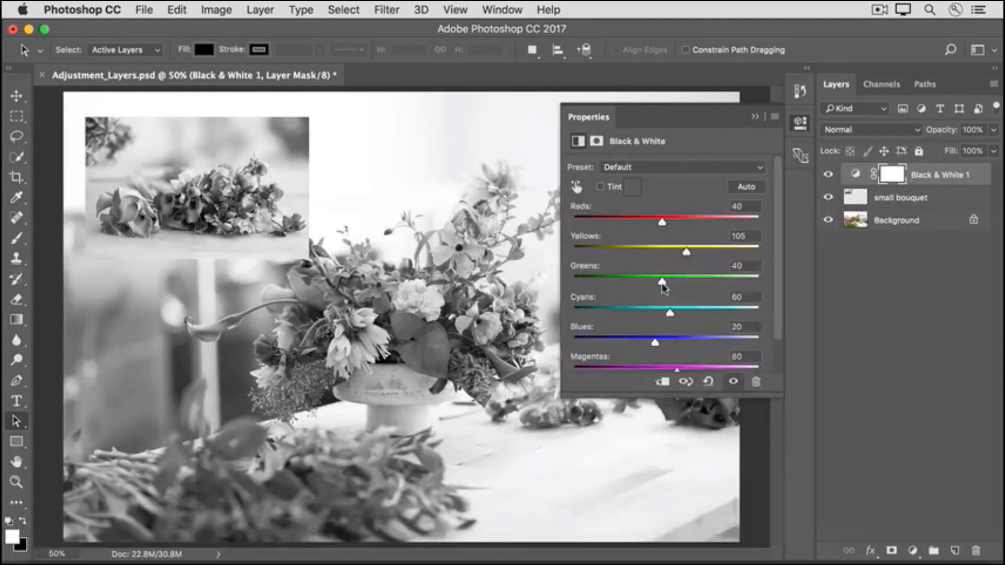
{"action": "left_click_drag", "start_coordinate": [662, 282], "coordinate": [643, 282]}
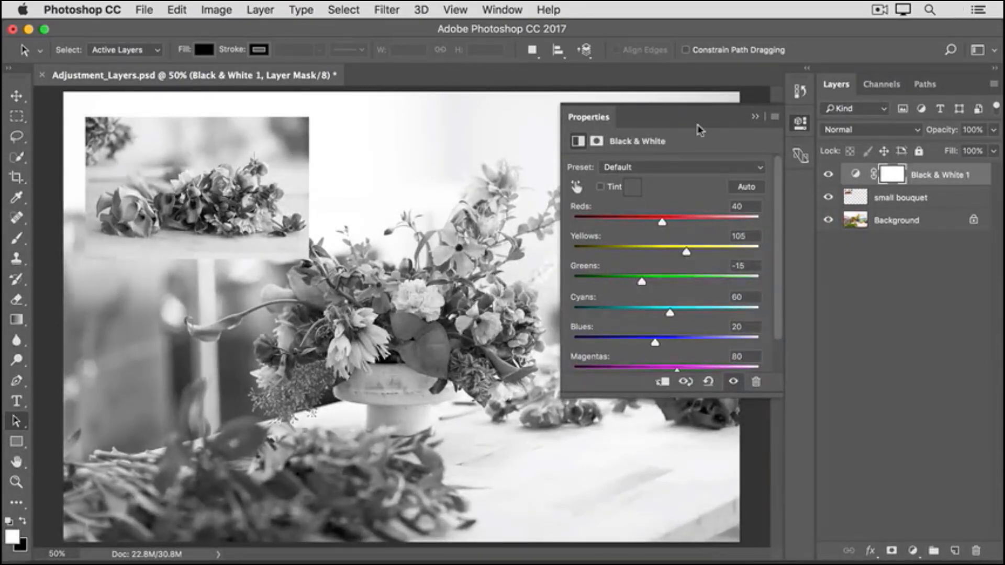
{"action": "left_click", "coordinate": [752, 117]}
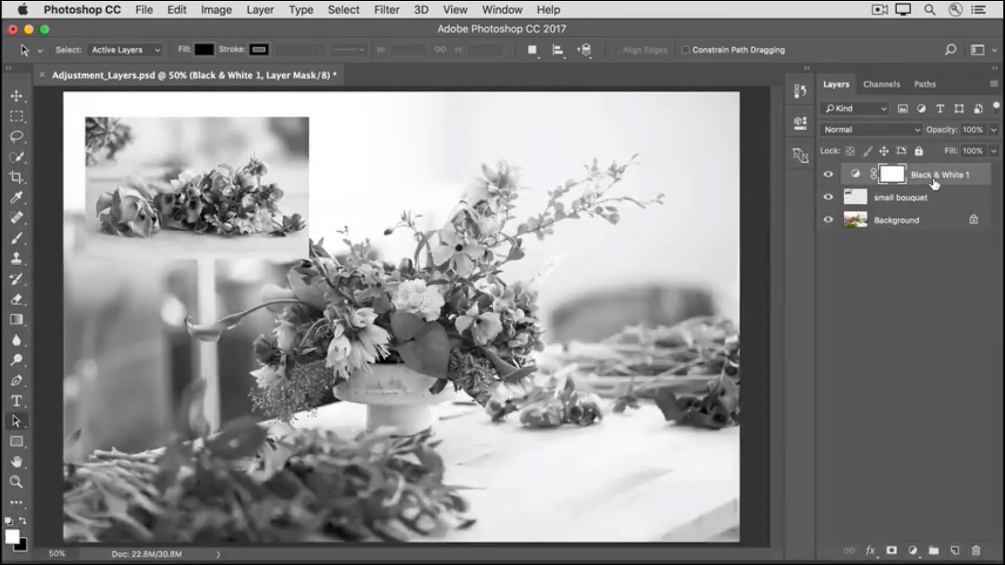
{"action": "left_click", "coordinate": [797, 124]}
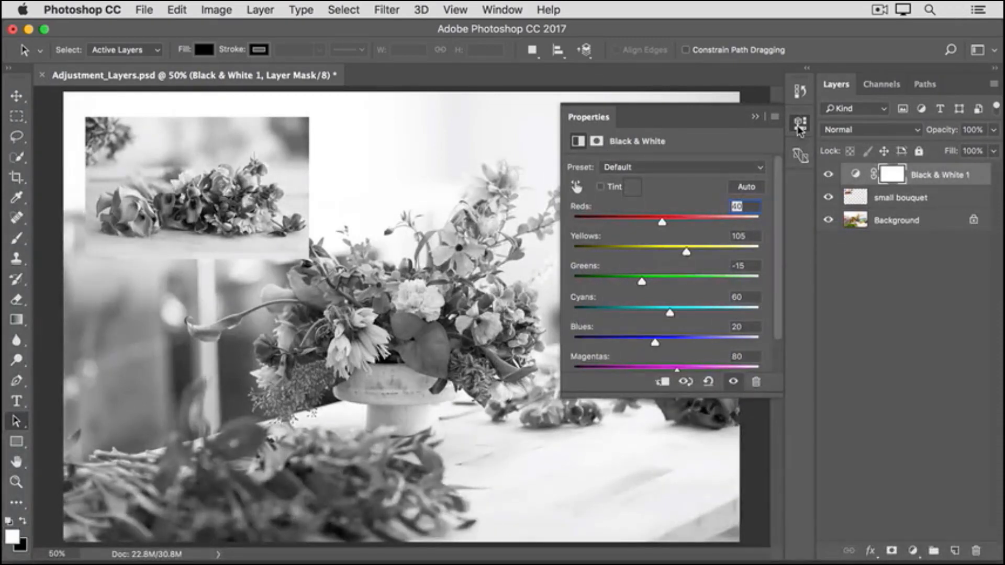
Step: Raise the Black & White layer's Reds to 56 with the on-image adjustment tool on an upper bouquet flower, and collapse its properties
{"action": "left_click", "coordinate": [576, 188]}
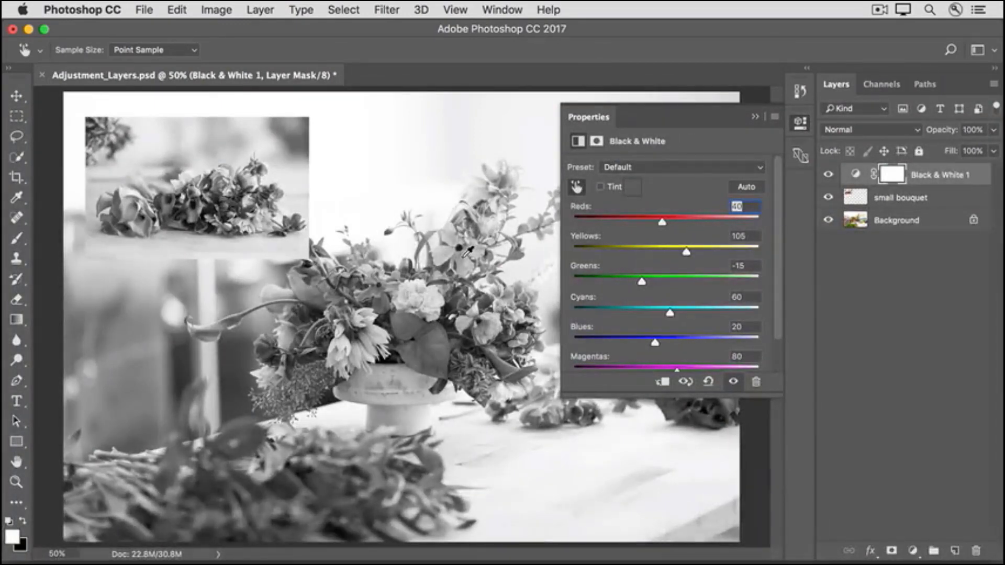
{"action": "mouse_move", "coordinate": [467, 251]}
{"action": "left_mouse_down"}
{"action": "mouse_move", "coordinate": [424, 264]}
{"action": "mouse_move", "coordinate": [471, 263]}
{"action": "left_mouse_up"}
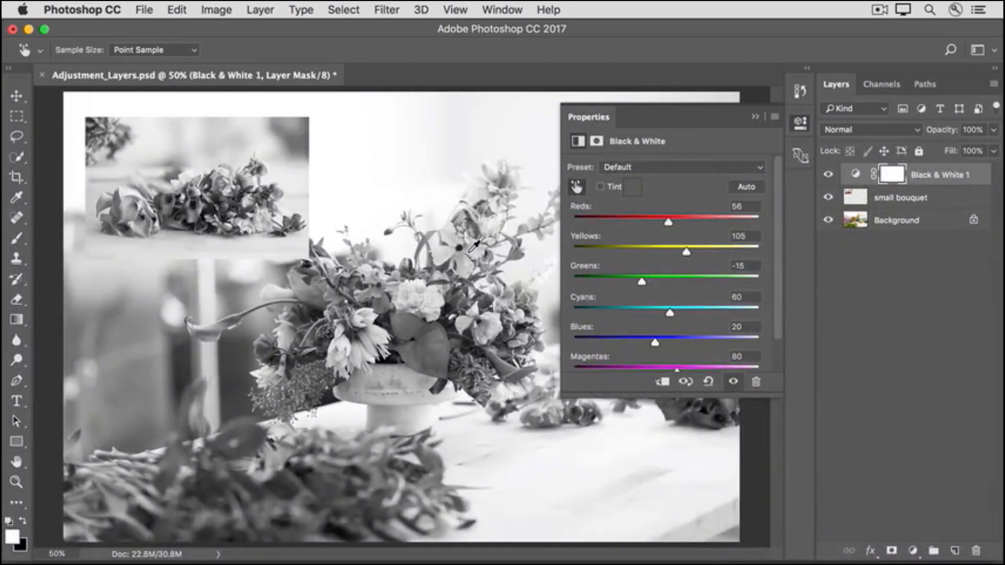
{"action": "left_click", "coordinate": [755, 117]}
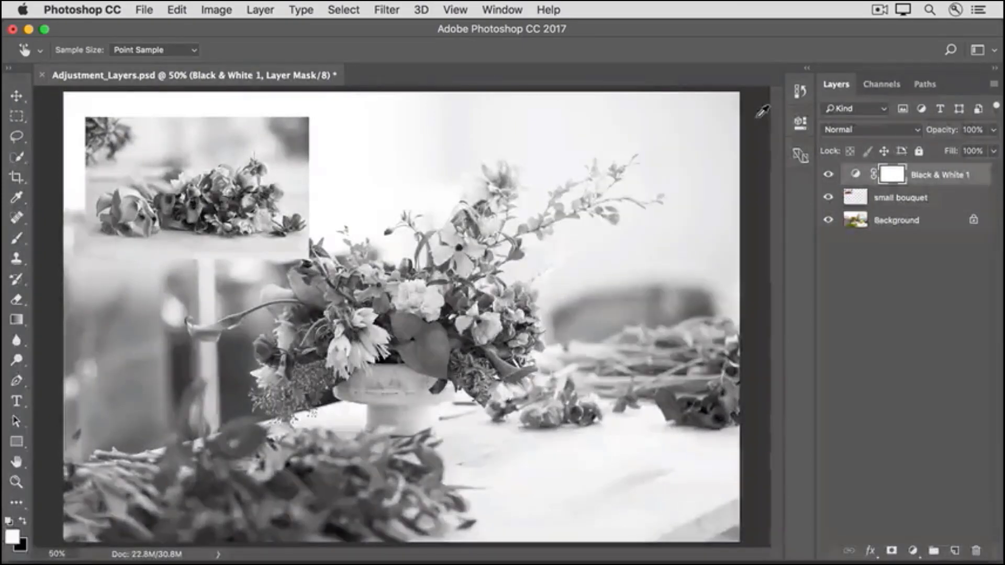
{"action": "key", "text": "a"}
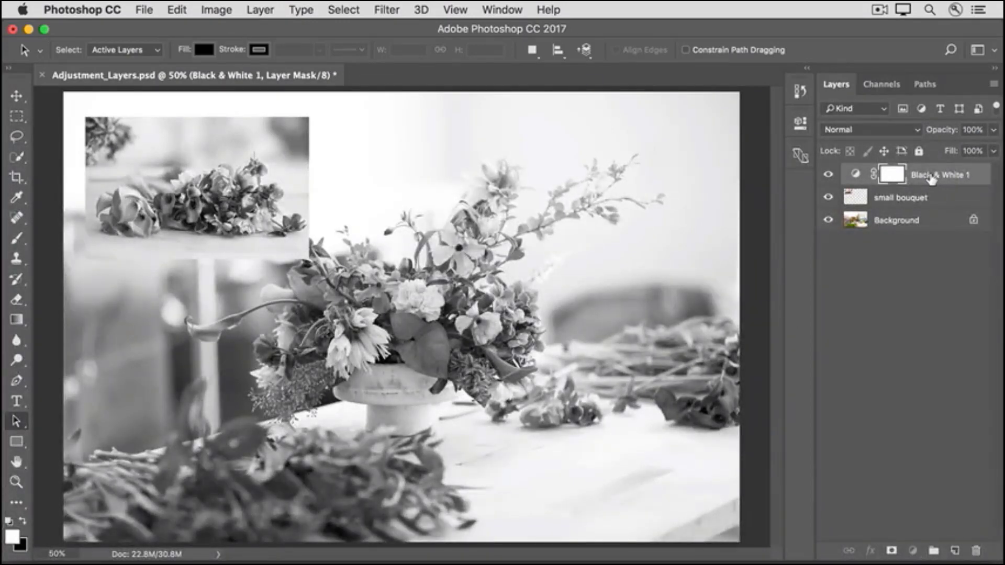
Step: Move the Black & White adjustment layer below the small bouquet layer, and start saving the document with Save As
{"action": "left_click_drag", "start_coordinate": [933, 181], "coordinate": [932, 207]}
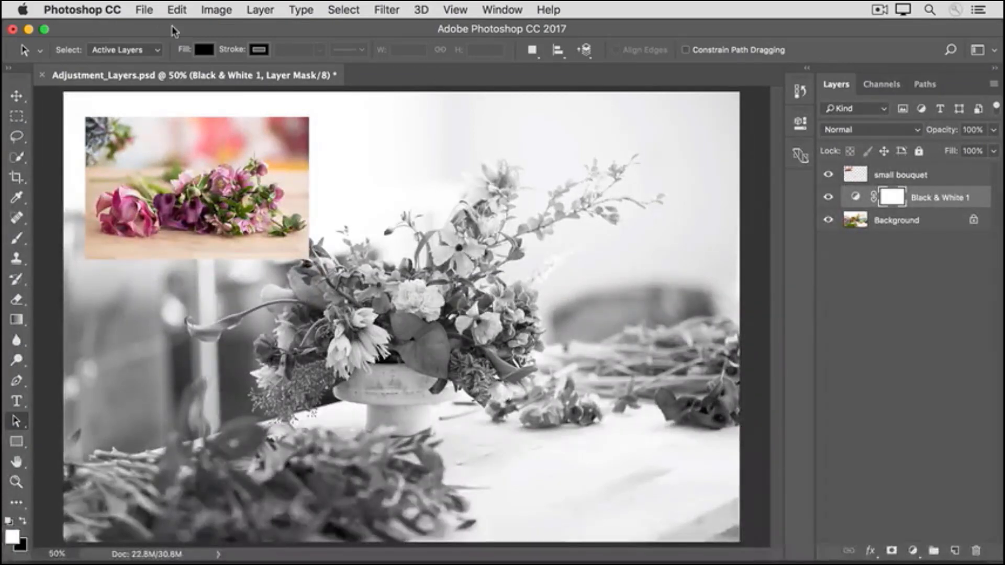
{"action": "left_click", "coordinate": [141, 9]}
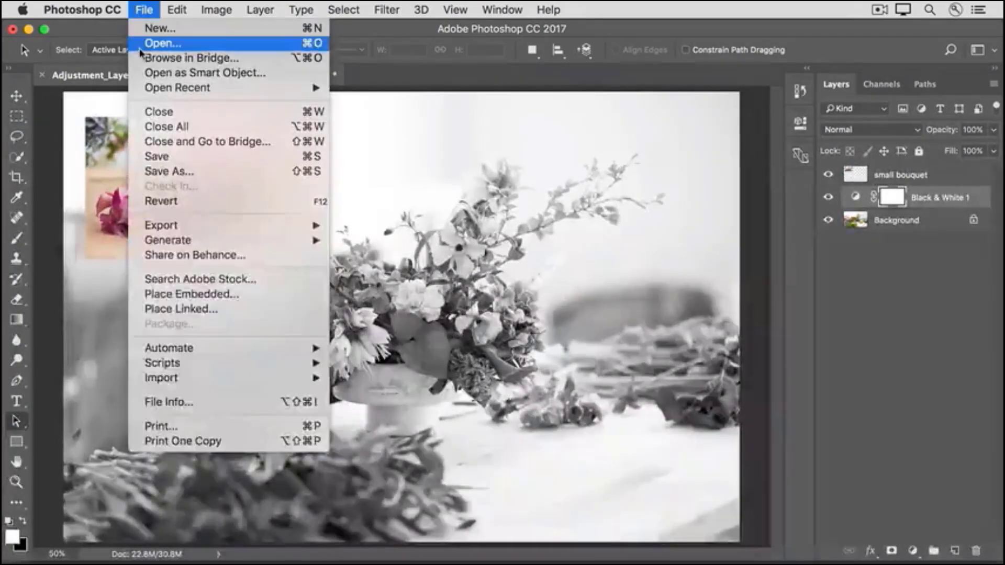
{"action": "left_click", "coordinate": [174, 171]}
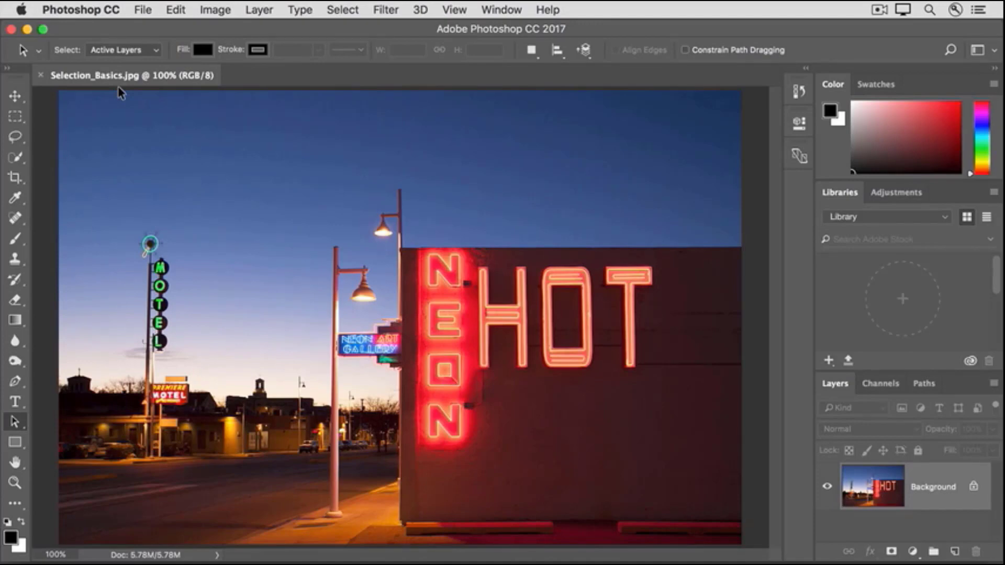
Step: Select the dark building wall in Selection_Basics.jpg with two overlapping rectangular marquees, adding the second to the first
{"action": "left_click", "coordinate": [16, 116]}
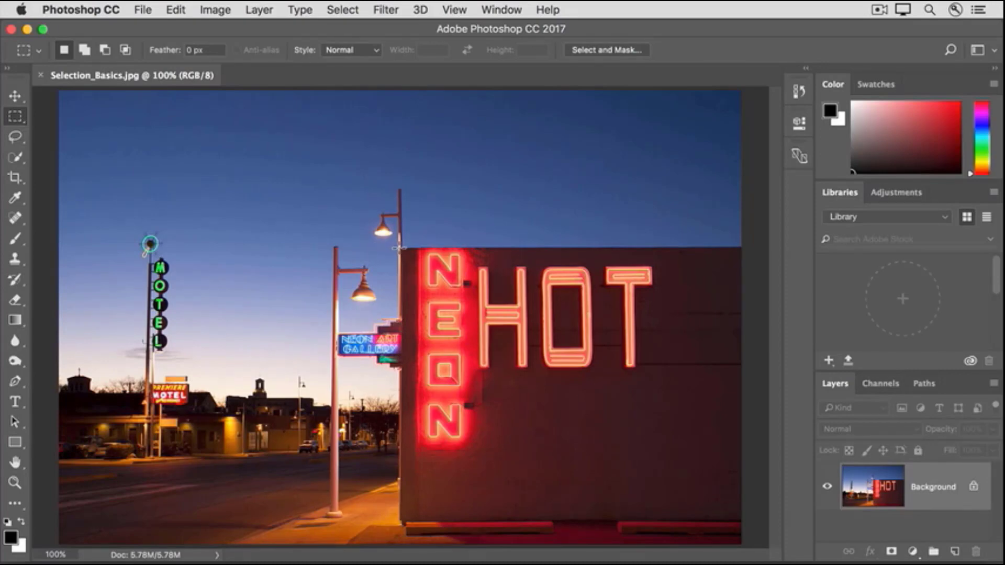
{"action": "left_click_drag", "start_coordinate": [399, 247], "coordinate": [603, 545]}
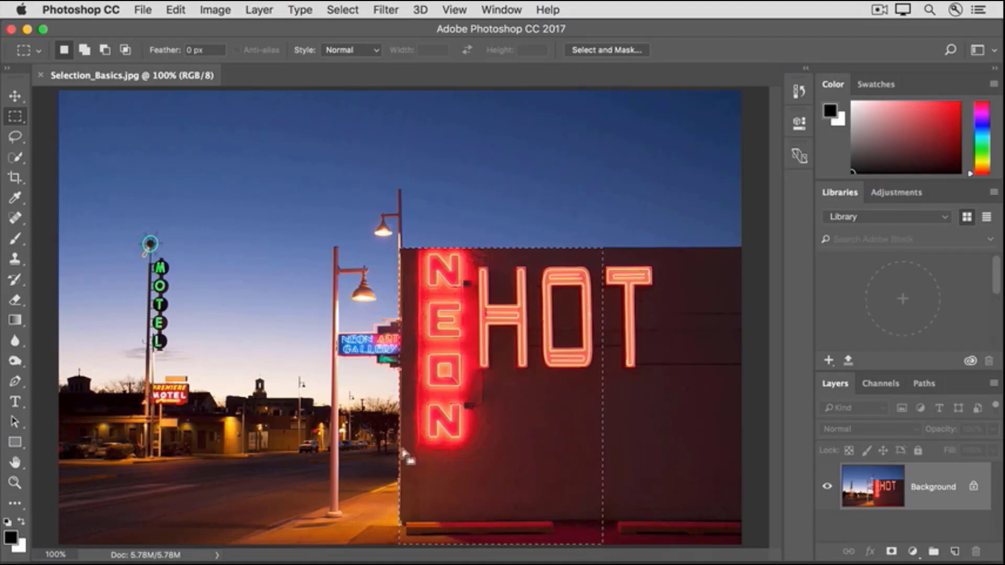
{"action": "left_click", "coordinate": [85, 51]}
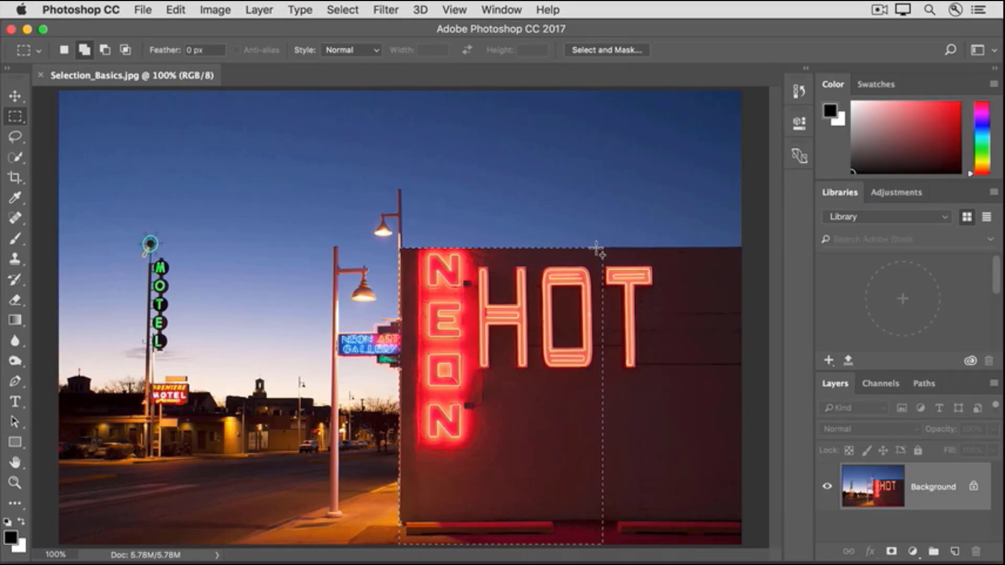
{"action": "left_click_drag", "start_coordinate": [596, 250], "coordinate": [745, 543]}
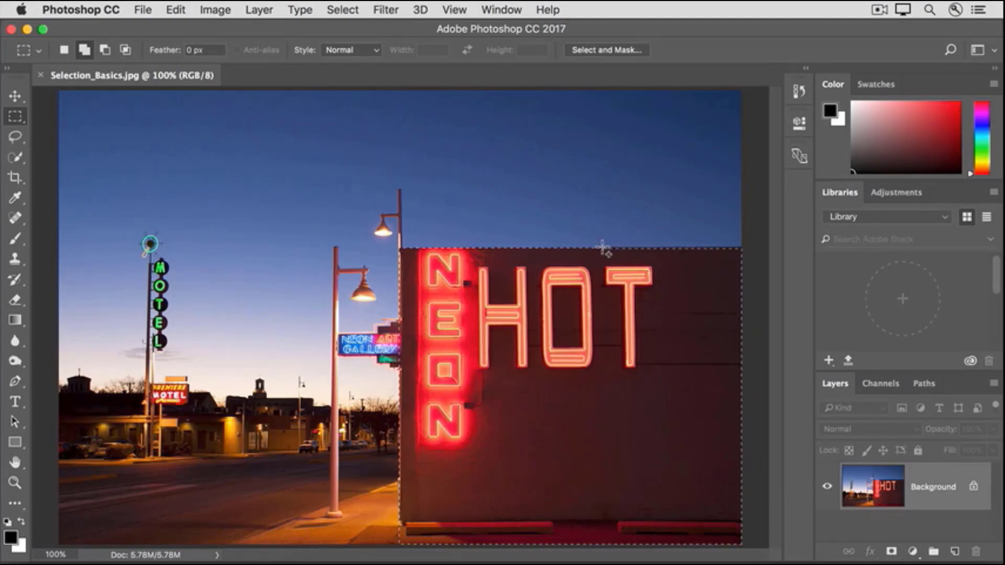
Step: Trim the wall selection with the Rectangular Marquee by subtracting the sky along its upper edge and the strip along its base
{"action": "left_click_drag", "start_coordinate": [660, 253], "coordinate": [742, 258]}
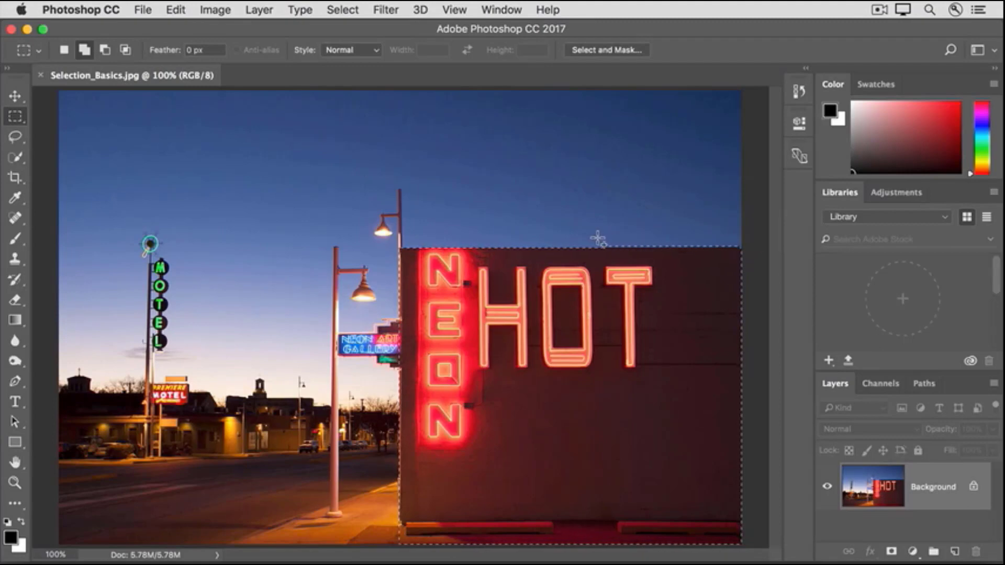
{"action": "left_click_drag", "start_coordinate": [705, 252], "coordinate": [751, 264]}
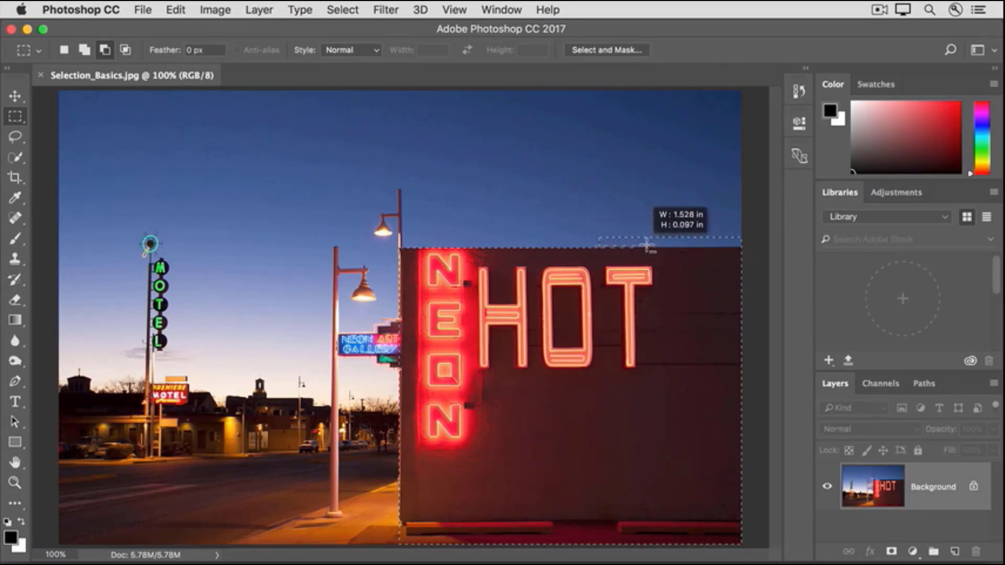
{"action": "left_click_drag", "start_coordinate": [646, 246], "coordinate": [748, 218]}
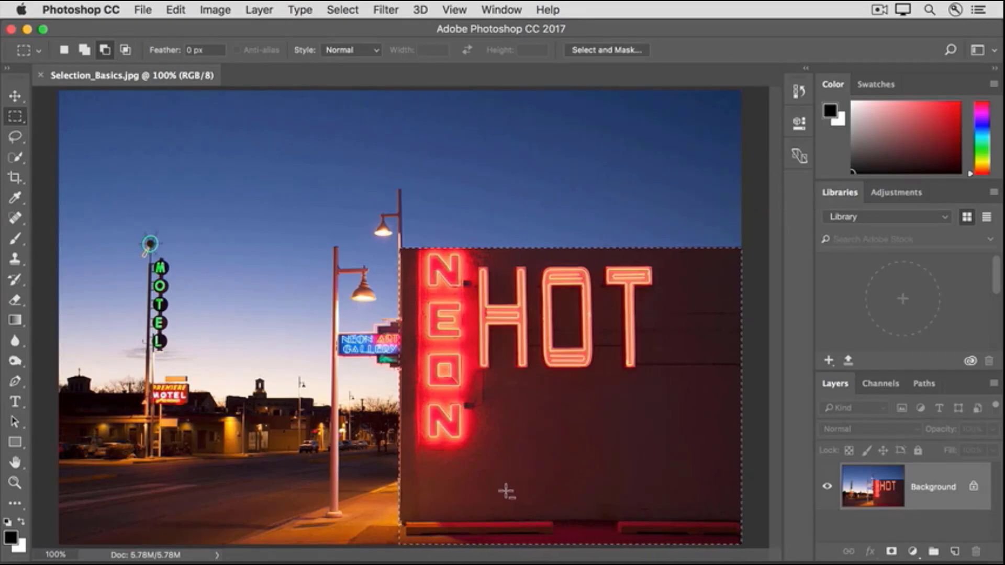
{"action": "left_click_drag", "start_coordinate": [396, 521], "coordinate": [790, 554]}
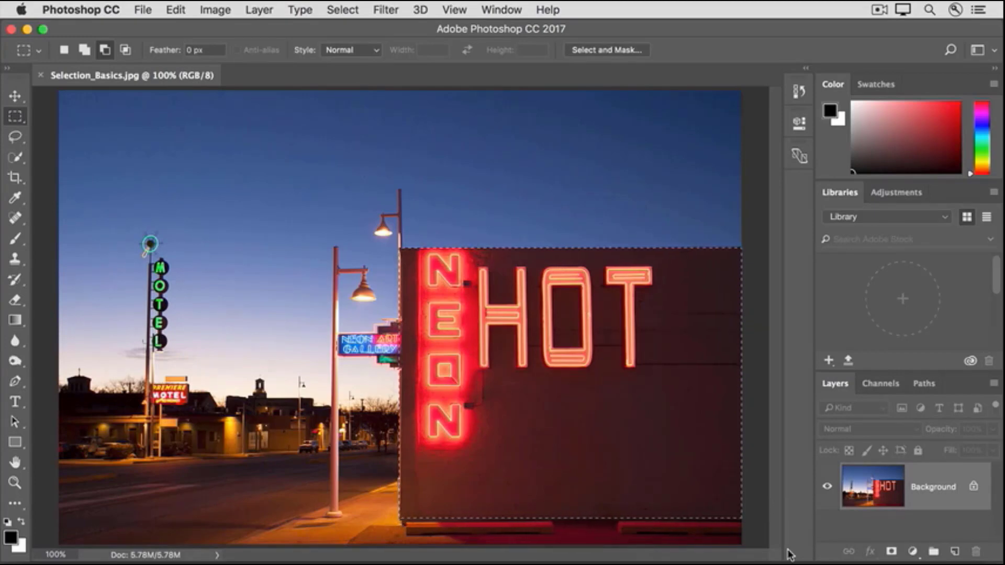
Step: Apply a Brightness/Contrast adjustment to the selected wall with Brightness -80 and Contrast 30
{"action": "left_click", "coordinate": [215, 10]}
{"action": "mouse_move", "coordinate": [276, 51]}
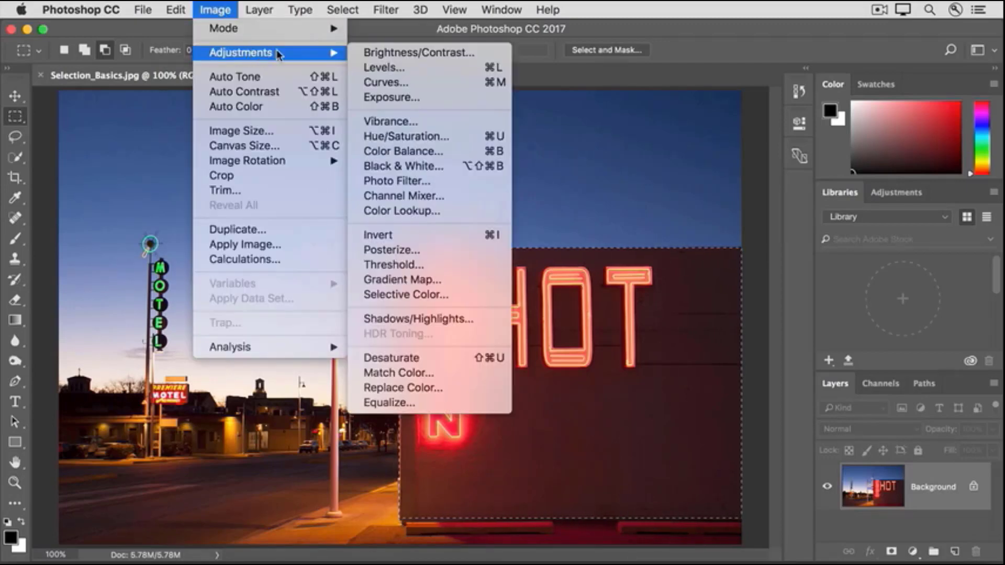
{"action": "left_click", "coordinate": [355, 53]}
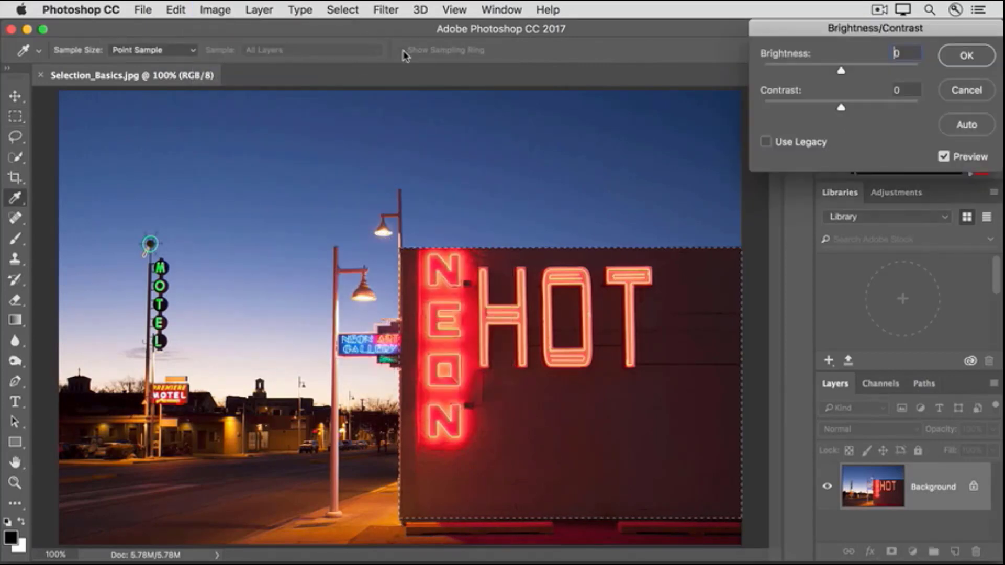
{"action": "left_click_drag", "start_coordinate": [840, 72], "coordinate": [800, 68]}
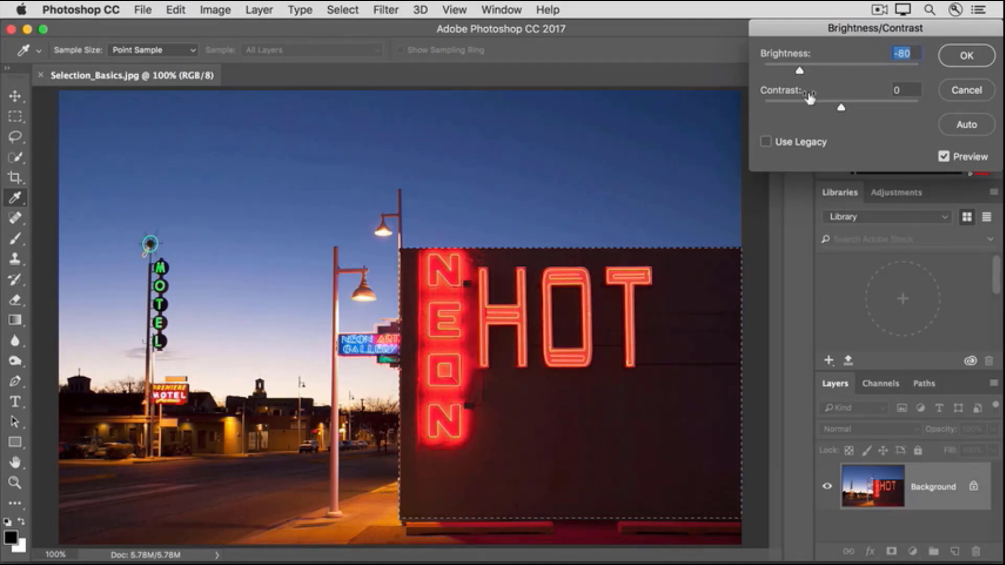
{"action": "left_click", "coordinate": [839, 107]}
{"action": "left_click_drag", "start_coordinate": [839, 108], "coordinate": [863, 109]}
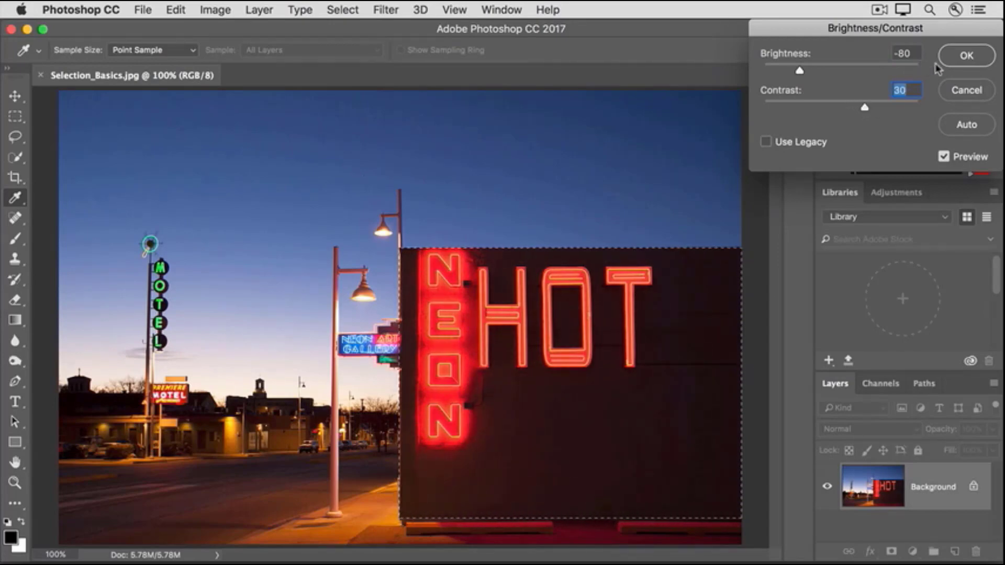
{"action": "left_click", "coordinate": [953, 59]}
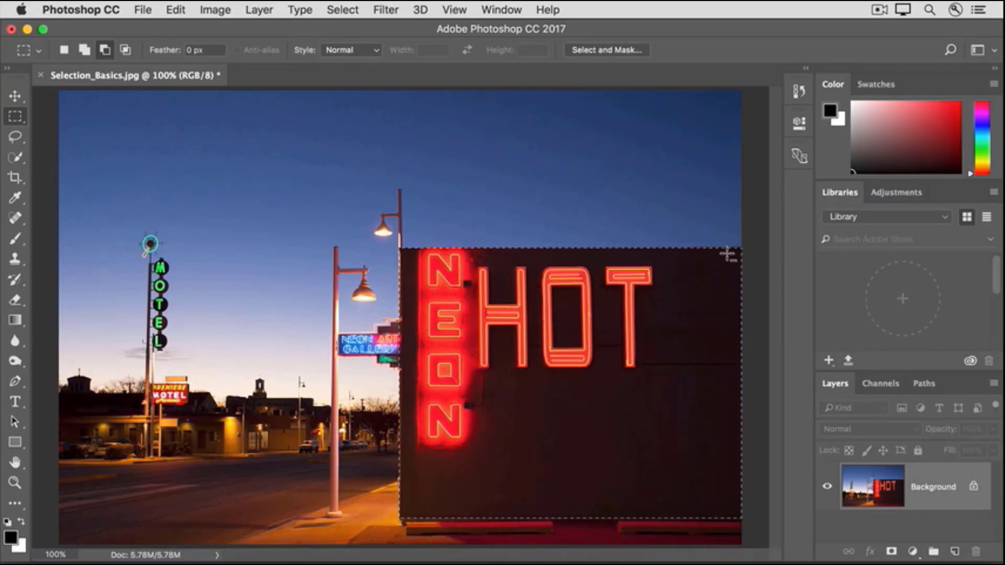
Step: Invert the selection to brighten the area around the wall with Brightness 32, and deselect it
{"action": "left_click", "coordinate": [343, 12]}
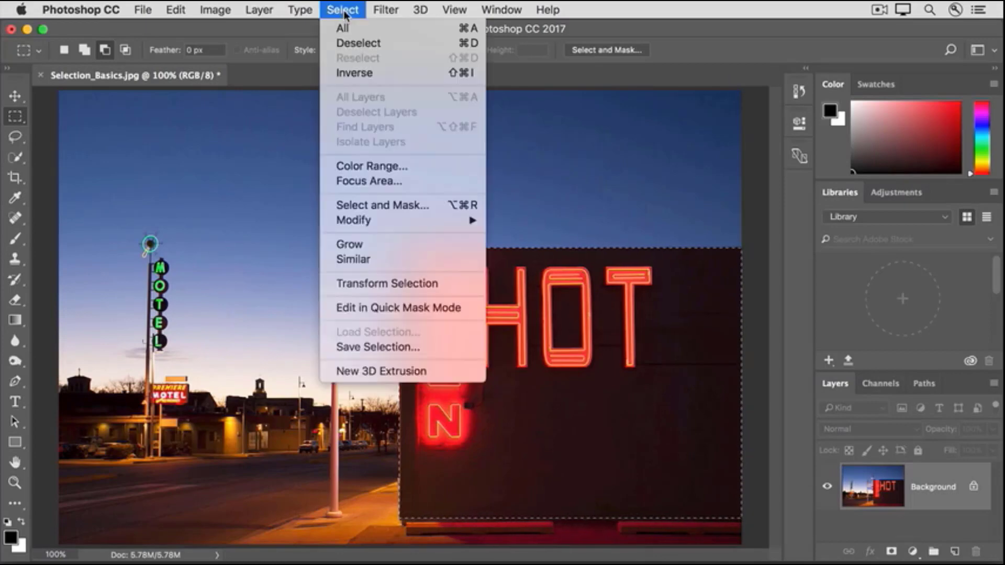
{"action": "left_click", "coordinate": [393, 74]}
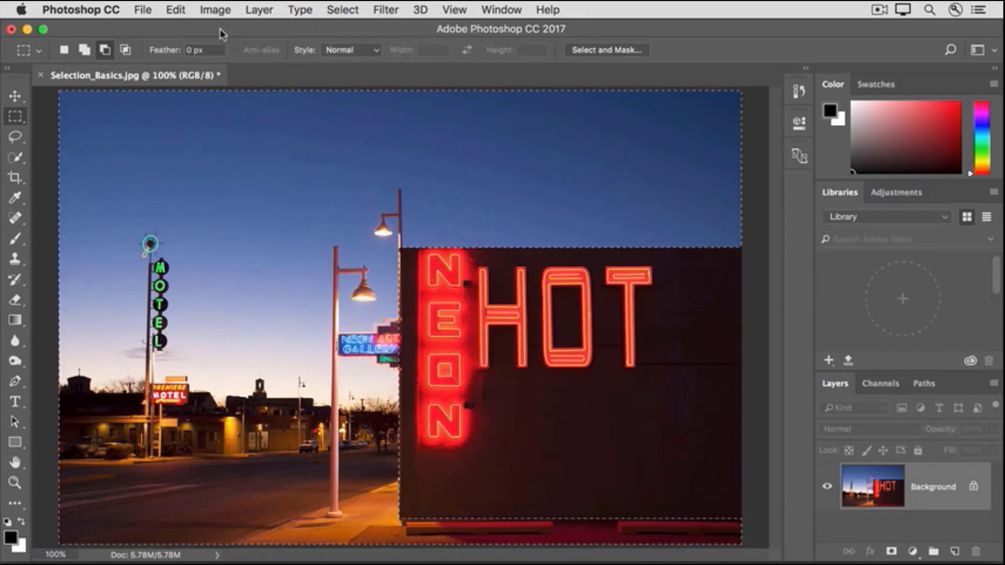
{"action": "left_click", "coordinate": [215, 11]}
{"action": "mouse_move", "coordinate": [238, 57]}
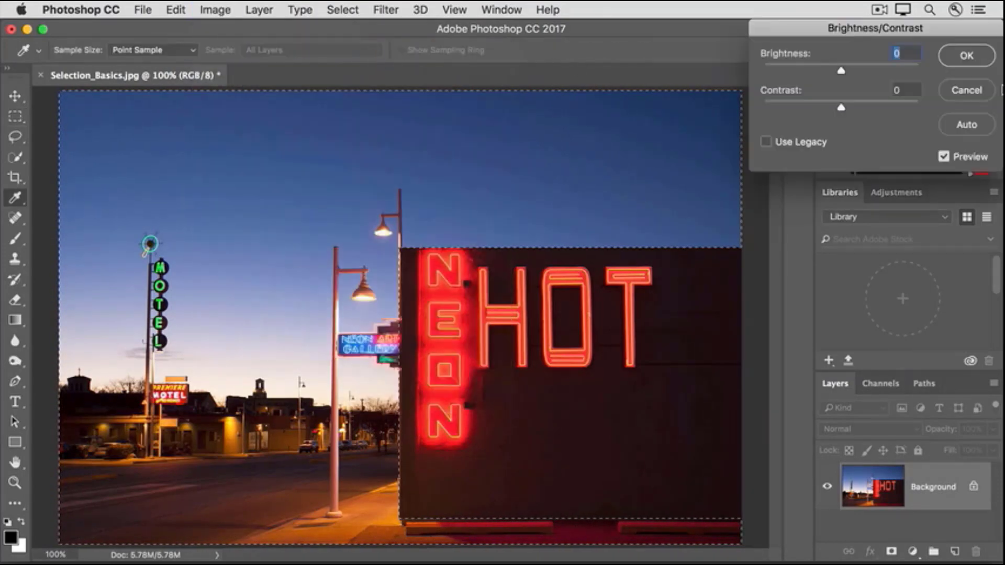
{"action": "left_click_drag", "start_coordinate": [840, 68], "coordinate": [857, 70]}
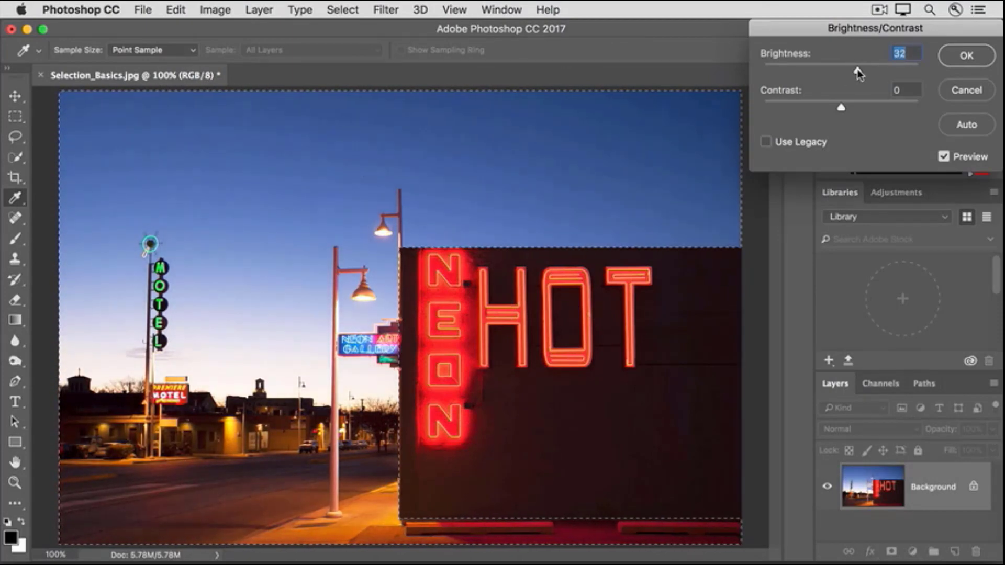
{"action": "left_click", "coordinate": [954, 57]}
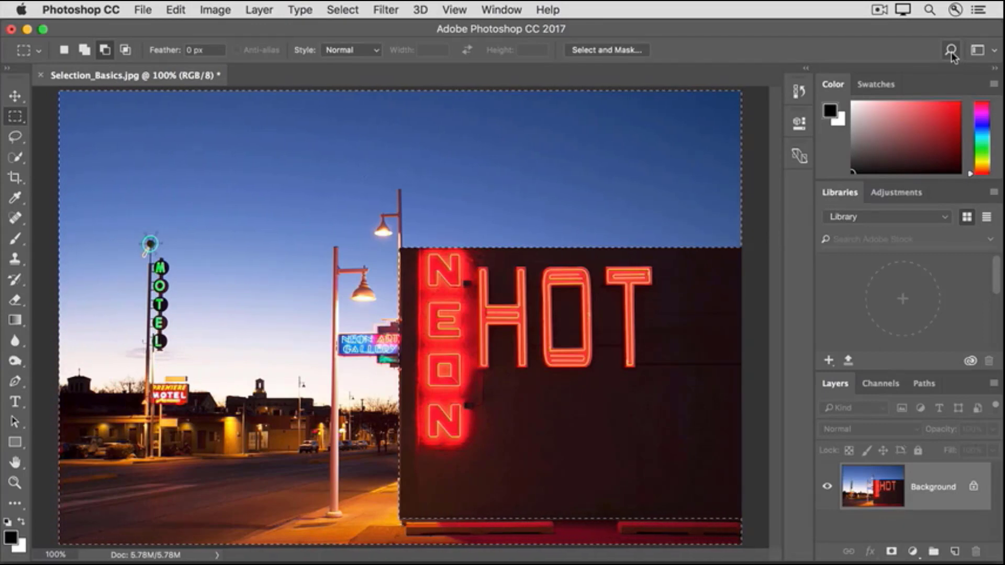
{"action": "left_click", "coordinate": [342, 9]}
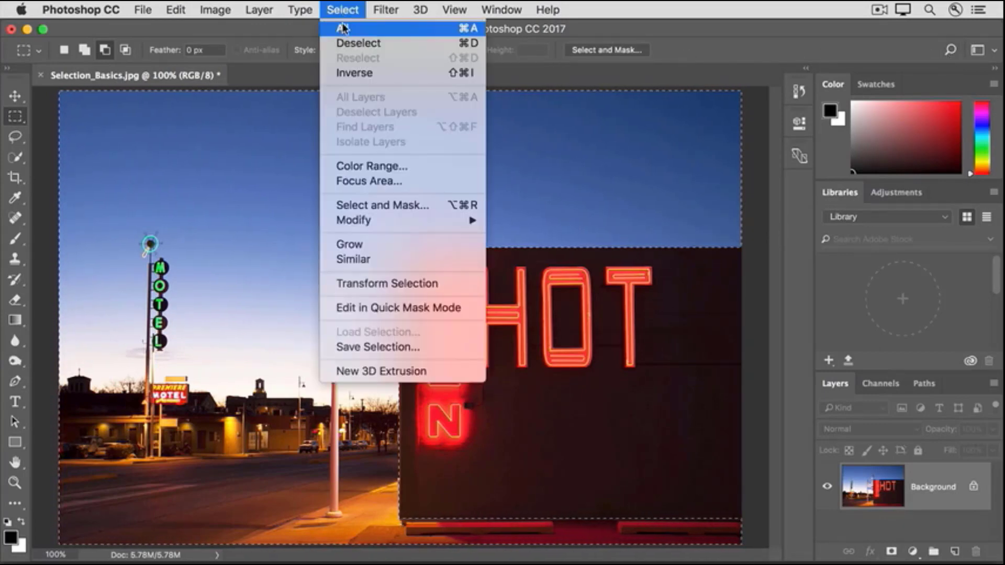
{"action": "left_click", "coordinate": [451, 42]}
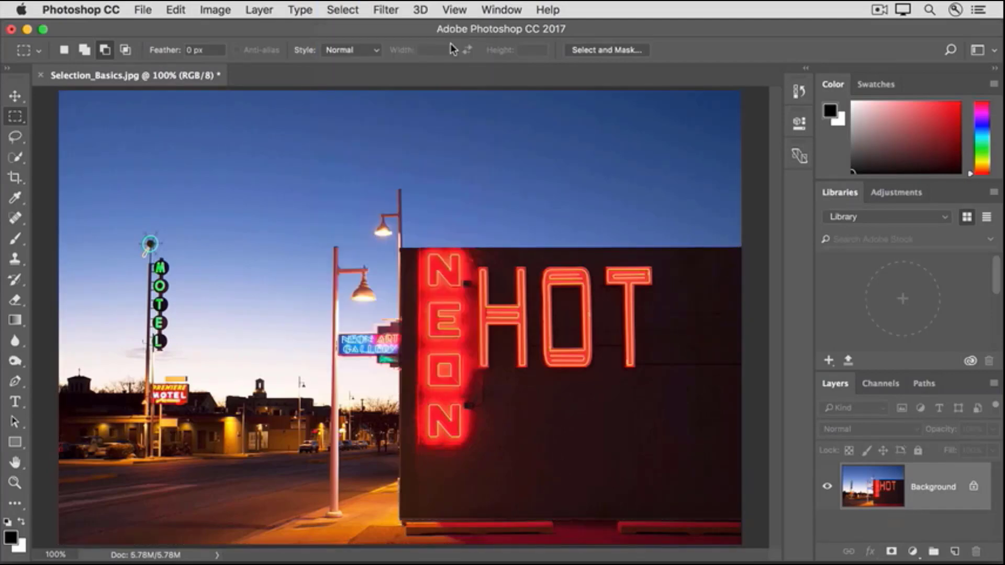
{"action": "left_click", "coordinate": [140, 10]}
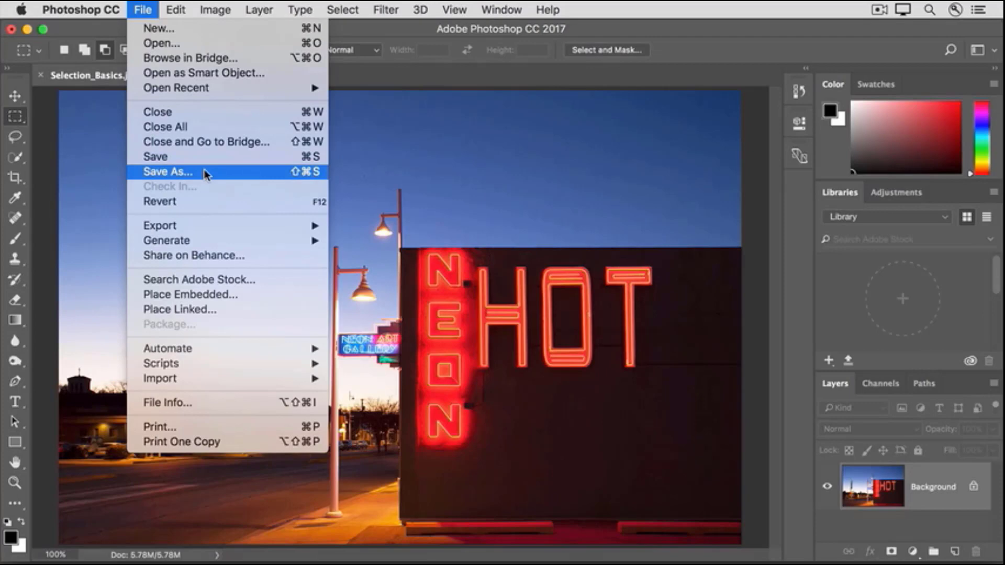
{"action": "left_click", "coordinate": [56, 102]}
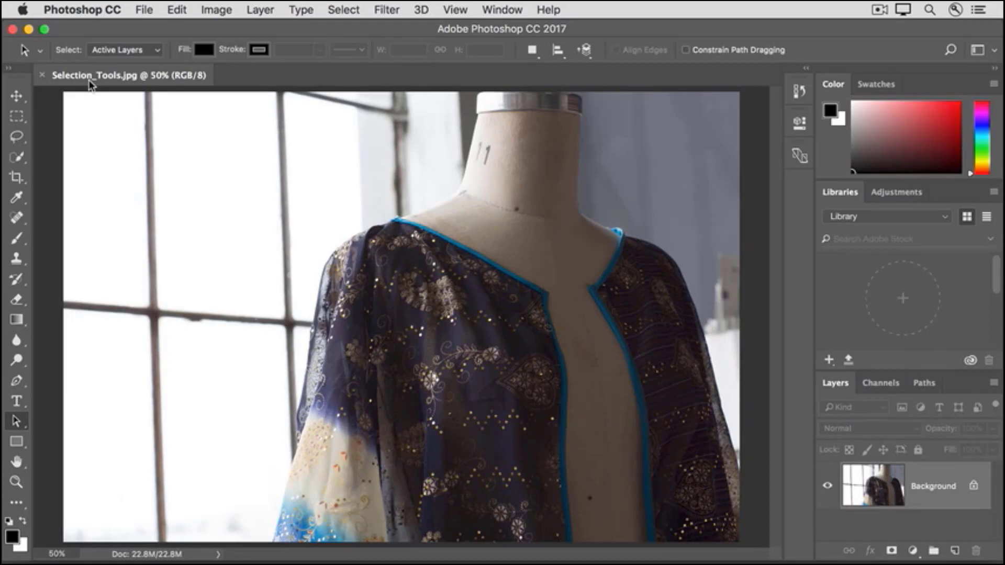
Step: Select the mannequin and its patterned garment in Selection_Tools.jpg with the Quick Selection tool, including the pale, blue-edged sleeve
{"action": "left_click", "coordinate": [17, 158]}
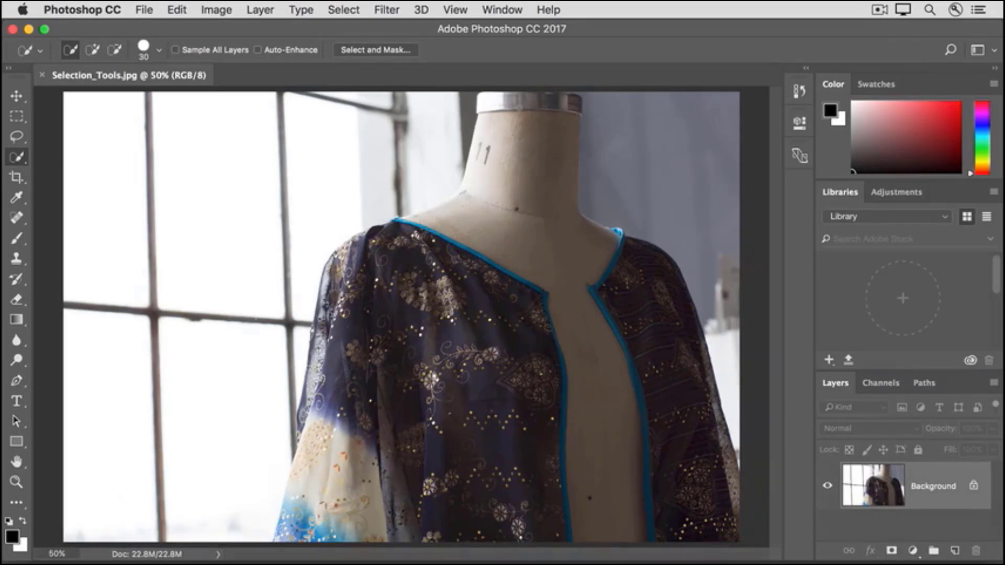
{"action": "mouse_move", "coordinate": [524, 128]}
{"action": "left_mouse_down"}
{"action": "mouse_move", "coordinate": [569, 250]}
{"action": "mouse_move", "coordinate": [652, 363]}
{"action": "mouse_move", "coordinate": [653, 438]}
{"action": "left_mouse_up"}
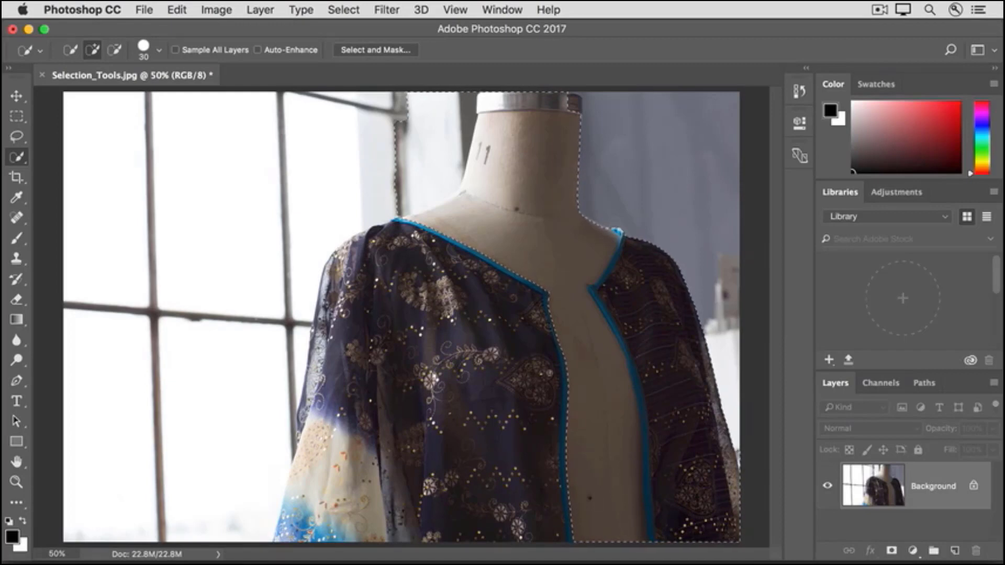
{"action": "mouse_move", "coordinate": [527, 383]}
{"action": "left_mouse_down"}
{"action": "mouse_move", "coordinate": [516, 464]}
{"action": "mouse_move", "coordinate": [444, 390]}
{"action": "mouse_move", "coordinate": [408, 258]}
{"action": "mouse_move", "coordinate": [357, 432]}
{"action": "left_mouse_up"}
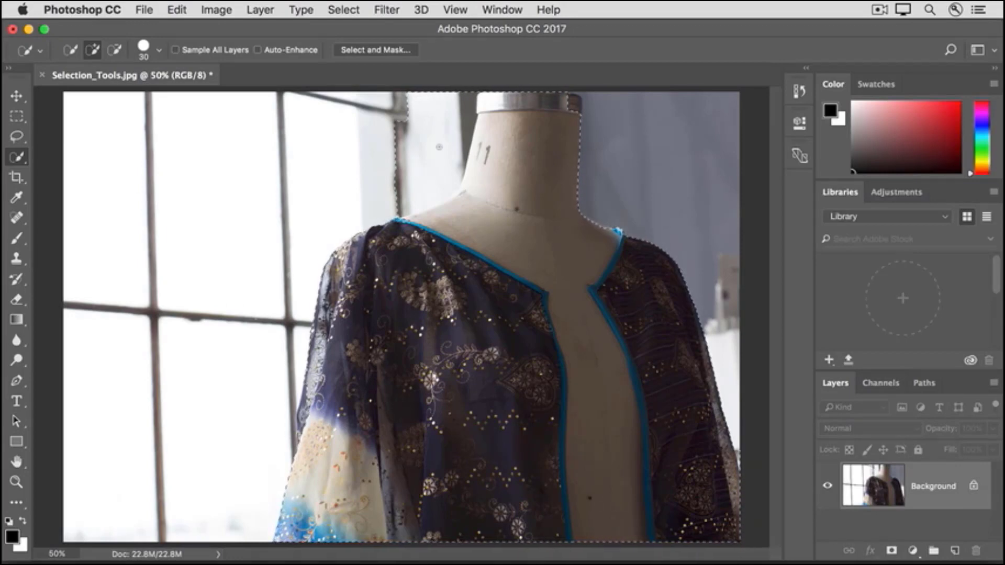
Step: Subtract the pale background beside the mannequin's neck and above its shoulder from the selection with the Quick Selection tool
{"action": "mouse_move", "coordinate": [443, 129]}
{"action": "left_mouse_down", "text": "alt"}
{"action": "mouse_move", "coordinate": [425, 175]}
{"action": "mouse_move", "coordinate": [391, 156]}
{"action": "mouse_move", "coordinate": [456, 147]}
{"action": "left_mouse_up", "text": "alt"}
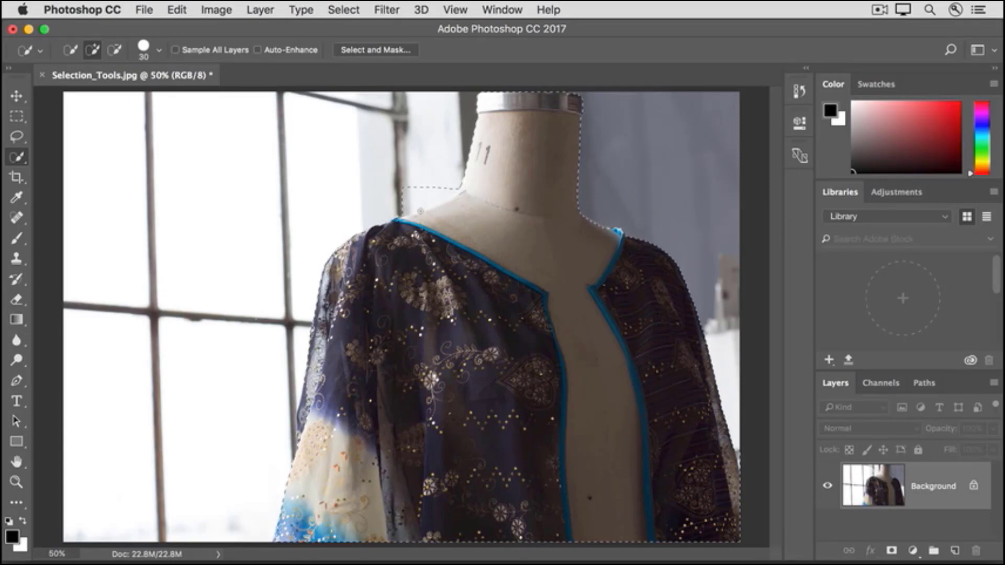
{"action": "key", "text": "alt"}
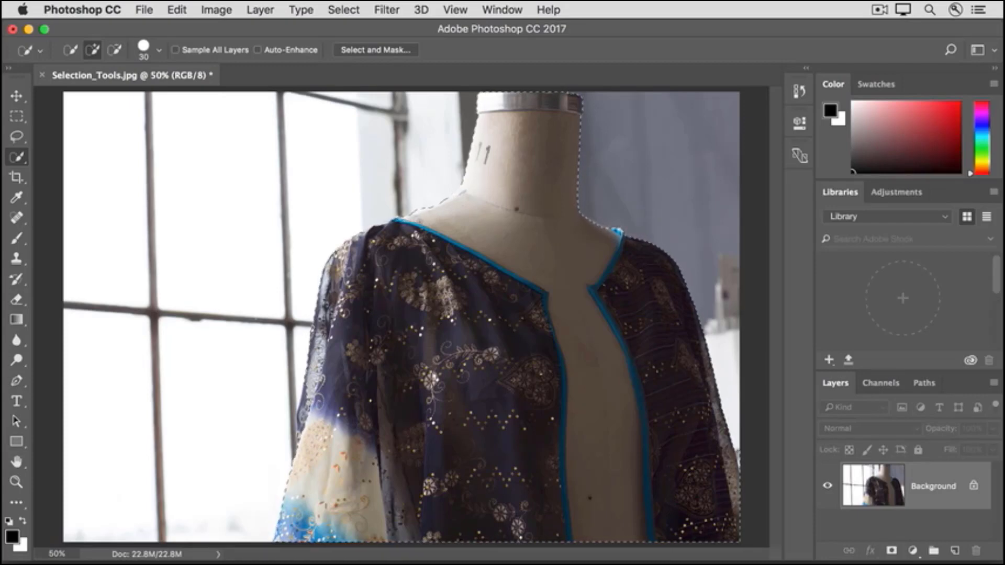
{"action": "key", "text": "alt"}
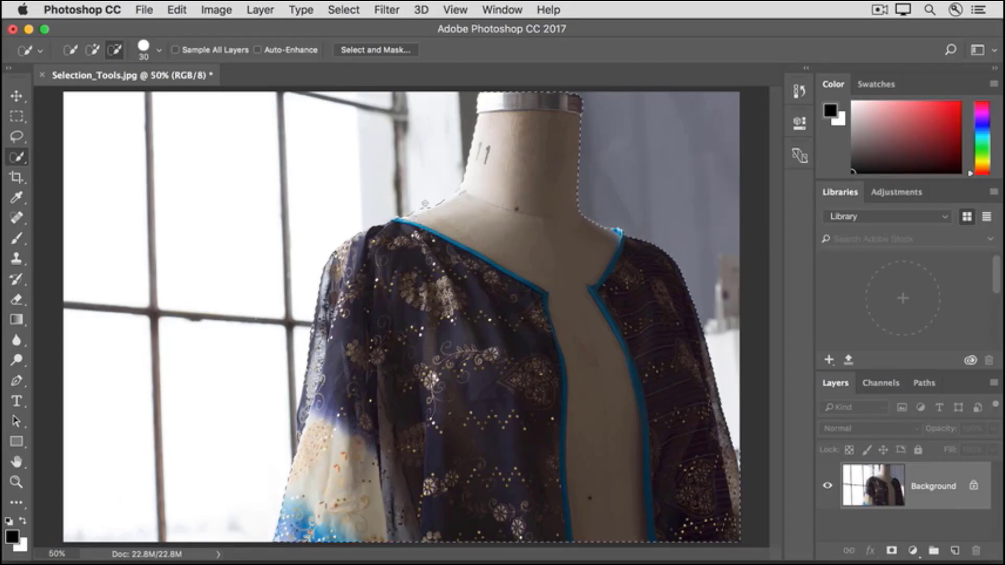
{"action": "left_click", "coordinate": [415, 210], "text": "alt"}
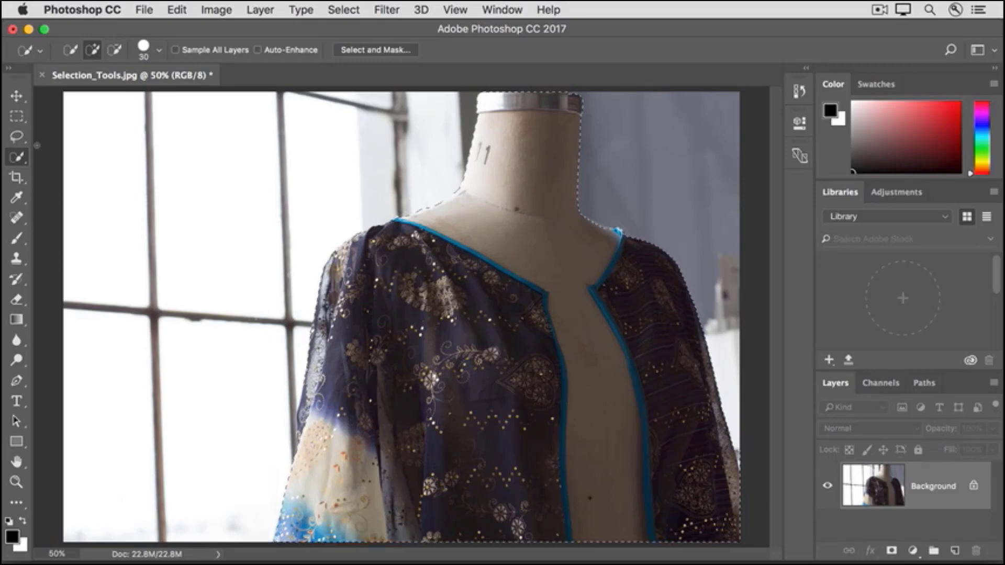
Step: Add a small area along the outer edge of the pale sleeve with the Lasso, and set the tool to subtract from the selection
{"action": "left_click", "coordinate": [17, 141]}
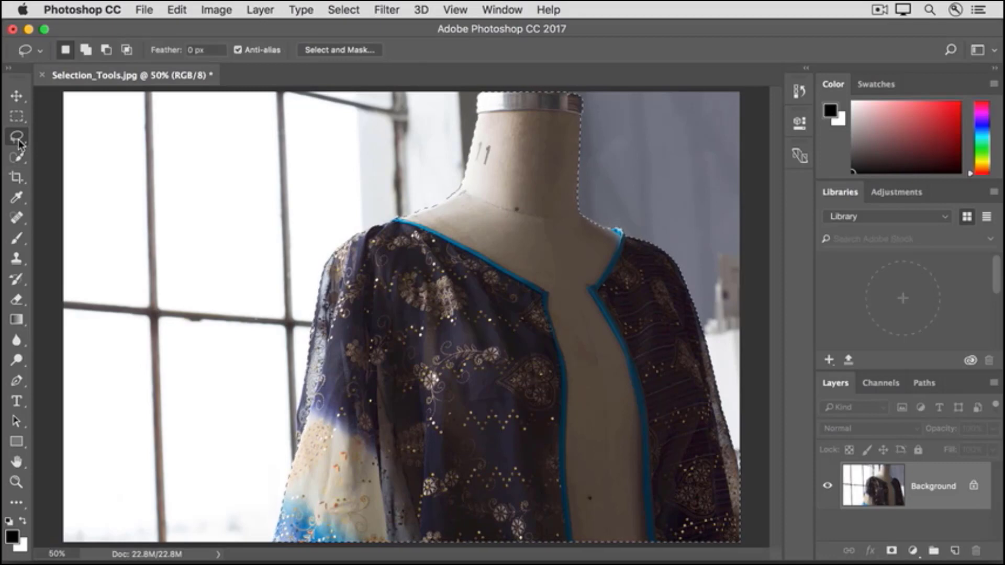
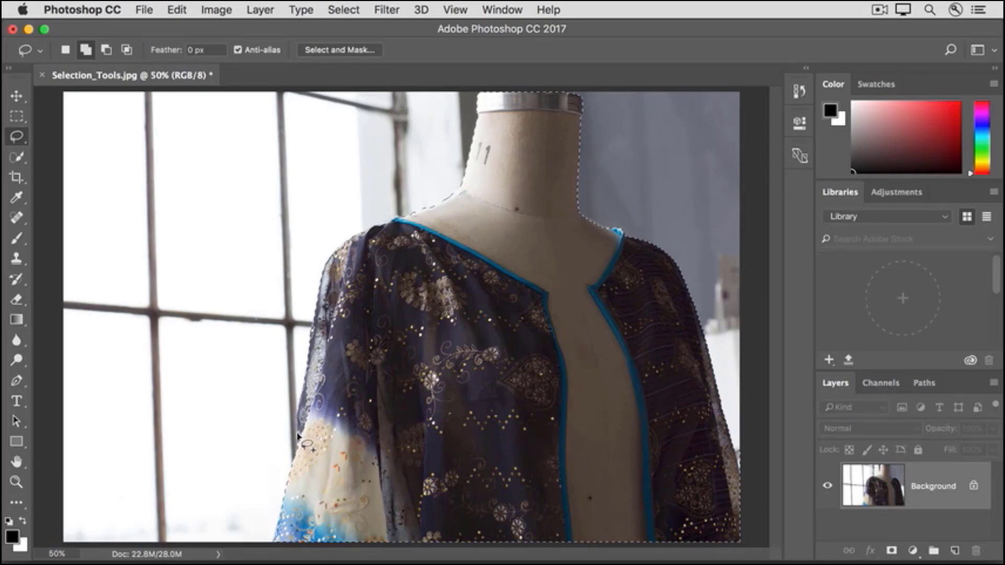
{"action": "mouse_move", "coordinate": [298, 448]}
{"action": "left_mouse_down"}
{"action": "mouse_move", "coordinate": [327, 450]}
{"action": "mouse_move", "coordinate": [328, 394]}
{"action": "left_mouse_up"}
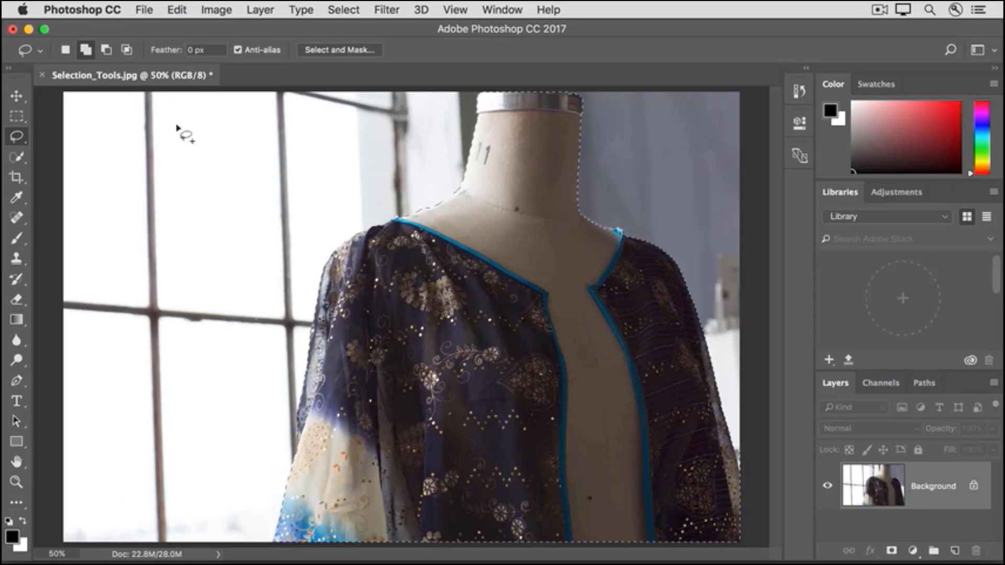
{"action": "left_click", "coordinate": [106, 54]}
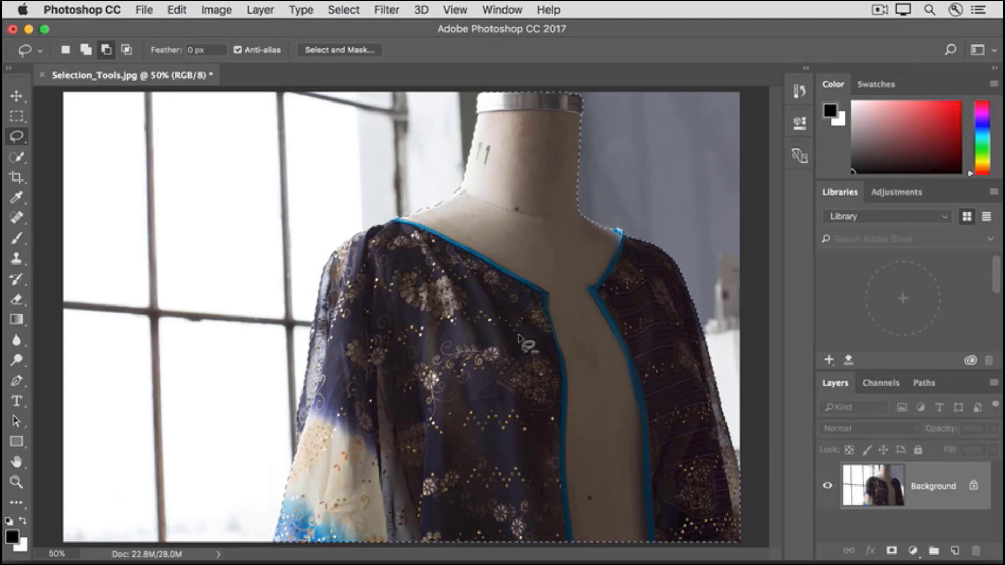
Step: Brighten the selected mannequin and garment with a Brightness/Contrast adjustment at Brightness 61, and deselect
{"action": "left_click", "coordinate": [205, 10]}
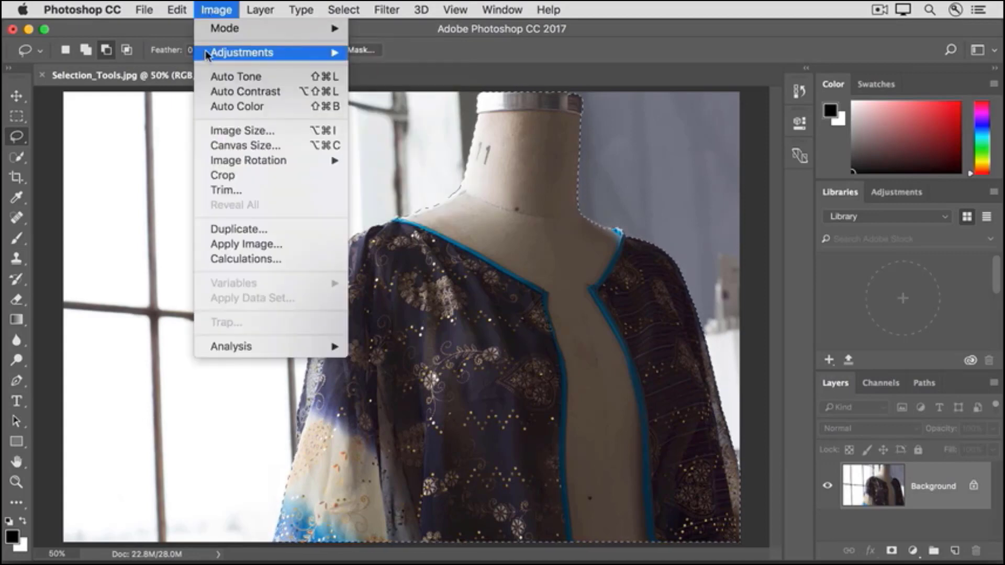
{"action": "mouse_move", "coordinate": [207, 55]}
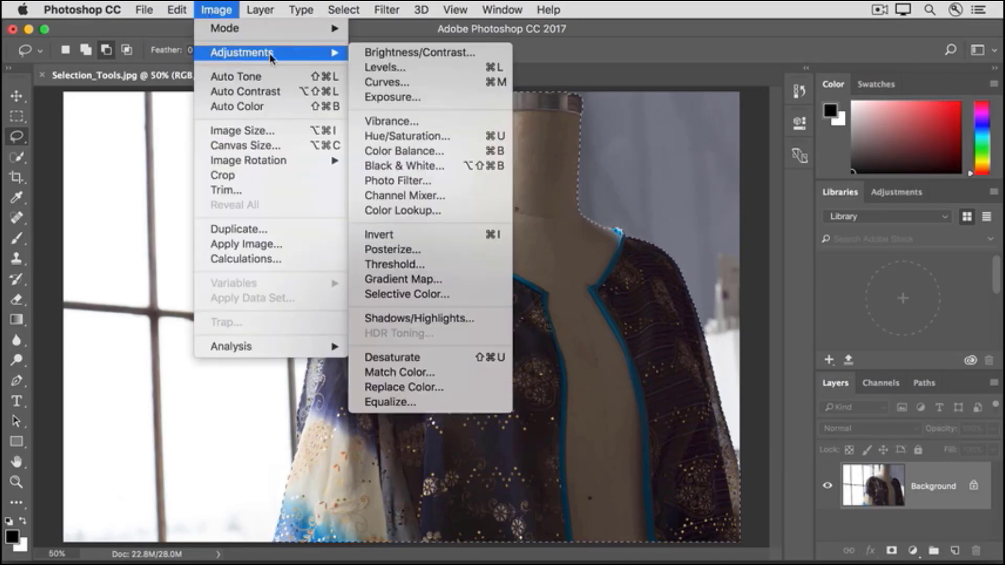
{"action": "left_click", "coordinate": [364, 54]}
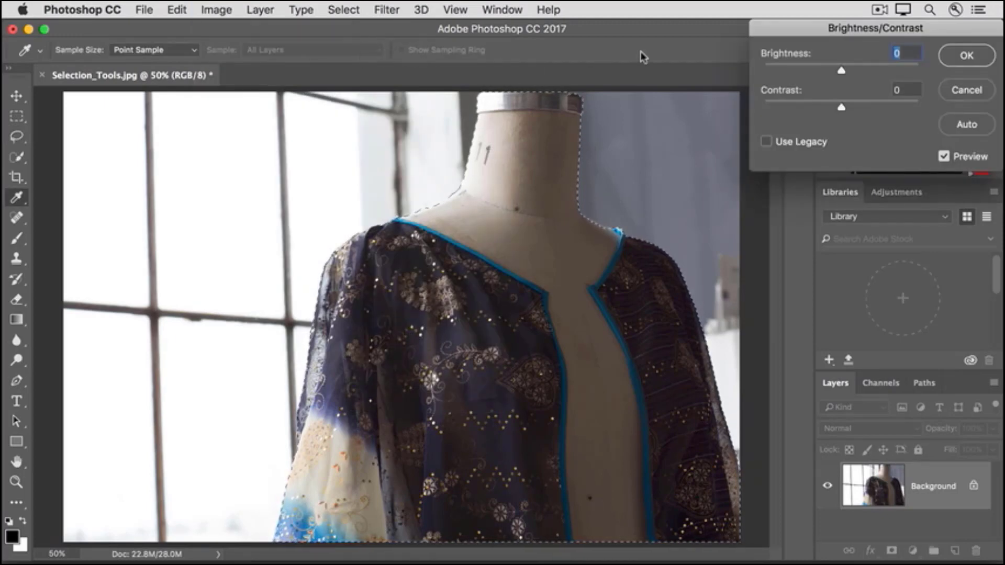
{"action": "left_click_drag", "start_coordinate": [841, 70], "coordinate": [873, 73]}
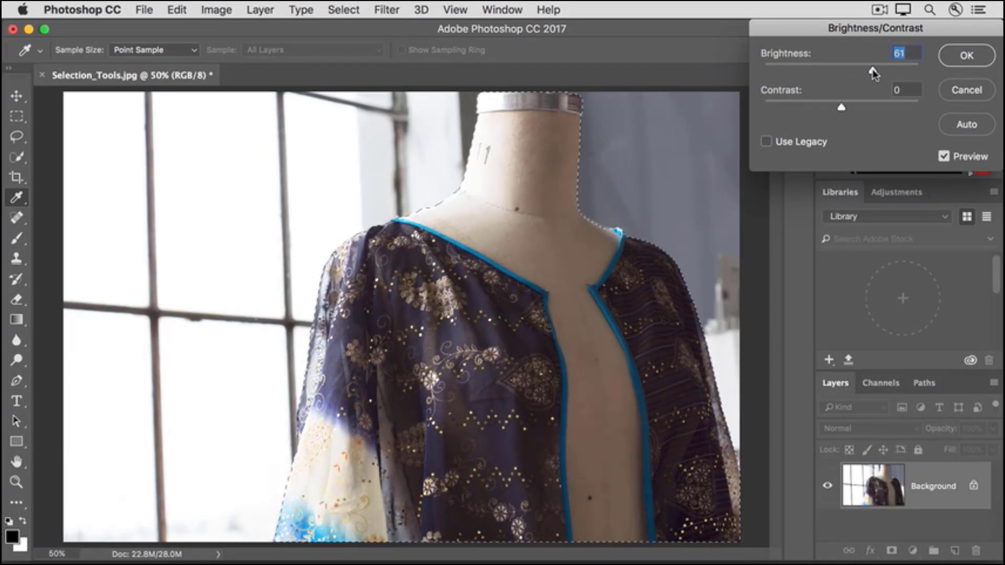
{"action": "left_click", "coordinate": [945, 64]}
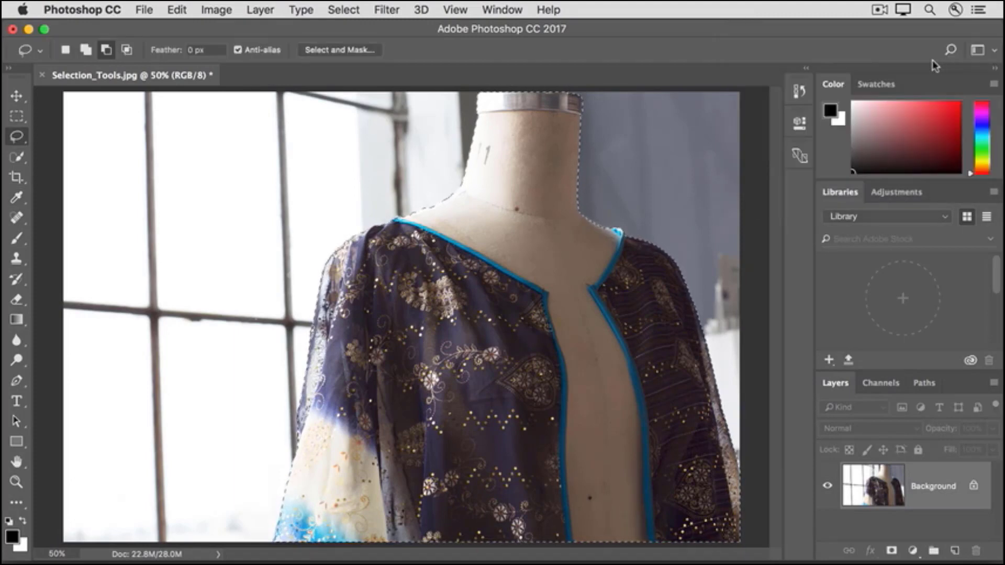
{"action": "left_click", "coordinate": [344, 9]}
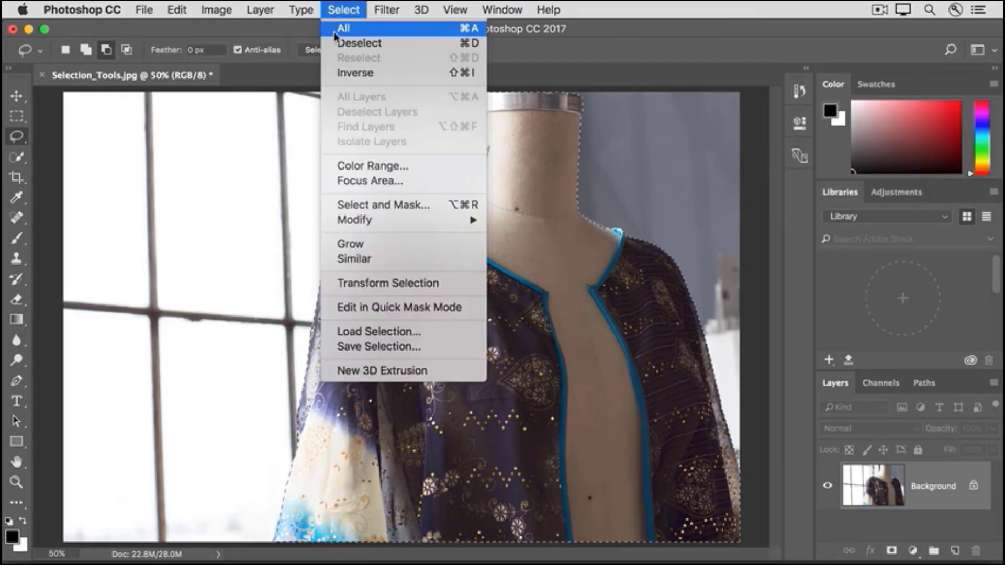
{"action": "left_click", "coordinate": [451, 44]}
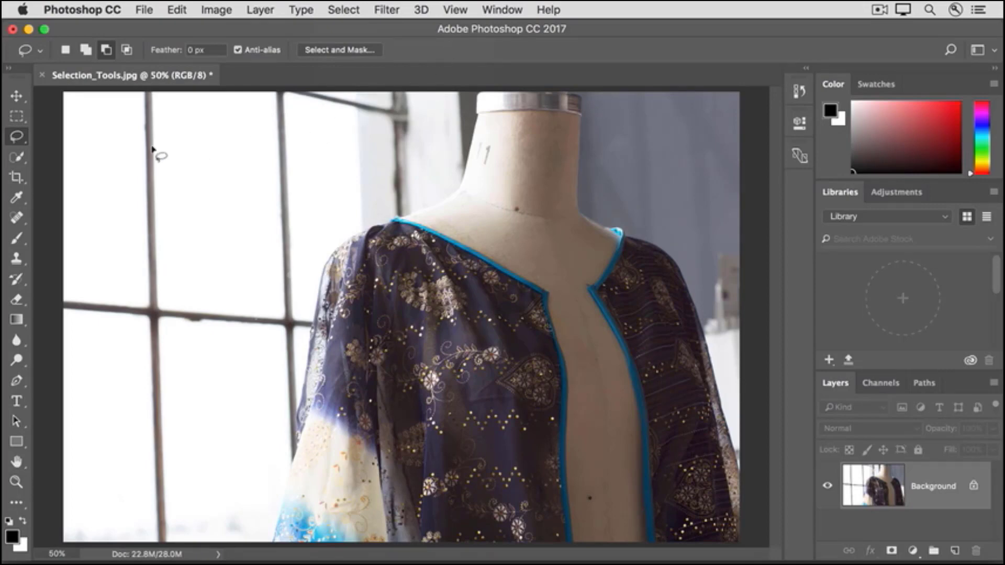
Step: Select both sides of the patterned garment in Finetune_Selection.jpg with the Quick Selection tool, leaving out the mannequin's body
{"action": "left_click", "coordinate": [20, 162]}
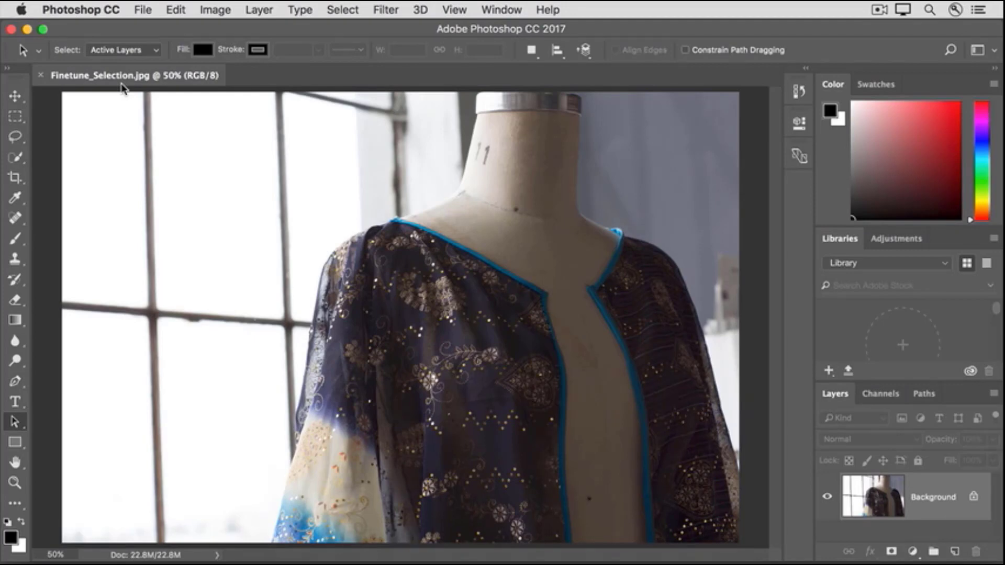
{"action": "left_click", "coordinate": [15, 164]}
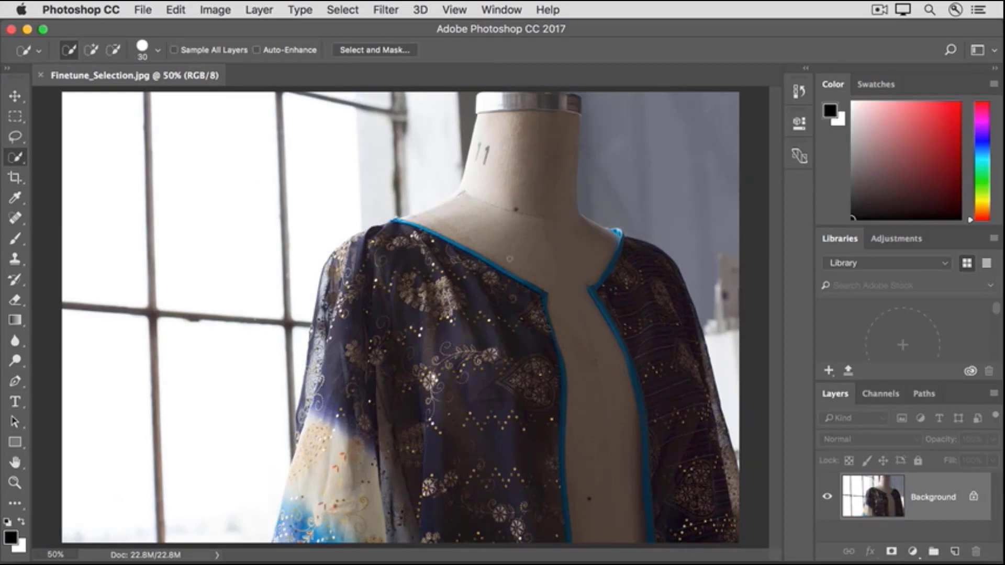
{"action": "mouse_move", "coordinate": [638, 260]}
{"action": "left_mouse_down"}
{"action": "mouse_move", "coordinate": [638, 328]}
{"action": "mouse_move", "coordinate": [697, 448]}
{"action": "left_mouse_up"}
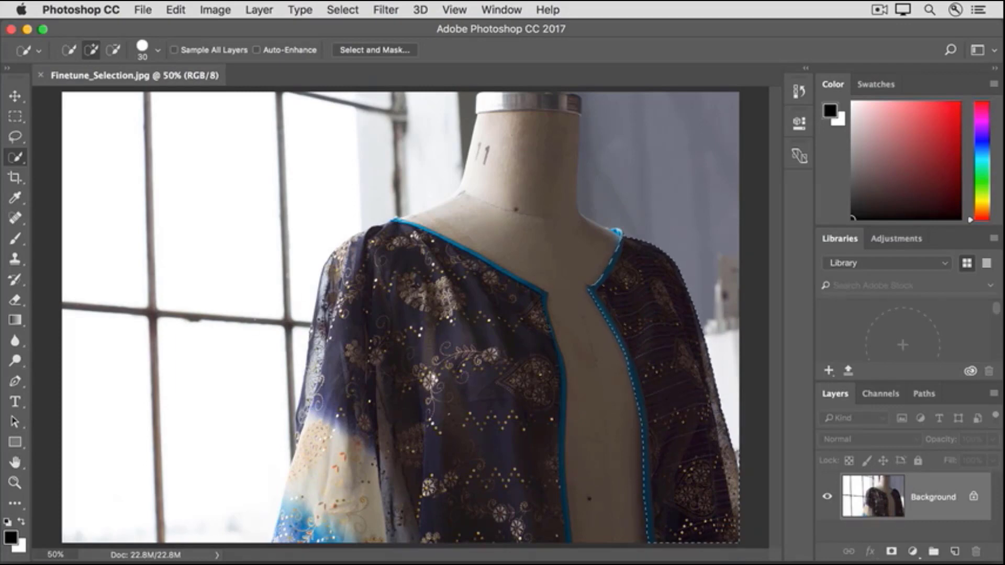
{"action": "mouse_move", "coordinate": [418, 291]}
{"action": "left_mouse_down"}
{"action": "mouse_move", "coordinate": [421, 403]}
{"action": "mouse_move", "coordinate": [443, 470]}
{"action": "mouse_move", "coordinate": [468, 500]}
{"action": "mouse_move", "coordinate": [342, 424]}
{"action": "left_mouse_up"}
{"action": "key", "text": "alt"}
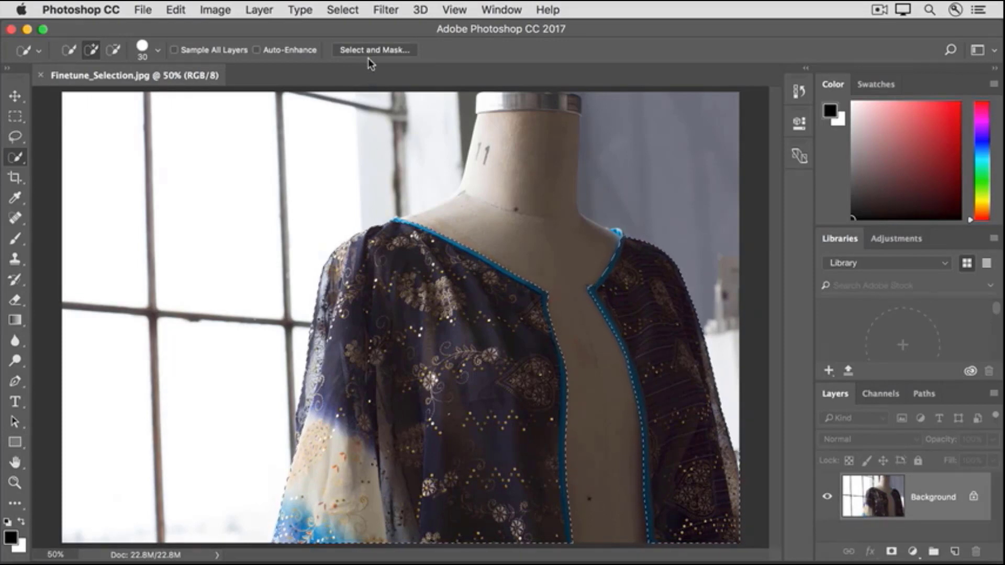
Step: Open the garment selection in Select and Mask, preview it in Overlay view, and try the brush's subtract mode before returning it to add
{"action": "left_click", "coordinate": [341, 11]}
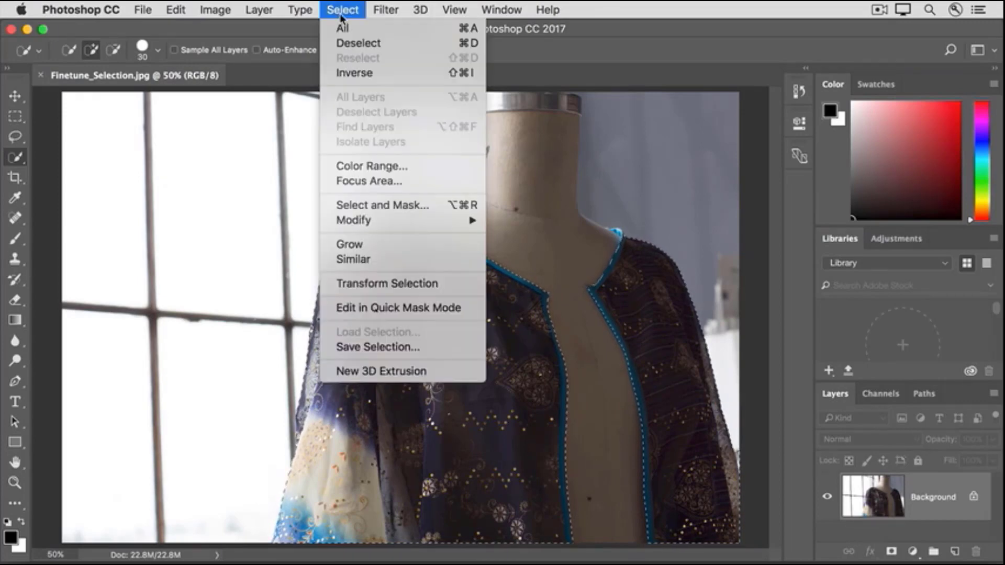
{"action": "left_click", "coordinate": [328, 205]}
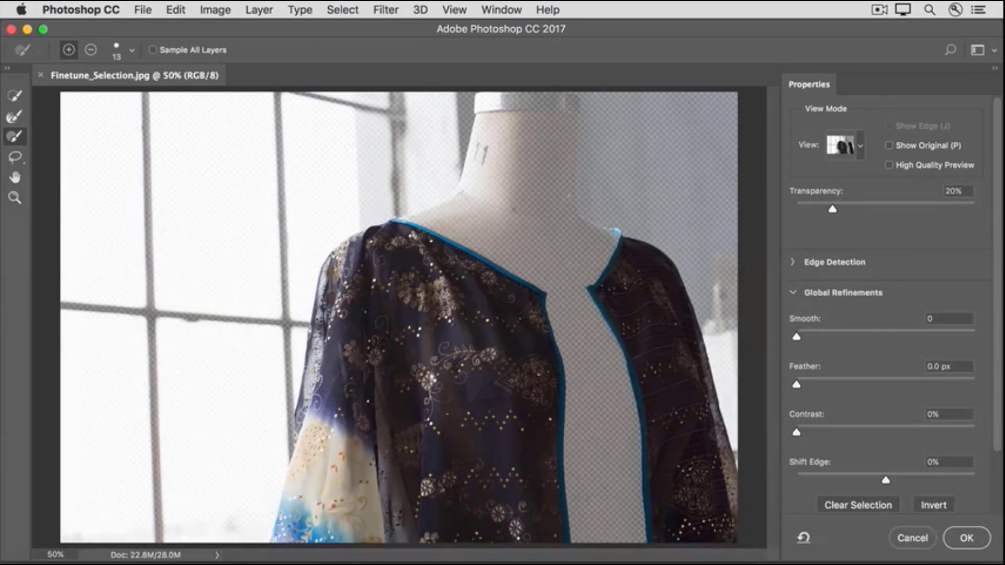
{"action": "left_click", "coordinate": [848, 152]}
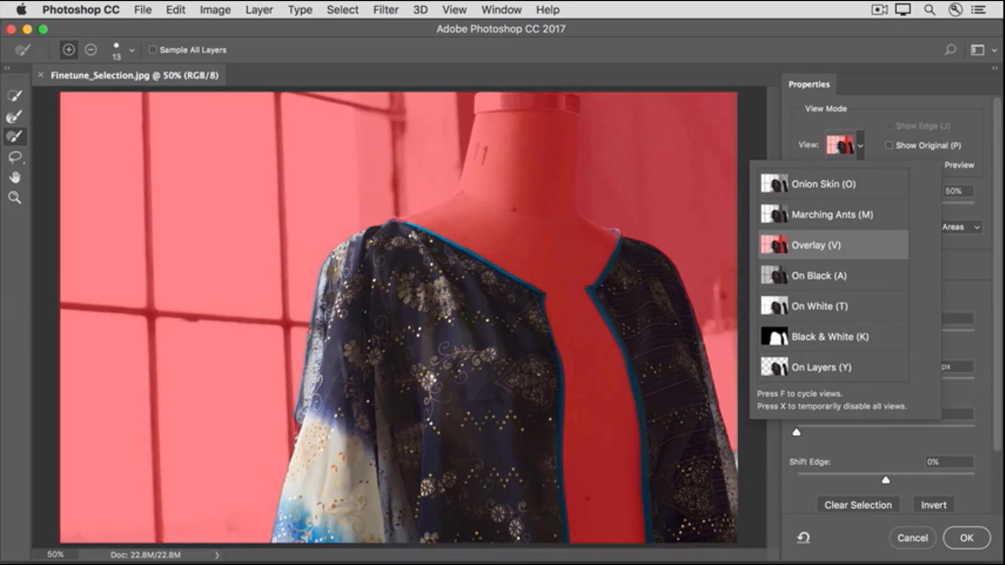
{"action": "left_click", "coordinate": [38, 141]}
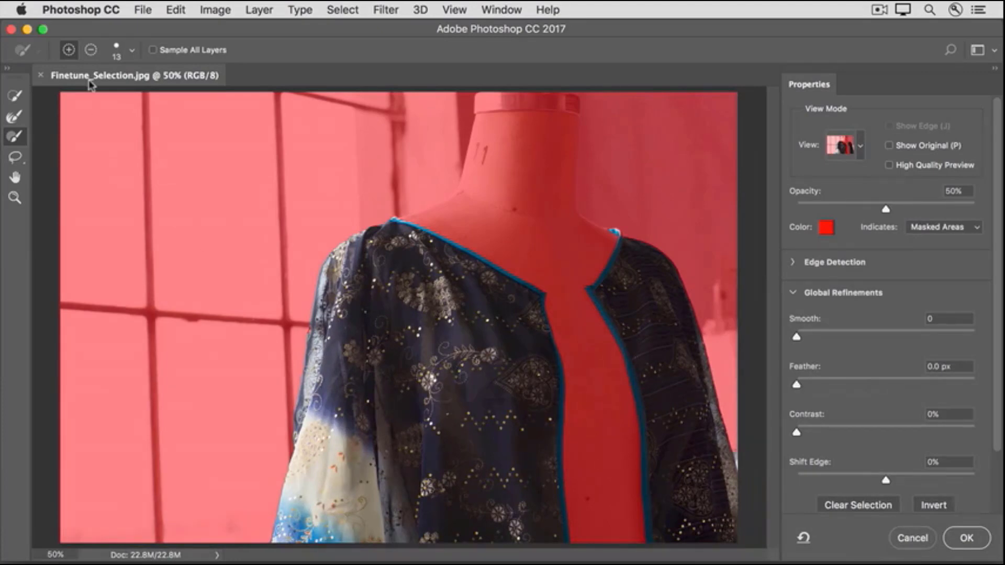
{"action": "left_click", "coordinate": [92, 52]}
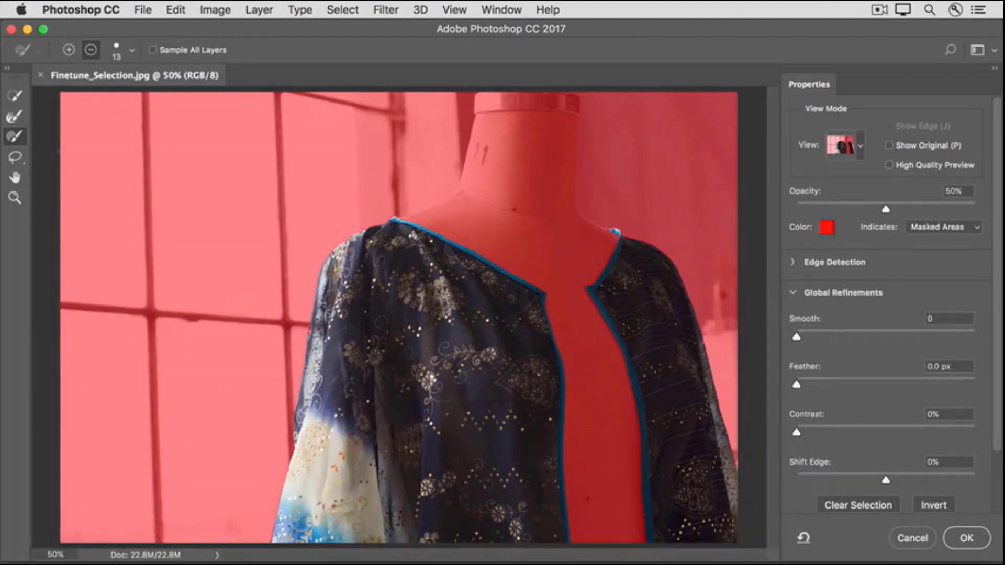
{"action": "left_click", "coordinate": [69, 51]}
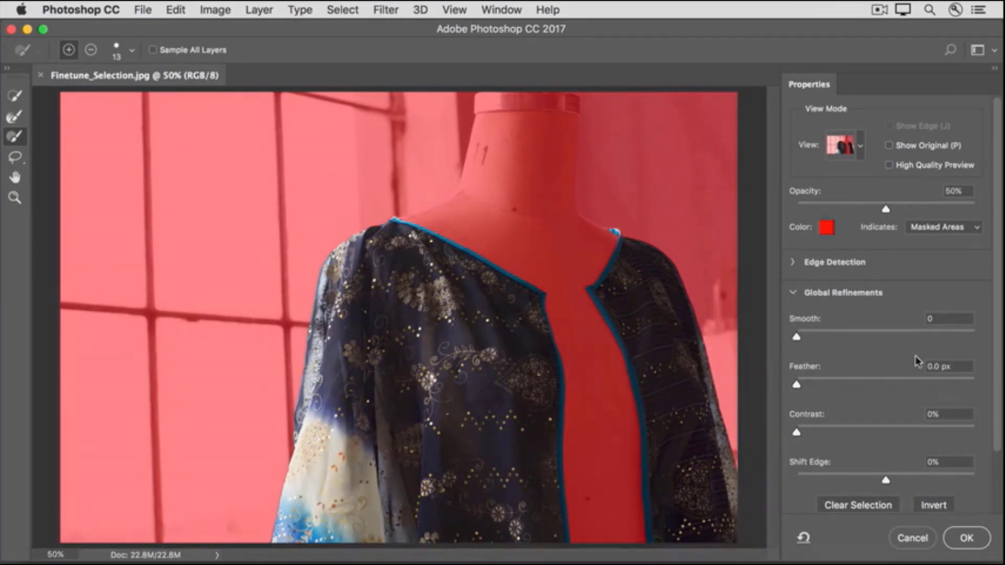
Step: Keep the Select and Mask output set to Selection and apply the refined selection of the garment
{"action": "left_click_drag", "start_coordinate": [998, 345], "coordinate": [999, 430]}
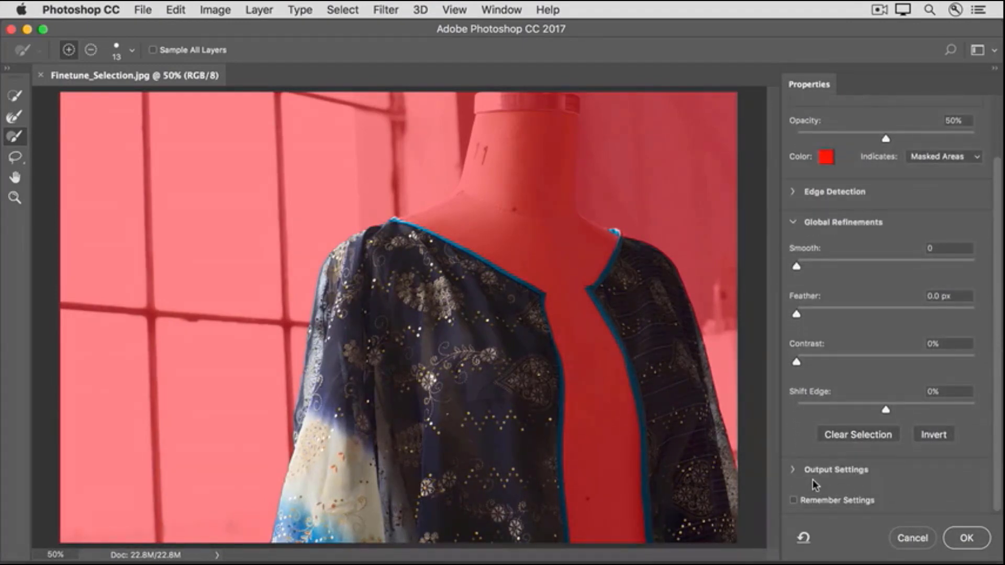
{"action": "left_click", "coordinate": [793, 470]}
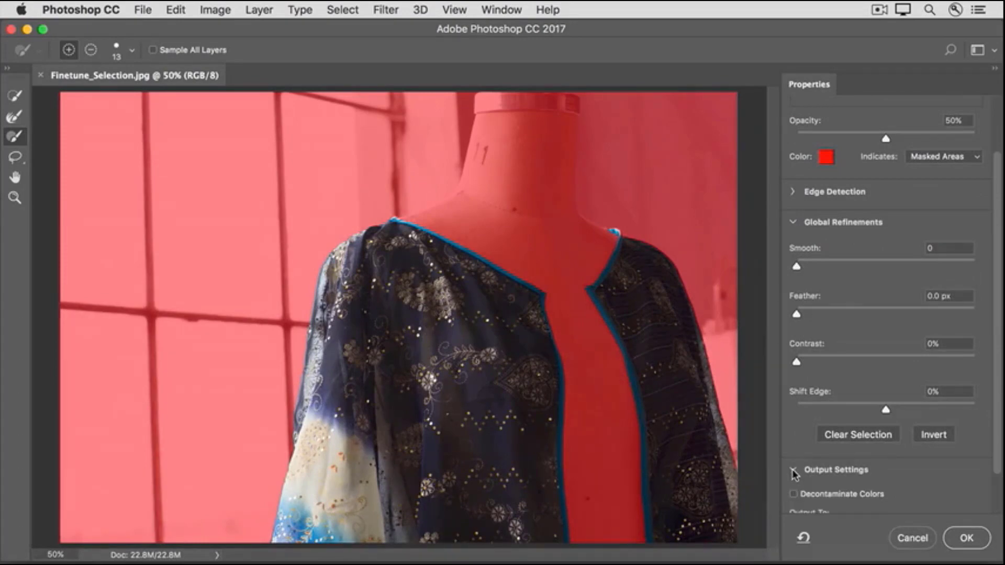
{"action": "left_click_drag", "start_coordinate": [999, 463], "coordinate": [1001, 504]}
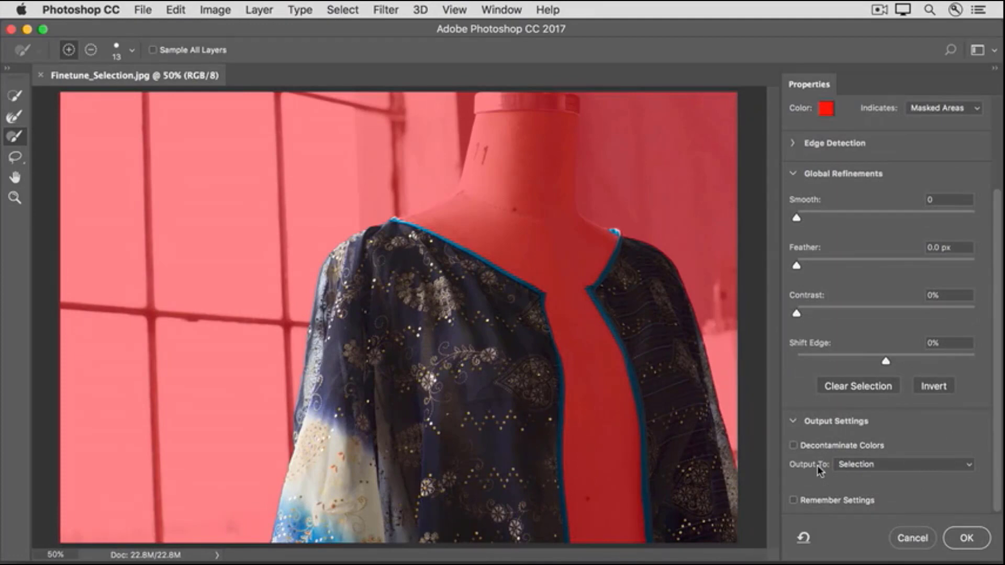
{"action": "left_click", "coordinate": [969, 465]}
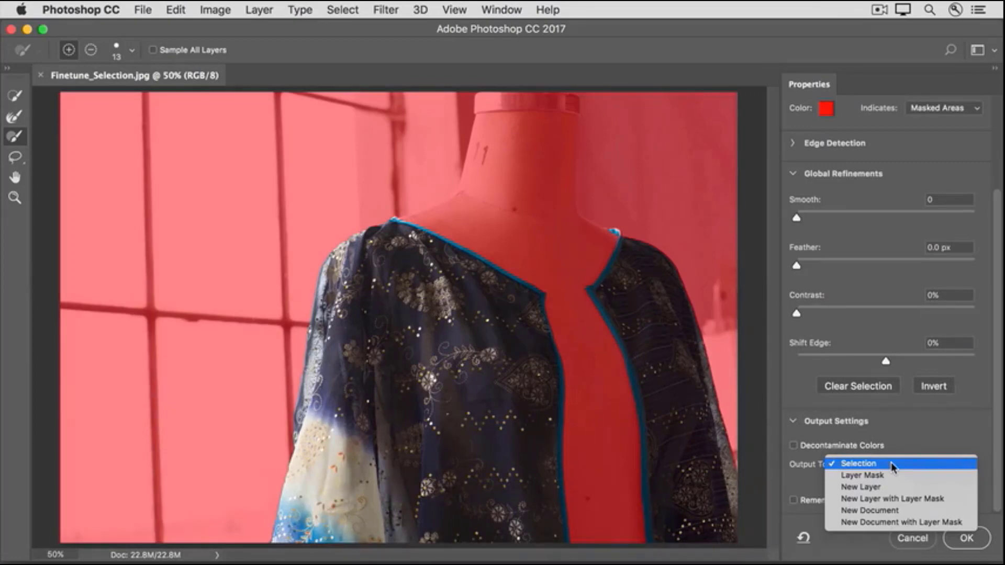
{"action": "left_click", "coordinate": [898, 434]}
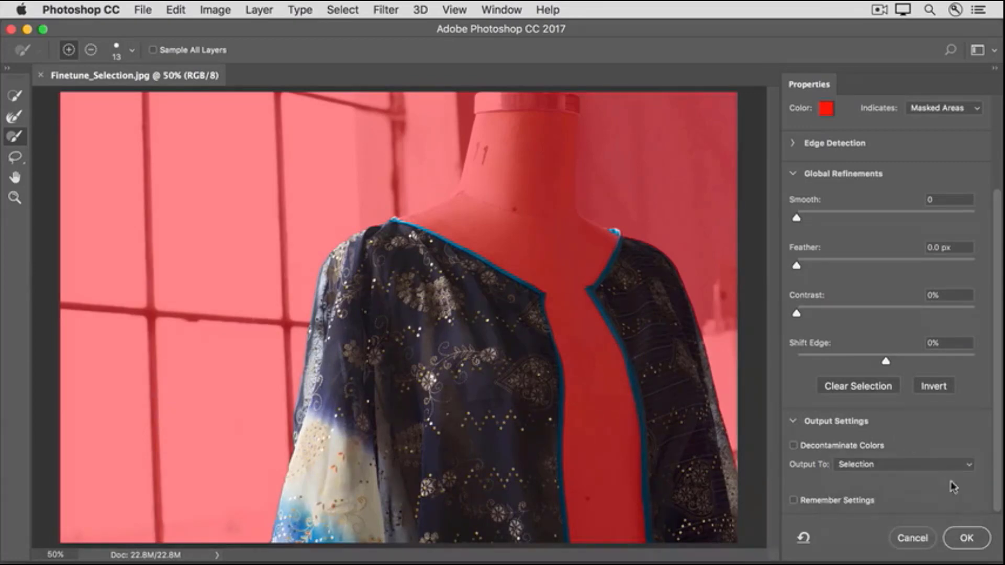
{"action": "left_click", "coordinate": [953, 539]}
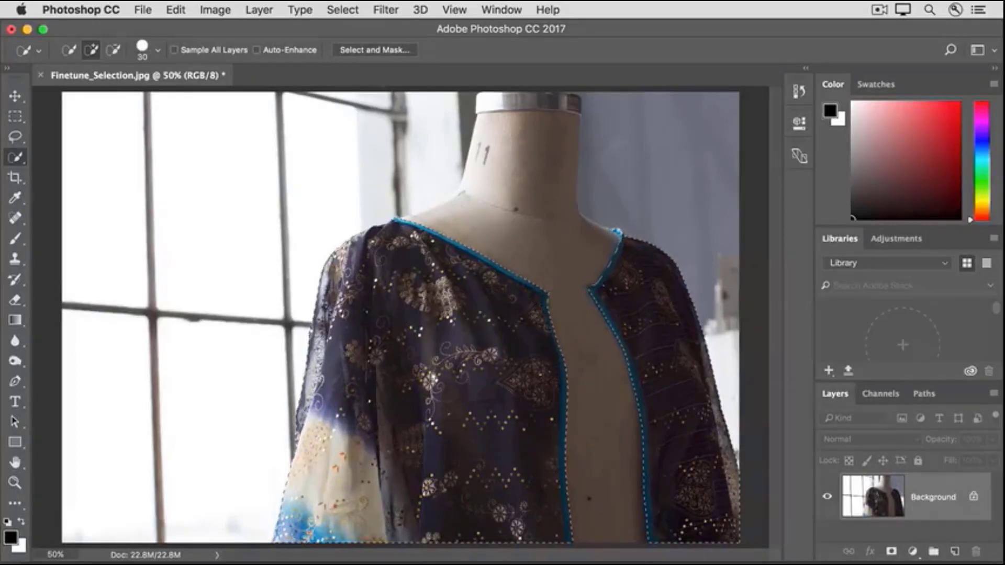
Step: Raise the selected garment's brightness to 53 with a Brightness/Contrast adjustment and deselect it
{"action": "left_click", "coordinate": [214, 10]}
{"action": "mouse_move", "coordinate": [255, 57]}
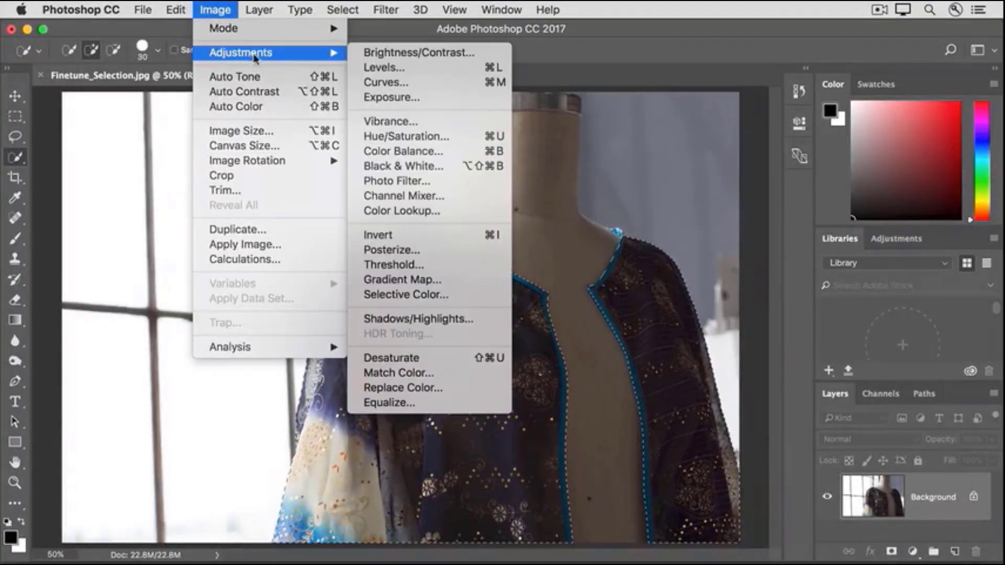
{"action": "left_click", "coordinate": [359, 56]}
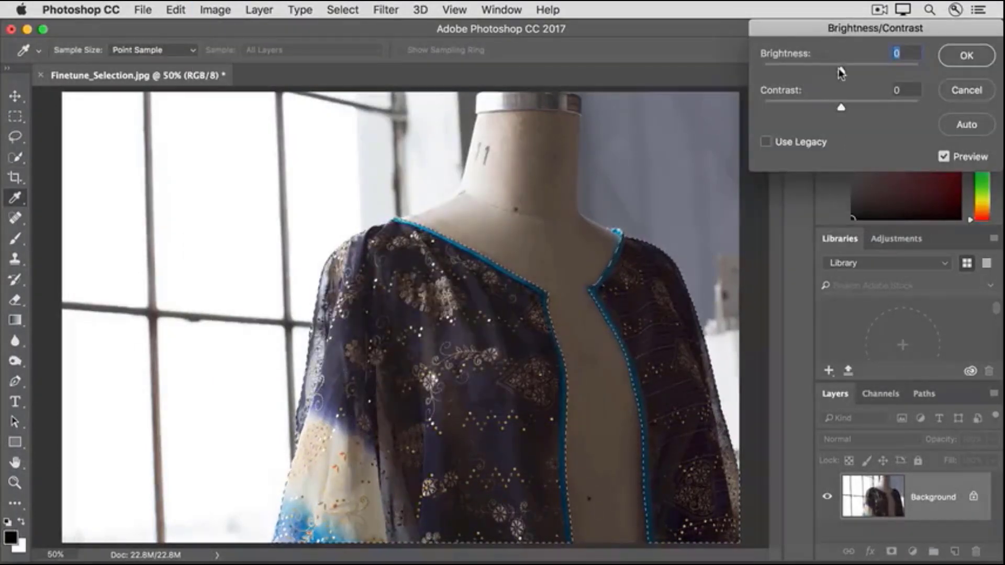
{"action": "left_click_drag", "start_coordinate": [841, 69], "coordinate": [867, 69]}
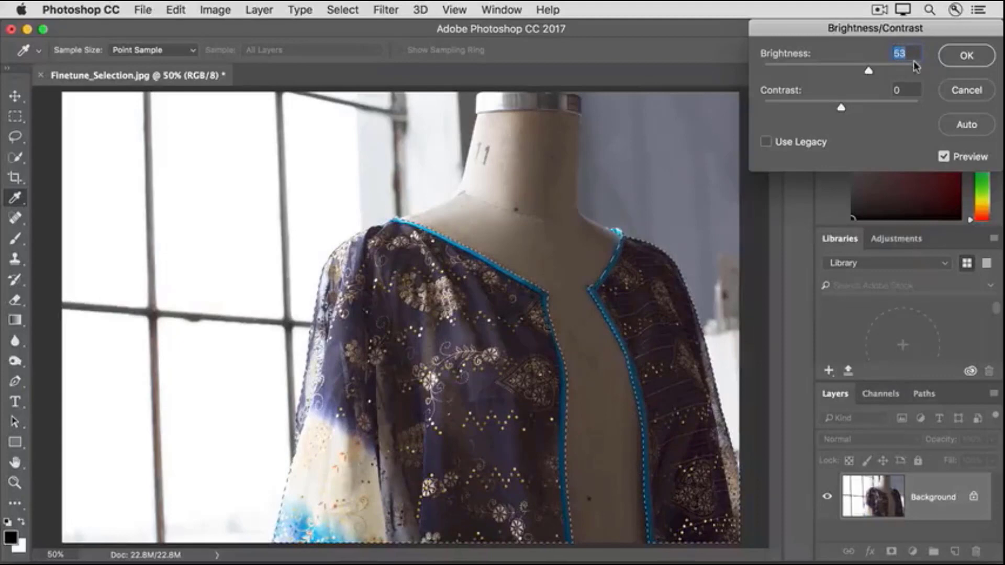
{"action": "left_click", "coordinate": [945, 62]}
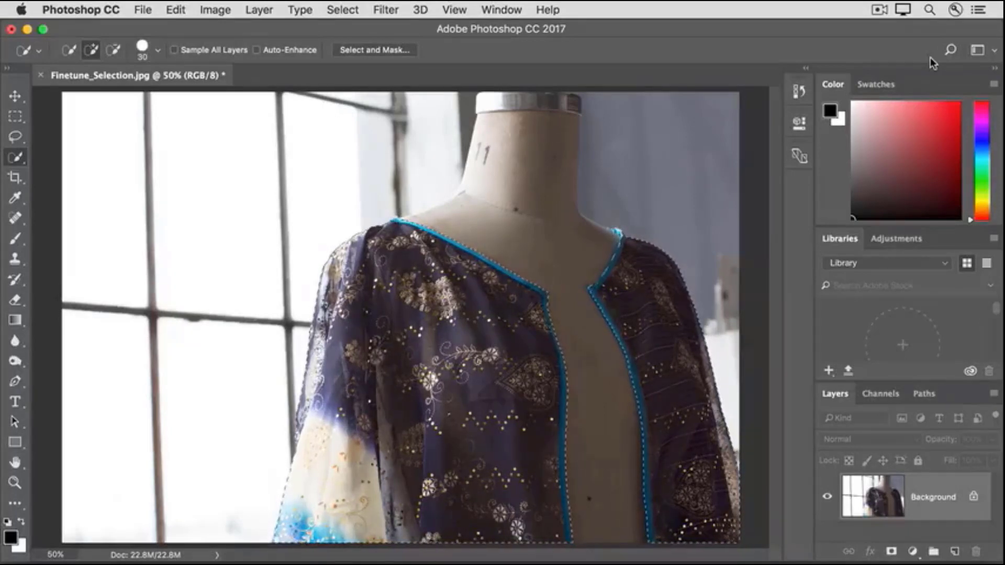
{"action": "key", "text": "super+d"}
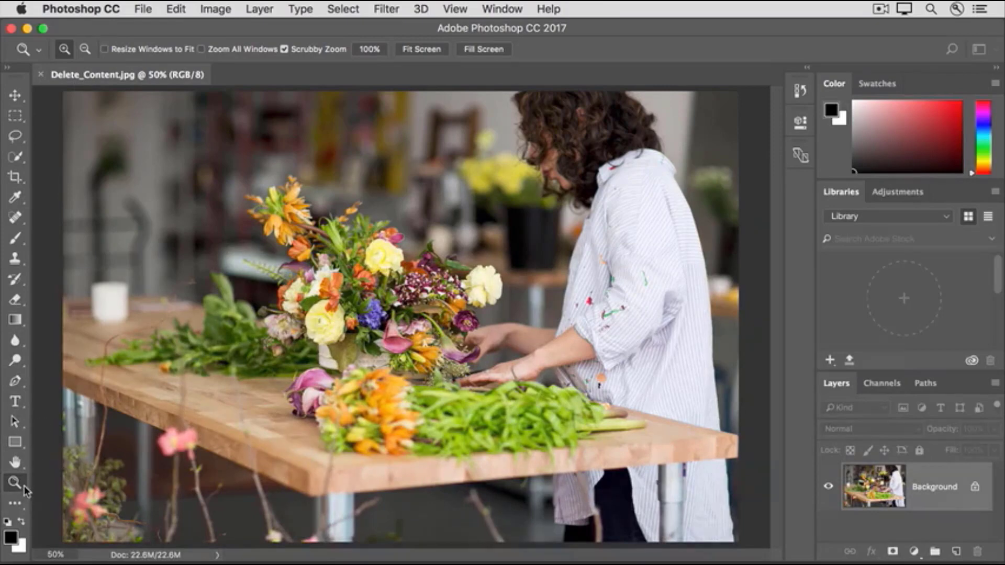
Step: Set up the Spot Healing Brush with a 37 px brush for the paint stains on the striped shirt
{"action": "left_click", "coordinate": [602, 381]}
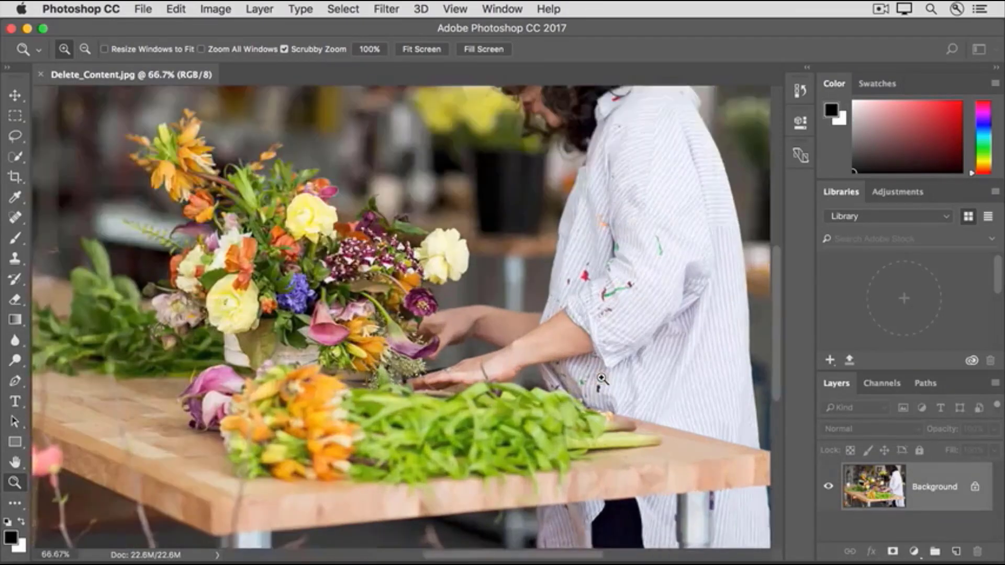
{"action": "left_click", "coordinate": [602, 381]}
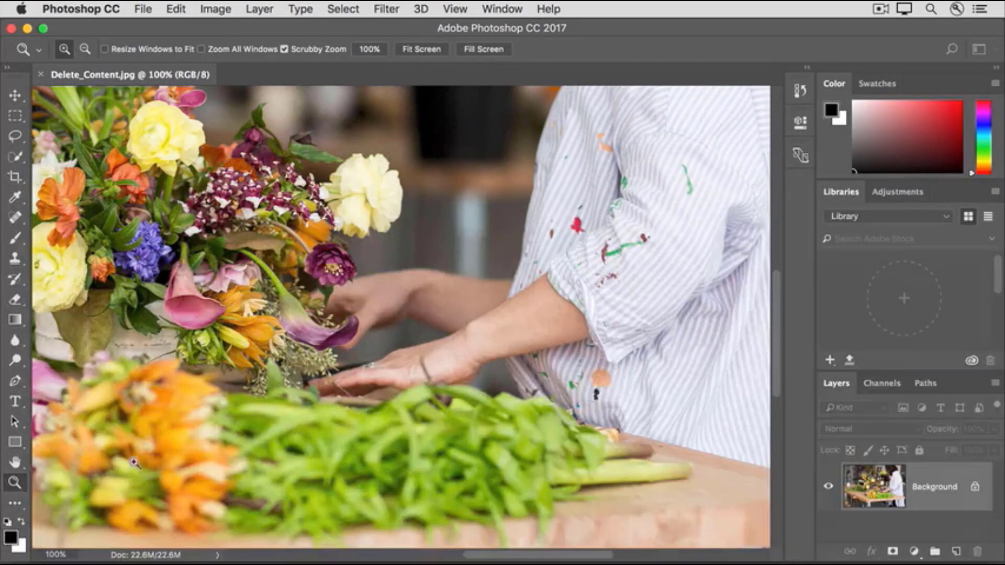
{"action": "left_click", "coordinate": [15, 462]}
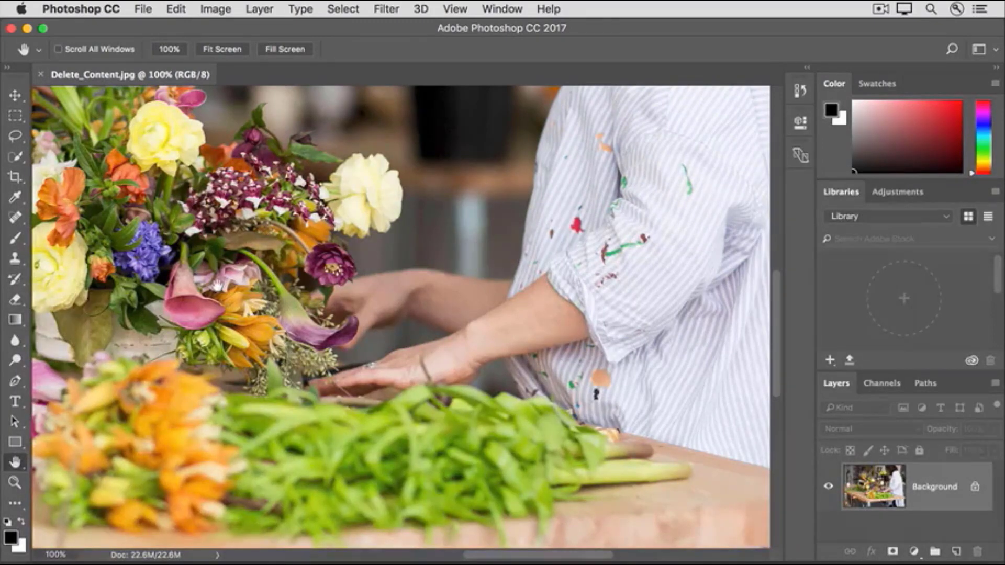
{"action": "left_click", "coordinate": [15, 219]}
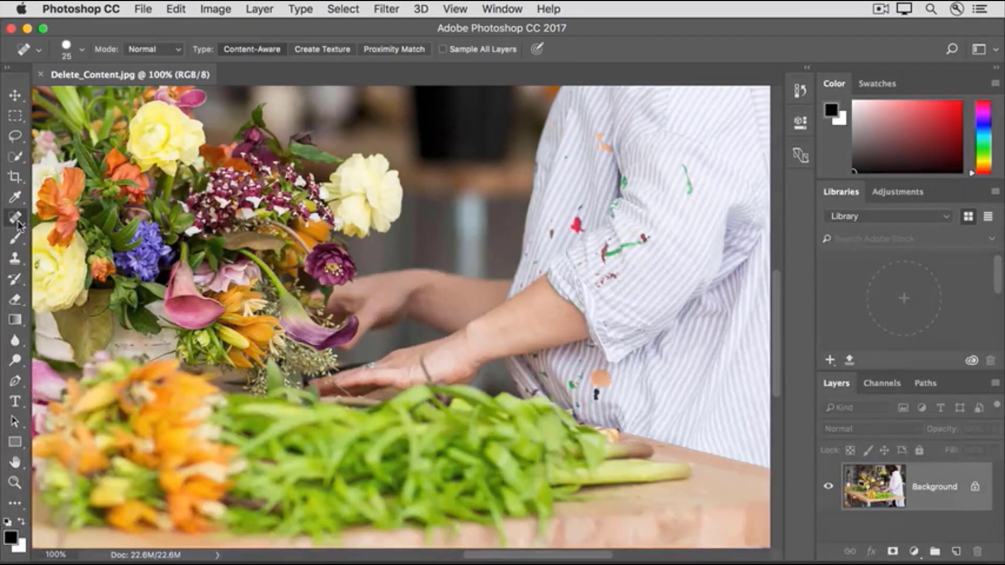
{"action": "left_click", "coordinate": [17, 223]}
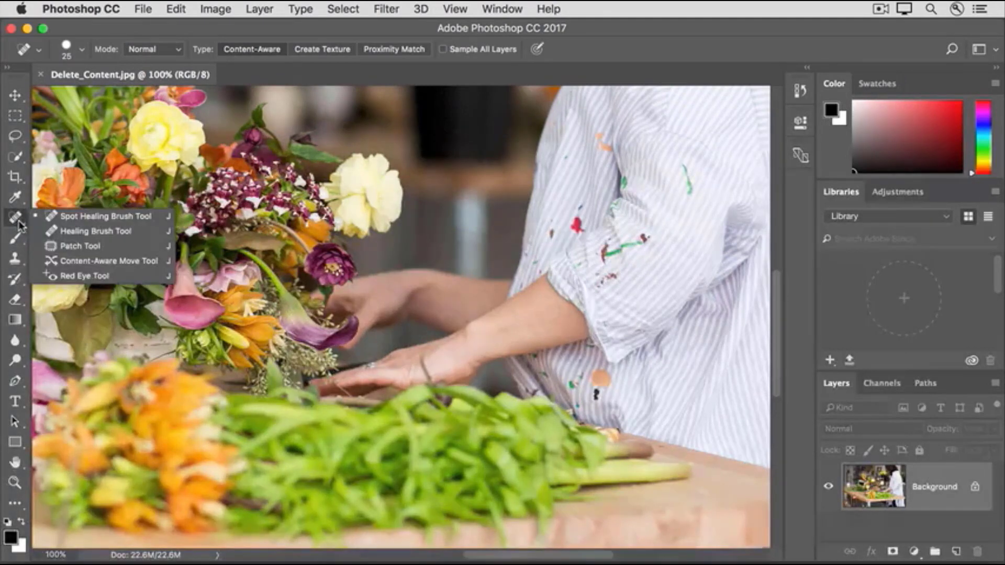
{"action": "left_click", "coordinate": [45, 222]}
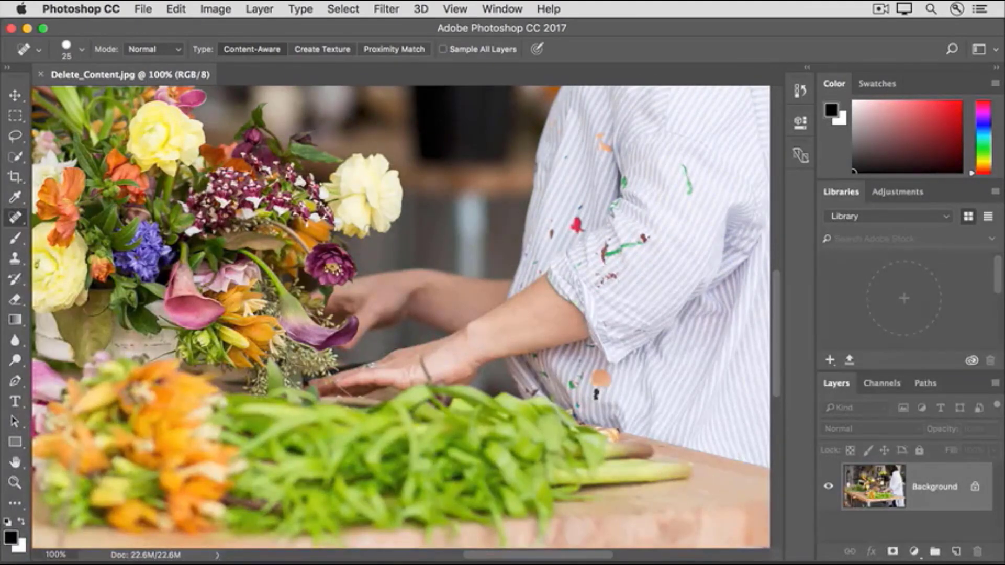
{"action": "left_click", "coordinate": [550, 236]}
{"action": "left_click", "coordinate": [82, 49]}
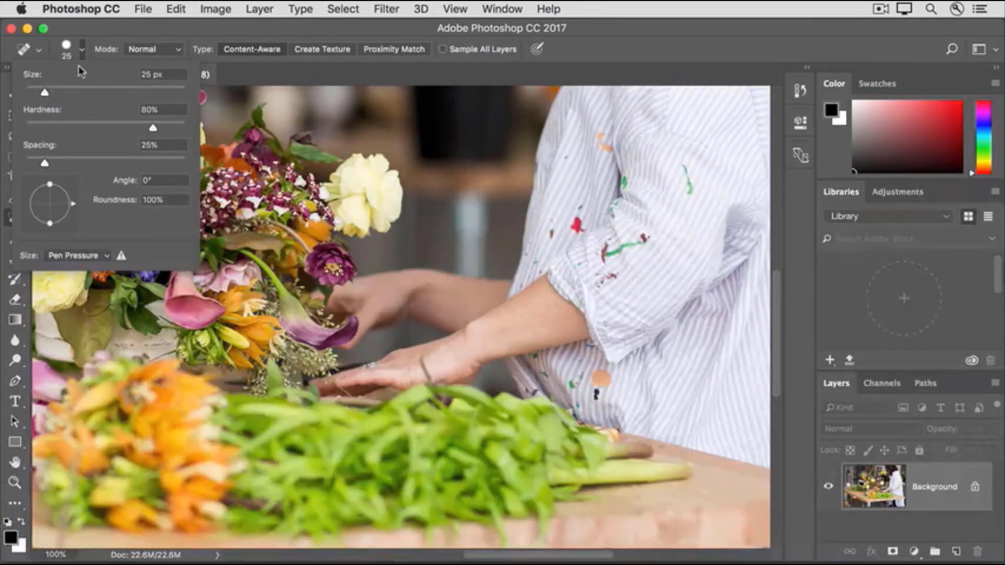
{"action": "left_click_drag", "start_coordinate": [45, 93], "coordinate": [54, 93]}
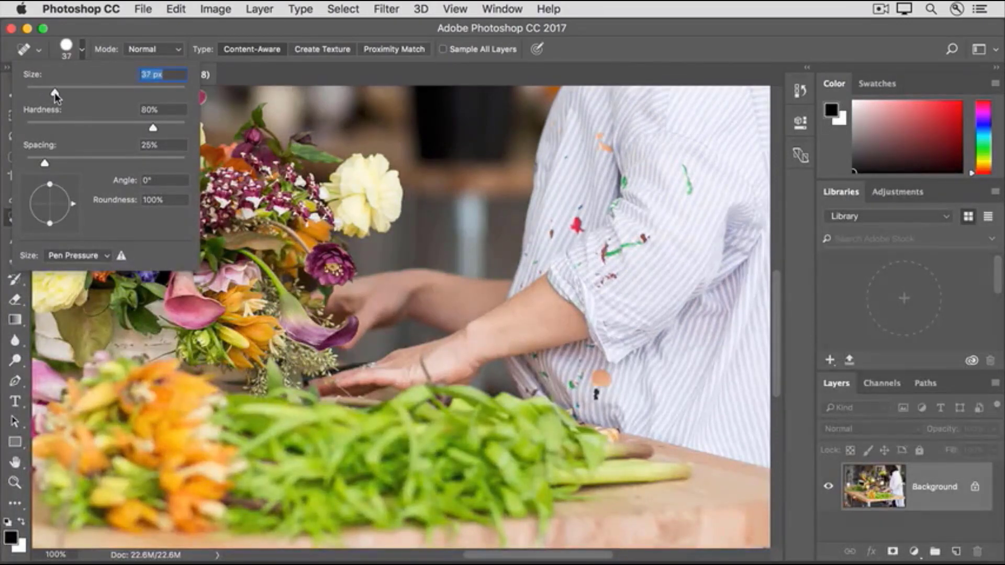
{"action": "left_click", "coordinate": [242, 72]}
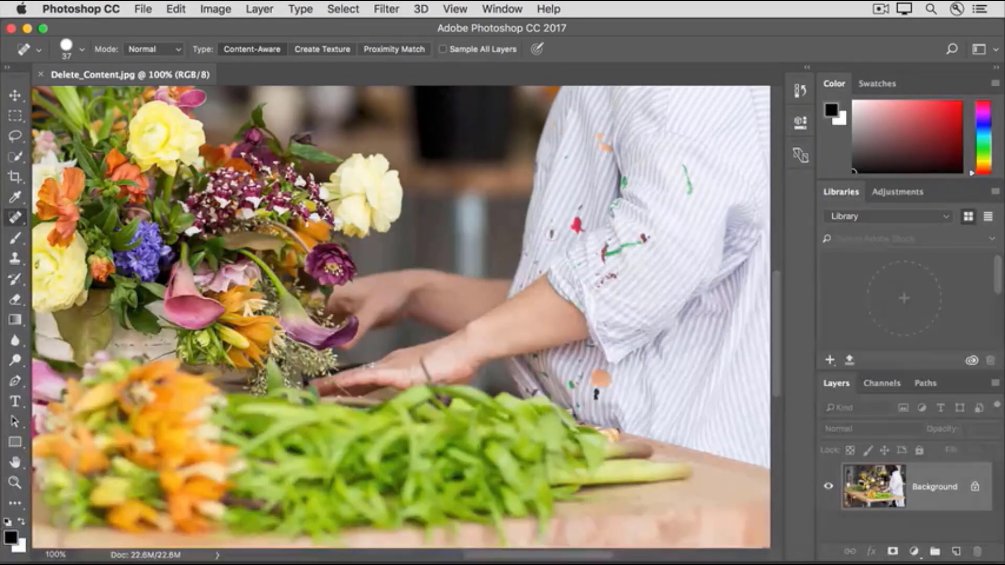
Step: Remove the paint stains from the striped shirt with the Spot Healing Brush, varying the brush size between 37 and 15 px
{"action": "left_click", "coordinate": [552, 235]}
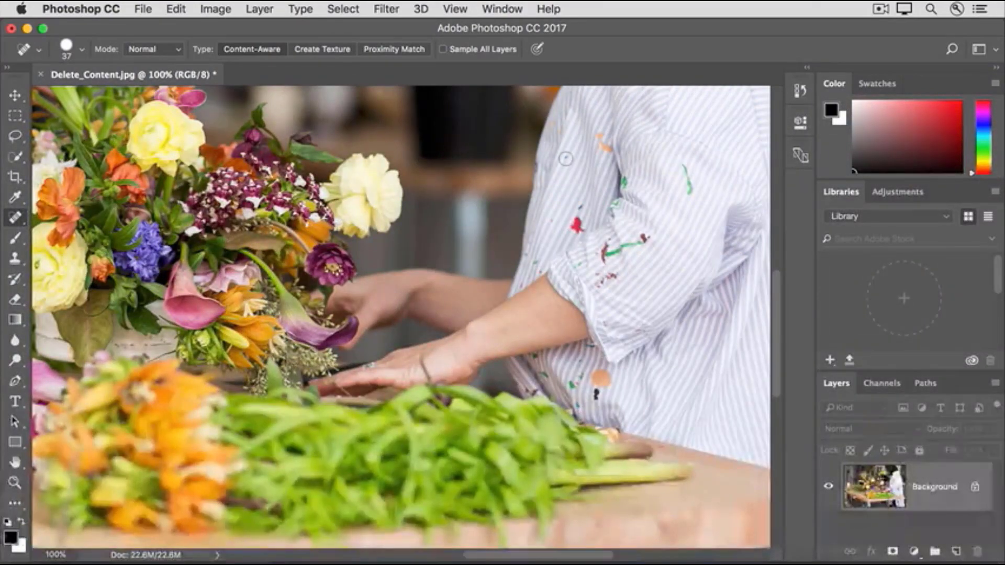
{"action": "key", "text": "bracketleft"}
{"action": "key", "text": "bracketleft"}
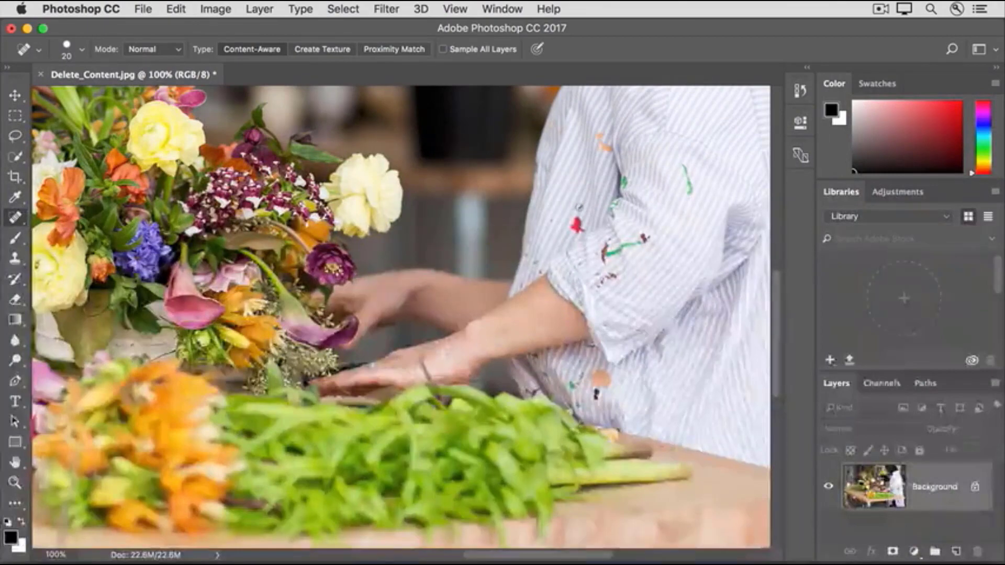
{"action": "key", "text": "bracketright"}
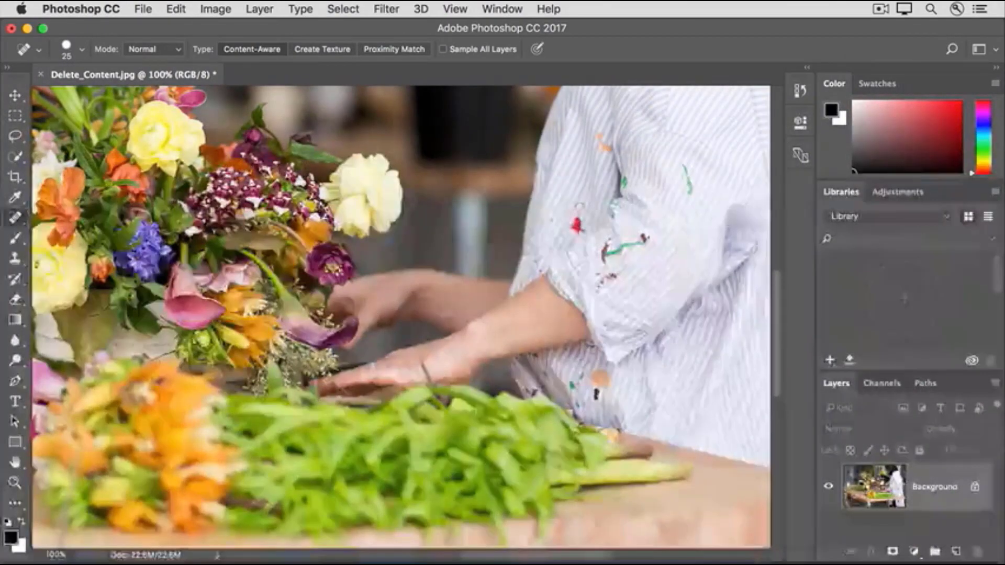
{"action": "key", "text": "bracketleft"}
{"action": "key", "text": "bracketleft"}
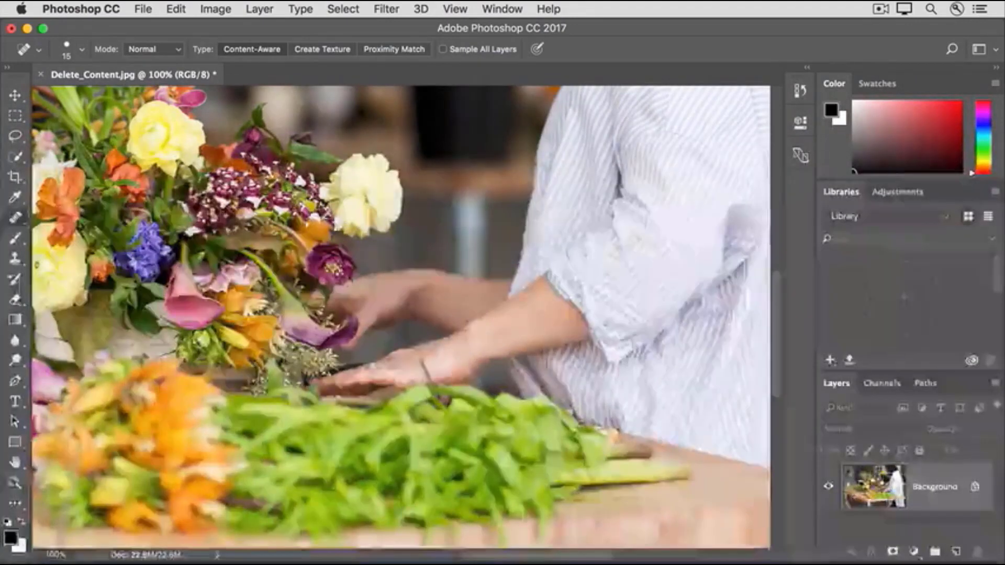
Step: Save the retouched image in Photoshop format as Delete_Content.psd in the folder on the Desktop
{"action": "key", "text": "z"}
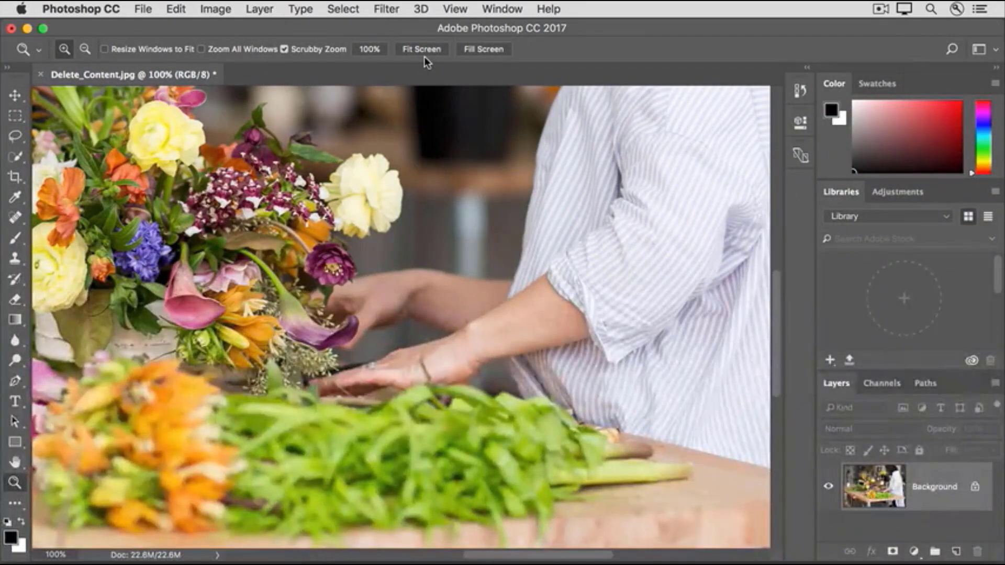
{"action": "left_click", "coordinate": [424, 51]}
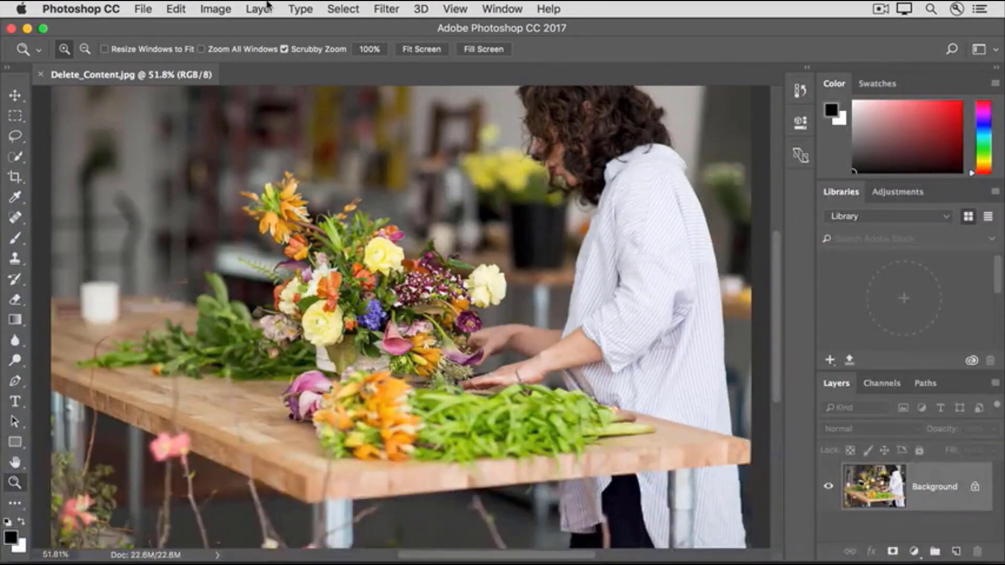
{"action": "left_click", "coordinate": [139, 11]}
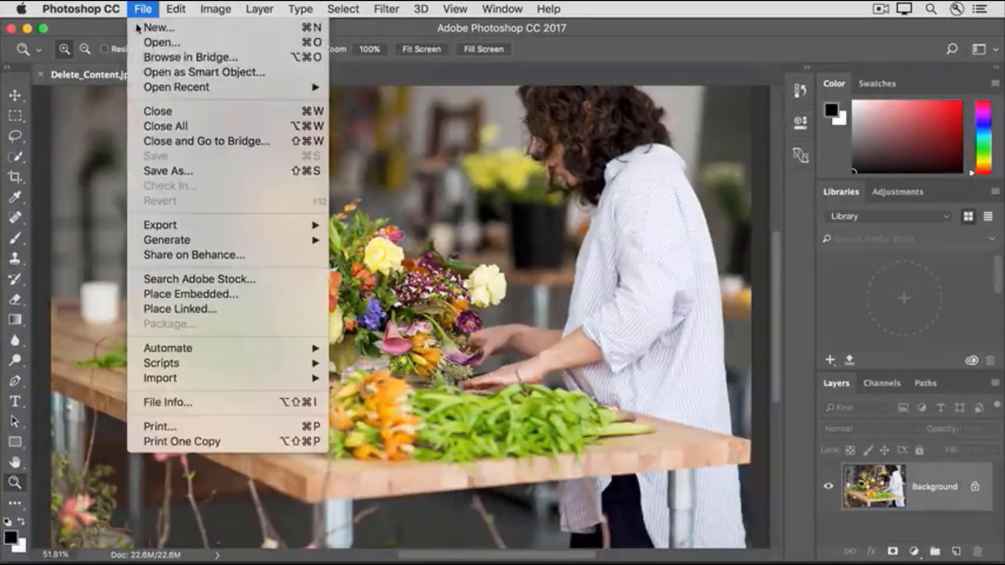
{"action": "left_click", "coordinate": [162, 171]}
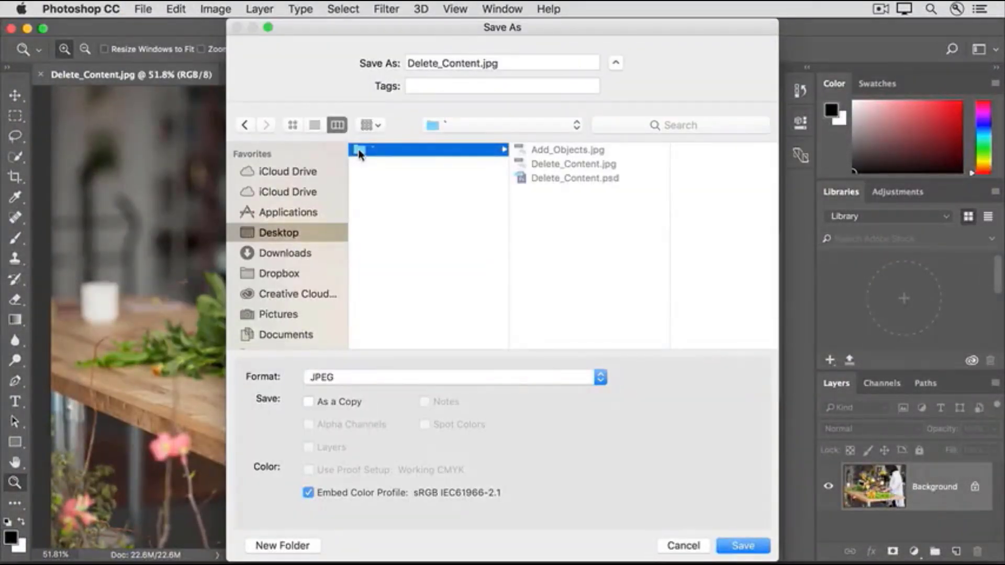
{"action": "left_click", "coordinate": [309, 378]}
{"action": "left_click", "coordinate": [308, 285]}
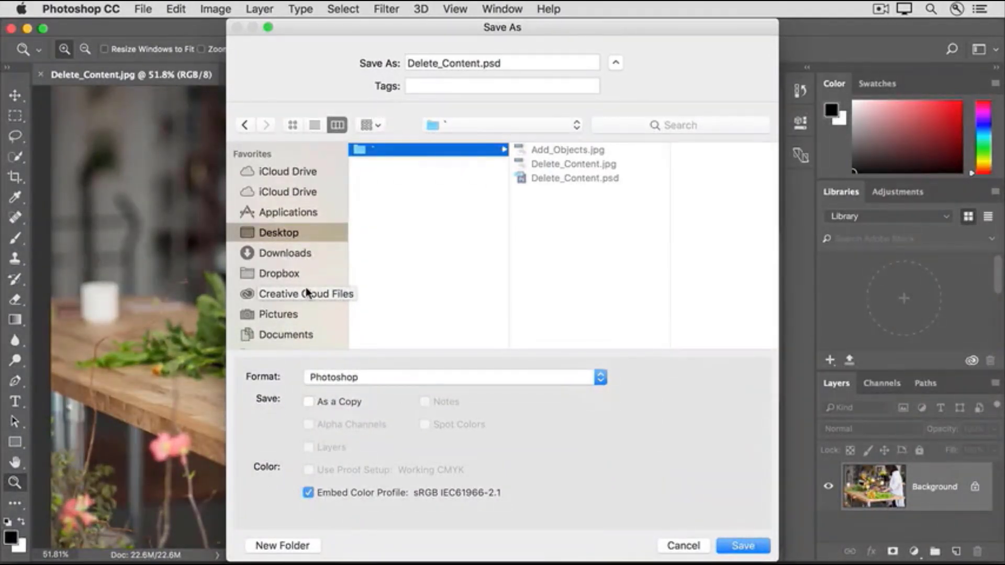
{"action": "left_click", "coordinate": [723, 546]}
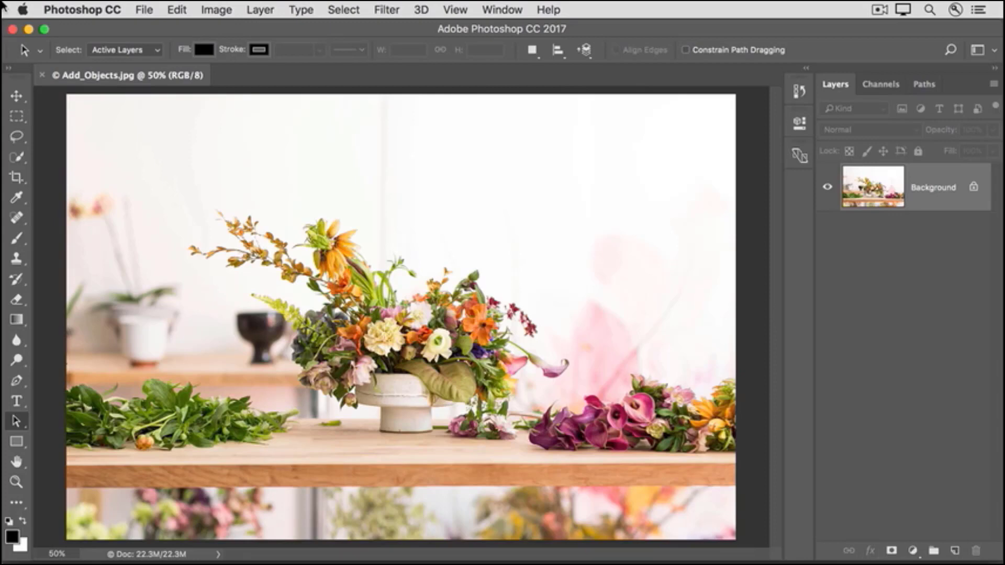
Step: Set up the Clone Stamp with a brush size of 127 px and a hardness of 89%
{"action": "left_click", "coordinate": [23, 260]}
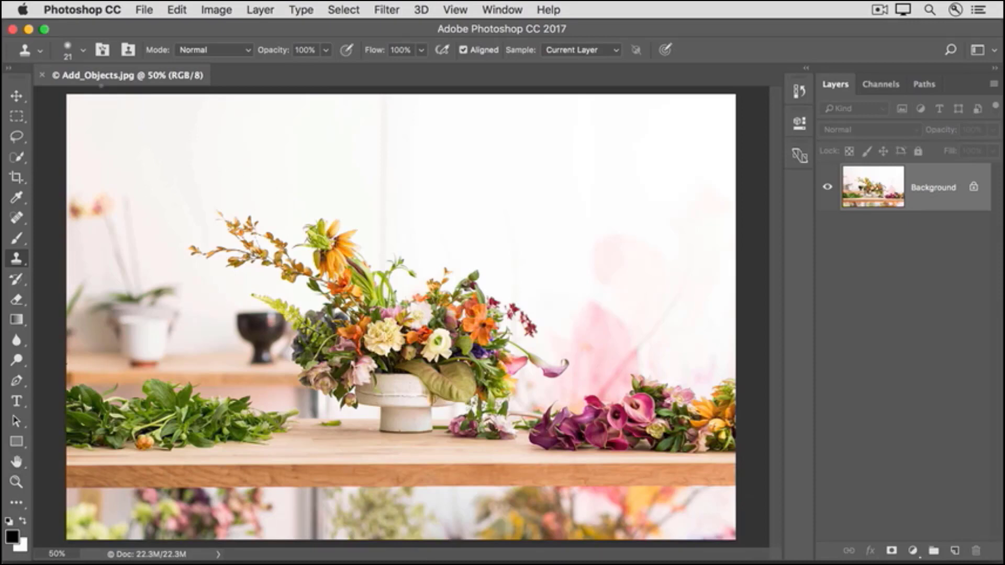
{"action": "left_click", "coordinate": [83, 53]}
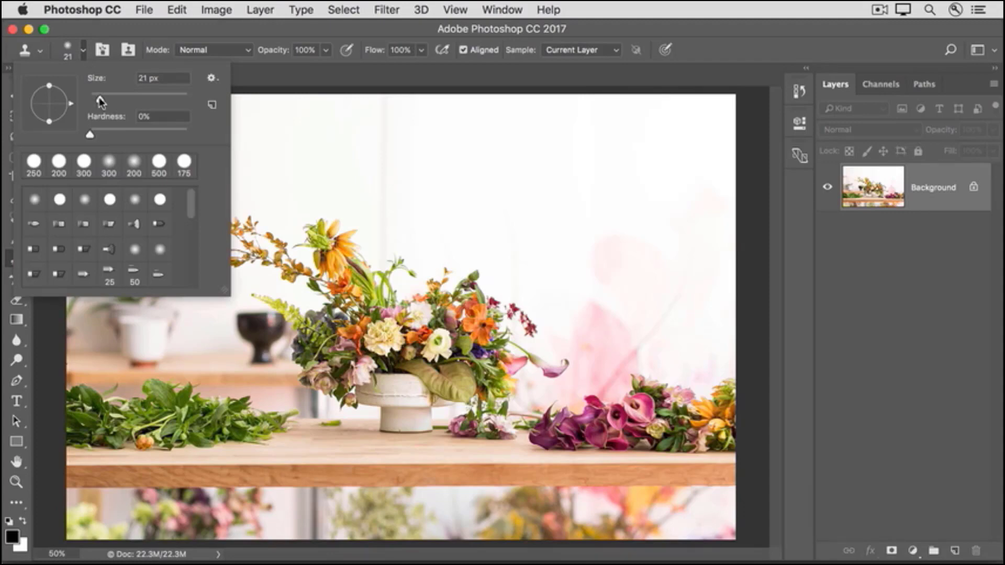
{"action": "left_click_drag", "start_coordinate": [99, 99], "coordinate": [147, 96]}
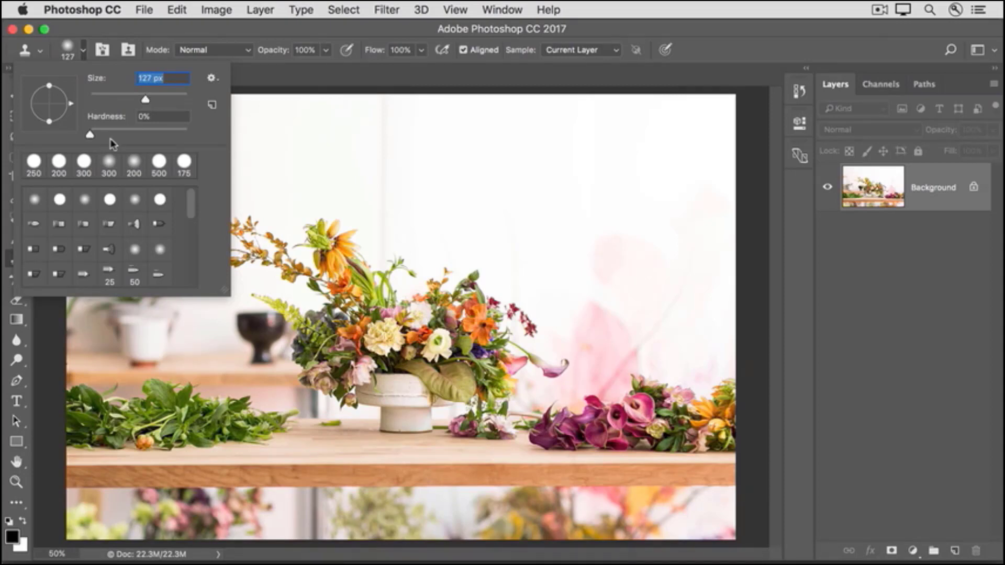
{"action": "left_click_drag", "start_coordinate": [89, 134], "coordinate": [176, 131]}
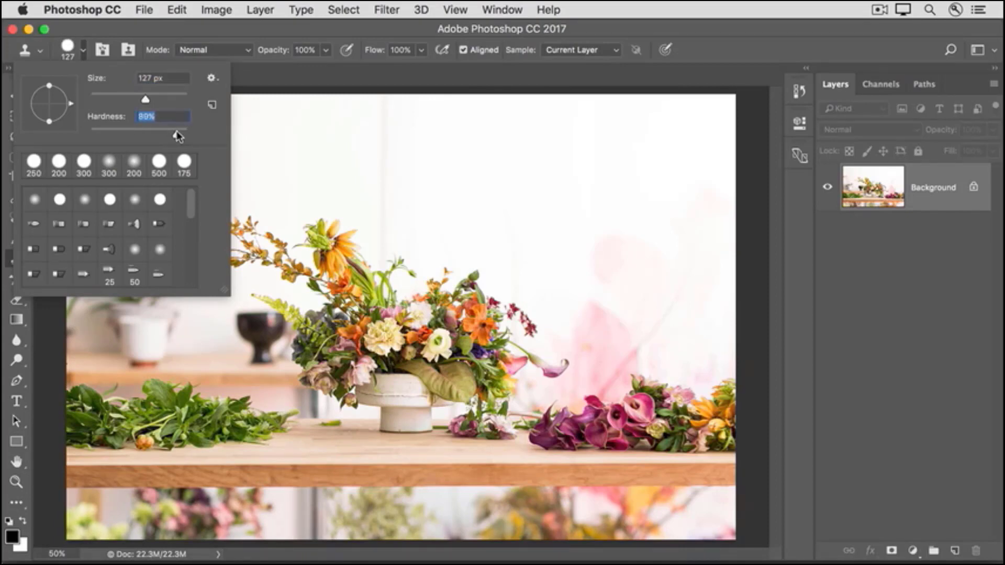
{"action": "left_click", "coordinate": [259, 80]}
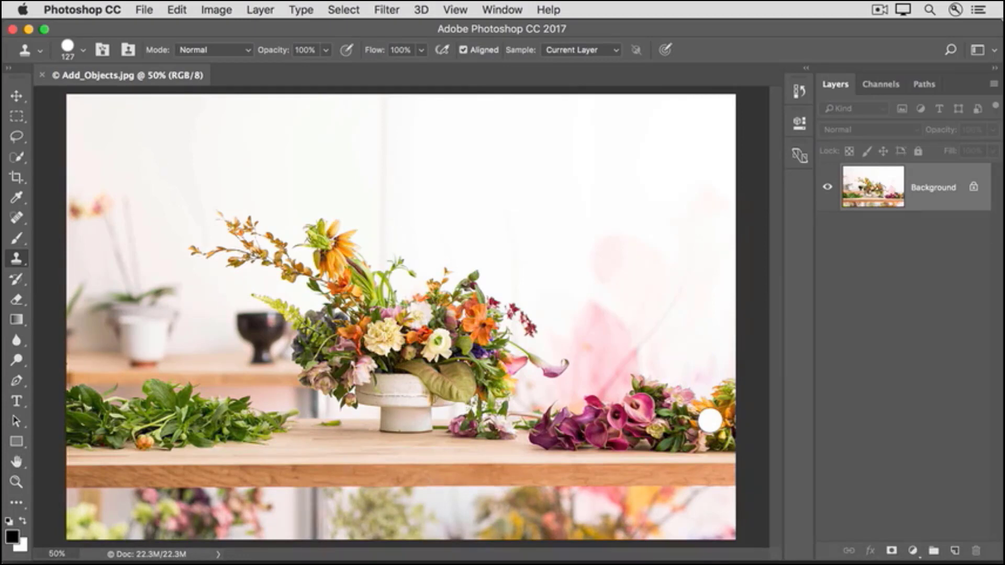
Step: Try cloning the pile of cut flowers on the table onto the blank wall above it, and undo the attempt
{"action": "left_click", "coordinate": [709, 420], "text": "alt"}
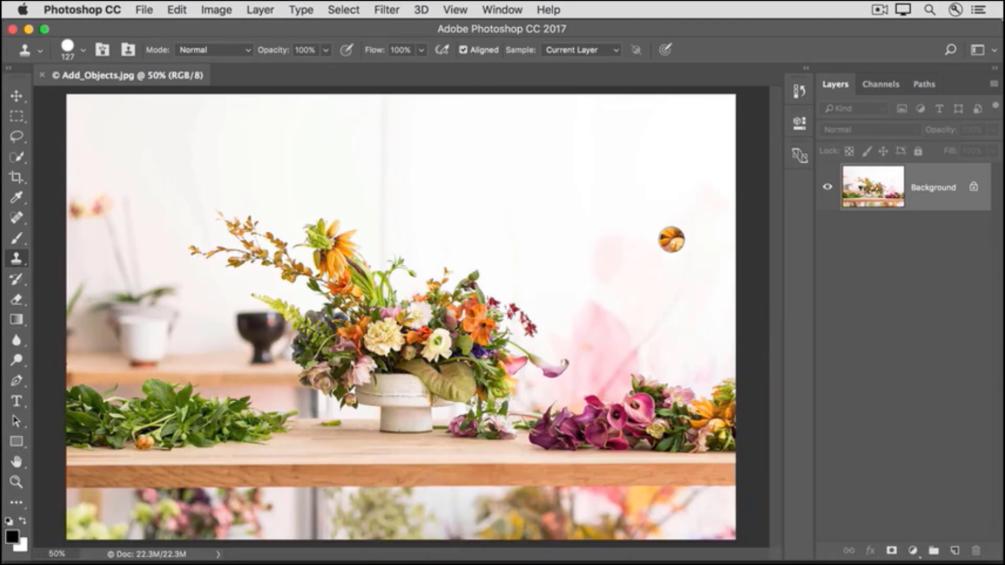
{"action": "mouse_move", "coordinate": [671, 240]}
{"action": "left_mouse_down"}
{"action": "mouse_move", "coordinate": [531, 238]}
{"action": "mouse_move", "coordinate": [539, 229]}
{"action": "mouse_move", "coordinate": [675, 226]}
{"action": "mouse_move", "coordinate": [554, 226]}
{"action": "left_mouse_up"}
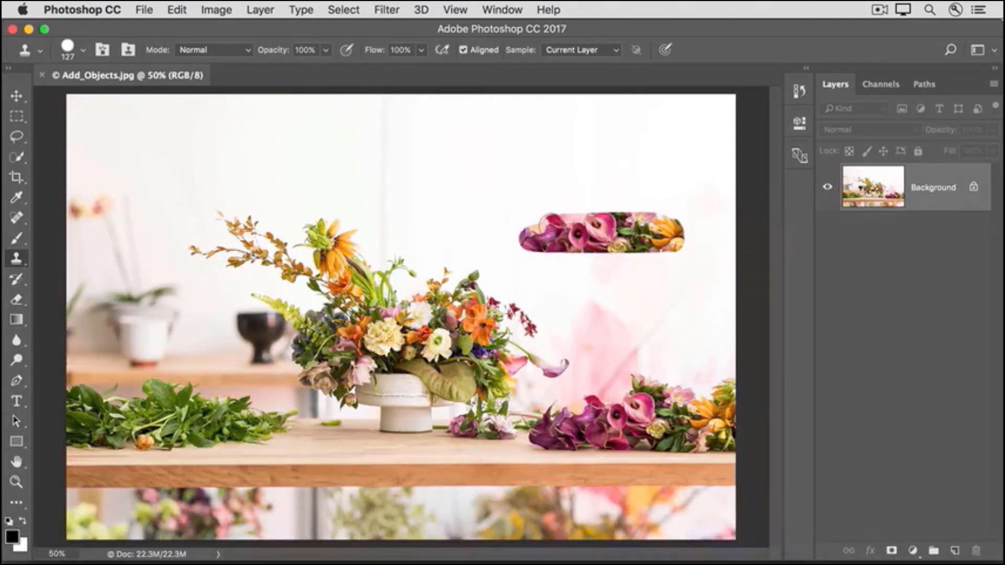
{"action": "mouse_move", "coordinate": [539, 224]}
{"action": "left_mouse_down"}
{"action": "mouse_move", "coordinate": [618, 201]}
{"action": "mouse_move", "coordinate": [666, 213]}
{"action": "mouse_move", "coordinate": [656, 200]}
{"action": "mouse_move", "coordinate": [617, 198]}
{"action": "mouse_move", "coordinate": [541, 220]}
{"action": "left_mouse_up"}
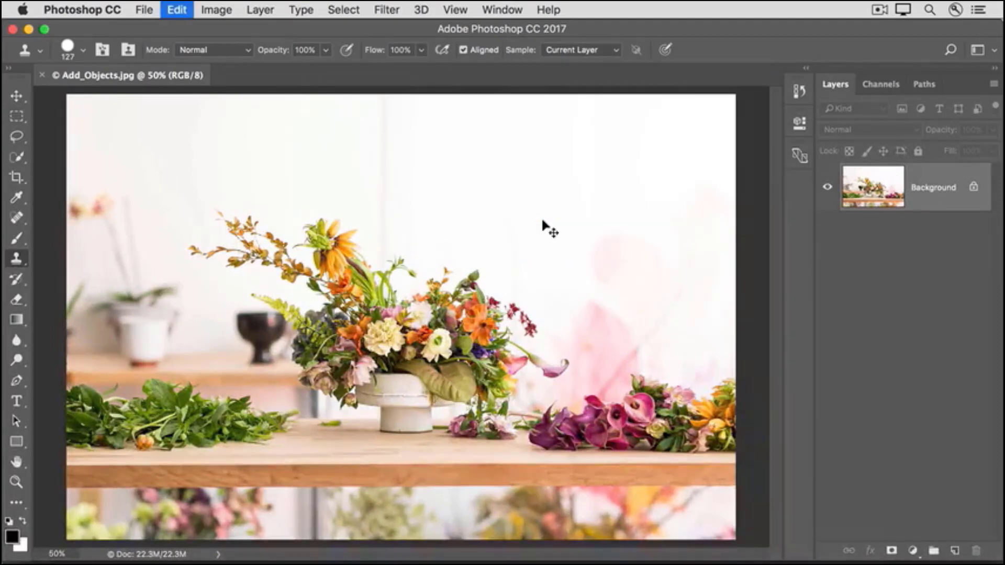
{"action": "key", "text": "super+z"}
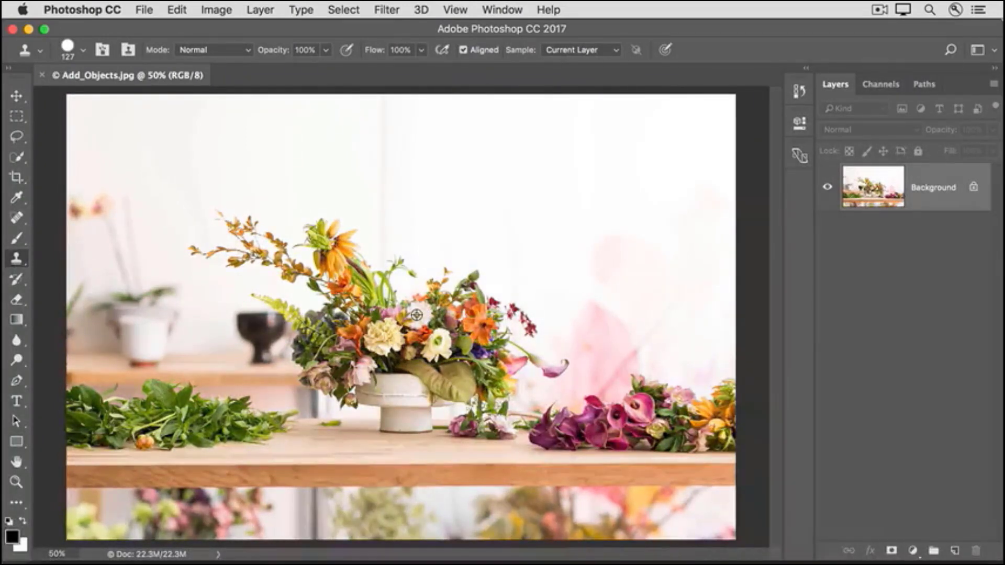
Step: Clone blossoms from the middle of the vase bouquet along its upper edge to make the arrangement fuller
{"action": "left_click", "coordinate": [417, 315], "text": "alt"}
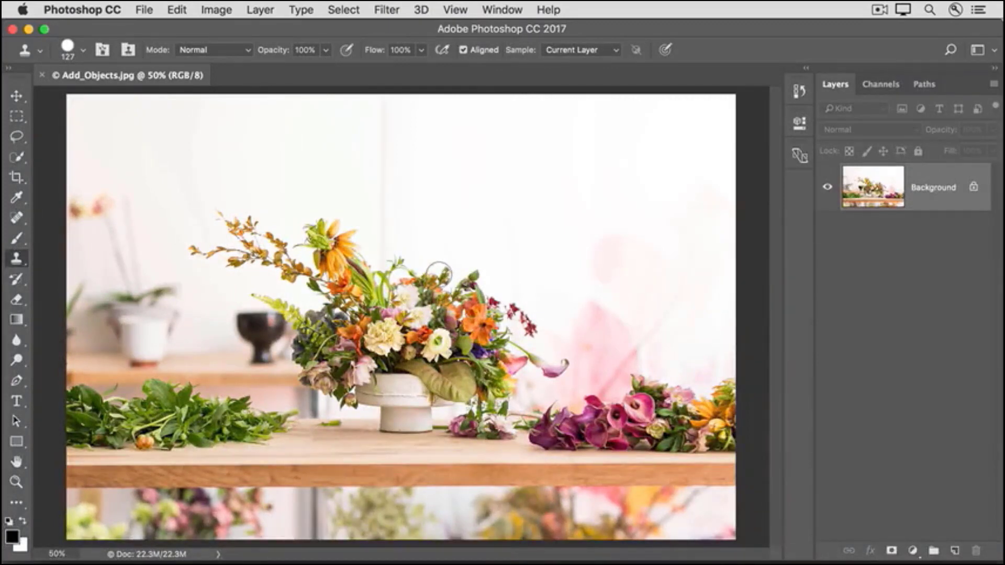
{"action": "left_click_drag", "start_coordinate": [448, 266], "coordinate": [475, 256]}
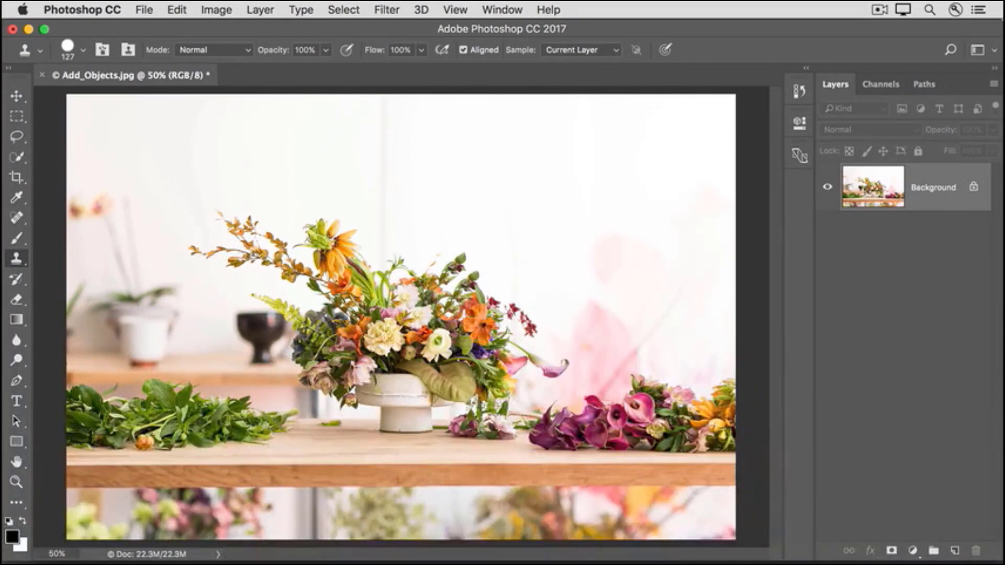
{"action": "left_click", "coordinate": [447, 309], "text": "alt"}
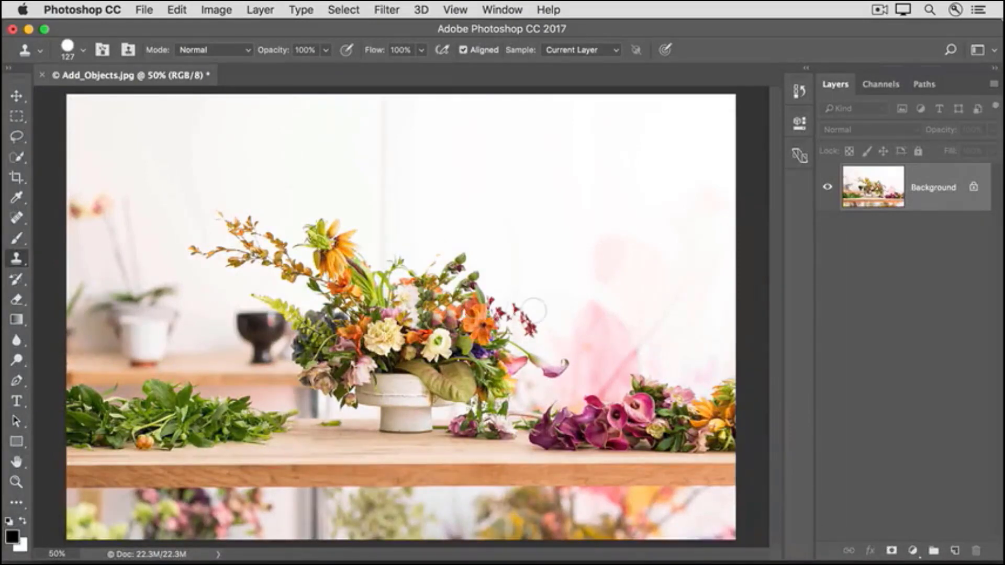
Step: Save the edited bouquet image and open the Save As dialog for it
{"action": "key", "text": "super+s"}
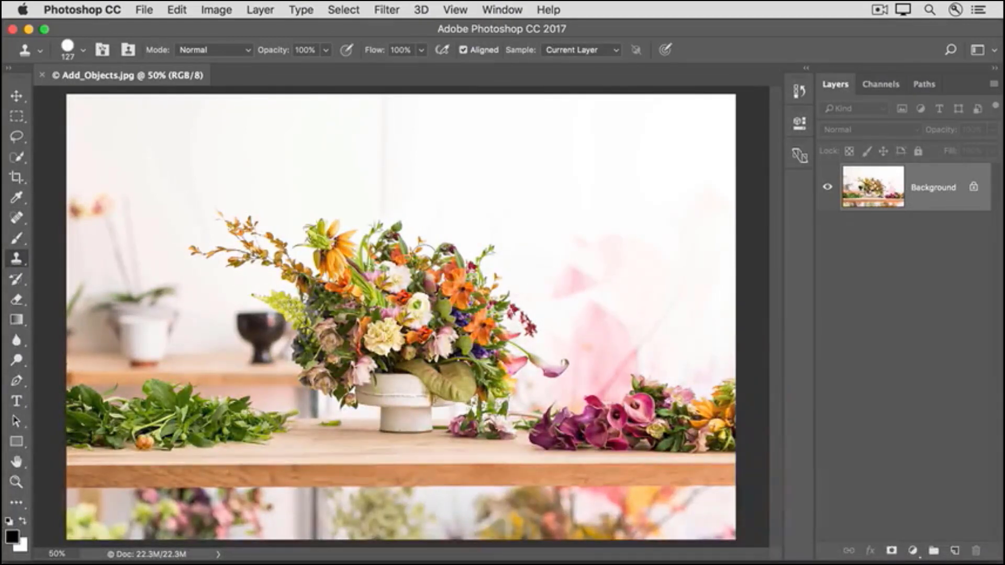
{"action": "left_click", "coordinate": [142, 10]}
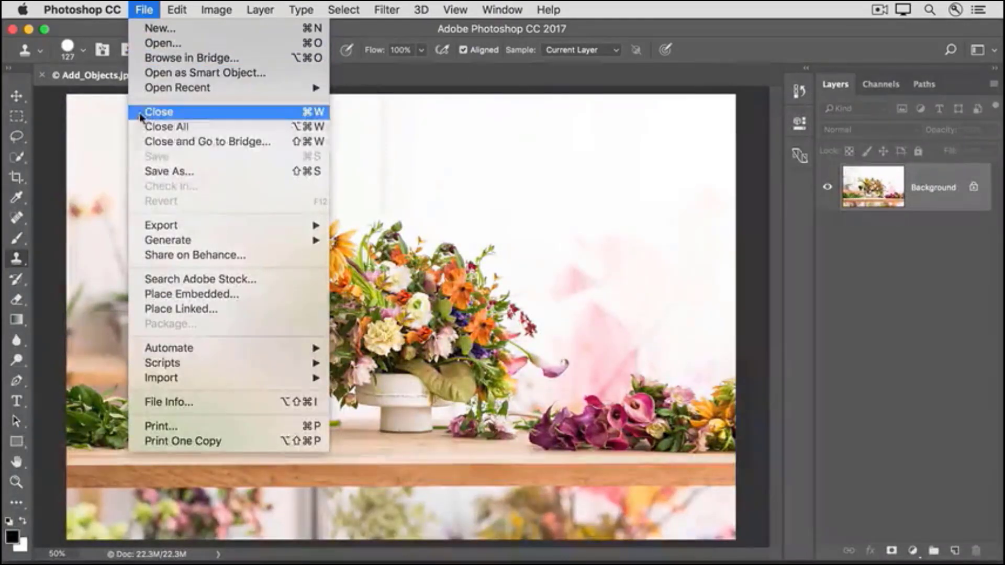
{"action": "left_click", "coordinate": [140, 171]}
{"action": "left_click", "coordinate": [125, 175]}
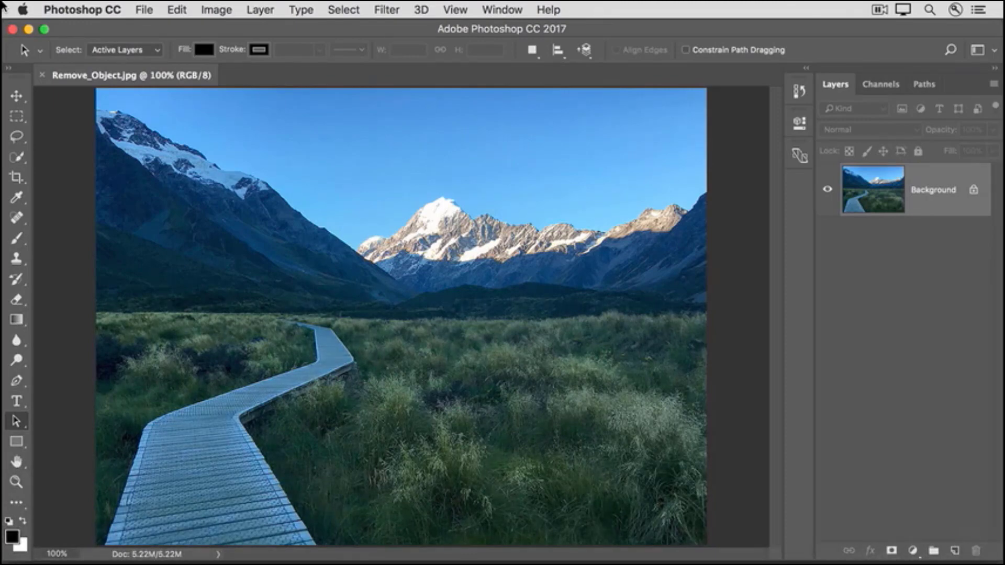
Step: Select the whole boardwalk in the mountain landscape with a freehand Lasso outline, leaving a narrow margin of grass around it
{"action": "left_click", "coordinate": [14, 141]}
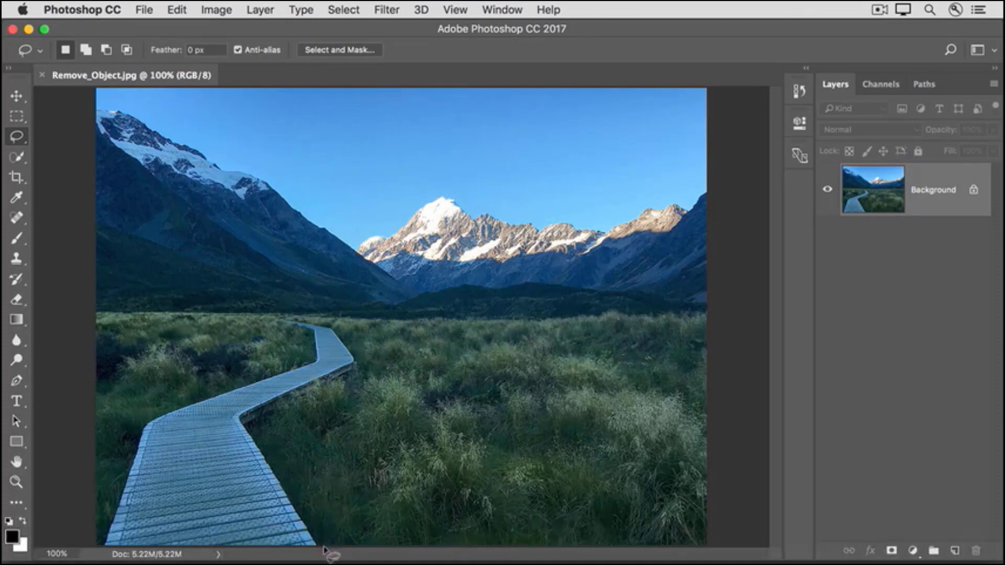
{"action": "mouse_move", "coordinate": [305, 518]}
{"action": "left_mouse_down"}
{"action": "mouse_move", "coordinate": [260, 420]}
{"action": "mouse_move", "coordinate": [322, 402]}
{"action": "mouse_move", "coordinate": [361, 365]}
{"action": "mouse_move", "coordinate": [338, 333]}
{"action": "mouse_move", "coordinate": [293, 321]}
{"action": "mouse_move", "coordinate": [279, 325]}
{"action": "mouse_move", "coordinate": [312, 337]}
{"action": "mouse_move", "coordinate": [305, 366]}
{"action": "mouse_move", "coordinate": [140, 421]}
{"action": "mouse_move", "coordinate": [101, 553]}
{"action": "mouse_move", "coordinate": [286, 555]}
{"action": "mouse_move", "coordinate": [322, 543]}
{"action": "left_mouse_up"}
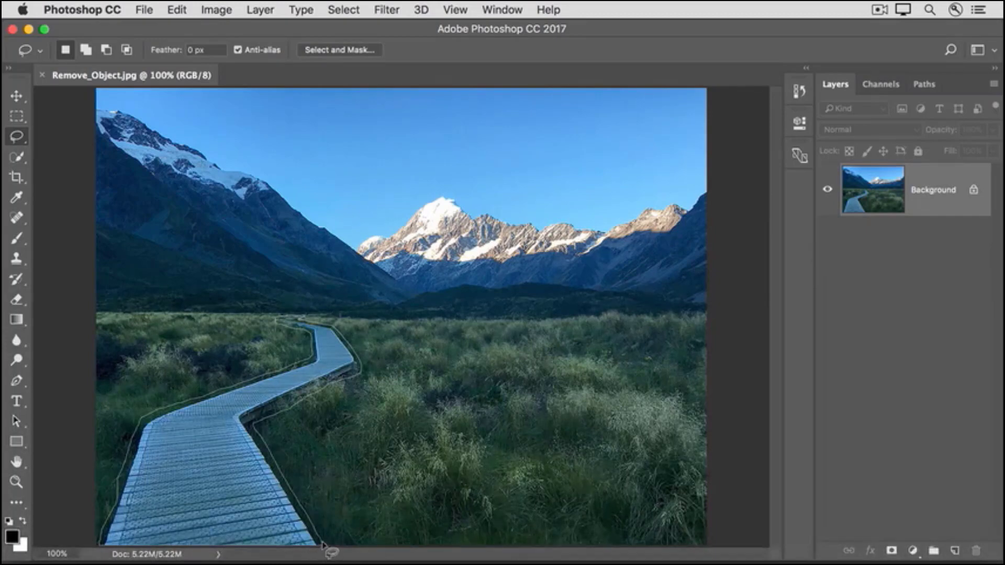
{"action": "left_click_drag", "start_coordinate": [322, 546], "coordinate": [323, 546]}
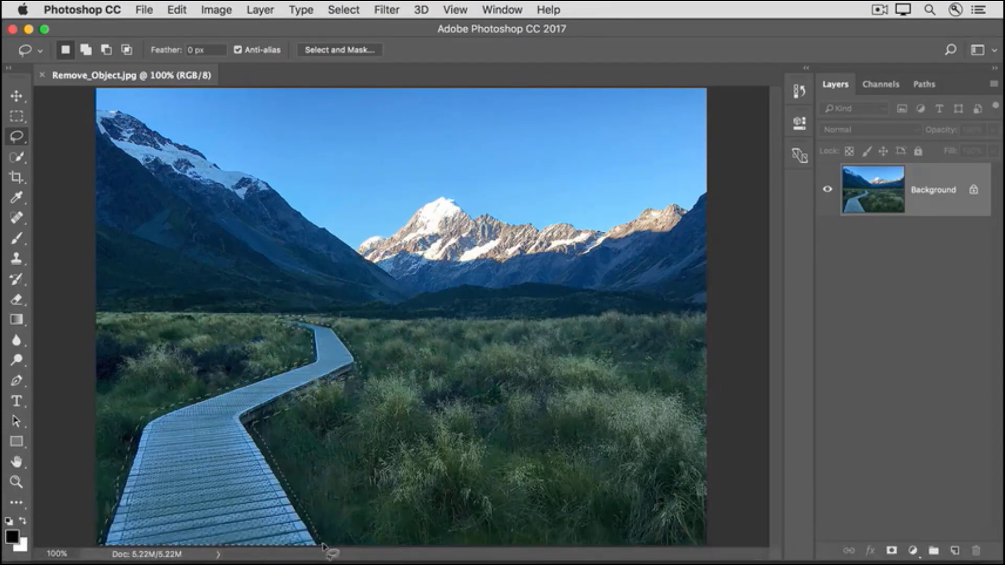
Step: Replace the selected boardwalk using a Content-Aware fill with Color Adaptation in Normal mode at 100% opacity, and clear the selection
{"action": "left_click", "coordinate": [176, 9]}
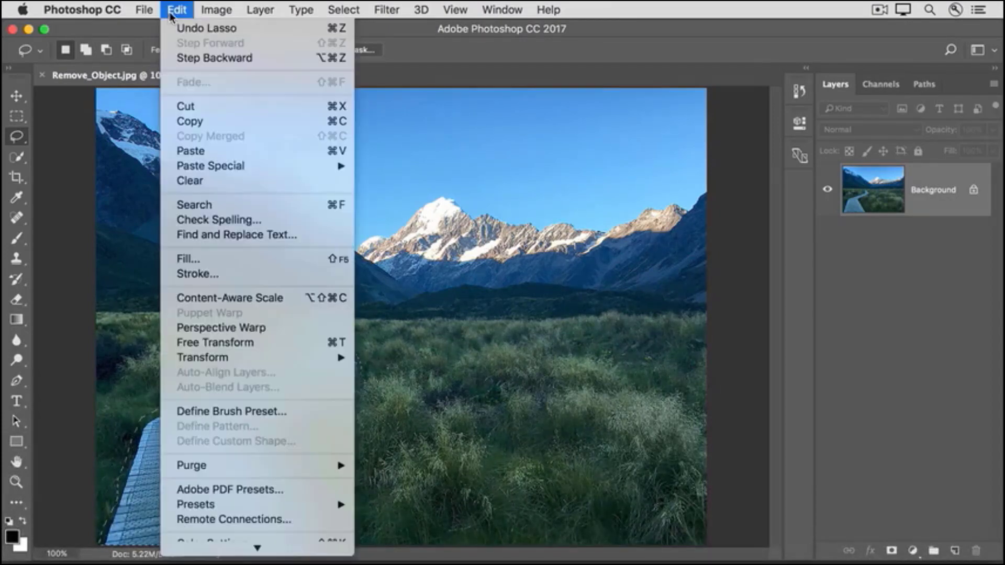
{"action": "left_click", "coordinate": [178, 259]}
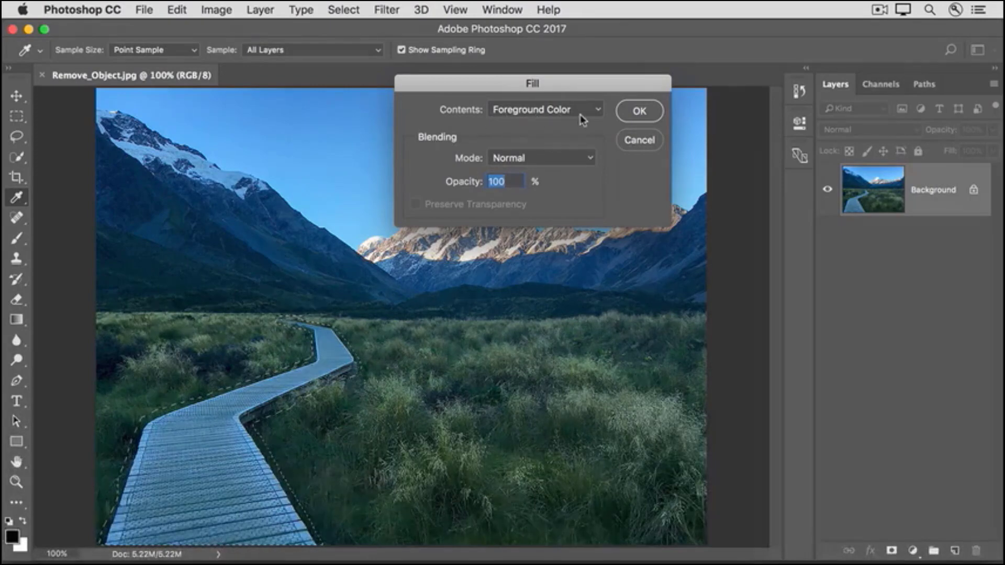
{"action": "left_click", "coordinate": [597, 111]}
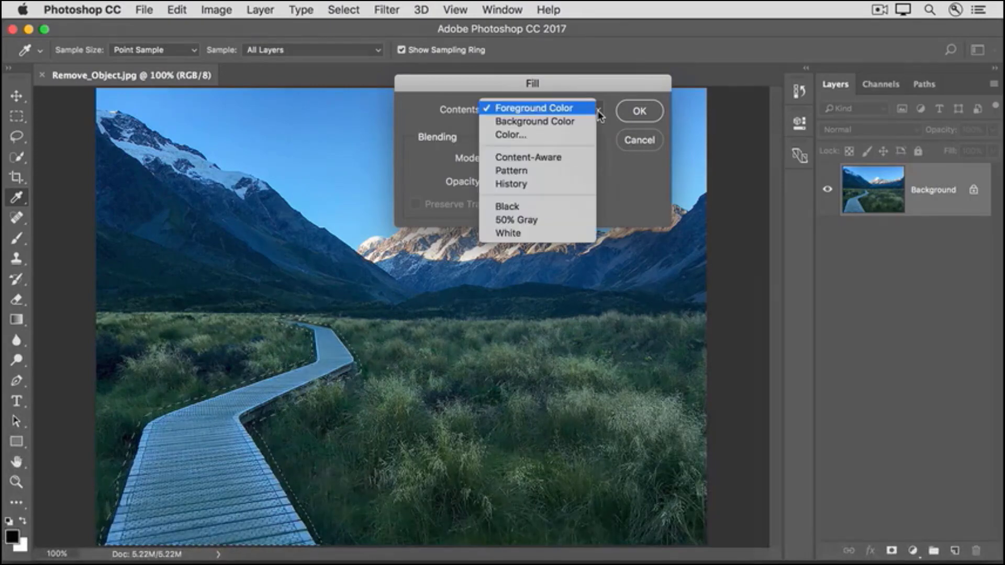
{"action": "left_click", "coordinate": [591, 157]}
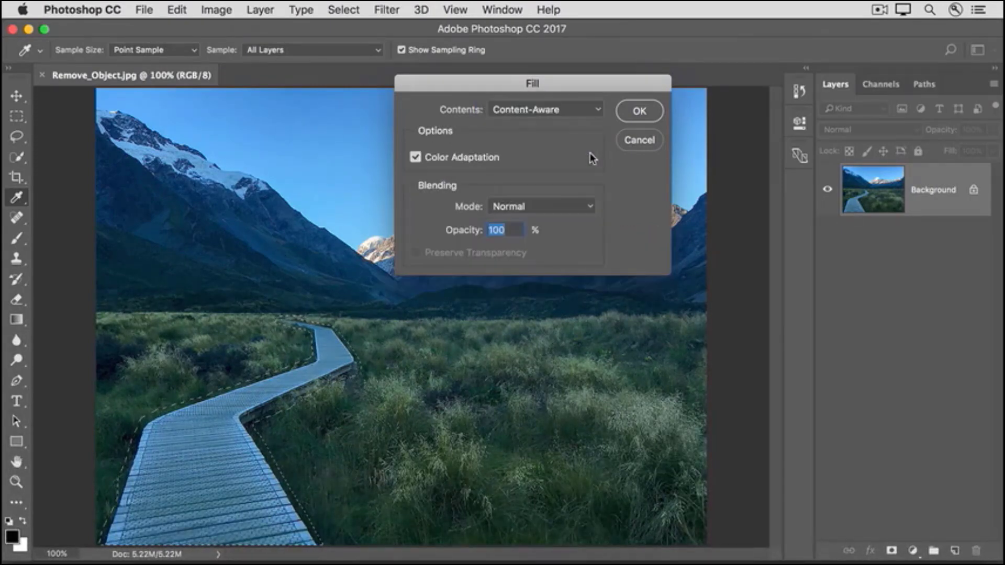
{"action": "left_click", "coordinate": [635, 112]}
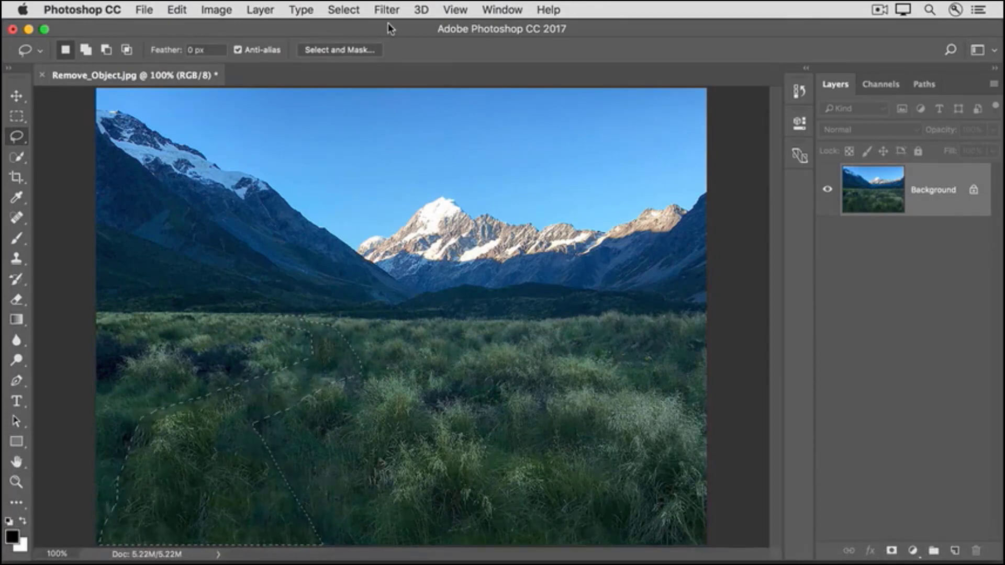
{"action": "left_click", "coordinate": [335, 12]}
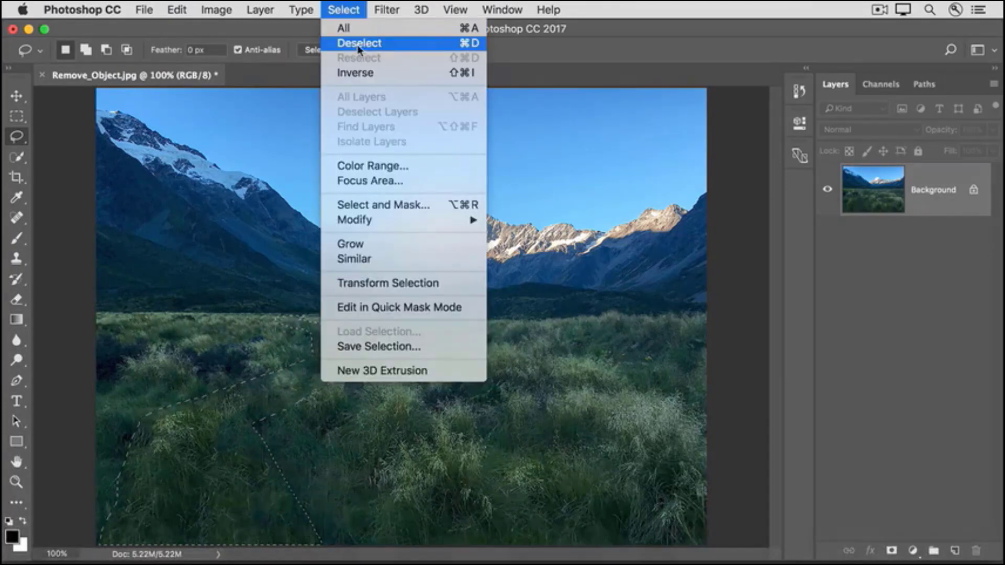
{"action": "left_click", "coordinate": [450, 44]}
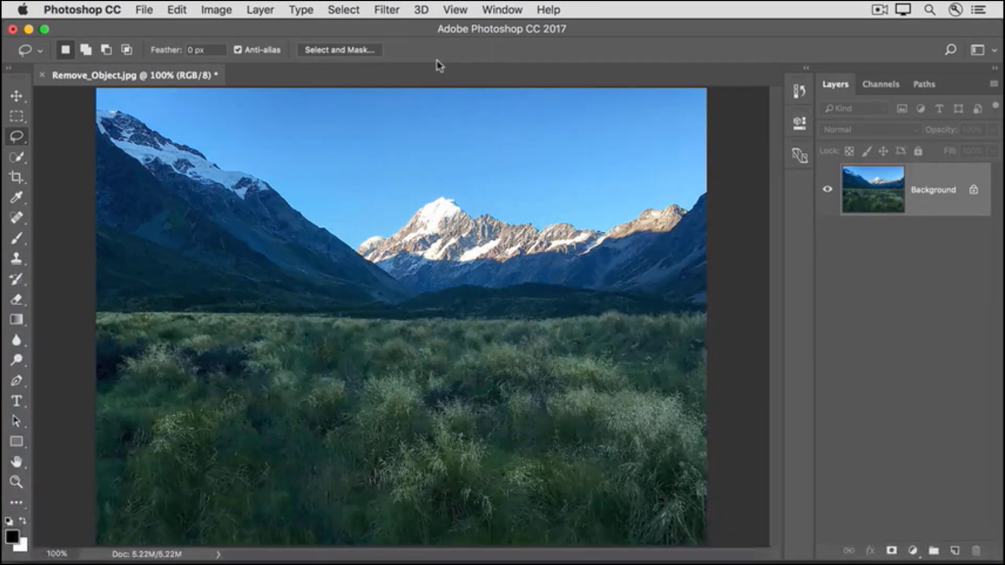
Step: Choose the Clone Stamp and set its opacity to 71%
{"action": "left_click", "coordinate": [17, 258]}
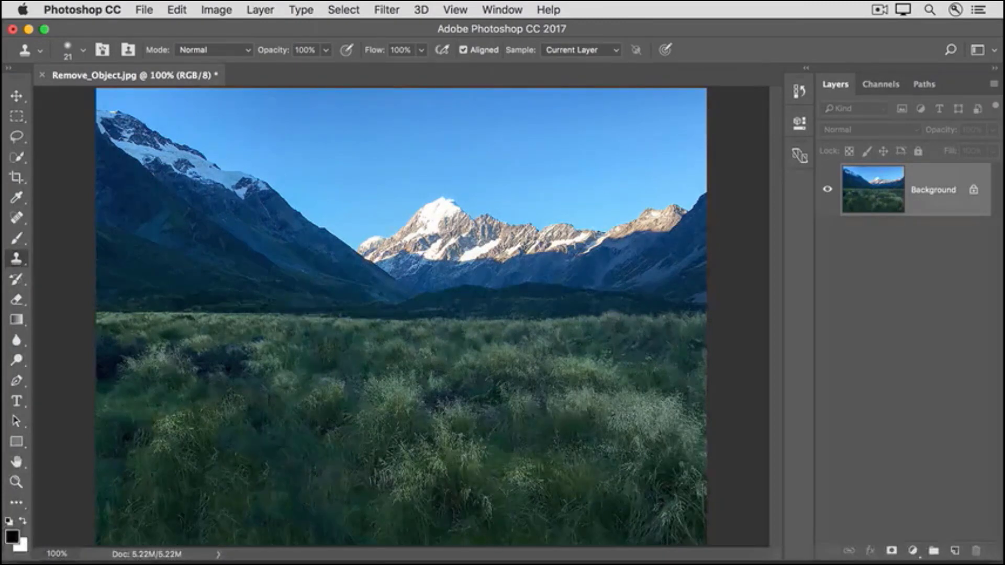
{"action": "left_click", "coordinate": [326, 51]}
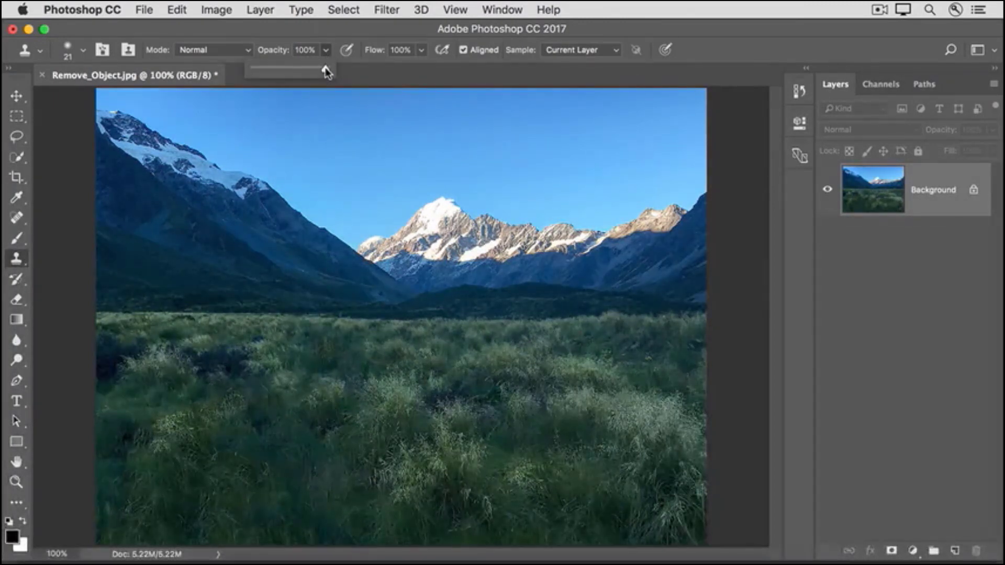
{"action": "left_click_drag", "start_coordinate": [324, 67], "coordinate": [305, 70]}
{"action": "left_click", "coordinate": [369, 73]}
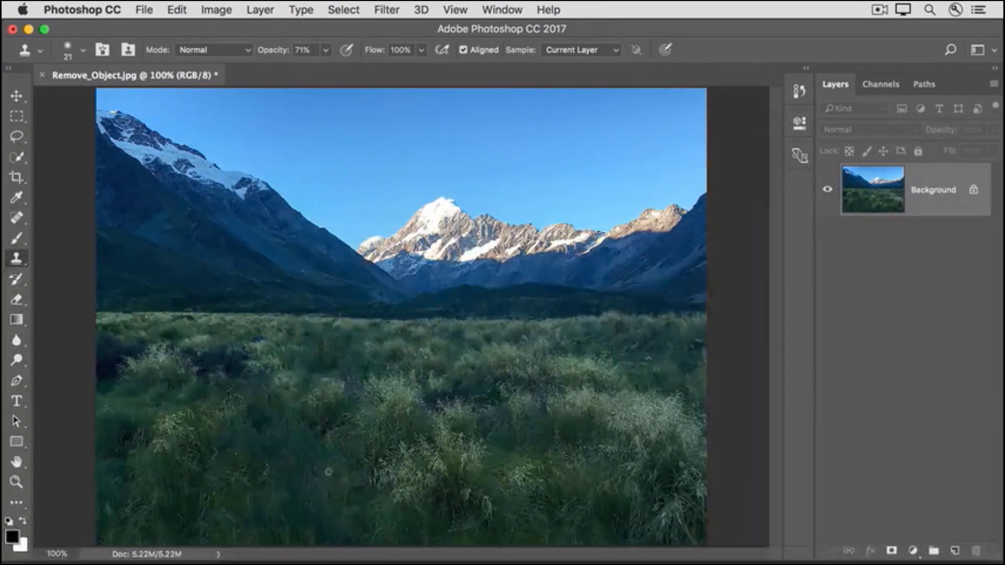
Step: Enlarge the Clone Stamp brush to 45 px and clone nearby grass over the filled area where the boardwalk was
{"action": "key", "text": "bracketright"}
{"action": "key", "text": "bracketright"}
{"action": "key", "text": "bracketright"}
{"action": "left_click", "coordinate": [328, 472], "text": "alt"}
{"action": "left_click_drag", "start_coordinate": [294, 397], "coordinate": [335, 377]}
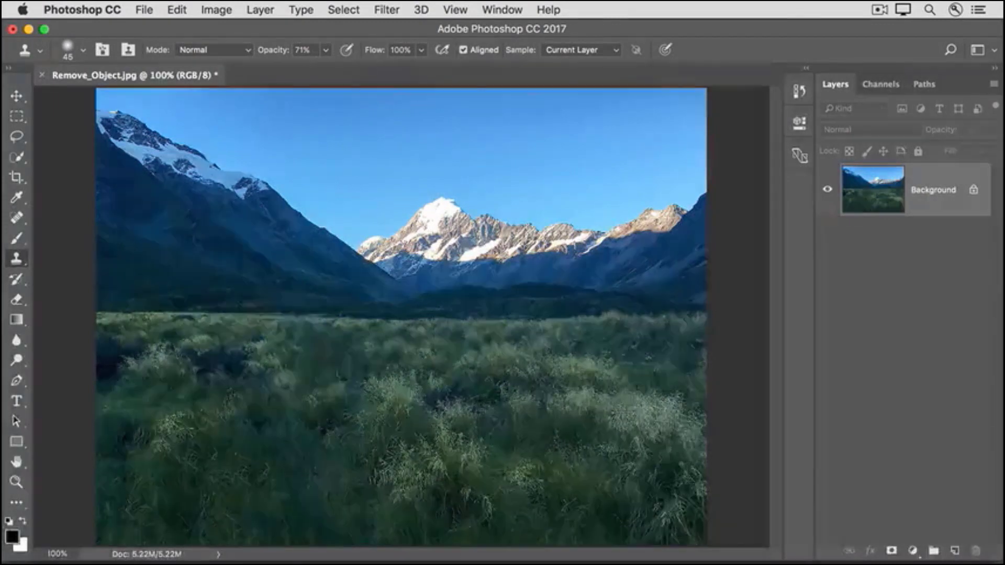
Step: Open the Save As dialog for the retouched landscape
{"action": "left_click", "coordinate": [146, 12]}
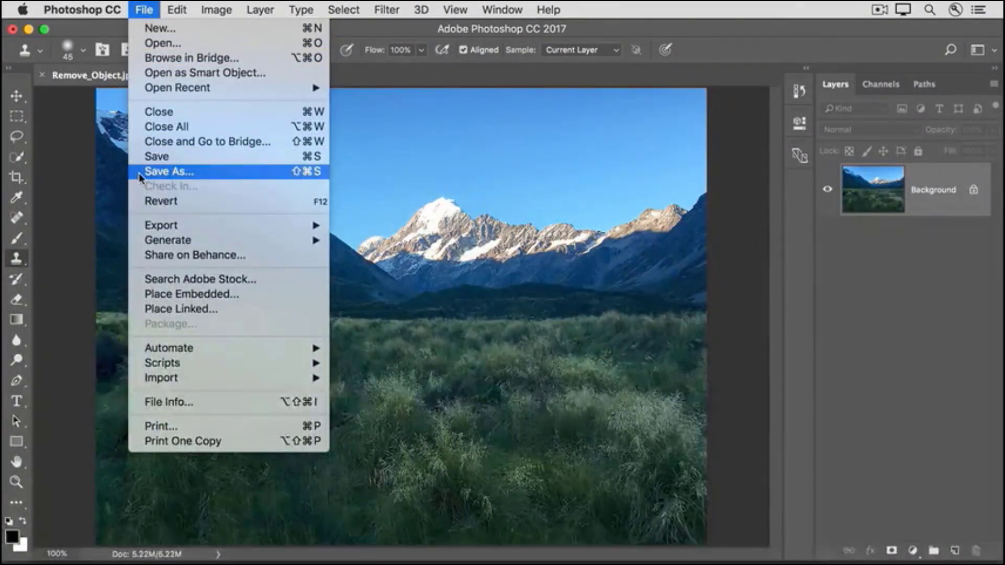
{"action": "left_click", "coordinate": [79, 174]}
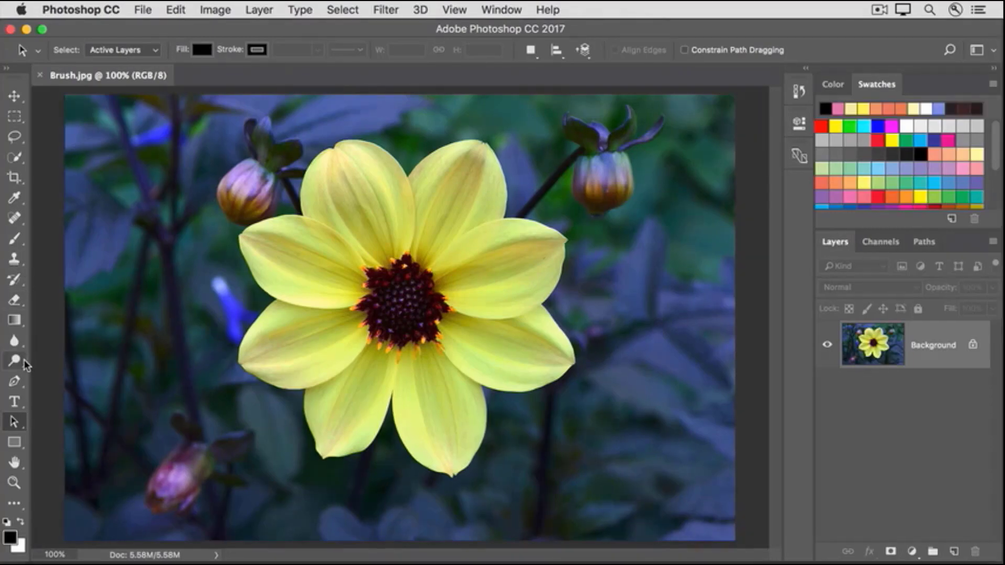
{"action": "left_click", "coordinate": [24, 360]}
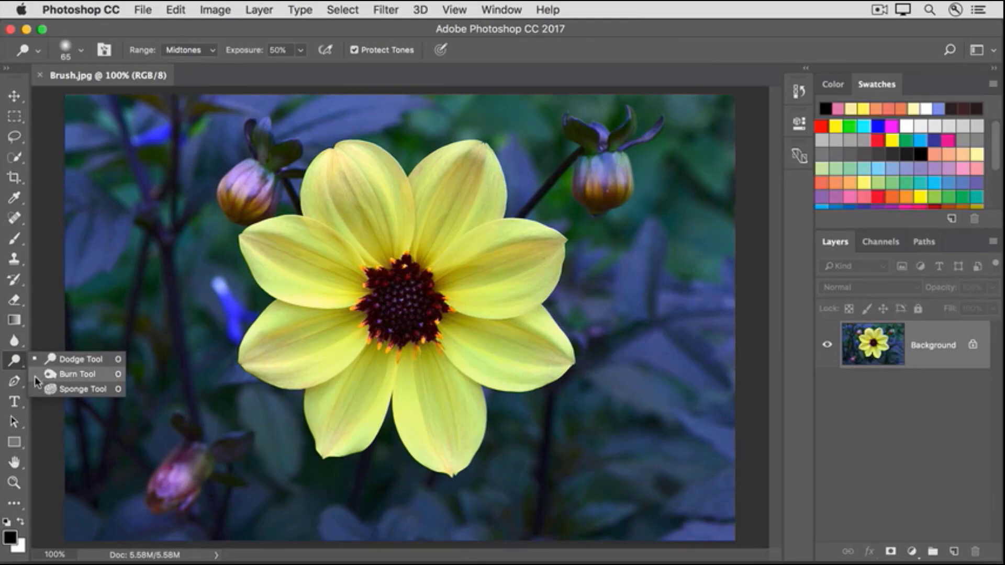
{"action": "left_click", "coordinate": [42, 337]}
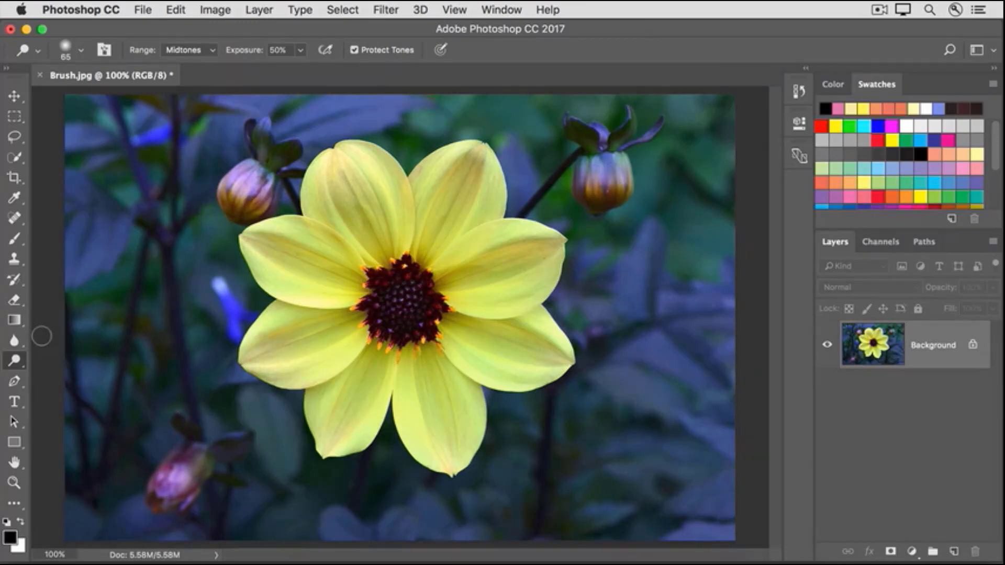
Step: Set up the Brush tool with white as the foreground colour and the round 65 px brush at 100% hardness
{"action": "left_click", "coordinate": [20, 244]}
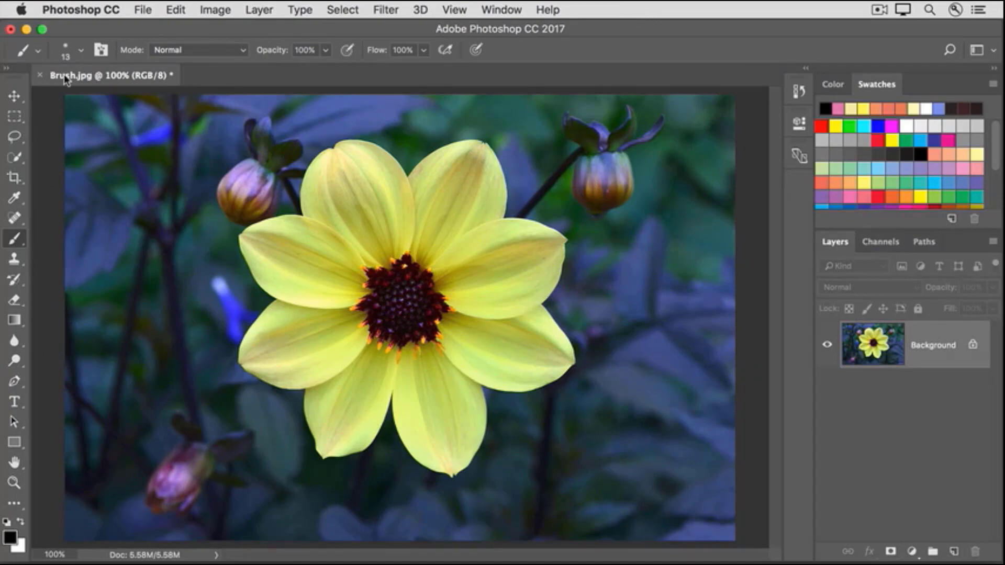
{"action": "key", "text": "x"}
{"action": "left_click", "coordinate": [80, 51]}
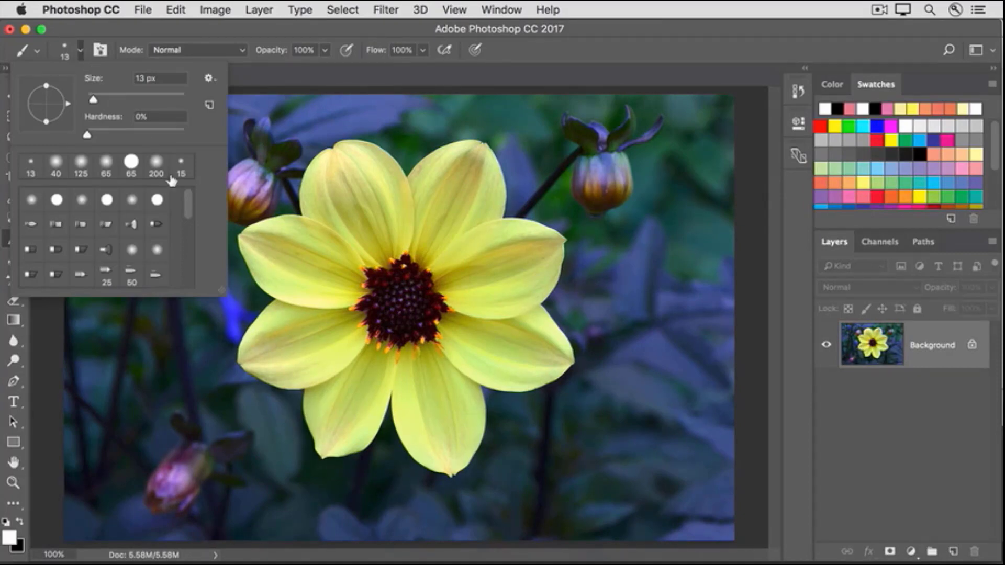
{"action": "left_click_drag", "start_coordinate": [187, 197], "coordinate": [190, 270]}
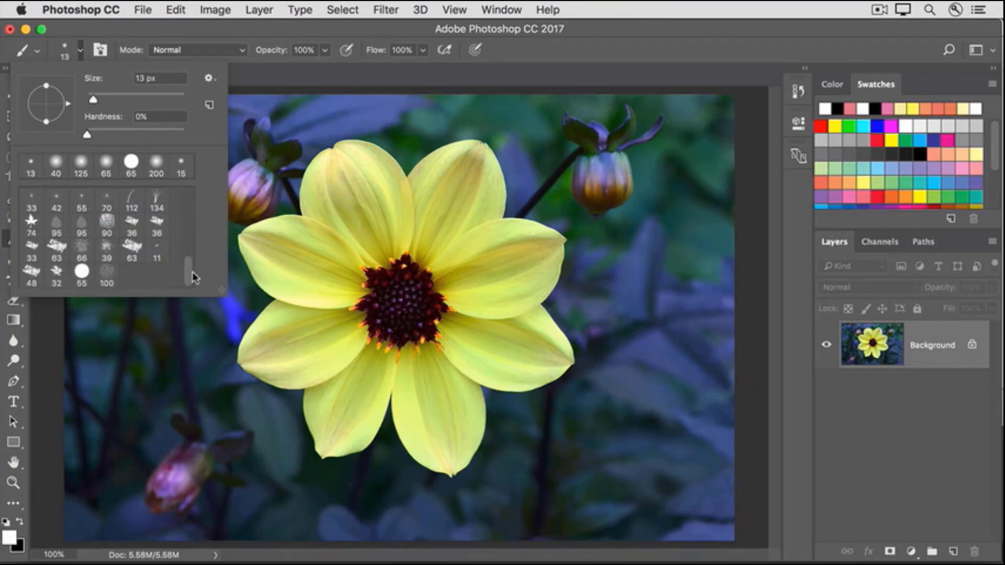
{"action": "left_click_drag", "start_coordinate": [191, 270], "coordinate": [185, 195]}
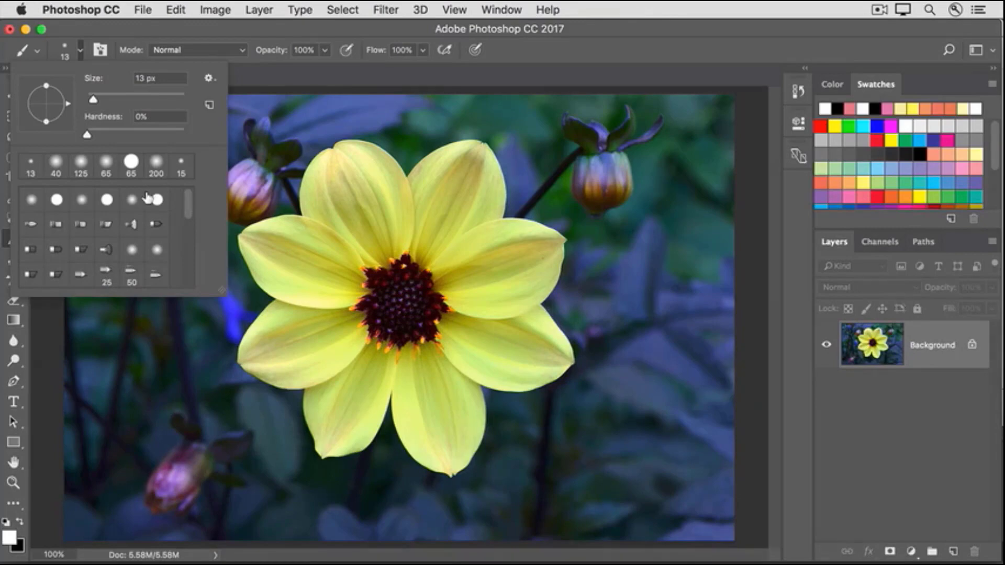
{"action": "left_click", "coordinate": [132, 163]}
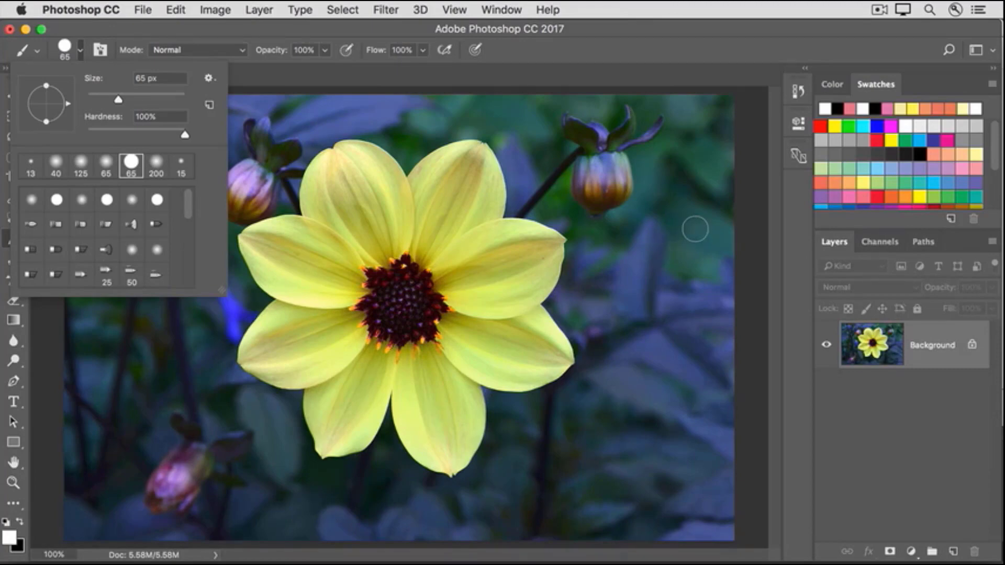
Step: Paint a hard-edged white vertical stroke beside the flower, and a second one with the brush hardness set to 0%
{"action": "left_click_drag", "start_coordinate": [695, 214], "coordinate": [701, 333]}
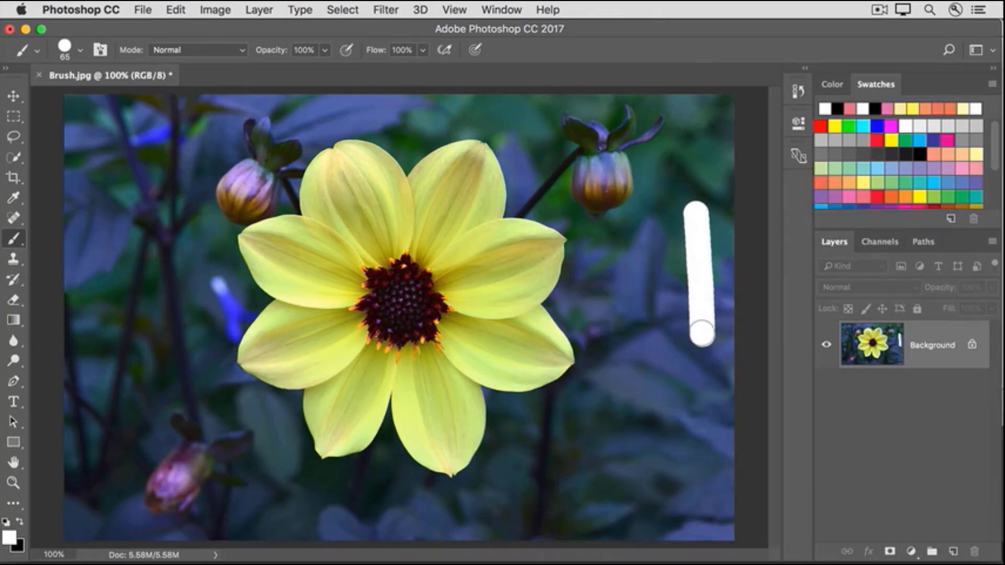
{"action": "left_click", "coordinate": [79, 53]}
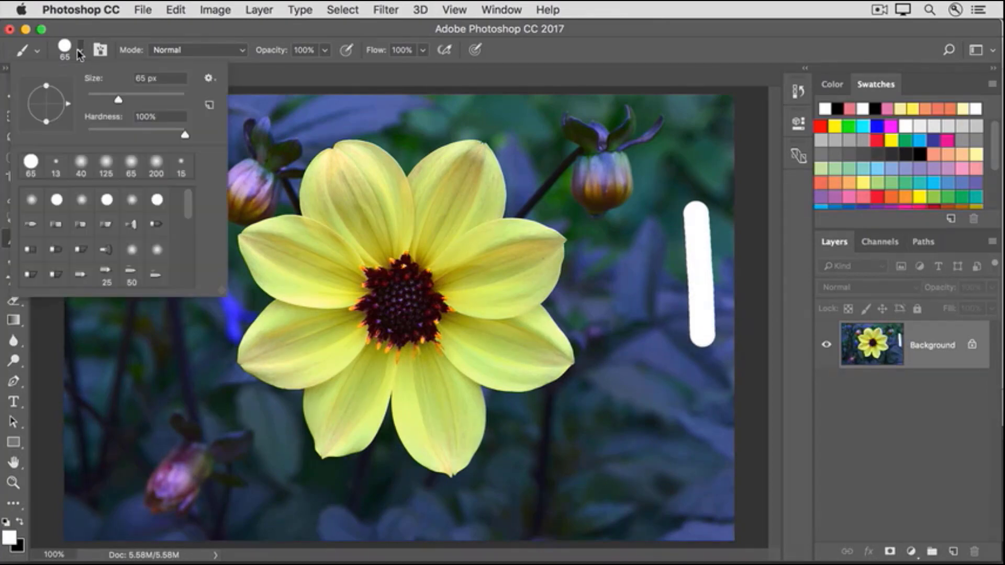
{"action": "left_click_drag", "start_coordinate": [185, 135], "coordinate": [88, 134]}
{"action": "left_click_drag", "start_coordinate": [638, 229], "coordinate": [641, 357]}
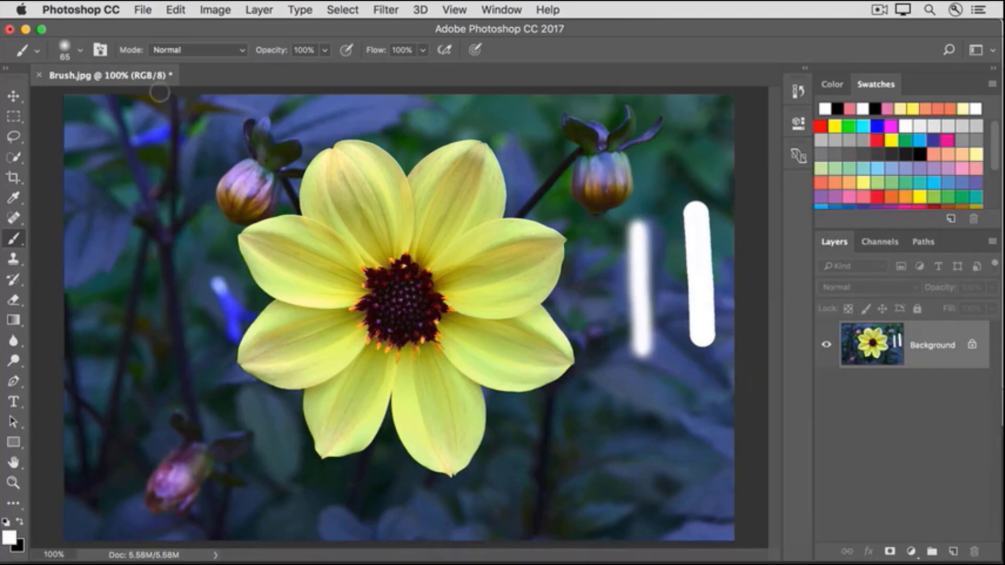
Step: Reduce the soft brush to 20 px and paint a thin white vertical stroke below the upper-left flower bud
{"action": "left_click", "coordinate": [75, 50]}
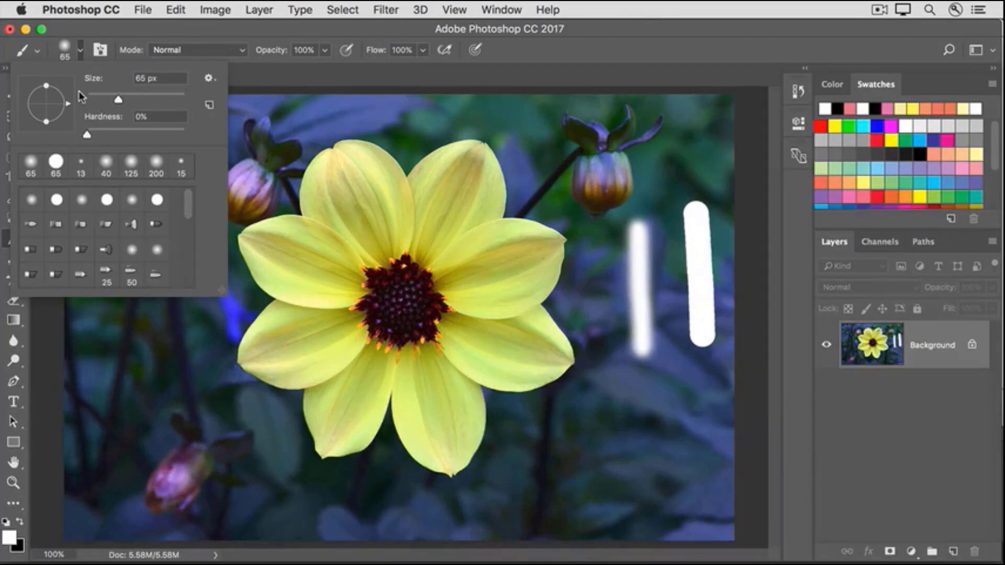
{"action": "left_click", "coordinate": [254, 78]}
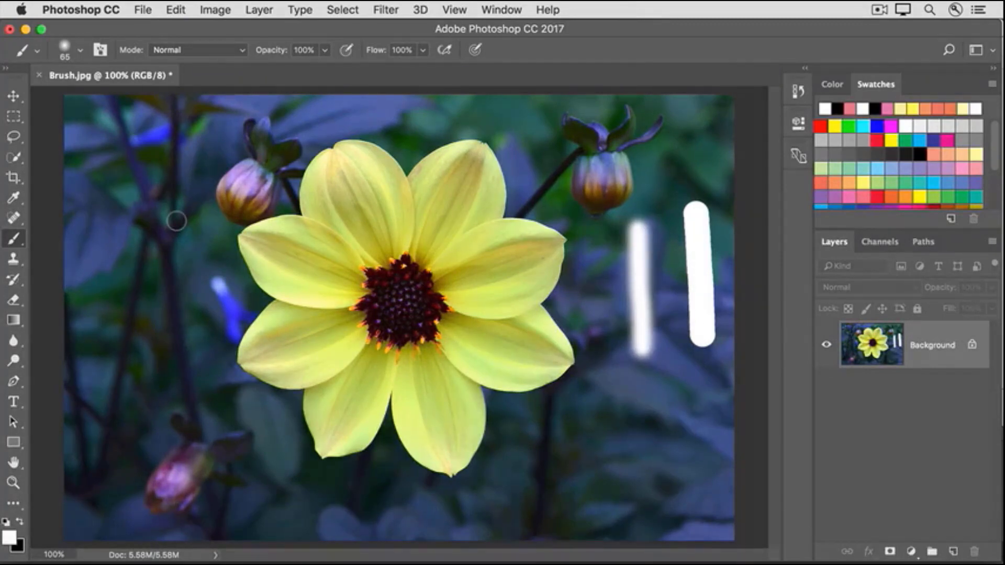
{"action": "key", "text": "bracketleft"}
{"action": "key", "text": "bracketleft"}
{"action": "key", "text": "bracketleft"}
{"action": "key", "text": "bracketleft"}
{"action": "key", "text": "bracketleft"}
{"action": "key", "text": "bracketleft"}
{"action": "left_click_drag", "start_coordinate": [176, 221], "coordinate": [177, 330]}
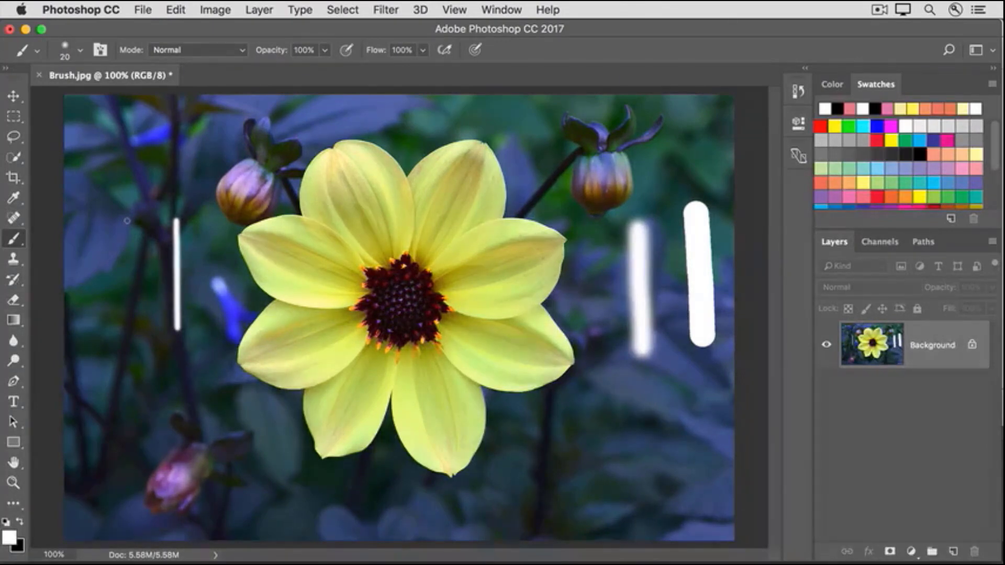
Step: Enlarge the brush to 80 px and paint a thicker white vertical stroke beside the thin one
{"action": "key", "text": "bracketright"}
{"action": "key", "text": "bracketright"}
{"action": "key", "text": "bracketright"}
{"action": "key", "text": "bracketright"}
{"action": "key", "text": "bracketright"}
{"action": "key", "text": "bracketright"}
{"action": "key", "text": "bracketright"}
{"action": "key", "text": "bracketright"}
{"action": "key", "text": "bracketright"}
{"action": "left_click_drag", "start_coordinate": [127, 221], "coordinate": [127, 360]}
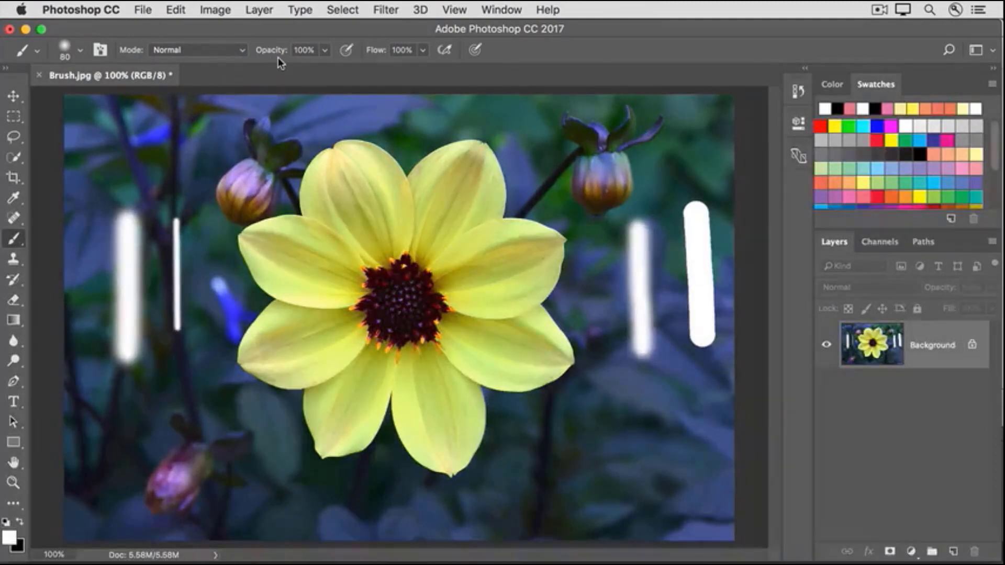
Step: Lower the brush opacity to 37% and paint translucent white over the upper-left flower bud
{"action": "left_click", "coordinate": [320, 51]}
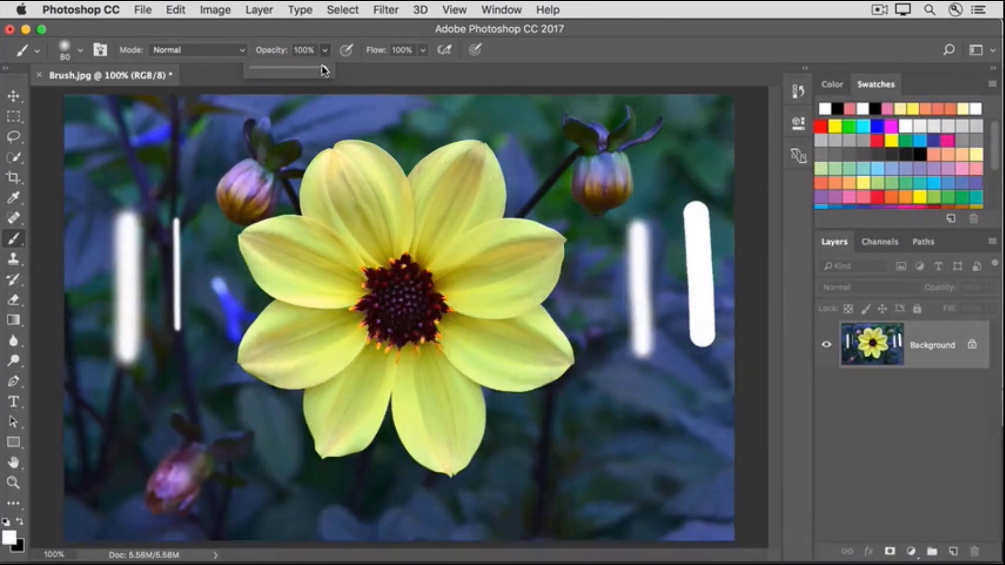
{"action": "left_click_drag", "start_coordinate": [323, 67], "coordinate": [281, 72]}
{"action": "mouse_move", "coordinate": [245, 169]}
{"action": "left_mouse_down"}
{"action": "mouse_move", "coordinate": [229, 188]}
{"action": "mouse_move", "coordinate": [256, 173]}
{"action": "mouse_move", "coordinate": [255, 188]}
{"action": "mouse_move", "coordinate": [232, 199]}
{"action": "mouse_move", "coordinate": [252, 193]}
{"action": "mouse_move", "coordinate": [259, 174]}
{"action": "mouse_move", "coordinate": [238, 198]}
{"action": "left_mouse_up"}
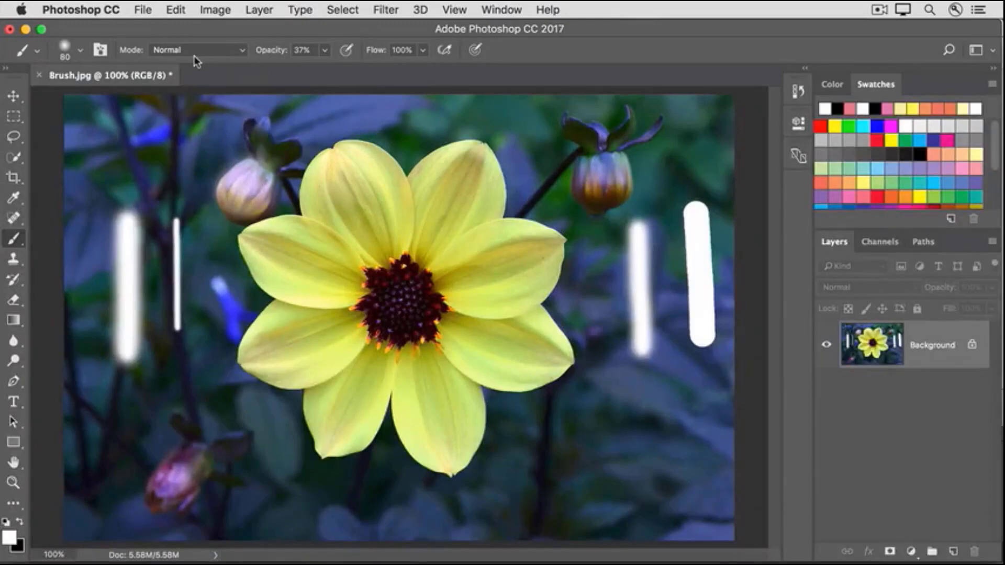
Step: Set the brush to Color mode at 100% opacity and paint the two upper-left petals with a pink swatch
{"action": "left_click", "coordinate": [241, 52]}
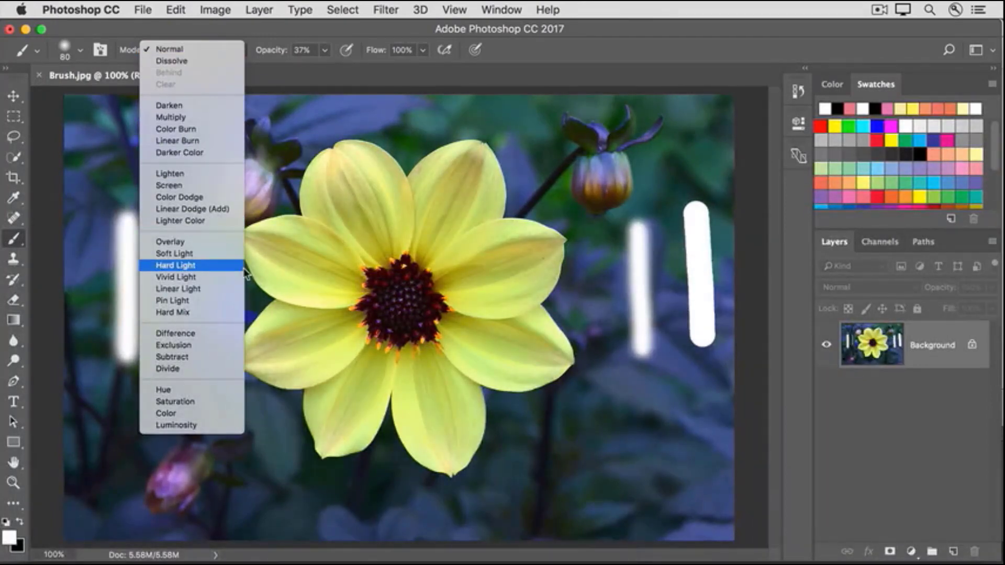
{"action": "left_click", "coordinate": [208, 413]}
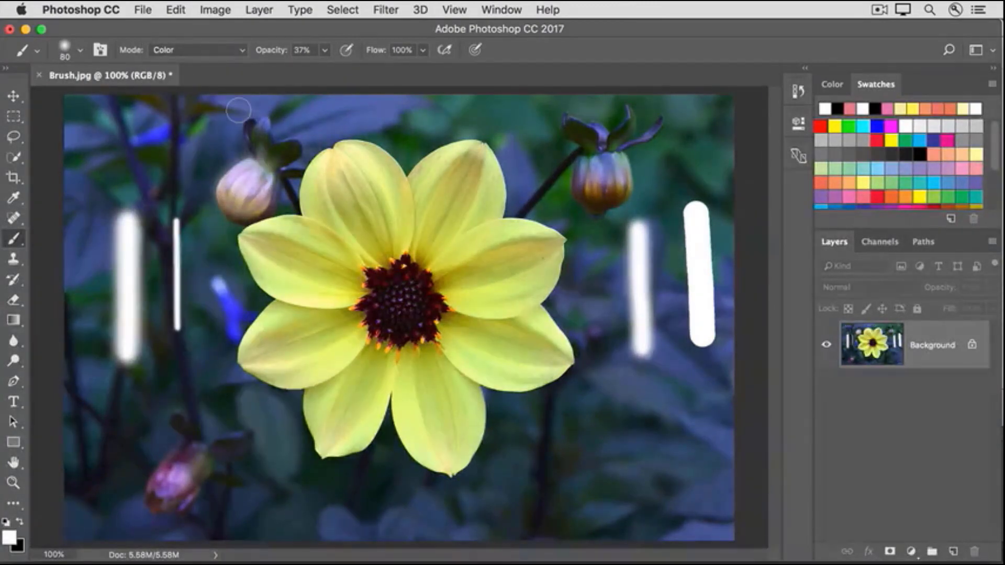
{"action": "left_click", "coordinate": [324, 51]}
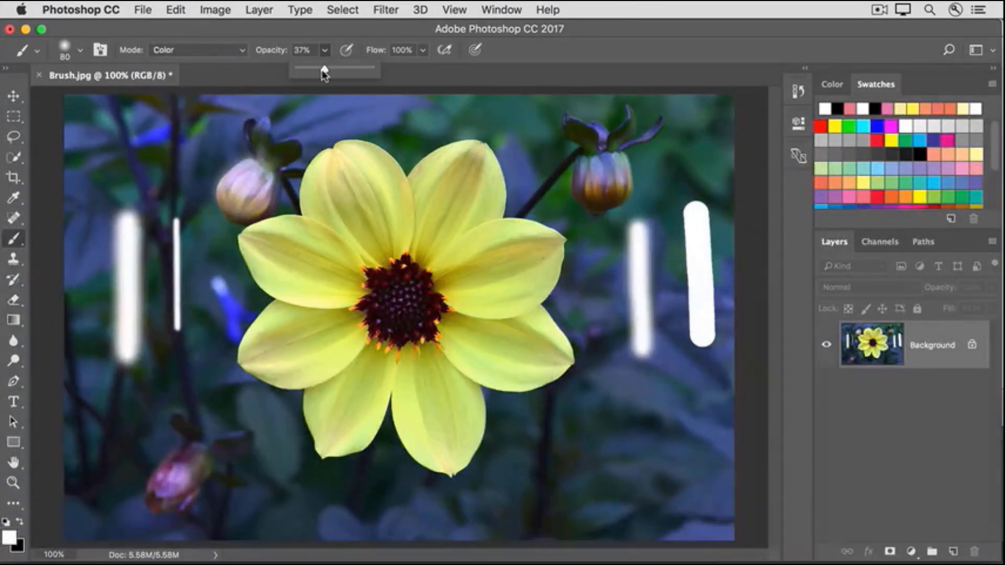
{"action": "left_click_drag", "start_coordinate": [322, 68], "coordinate": [382, 69]}
{"action": "left_click", "coordinate": [445, 68]}
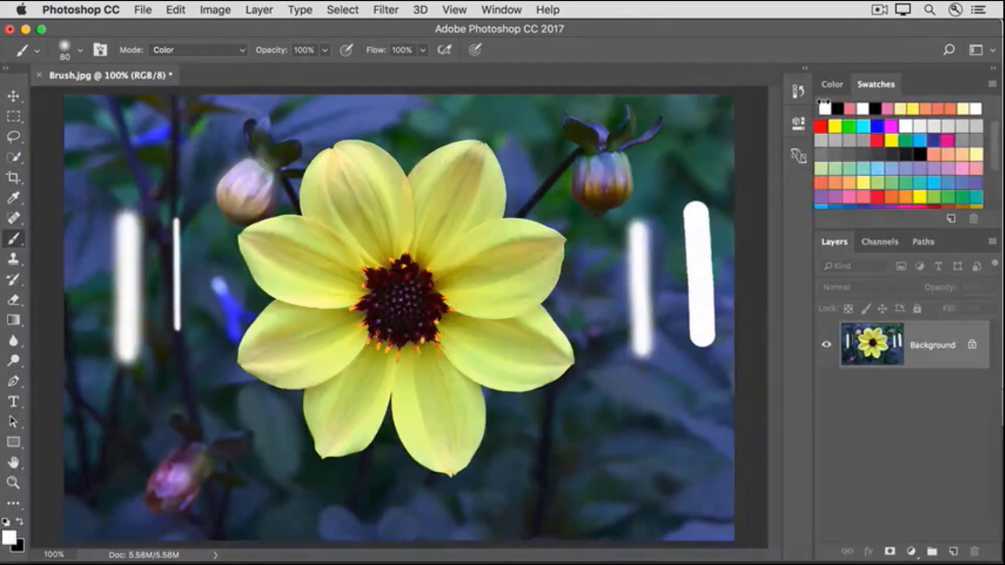
{"action": "left_click", "coordinate": [865, 193]}
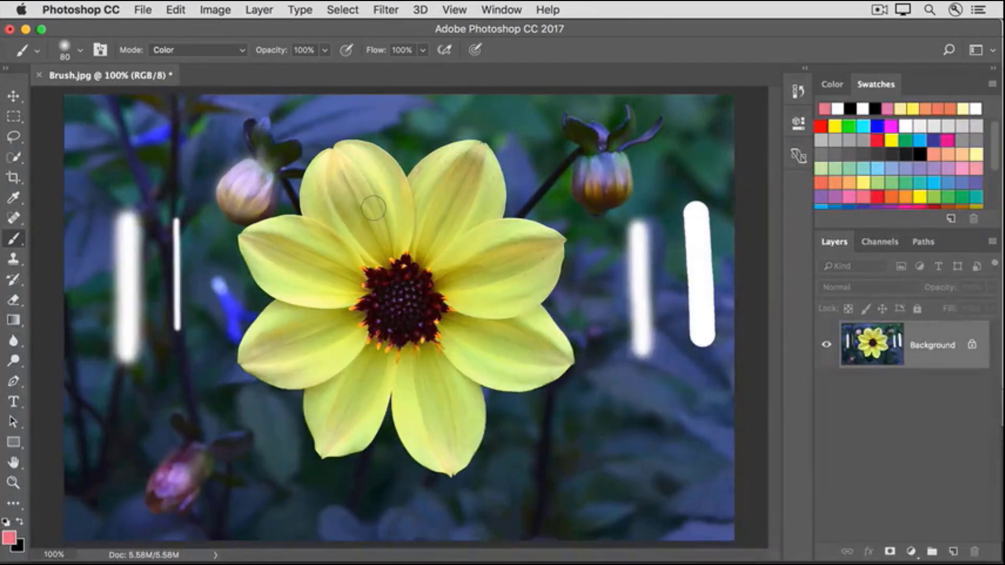
{"action": "mouse_move", "coordinate": [373, 207]}
{"action": "left_mouse_down"}
{"action": "mouse_move", "coordinate": [396, 235]}
{"action": "mouse_move", "coordinate": [369, 247]}
{"action": "mouse_move", "coordinate": [335, 200]}
{"action": "mouse_move", "coordinate": [344, 248]}
{"action": "mouse_move", "coordinate": [327, 224]}
{"action": "mouse_move", "coordinate": [329, 177]}
{"action": "mouse_move", "coordinate": [349, 169]}
{"action": "mouse_move", "coordinate": [326, 218]}
{"action": "mouse_move", "coordinate": [338, 260]}
{"action": "mouse_move", "coordinate": [327, 246]}
{"action": "mouse_move", "coordinate": [270, 243]}
{"action": "mouse_move", "coordinate": [338, 266]}
{"action": "mouse_move", "coordinate": [267, 262]}
{"action": "mouse_move", "coordinate": [333, 288]}
{"action": "left_mouse_up"}
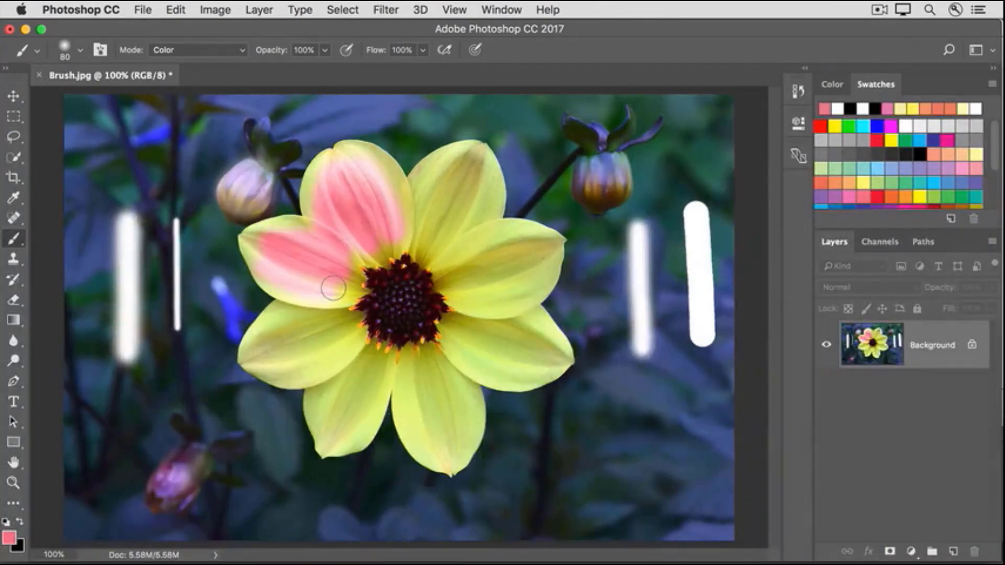
Step: Revert the flower photo to its saved version and select the whole yellow flower with the Quick Selection tool
{"action": "left_click", "coordinate": [145, 10]}
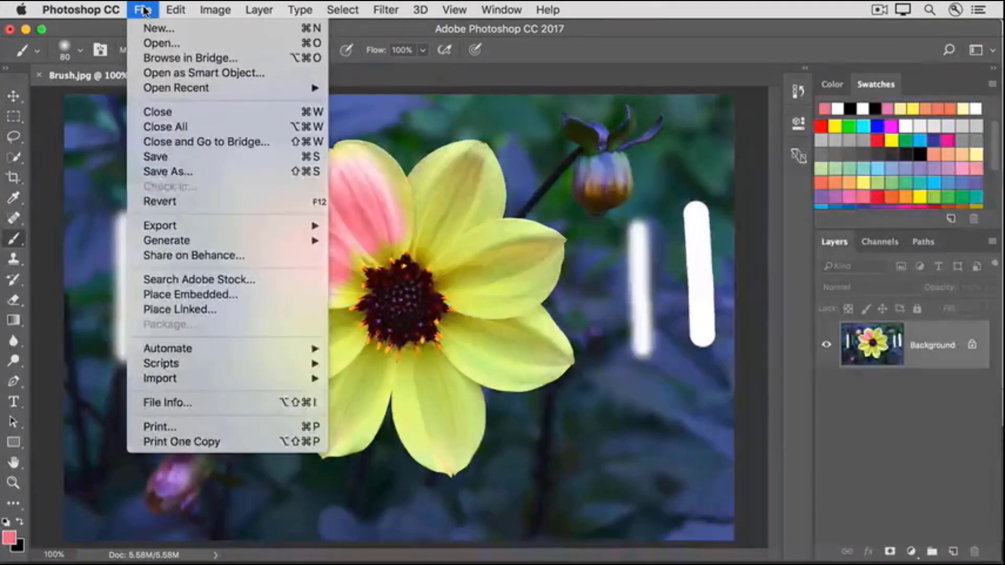
{"action": "left_click", "coordinate": [187, 201]}
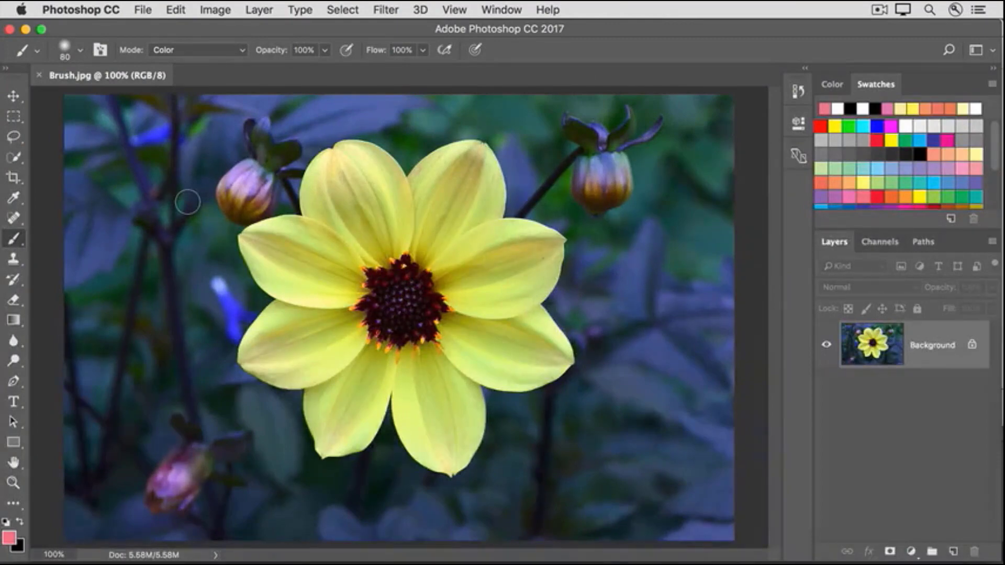
{"action": "left_click", "coordinate": [16, 163]}
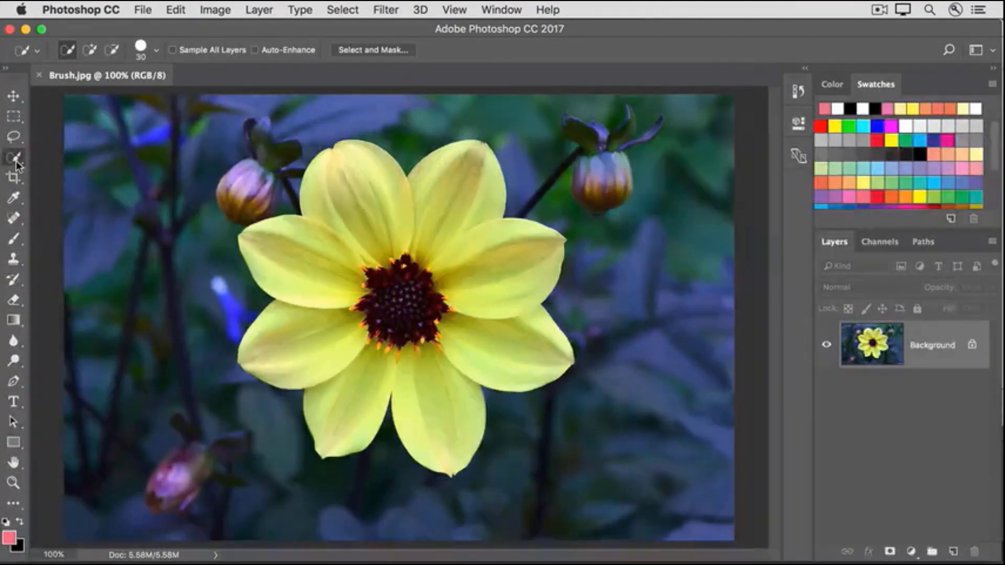
{"action": "mouse_move", "coordinate": [296, 211]}
{"action": "left_mouse_down"}
{"action": "mouse_move", "coordinate": [351, 184]}
{"action": "mouse_move", "coordinate": [392, 225]}
{"action": "mouse_move", "coordinate": [428, 216]}
{"action": "mouse_move", "coordinate": [481, 249]}
{"action": "mouse_move", "coordinate": [497, 309]}
{"action": "mouse_move", "coordinate": [471, 387]}
{"action": "mouse_move", "coordinate": [381, 400]}
{"action": "mouse_move", "coordinate": [305, 361]}
{"action": "left_mouse_up"}
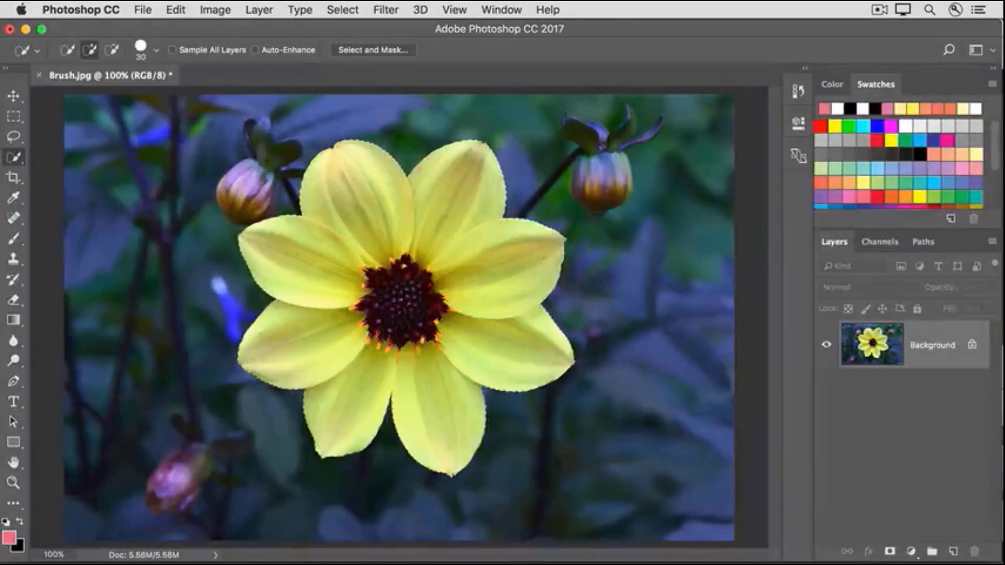
Step: Enlarge the Color-mode brush to 175 px, paint the whole selected flower pink and deselect it
{"action": "left_click", "coordinate": [13, 238]}
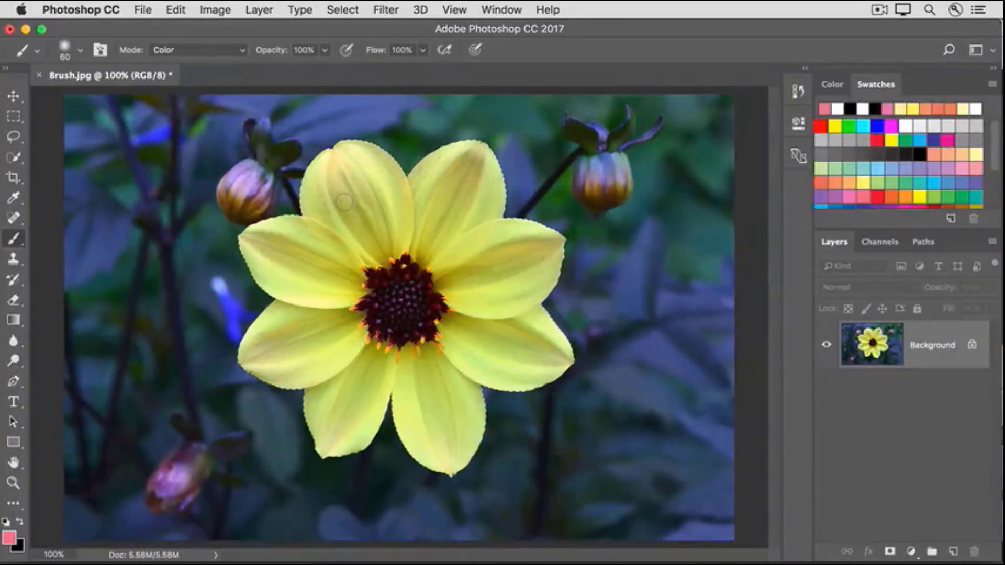
{"action": "key", "text": "bracketright"}
{"action": "key", "text": "bracketright"}
{"action": "key", "text": "bracketright"}
{"action": "key", "text": "bracketright"}
{"action": "key", "text": "bracketright"}
{"action": "key", "text": "bracketright"}
{"action": "key", "text": "bracketright"}
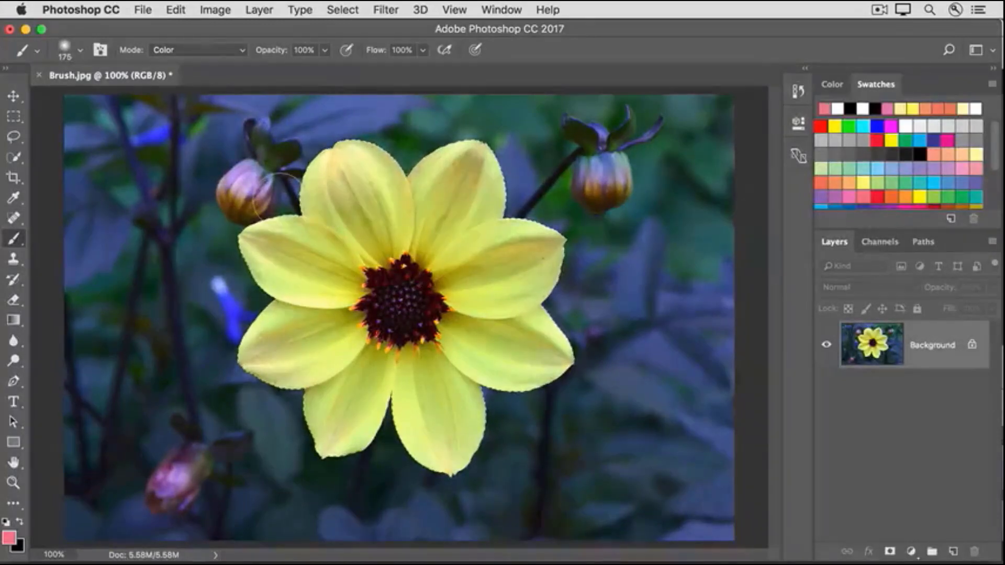
{"action": "mouse_move", "coordinate": [409, 178]}
{"action": "left_mouse_down"}
{"action": "mouse_move", "coordinate": [525, 159]}
{"action": "mouse_move", "coordinate": [630, 219]}
{"action": "mouse_move", "coordinate": [240, 246]}
{"action": "mouse_move", "coordinate": [167, 219]}
{"action": "mouse_move", "coordinate": [218, 303]}
{"action": "mouse_move", "coordinate": [544, 335]}
{"action": "mouse_move", "coordinate": [293, 374]}
{"action": "mouse_move", "coordinate": [579, 376]}
{"action": "mouse_move", "coordinate": [505, 410]}
{"action": "mouse_move", "coordinate": [576, 443]}
{"action": "mouse_move", "coordinate": [321, 460]}
{"action": "mouse_move", "coordinate": [426, 471]}
{"action": "left_mouse_up"}
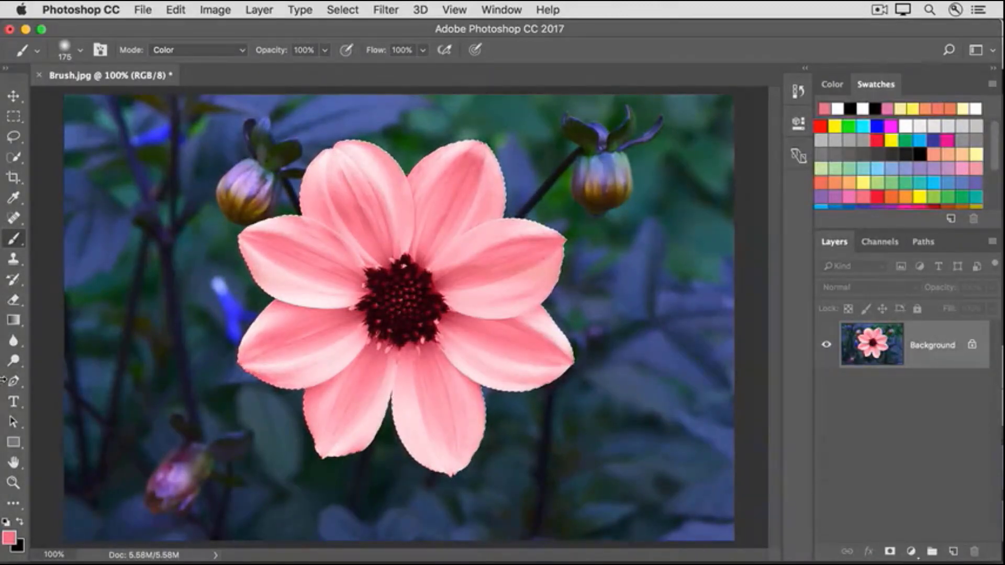
{"action": "key", "text": "super+d"}
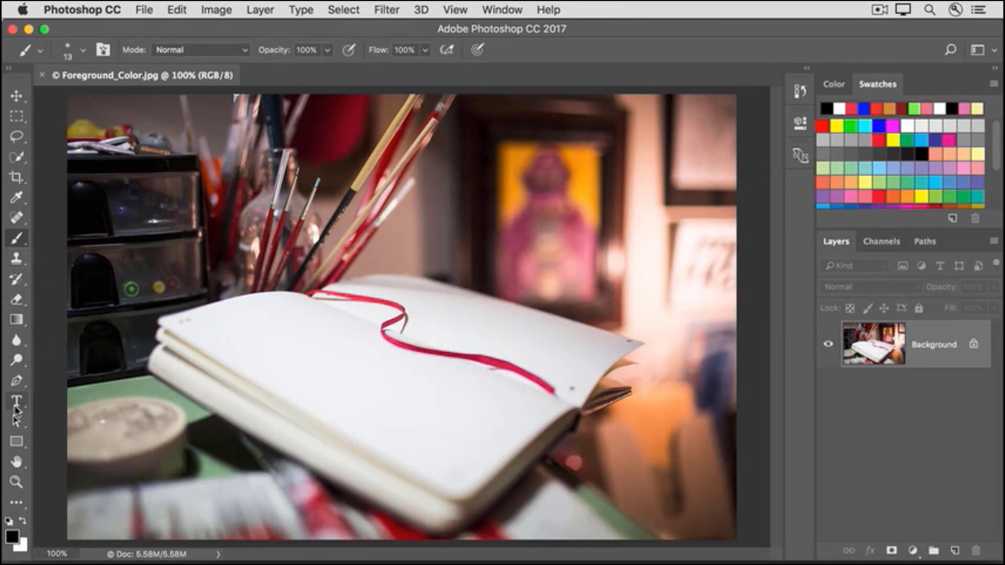
{"action": "left_click", "coordinate": [175, 11]}
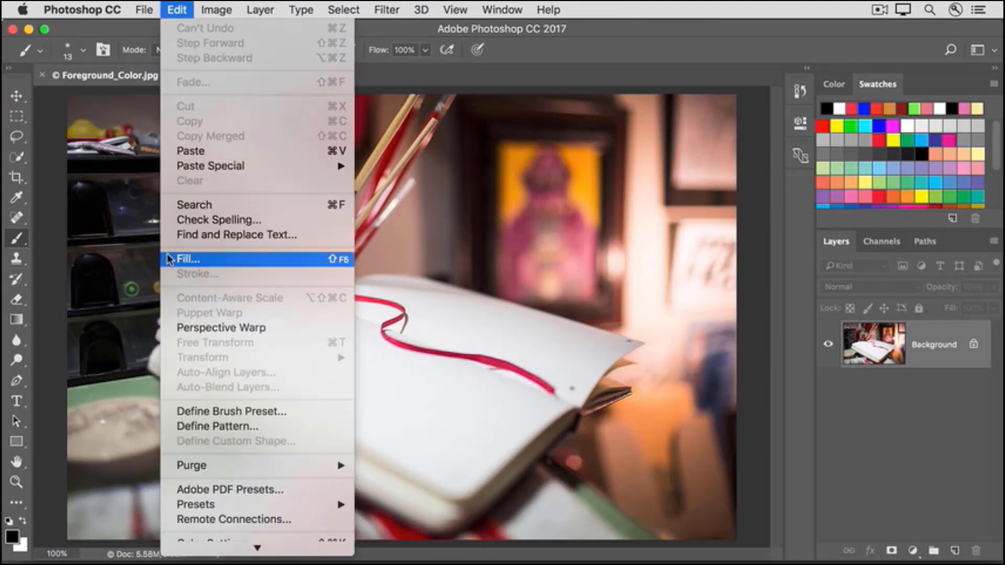
{"action": "left_click", "coordinate": [49, 264]}
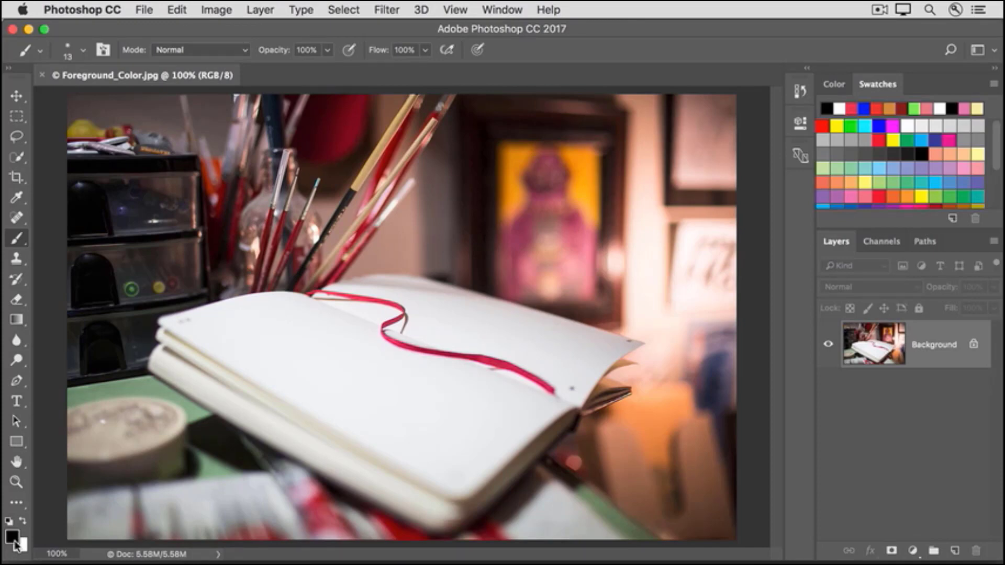
Step: Sample orange from the framed picture with the Eyedropper and brush a zigzag line on the notebook page
{"action": "left_click", "coordinate": [21, 204]}
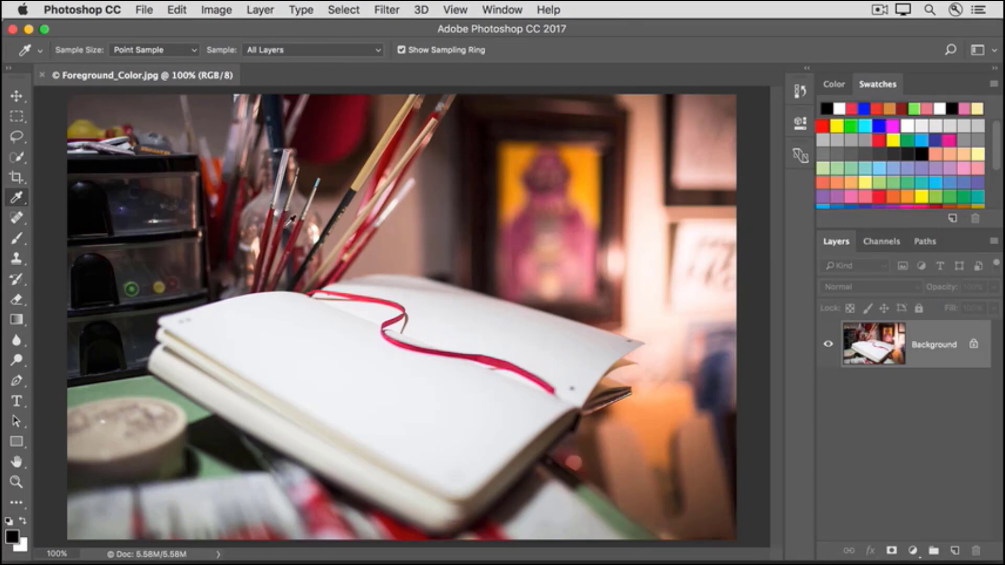
{"action": "left_click", "coordinate": [515, 191]}
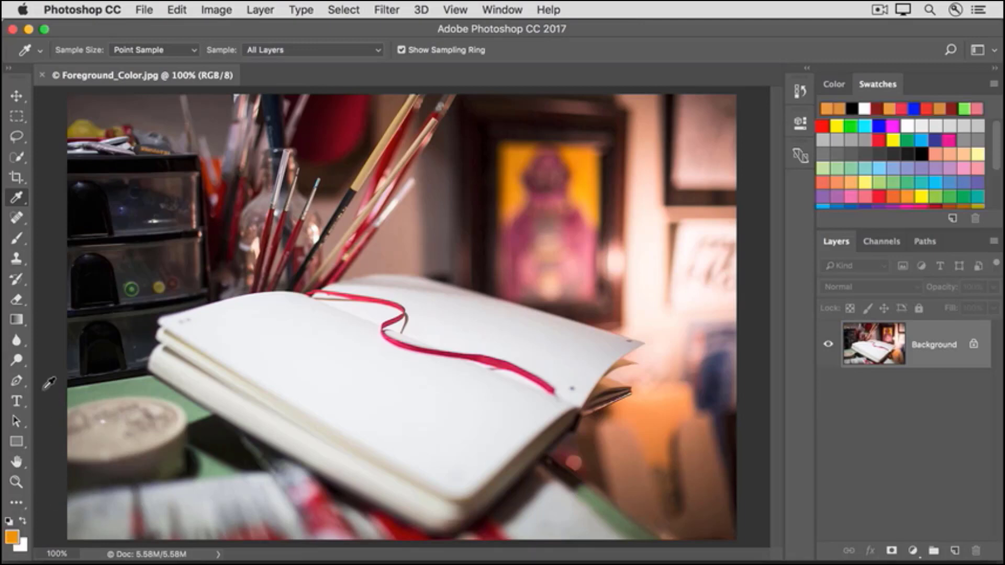
{"action": "left_click", "coordinate": [19, 244]}
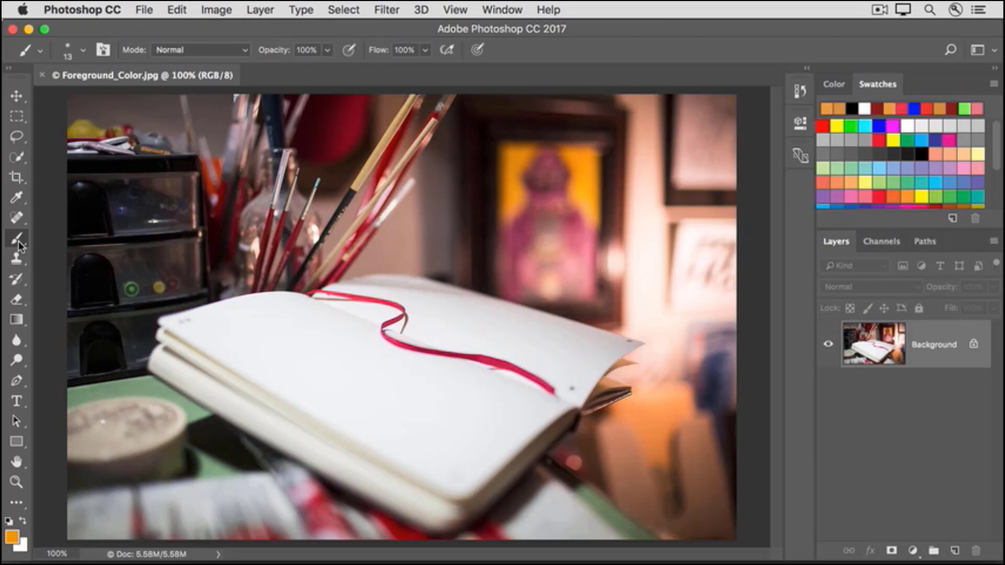
{"action": "mouse_move", "coordinate": [295, 323]}
{"action": "left_mouse_down"}
{"action": "mouse_move", "coordinate": [324, 354]}
{"action": "mouse_move", "coordinate": [357, 370]}
{"action": "left_mouse_up"}
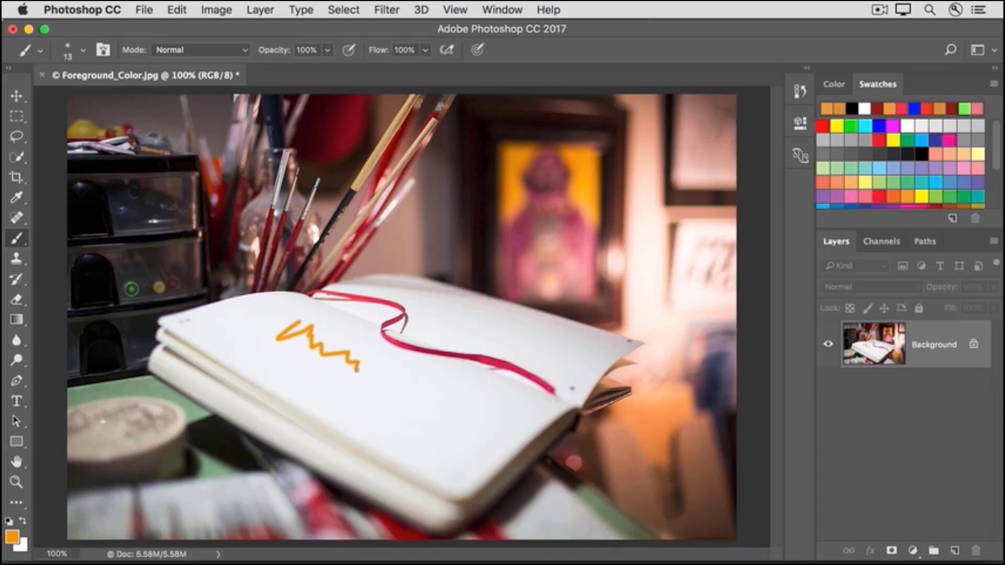
Step: Swap the foreground and background colours to make white the foreground colour
{"action": "left_click", "coordinate": [18, 199]}
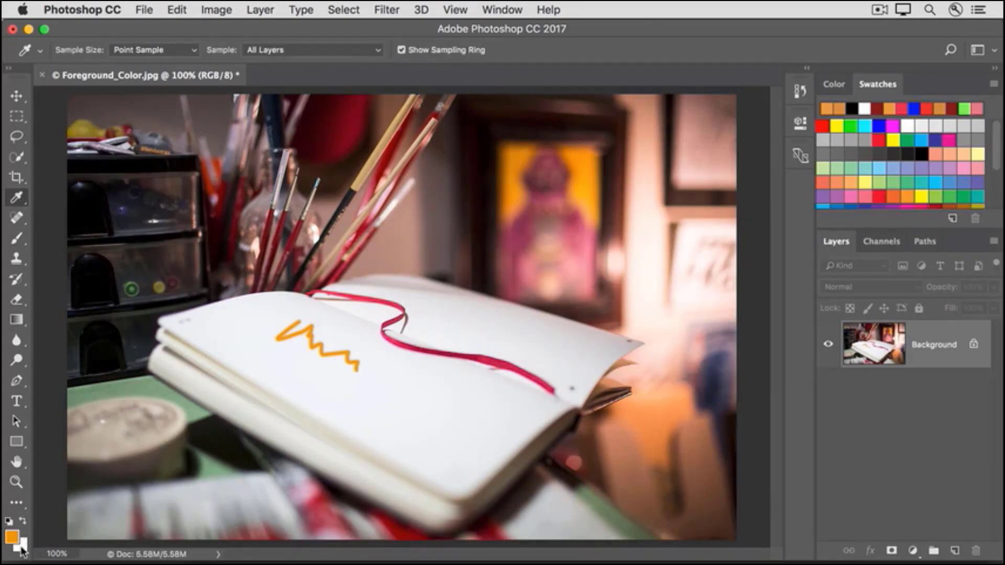
{"action": "key", "text": "b"}
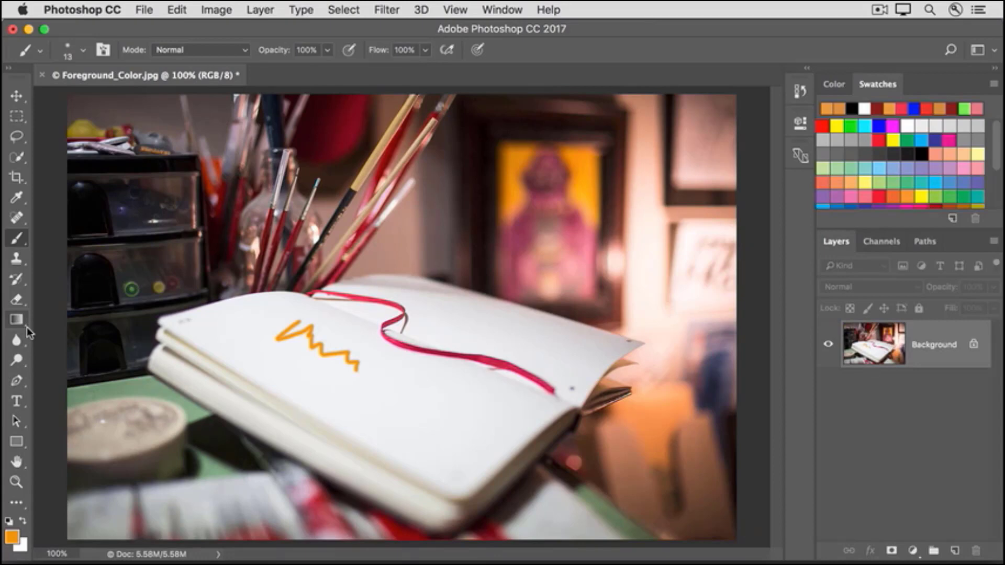
{"action": "left_click", "coordinate": [24, 522]}
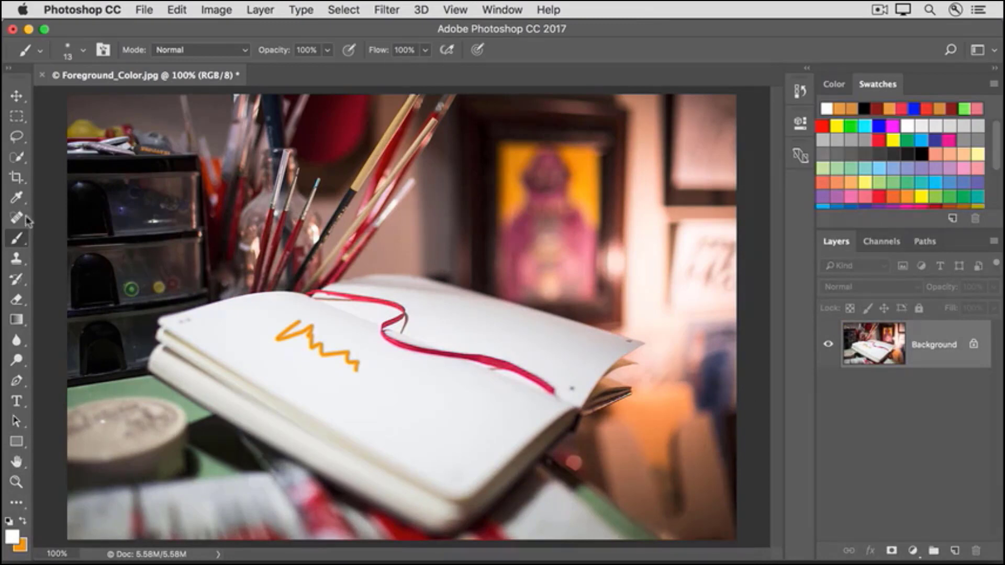
Step: Sample dark red from a paintbrush handle and swap it into the background, making orange the foreground colour
{"action": "left_click", "coordinate": [18, 199]}
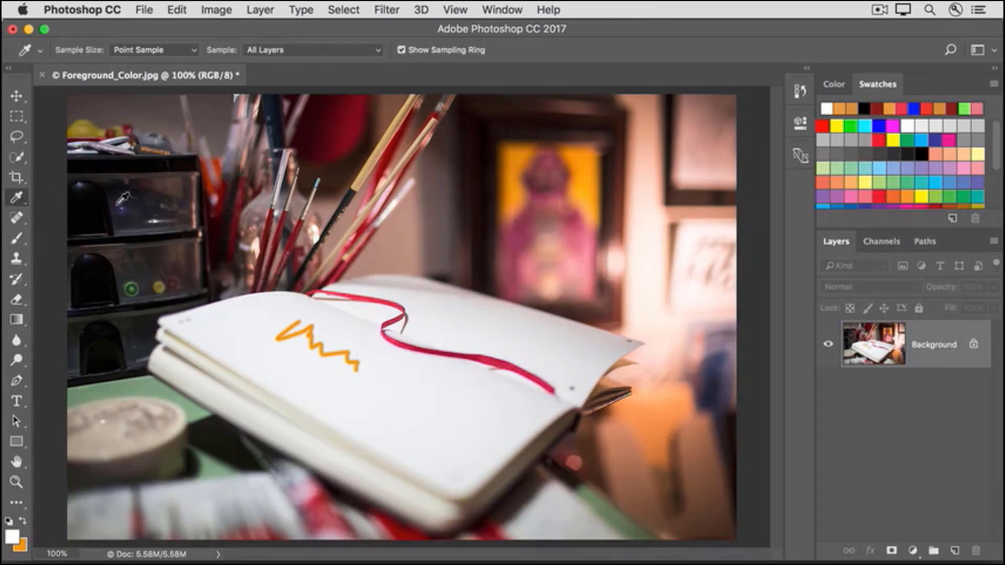
{"action": "left_click", "coordinate": [288, 214]}
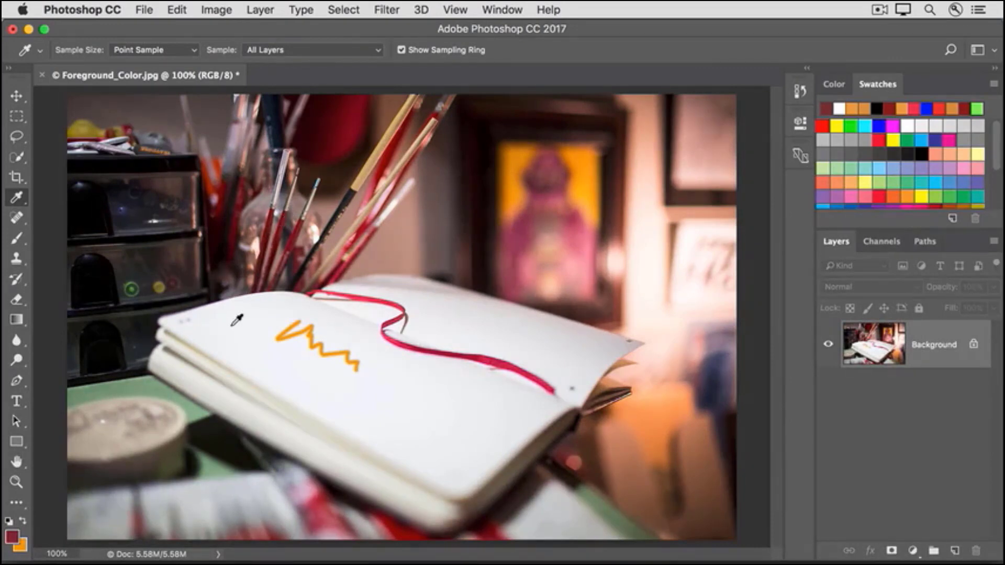
{"action": "left_click", "coordinate": [27, 523]}
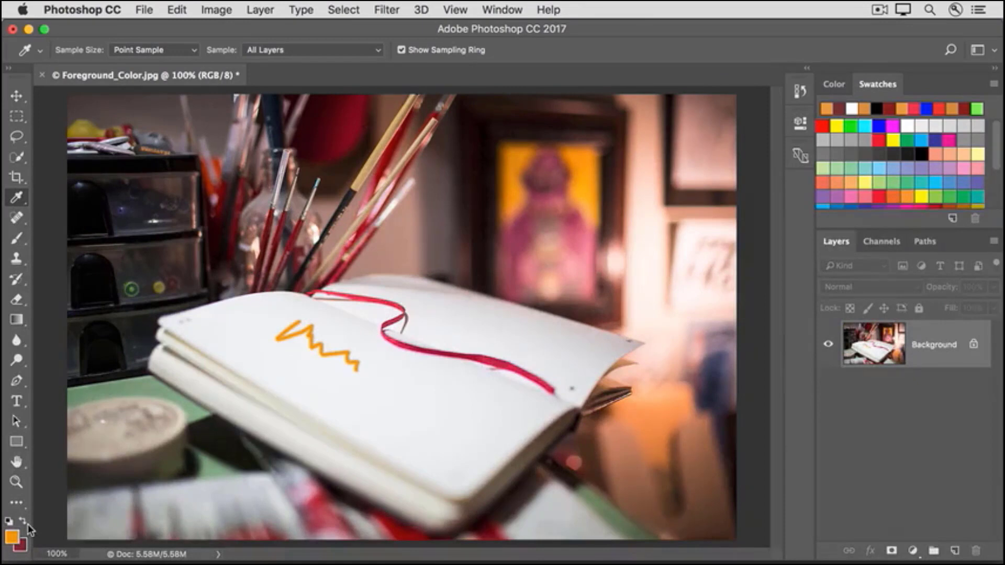
Step: Reset the foreground and background colours to the default black and white
{"action": "key", "text": "d"}
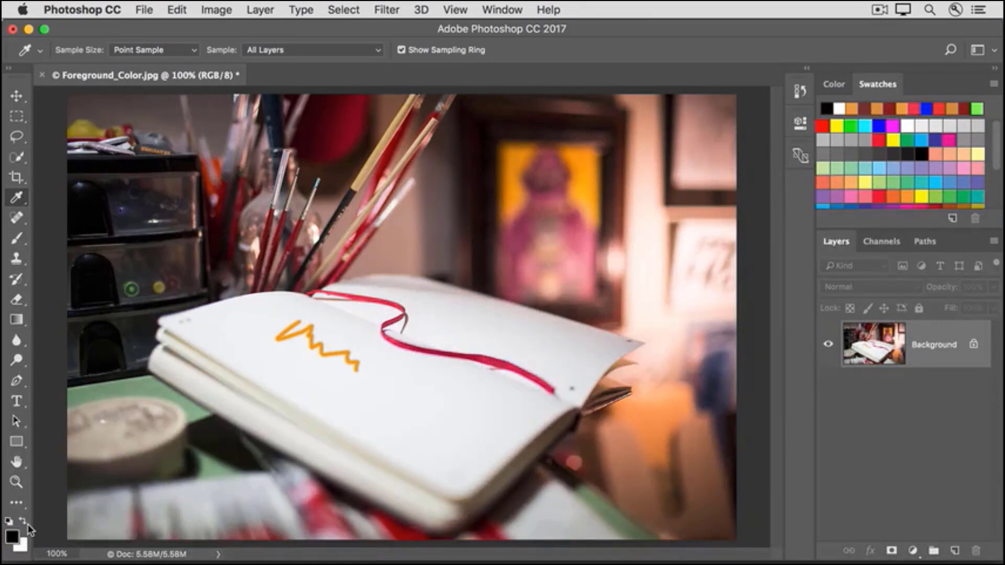
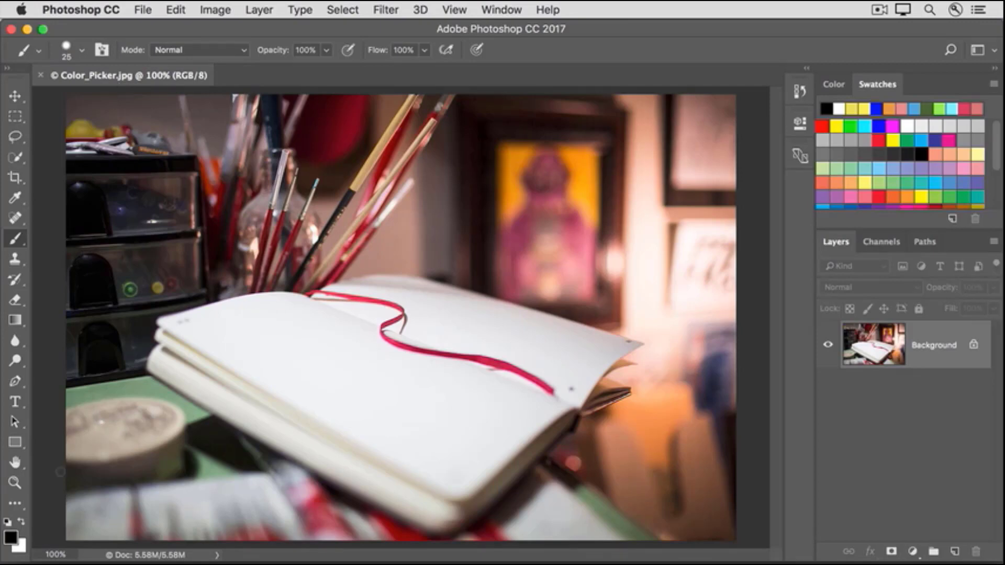
Step: Set the foreground colour to bright blue 14b5ea in the Color Picker and brush a zigzag stroke on the upper notebook page
{"action": "left_click", "coordinate": [11, 539]}
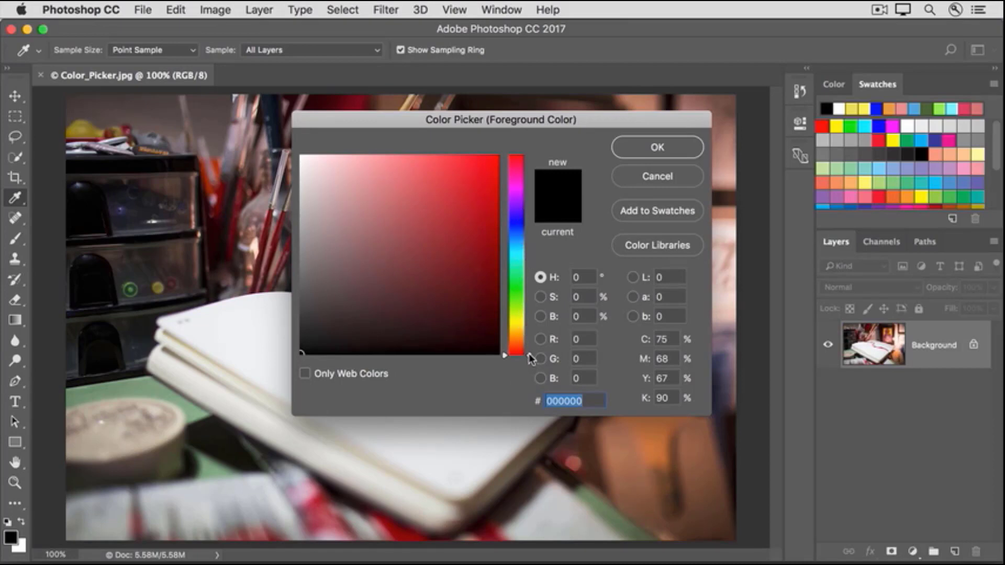
{"action": "left_click_drag", "start_coordinate": [530, 358], "coordinate": [523, 250]}
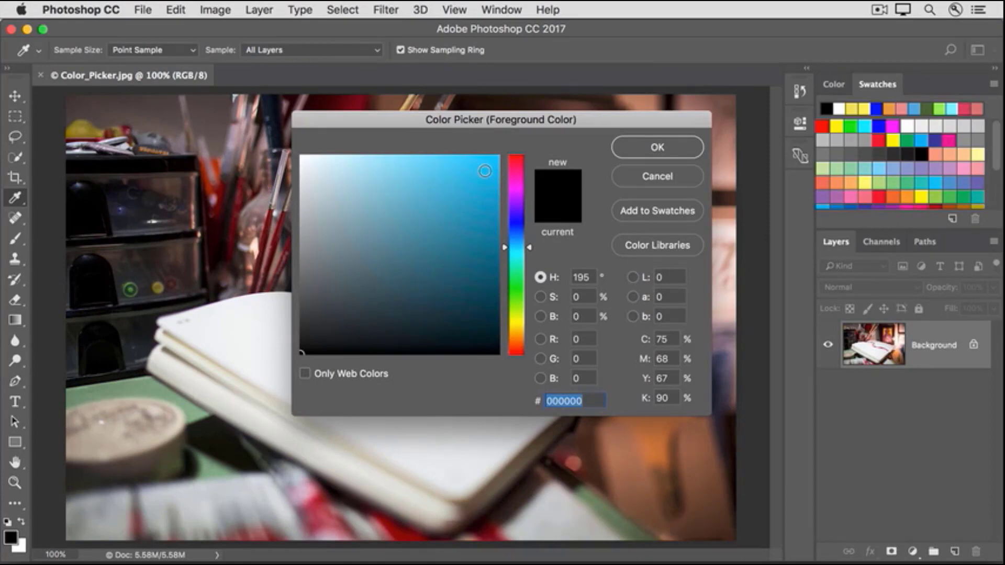
{"action": "left_click", "coordinate": [372, 285]}
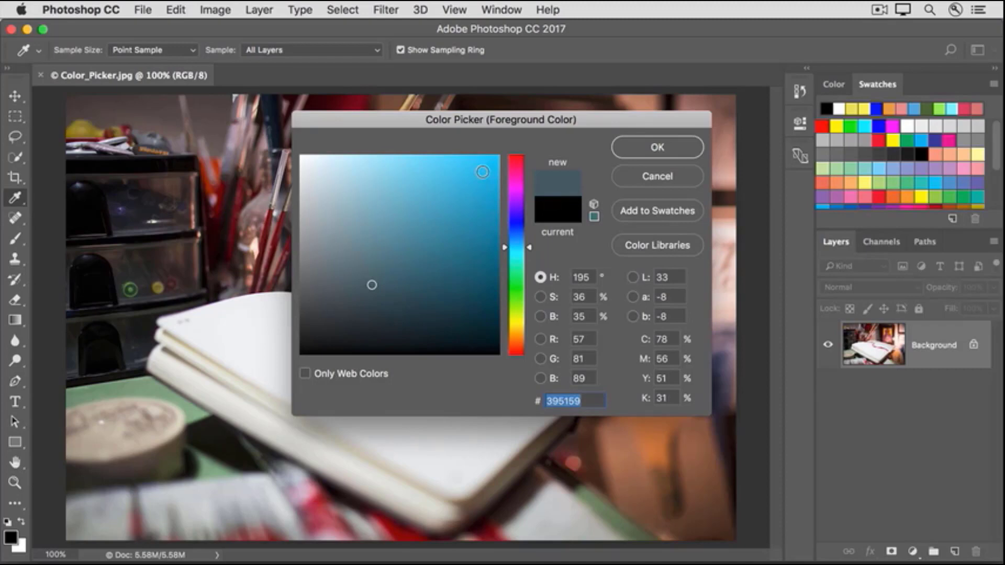
{"action": "left_click", "coordinate": [482, 172]}
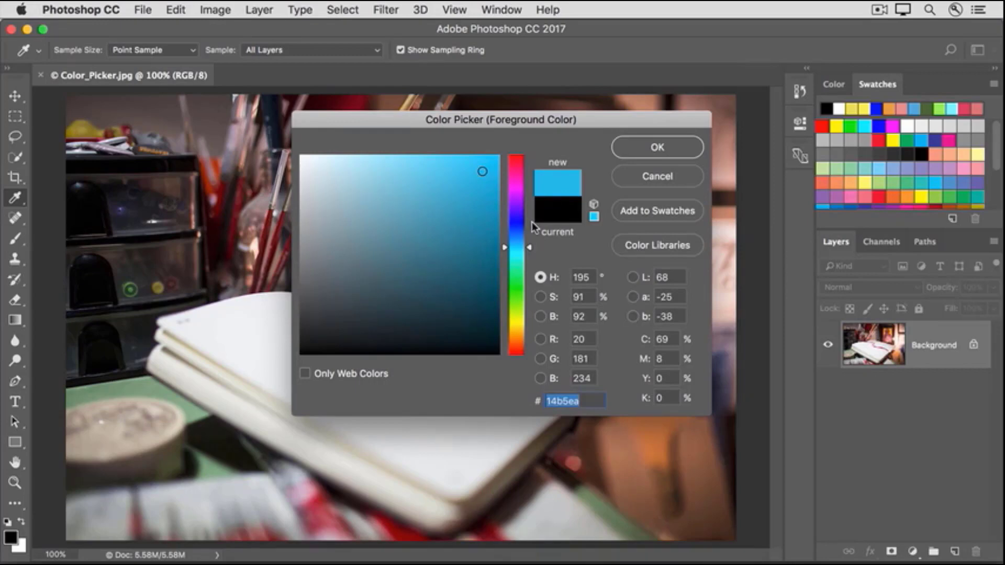
{"action": "left_click", "coordinate": [634, 152]}
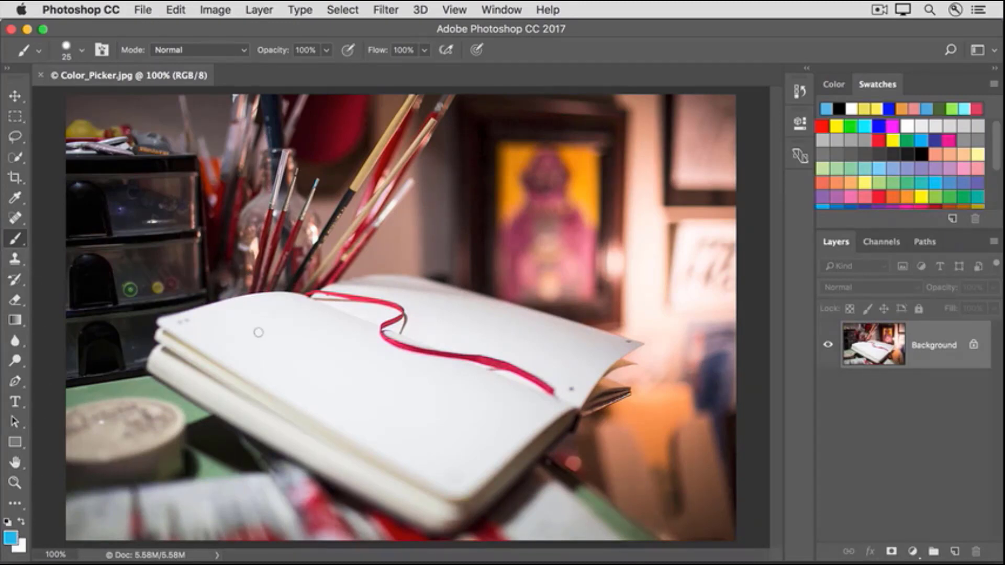
{"action": "mouse_move", "coordinate": [258, 330]}
{"action": "left_mouse_down"}
{"action": "mouse_move", "coordinate": [279, 316]}
{"action": "mouse_move", "coordinate": [303, 323]}
{"action": "mouse_move", "coordinate": [310, 354]}
{"action": "left_mouse_up"}
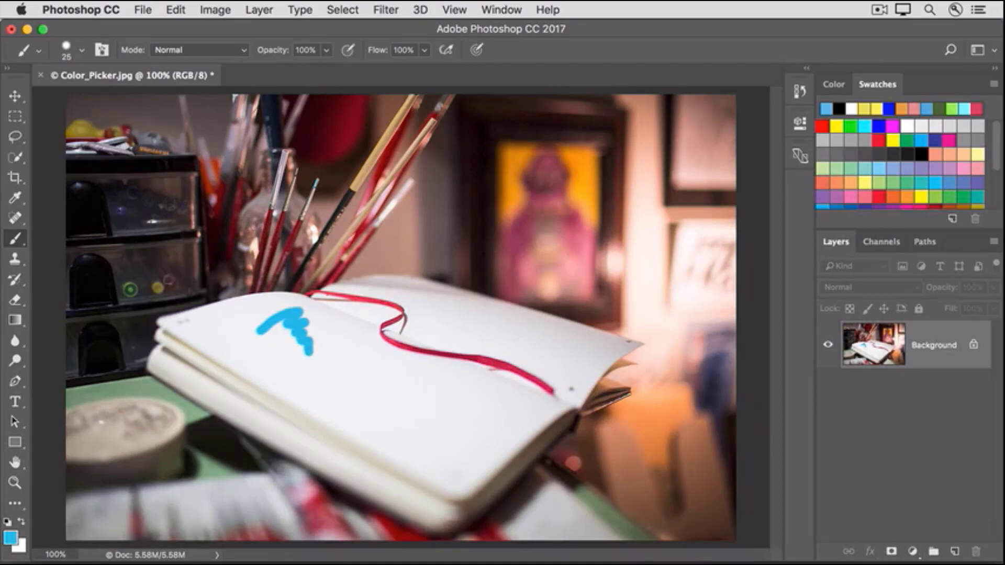
Step: Sample orange from the framed picture as the foreground colour, and replace it with the magenta swatch
{"action": "left_click", "coordinate": [16, 206]}
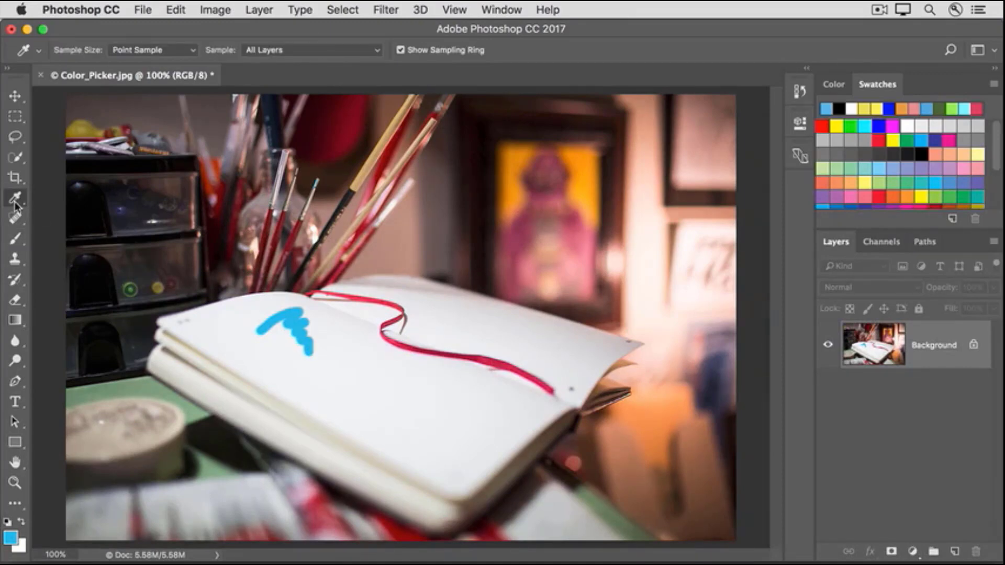
{"action": "left_click", "coordinate": [519, 192]}
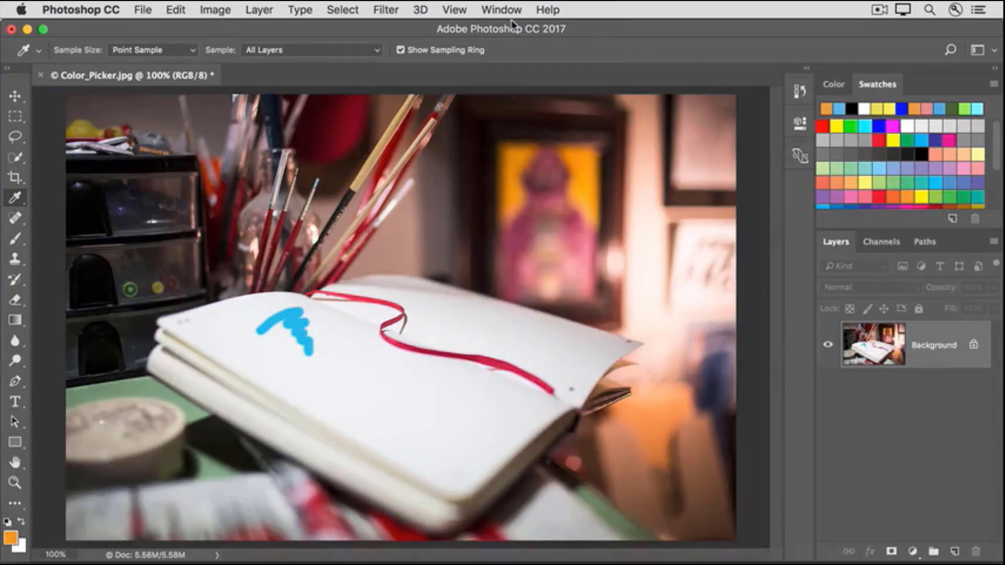
{"action": "left_click", "coordinate": [498, 10]}
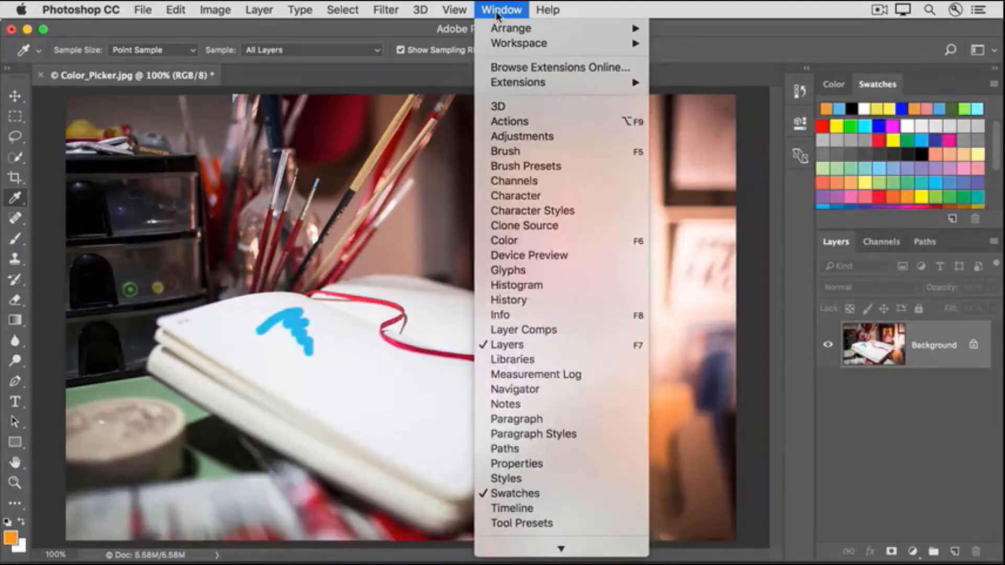
{"action": "left_click", "coordinate": [498, 14]}
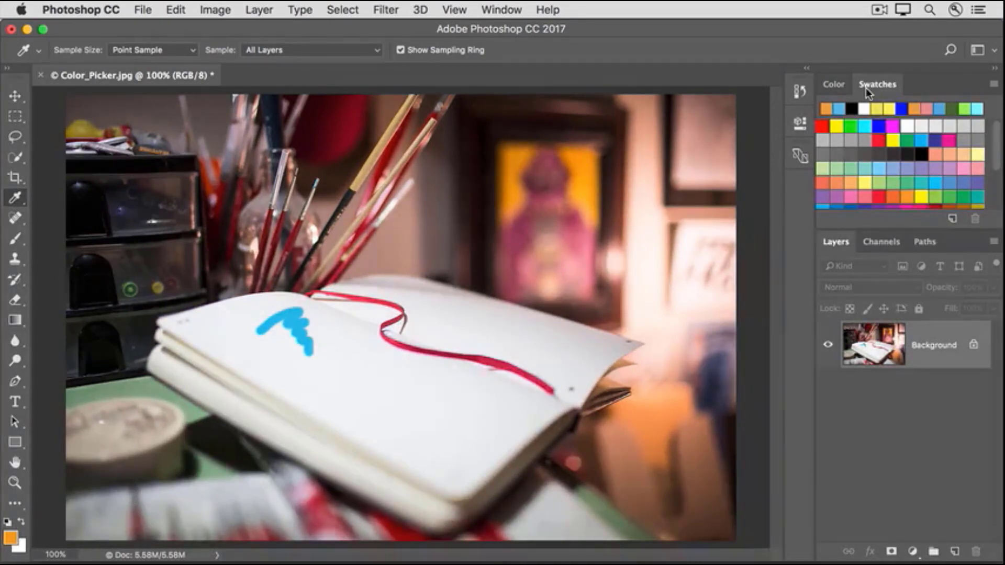
{"action": "left_click", "coordinate": [893, 126]}
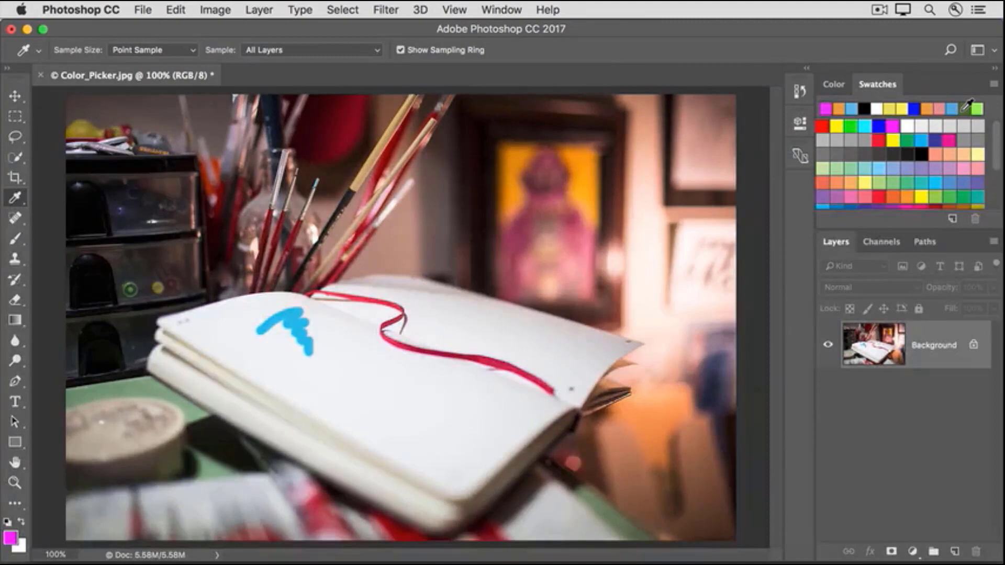
Step: Choose a light yellow-green foreground colour from the colour ramp and brush a second zigzag below the blue one on the notebook page
{"action": "left_click", "coordinate": [835, 91]}
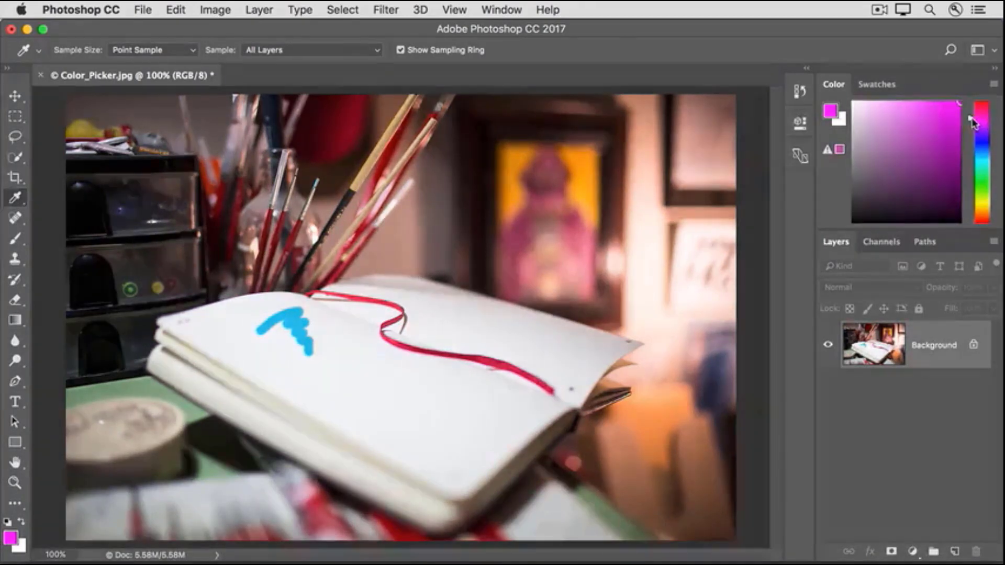
{"action": "left_click_drag", "start_coordinate": [972, 121], "coordinate": [976, 200]}
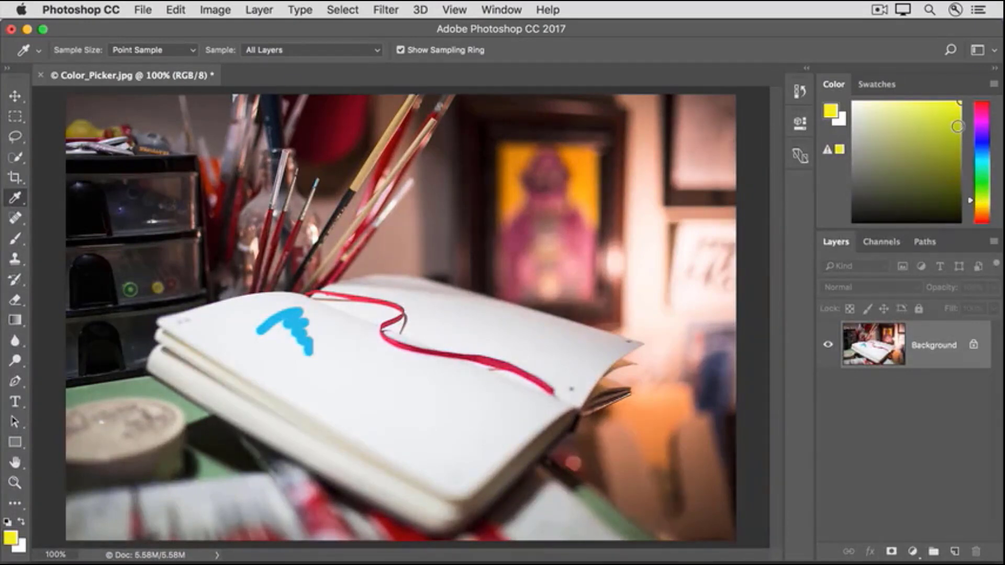
{"action": "left_click_drag", "start_coordinate": [957, 126], "coordinate": [955, 111]}
{"action": "left_click", "coordinate": [930, 111]}
{"action": "left_click", "coordinate": [15, 239]}
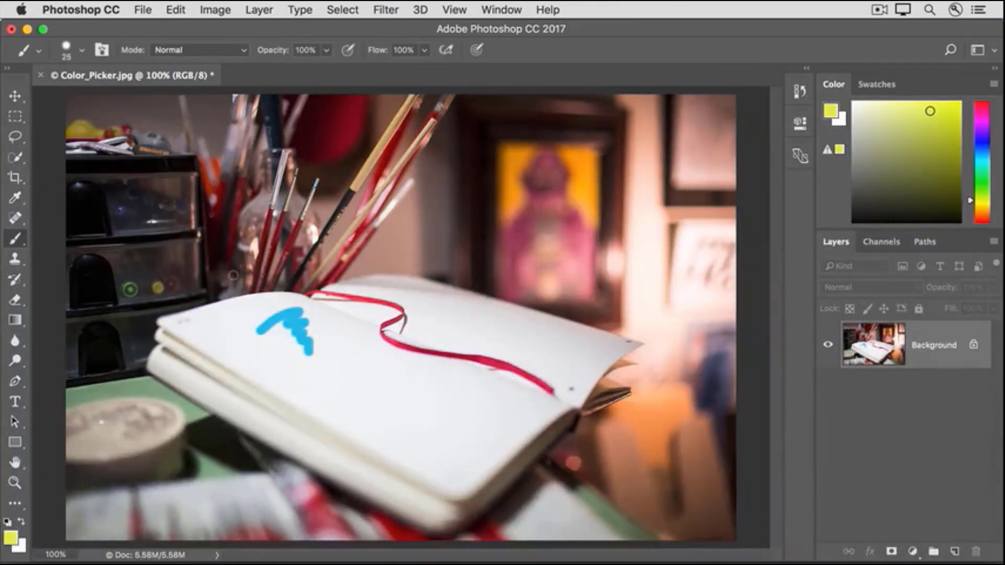
{"action": "mouse_move", "coordinate": [356, 362]}
{"action": "left_mouse_down"}
{"action": "mouse_move", "coordinate": [353, 375]}
{"action": "mouse_move", "coordinate": [401, 409]}
{"action": "left_mouse_up"}
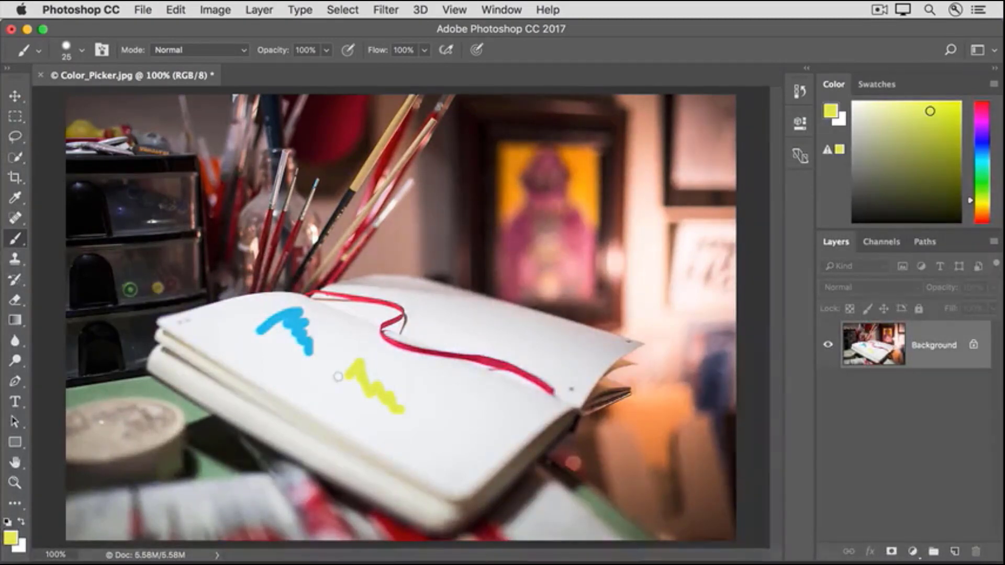
{"action": "left_click", "coordinate": [141, 10]}
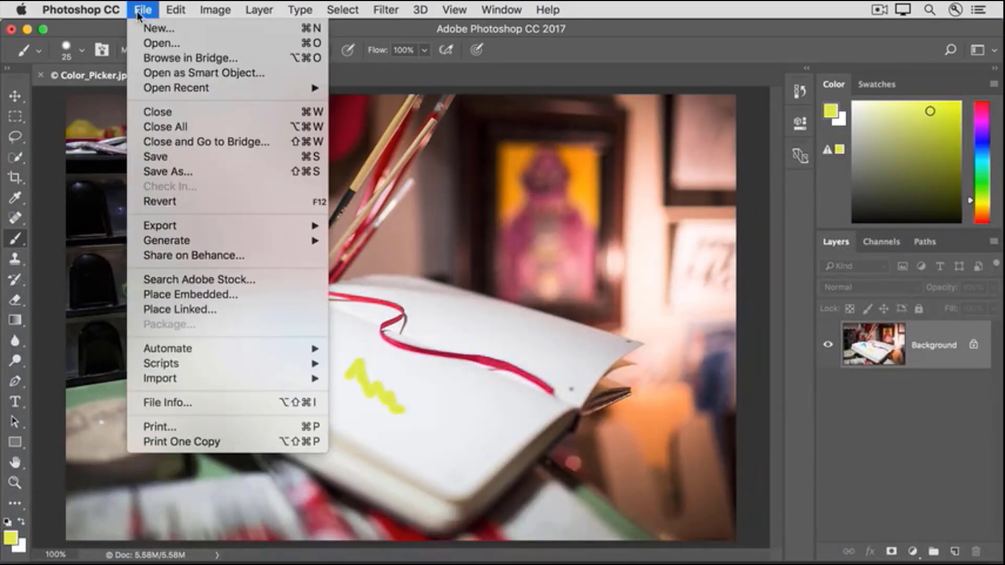
{"action": "mouse_move", "coordinate": [141, 92]}
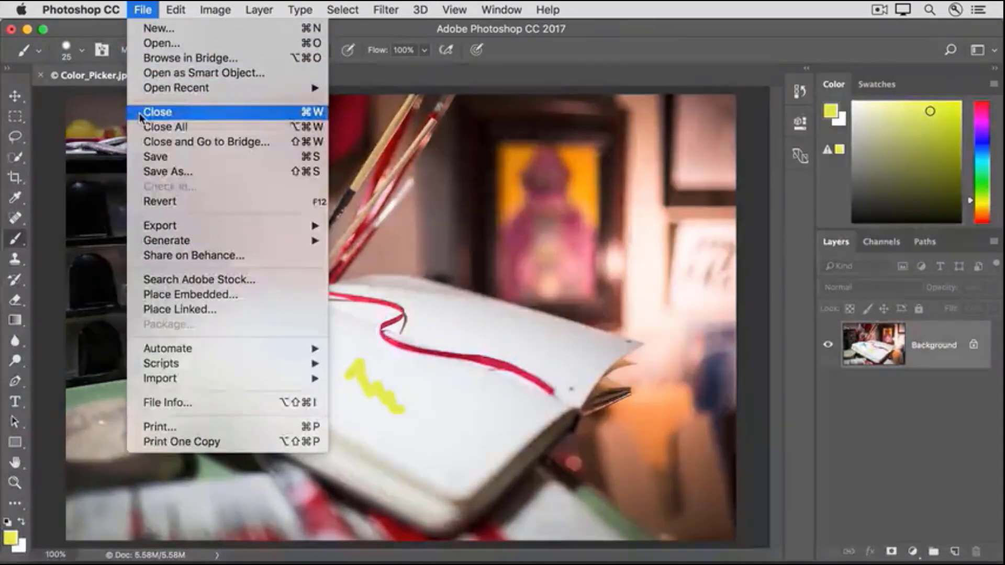
{"action": "left_click", "coordinate": [36, 84]}
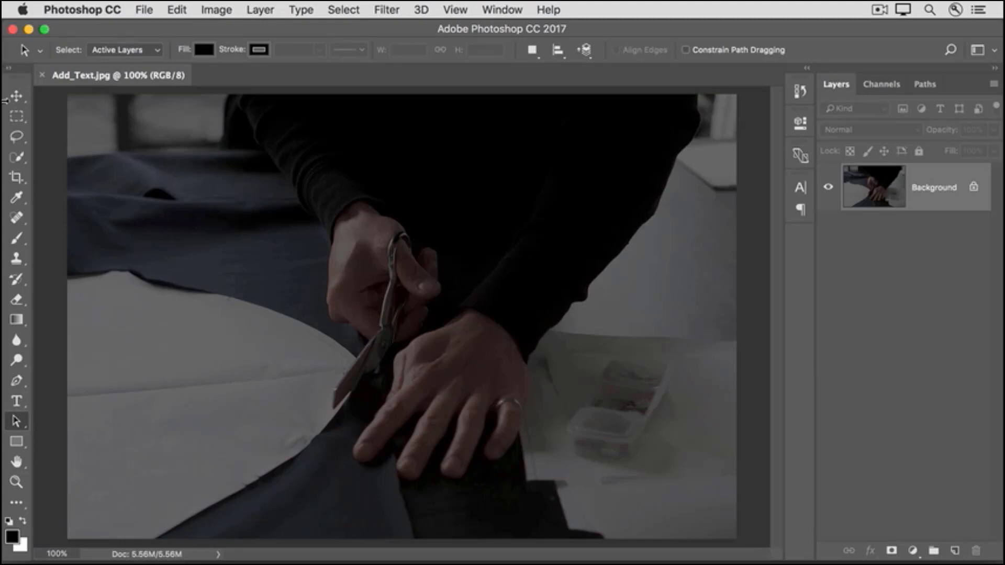
Step: Set up the Type tool with the Georgia Bold font at 72 pt
{"action": "left_click", "coordinate": [19, 403]}
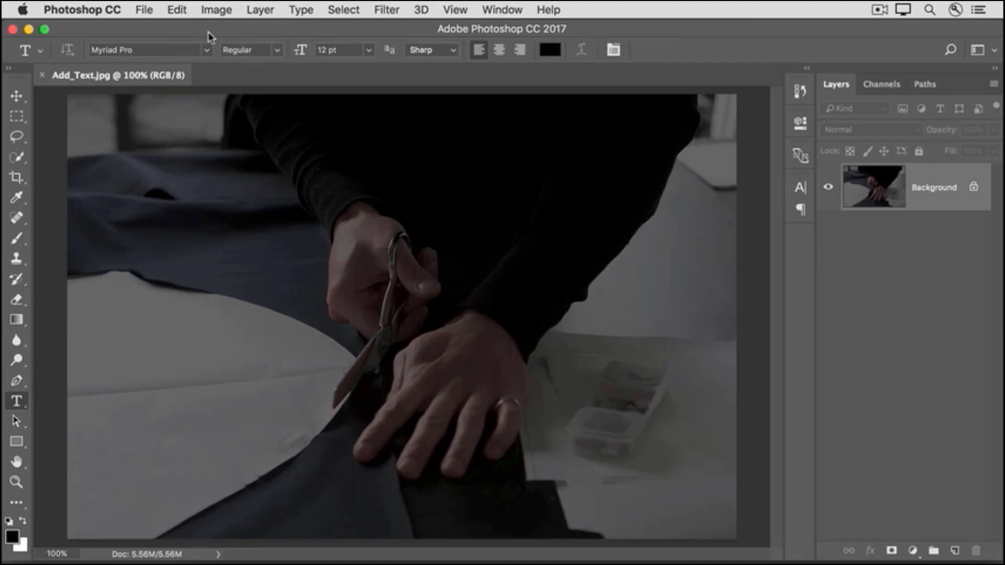
{"action": "left_click", "coordinate": [209, 50]}
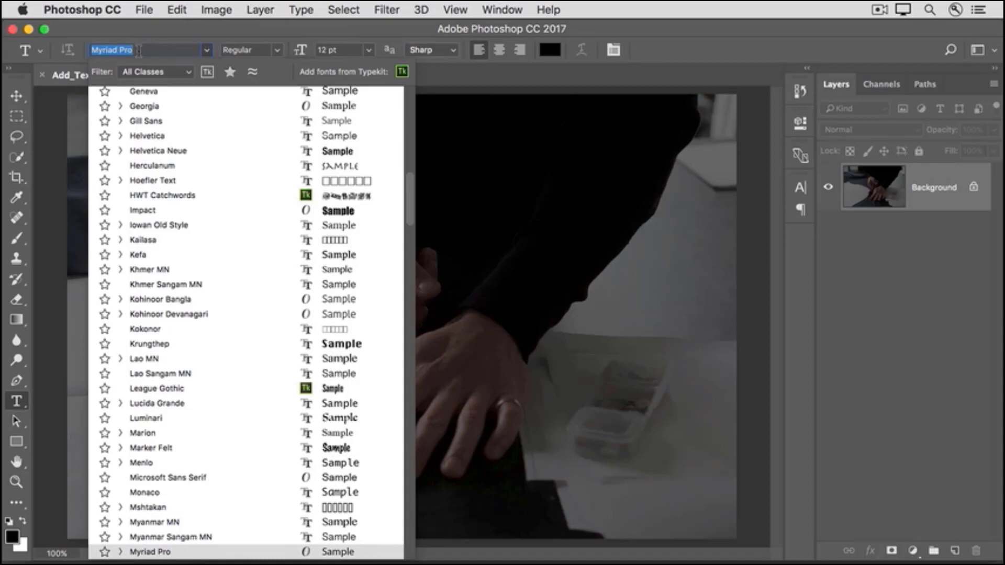
{"action": "type", "text": "Georgia"}
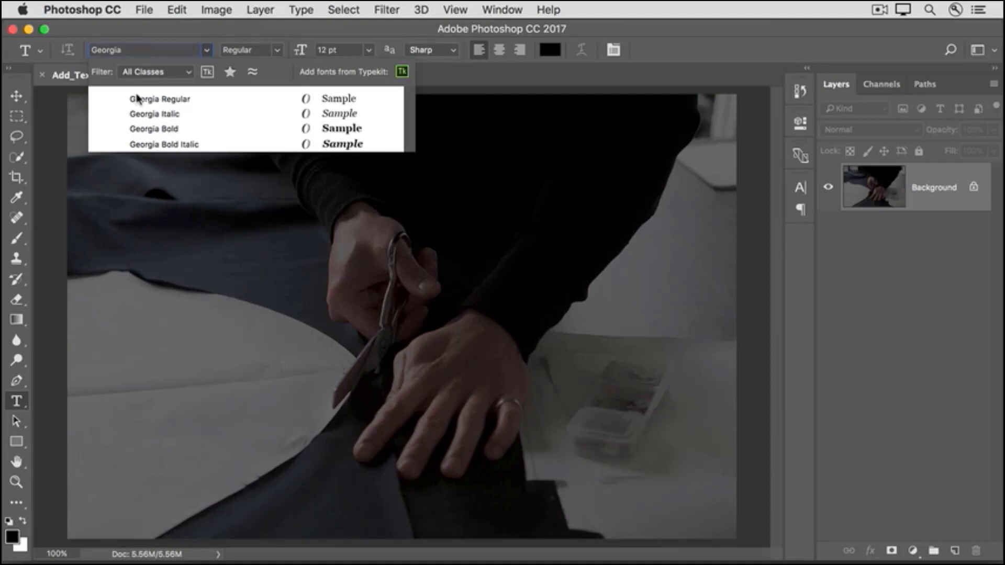
{"action": "left_click", "coordinate": [193, 129]}
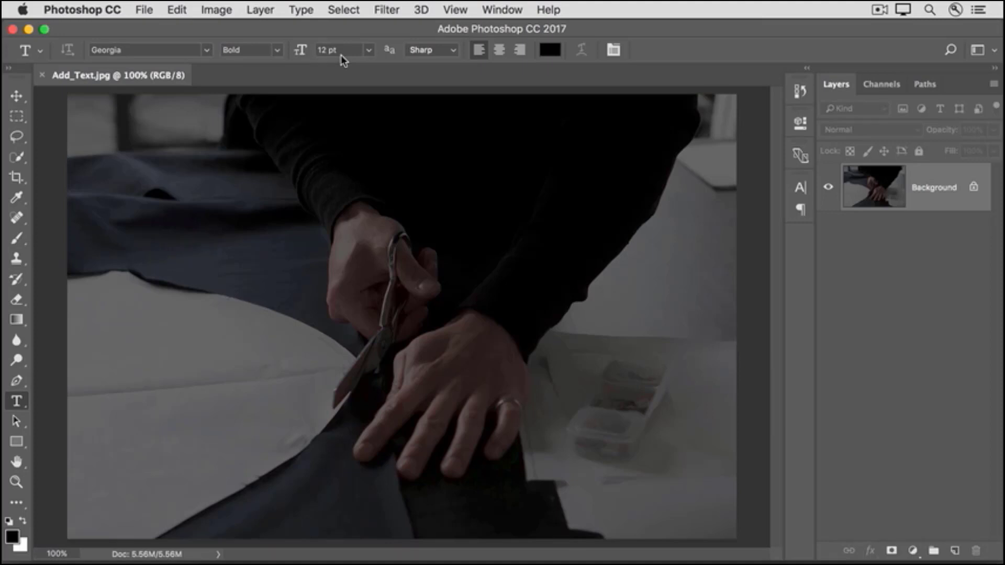
{"action": "left_click", "coordinate": [369, 50]}
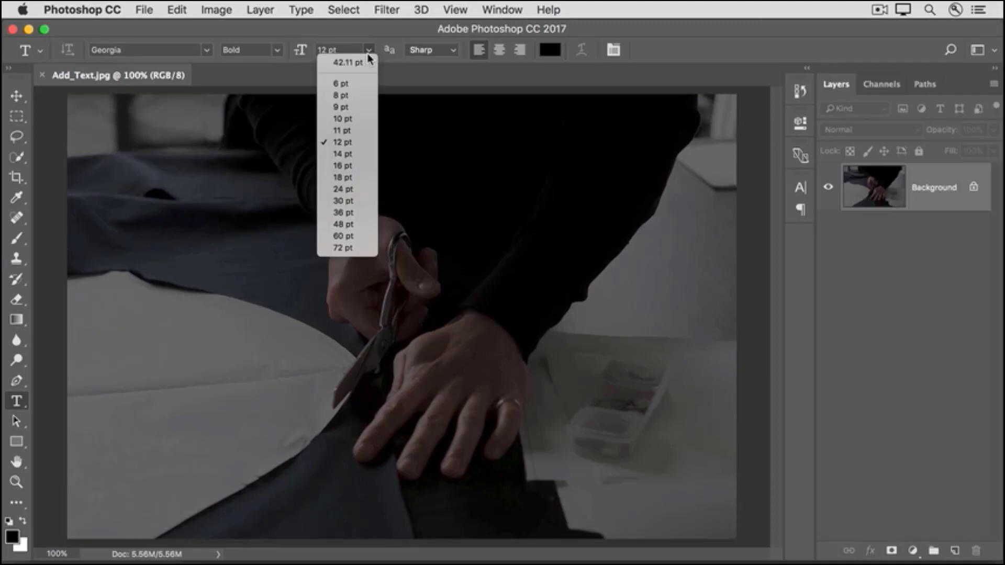
{"action": "left_click", "coordinate": [367, 248]}
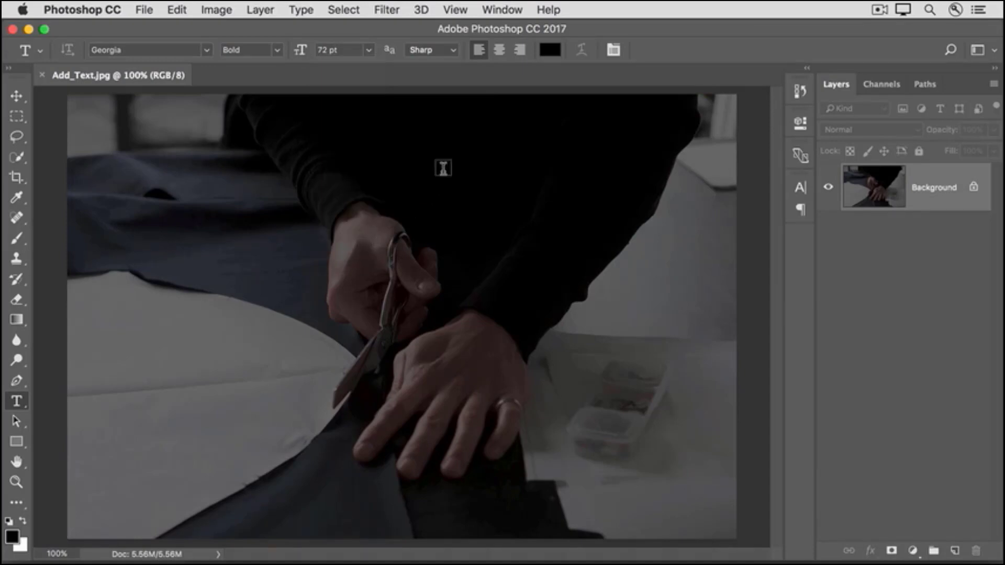
Step: Set the text colour to off-white faf7f7
{"action": "left_click", "coordinate": [546, 55]}
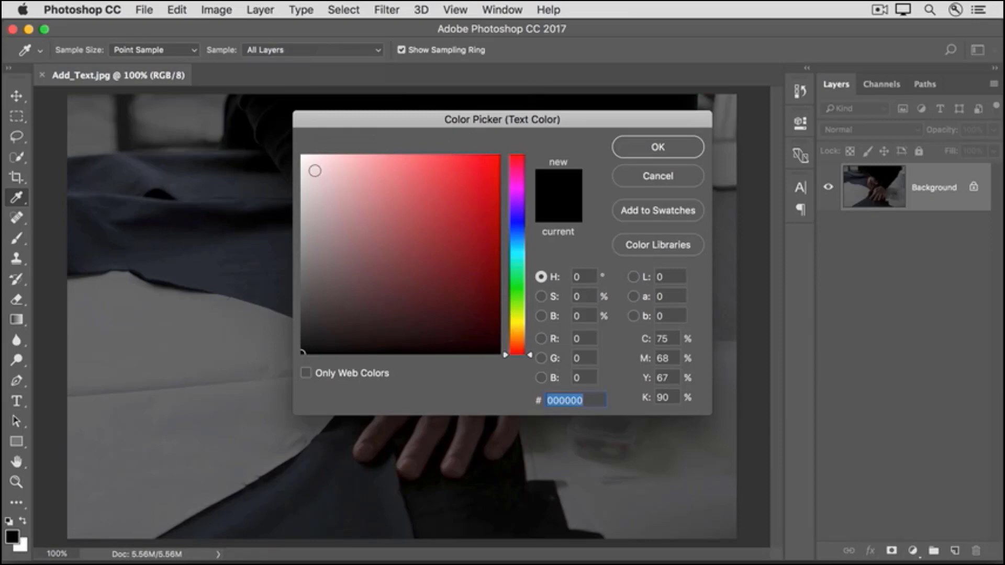
{"action": "left_click", "coordinate": [304, 158]}
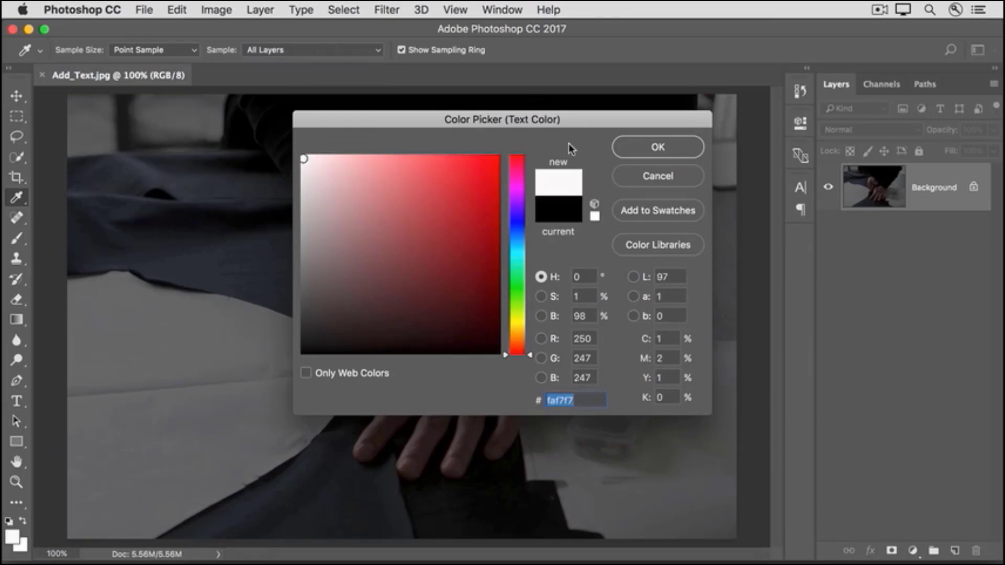
{"action": "left_click", "coordinate": [634, 147]}
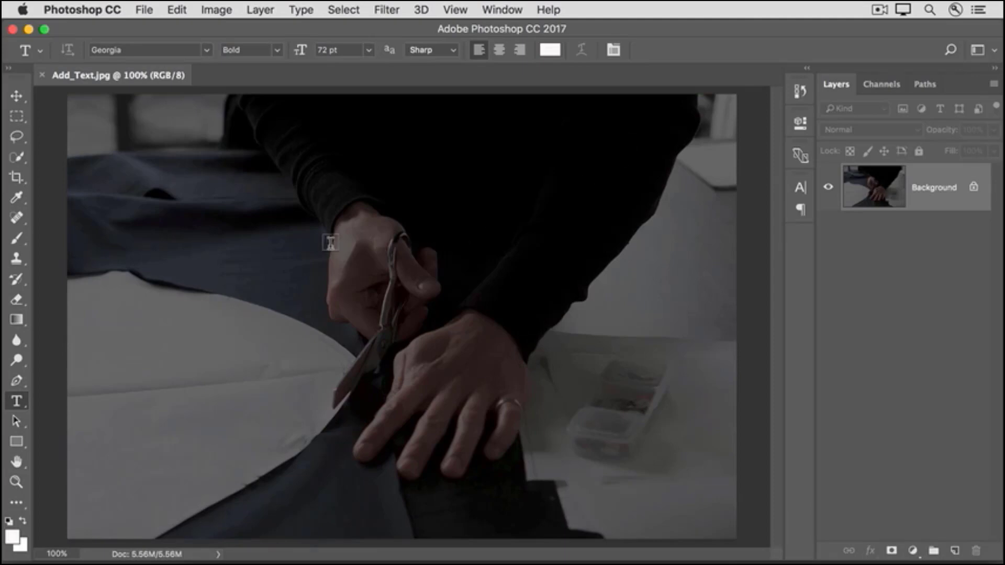
Step: Add the text "LANEKA'S" over the hand holding the scissors and move it down and right, nearer the image's centre
{"action": "left_click", "coordinate": [330, 243]}
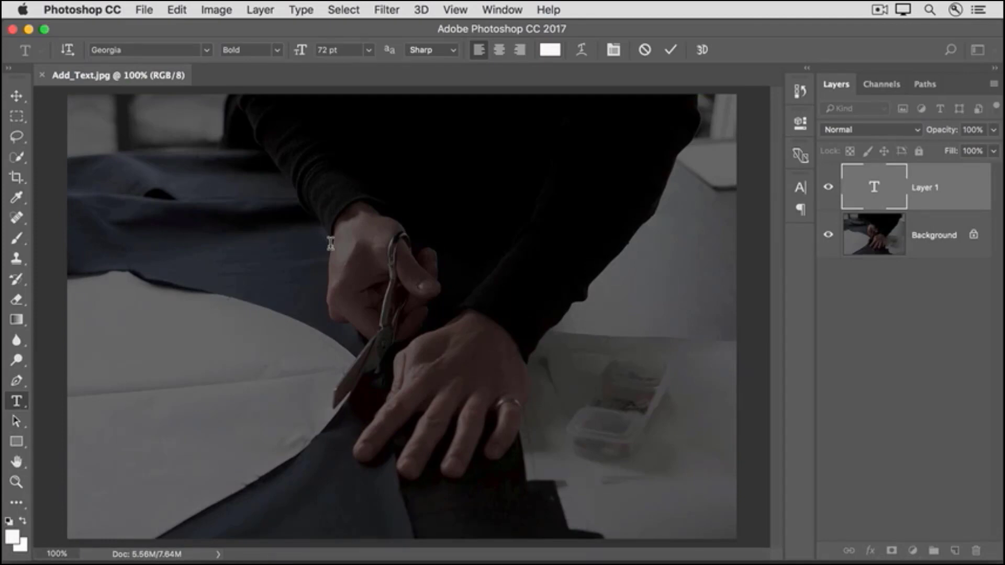
{"action": "type", "text": "LANEKA"}
{"action": "type", "text": "'S"}
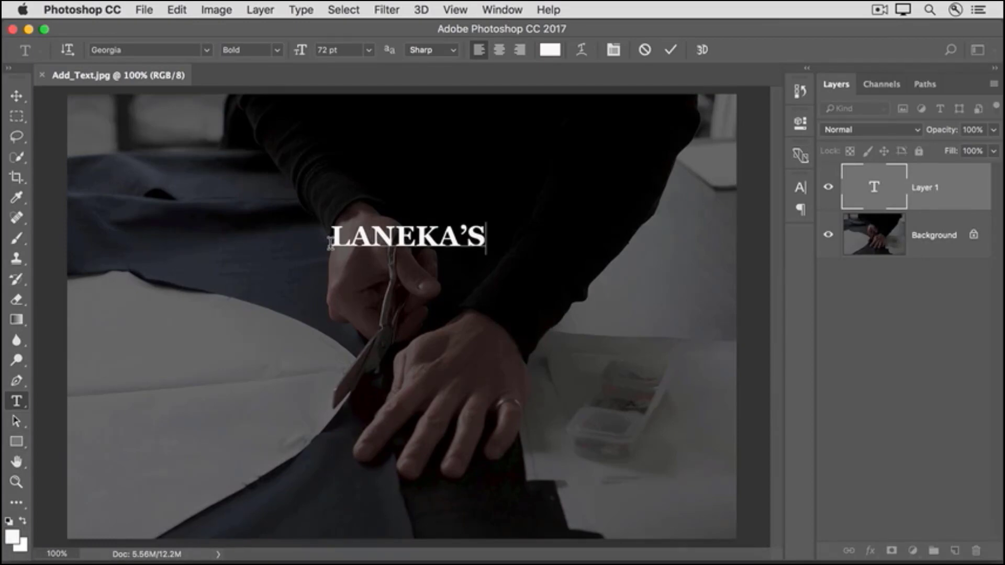
{"action": "left_click", "coordinate": [667, 57]}
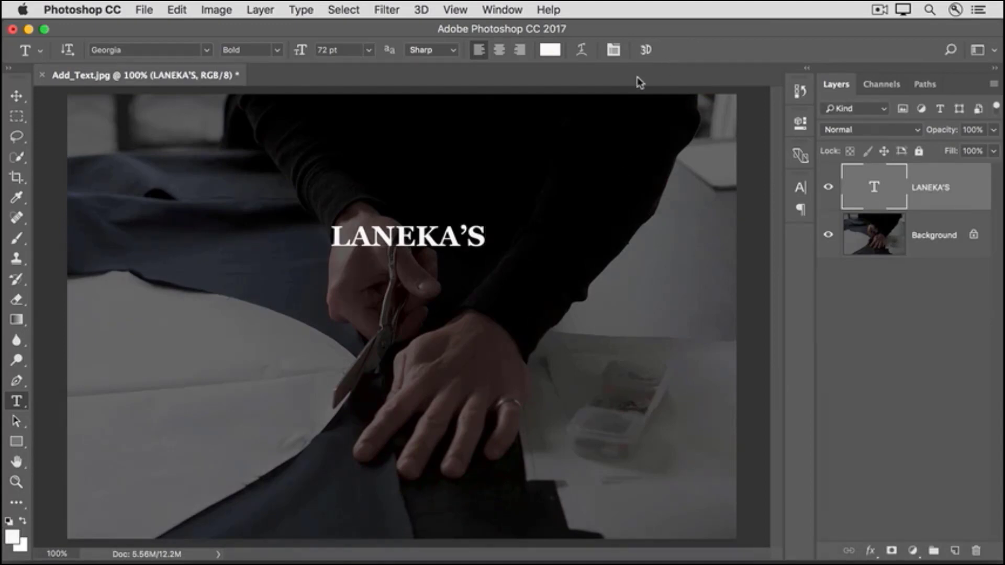
{"action": "left_click", "coordinate": [16, 96]}
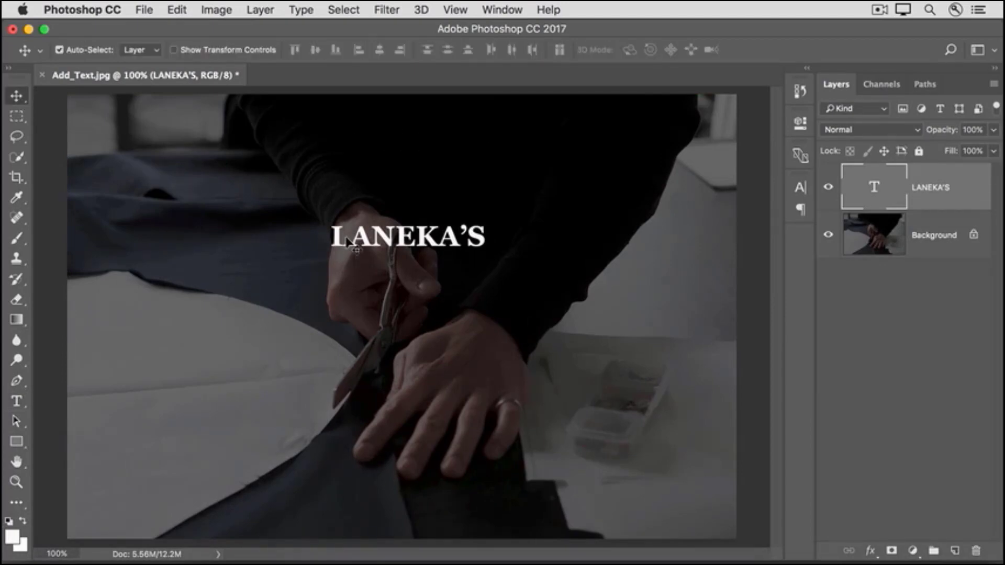
{"action": "left_click_drag", "start_coordinate": [344, 239], "coordinate": [372, 280]}
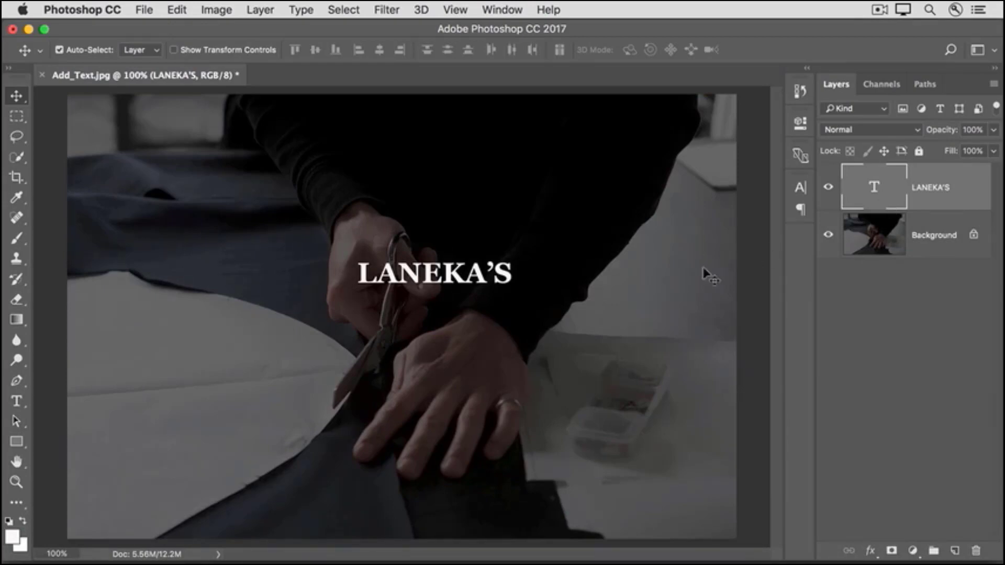
Step: Start a new text line just below "LANEKA'S" with the font set to Arial Regular at 36 pt
{"action": "left_click", "coordinate": [17, 402]}
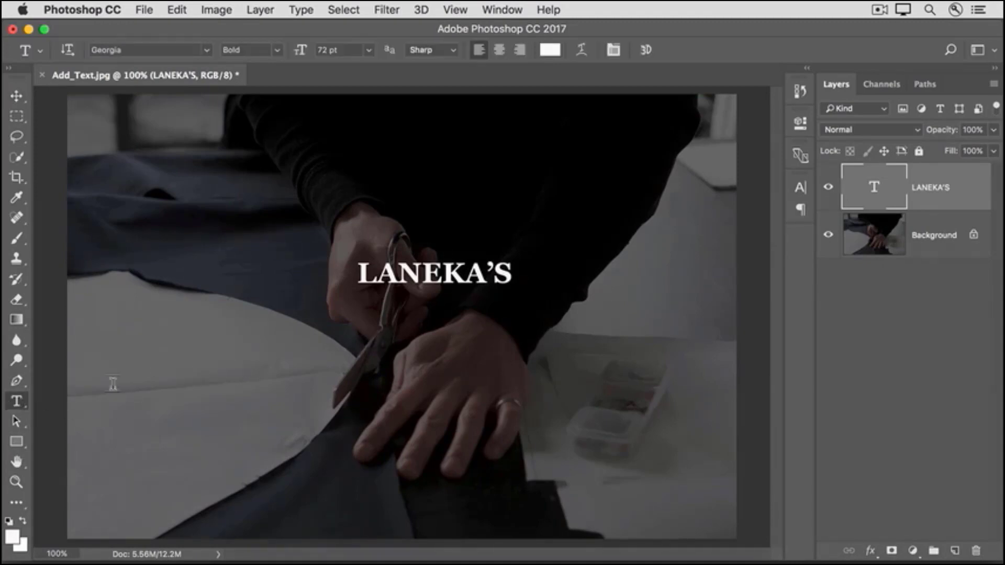
{"action": "left_click", "coordinate": [369, 313]}
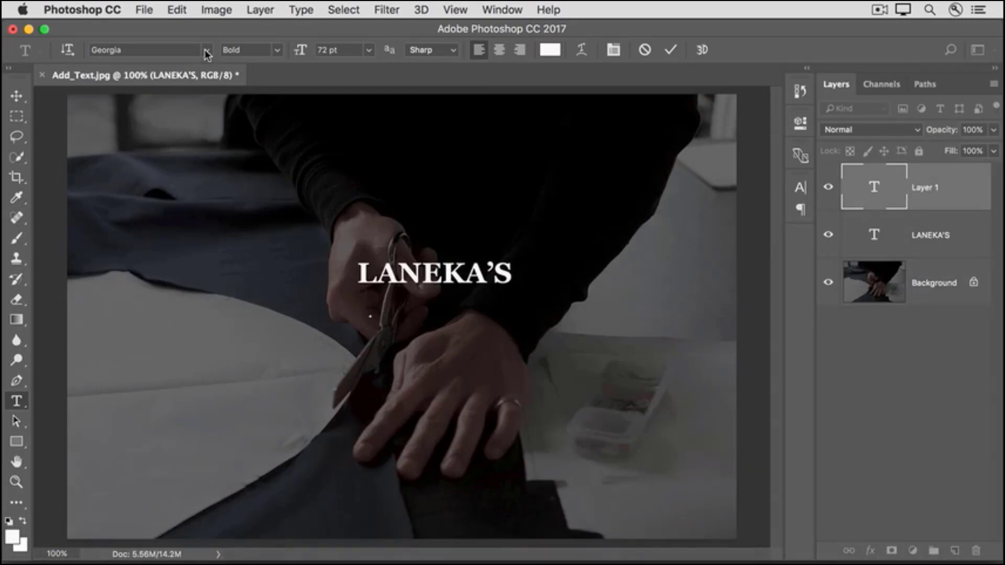
{"action": "left_click", "coordinate": [147, 48]}
{"action": "type", "text": "Arial"}
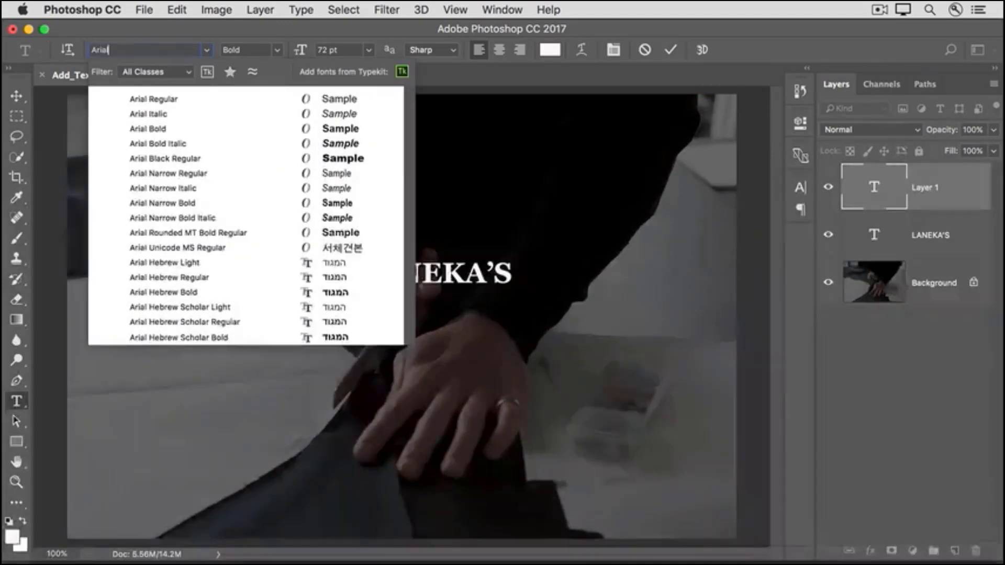
{"action": "left_click", "coordinate": [173, 98]}
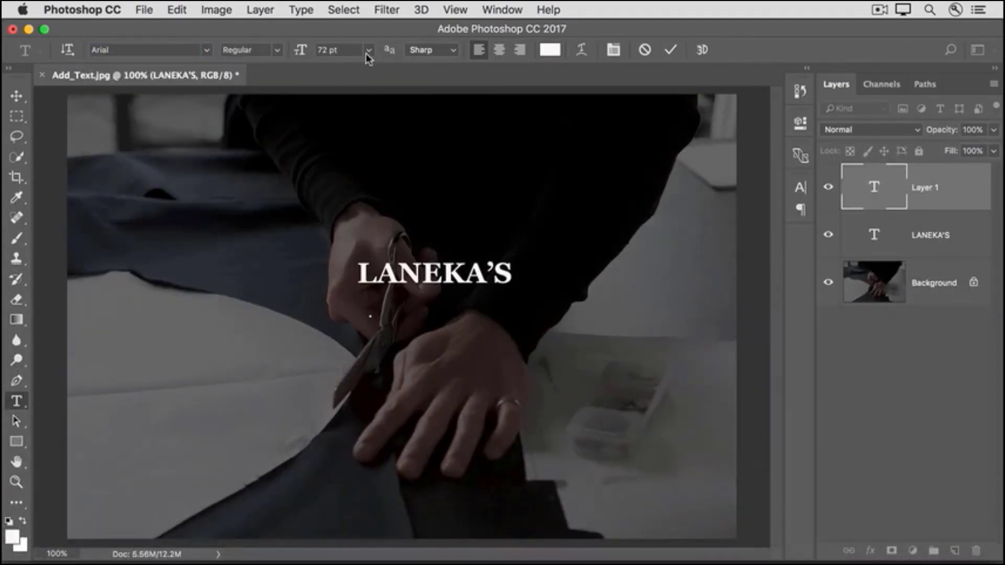
{"action": "left_click", "coordinate": [369, 51]}
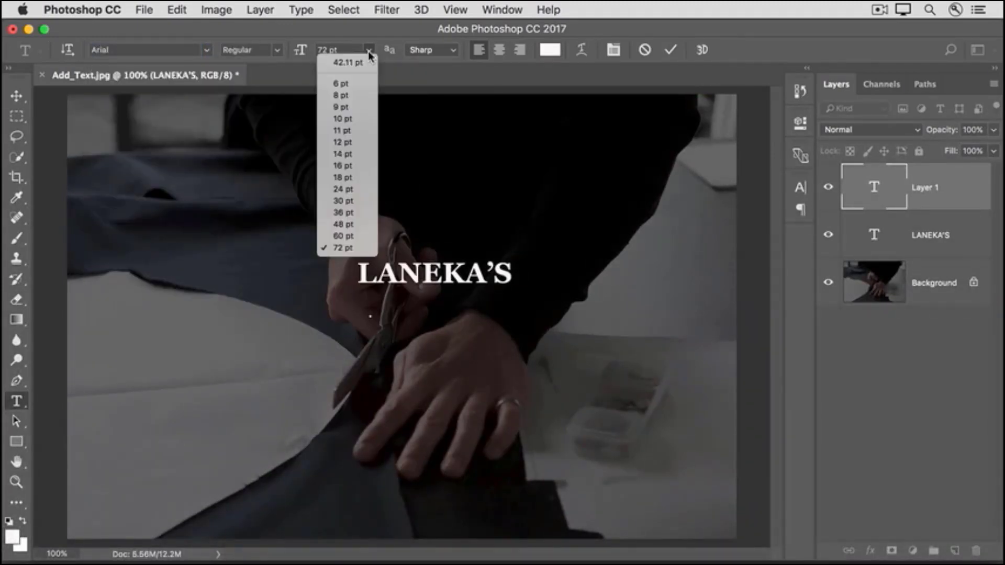
{"action": "left_click", "coordinate": [357, 213]}
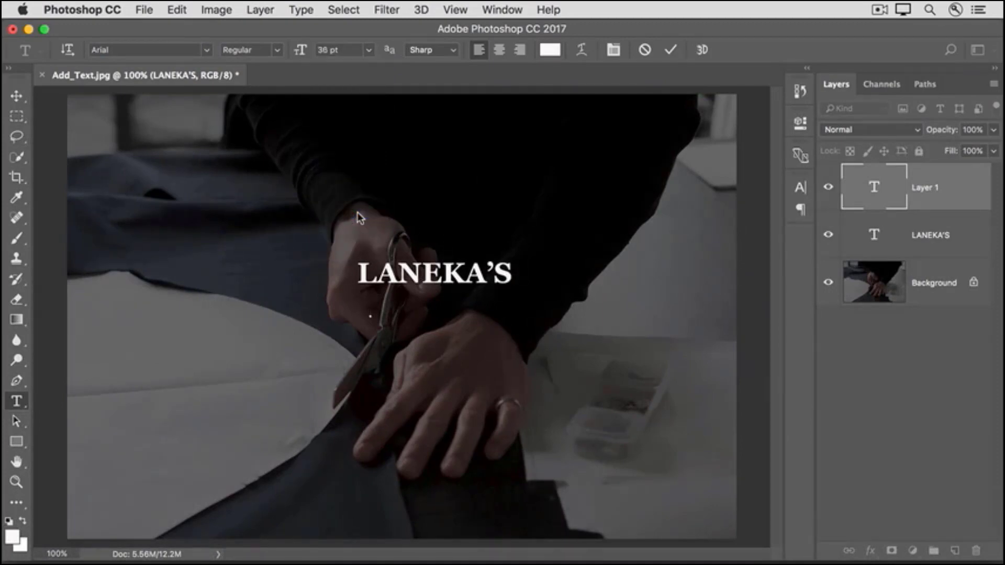
Step: Enter "CUSTOM CLOTHING" with "SINCE 1964" on a second line and commit the text
{"action": "type", "text": "CUSTOM CO"}
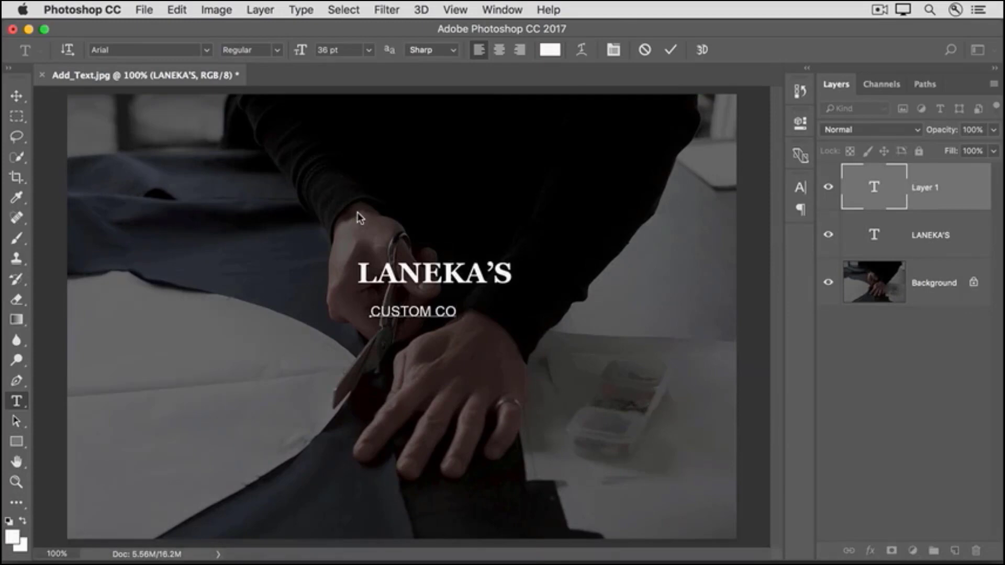
{"action": "key", "text": "BackSpace"}
{"action": "type", "text": "LOTHING"}
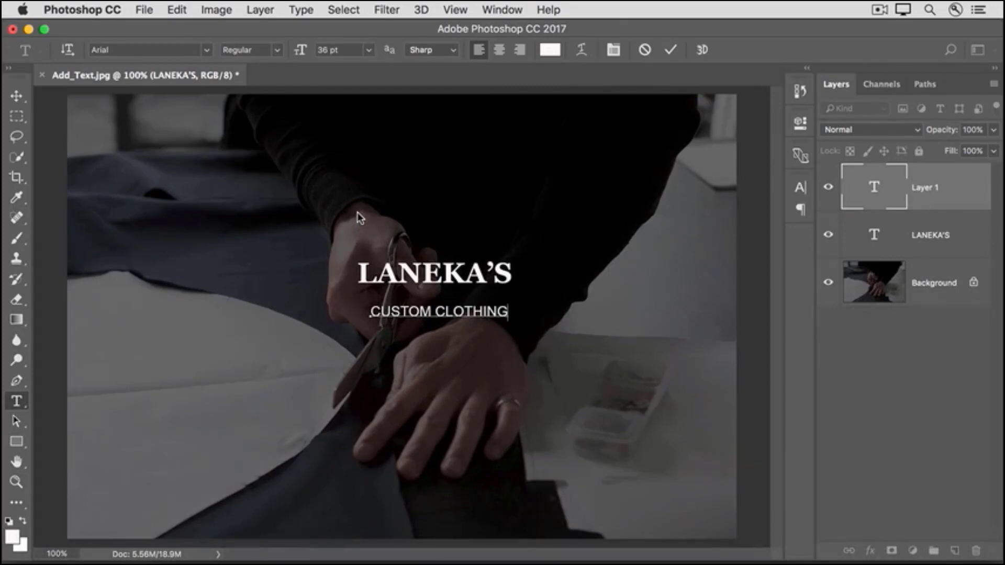
{"action": "key", "text": "Return"}
{"action": "type", "text": "SINCE 1964"}
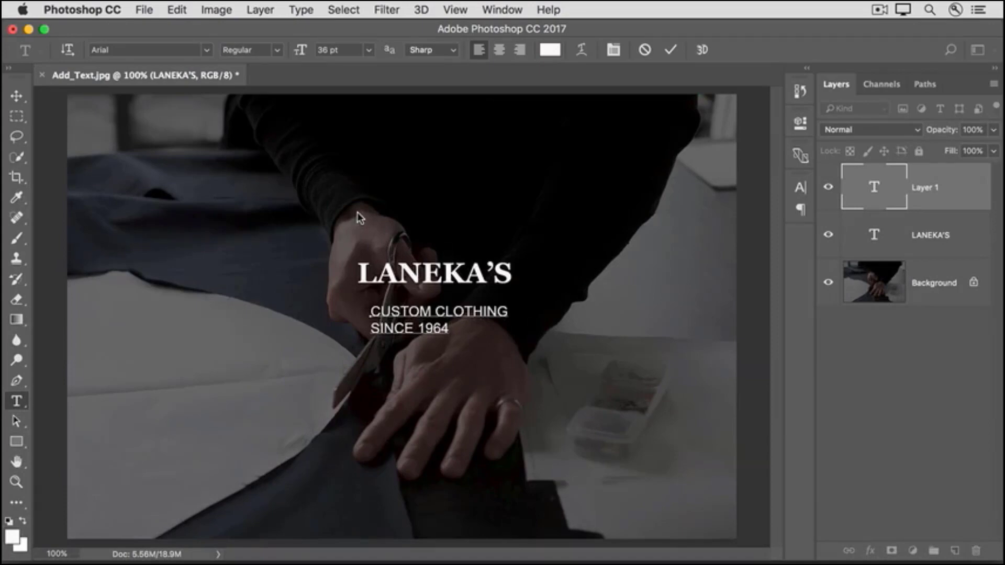
{"action": "left_click", "coordinate": [671, 51]}
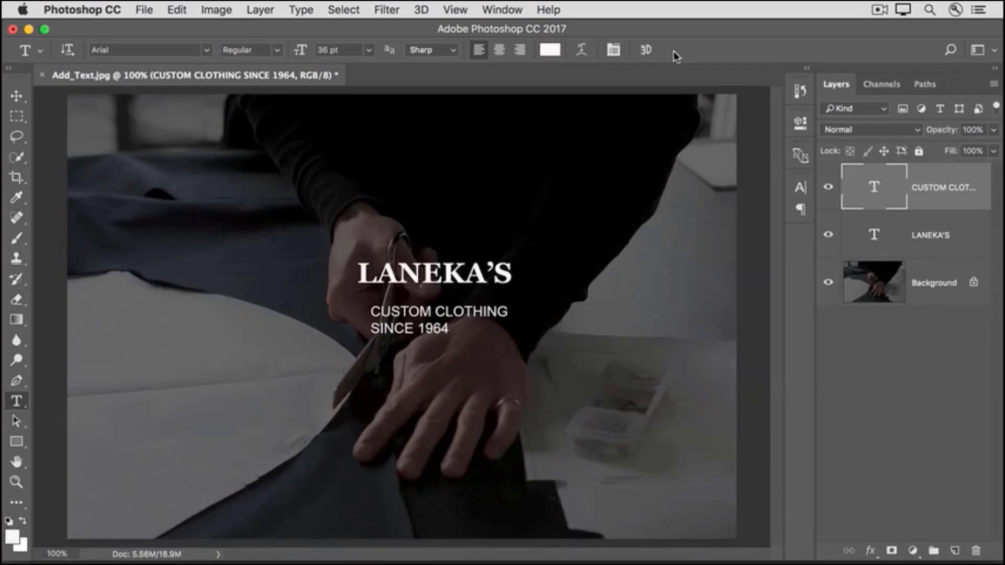
Step: Center-align the two-line "CUSTOM CLOTHING SINCE 1964" text and move it right, beneath "LANEKA'S"
{"action": "left_click", "coordinate": [500, 50]}
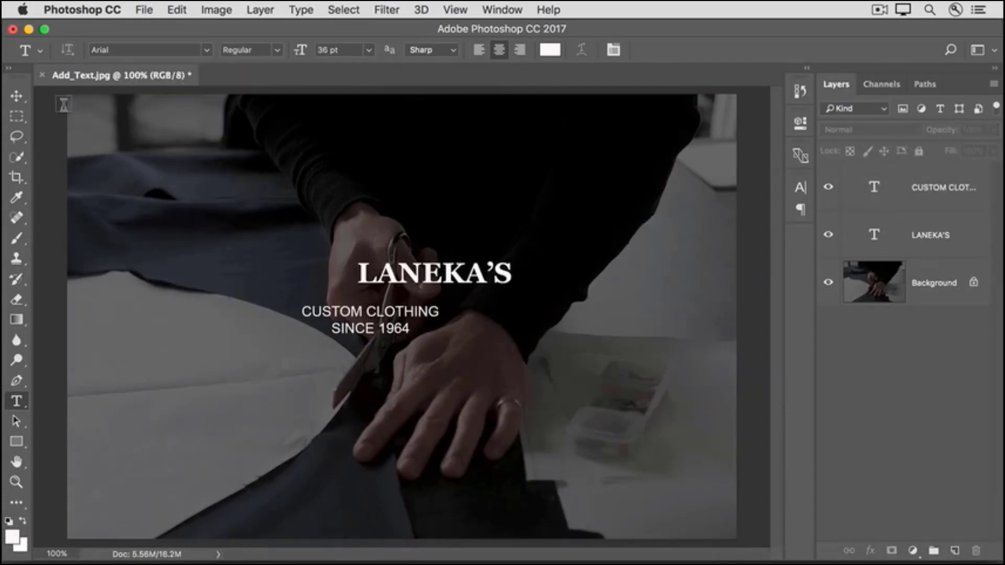
{"action": "left_click", "coordinate": [16, 96]}
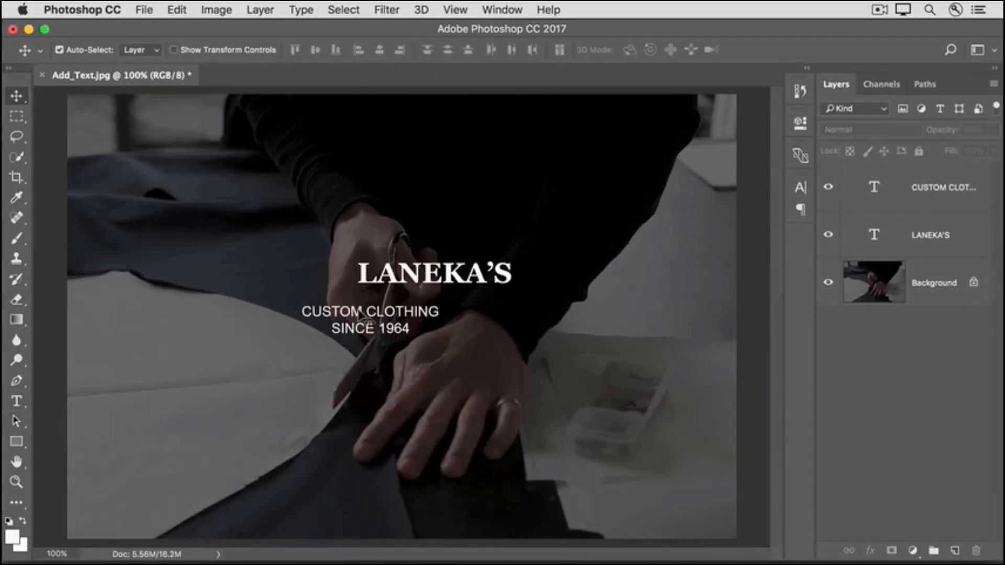
{"action": "left_click_drag", "start_coordinate": [360, 313], "coordinate": [415, 316]}
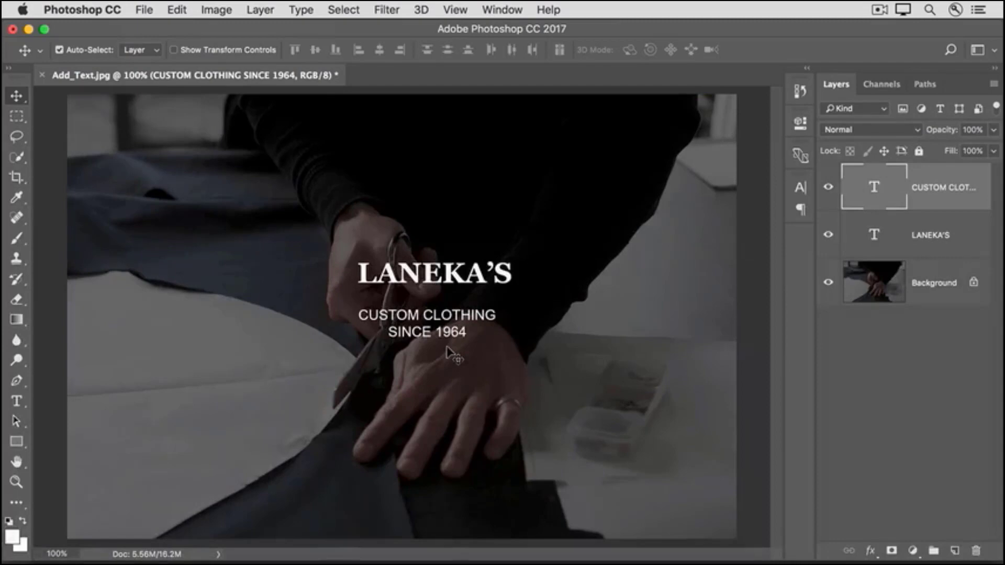
Step: Open the Save As dialog for the finished text document
{"action": "left_click", "coordinate": [145, 11]}
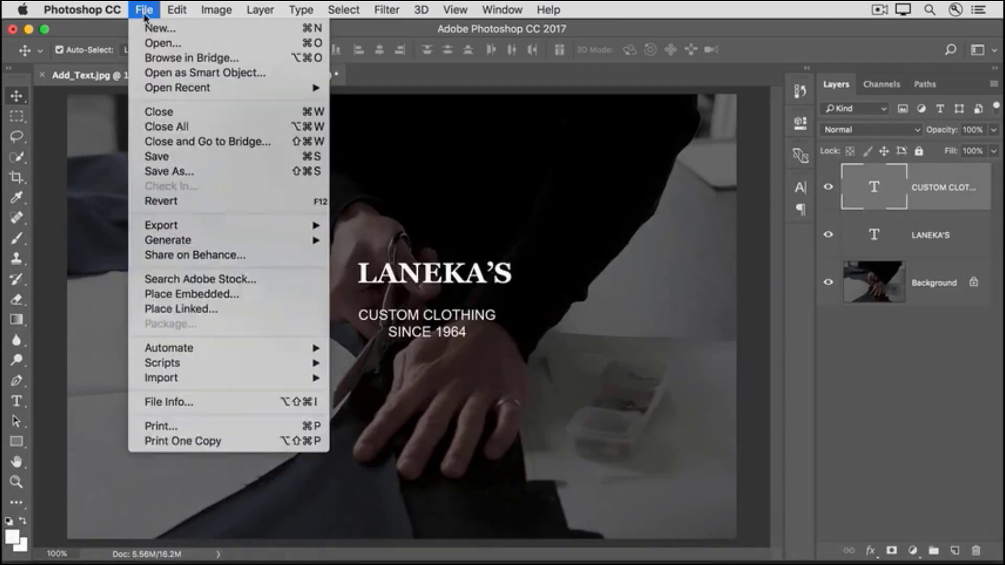
{"action": "left_click", "coordinate": [157, 171]}
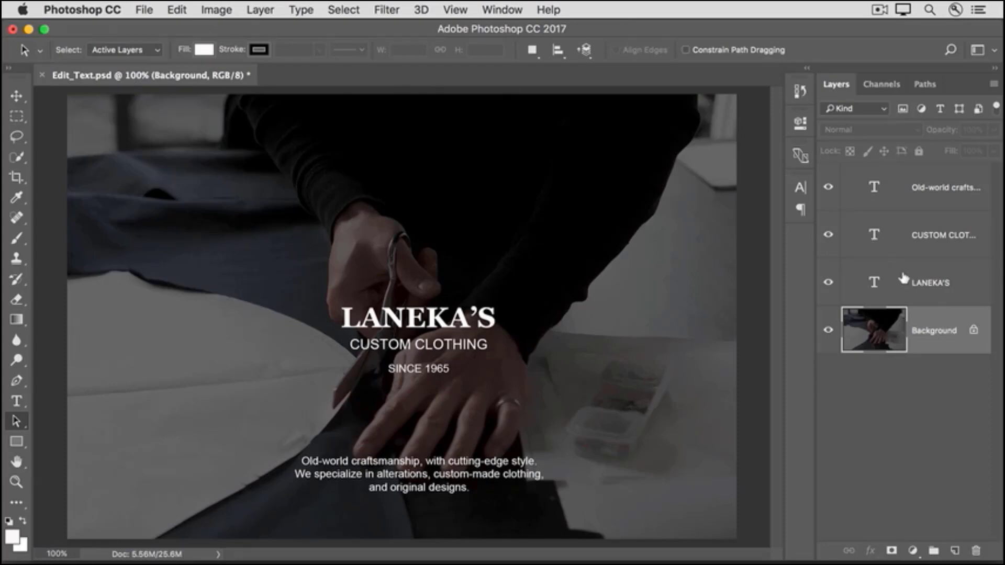
Step: Set the font size of the whole LANEKA'S text layer to 60 pt
{"action": "left_click", "coordinate": [928, 296]}
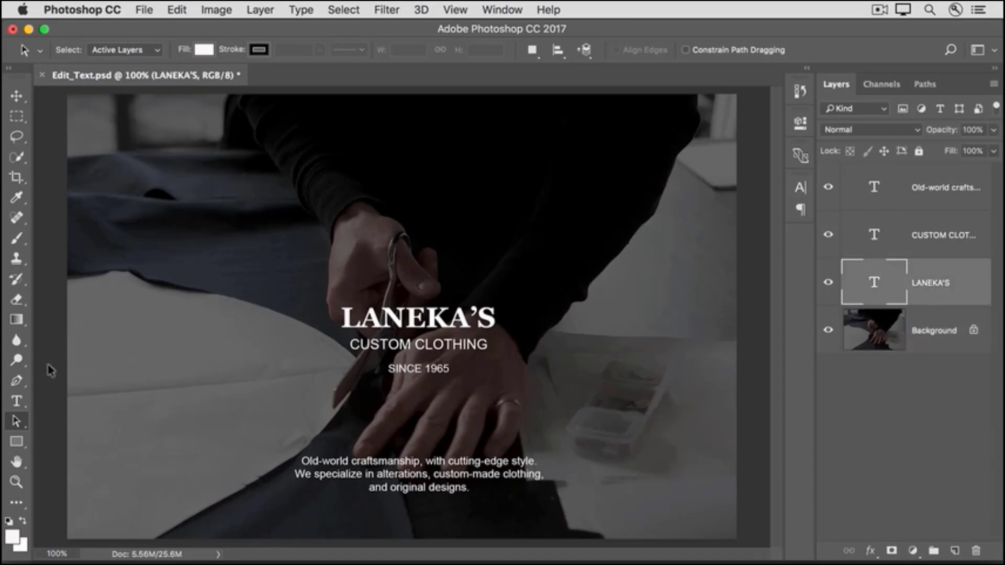
{"action": "left_click", "coordinate": [19, 403]}
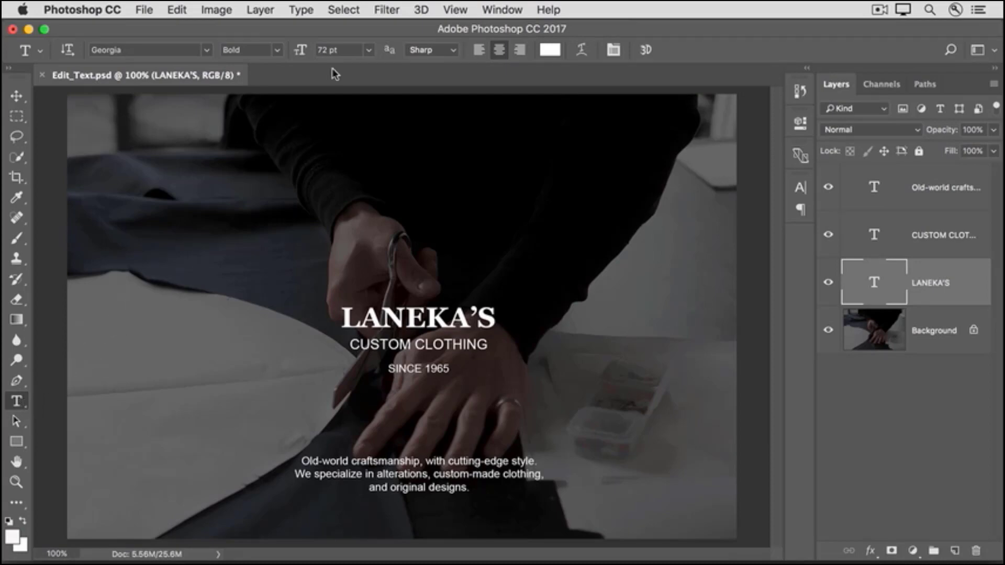
{"action": "left_click", "coordinate": [324, 50]}
{"action": "type", "text": "60"}
{"action": "key", "text": "Return"}
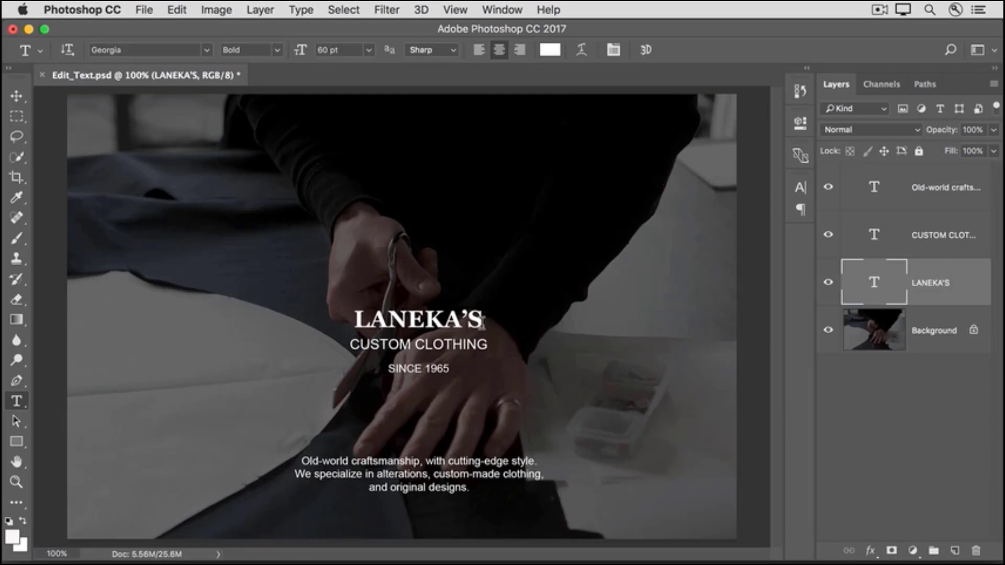
Step: Change the "CUSTOM CLOTHING" text layer's colour to the web-safe grey 999999, limiting the picker to web colours
{"action": "left_click", "coordinate": [903, 246]}
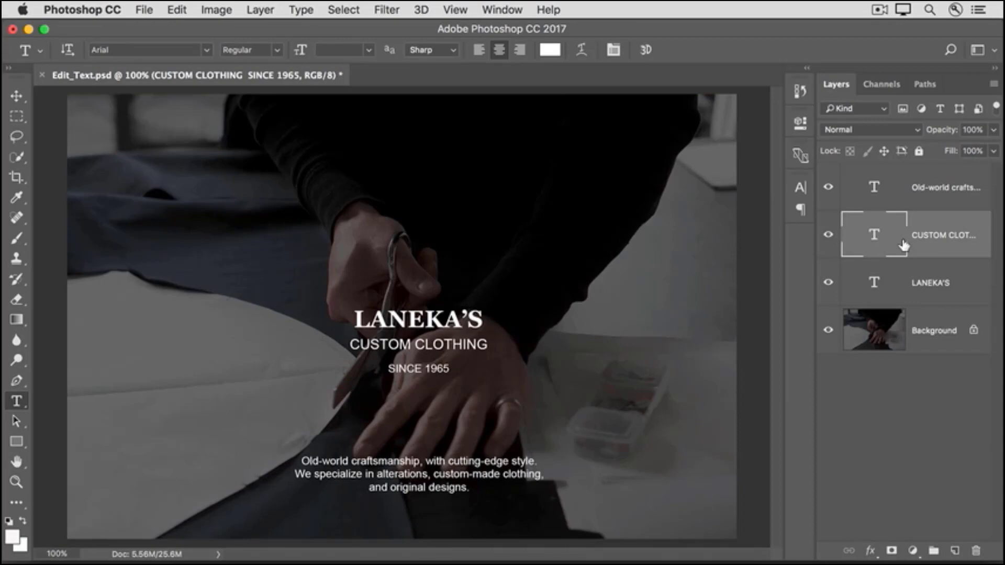
{"action": "left_click", "coordinate": [551, 51]}
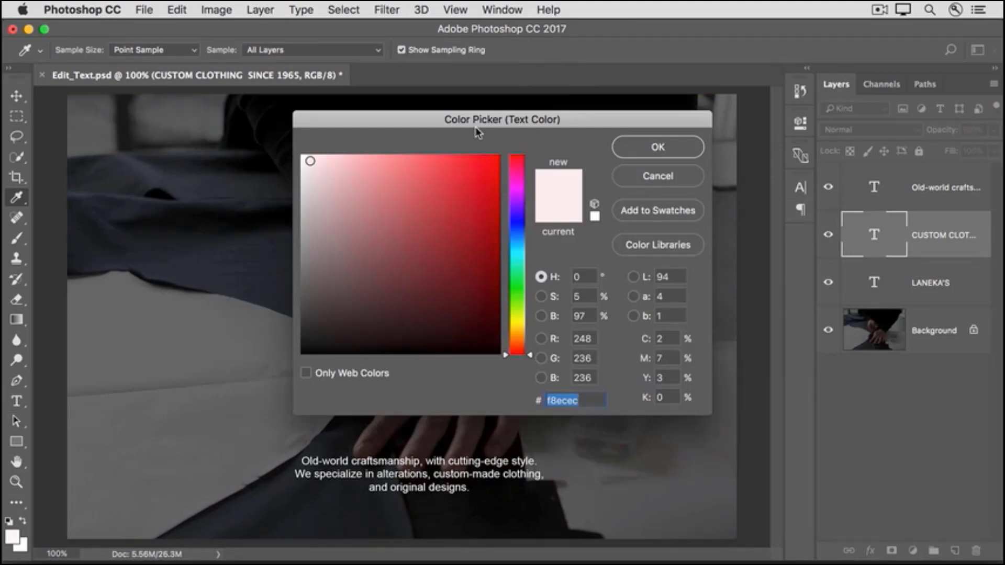
{"action": "left_click_drag", "start_coordinate": [437, 123], "coordinate": [713, 10]}
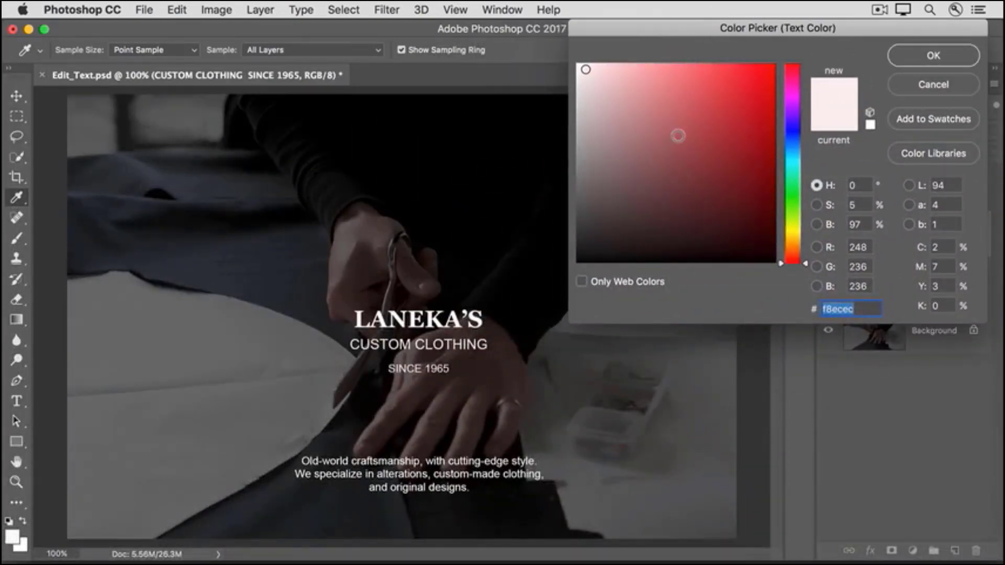
{"action": "left_click", "coordinate": [581, 281]}
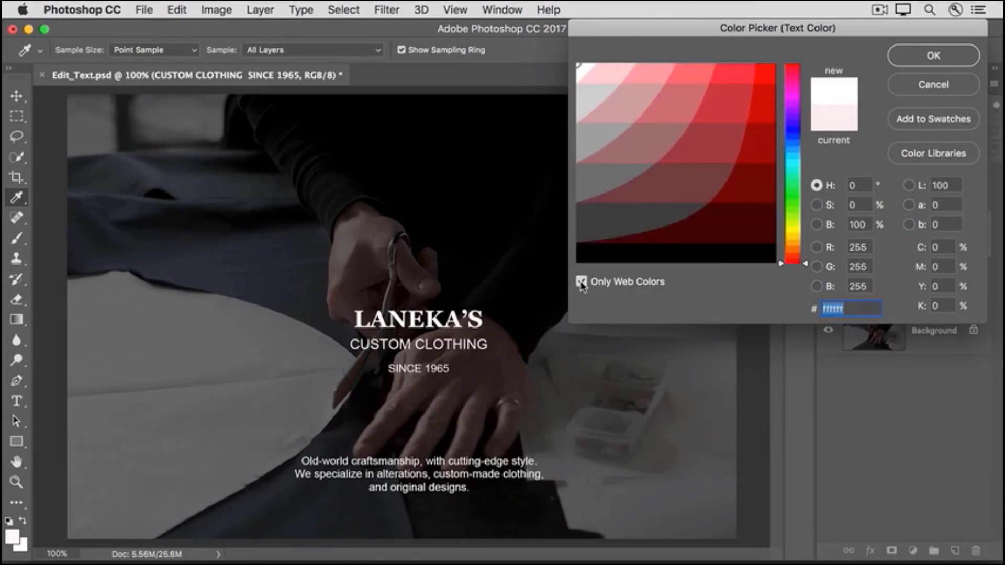
{"action": "left_click", "coordinate": [589, 138]}
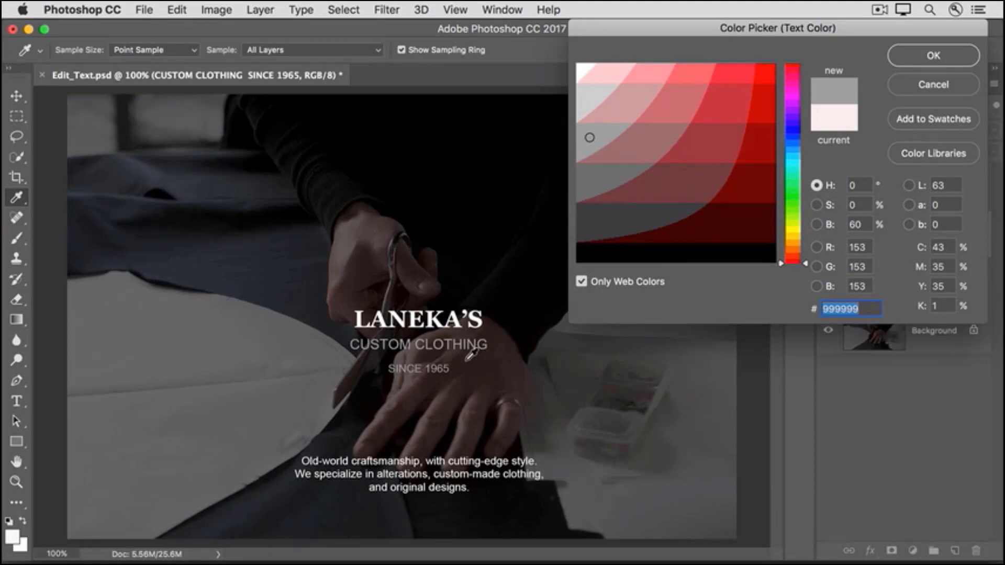
{"action": "left_click", "coordinate": [935, 58]}
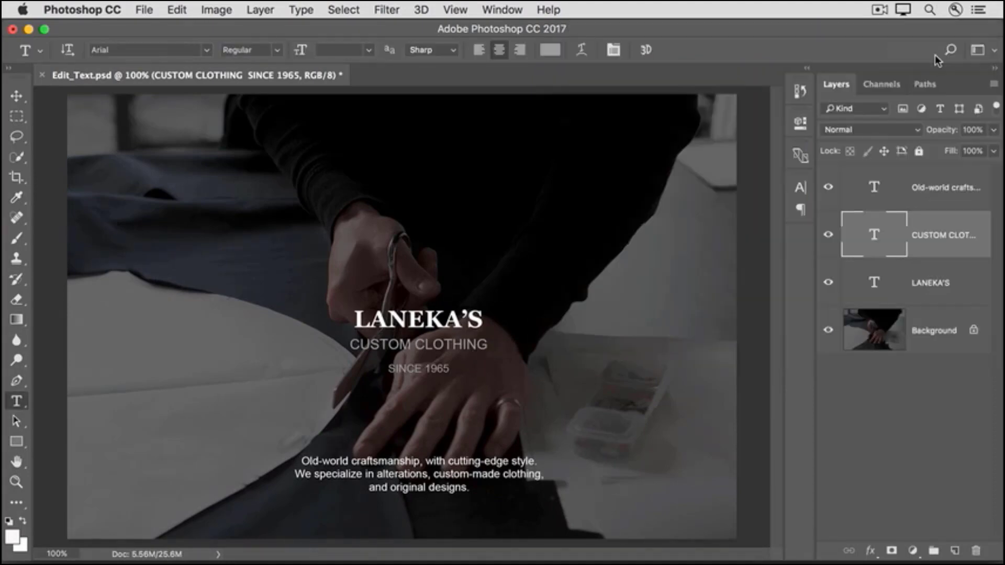
Step: Replace the word "CUSTOM" with "FINE" in the line below "LANEKA'S" and commit the edit
{"action": "left_click", "coordinate": [945, 342]}
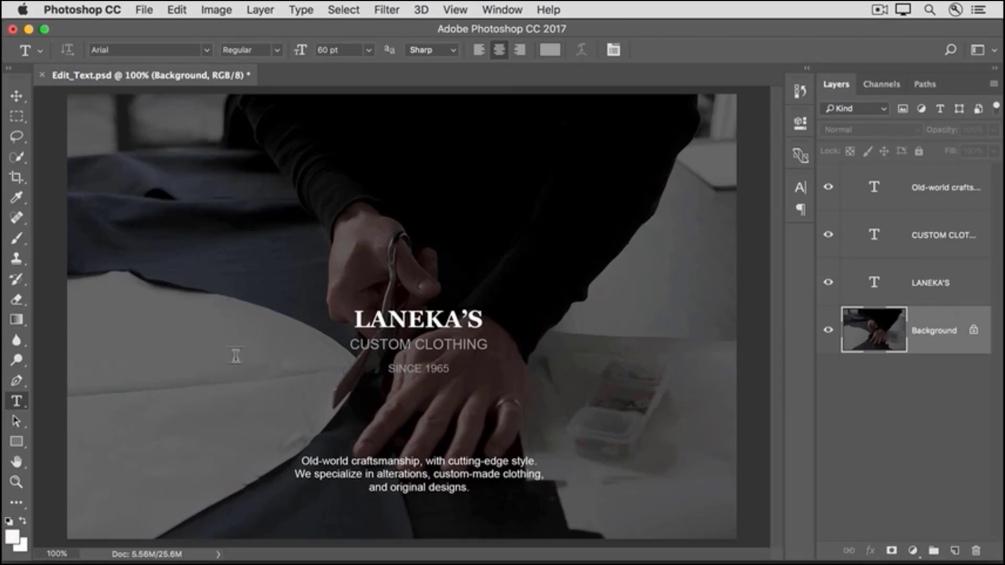
{"action": "left_click_drag", "start_coordinate": [411, 345], "coordinate": [351, 345]}
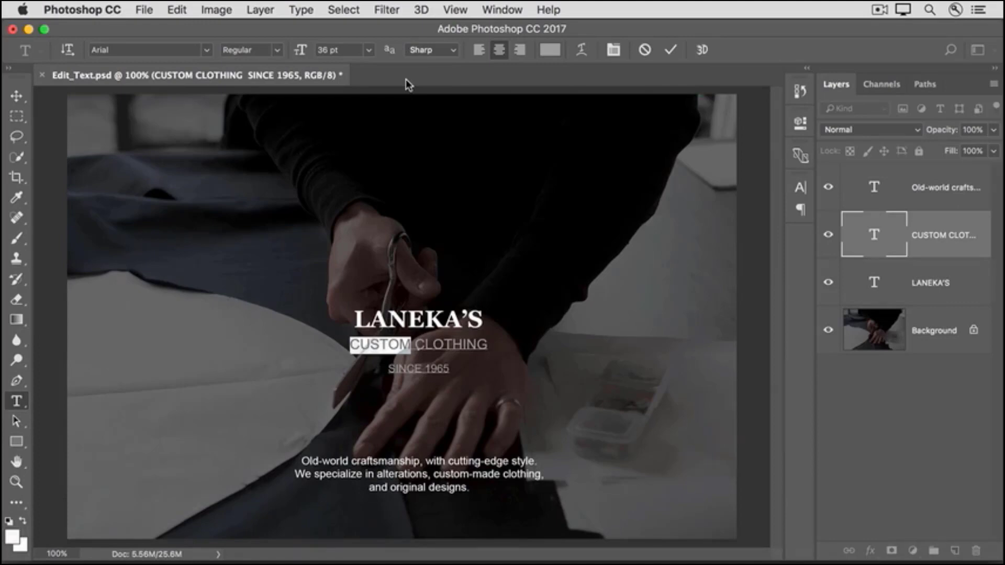
{"action": "type", "text": "FINE"}
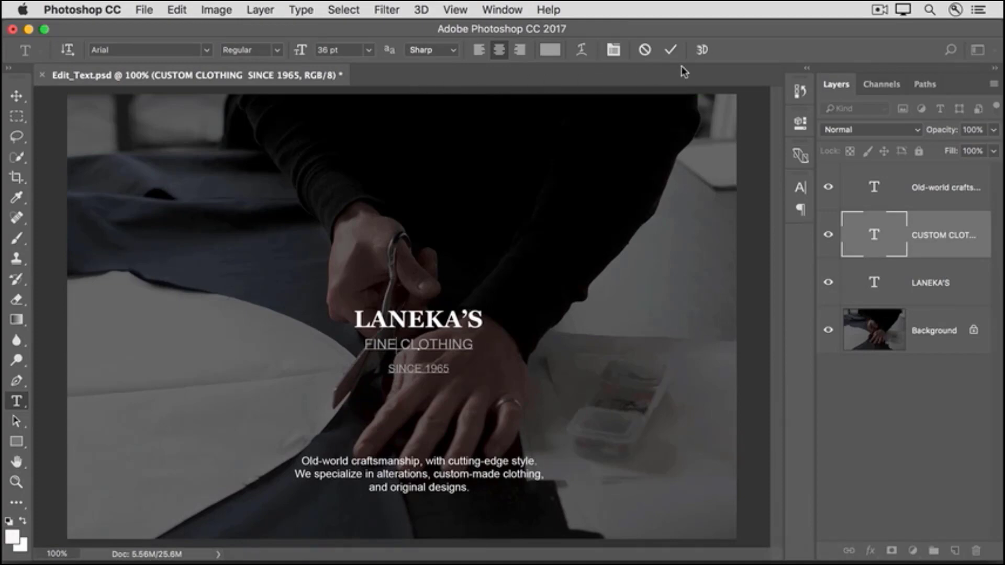
{"action": "left_click", "coordinate": [671, 55]}
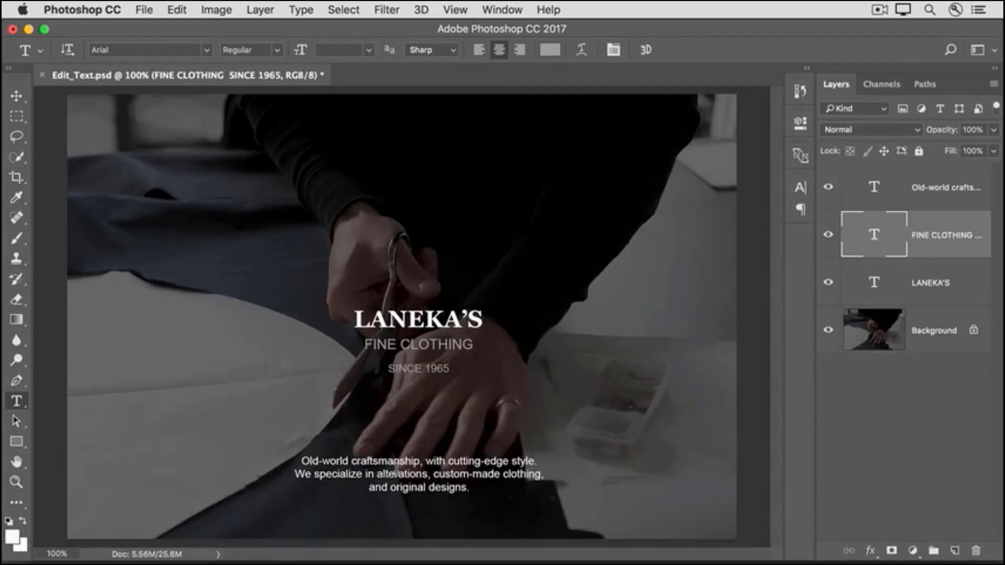
Step: Show the bounding box of the "Old-world craftsmanship" paragraph and leave text editing
{"action": "left_click", "coordinate": [396, 468]}
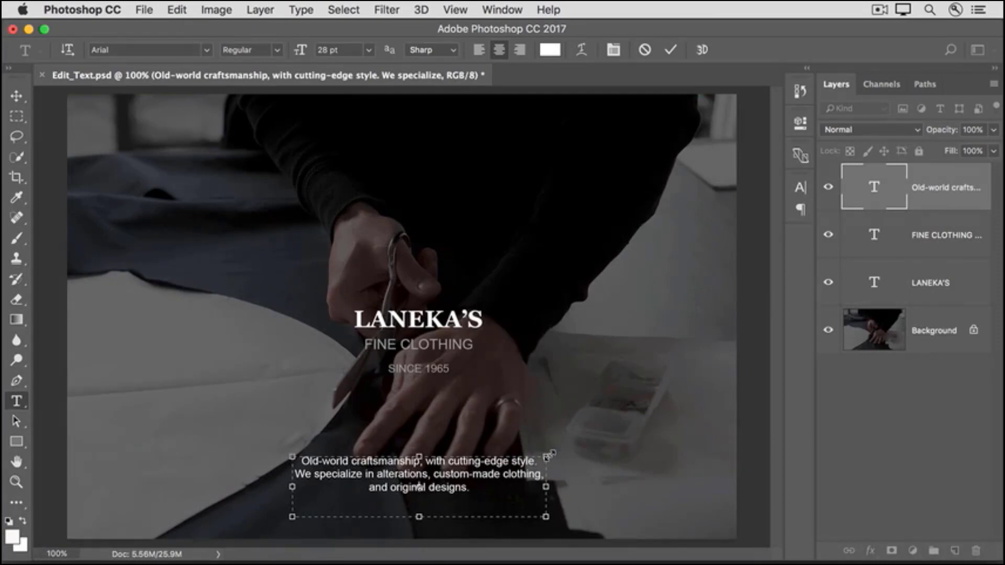
{"action": "left_click", "coordinate": [120, 156]}
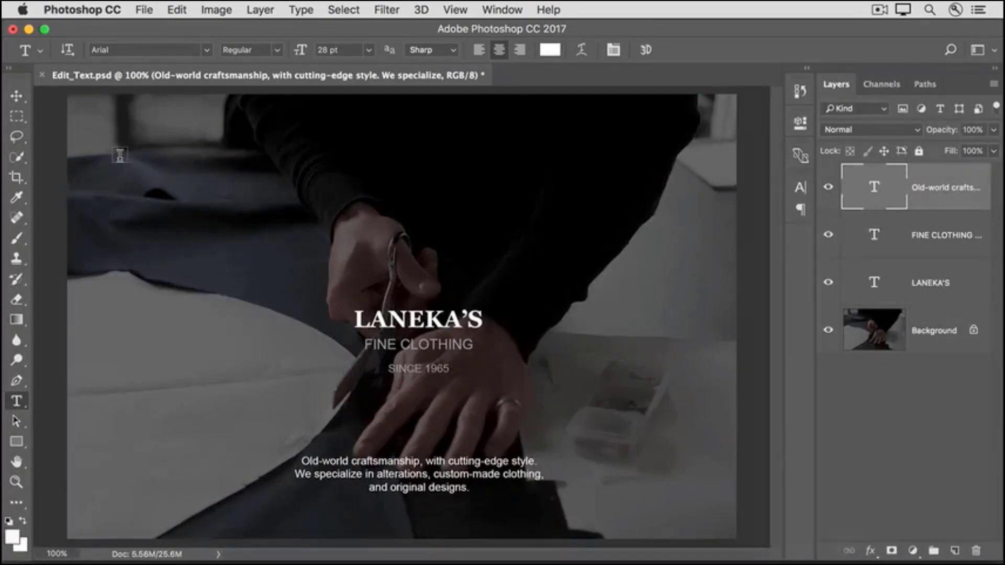
Step: Draw a paragraph text box over the dark blue fabric in the image's upper left and fill it with Lorem Ipsum text
{"action": "left_click_drag", "start_coordinate": [120, 156], "coordinate": [277, 222]}
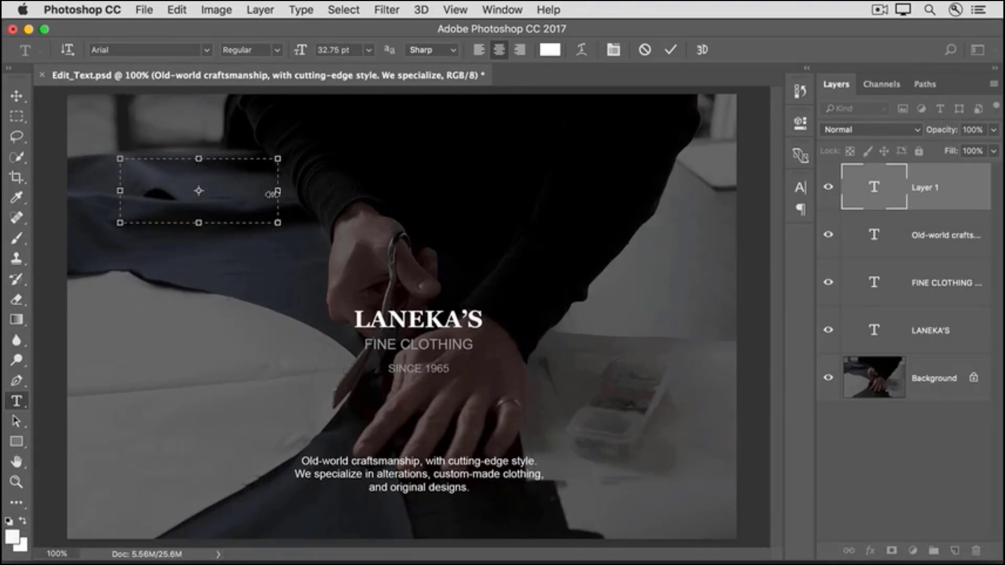
{"action": "left_click", "coordinate": [302, 12]}
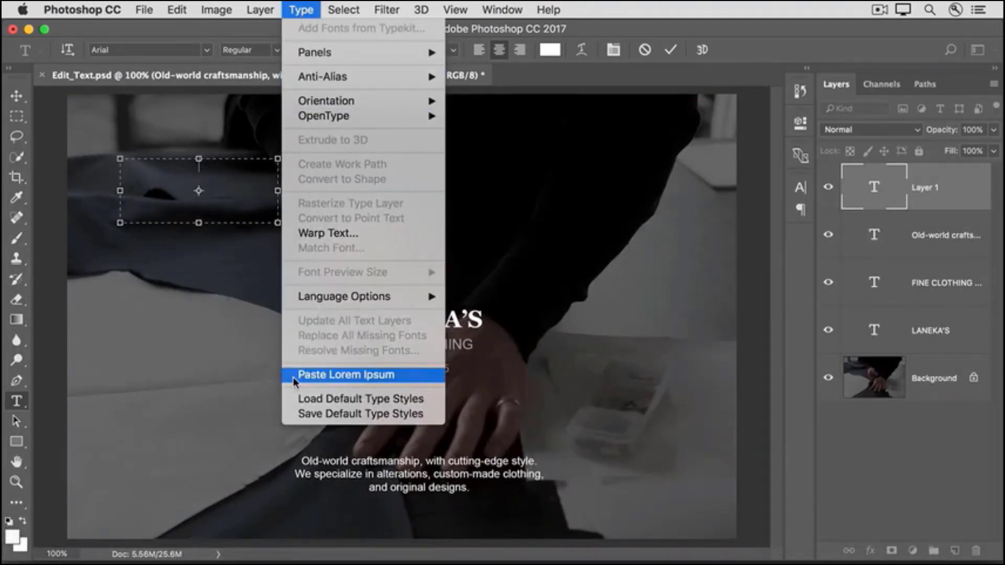
{"action": "left_click", "coordinate": [345, 375]}
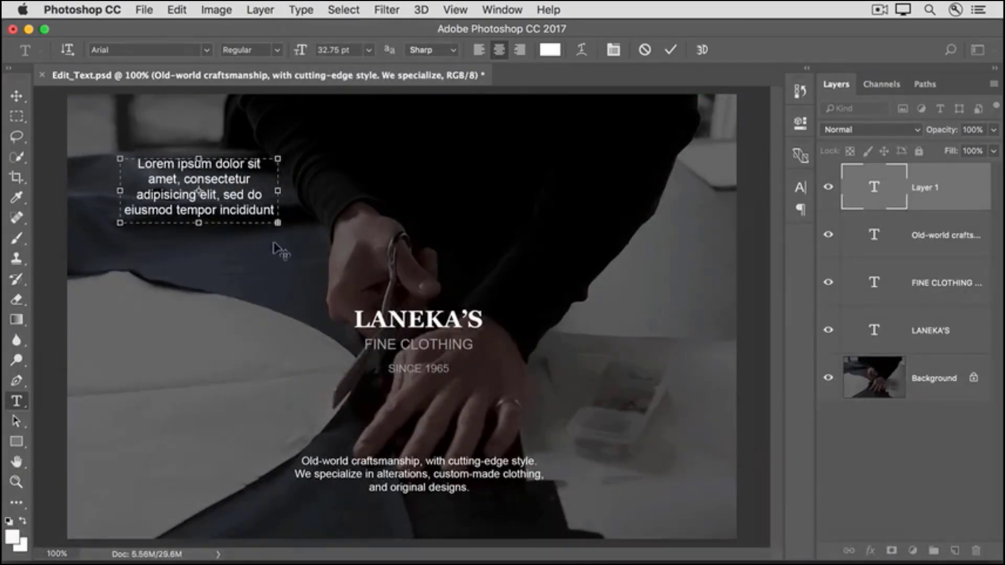
Step: Enlarge the Lorem Ipsum text box in width and height, and discard the new text
{"action": "left_click_drag", "start_coordinate": [278, 190], "coordinate": [340, 190]}
{"action": "left_click_drag", "start_coordinate": [230, 223], "coordinate": [231, 257]}
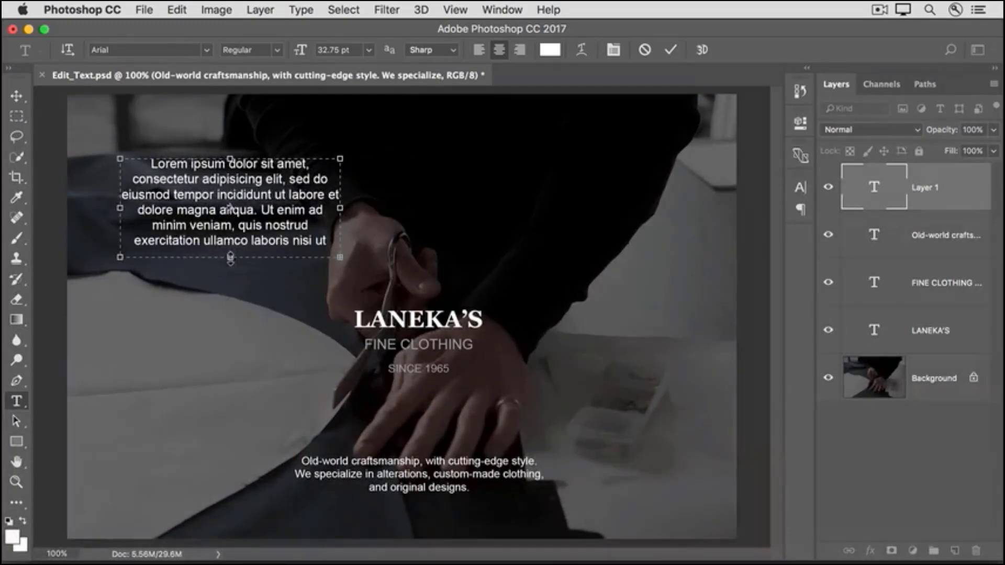
{"action": "left_click", "coordinate": [644, 50]}
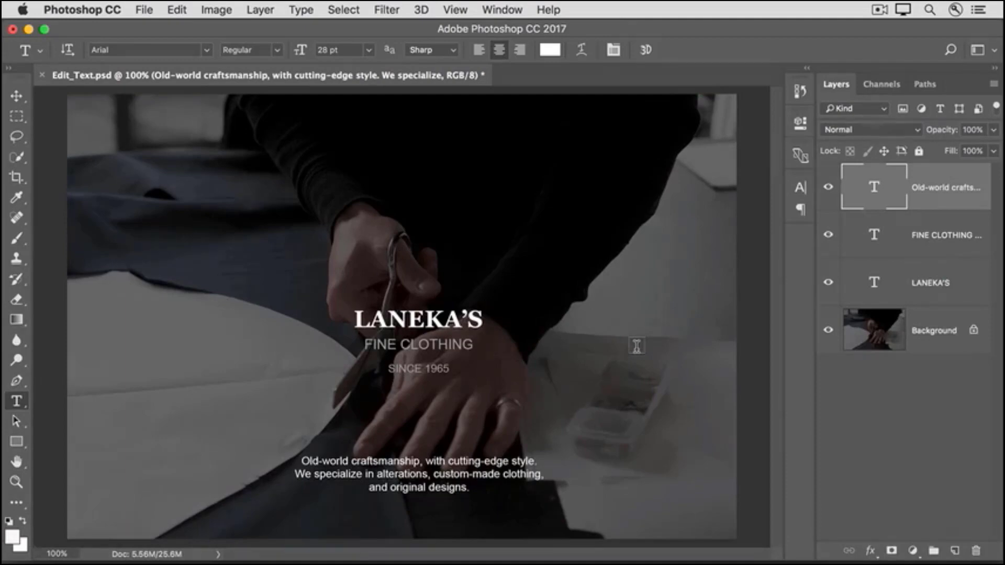
Step: Widen the "Old-world craftsmanship" paragraph's text box equally on both sides so the text reflows onto two lines, and commit the edit
{"action": "left_click", "coordinate": [456, 468]}
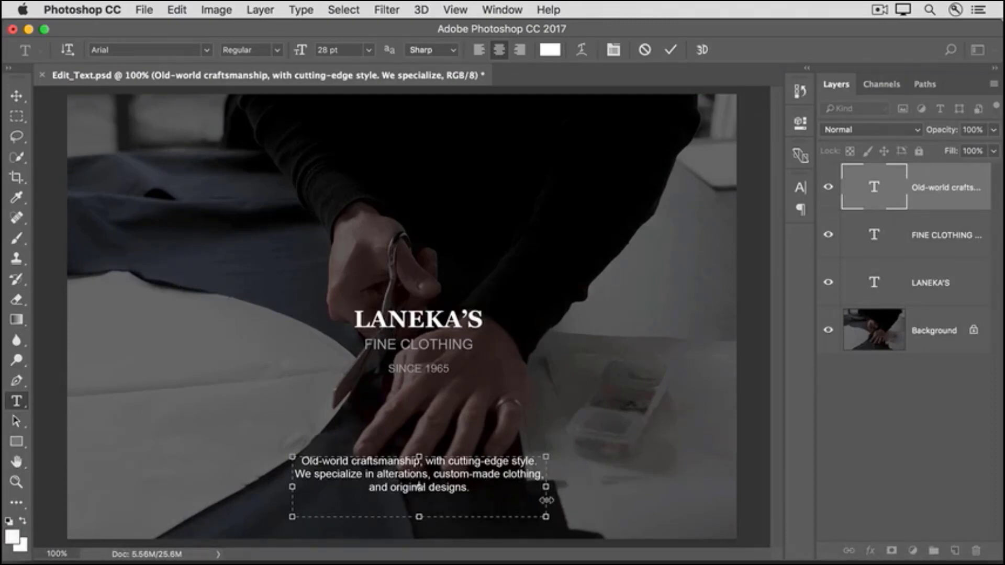
{"action": "left_click_drag", "start_coordinate": [546, 500], "coordinate": [624, 492]}
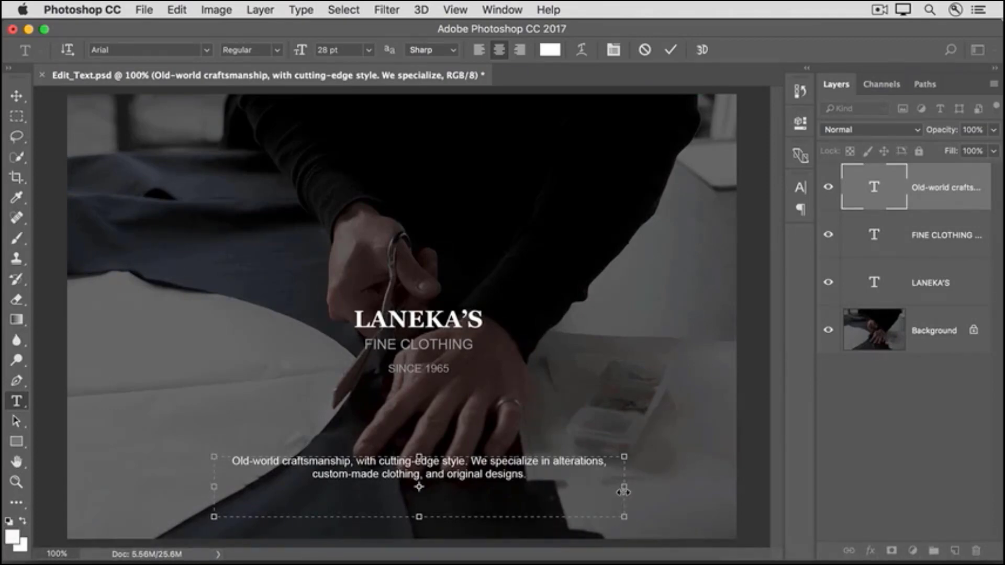
{"action": "left_click", "coordinate": [670, 50]}
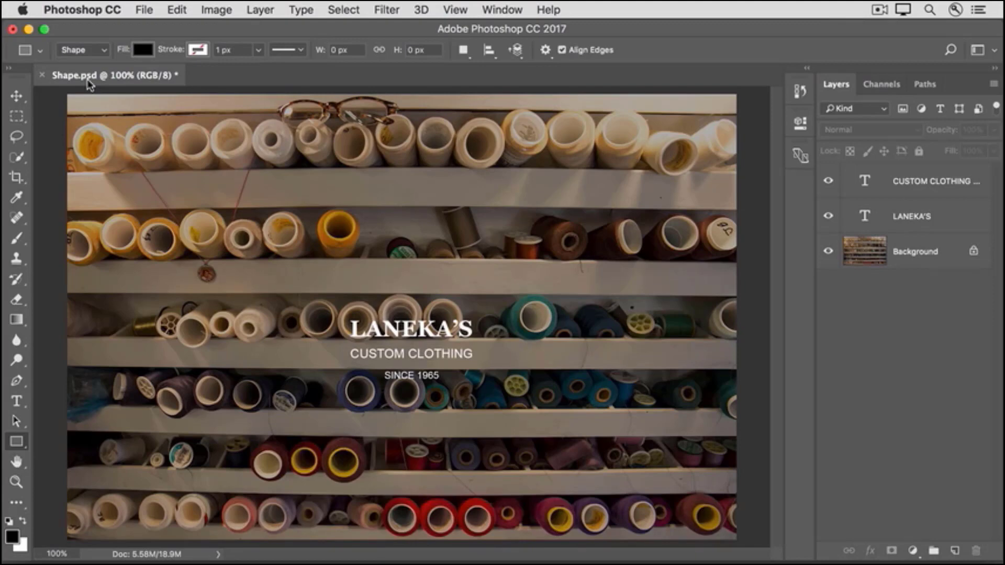
Step: Draw a black rounded rectangle of about 727 × 344 px behind the LANEKA'S text, directly above the Background layer
{"action": "left_click", "coordinate": [24, 445]}
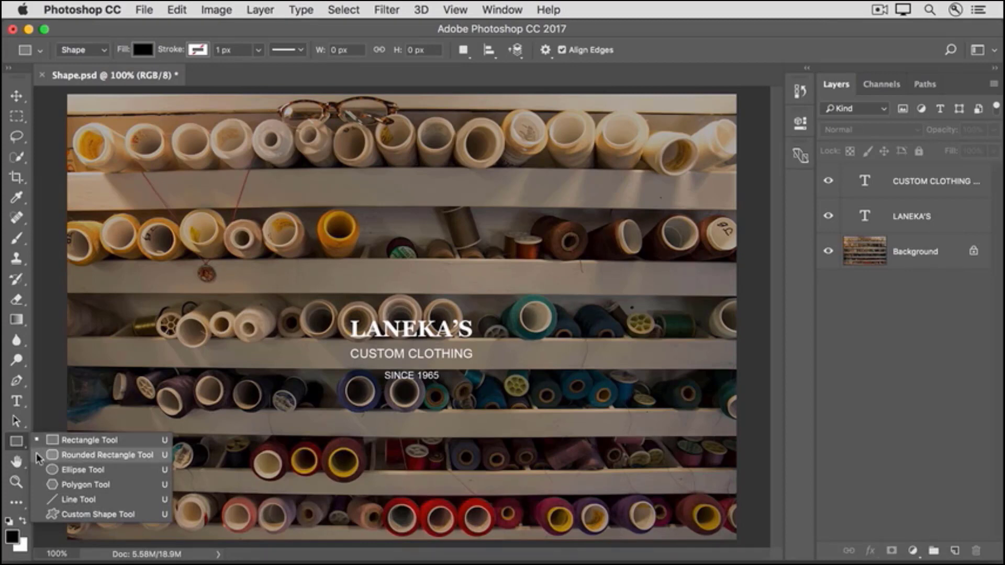
{"action": "left_click", "coordinate": [36, 453]}
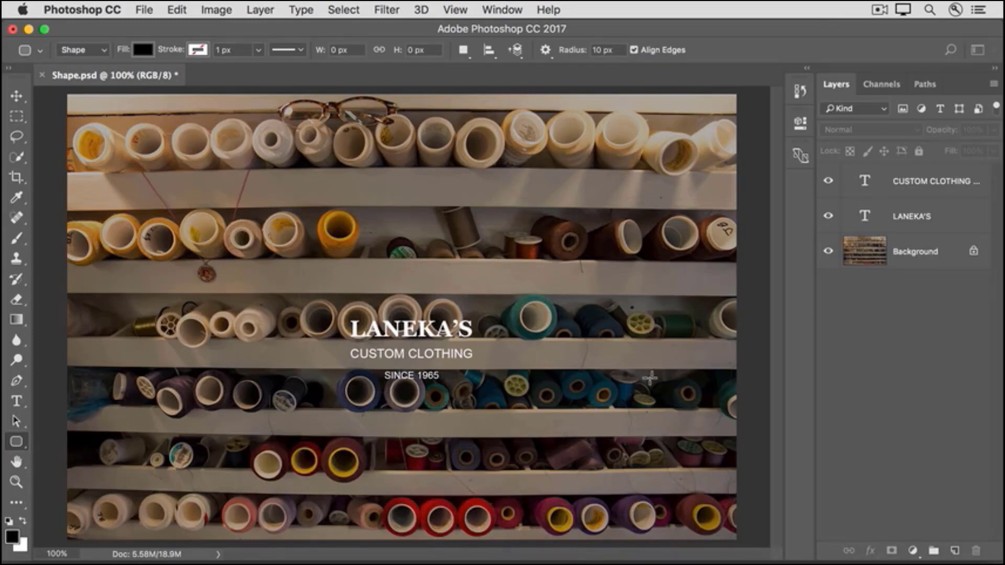
{"action": "left_click", "coordinate": [908, 266]}
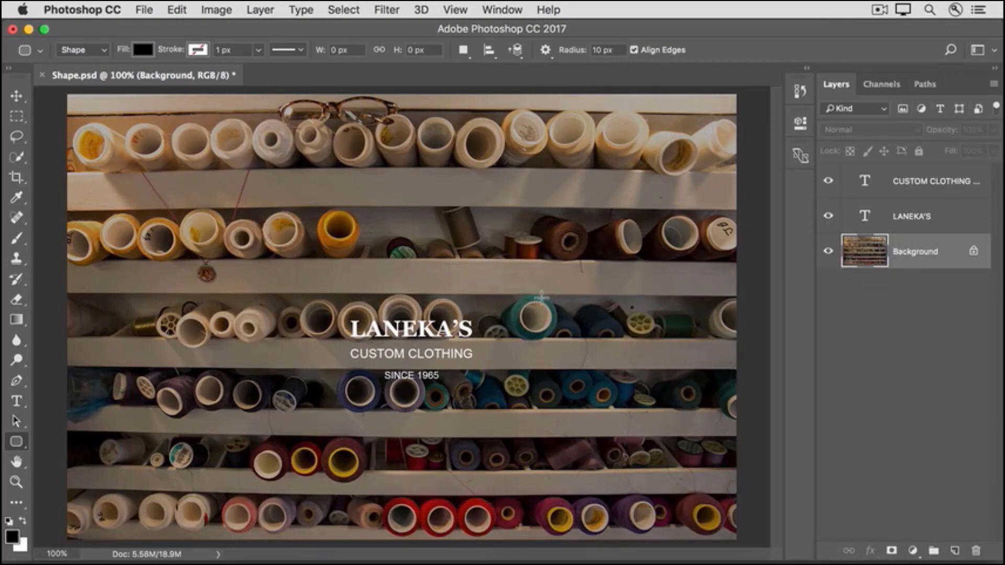
{"action": "left_click_drag", "start_coordinate": [547, 292], "coordinate": [262, 428]}
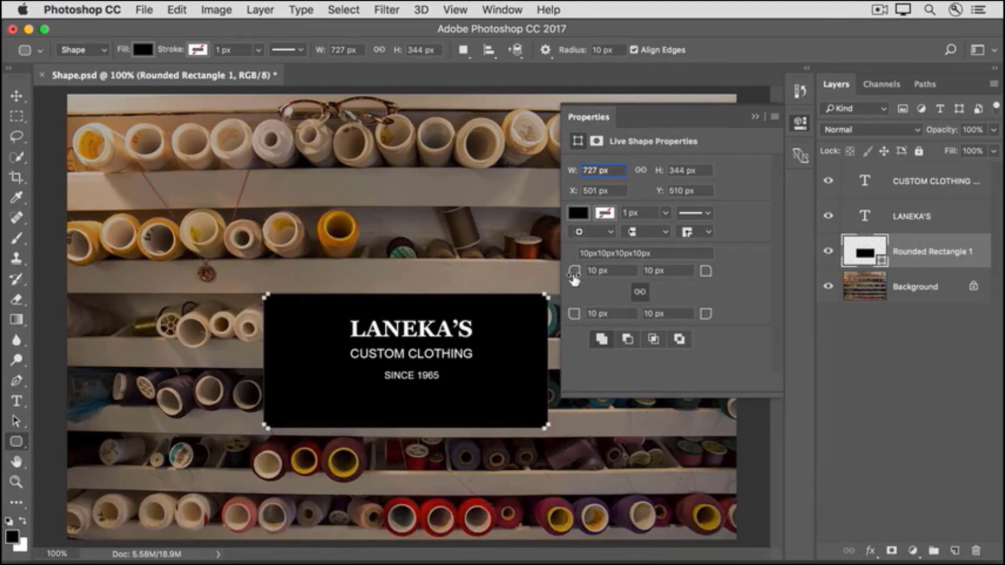
Step: Set all four corner radii of the rounded rectangle to 65 px and collapse its shape properties
{"action": "left_click_drag", "start_coordinate": [574, 275], "coordinate": [574, 274]}
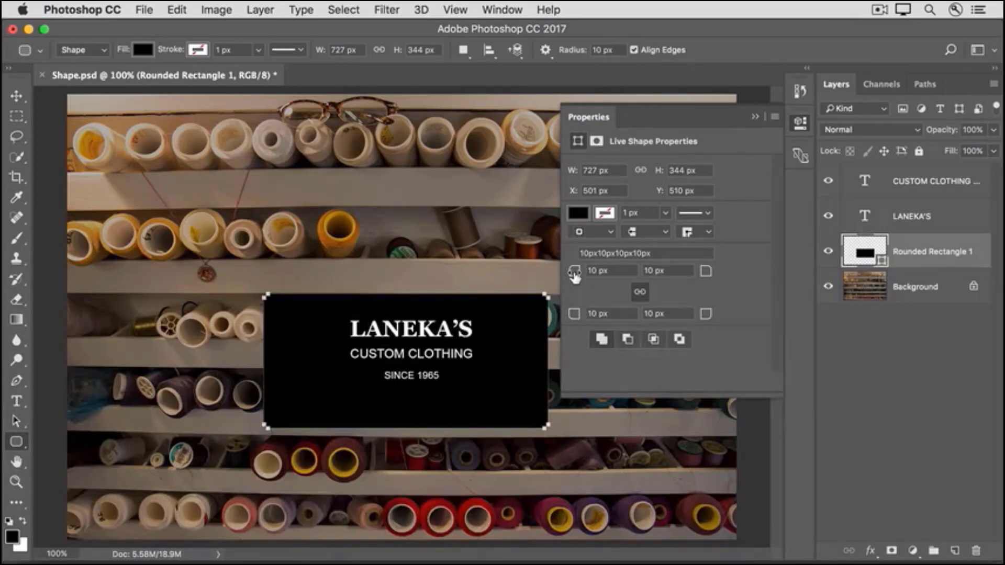
{"action": "left_click_drag", "start_coordinate": [574, 276], "coordinate": [578, 272]}
{"action": "left_click_drag", "start_coordinate": [584, 272], "coordinate": [618, 275]}
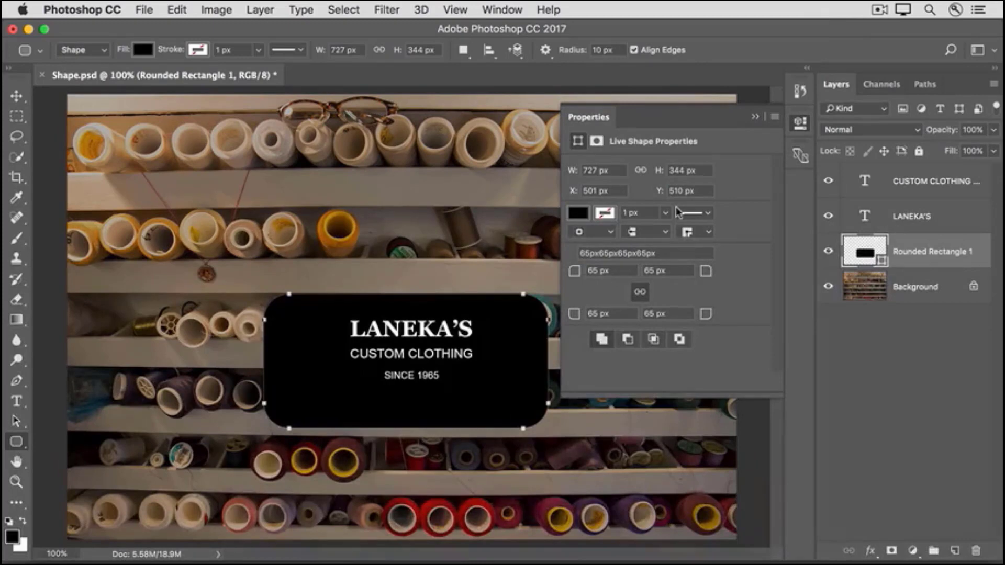
{"action": "left_click", "coordinate": [752, 119]}
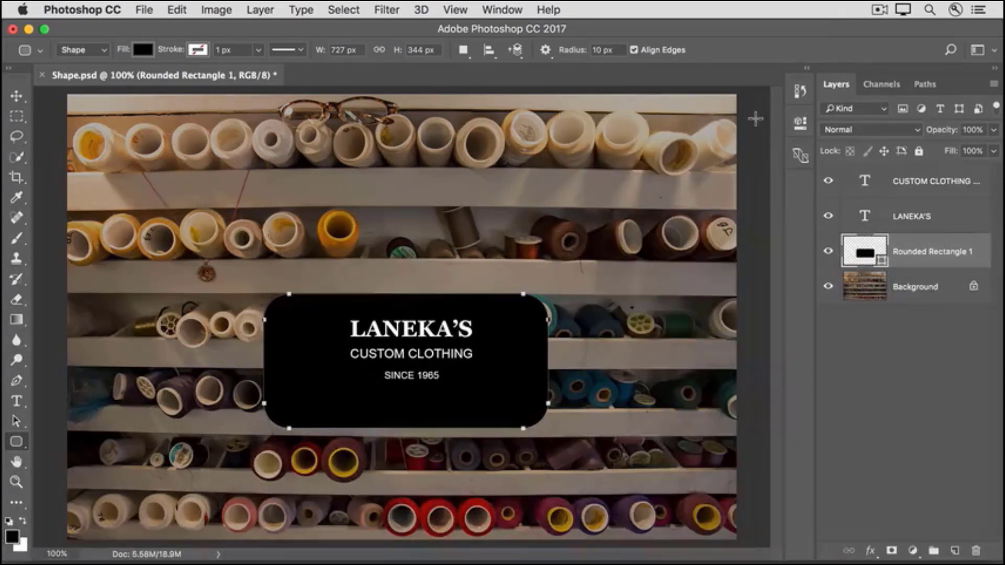
Step: Free-transform the rounded rectangle to about 813 × 346 px, scaling it from its centre and pulling its lower edge up
{"action": "left_click", "coordinate": [928, 283]}
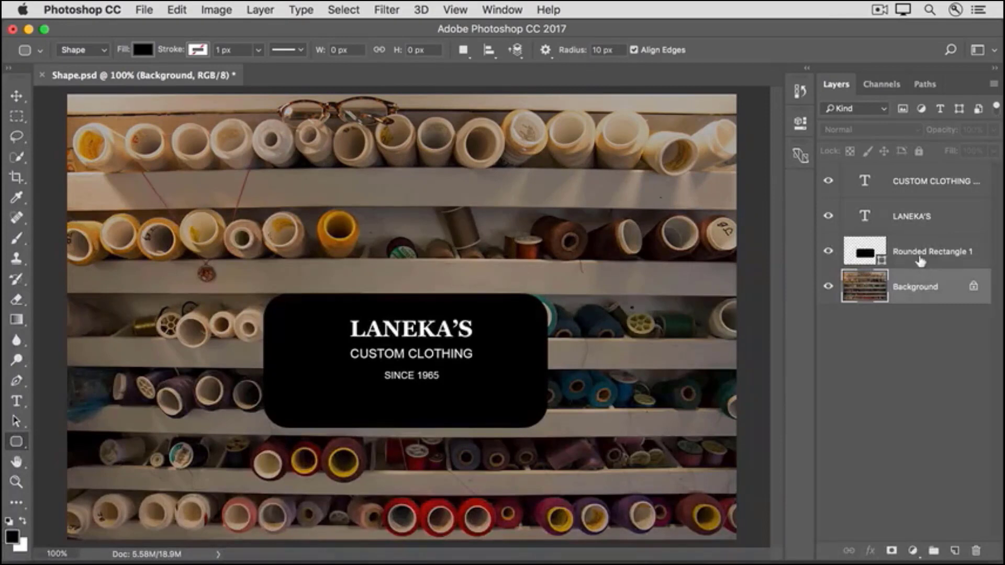
{"action": "left_click", "coordinate": [920, 260]}
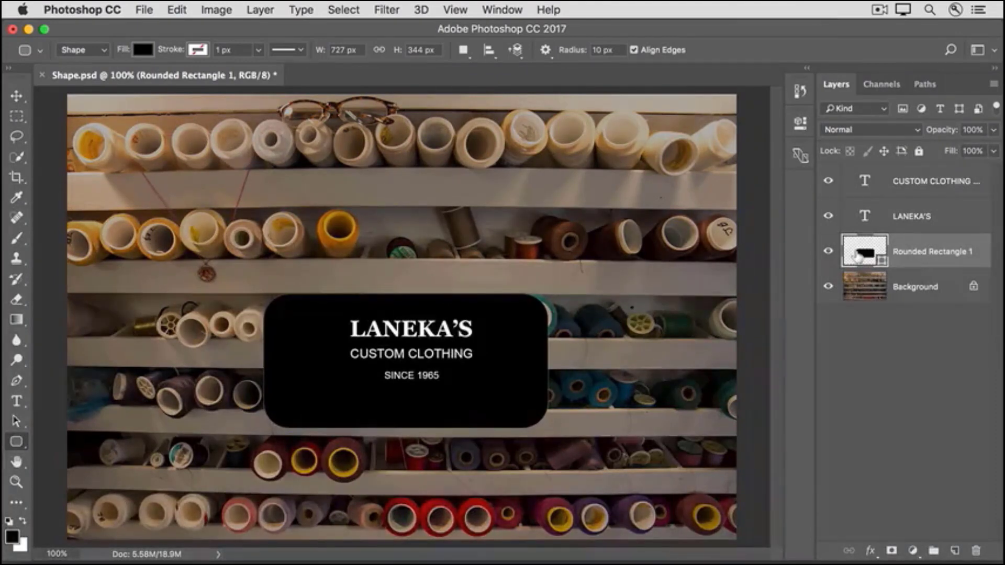
{"action": "left_click", "coordinate": [177, 11]}
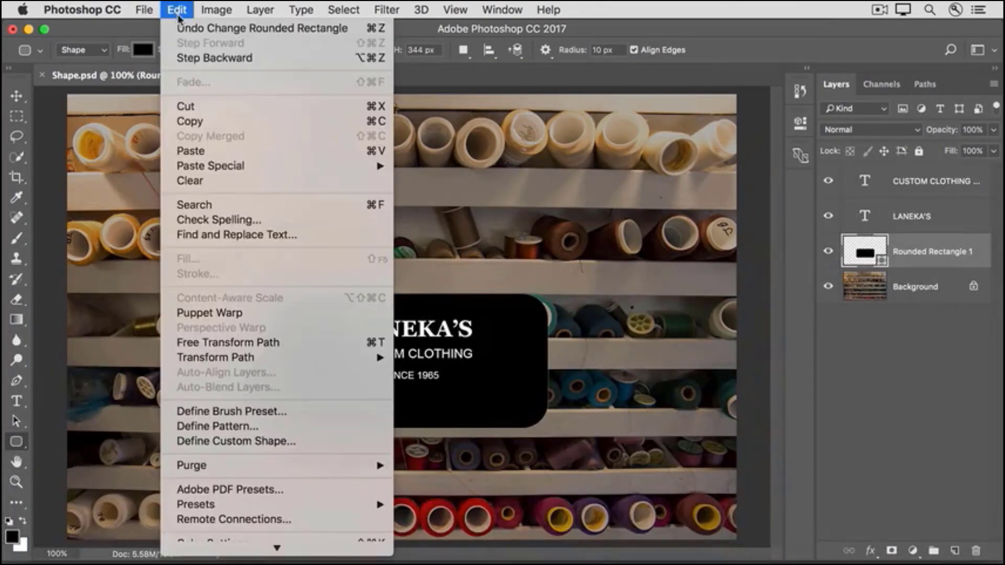
{"action": "left_click", "coordinate": [262, 346]}
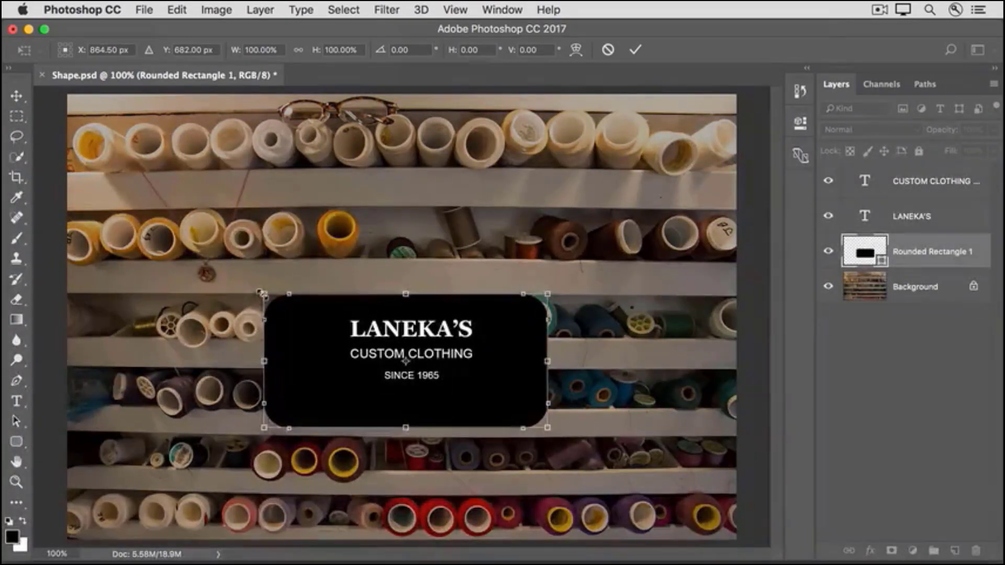
{"action": "left_click_drag", "start_coordinate": [264, 294], "coordinate": [247, 286]}
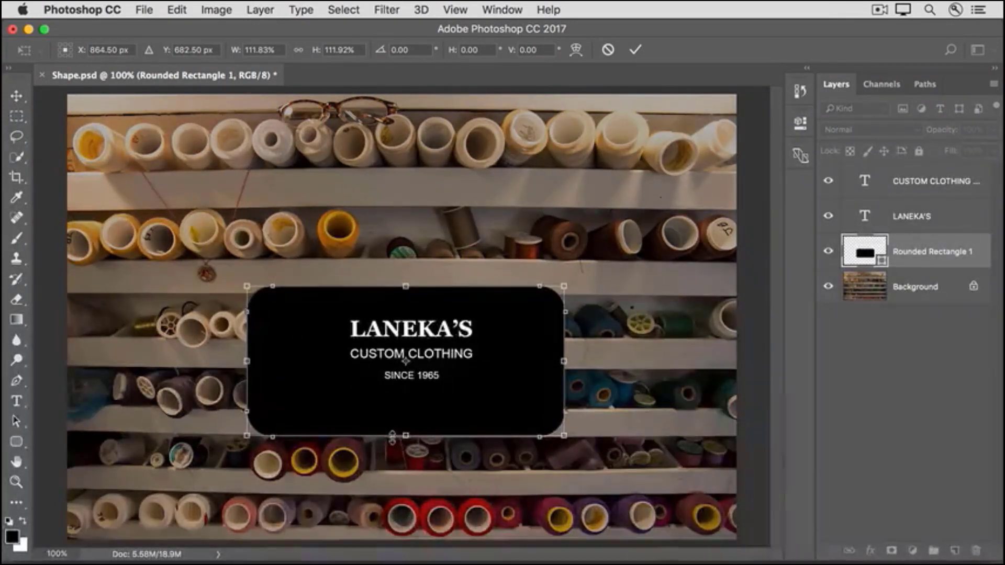
{"action": "left_click_drag", "start_coordinate": [392, 437], "coordinate": [392, 422]}
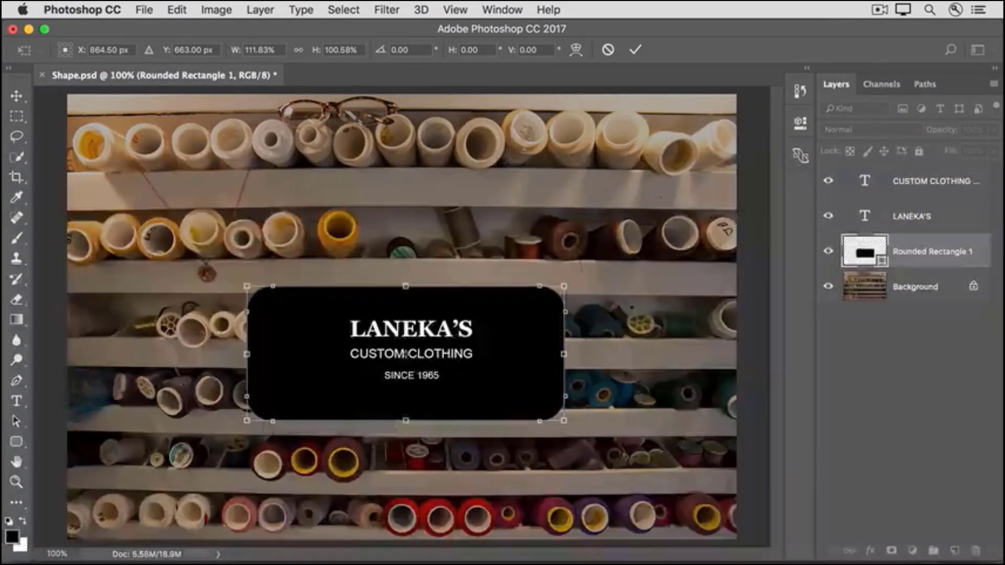
{"action": "left_click", "coordinate": [635, 50]}
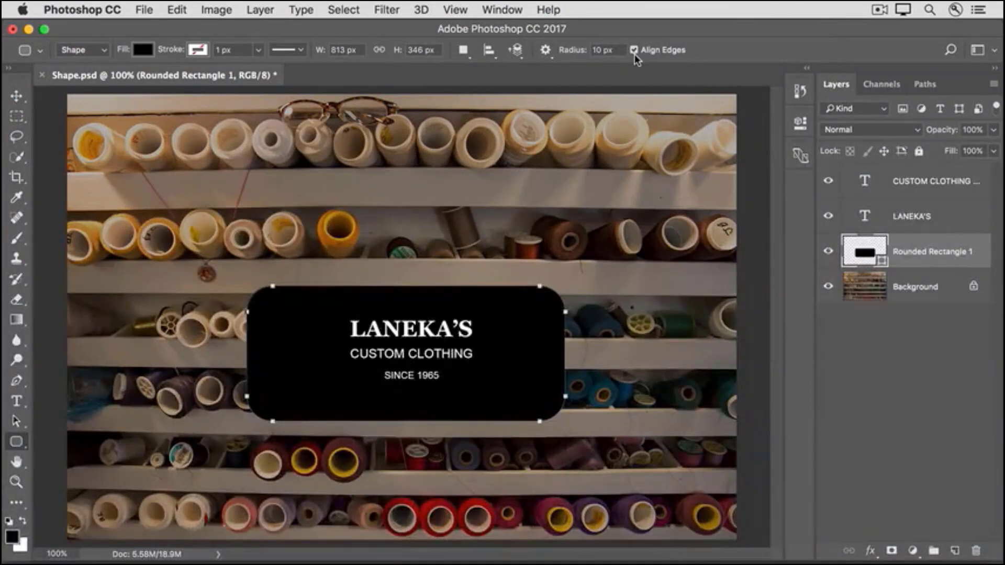
Step: Move the rounded rectangle slightly to the right to centre it behind the text
{"action": "left_click", "coordinate": [916, 293]}
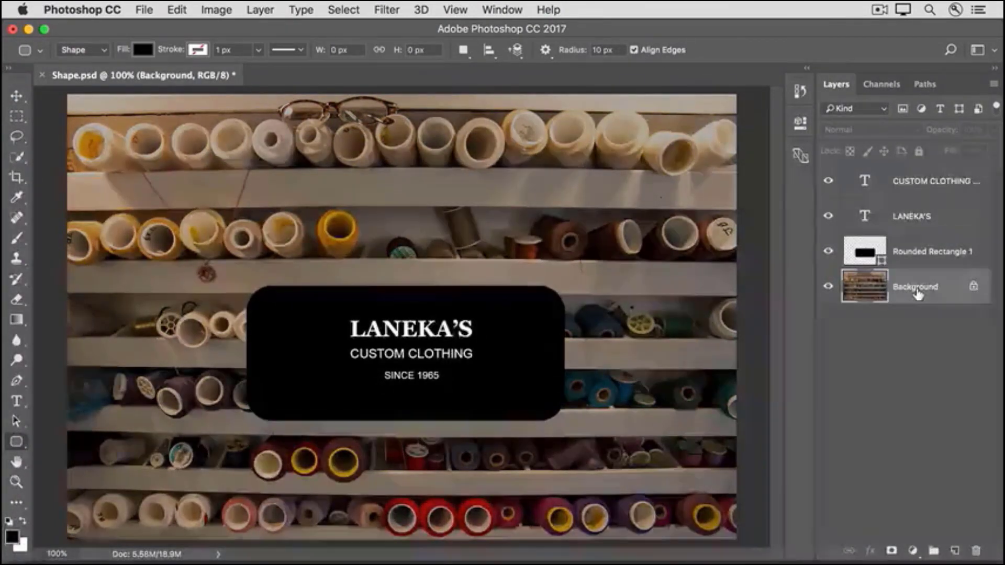
{"action": "left_click", "coordinate": [916, 261]}
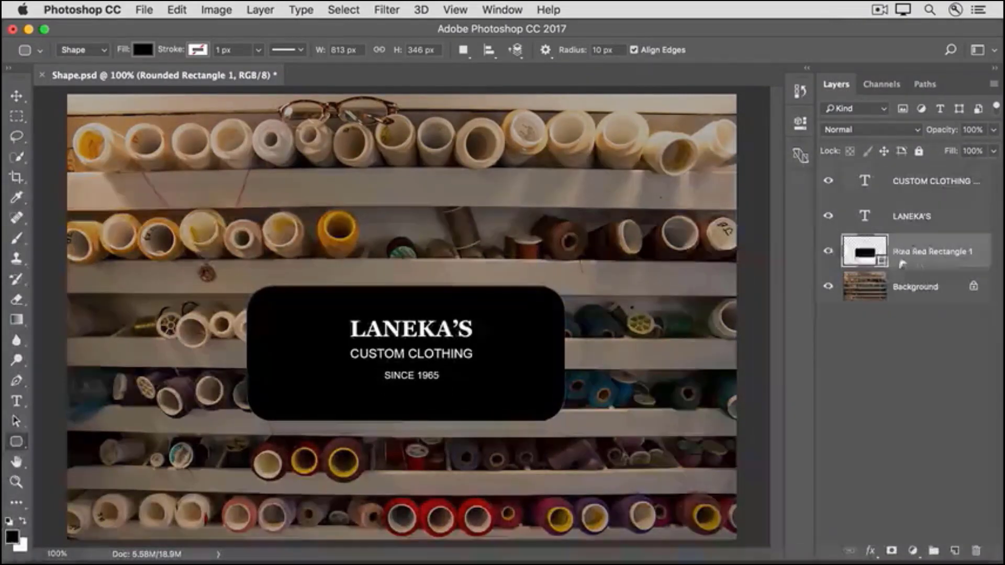
{"action": "left_click", "coordinate": [17, 98]}
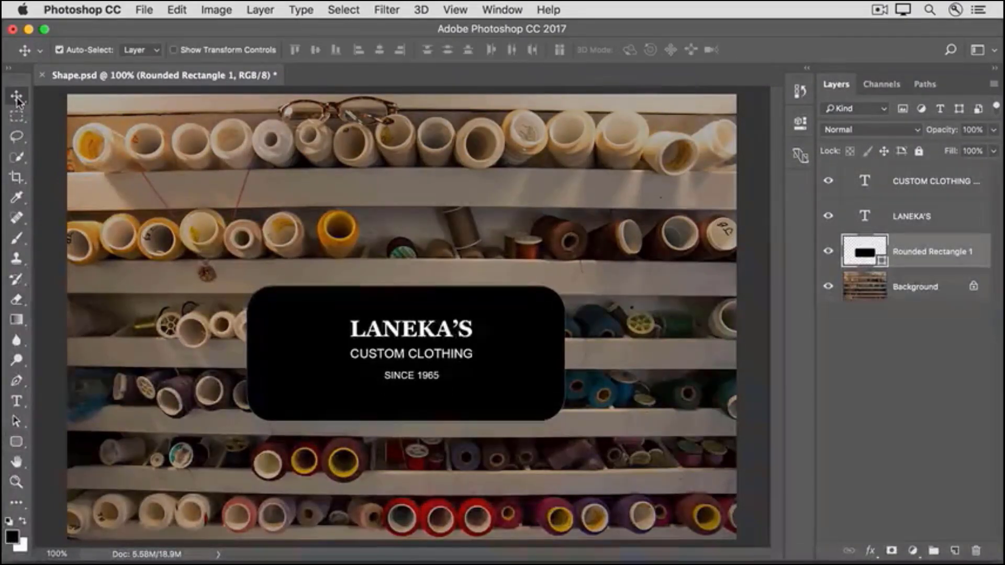
{"action": "left_click_drag", "start_coordinate": [252, 328], "coordinate": [270, 337]}
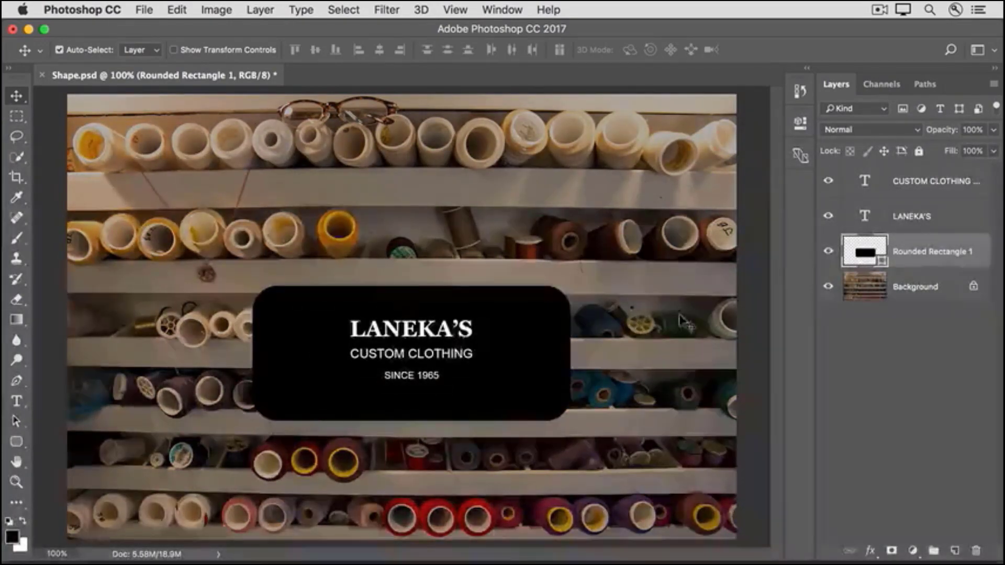
Step: Recolour the rounded rectangle with dark blue #000d1b sampled from the thread shelves and lower its layer opacity to 64%
{"action": "double_click", "coordinate": [866, 256]}
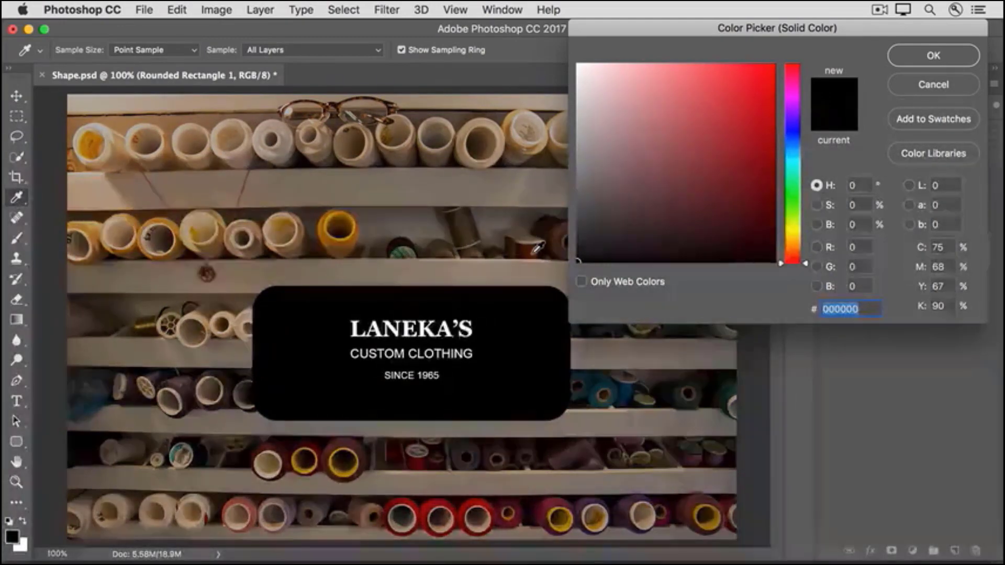
{"action": "left_click", "coordinate": [535, 251]}
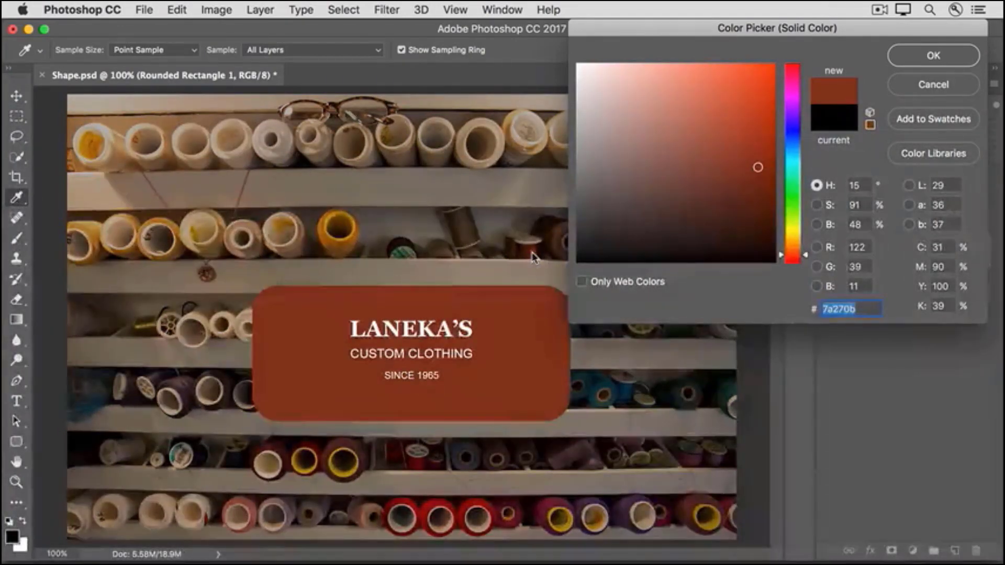
{"action": "left_click", "coordinate": [357, 233]}
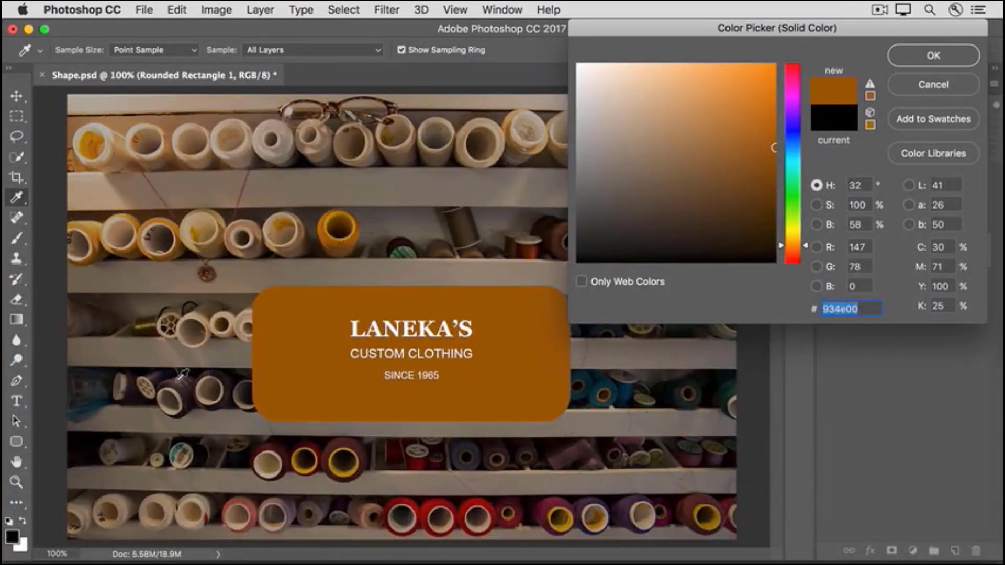
{"action": "left_click", "coordinate": [177, 388]}
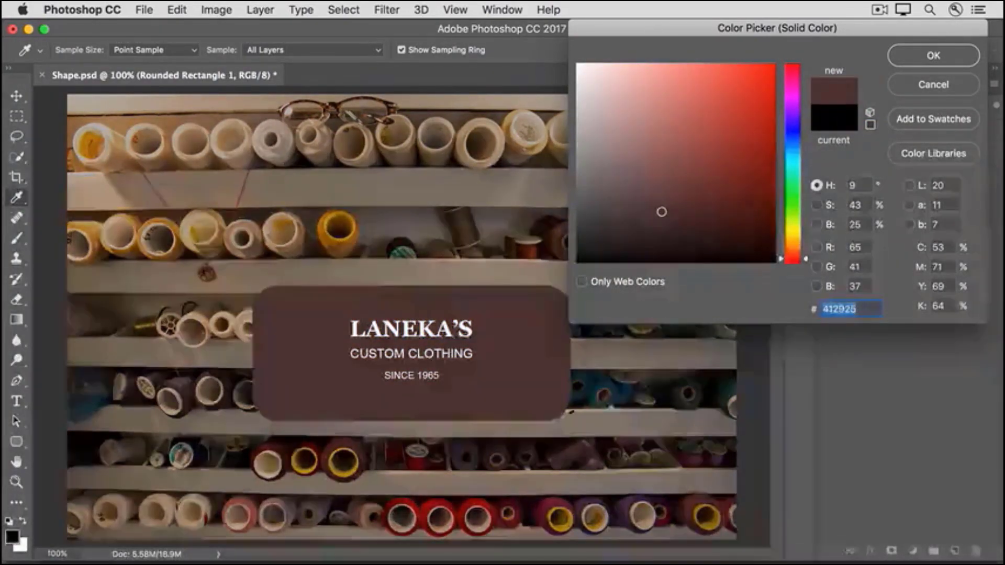
{"action": "left_click", "coordinate": [628, 381]}
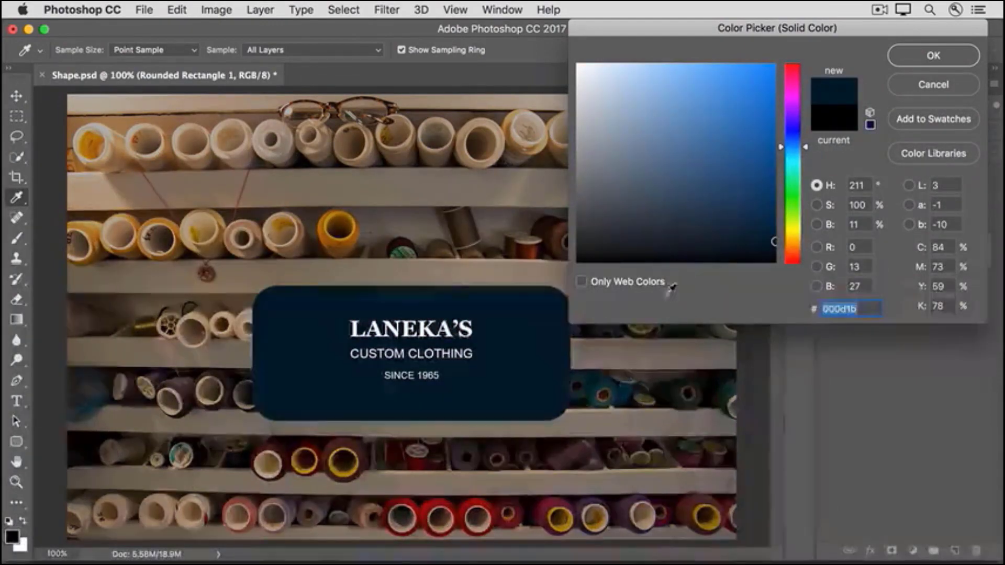
{"action": "left_click", "coordinate": [898, 52]}
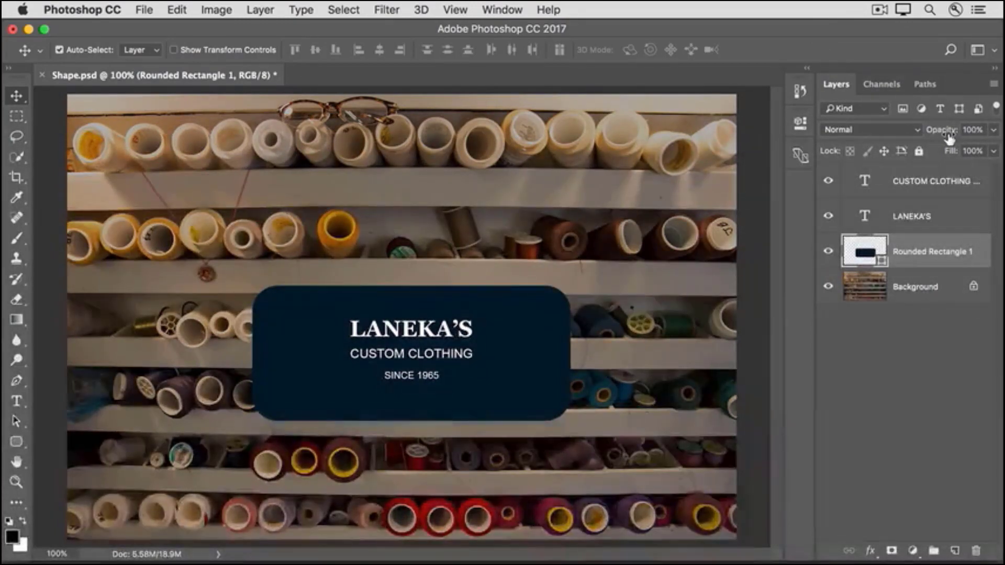
{"action": "left_click_drag", "start_coordinate": [948, 137], "coordinate": [918, 133]}
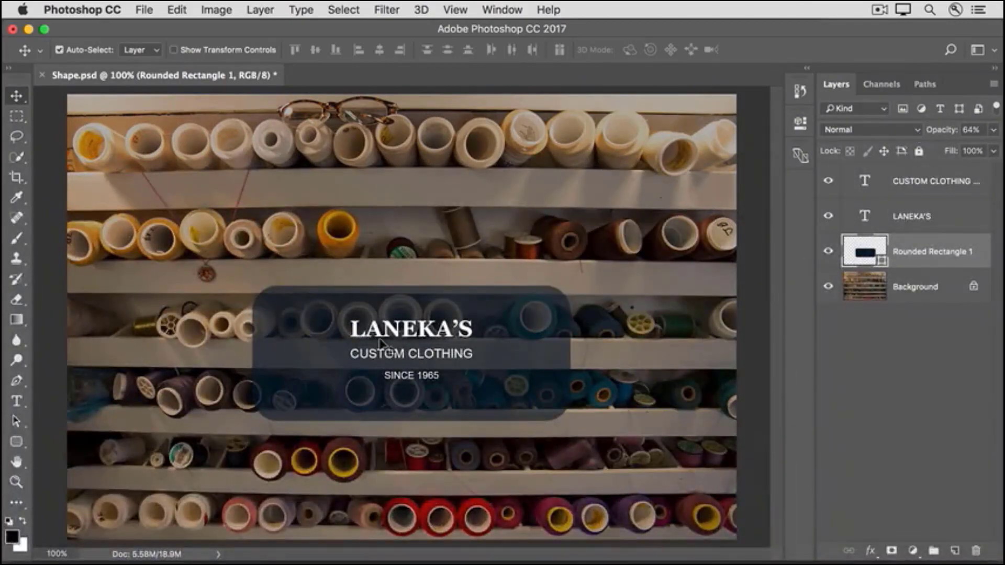
Step: Activate the Custom Shape tool and replace the current shape presets with the complete All set
{"action": "left_click", "coordinate": [21, 445]}
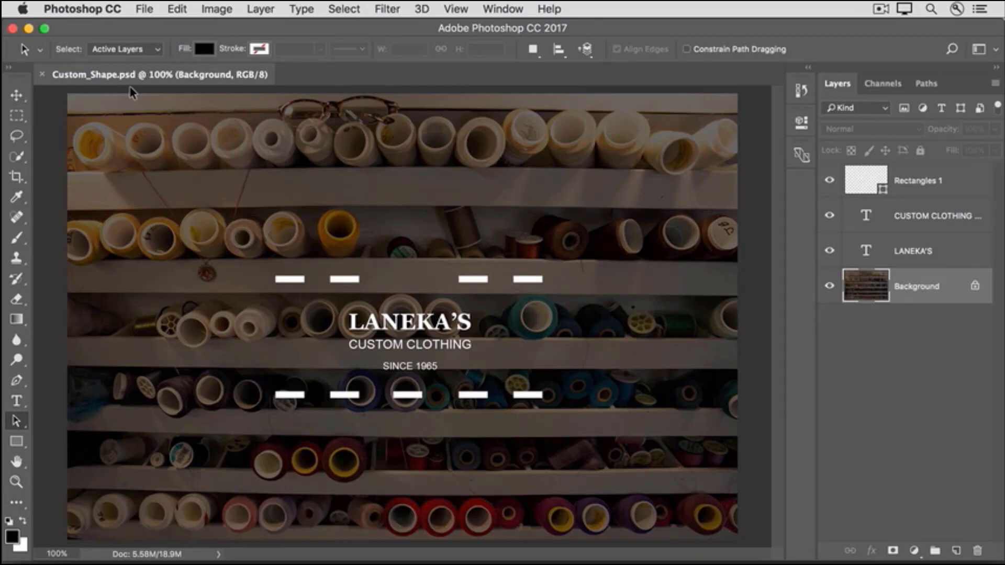
{"action": "key", "text": "u"}
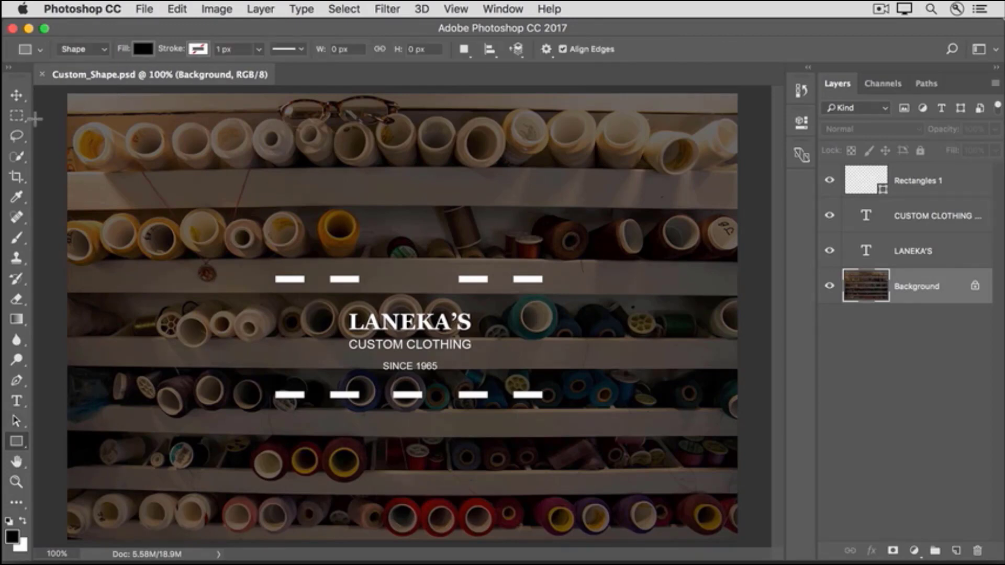
{"action": "left_click", "coordinate": [19, 447]}
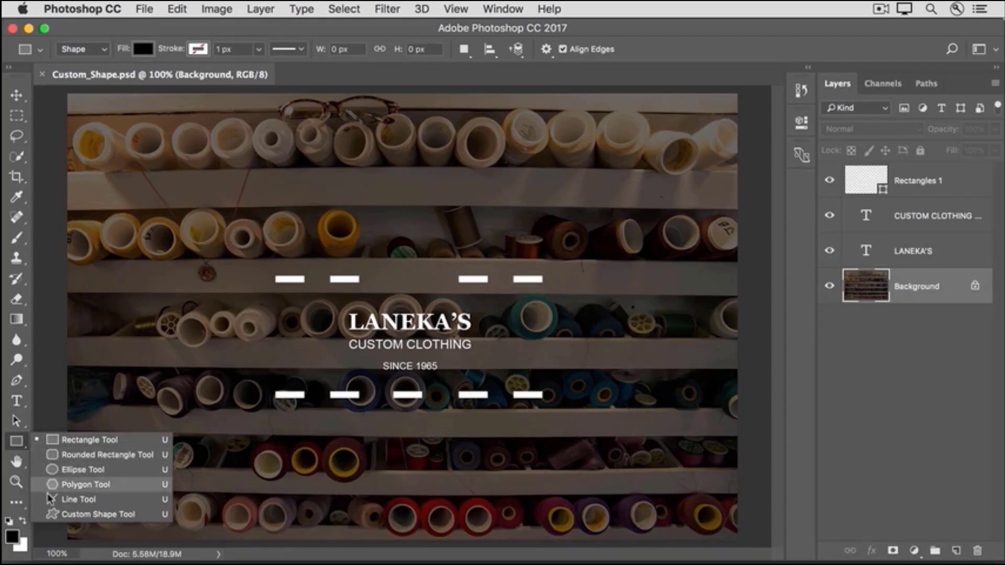
{"action": "left_click", "coordinate": [62, 514]}
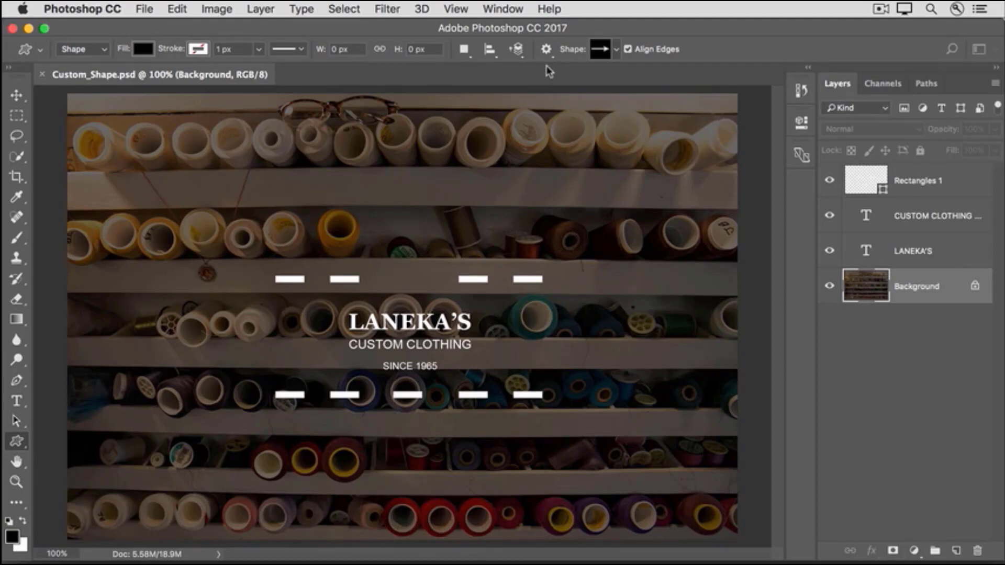
{"action": "left_click", "coordinate": [604, 52]}
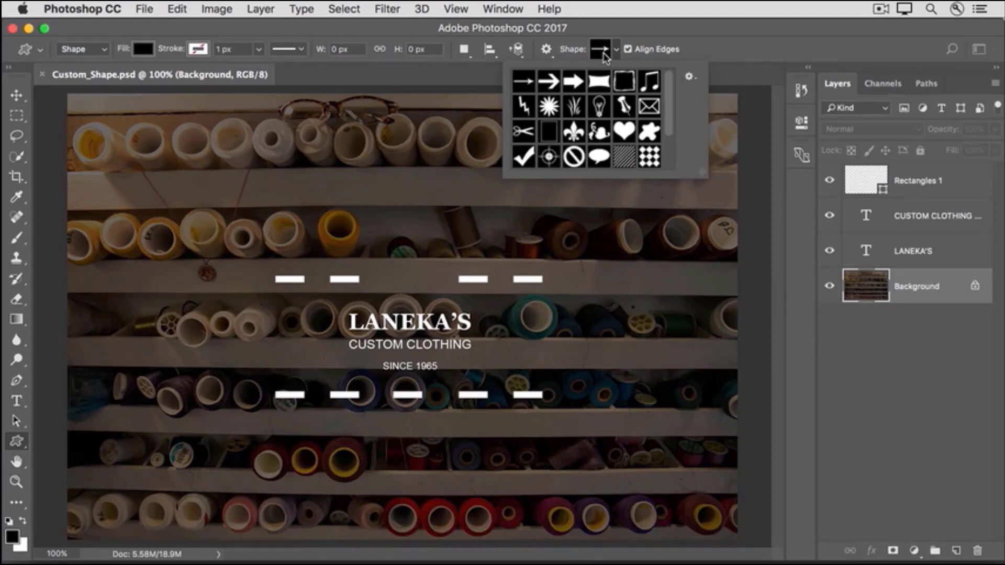
{"action": "left_click", "coordinate": [688, 77]}
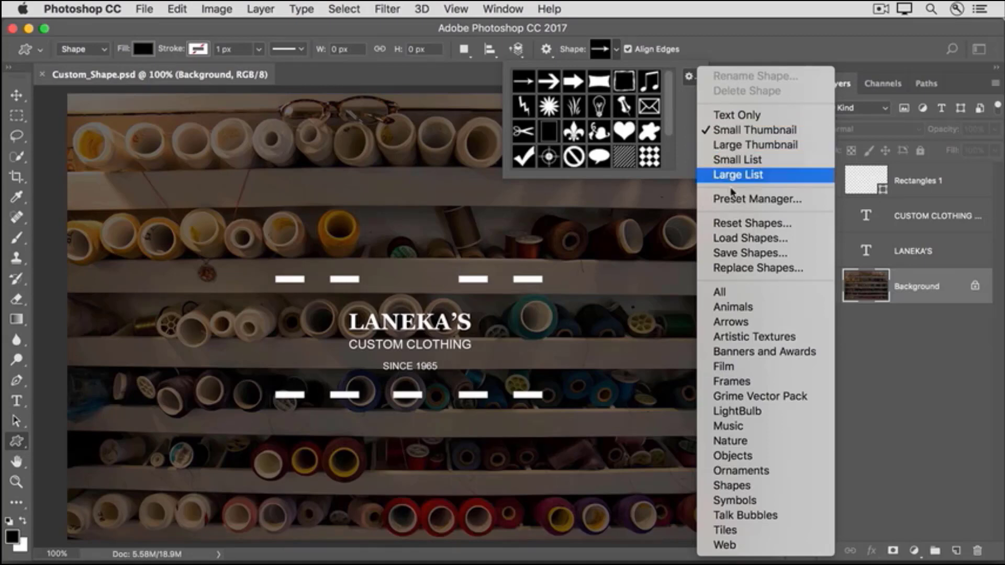
{"action": "left_click", "coordinate": [707, 293]}
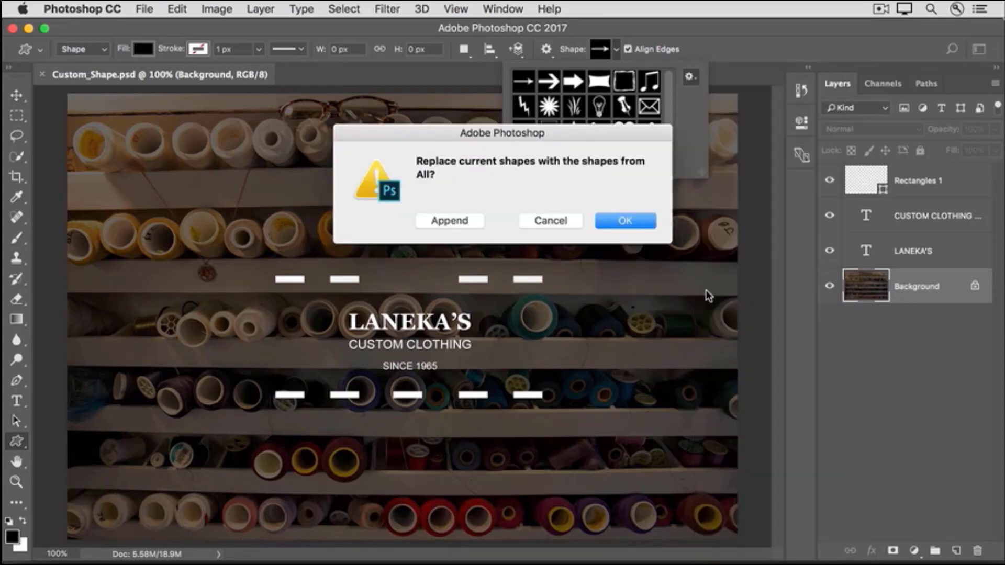
{"action": "left_click", "coordinate": [623, 221]}
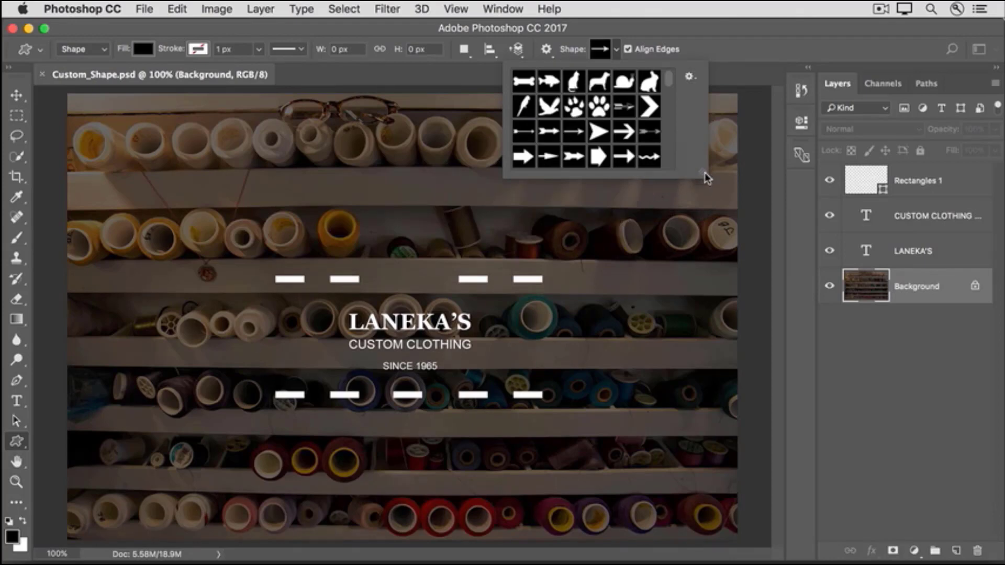
Step: Enlarge the shape picker, choose the open horizontal scissors and draw them about 372 × 161 px above the text
{"action": "left_click_drag", "start_coordinate": [701, 172], "coordinate": [967, 550]}
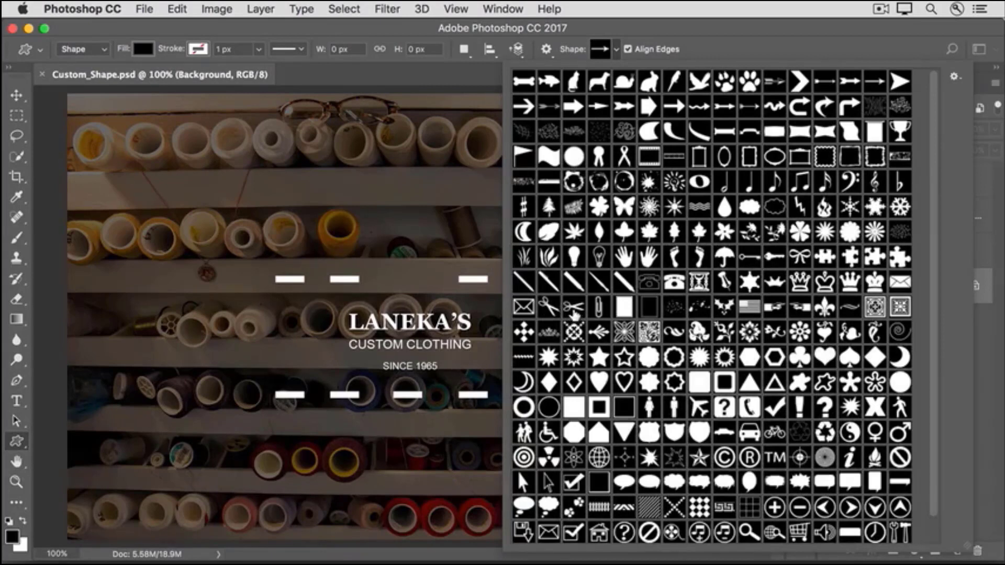
{"action": "left_click", "coordinate": [574, 313]}
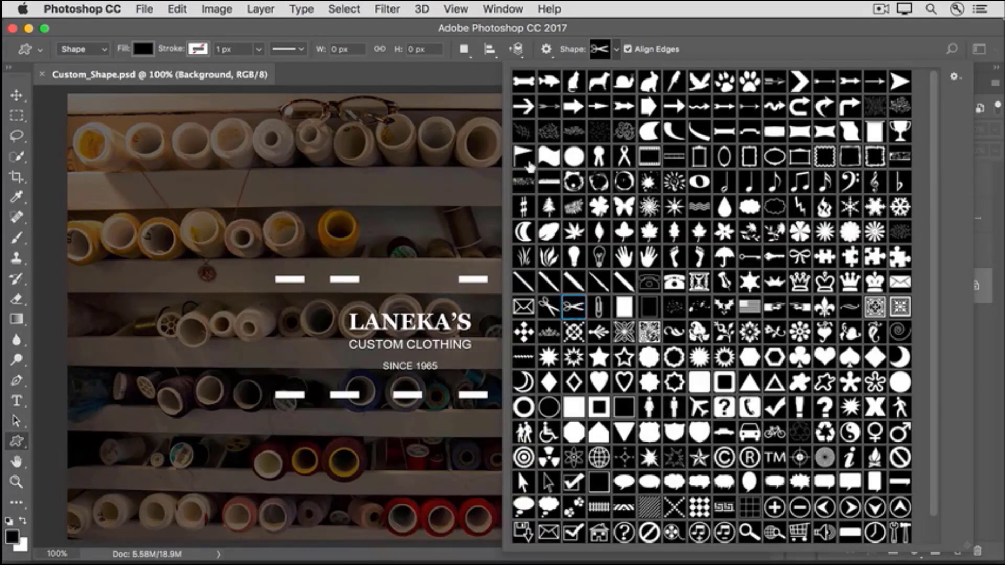
{"action": "left_click", "coordinate": [445, 76]}
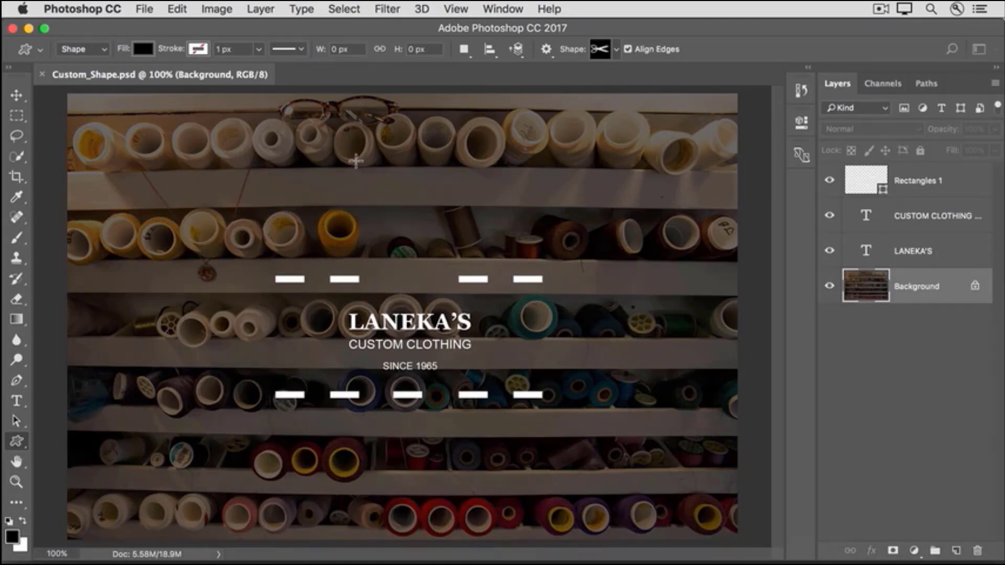
{"action": "left_click_drag", "start_coordinate": [356, 162], "coordinate": [501, 248]}
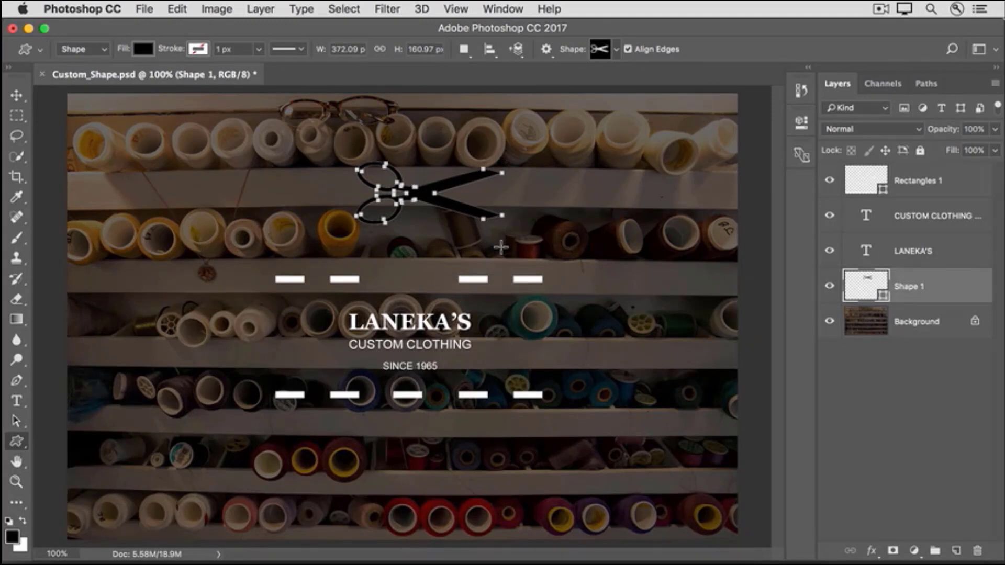
Step: Recolour the scissors shape with near-white #fef9f9
{"action": "double_click", "coordinate": [866, 290]}
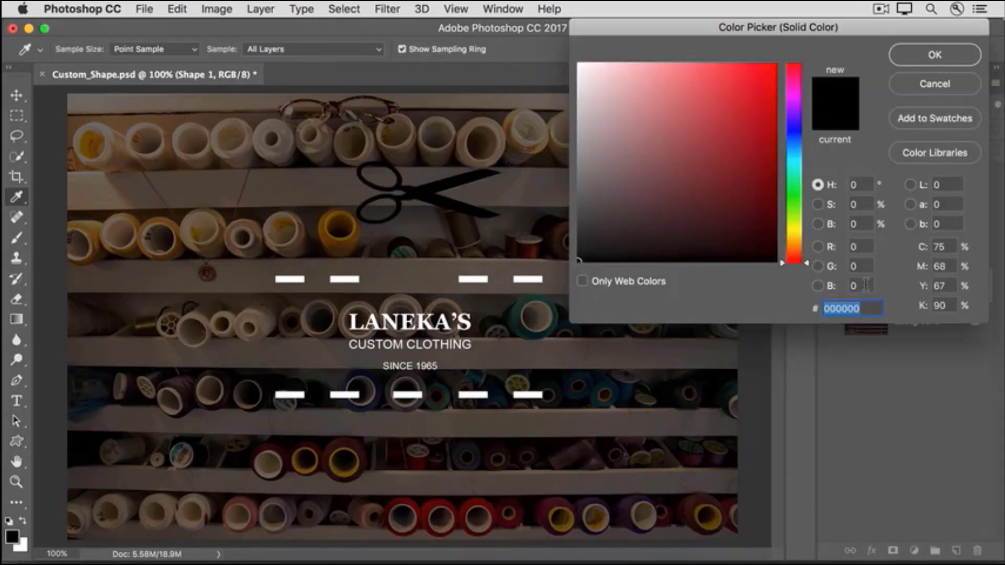
{"action": "left_click", "coordinate": [581, 64]}
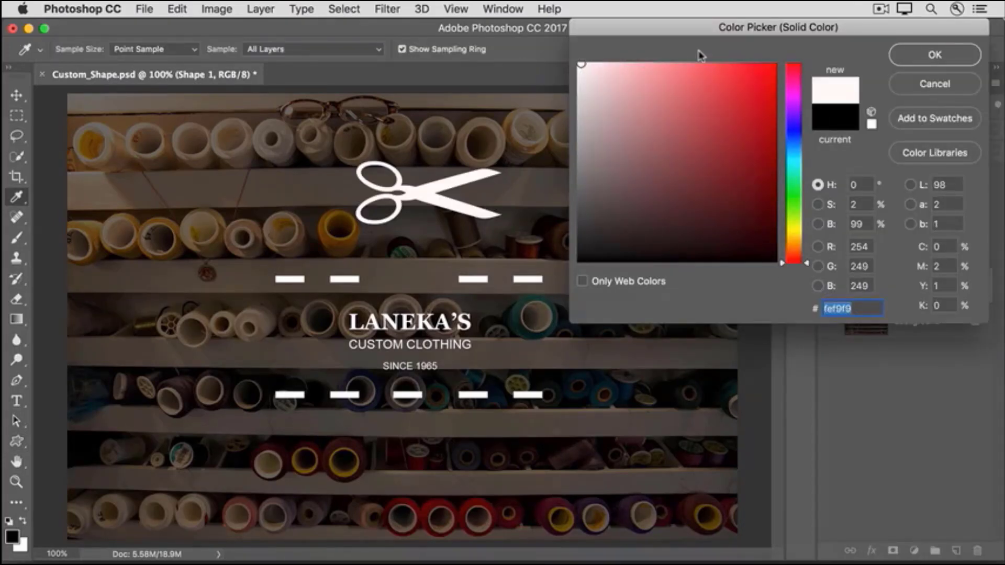
{"action": "left_click", "coordinate": [910, 53]}
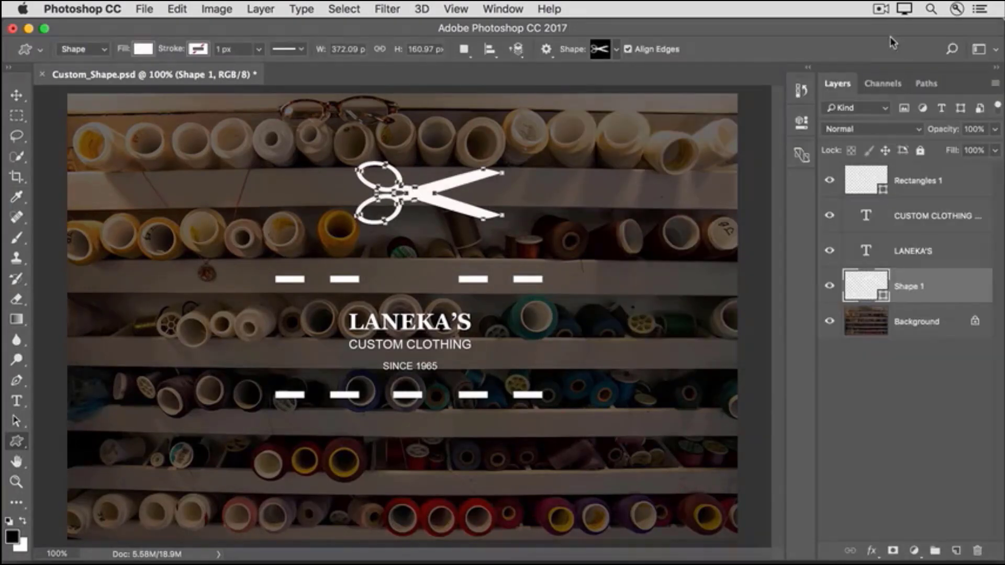
Step: Free-transform the scissors to about 46.5%, move them into the gap in the upper dashed line, and select the Background layer
{"action": "left_click", "coordinate": [182, 10]}
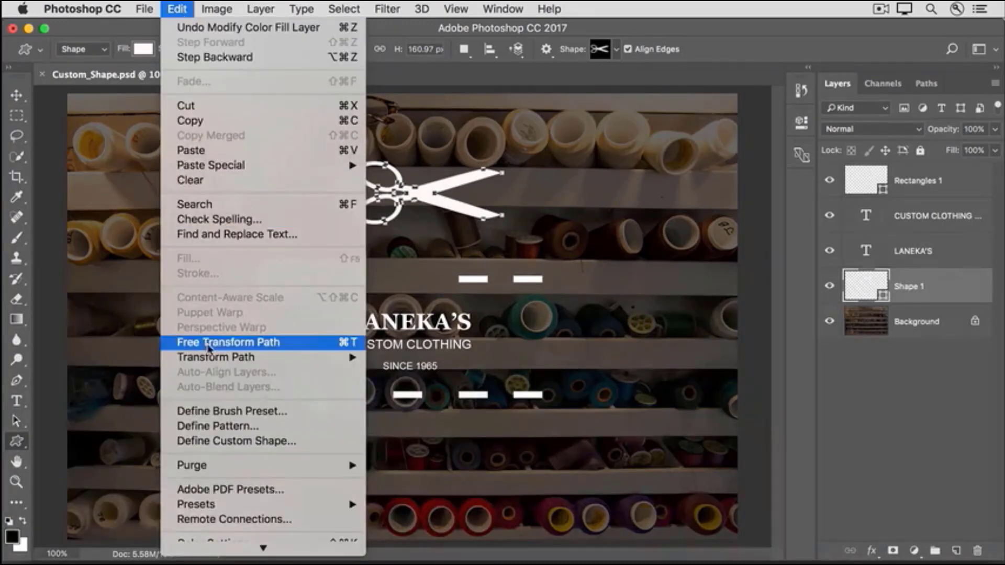
{"action": "left_click", "coordinate": [317, 348]}
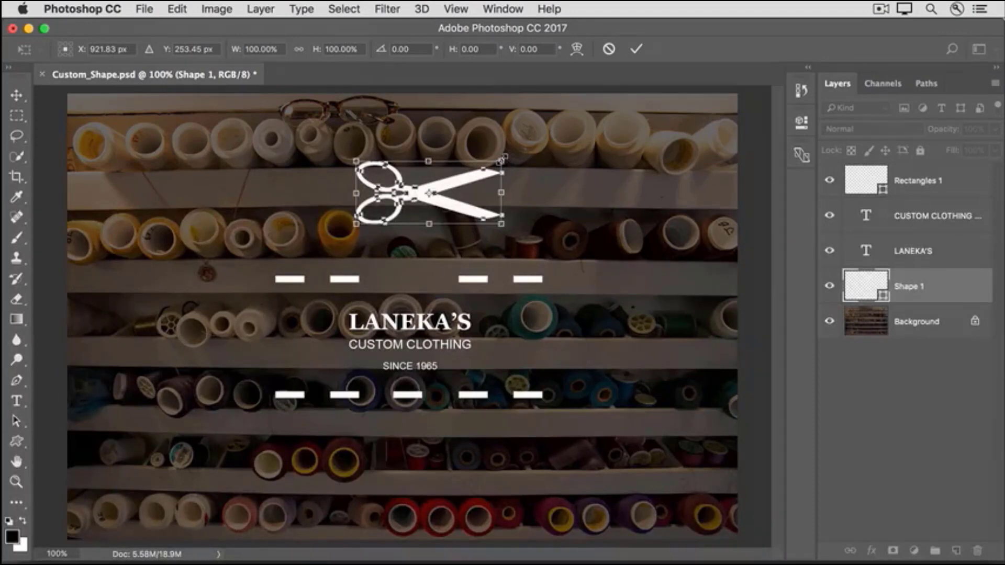
{"action": "left_click_drag", "start_coordinate": [502, 157], "coordinate": [424, 195]}
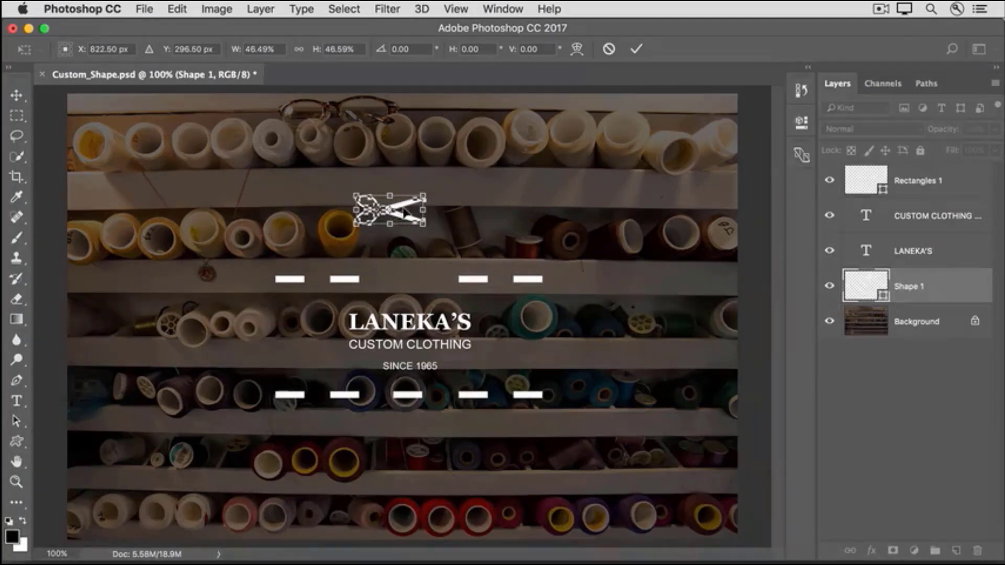
{"action": "left_click_drag", "start_coordinate": [404, 212], "coordinate": [420, 278]}
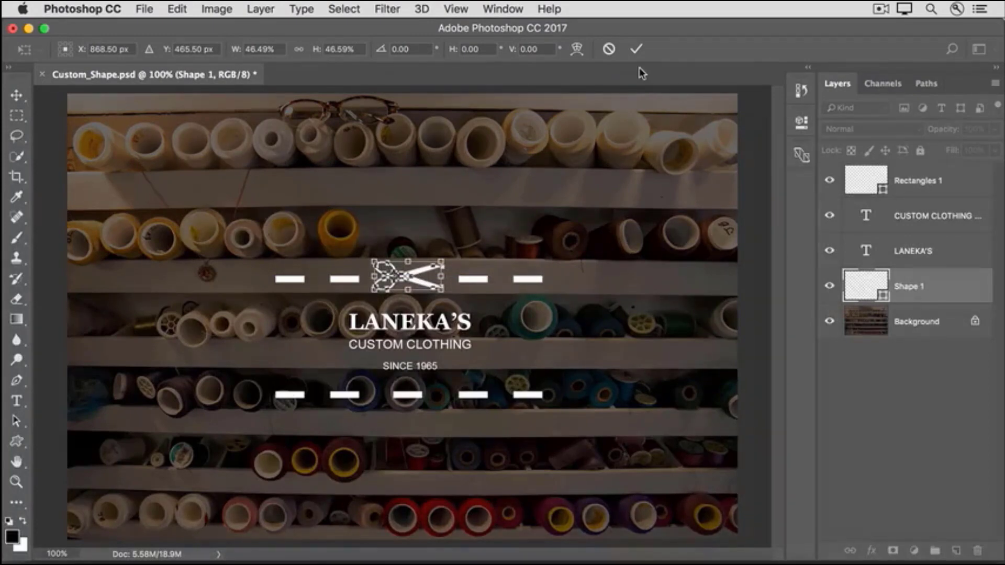
{"action": "left_click", "coordinate": [636, 50]}
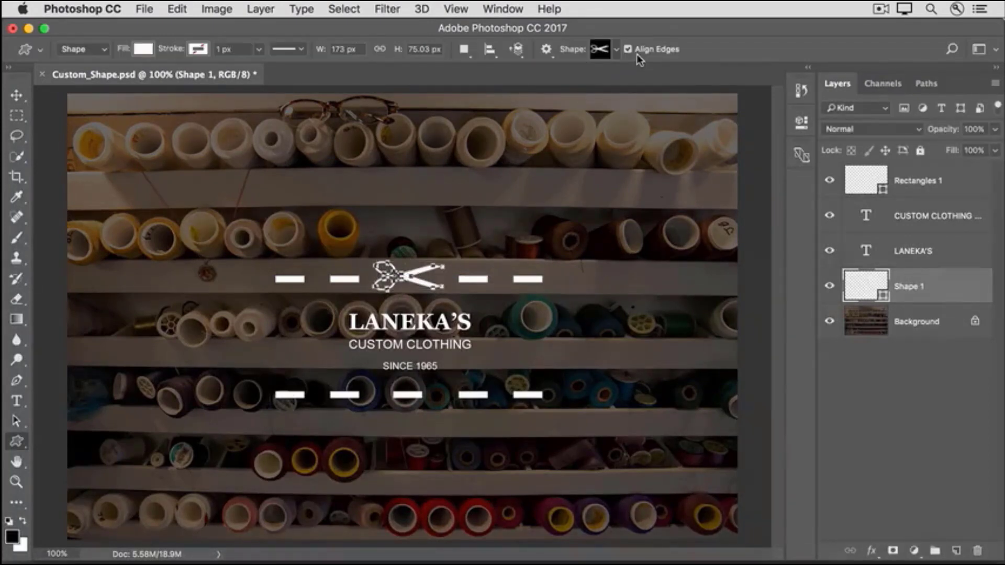
{"action": "left_click", "coordinate": [928, 333]}
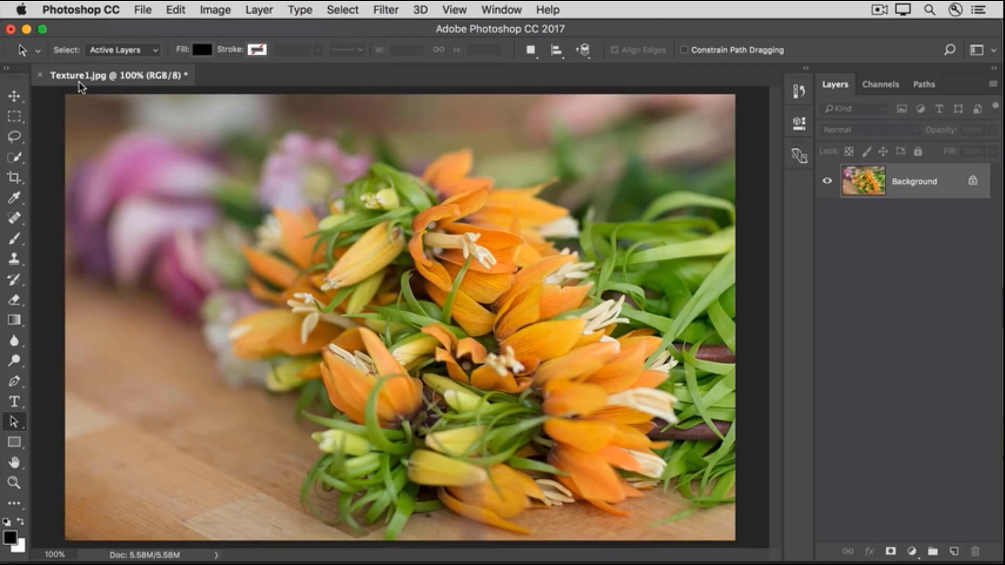
Step: Place Texture2.jpg as an embedded image over the flower photo in Texture1.jpg at 100% scale
{"action": "left_click", "coordinate": [141, 10]}
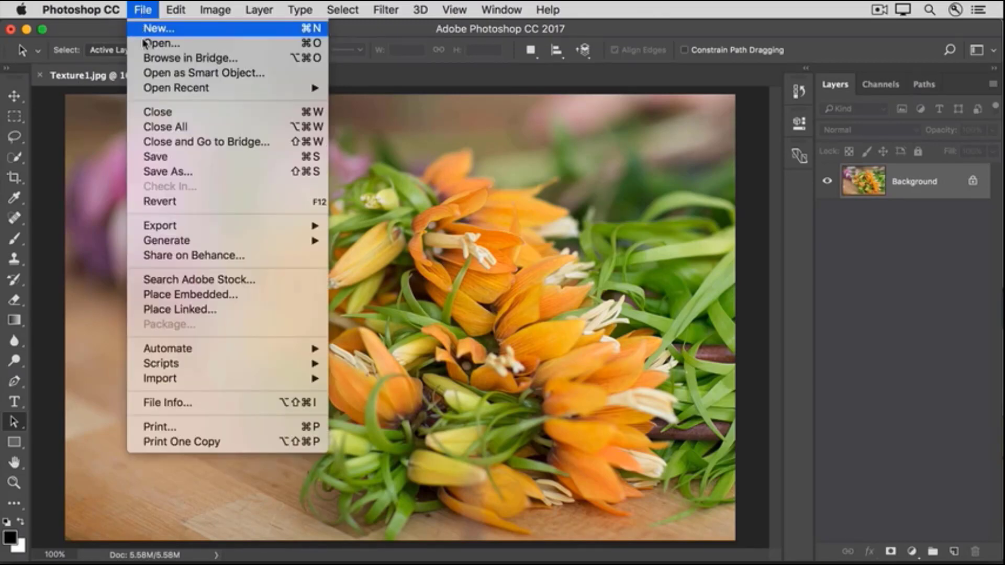
{"action": "left_click", "coordinate": [137, 297]}
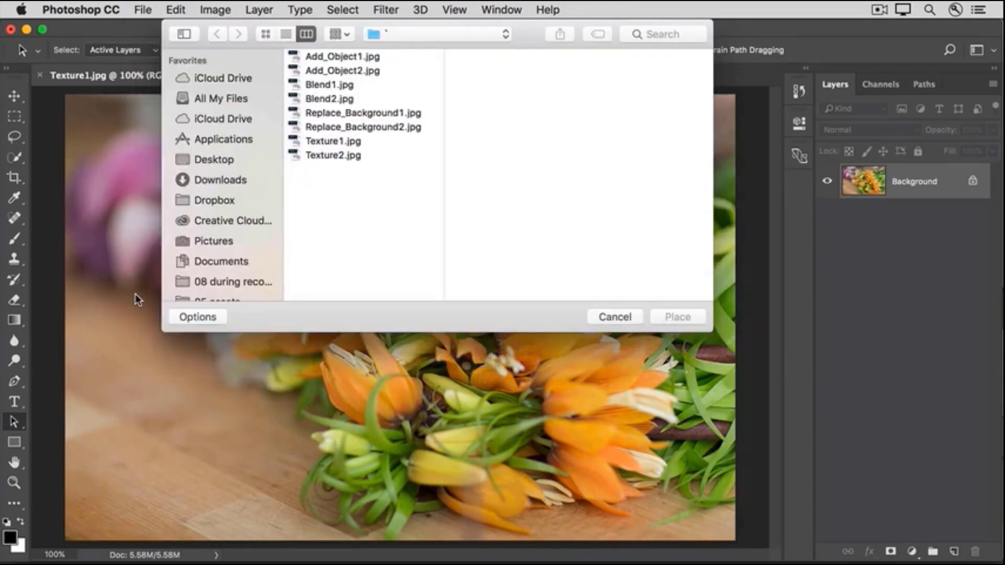
{"action": "left_click", "coordinate": [348, 156]}
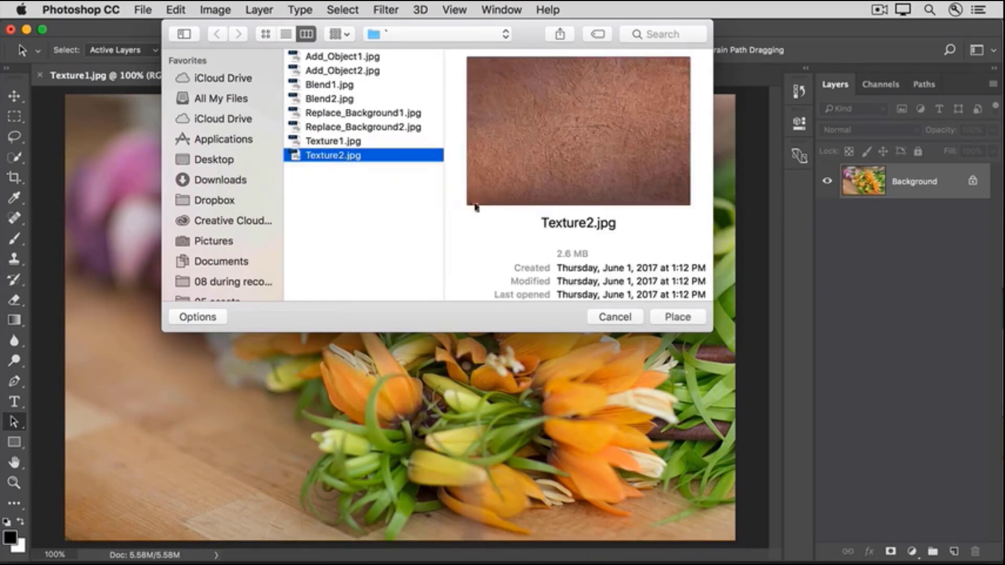
{"action": "left_click", "coordinate": [662, 317]}
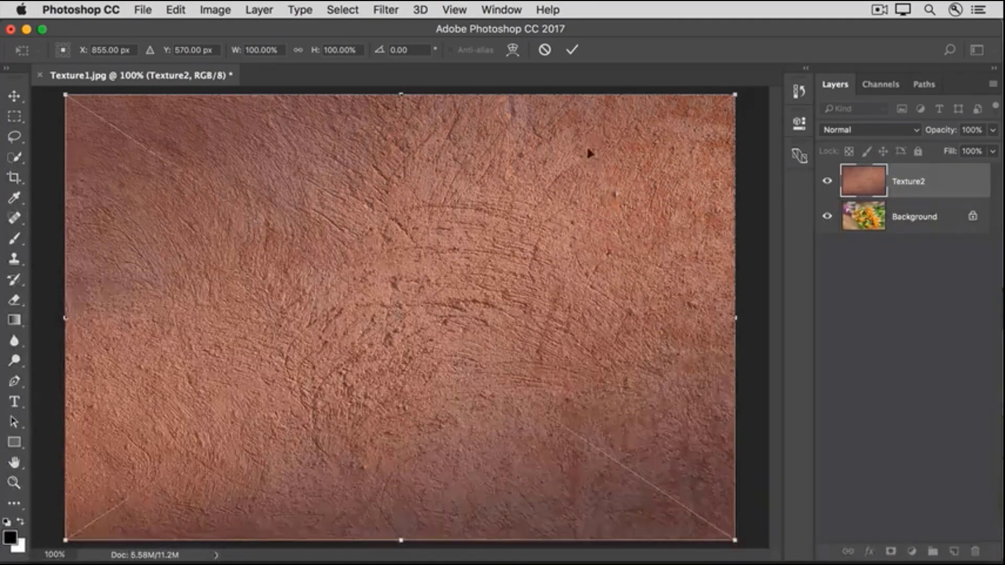
{"action": "left_click", "coordinate": [570, 55]}
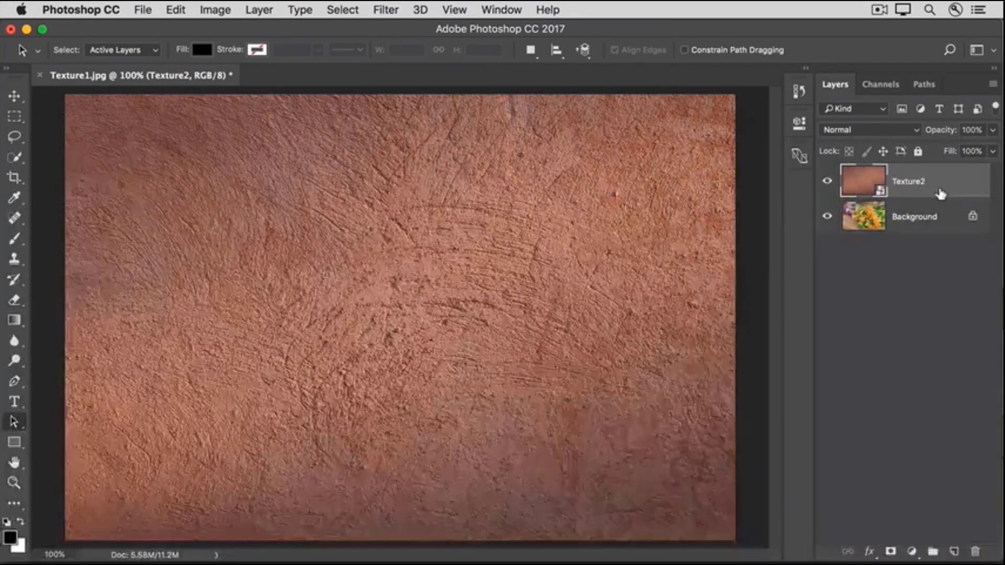
Step: Try the Overlay blend mode on the Texture2 layer, and switch it to Soft Light
{"action": "left_click", "coordinate": [903, 135]}
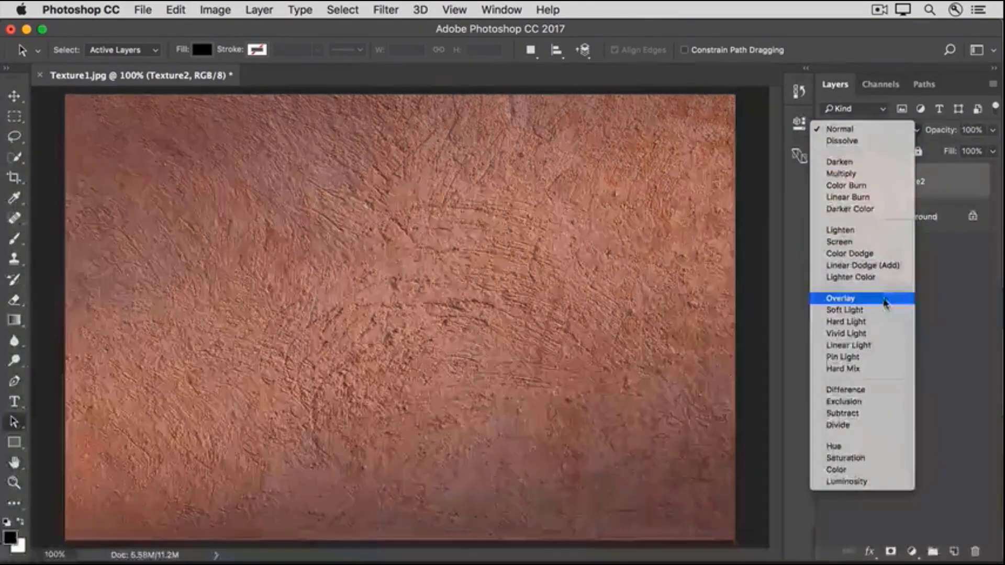
{"action": "left_click", "coordinate": [880, 302]}
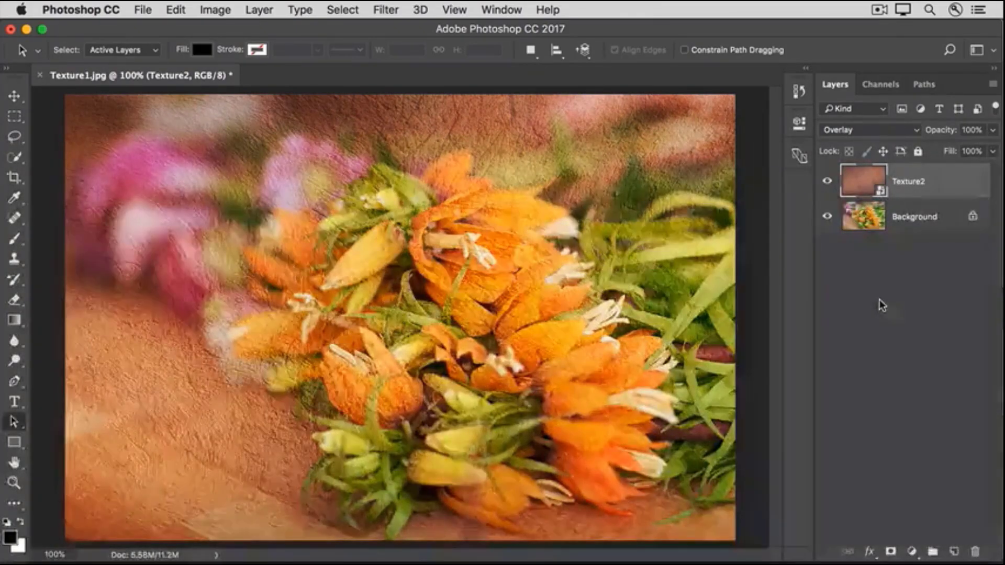
{"action": "left_click", "coordinate": [885, 131]}
{"action": "left_click", "coordinate": [884, 141]}
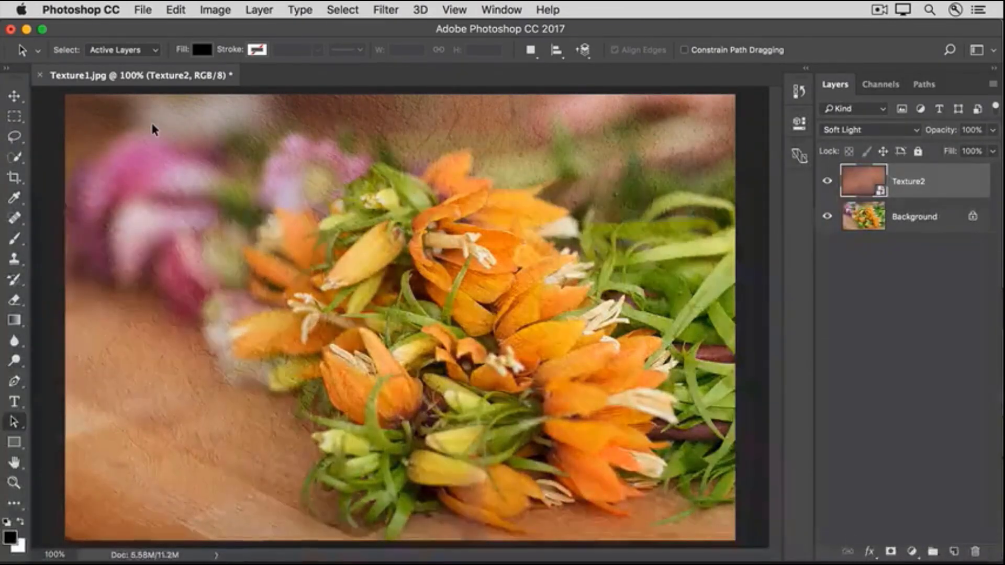
Step: With the Move tool active, cycle the Texture2 layer's blend mode forward one at a time from Hard Light through Divide
{"action": "left_click", "coordinate": [14, 97]}
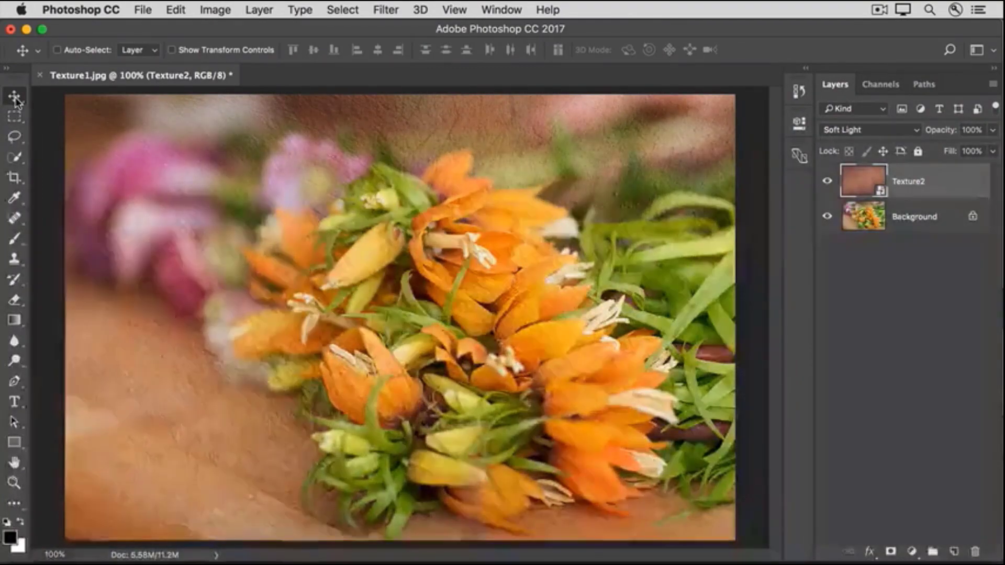
{"action": "key", "text": "shift+plus"}
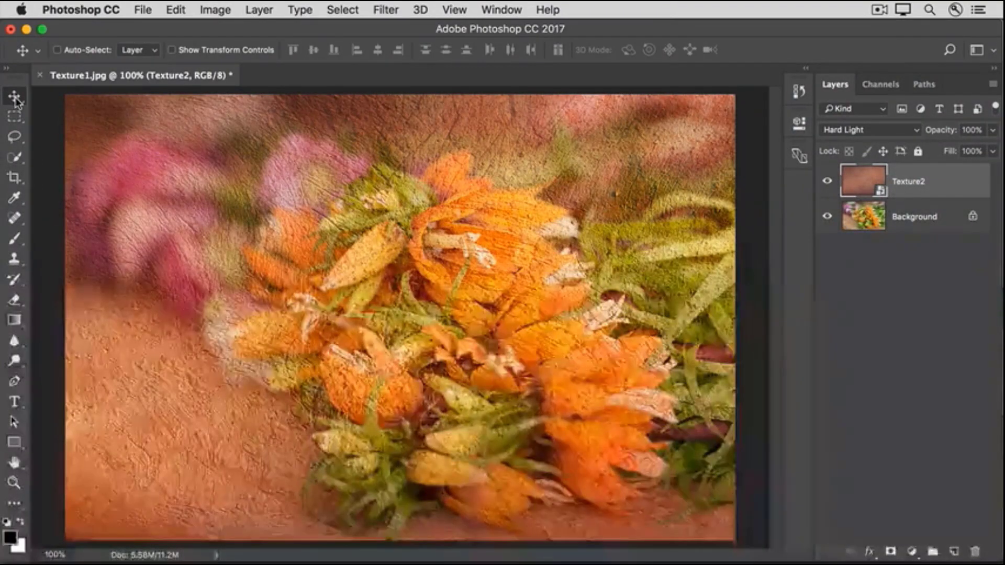
{"action": "key", "text": "shift+plus"}
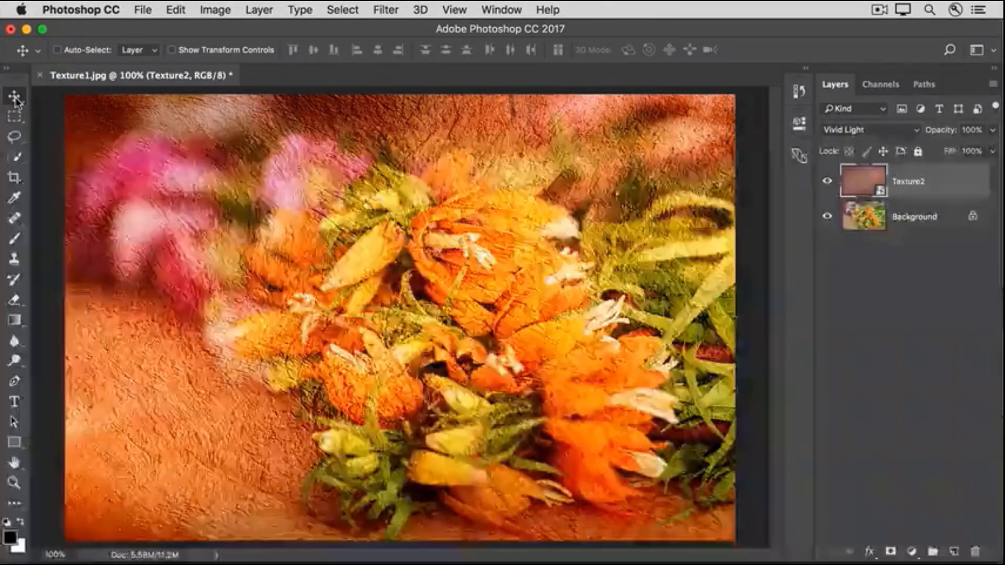
{"action": "key", "text": "shift+plus"}
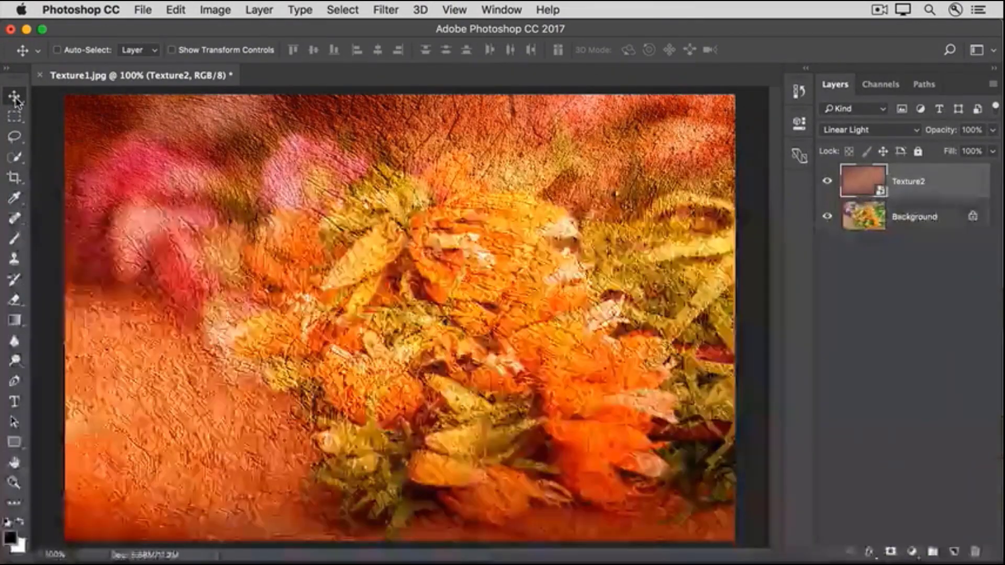
{"action": "key", "text": "shift+plus"}
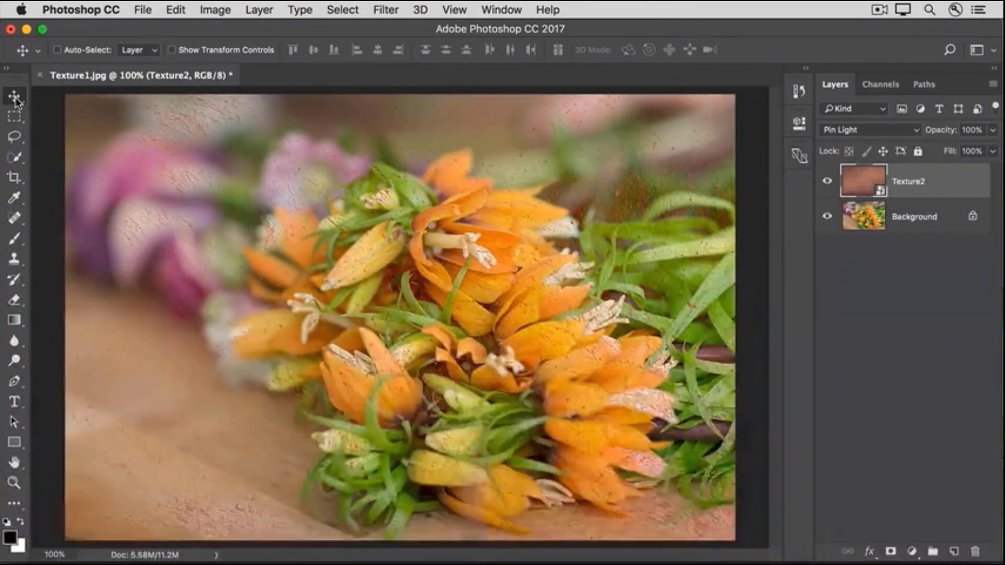
{"action": "key", "text": "shift+plus"}
{"action": "key", "text": "shift+plus"}
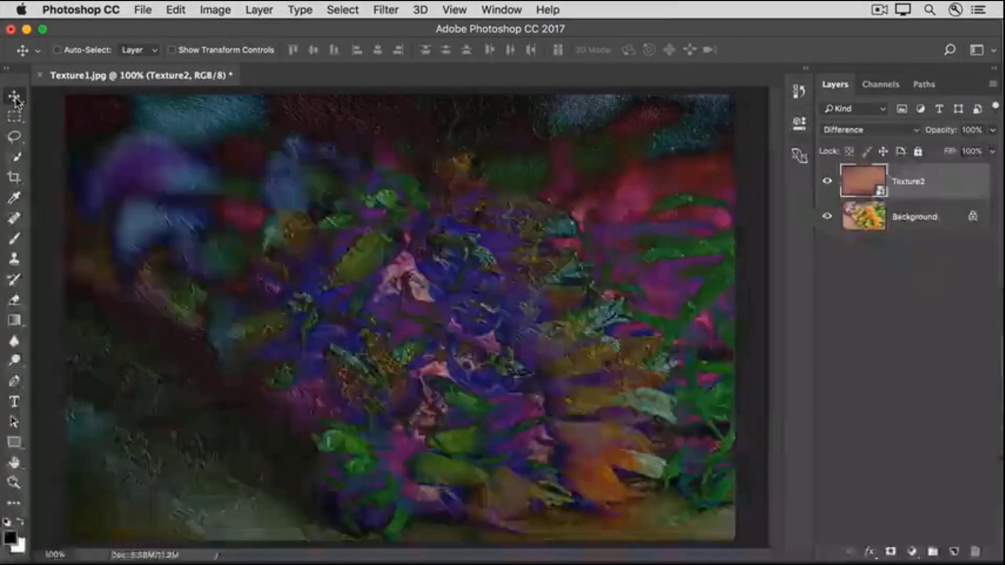
{"action": "key", "text": "shift+plus"}
{"action": "key", "text": "shift+plus"}
{"action": "key", "text": "shift+plus"}
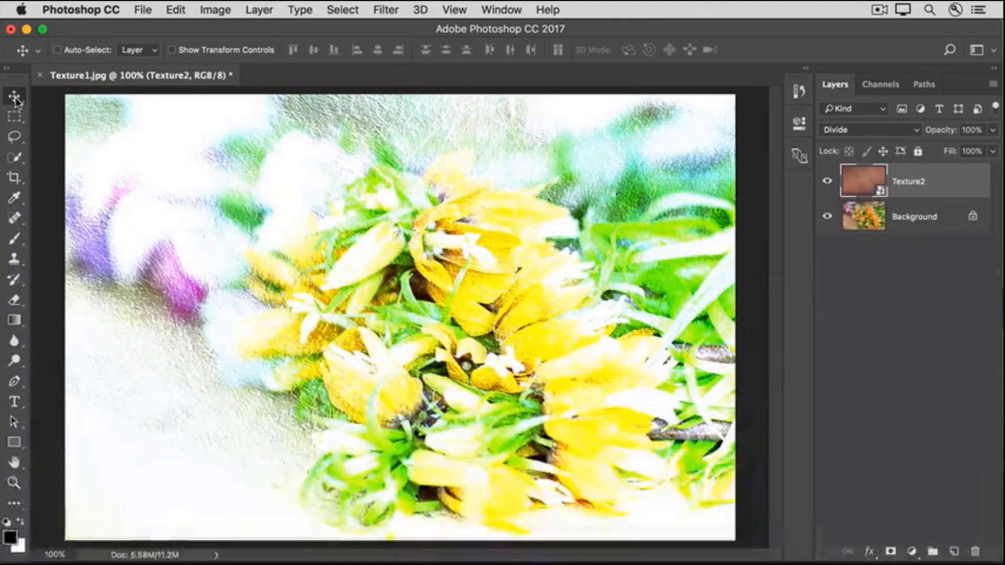
Step: Cycle the Texture2 layer's blend mode backward from Subtract through Difference to Vivid Light
{"action": "key", "text": "shift+minus"}
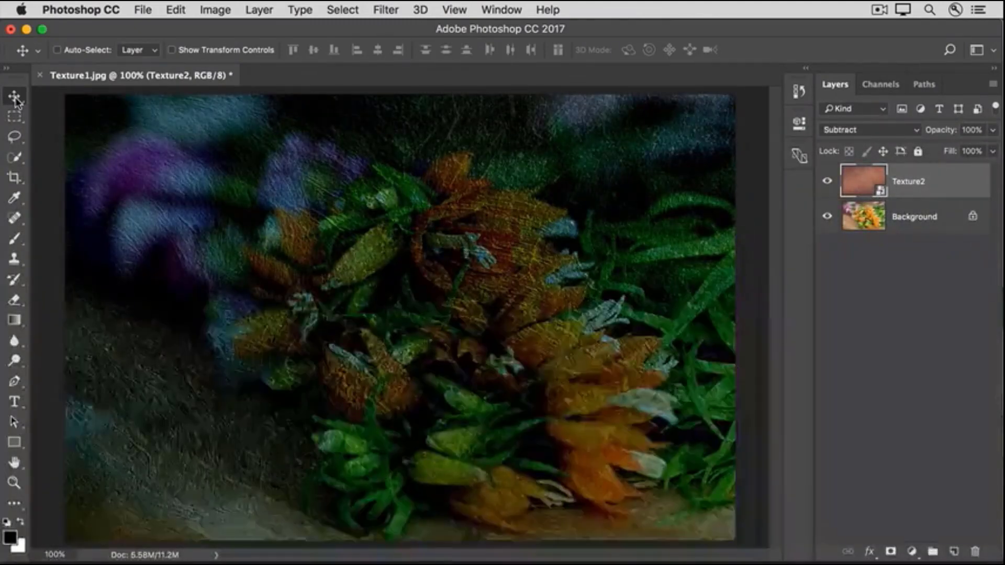
{"action": "key", "text": "shift+minus"}
{"action": "key", "text": "shift+minus"}
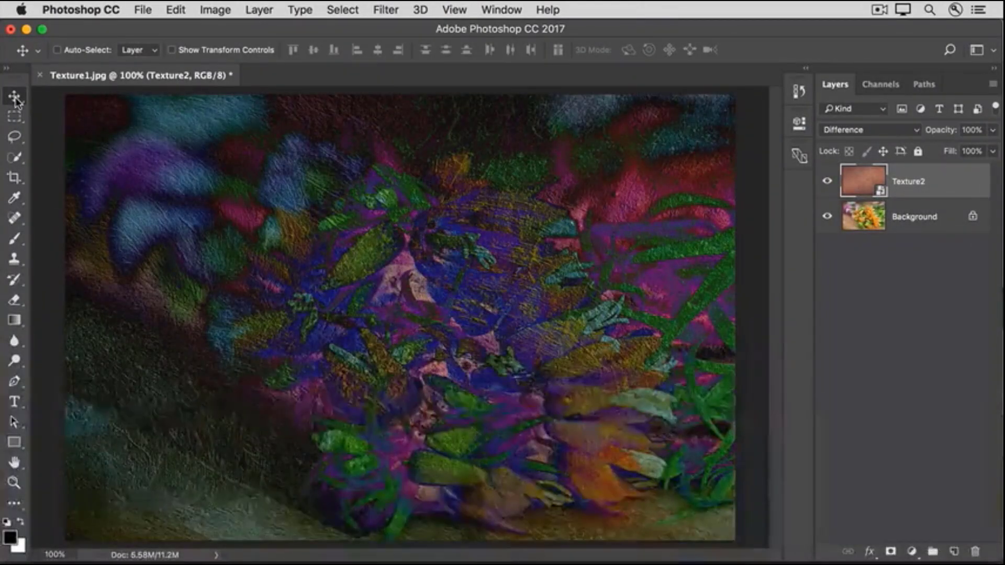
{"action": "key", "text": "shift+minus"}
{"action": "key", "text": "shift+minus"}
{"action": "key", "text": "shift+minus"}
{"action": "key", "text": "shift+minus"}
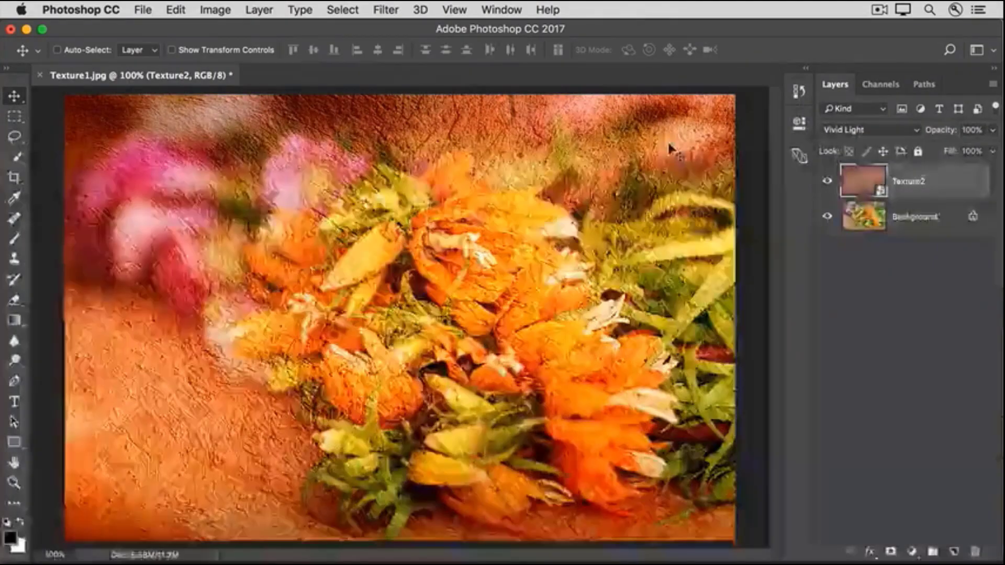
Step: Set the Texture2 layer's blend mode to Overlay and lower its opacity to 50%
{"action": "left_click", "coordinate": [910, 132]}
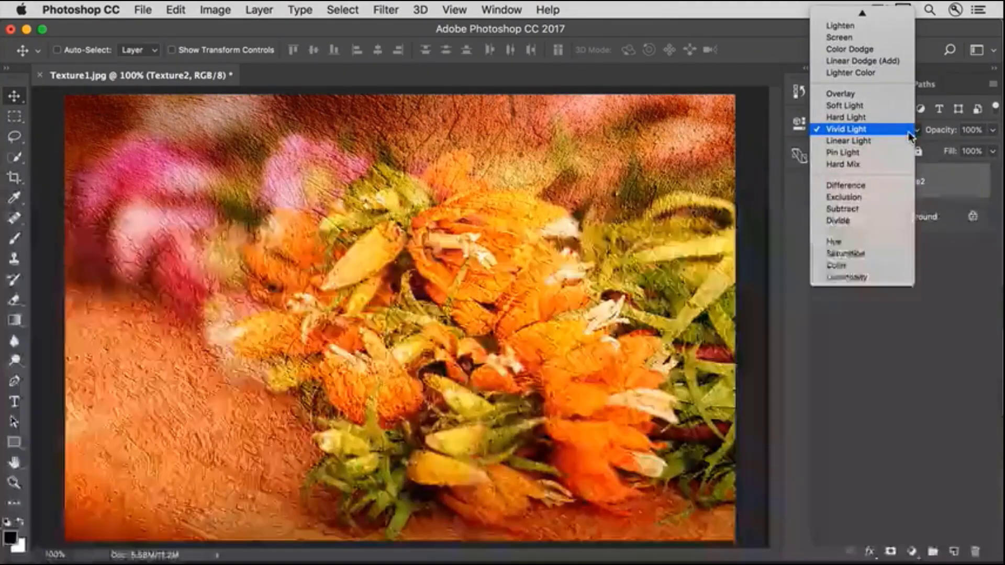
{"action": "left_click", "coordinate": [889, 93]}
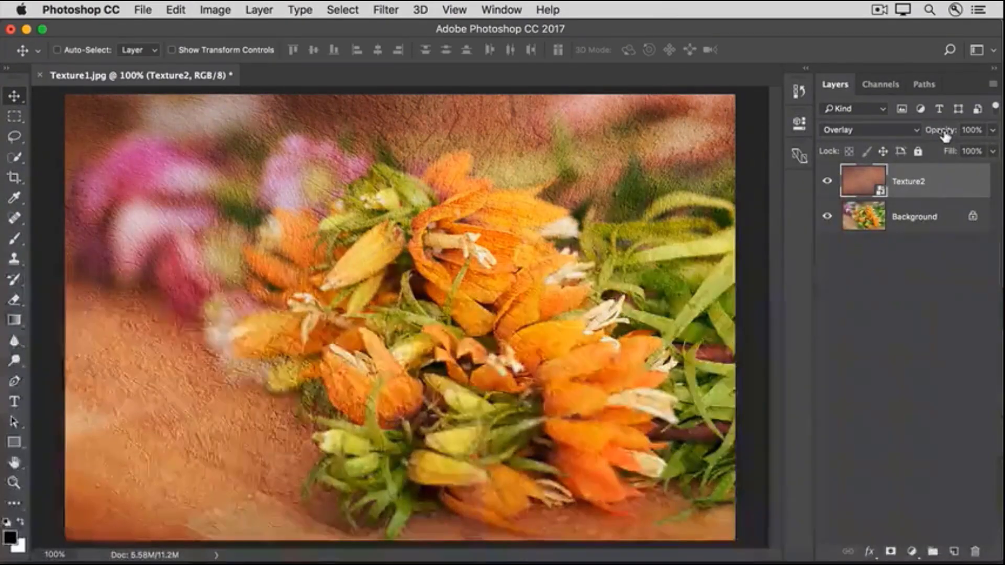
{"action": "left_click_drag", "start_coordinate": [945, 136], "coordinate": [906, 133]}
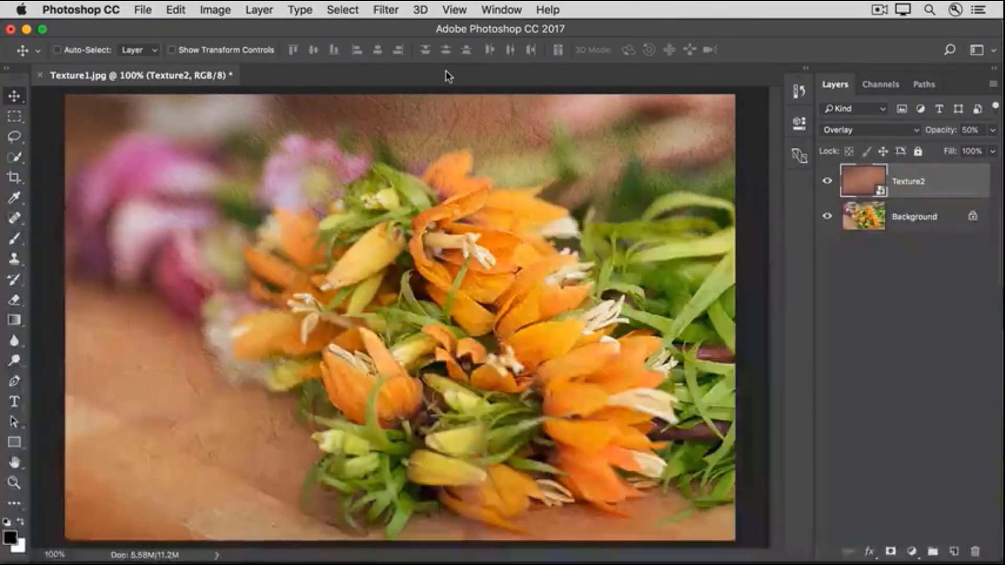
{"action": "left_click", "coordinate": [143, 9]}
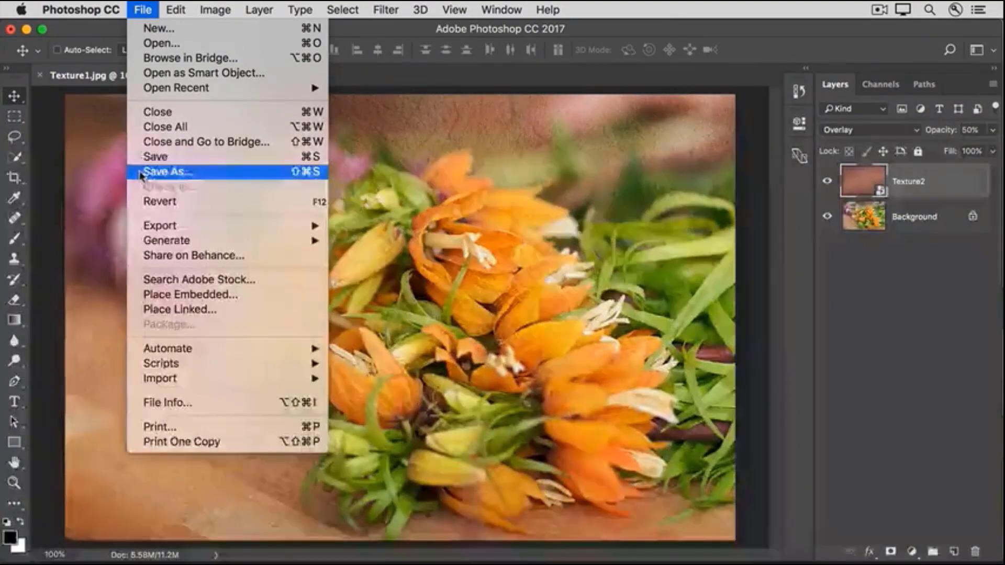
{"action": "left_click", "coordinate": [57, 180]}
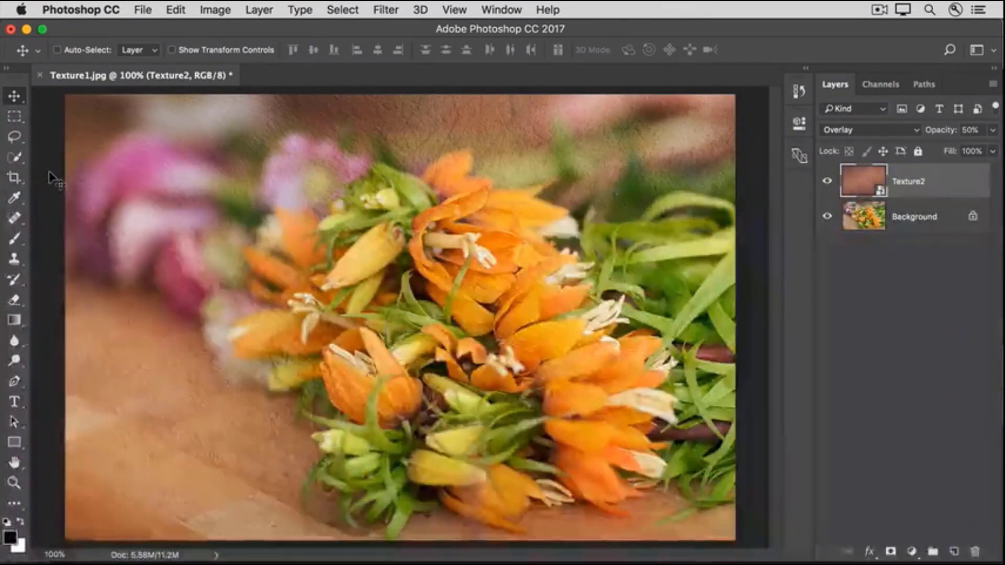
{"action": "key", "text": "6"}
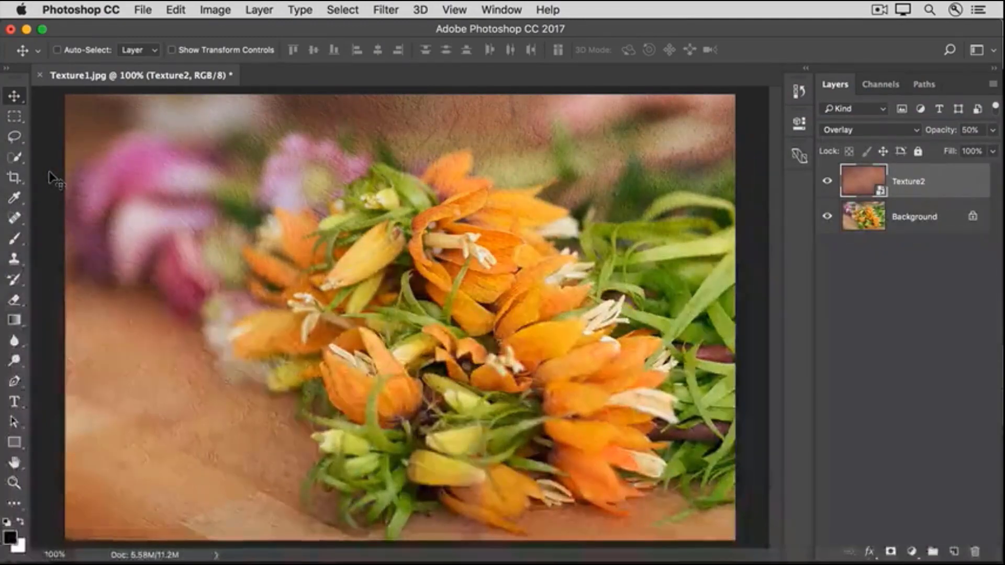
{"action": "key", "text": "5"}
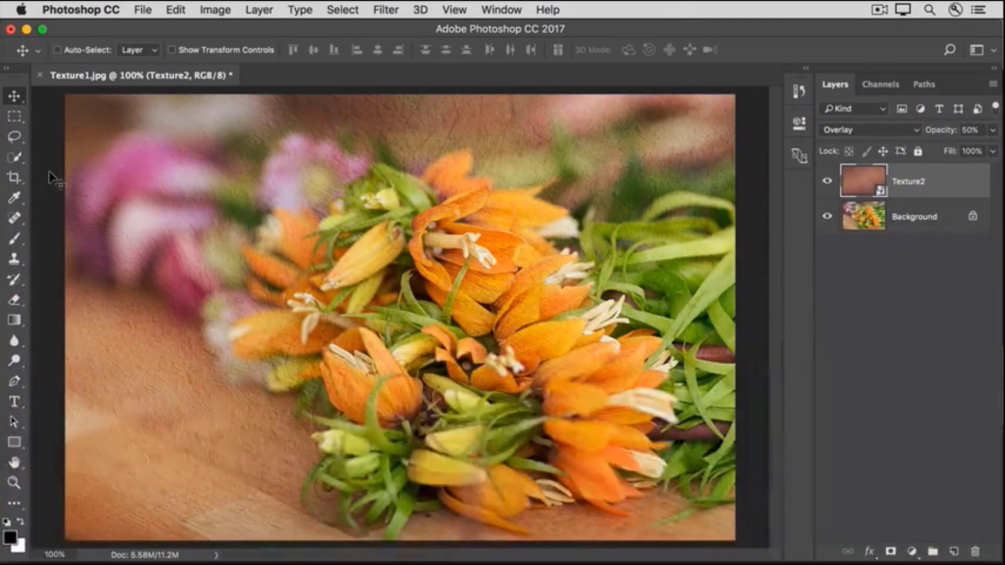
Step: Open the image Blend1.jpg as a new document
{"action": "left_click", "coordinate": [143, 10]}
{"action": "left_click", "coordinate": [147, 42]}
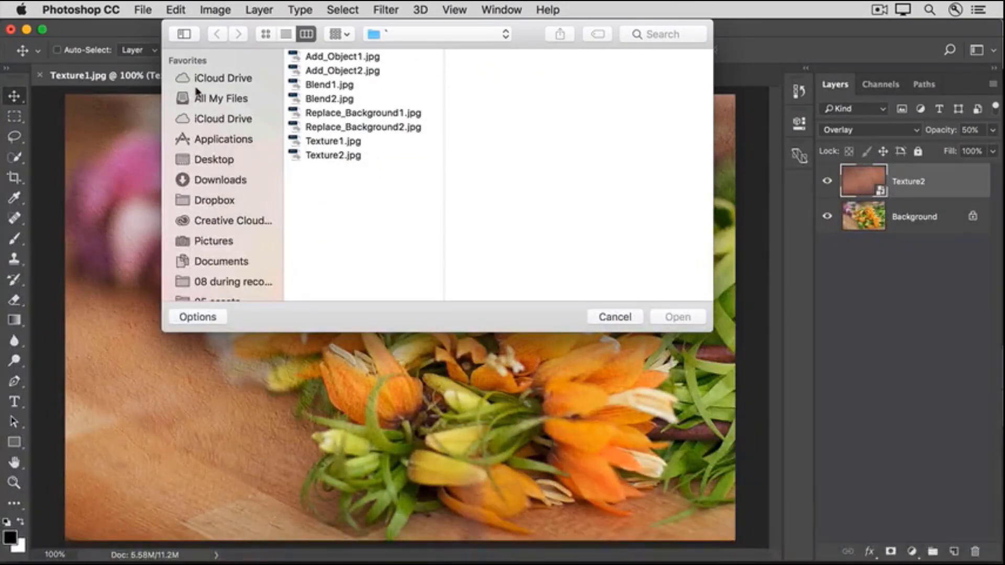
{"action": "left_click", "coordinate": [323, 87]}
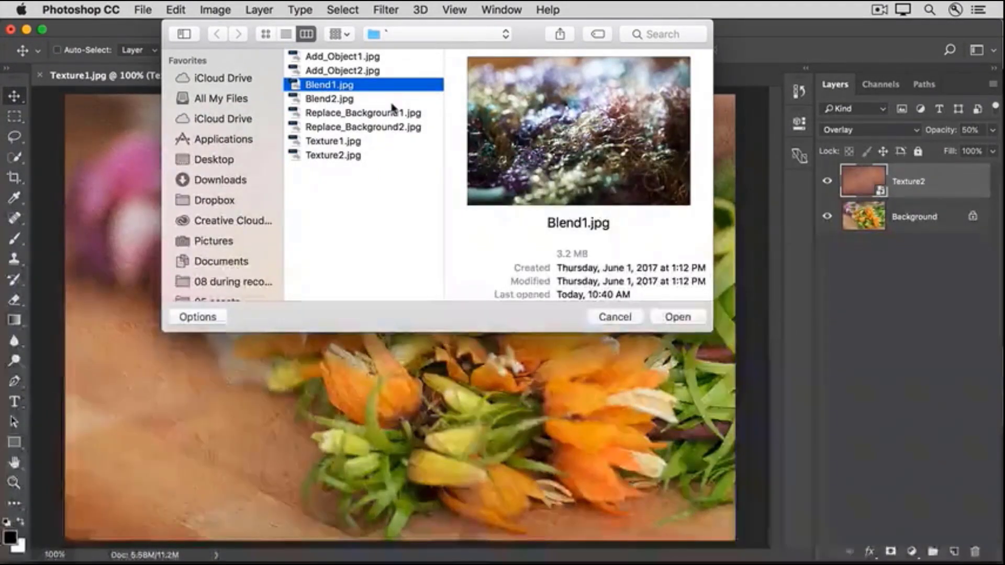
{"action": "left_click", "coordinate": [655, 317]}
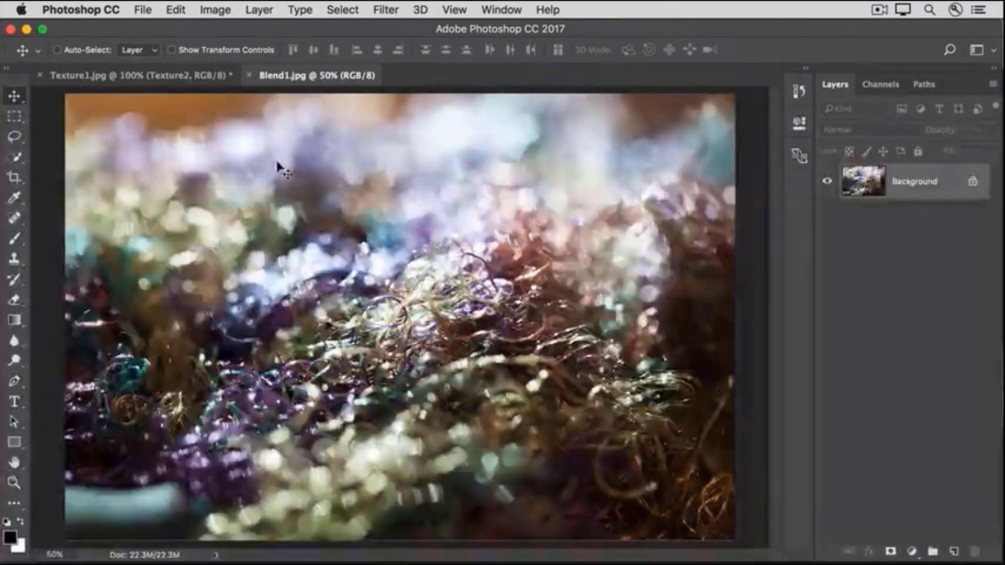
Step: Place Blend2.jpg as an embedded image over the Blend1.jpg photo at 100% scale
{"action": "left_click", "coordinate": [142, 10]}
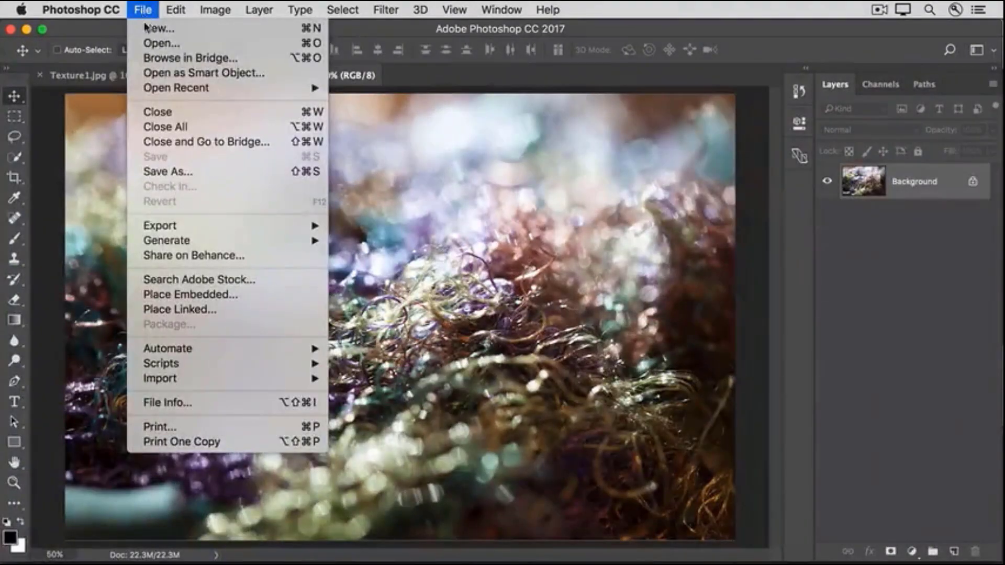
{"action": "left_click", "coordinate": [141, 296]}
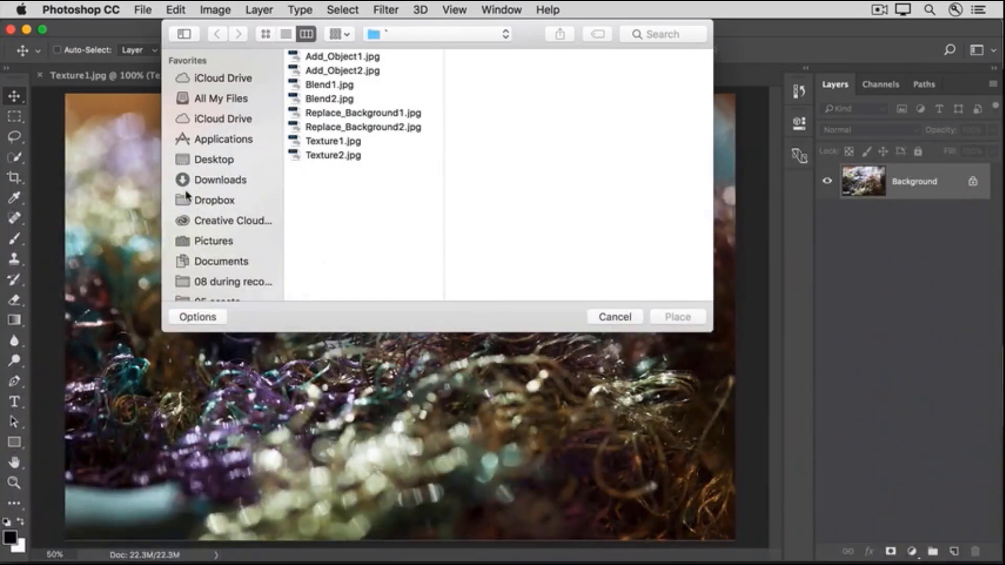
{"action": "left_click", "coordinate": [328, 100]}
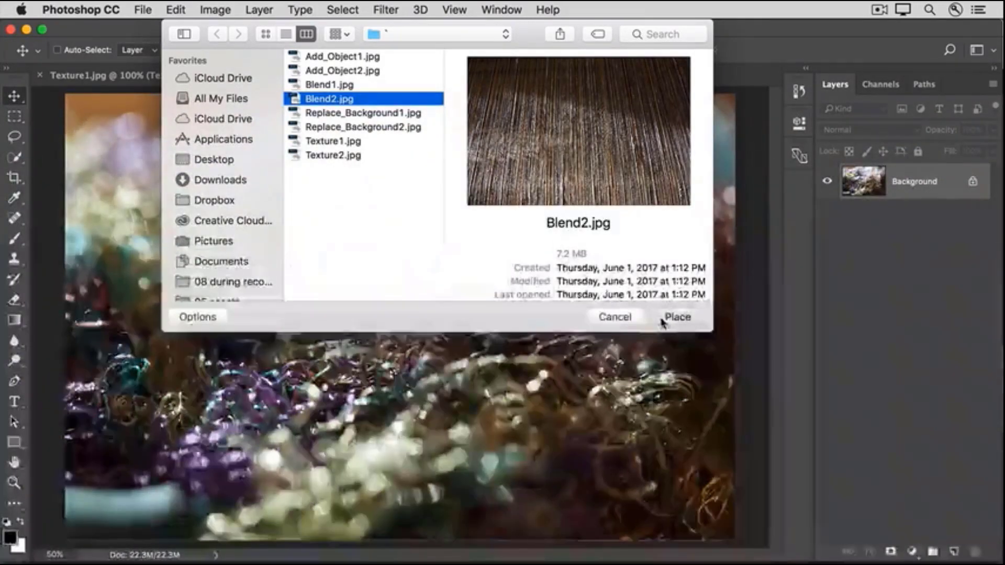
{"action": "left_click", "coordinate": [677, 317]}
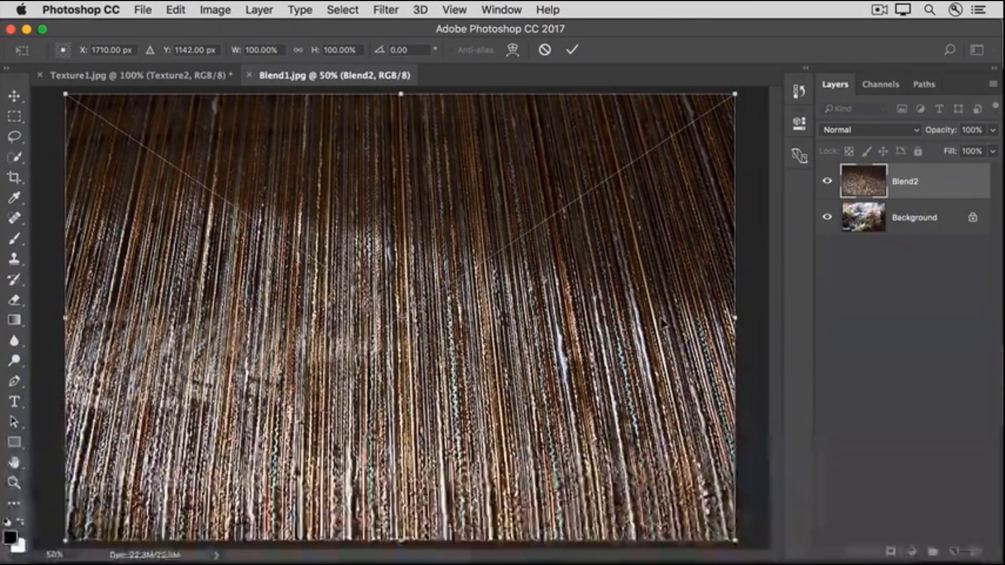
{"action": "left_click", "coordinate": [571, 53]}
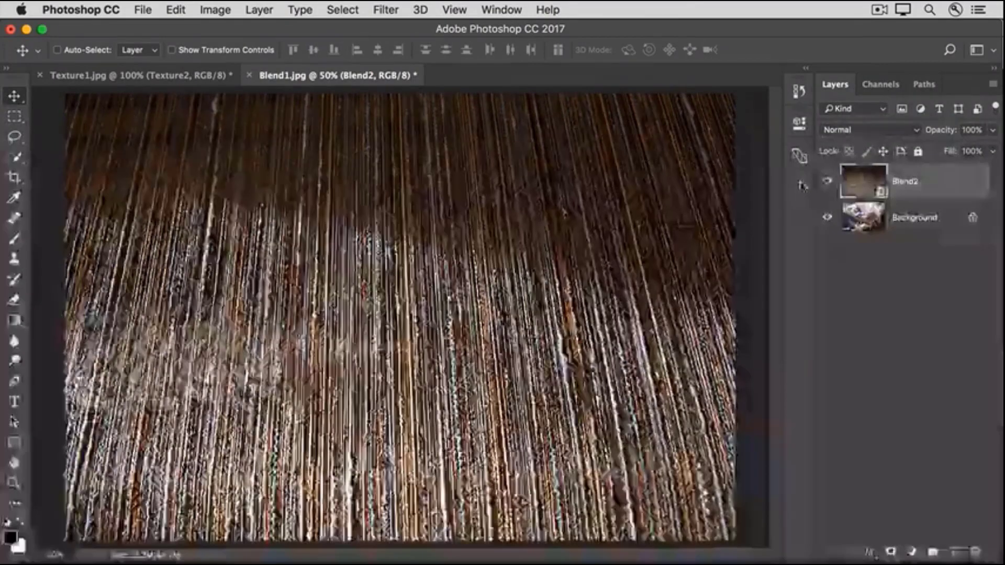
Step: Try the blend modes from Lighten through Vivid Light on the Blend2 layer, and settle on Lighten
{"action": "left_click", "coordinate": [907, 131]}
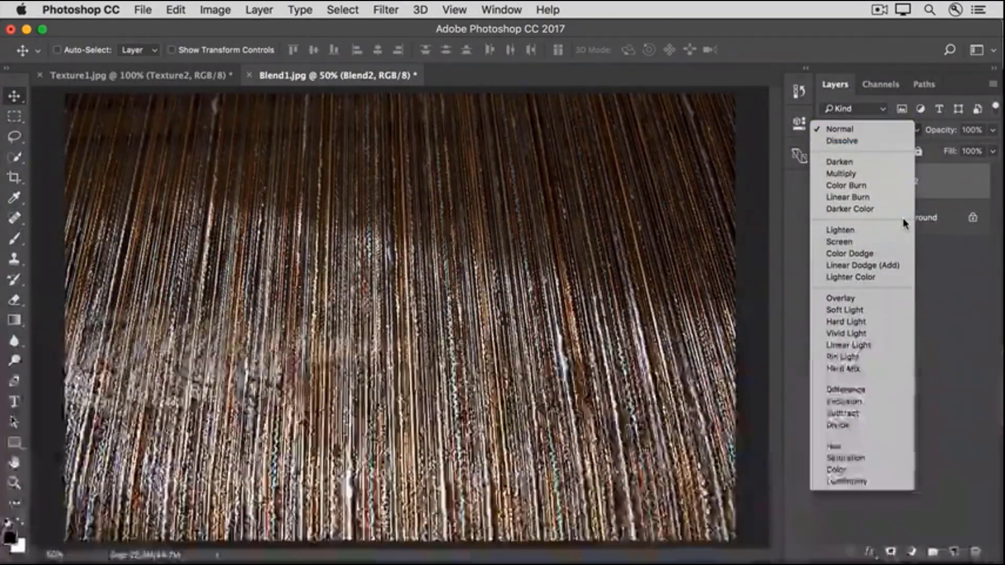
{"action": "left_click", "coordinate": [897, 229]}
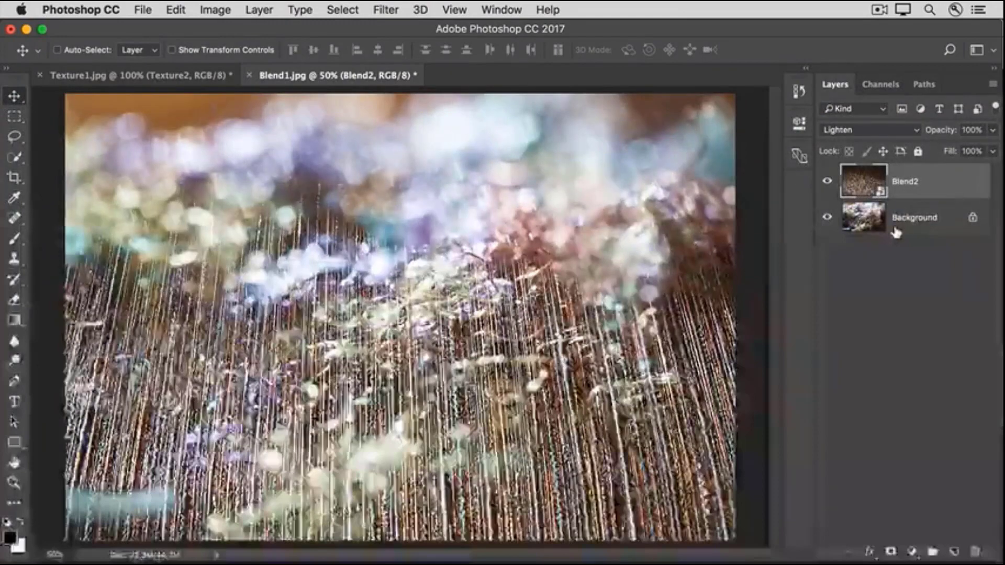
{"action": "key", "text": "shift+plus"}
{"action": "key", "text": "shift+plus"}
{"action": "key", "text": "shift+plus"}
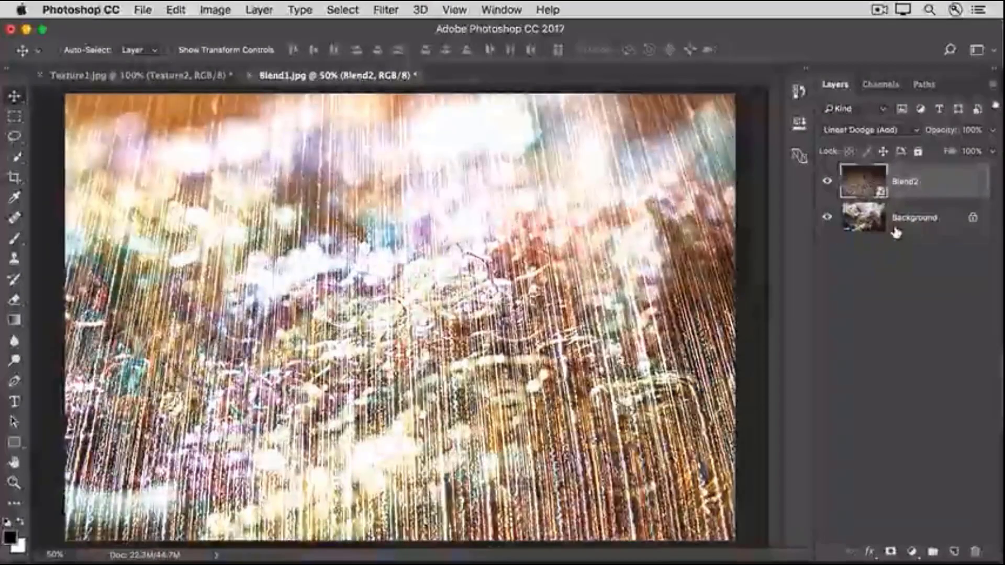
{"action": "key", "text": "shift+plus"}
{"action": "key", "text": "shift+plus"}
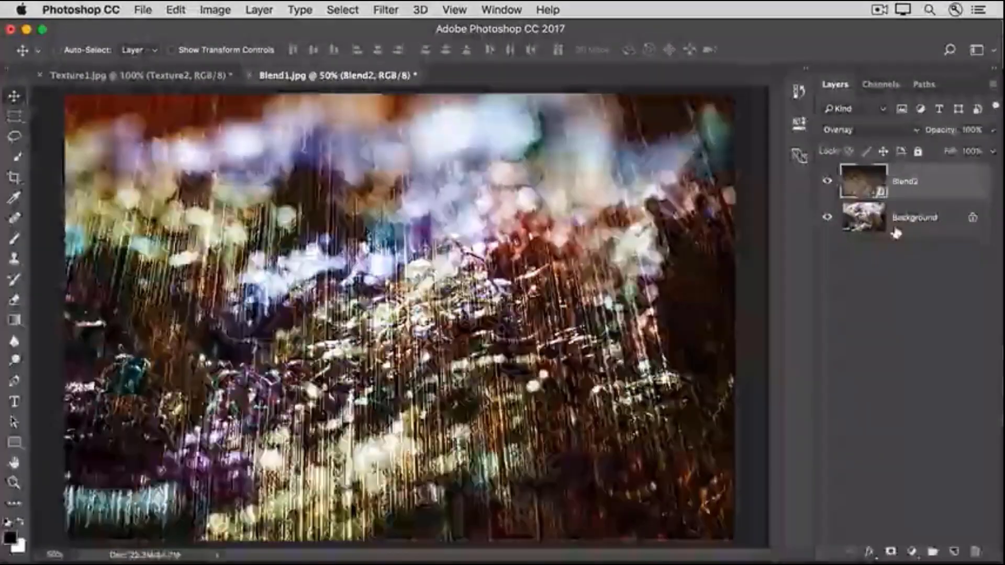
{"action": "key", "text": "shift+plus"}
{"action": "key", "text": "shift+plus"}
{"action": "key", "text": "shift+plus"}
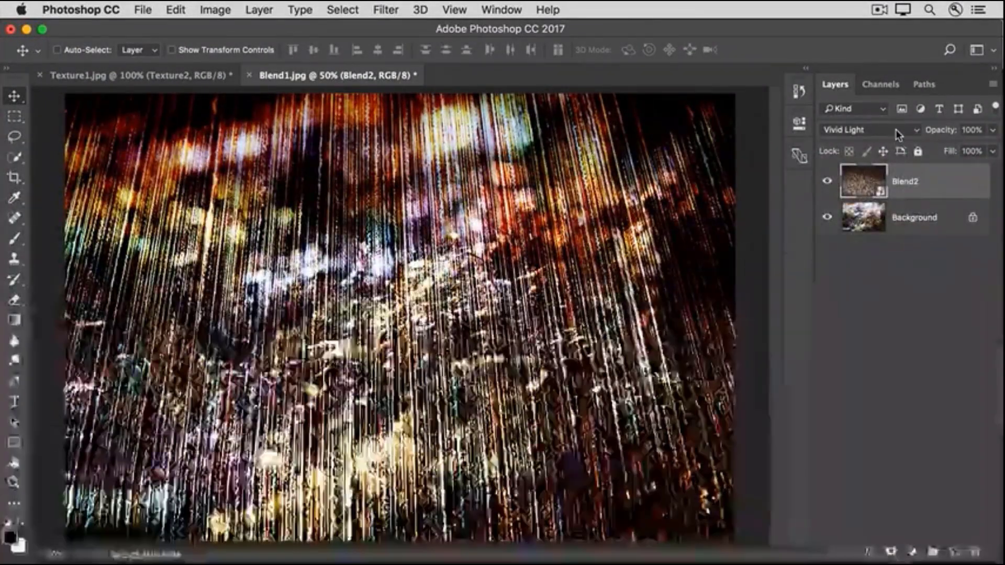
{"action": "left_click", "coordinate": [896, 130]}
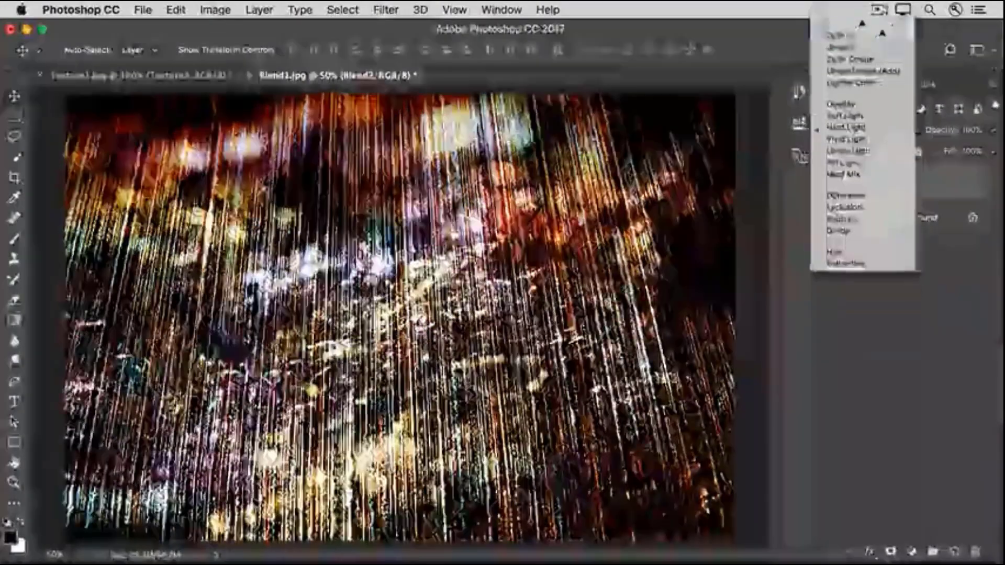
{"action": "left_click", "coordinate": [883, 33]}
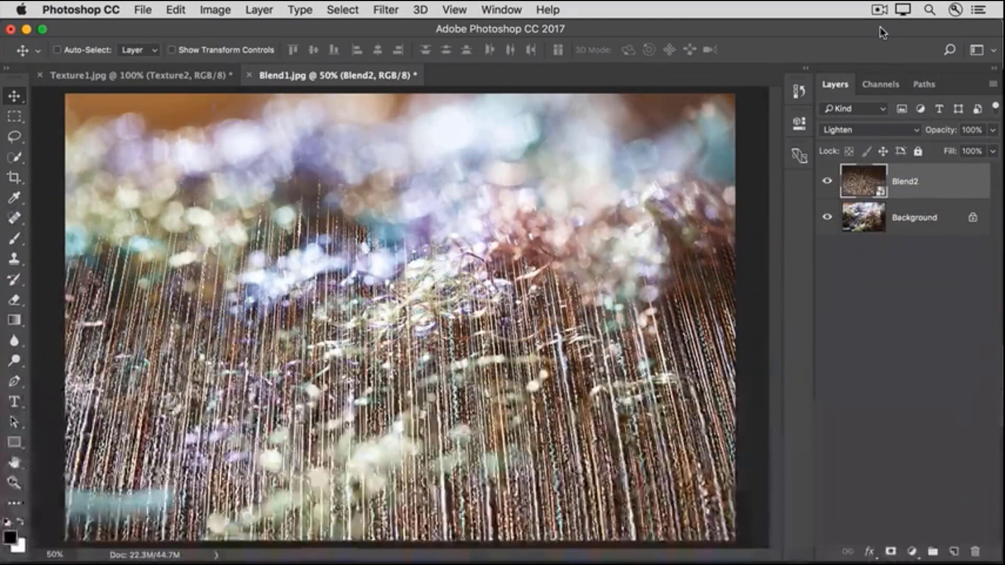
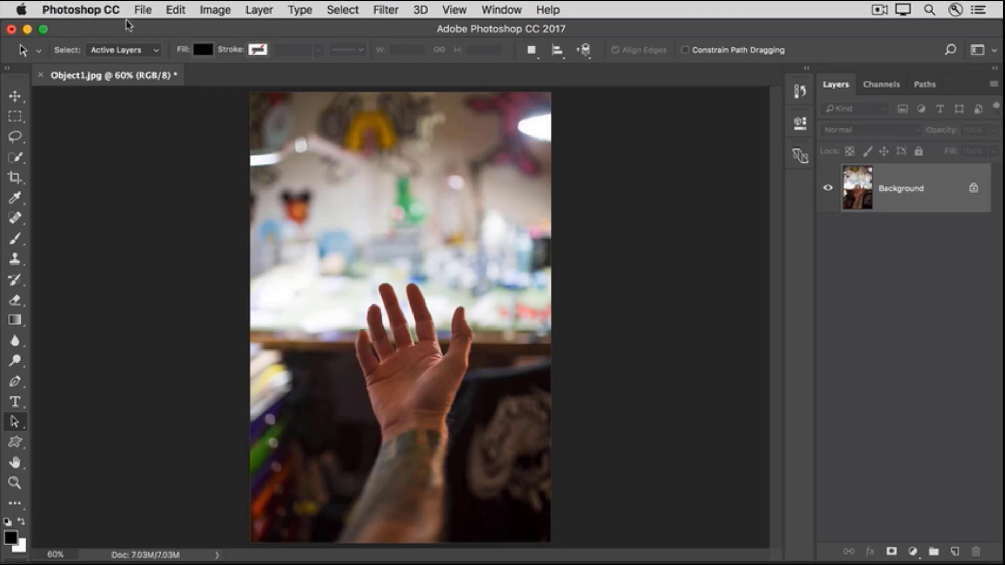
Step: Place Object.jpg as an embedded image over the Object1.jpg hand photo at 100% scale
{"action": "left_click", "coordinate": [139, 11]}
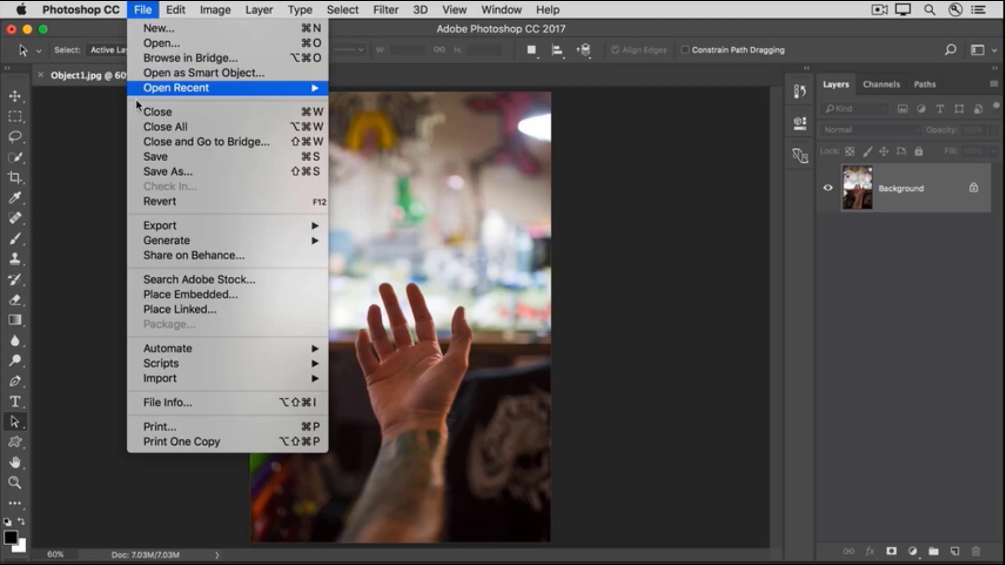
{"action": "left_click", "coordinate": [134, 294]}
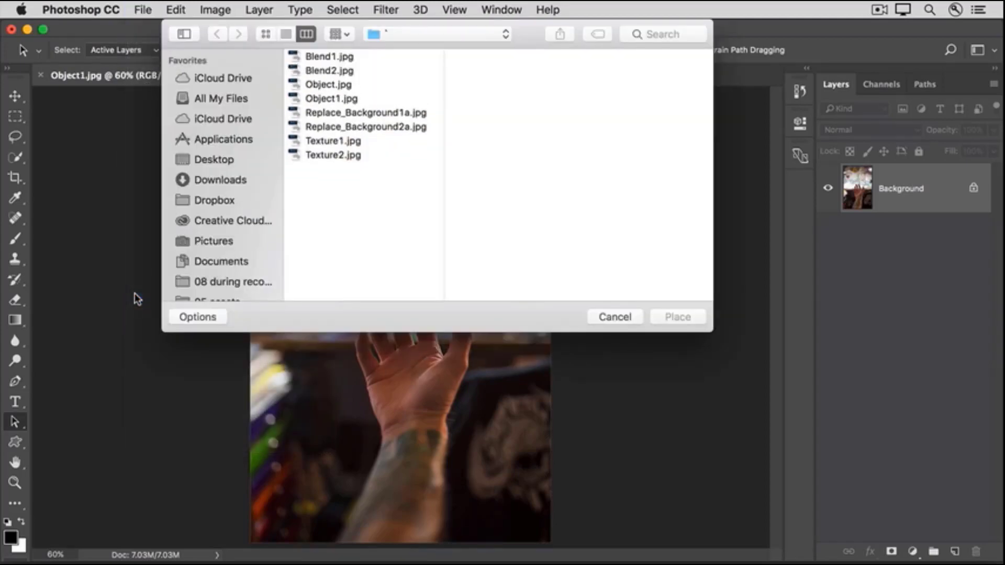
{"action": "left_click", "coordinate": [304, 85]}
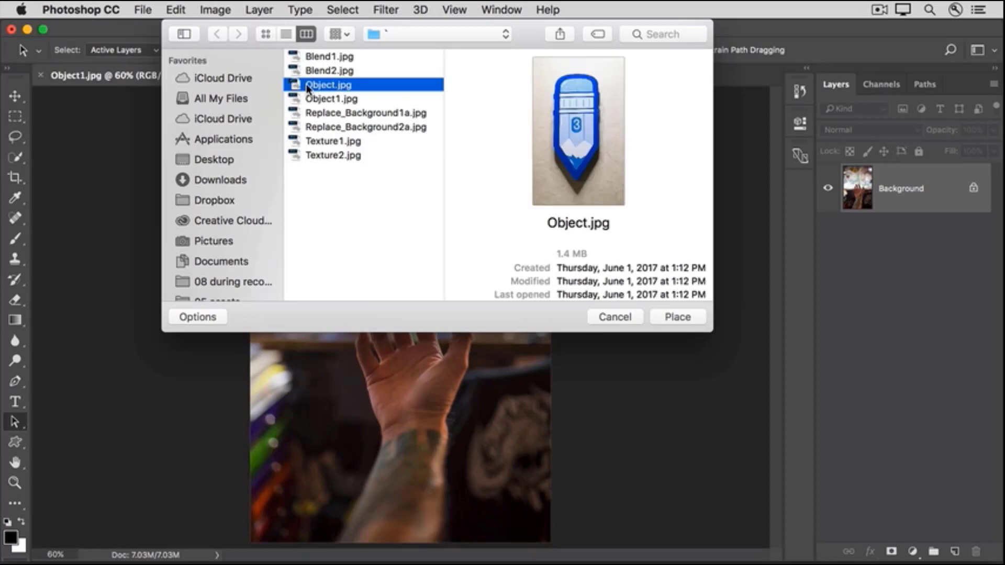
{"action": "left_click", "coordinate": [654, 315]}
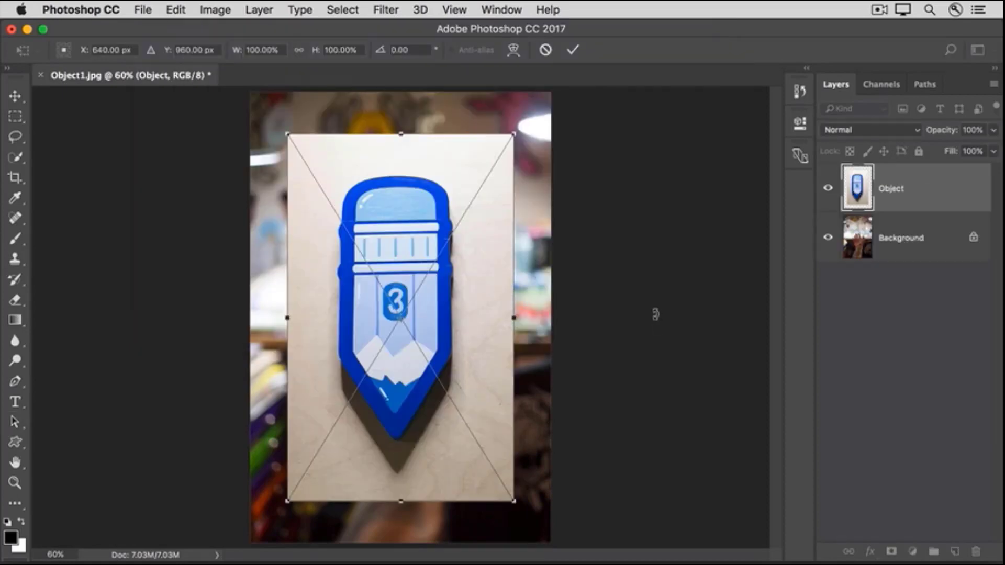
{"action": "left_click", "coordinate": [573, 52]}
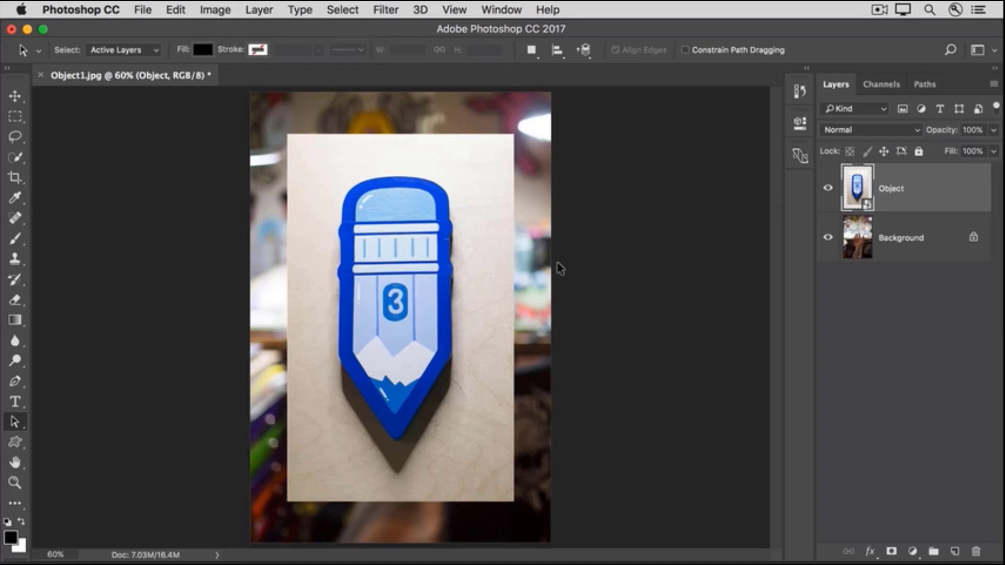
Step: Rasterize the placed Object layer and erase the lower-right corner of its wooden backdrop with the Eraser at size 150
{"action": "left_click", "coordinate": [16, 303]}
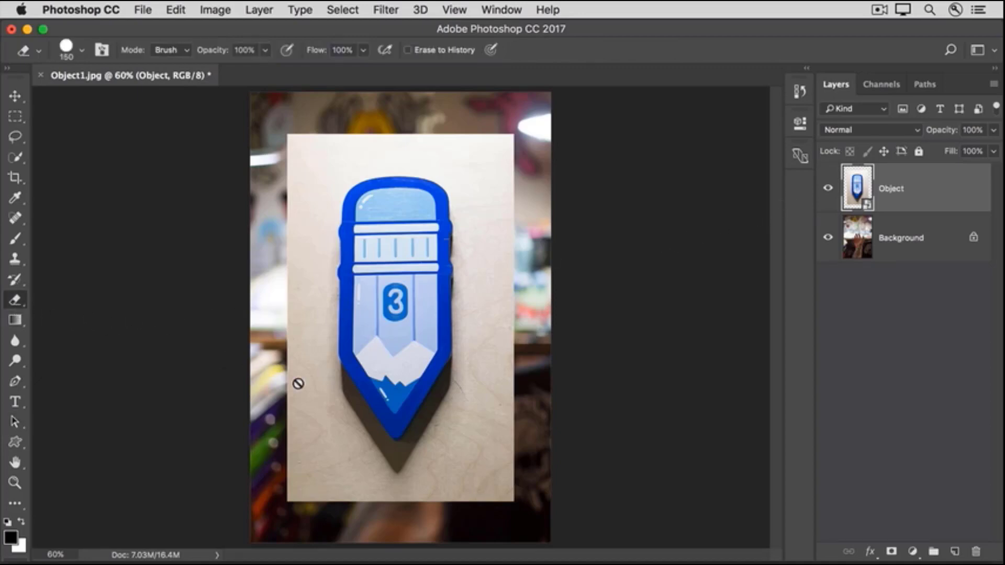
{"action": "left_click", "coordinate": [480, 469]}
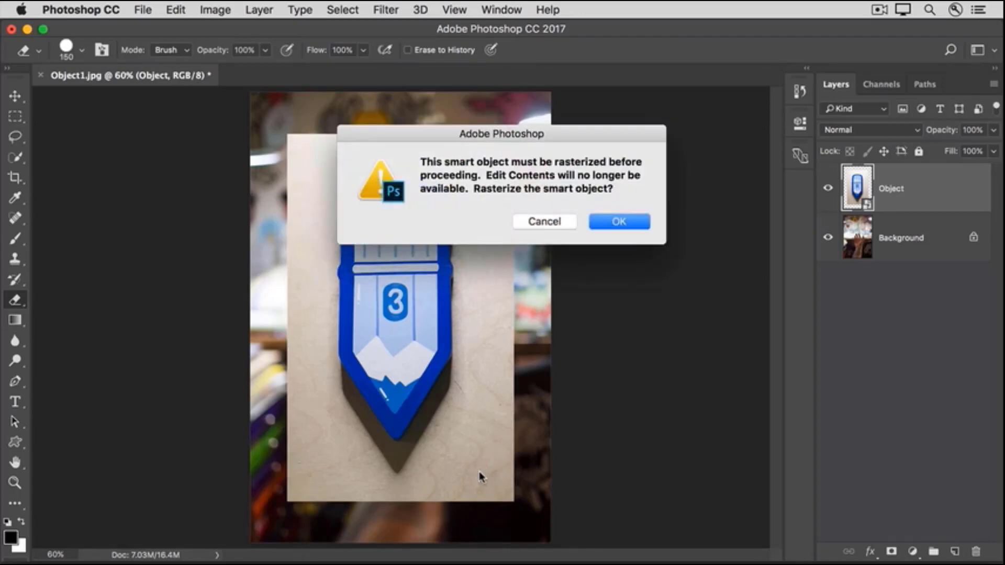
{"action": "left_click", "coordinate": [601, 222]}
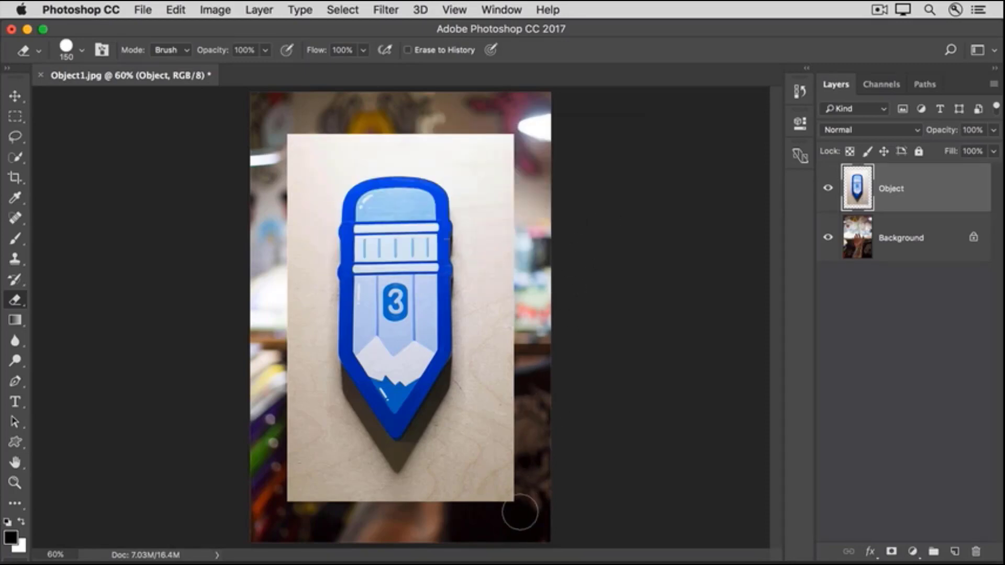
{"action": "mouse_move", "coordinate": [519, 485]}
{"action": "left_mouse_down"}
{"action": "mouse_move", "coordinate": [496, 503]}
{"action": "mouse_move", "coordinate": [517, 469]}
{"action": "mouse_move", "coordinate": [471, 503]}
{"action": "mouse_move", "coordinate": [510, 449]}
{"action": "mouse_move", "coordinate": [438, 506]}
{"action": "left_mouse_up"}
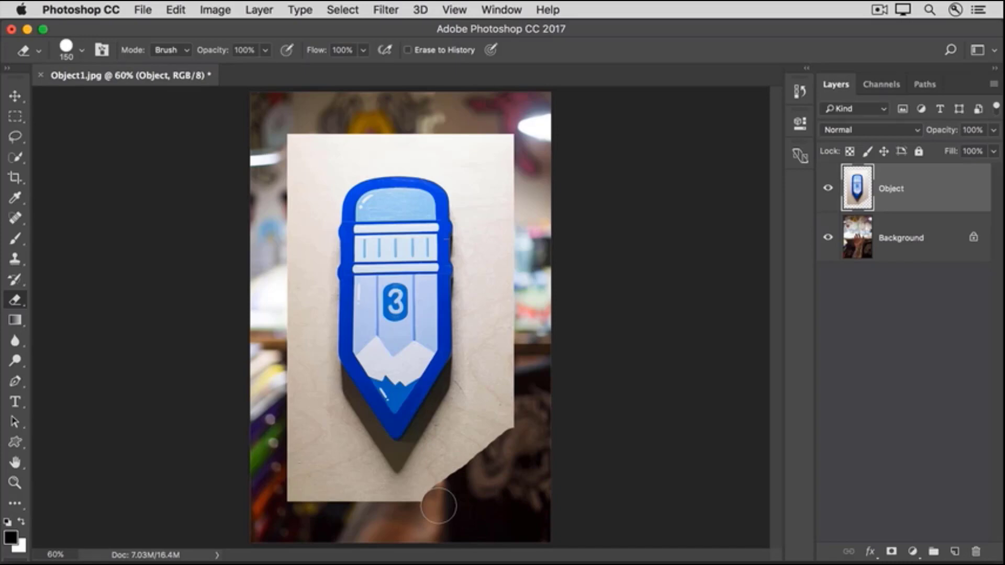
{"action": "left_click", "coordinate": [438, 506]}
Step: Add a layer mask to the Object layer and paint it black around the pencil to hide the wooden backdrop and shadow
{"action": "left_click", "coordinate": [892, 552]}
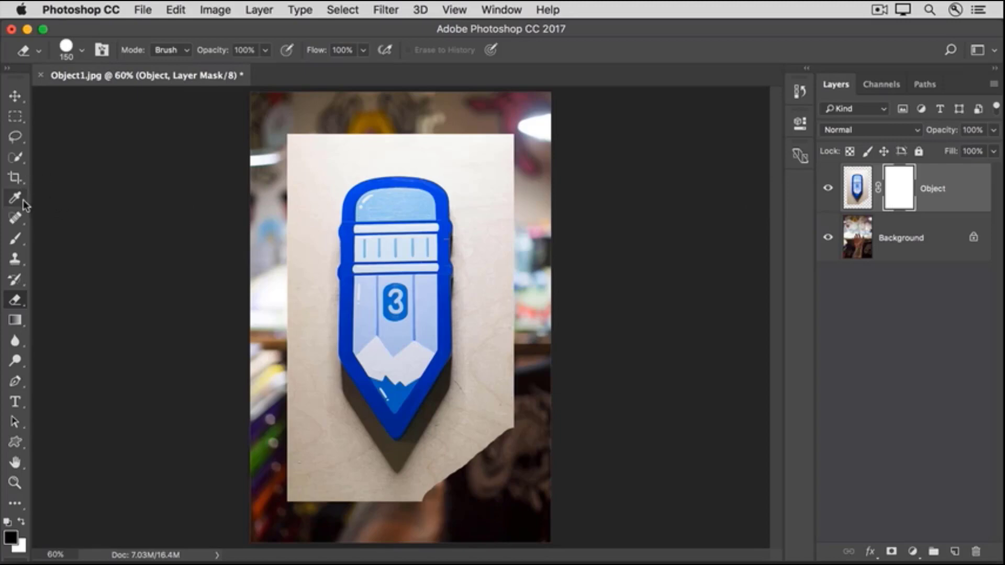
{"action": "left_click", "coordinate": [19, 239]}
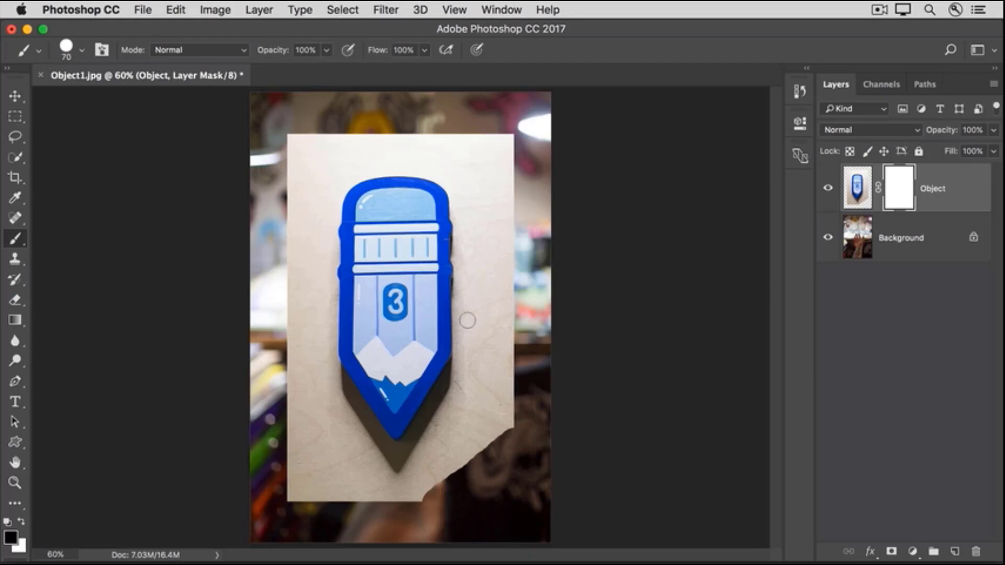
{"action": "key", "text": "bracketright"}
{"action": "mouse_move", "coordinate": [465, 315]}
{"action": "left_mouse_down"}
{"action": "mouse_move", "coordinate": [467, 356]}
{"action": "mouse_move", "coordinate": [451, 385]}
{"action": "left_mouse_up"}
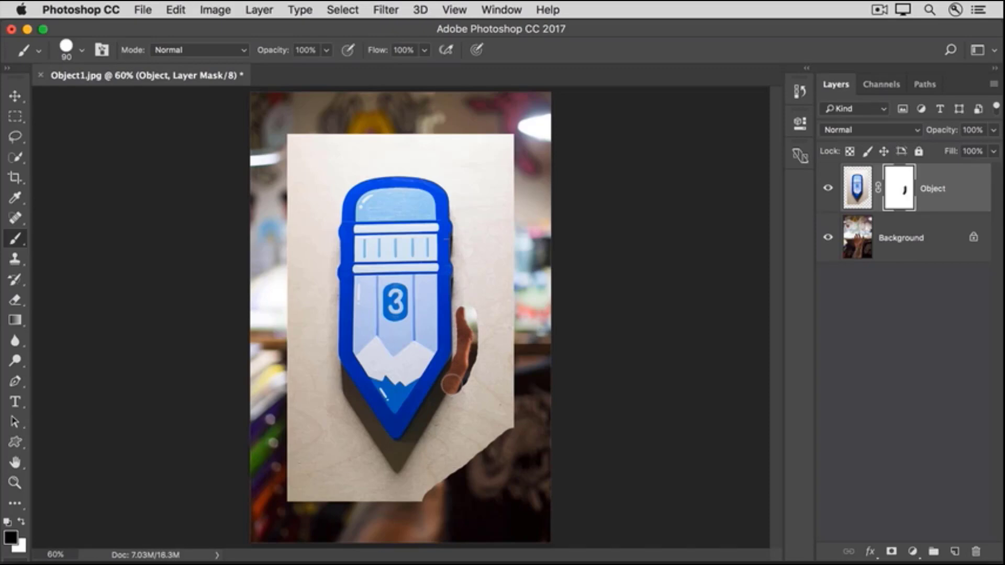
{"action": "left_click_drag", "start_coordinate": [449, 309], "coordinate": [458, 335]}
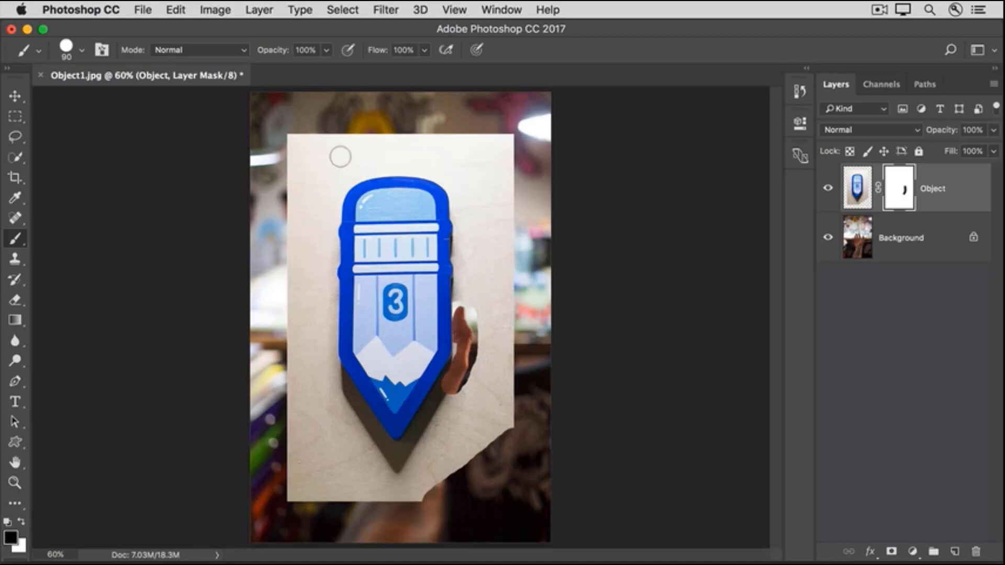
{"action": "left_click", "coordinate": [379, 156]}
{"action": "mouse_move", "coordinate": [395, 157]}
{"action": "left_mouse_down"}
{"action": "mouse_move", "coordinate": [418, 154]}
{"action": "mouse_move", "coordinate": [362, 138]}
{"action": "mouse_move", "coordinate": [413, 156]}
{"action": "mouse_move", "coordinate": [428, 154]}
{"action": "mouse_move", "coordinate": [425, 143]}
{"action": "mouse_move", "coordinate": [330, 137]}
{"action": "mouse_move", "coordinate": [335, 153]}
{"action": "mouse_move", "coordinate": [396, 160]}
{"action": "left_mouse_up"}
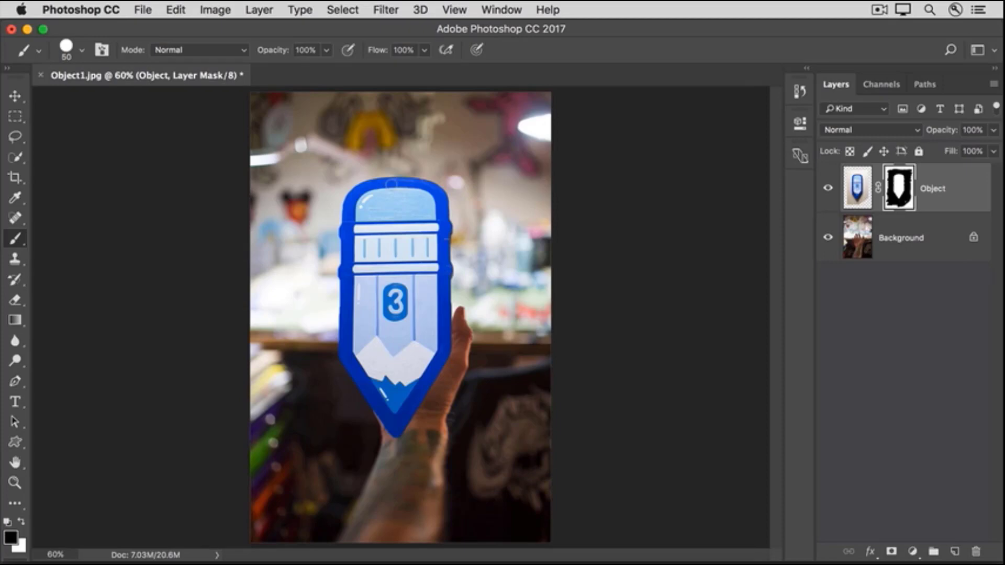
Step: Free-transform the masked pencil: scale it to about 70.5%, rotate it about 22° clockwise, and position it at the hand's fingertips
{"action": "left_click", "coordinate": [181, 12]}
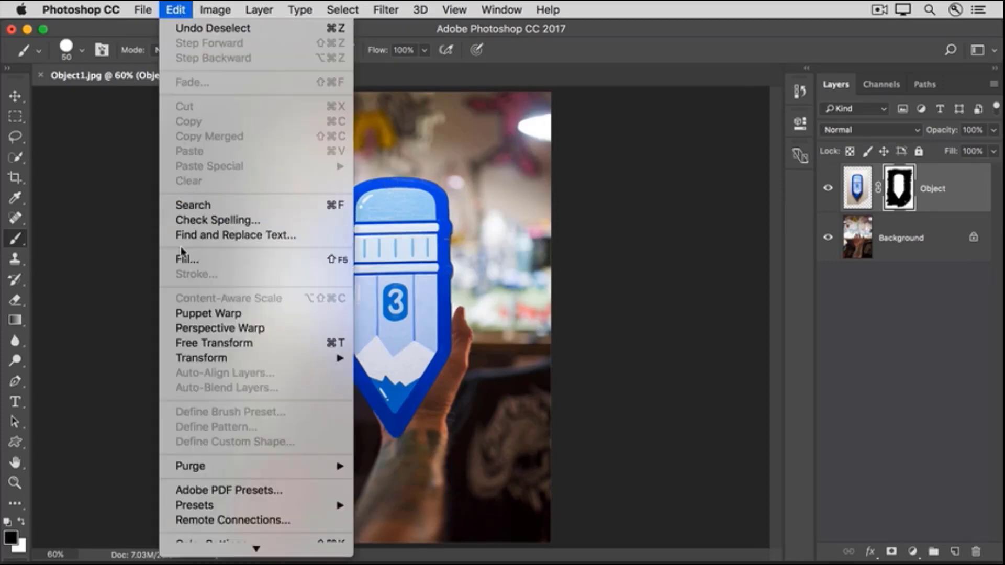
{"action": "left_click", "coordinate": [184, 344]}
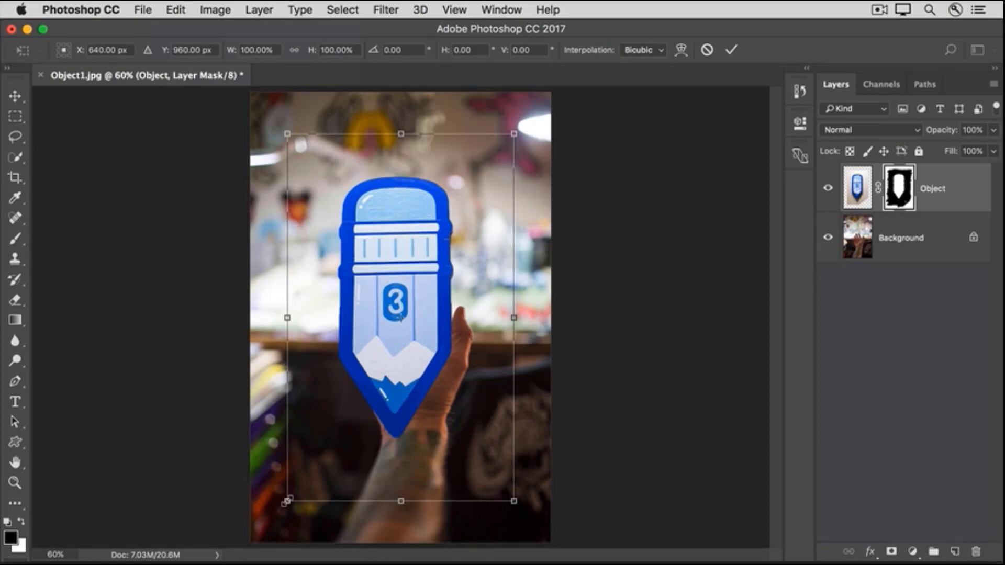
{"action": "left_click_drag", "start_coordinate": [287, 501], "coordinate": [332, 381]}
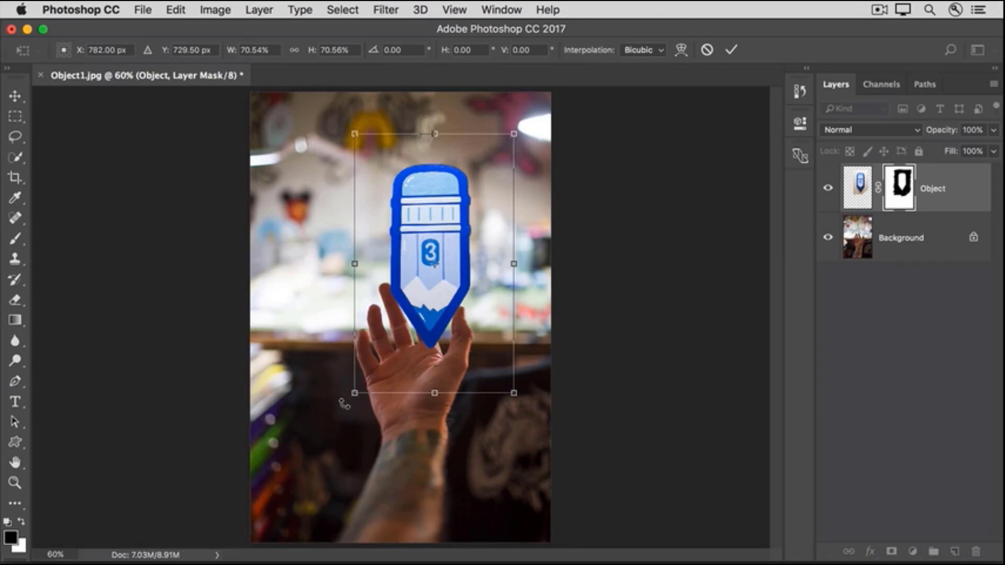
{"action": "left_click_drag", "start_coordinate": [344, 404], "coordinate": [275, 376]}
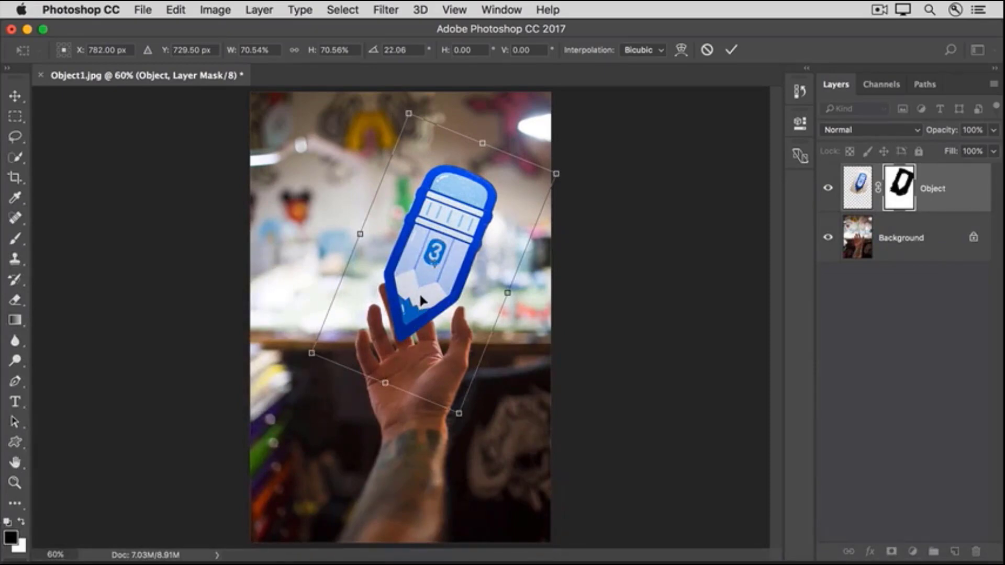
{"action": "mouse_move", "coordinate": [420, 300]}
{"action": "left_mouse_down"}
{"action": "mouse_move", "coordinate": [411, 279]}
{"action": "mouse_move", "coordinate": [409, 292]}
{"action": "left_mouse_up"}
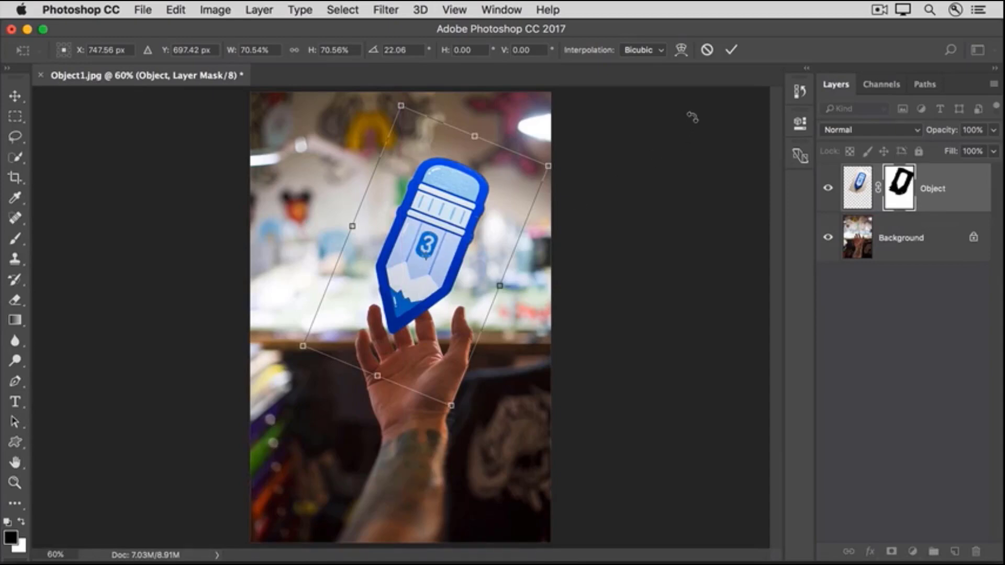
{"action": "left_click", "coordinate": [728, 51]}
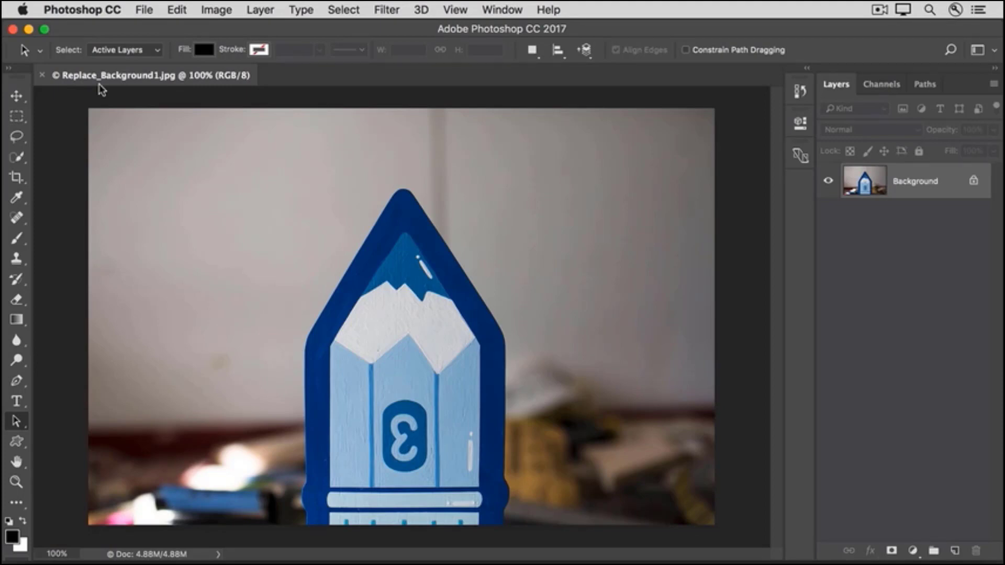
Step: Place Replace_Background2.jpg as an embedded image over the Replace_Background1.jpg photo at 100% scale
{"action": "left_click", "coordinate": [141, 18]}
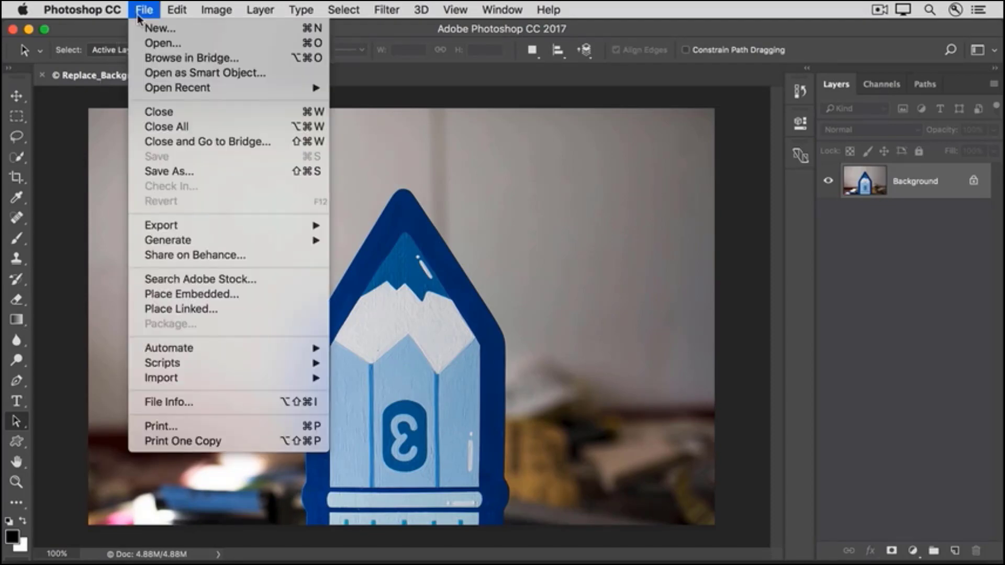
{"action": "left_click", "coordinate": [145, 296]}
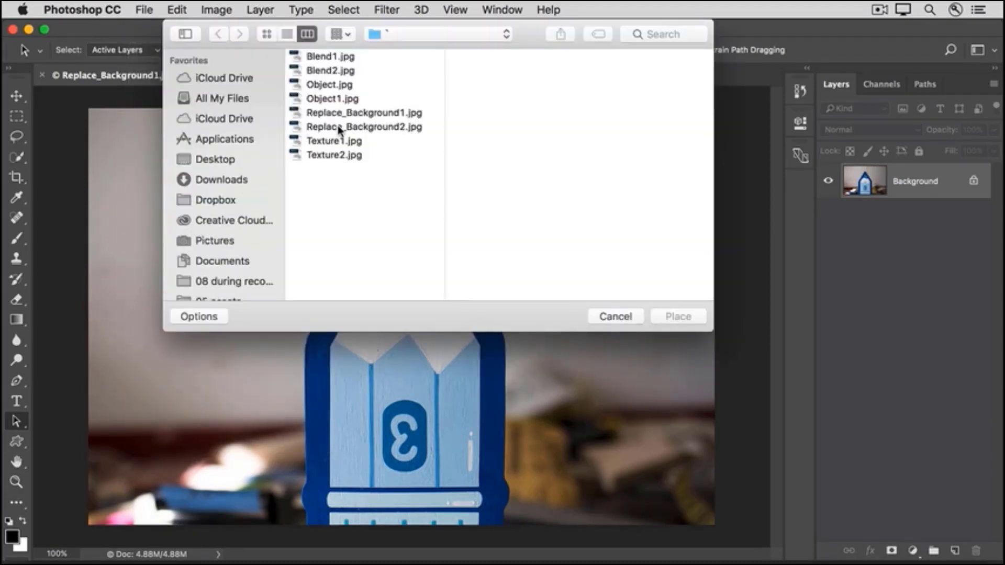
{"action": "left_click", "coordinate": [337, 127]}
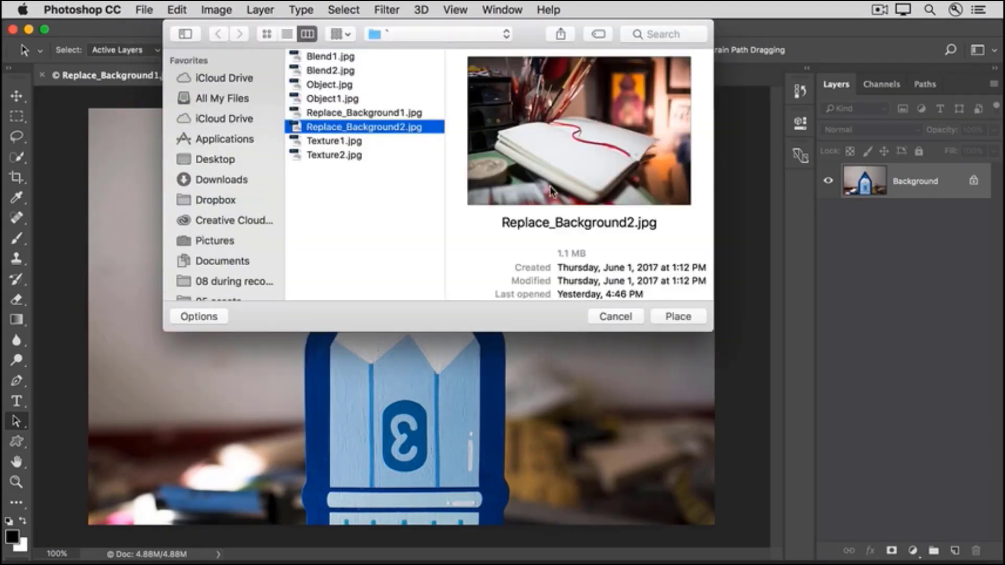
{"action": "left_click", "coordinate": [679, 316]}
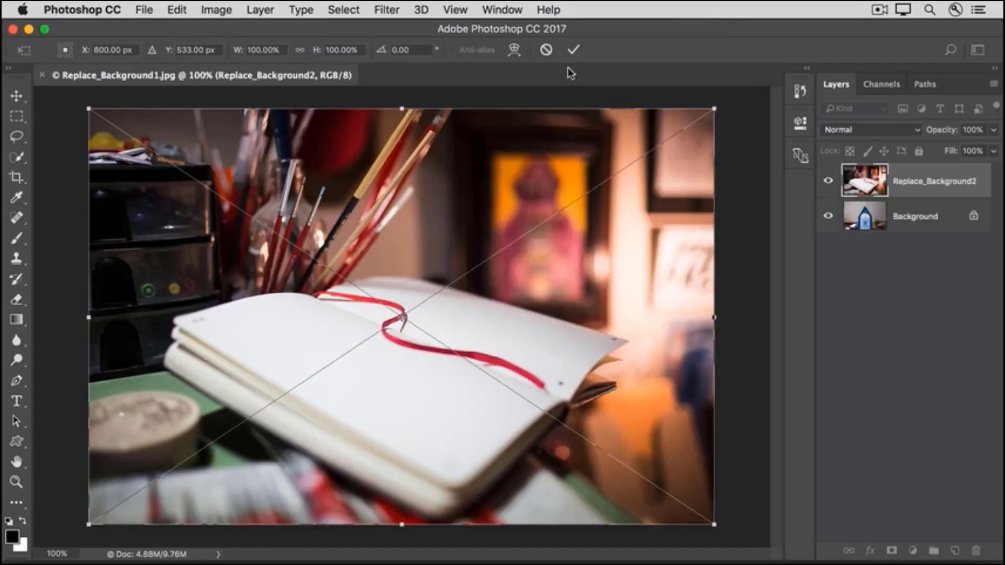
{"action": "left_click", "coordinate": [573, 53]}
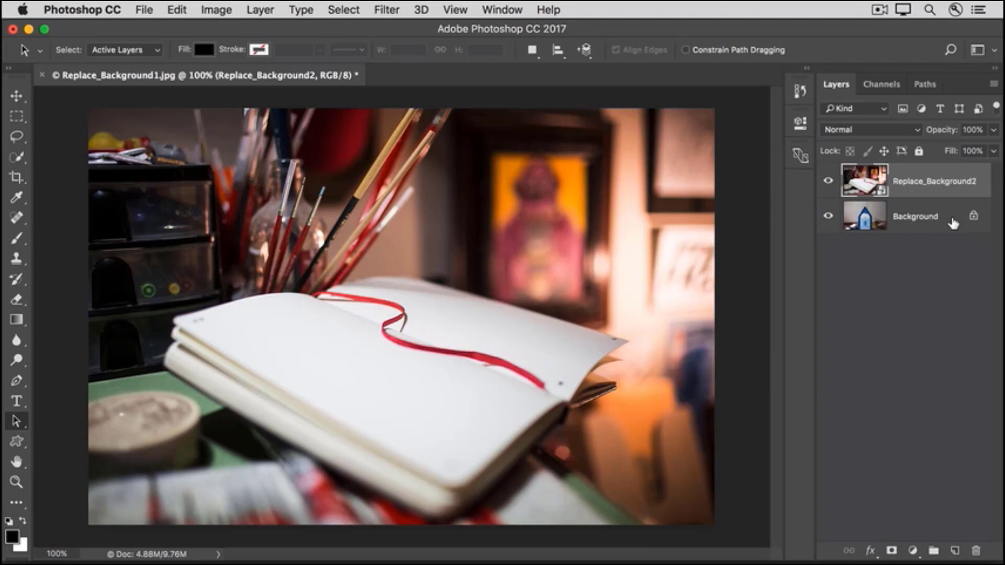
Step: Convert the locked Background layer into a regular layer named Pencil
{"action": "left_click", "coordinate": [953, 223]}
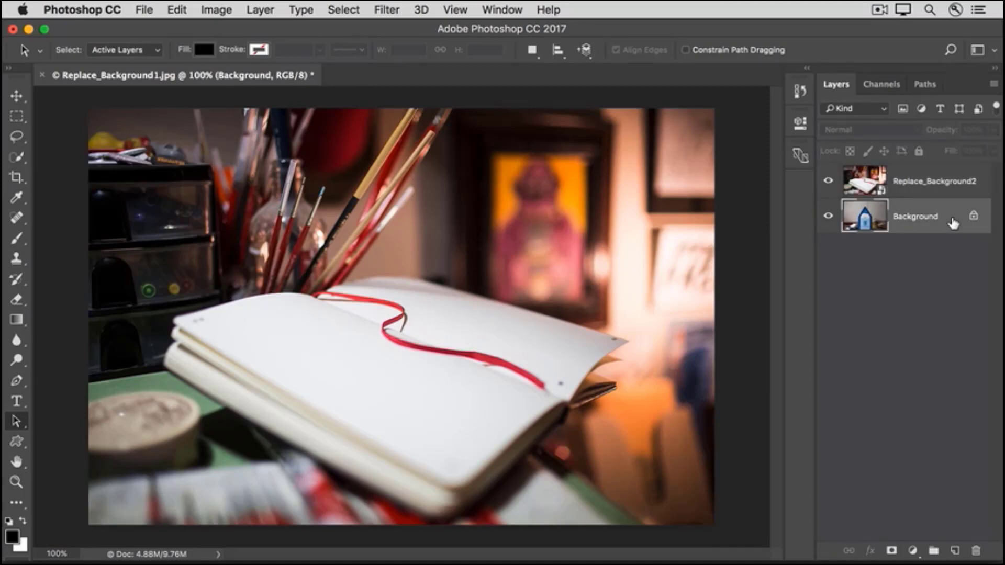
{"action": "right_click", "coordinate": [953, 222]}
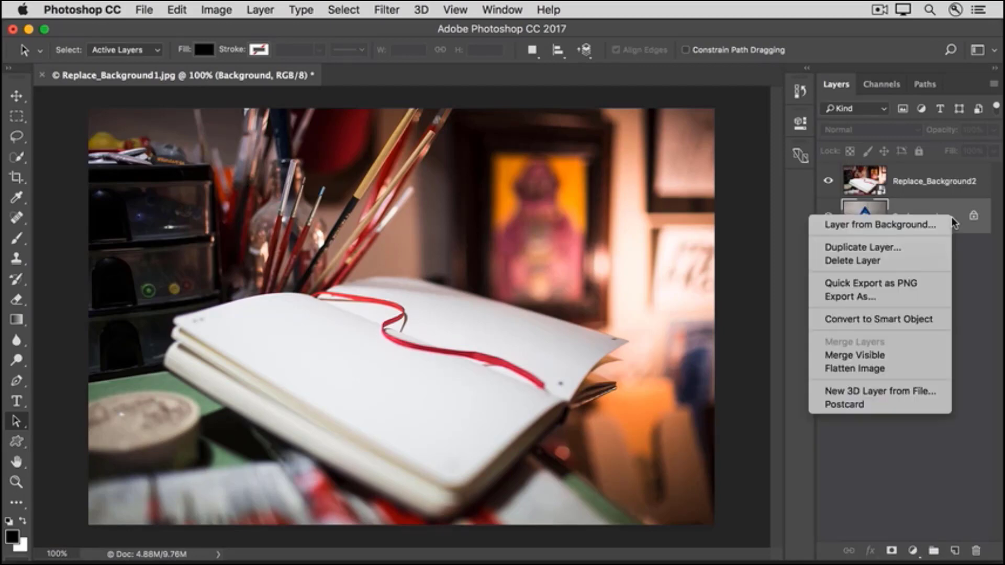
{"action": "left_click", "coordinate": [941, 224]}
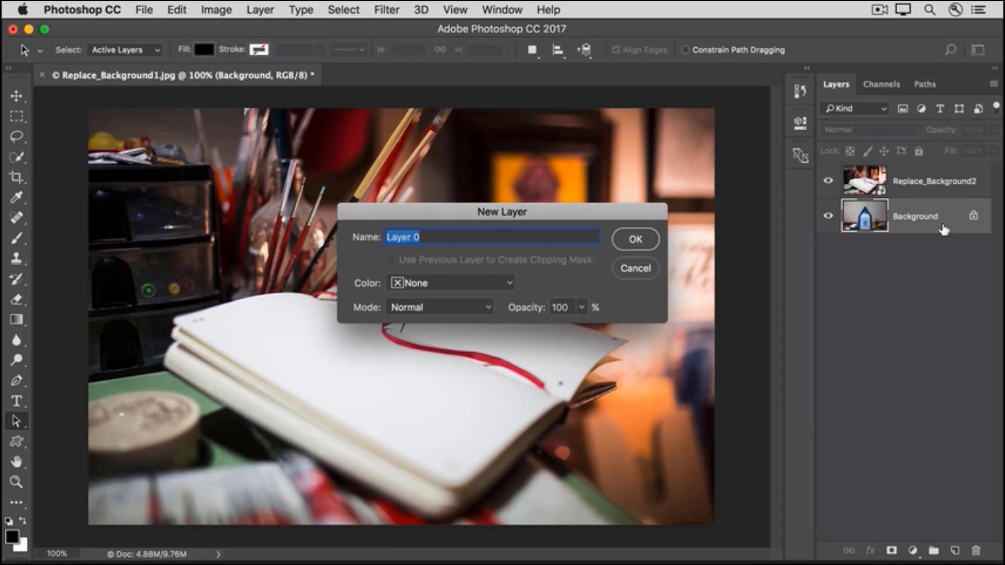
{"action": "type", "text": "Pencil"}
{"action": "left_click", "coordinate": [648, 240]}
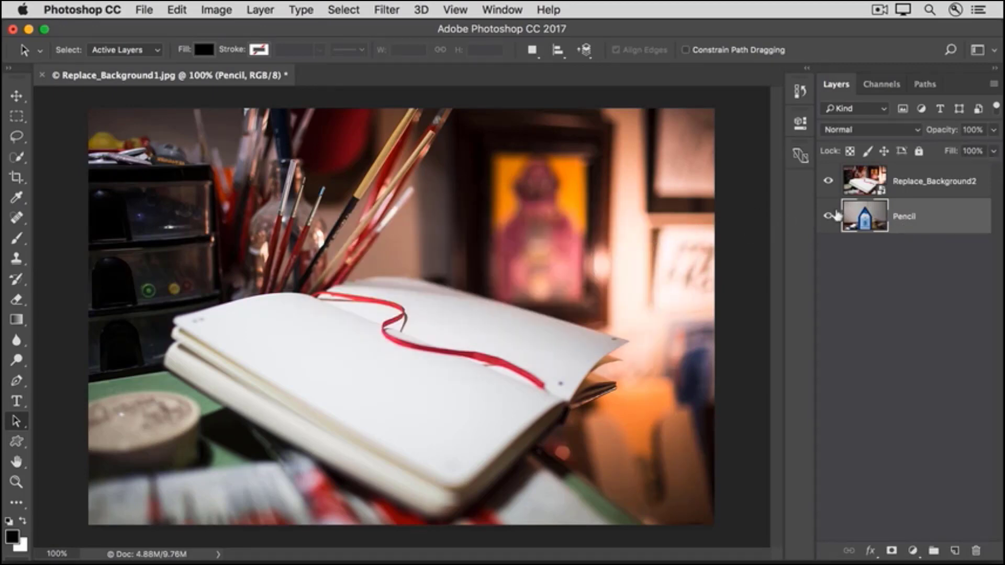
Step: Move the Replace_Background2 layer beneath the Pencil layer
{"action": "left_click", "coordinate": [926, 191]}
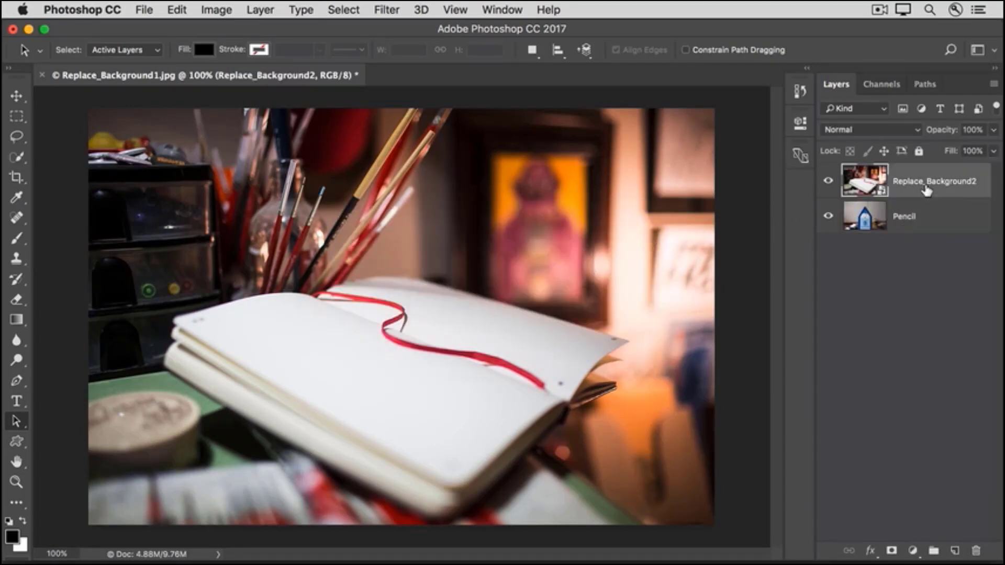
{"action": "left_click_drag", "start_coordinate": [926, 192], "coordinate": [926, 229]}
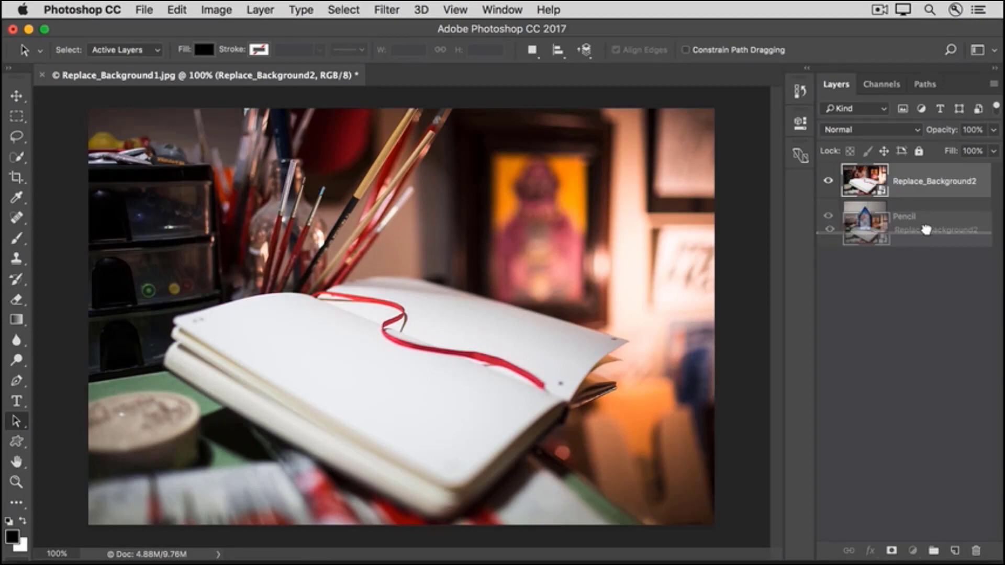
{"action": "left_click_drag", "start_coordinate": [925, 230], "coordinate": [928, 235]}
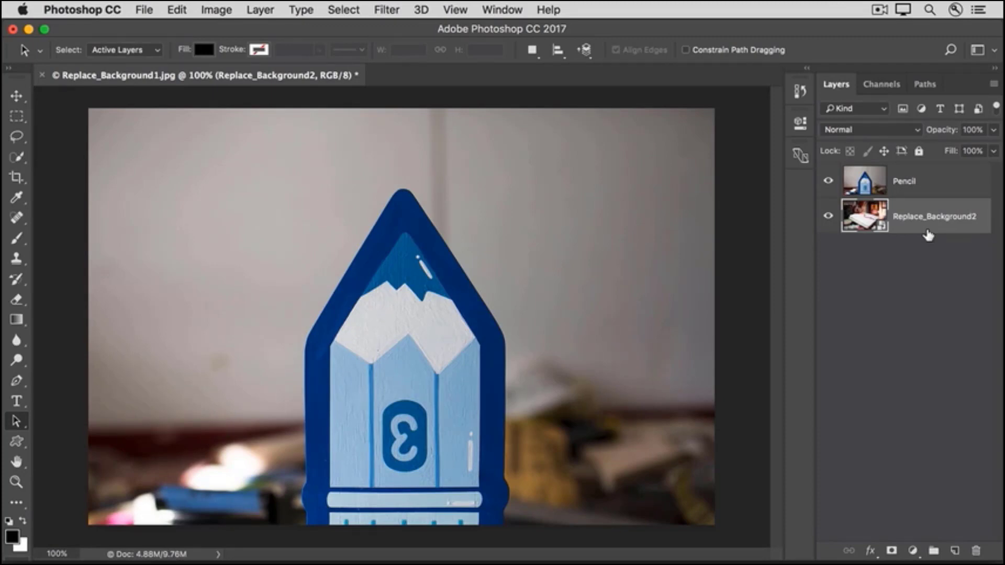
Step: Select the whole area around the pencil on the Pencil layer with the Quick Selection tool
{"action": "left_click", "coordinate": [934, 187]}
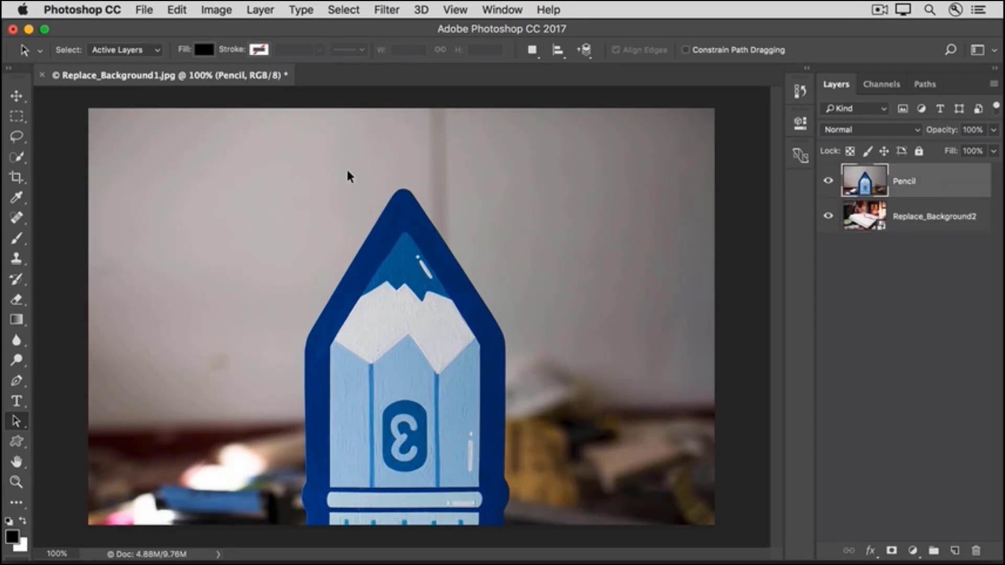
{"action": "left_click", "coordinate": [20, 158]}
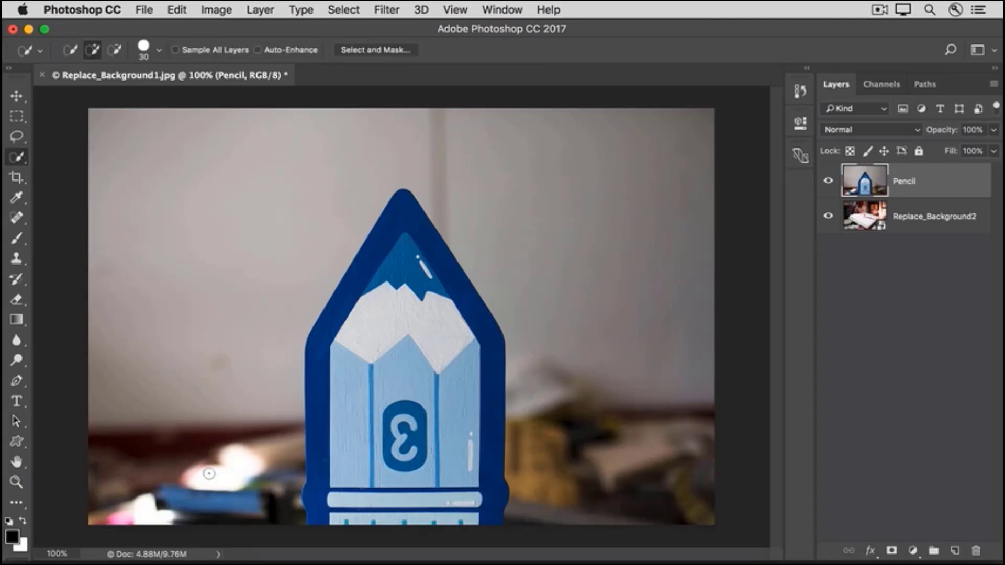
{"action": "mouse_move", "coordinate": [207, 334]}
{"action": "left_mouse_down"}
{"action": "mouse_move", "coordinate": [216, 235]}
{"action": "mouse_move", "coordinate": [257, 175]}
{"action": "mouse_move", "coordinate": [381, 146]}
{"action": "mouse_move", "coordinate": [465, 140]}
{"action": "mouse_move", "coordinate": [515, 191]}
{"action": "mouse_move", "coordinate": [563, 281]}
{"action": "left_mouse_up"}
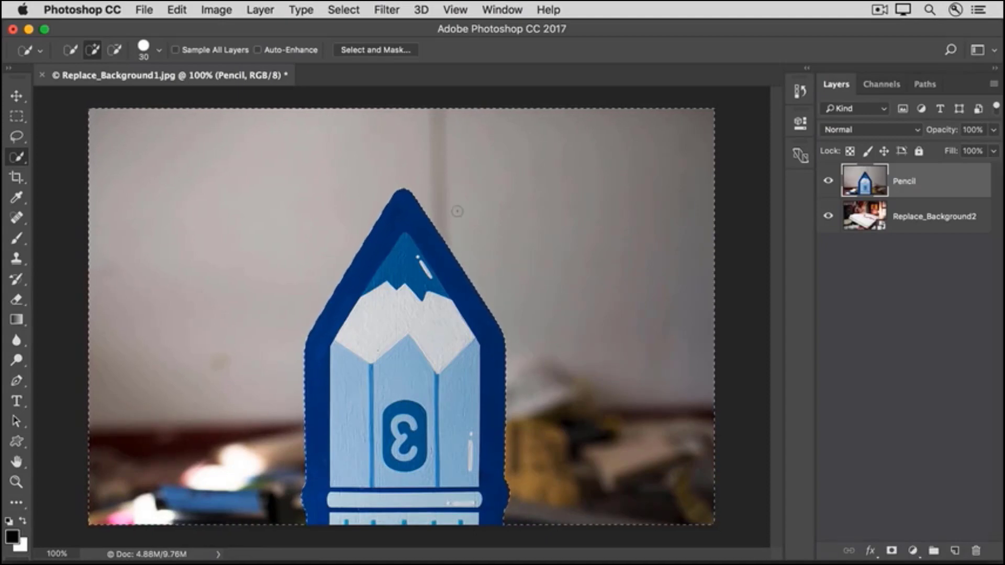
Step: Invert the selection so it covers the pencil, and add a layer mask from it to the Pencil layer
{"action": "left_click", "coordinate": [338, 9]}
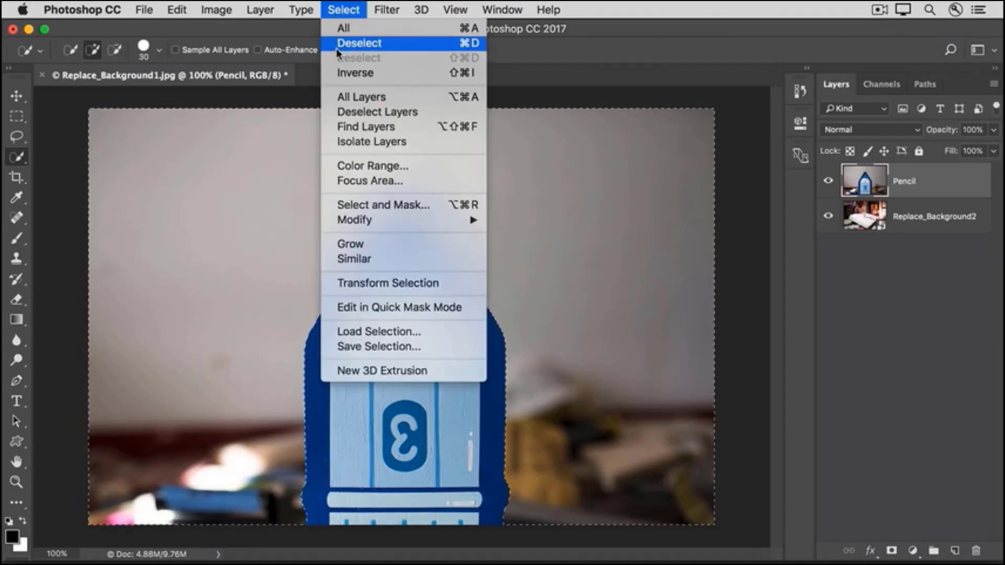
{"action": "left_click", "coordinate": [337, 73]}
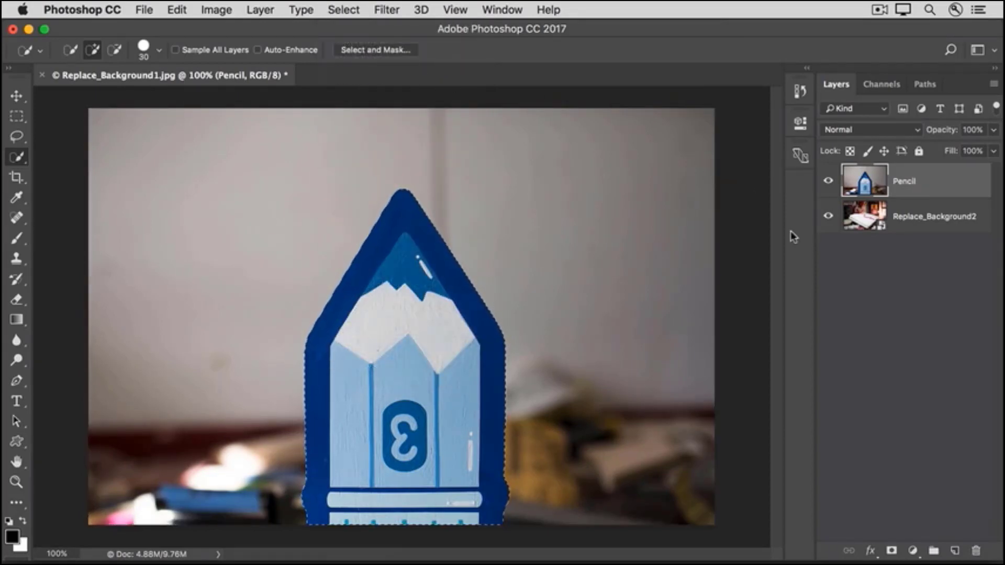
{"action": "left_click", "coordinate": [892, 551]}
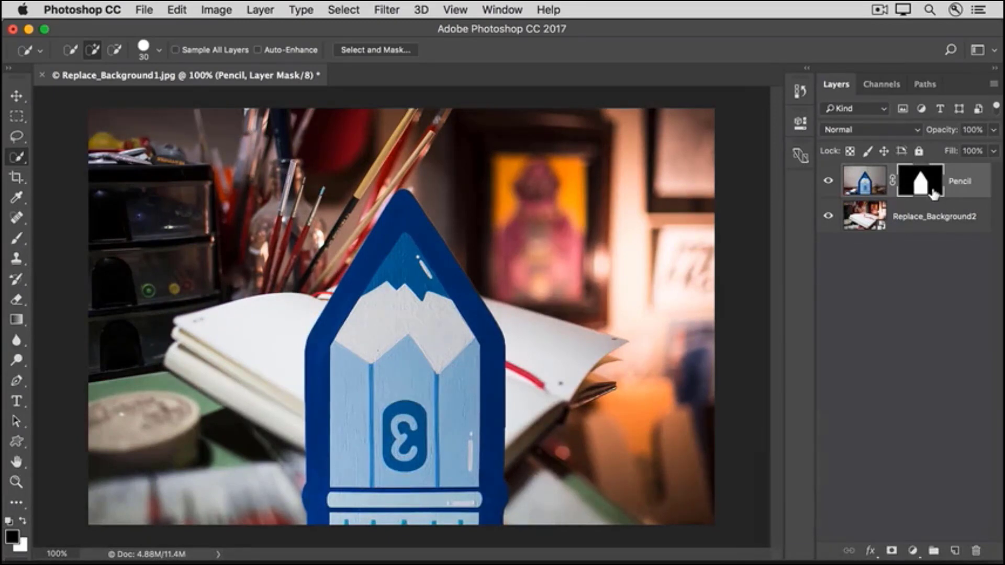
Step: Open the pencil's mask in Select and Mask and set the view mode to On Layers
{"action": "left_click", "coordinate": [345, 11]}
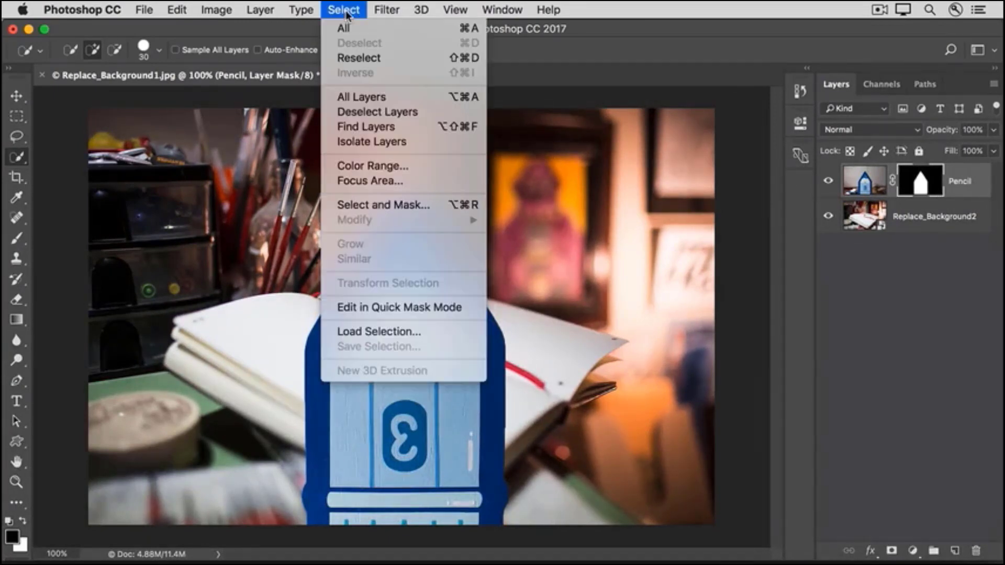
{"action": "left_click", "coordinate": [339, 210]}
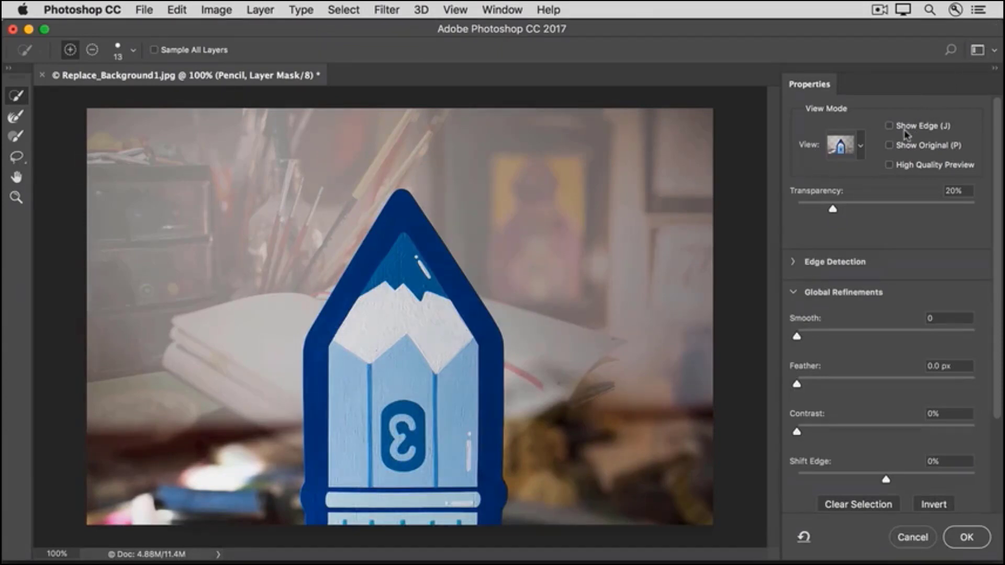
{"action": "left_click", "coordinate": [840, 147]}
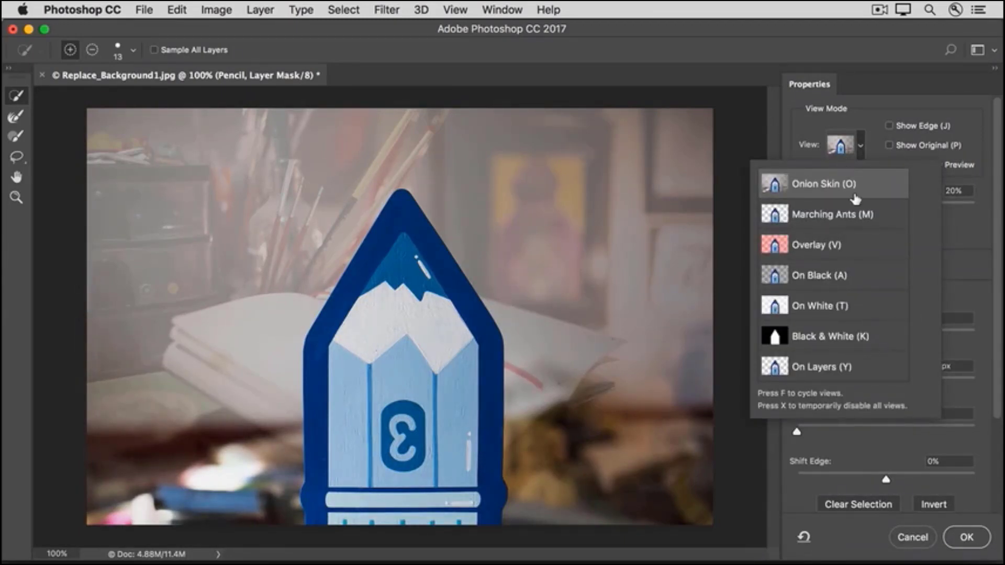
{"action": "left_click", "coordinate": [880, 376]}
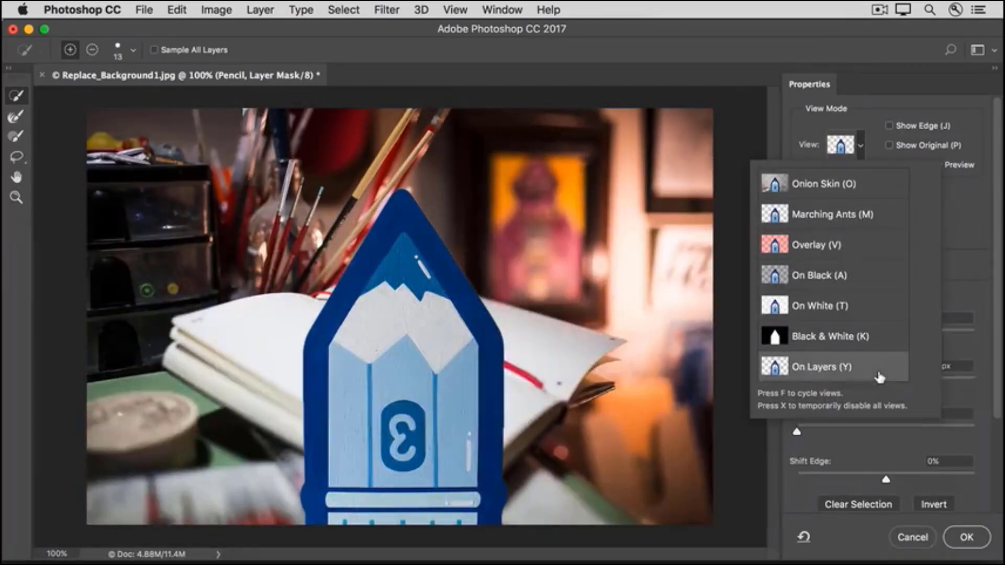
{"action": "left_click", "coordinate": [796, 127]}
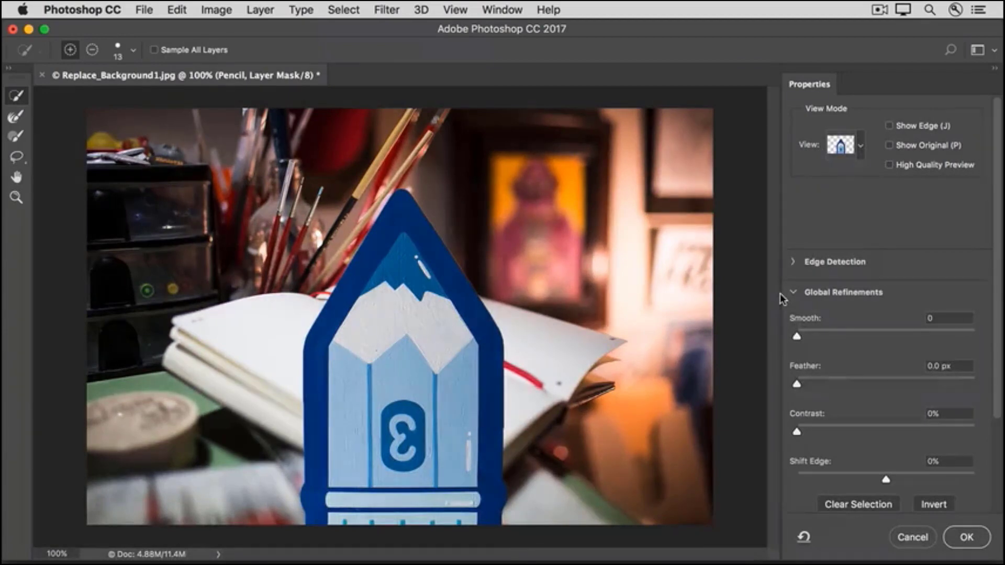
Step: Refine the pencil mask with Shift Edge -52%, Smooth 9 and Contrast 14%, and output it to Layer Mask
{"action": "key", "text": "Tab"}
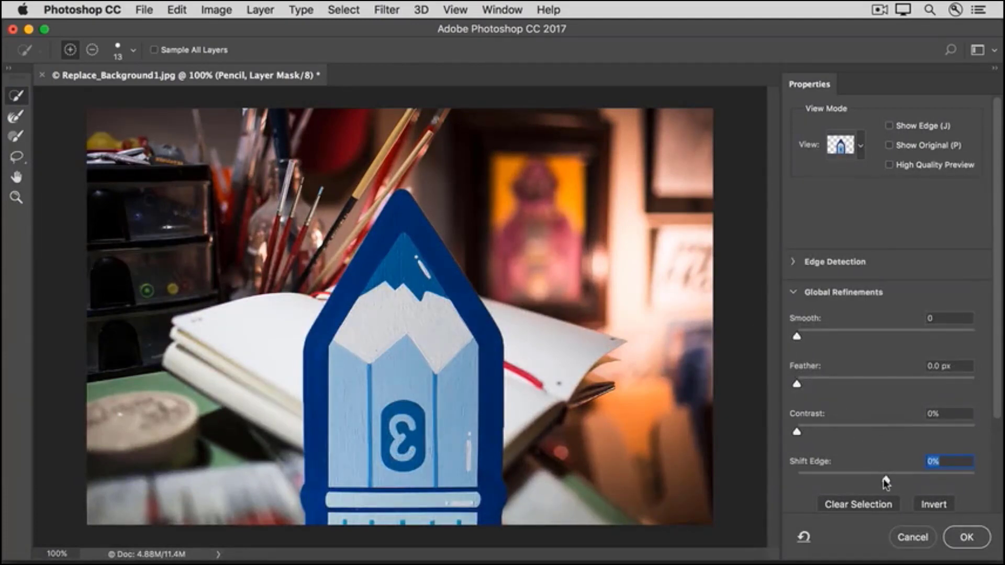
{"action": "left_click_drag", "start_coordinate": [886, 482], "coordinate": [840, 483]}
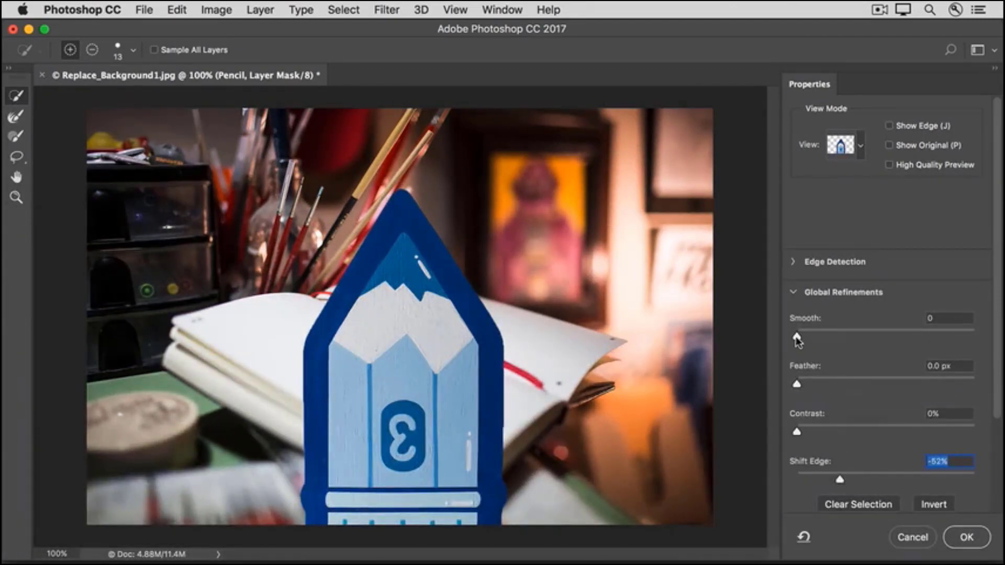
{"action": "left_click_drag", "start_coordinate": [798, 341], "coordinate": [810, 341]}
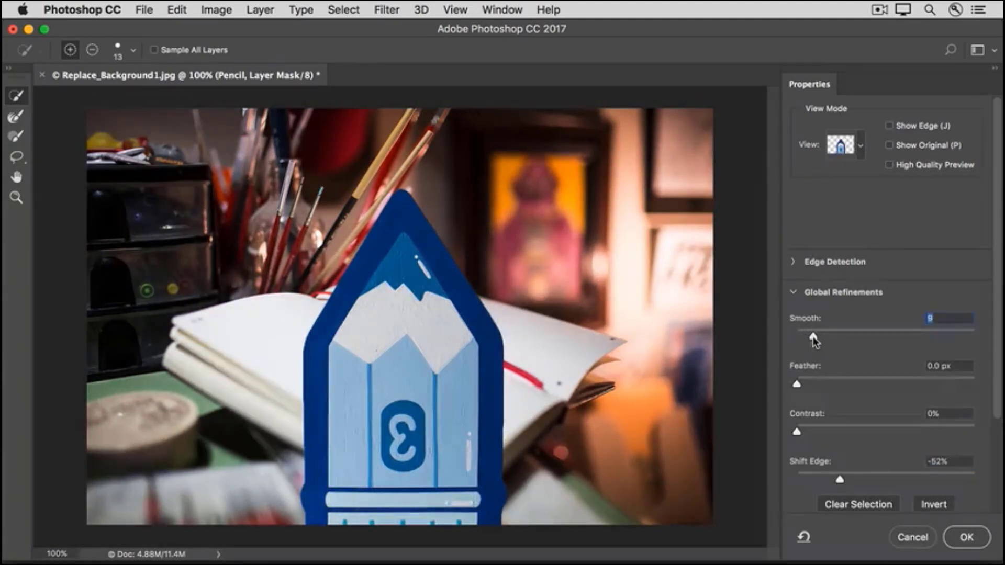
{"action": "left_click_drag", "start_coordinate": [797, 432], "coordinate": [823, 434]}
{"action": "scroll", "coordinate": [821, 434], "scroll_direction": "down", "scroll_amount": 3}
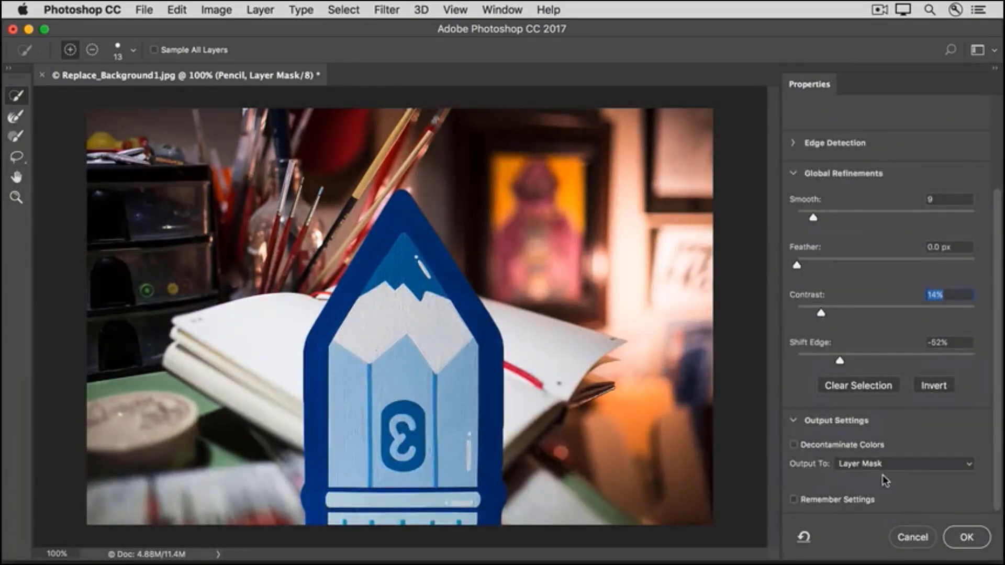
{"action": "left_click", "coordinate": [953, 536]}
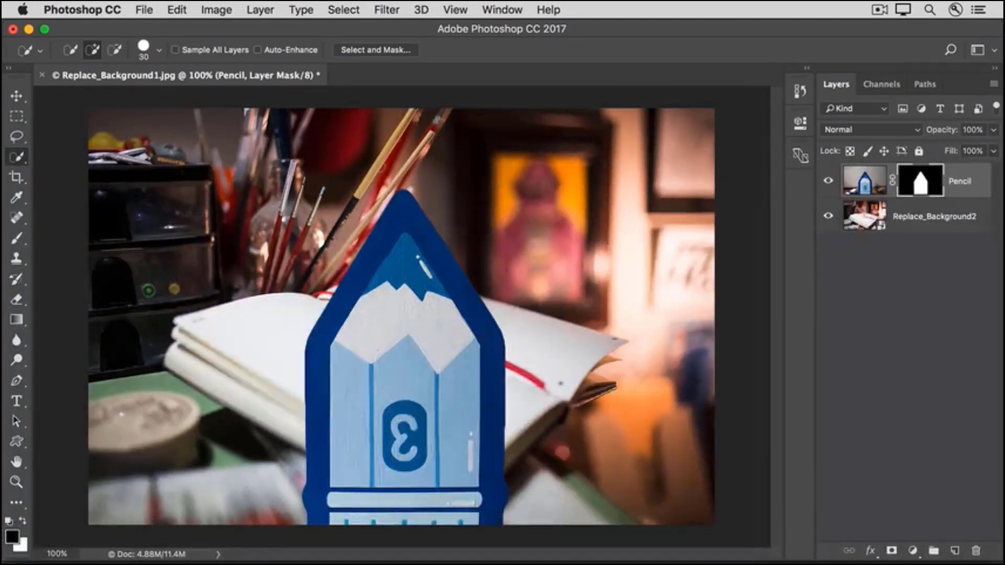
Step: Move the masked pencil to the right over the new background with the Move tool
{"action": "left_click", "coordinate": [16, 96]}
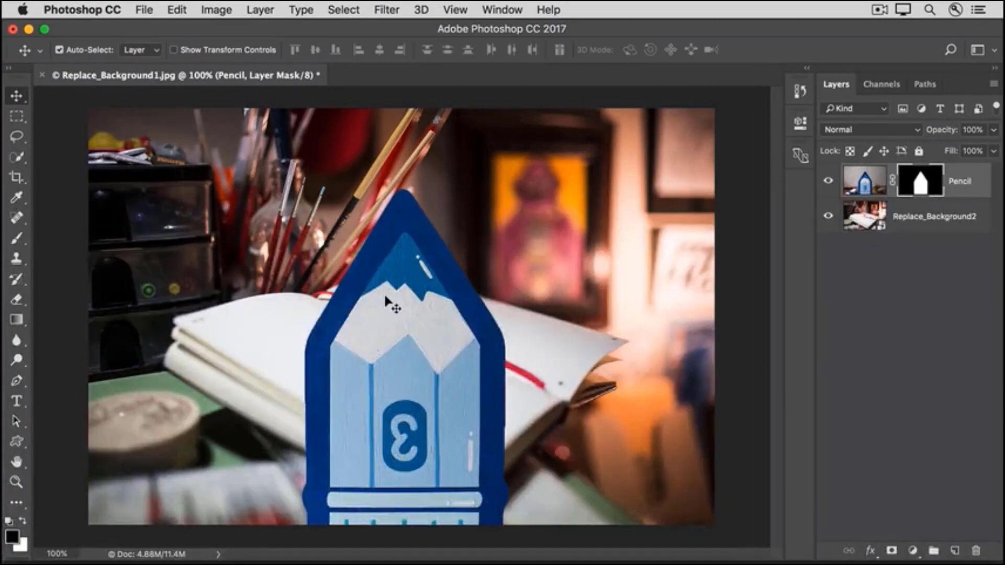
{"action": "left_click_drag", "start_coordinate": [386, 298], "coordinate": [536, 297]}
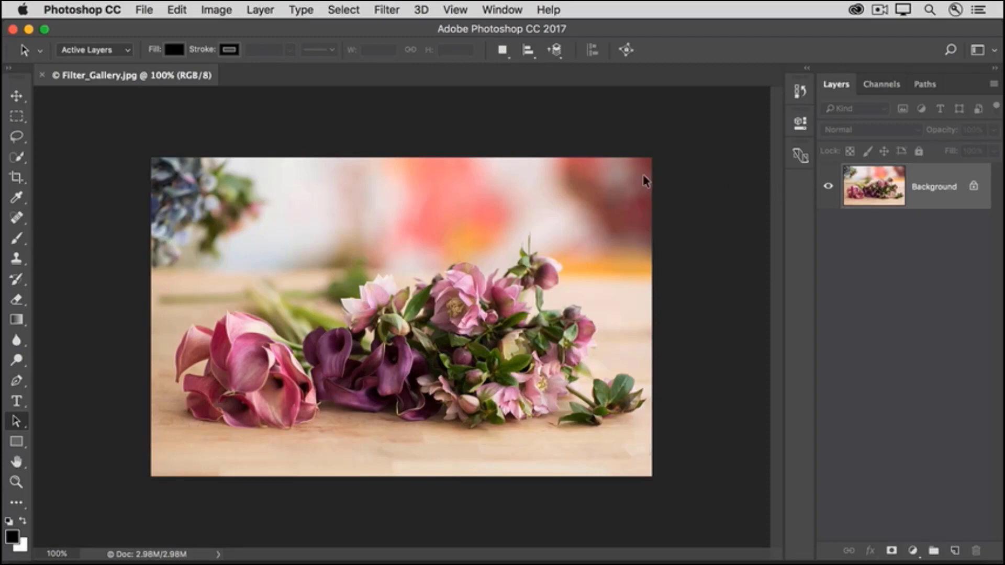
Step: Open the Filter Gallery for the flower photo and try the Plastic Wrap and Poster Edges filters
{"action": "left_click", "coordinate": [384, 16]}
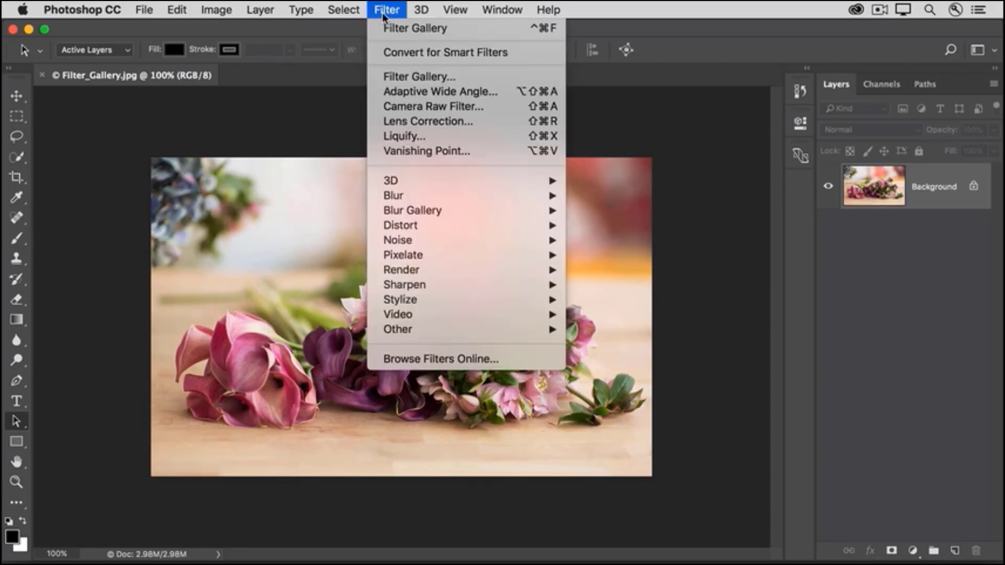
{"action": "mouse_move", "coordinate": [381, 229]}
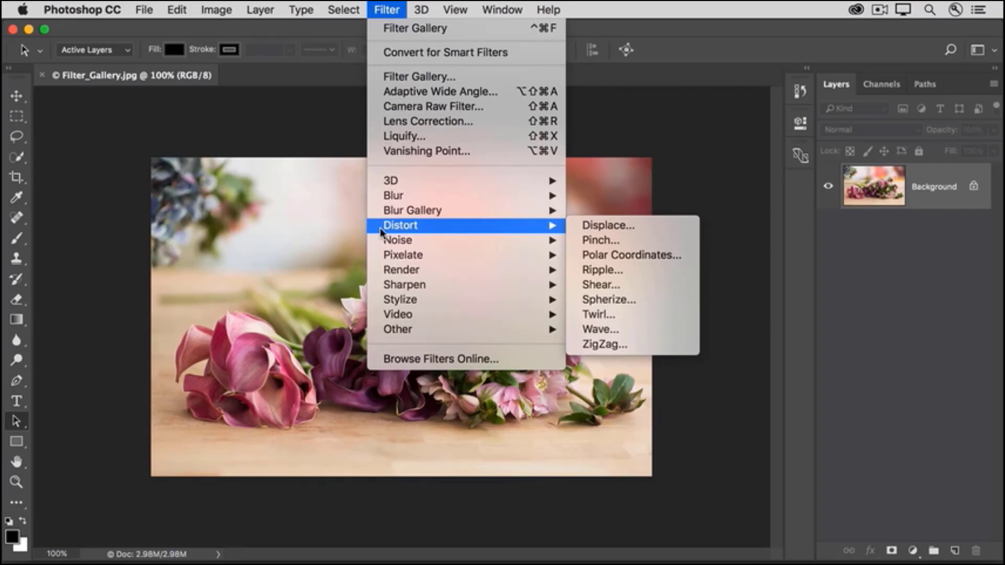
{"action": "left_click", "coordinate": [376, 81]}
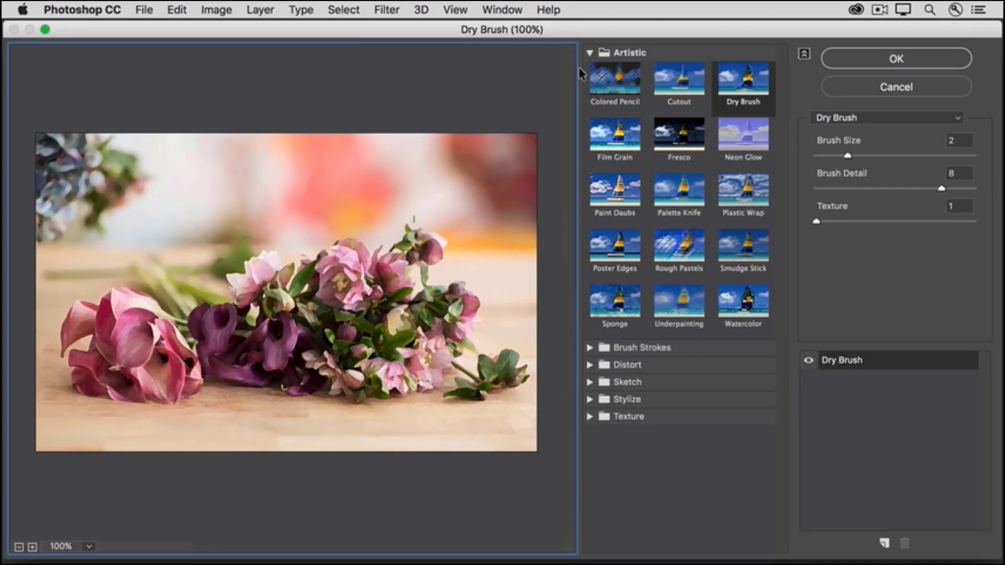
{"action": "left_click", "coordinate": [734, 193]}
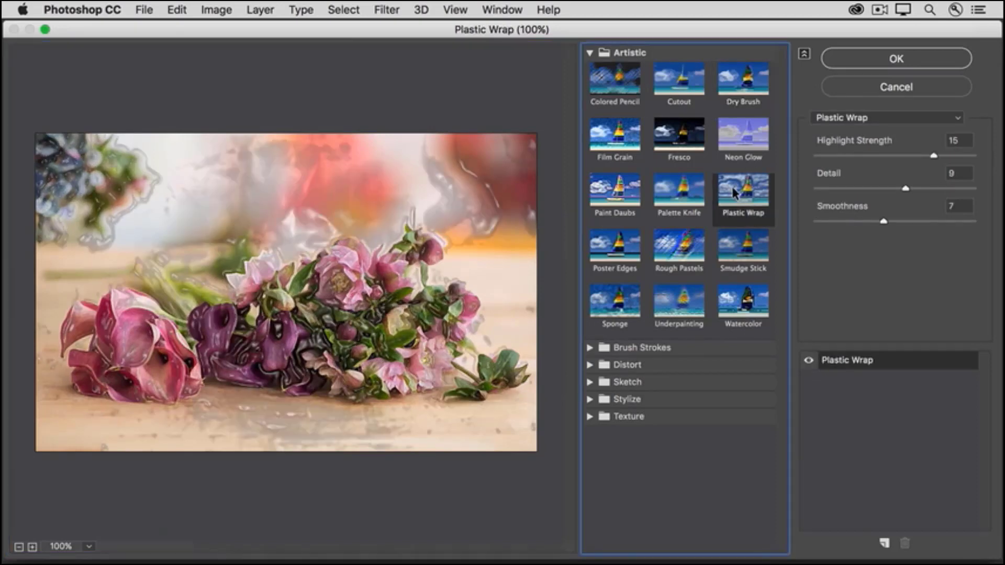
{"action": "left_click", "coordinate": [613, 257]}
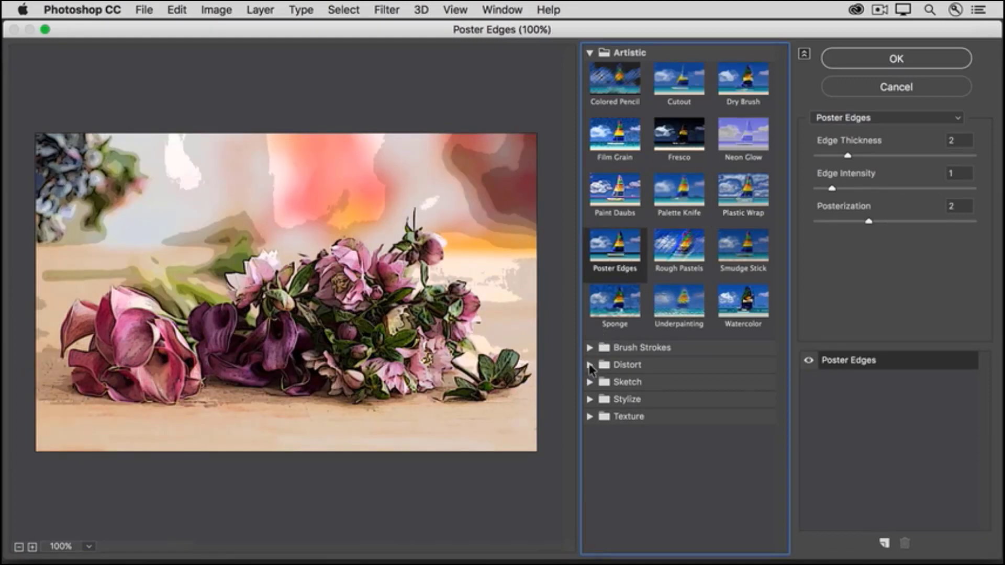
Step: Switch the effect to the Distort filter Diffuse Glow with Glow Amount 3 and Clear Amount 17
{"action": "left_click", "coordinate": [590, 366]}
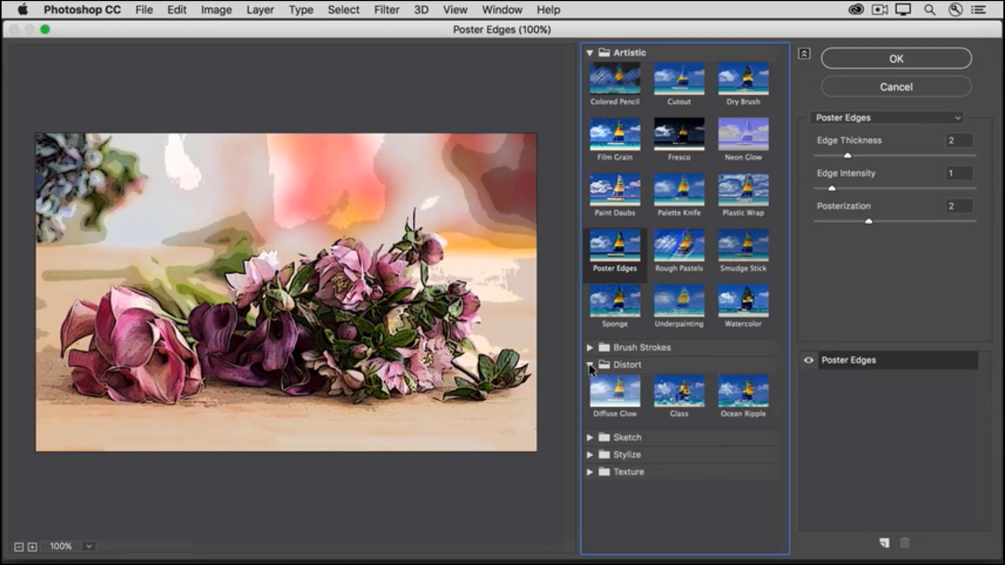
{"action": "left_click", "coordinate": [611, 390]}
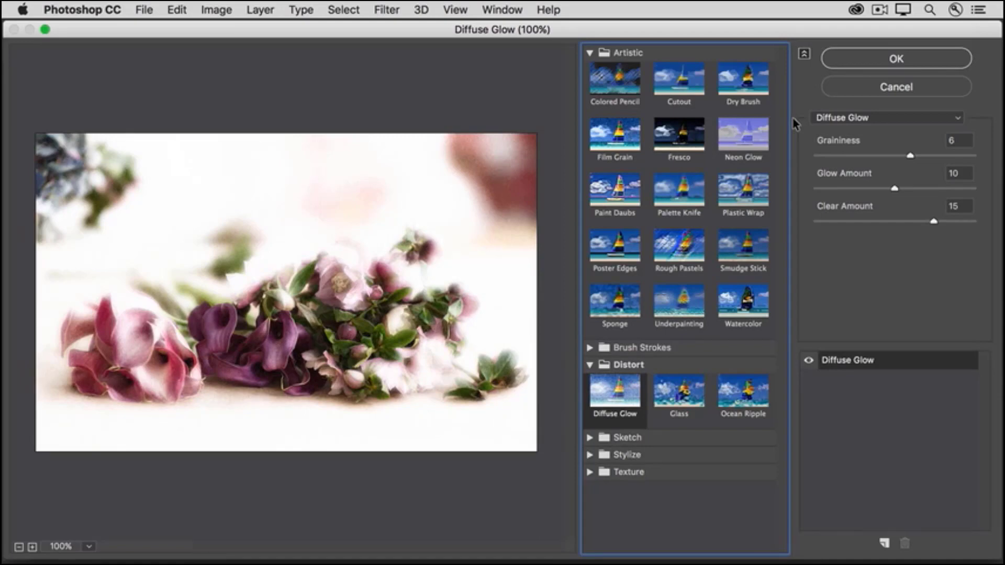
{"action": "left_click_drag", "start_coordinate": [893, 188], "coordinate": [840, 190]}
{"action": "left_click_drag", "start_coordinate": [933, 222], "coordinate": [946, 224]}
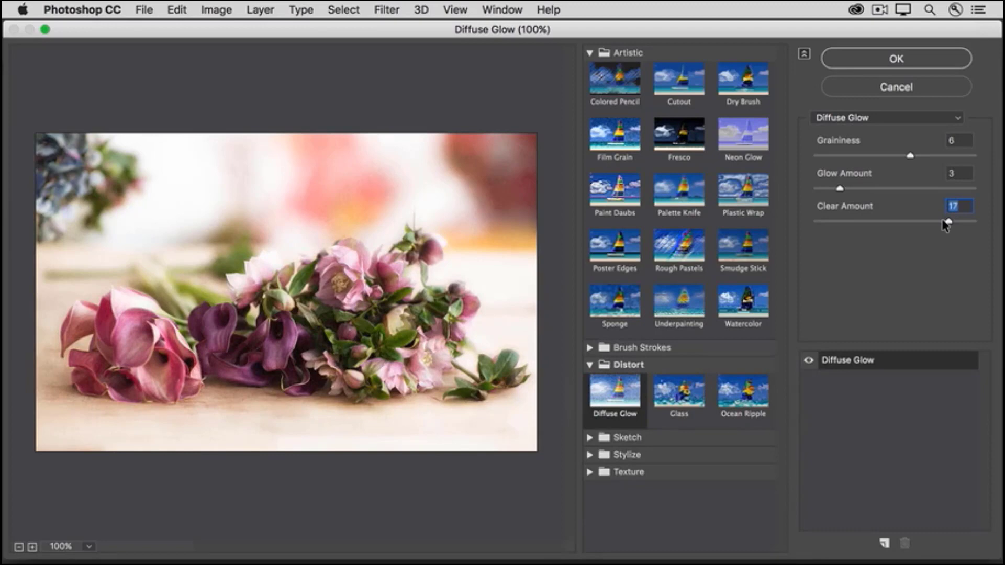
Step: Add a second effect layer above Diffuse Glow and set it to the Texturizer filter
{"action": "left_click", "coordinate": [883, 545]}
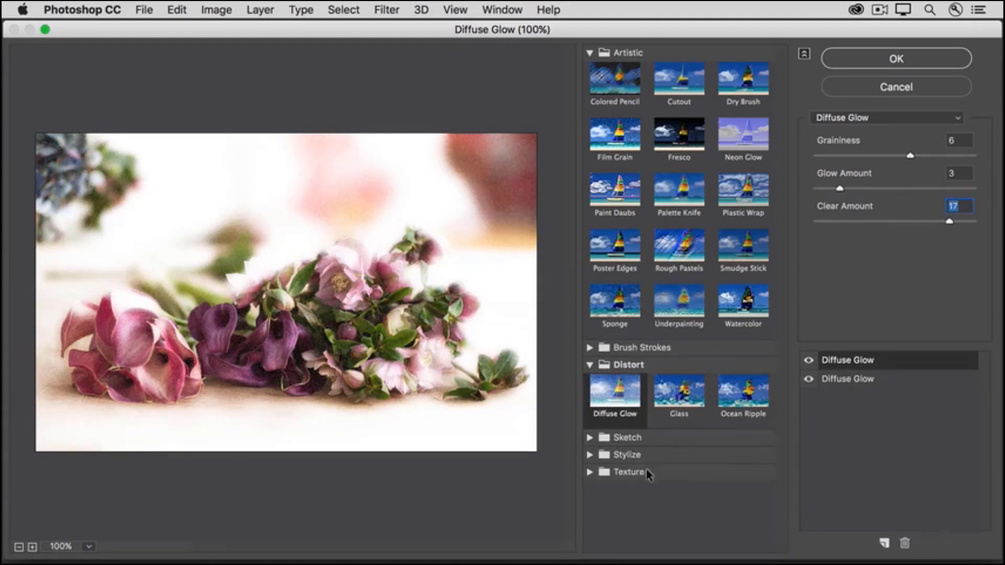
{"action": "left_click", "coordinate": [590, 472]}
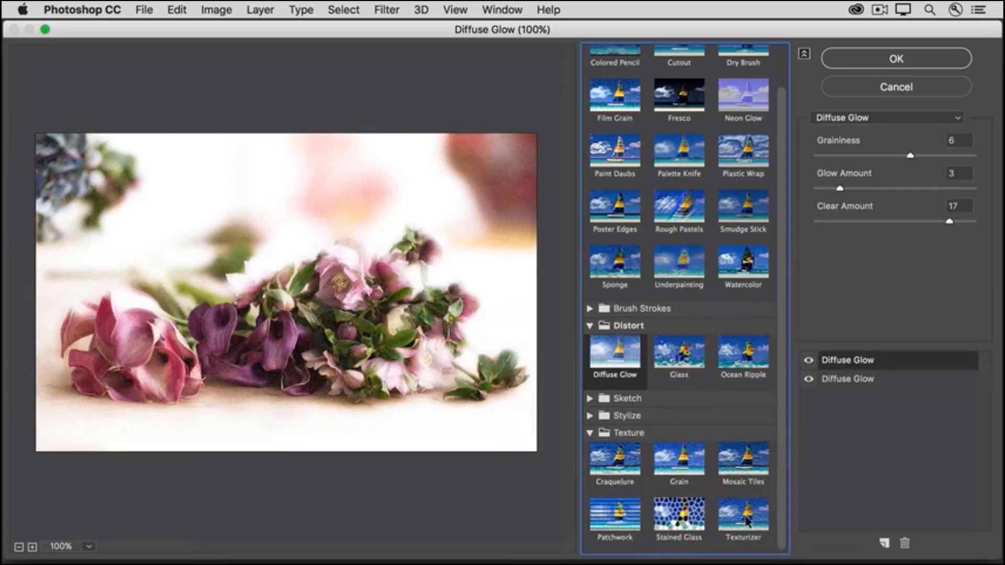
{"action": "left_click", "coordinate": [742, 518]}
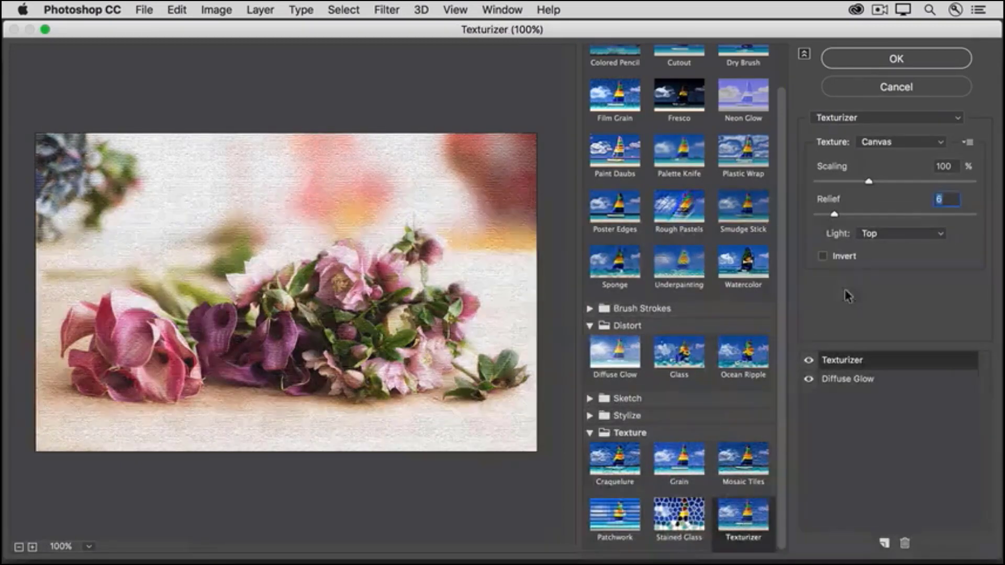
Step: Try the Brick and Burlap textures on the Texturizer effect and return to Canvas
{"action": "left_click", "coordinate": [922, 142]}
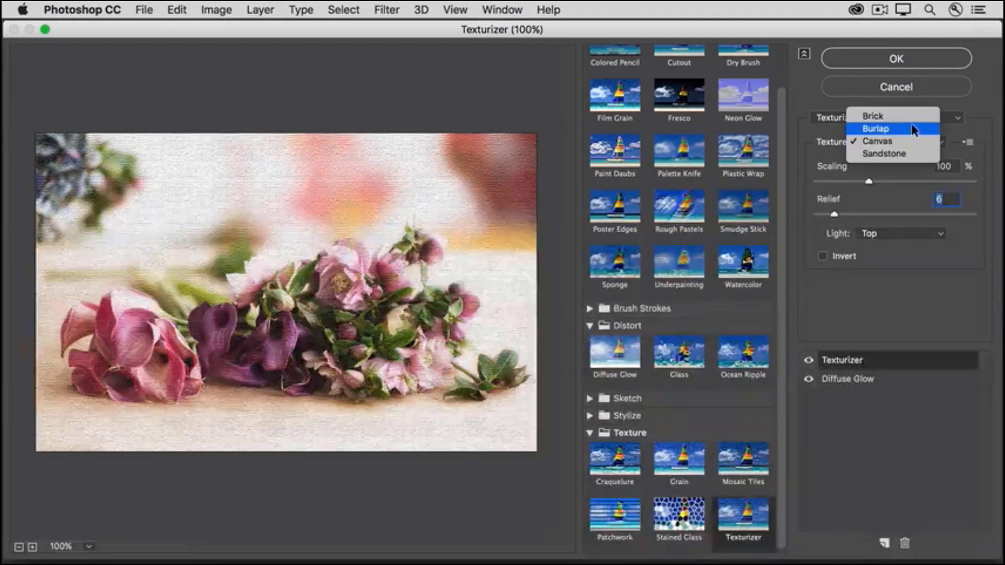
{"action": "left_click", "coordinate": [906, 113]}
{"action": "left_click", "coordinate": [909, 146]}
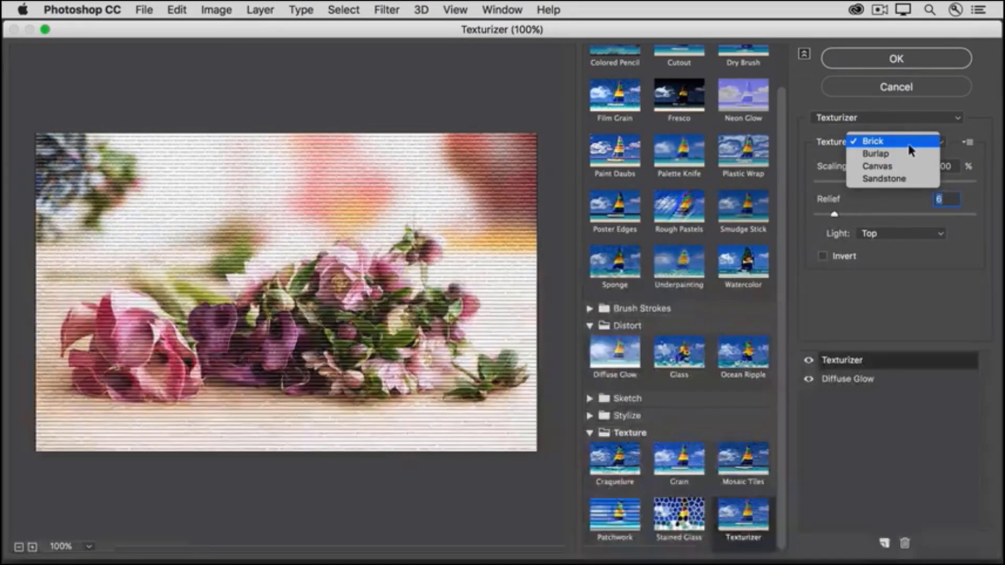
{"action": "left_click", "coordinate": [908, 149]}
{"action": "left_click", "coordinate": [908, 147]}
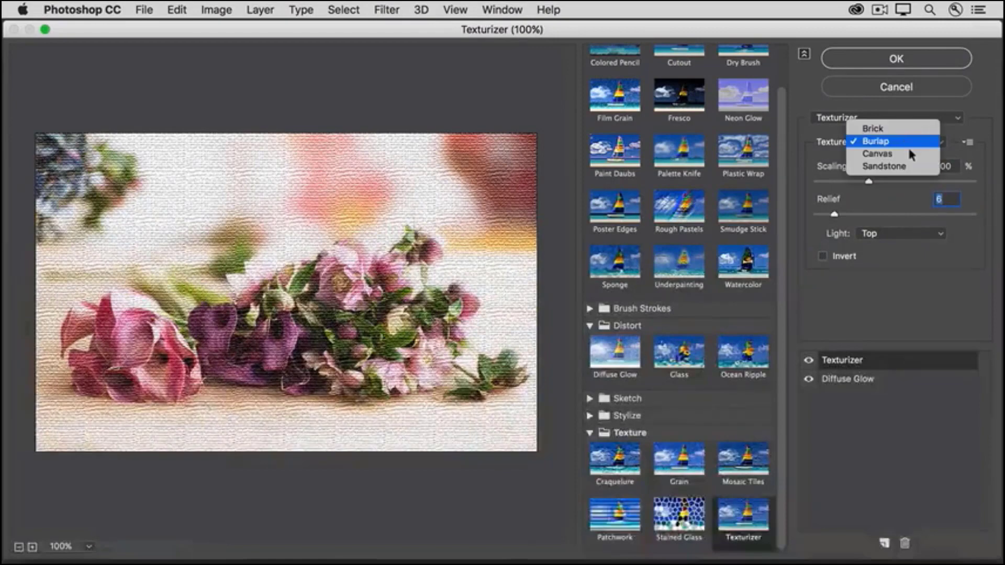
{"action": "left_click", "coordinate": [909, 152]}
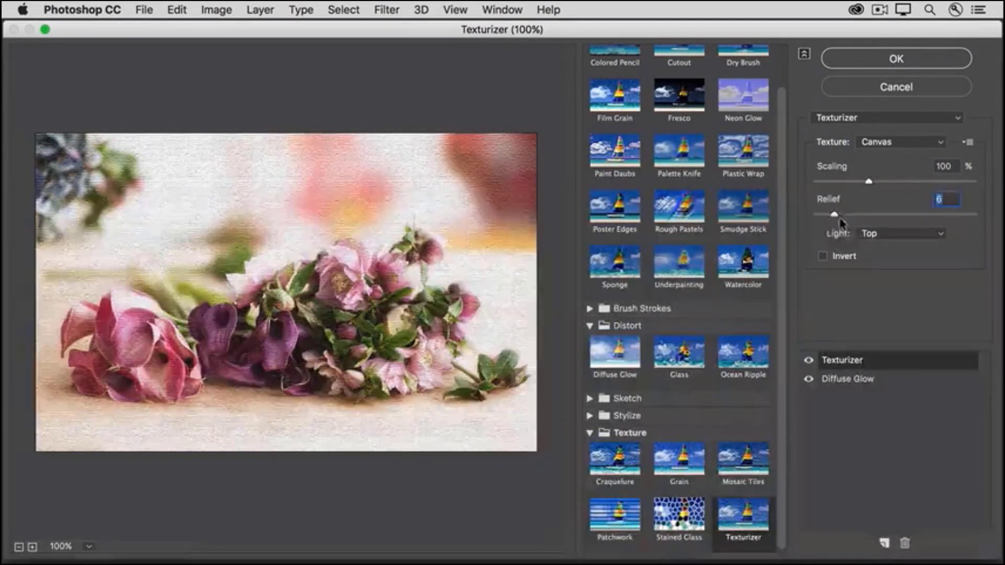
Step: Set the Texturizer's Relief to 4 and its Light direction to Bottom Right
{"action": "left_click_drag", "start_coordinate": [835, 215], "coordinate": [829, 217]}
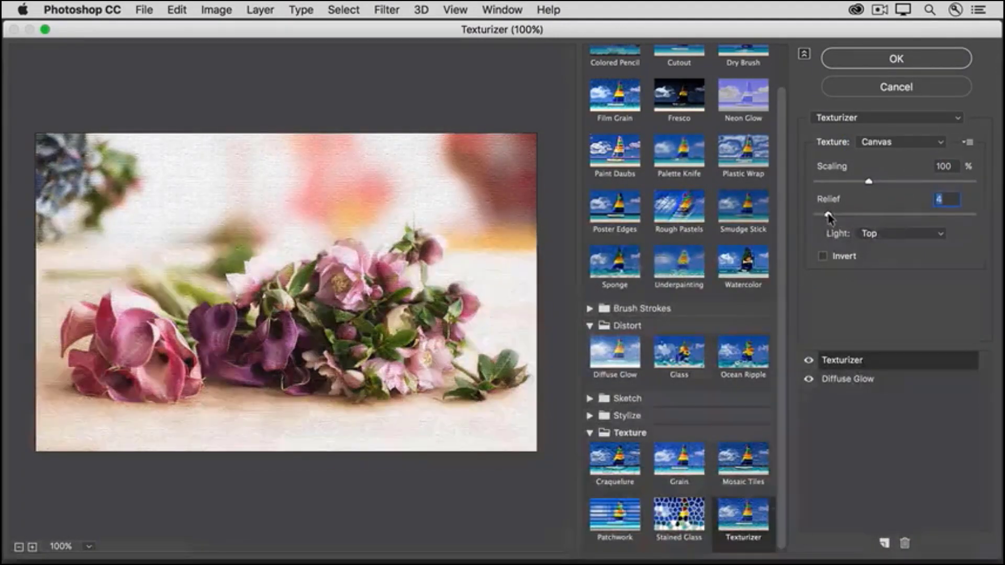
{"action": "left_click", "coordinate": [879, 234]}
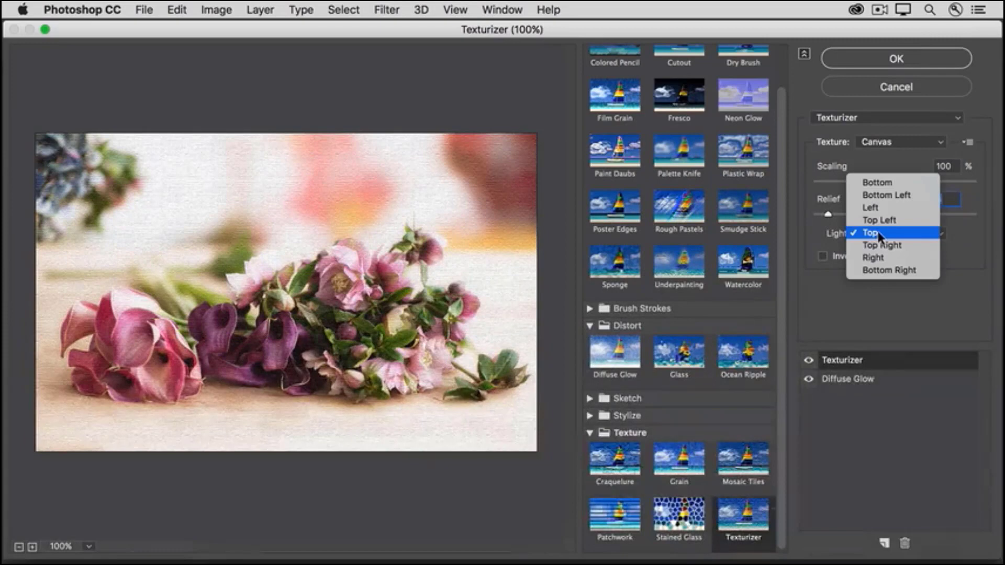
{"action": "left_click", "coordinate": [883, 270]}
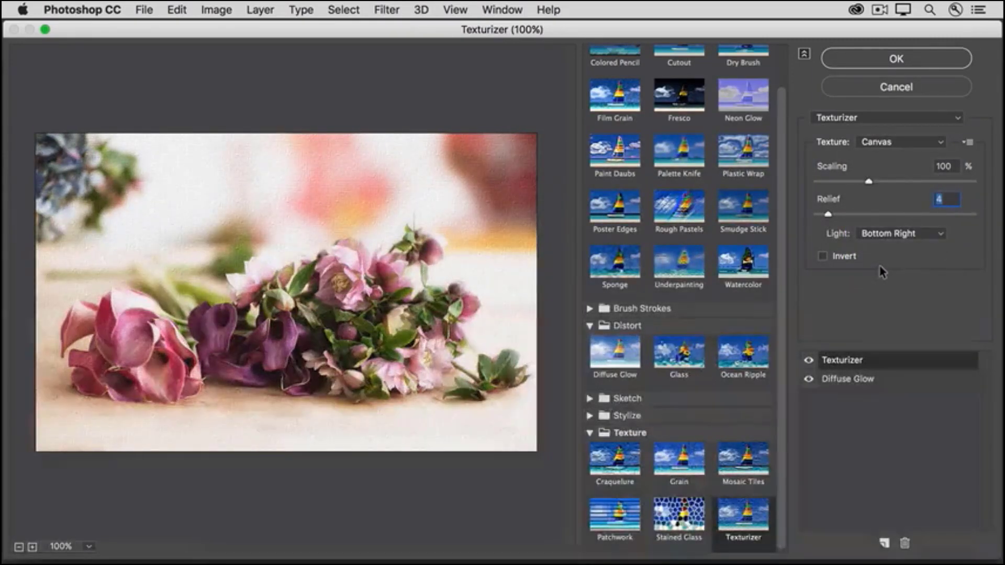
Step: Add a third effect layer on top of the stack and set it to the Sponge filter
{"action": "left_click", "coordinate": [883, 544]}
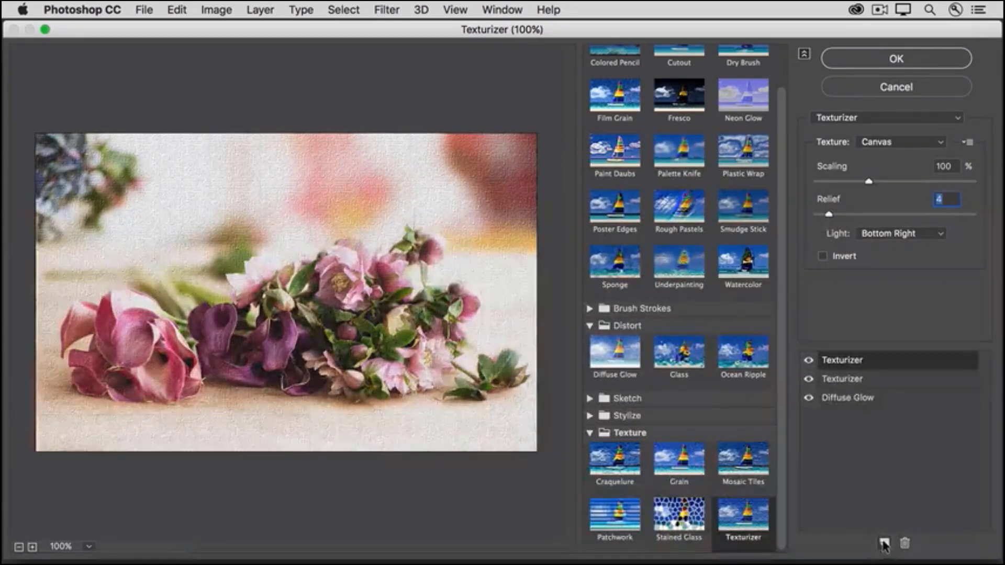
{"action": "left_click", "coordinate": [614, 267]}
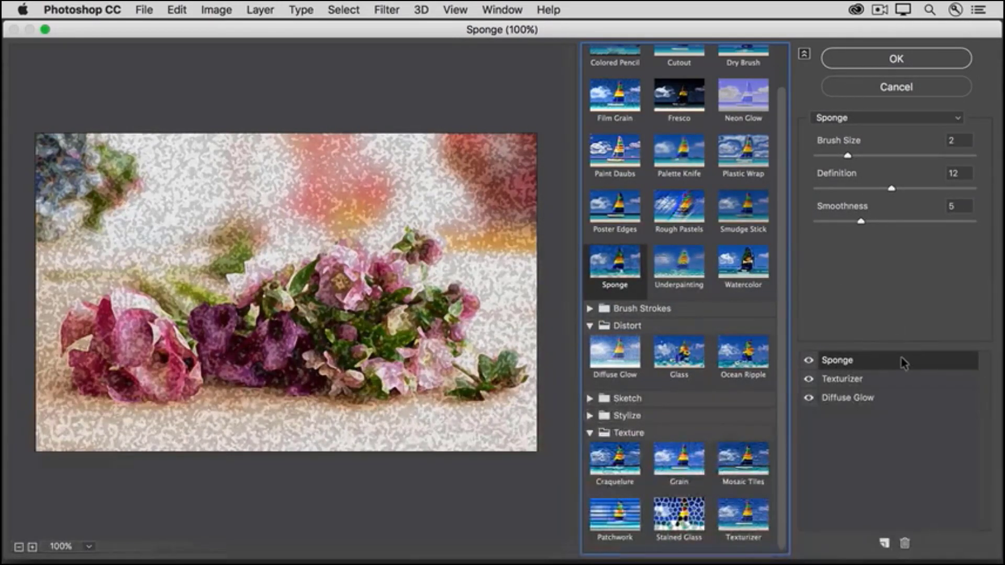
Step: Move the Sponge effect to the bottom of the effect stack and compare the image with Sponge hidden and shown
{"action": "left_click_drag", "start_coordinate": [904, 362], "coordinate": [905, 410]}
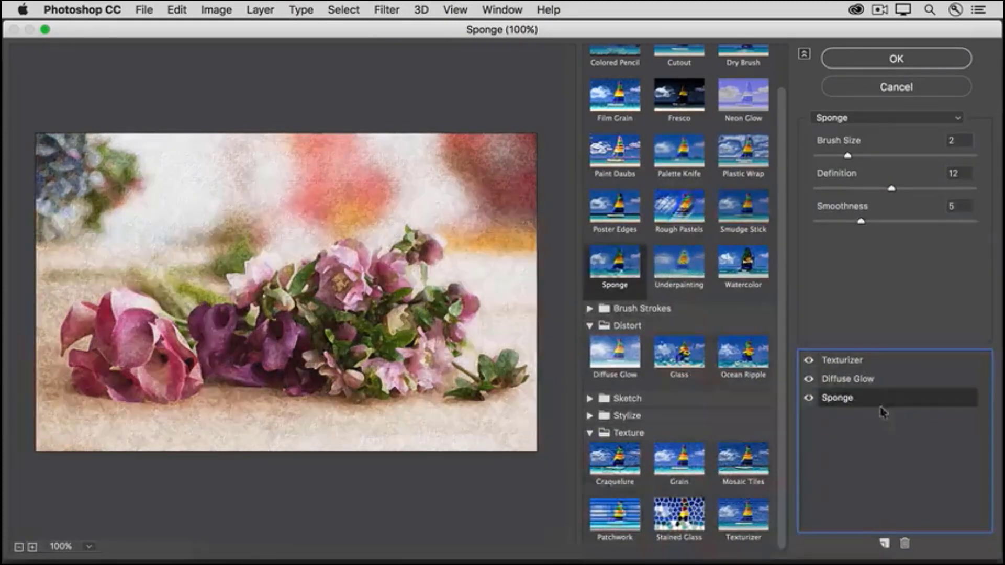
{"action": "left_click", "coordinate": [808, 399]}
{"action": "left_click", "coordinate": [808, 398]}
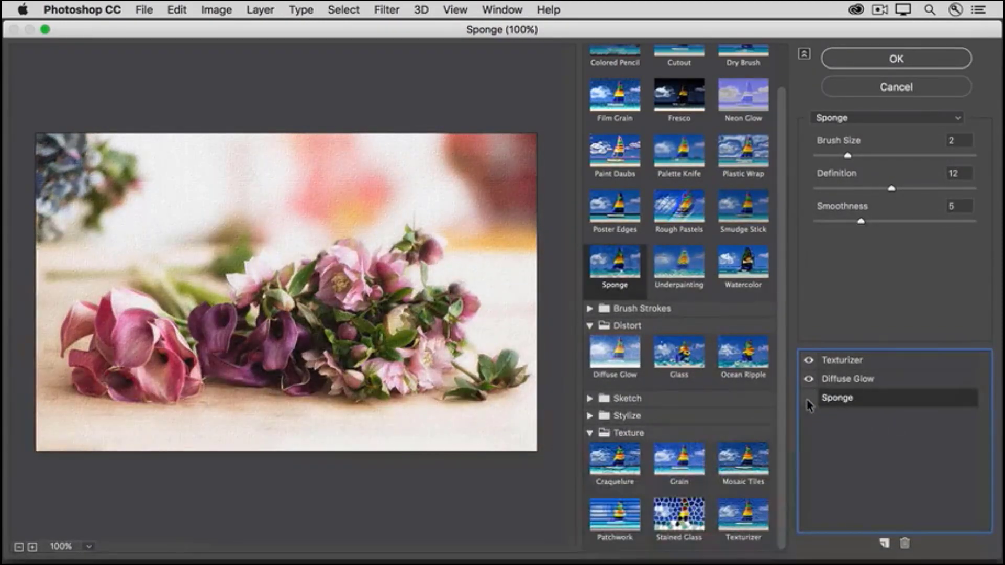
{"action": "left_click", "coordinate": [808, 399]}
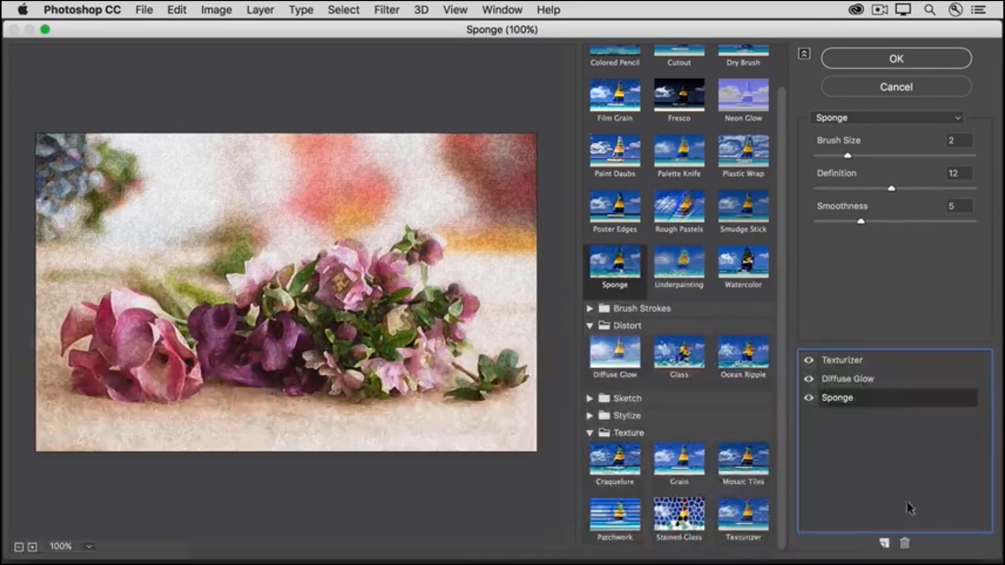
Step: Delete the Sponge effect layer and apply the remaining Texturizer and Diffuse Glow effects to the flower image
{"action": "left_click", "coordinate": [905, 544]}
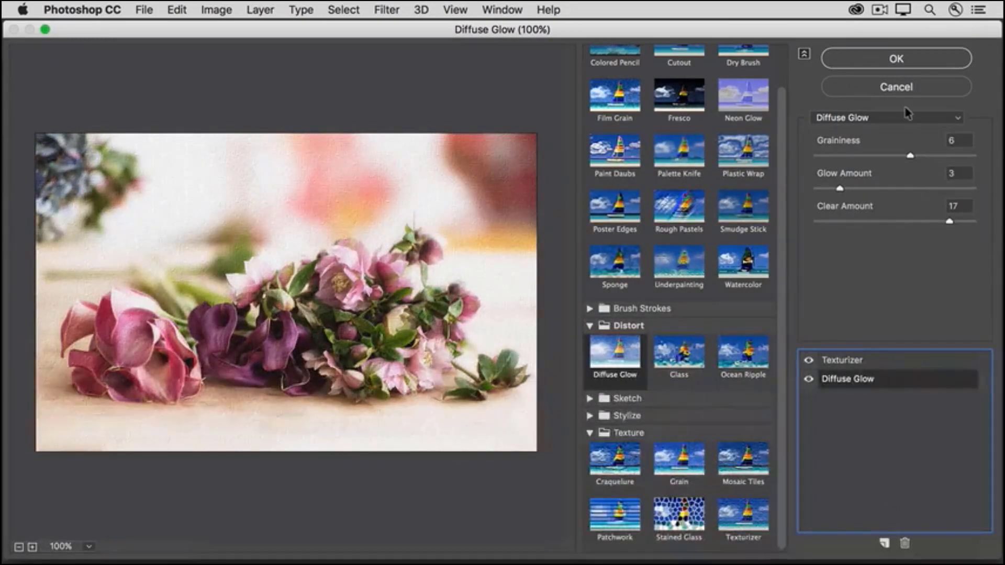
{"action": "left_click", "coordinate": [879, 64]}
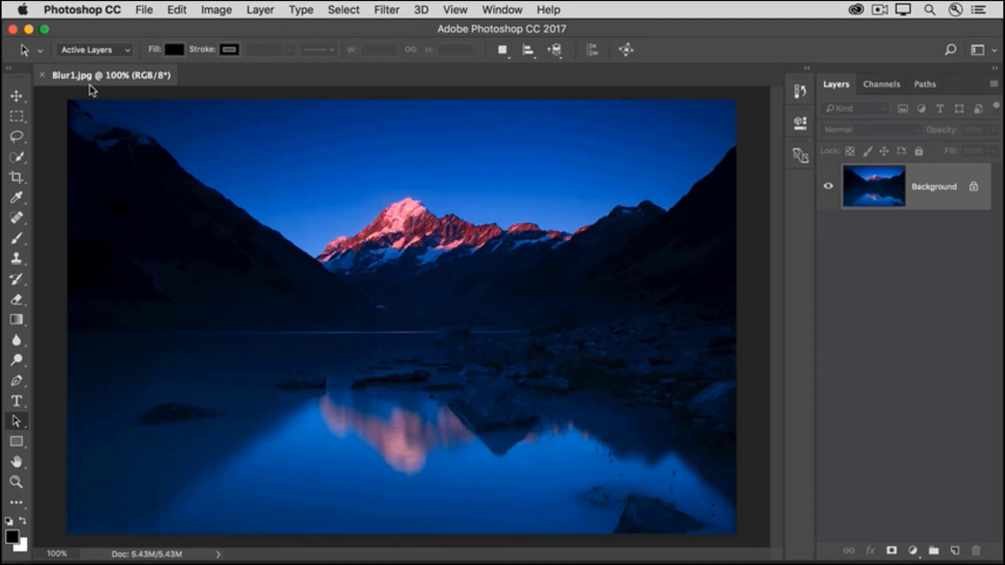
Step: Place Blur2.jpg from the Desktop folder as an embedded image in the Blur1.jpg document
{"action": "left_click", "coordinate": [141, 11]}
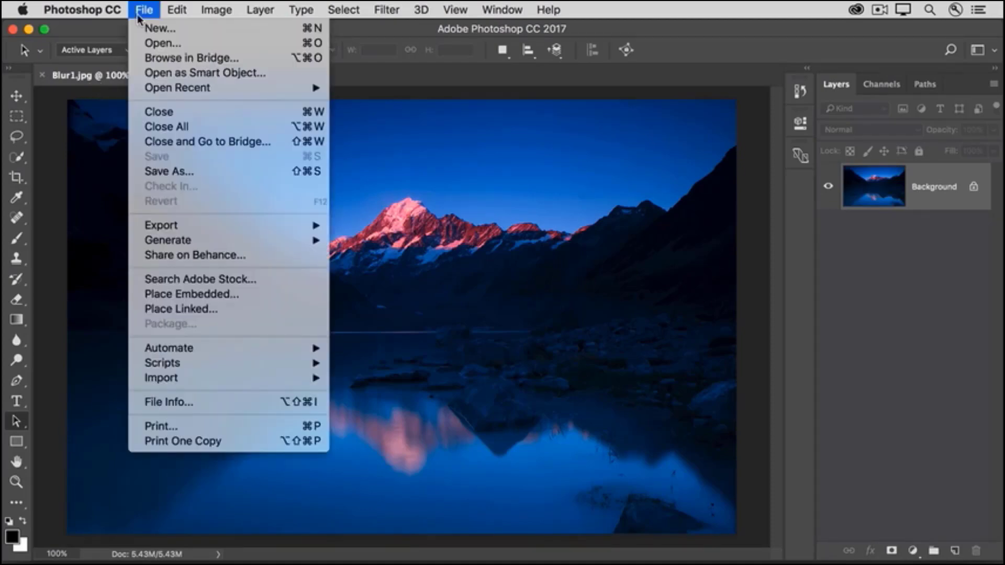
{"action": "left_click", "coordinate": [144, 294]}
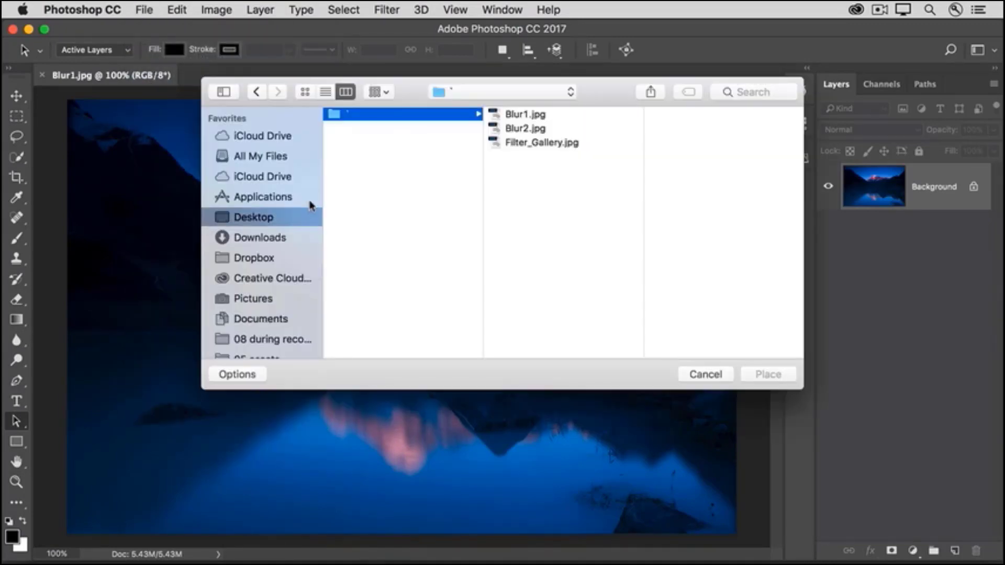
{"action": "left_click", "coordinate": [522, 129]}
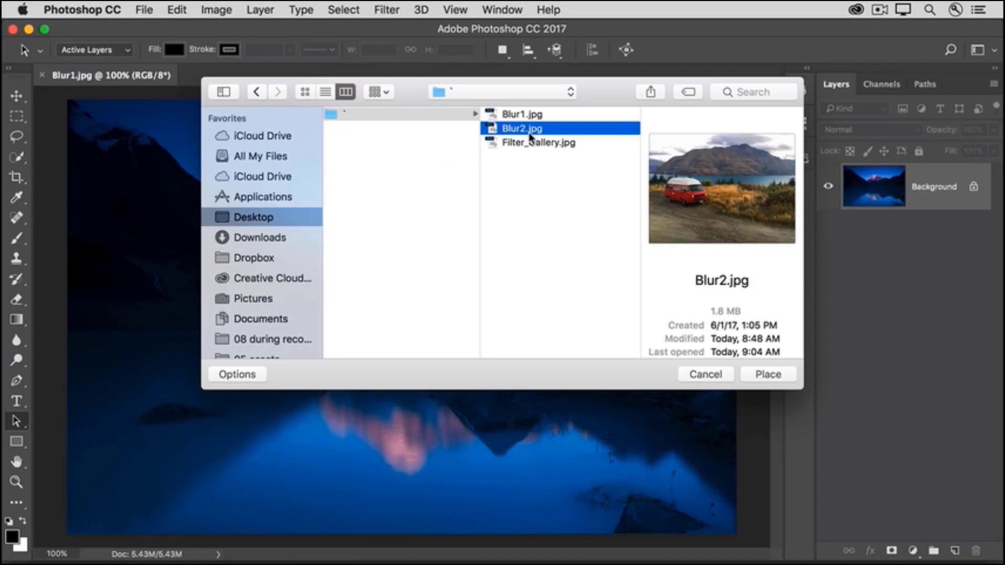
{"action": "left_click", "coordinate": [751, 376]}
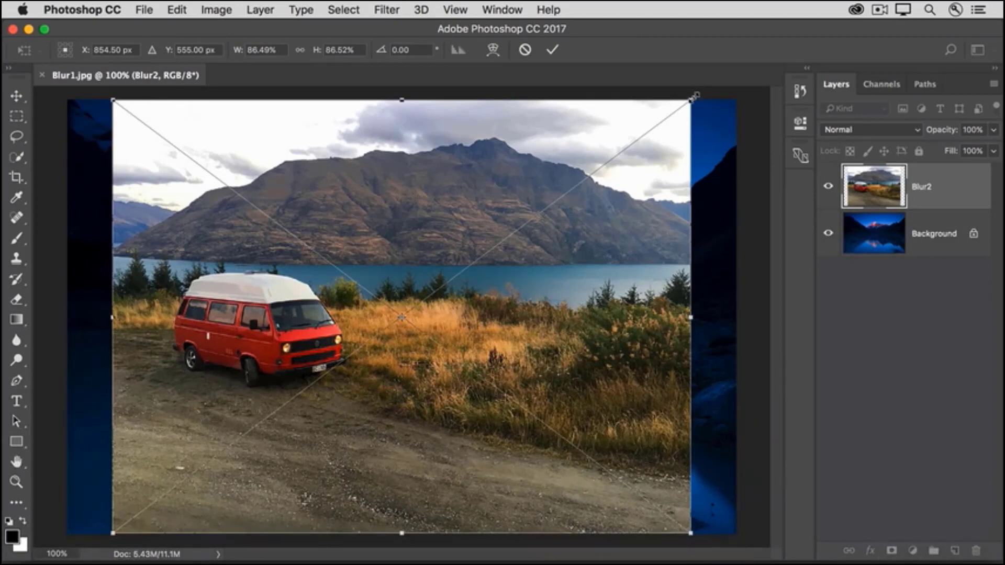
Step: Scale the placed van photo to about 41%, move it over the lake's lower-left area, rotate it about -2.3° and commit the transform
{"action": "left_click_drag", "start_coordinate": [696, 93], "coordinate": [433, 386]}
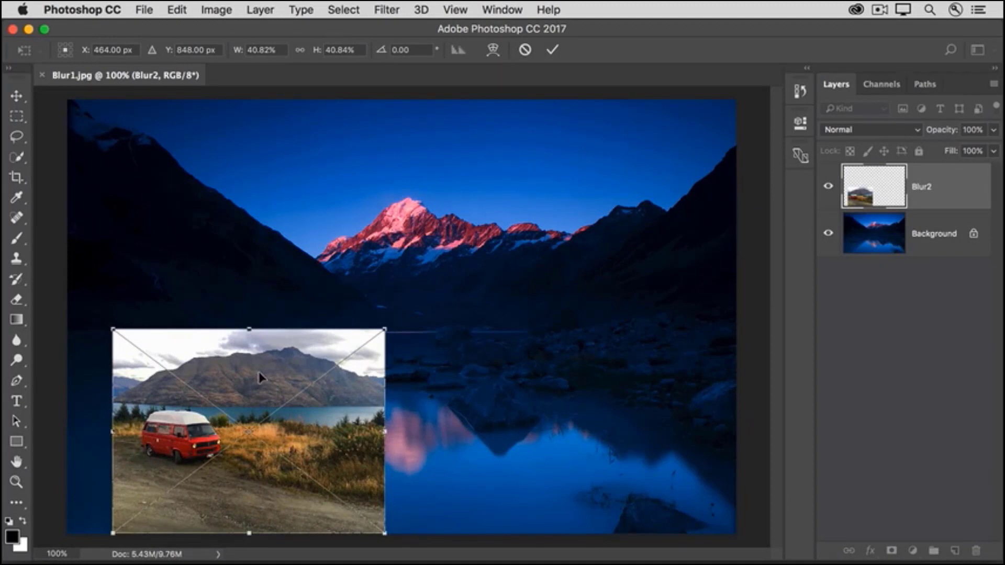
{"action": "left_click_drag", "start_coordinate": [259, 373], "coordinate": [231, 343]}
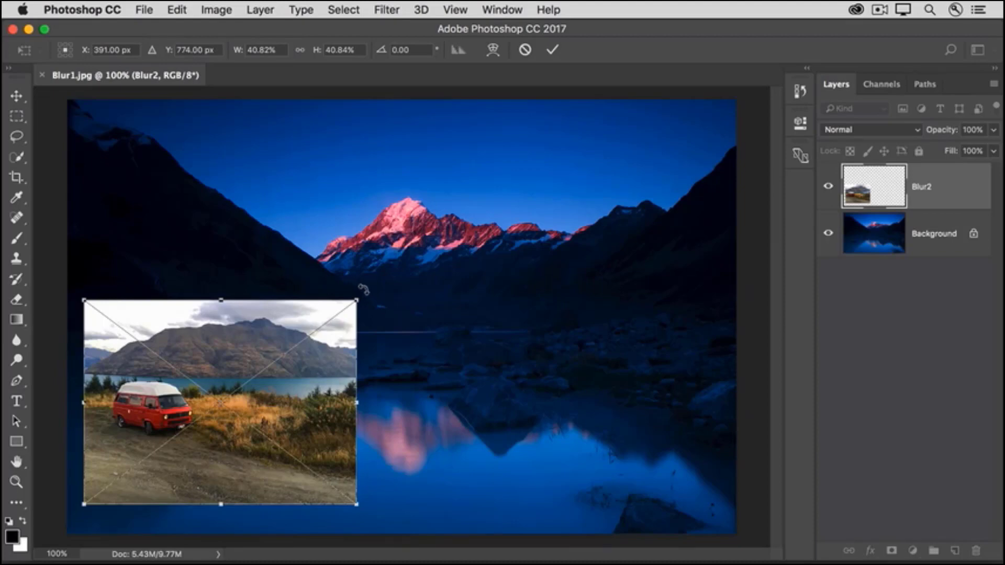
{"action": "left_click_drag", "start_coordinate": [362, 287], "coordinate": [362, 287]}
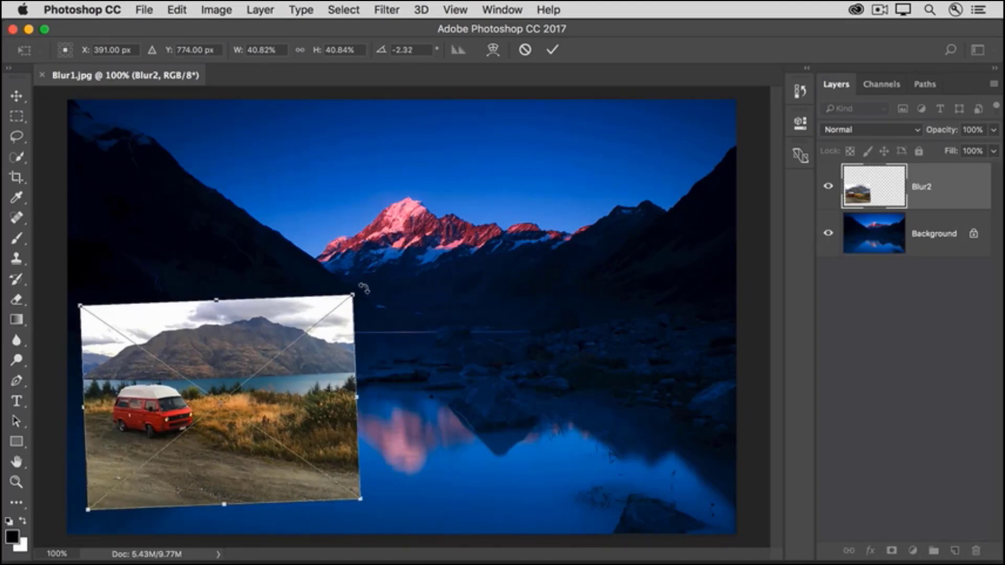
{"action": "left_click", "coordinate": [551, 51]}
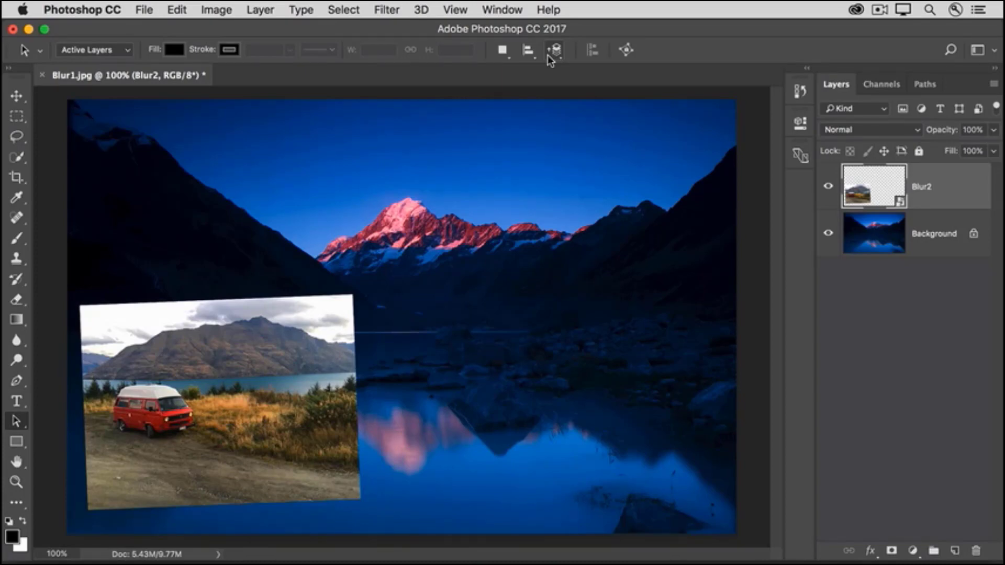
Step: Convert the Background layer into a smart object for smart filters
{"action": "left_click", "coordinate": [919, 221]}
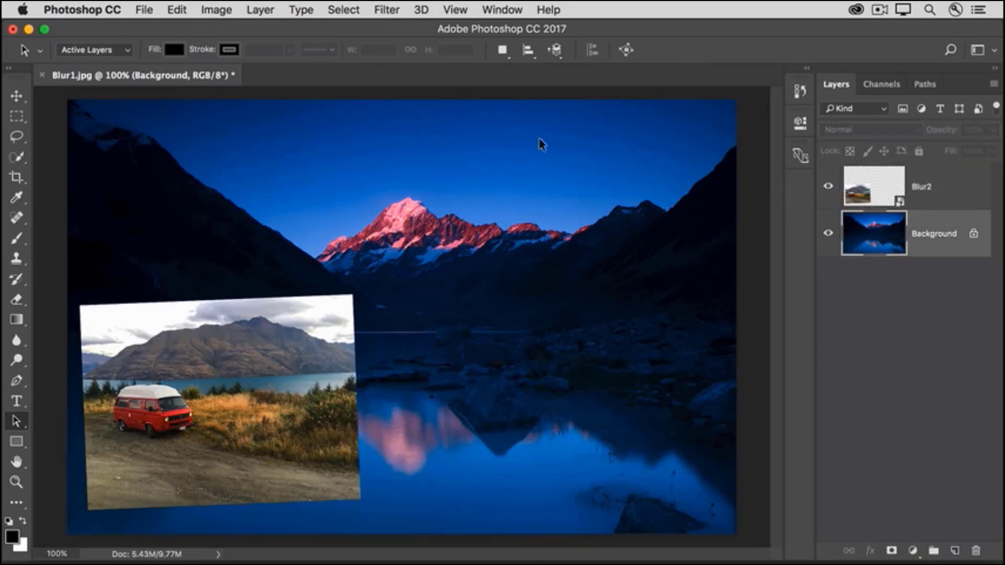
{"action": "left_click", "coordinate": [386, 12]}
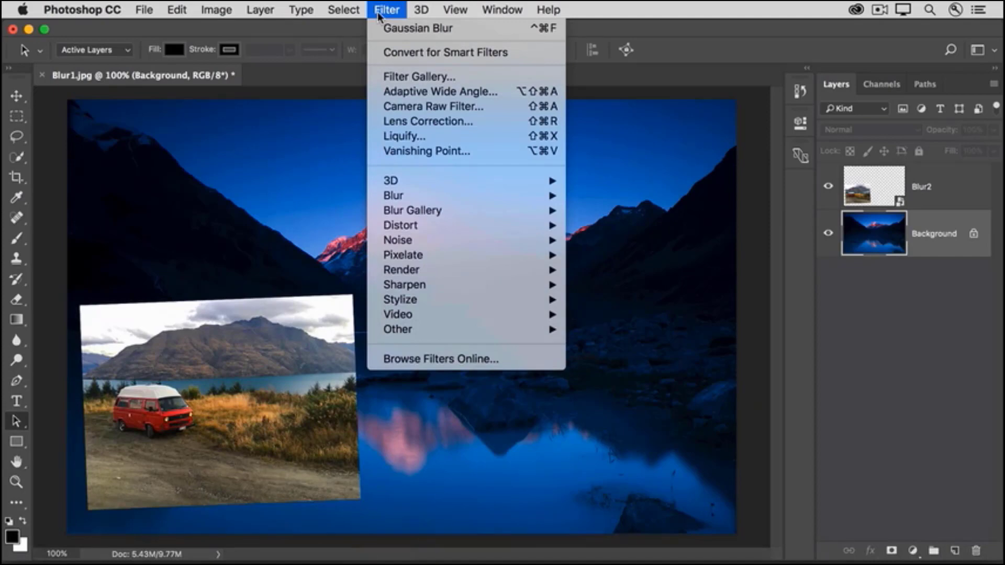
{"action": "left_click", "coordinate": [374, 52]}
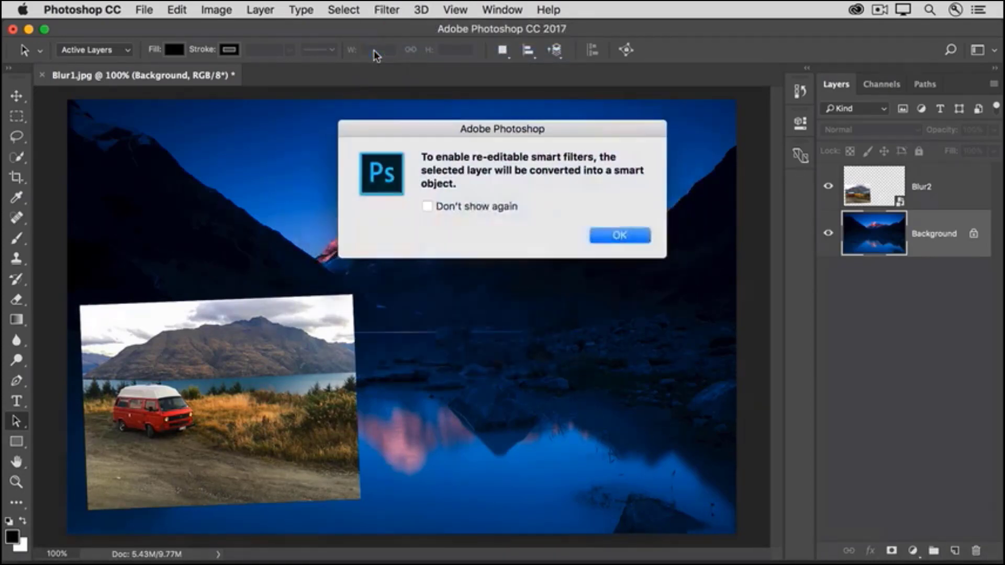
{"action": "left_click", "coordinate": [606, 238]}
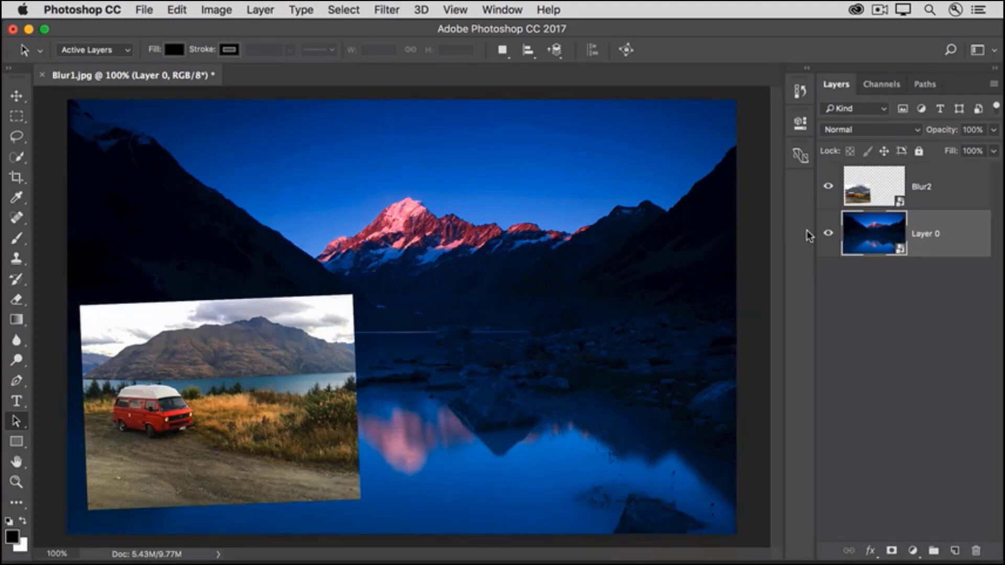
Step: Apply a Gaussian Blur with a 3.5-pixel radius to the mountain lake layer, comparing the preview off and on
{"action": "left_click", "coordinate": [386, 11]}
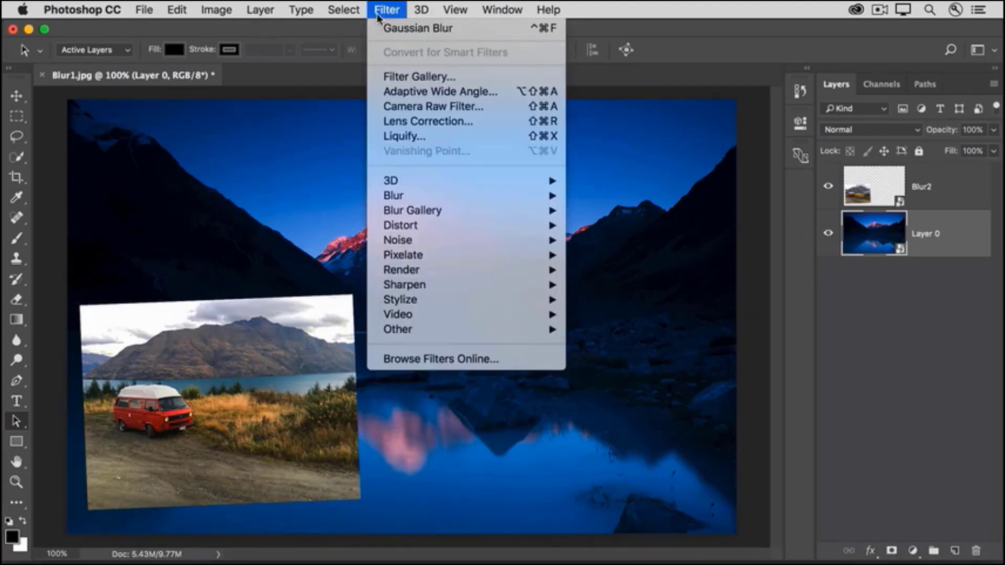
{"action": "mouse_move", "coordinate": [451, 196]}
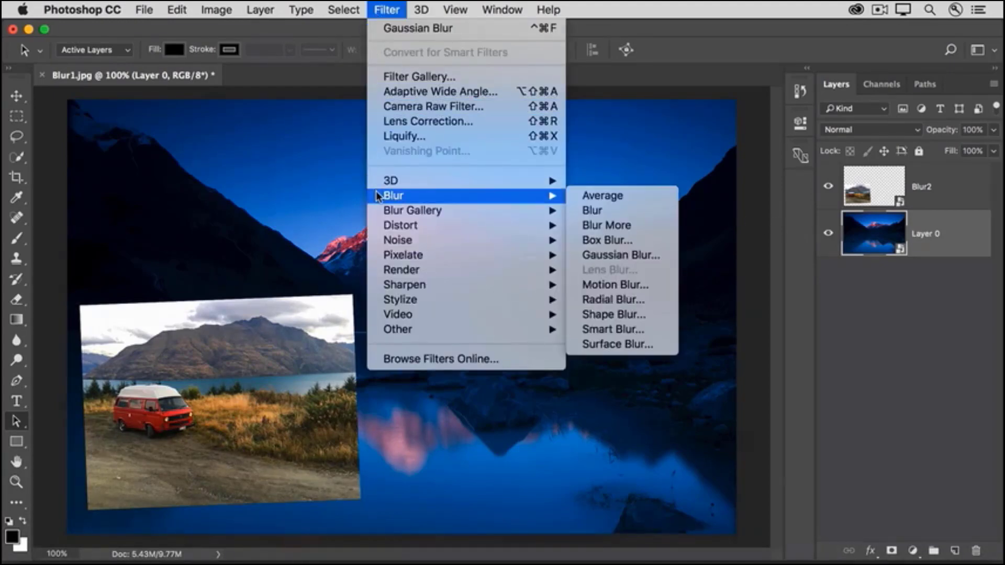
{"action": "left_click", "coordinate": [576, 256]}
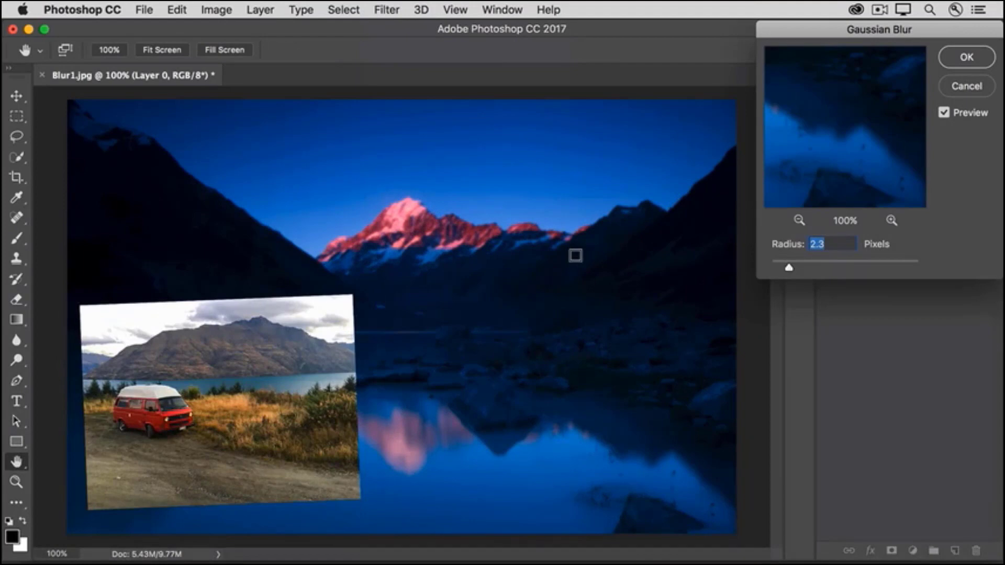
{"action": "mouse_move", "coordinate": [788, 267]}
{"action": "left_mouse_down"}
{"action": "mouse_move", "coordinate": [809, 271]}
{"action": "mouse_move", "coordinate": [799, 271]}
{"action": "left_mouse_up"}
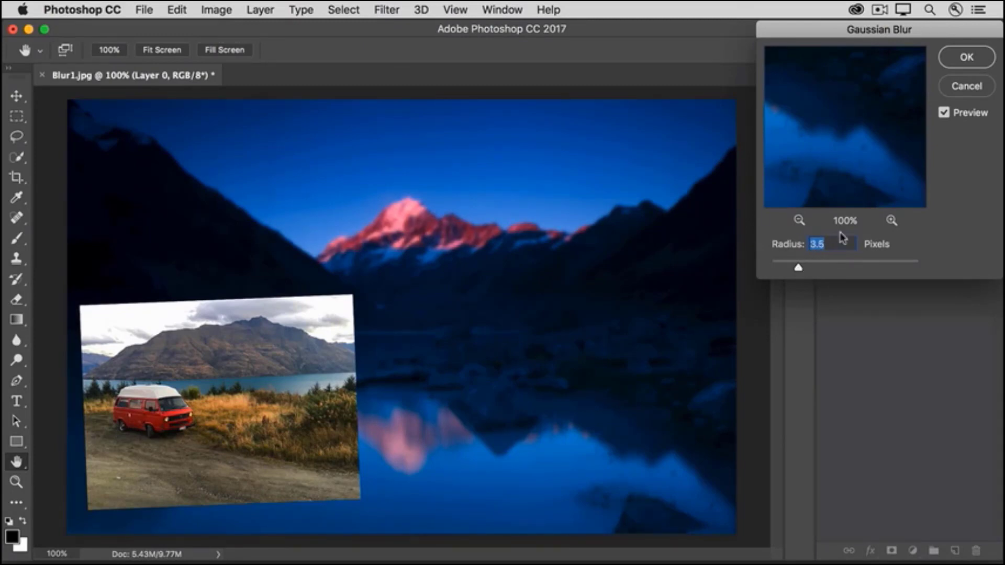
{"action": "left_click", "coordinate": [943, 113]}
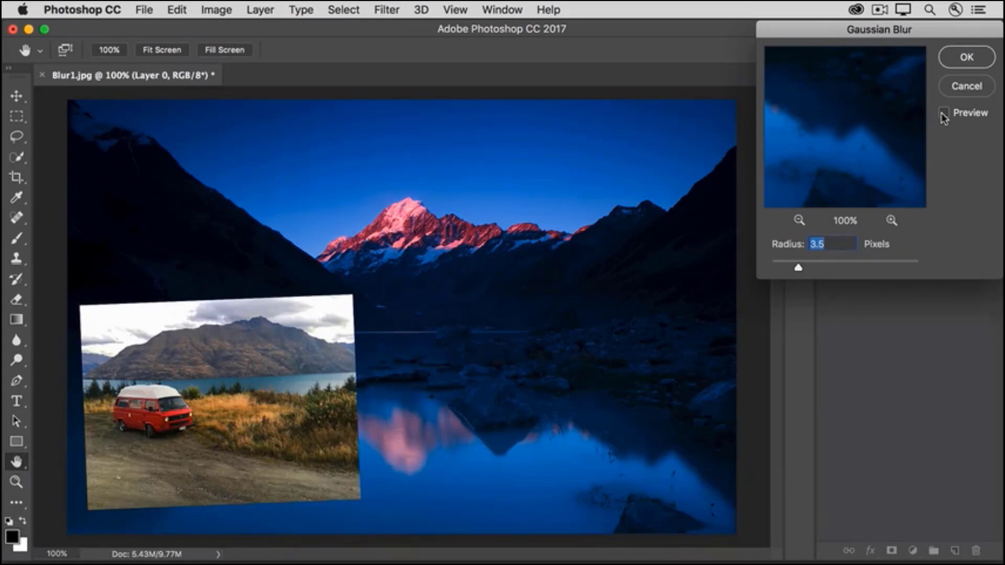
{"action": "left_click", "coordinate": [943, 114]}
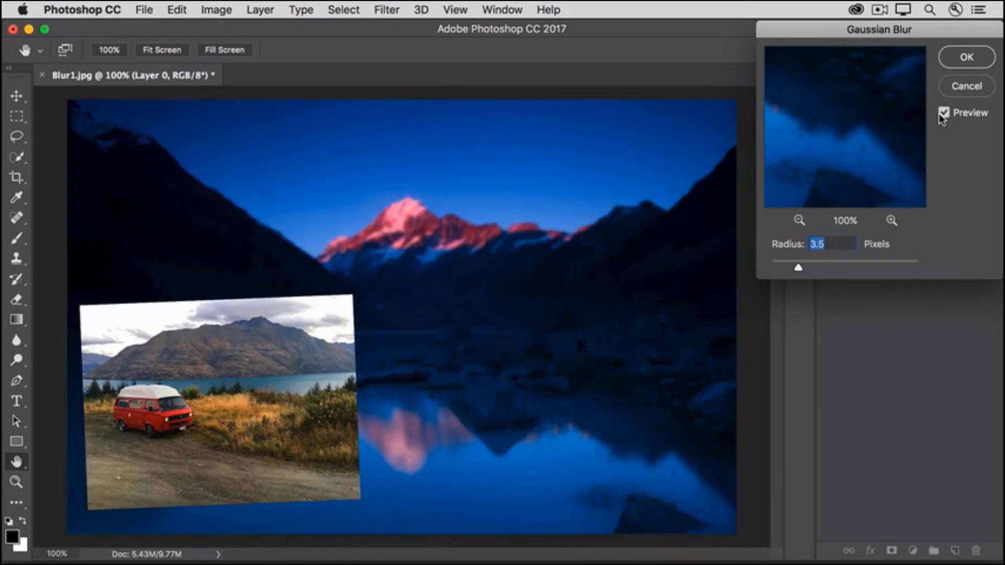
{"action": "left_click", "coordinate": [949, 64]}
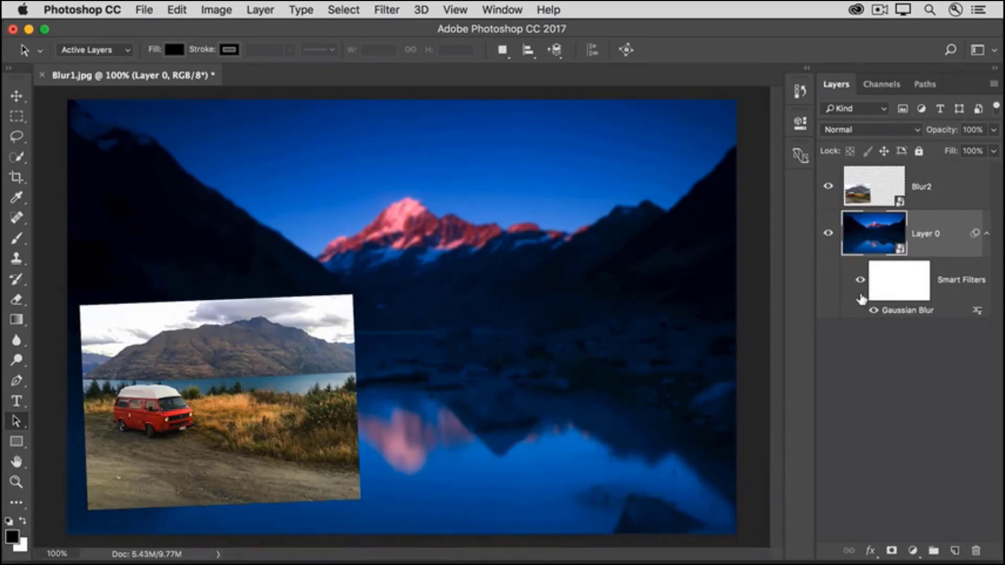
Step: Reopen the mountain lake layer's Gaussian Blur smart filter and reduce its radius slightly
{"action": "double_click", "coordinate": [903, 311]}
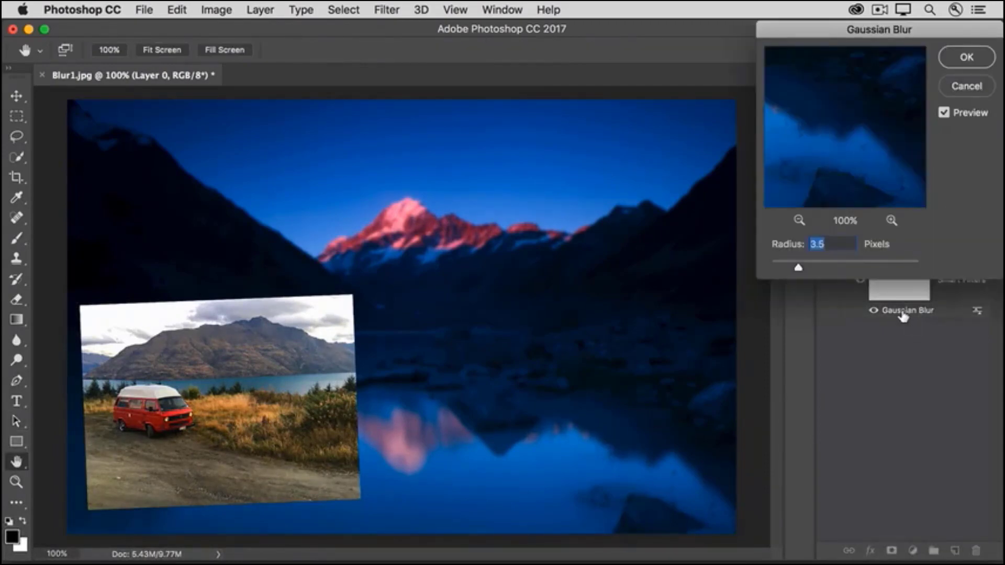
{"action": "left_click_drag", "start_coordinate": [798, 268], "coordinate": [787, 269]}
{"action": "left_click", "coordinate": [956, 58]}
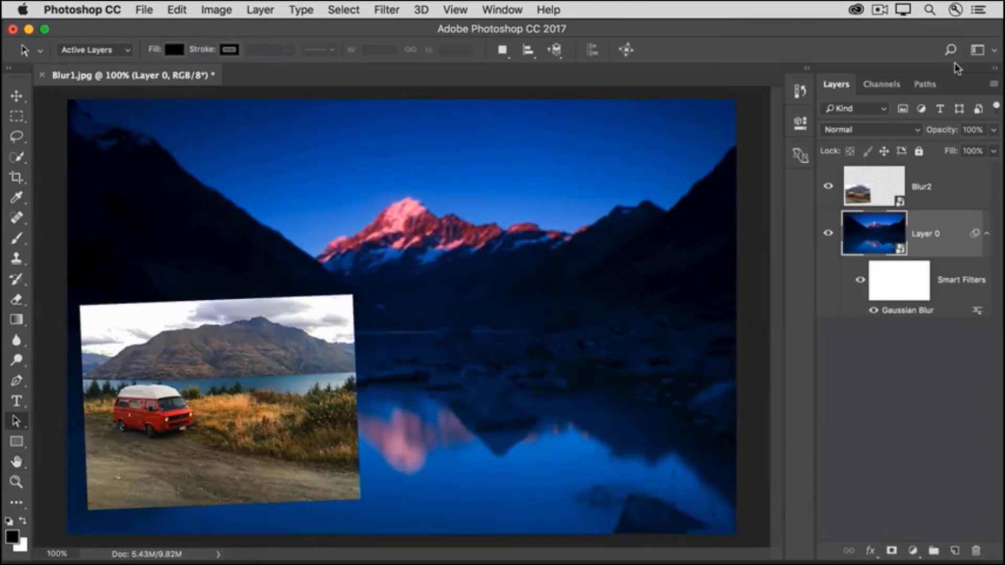